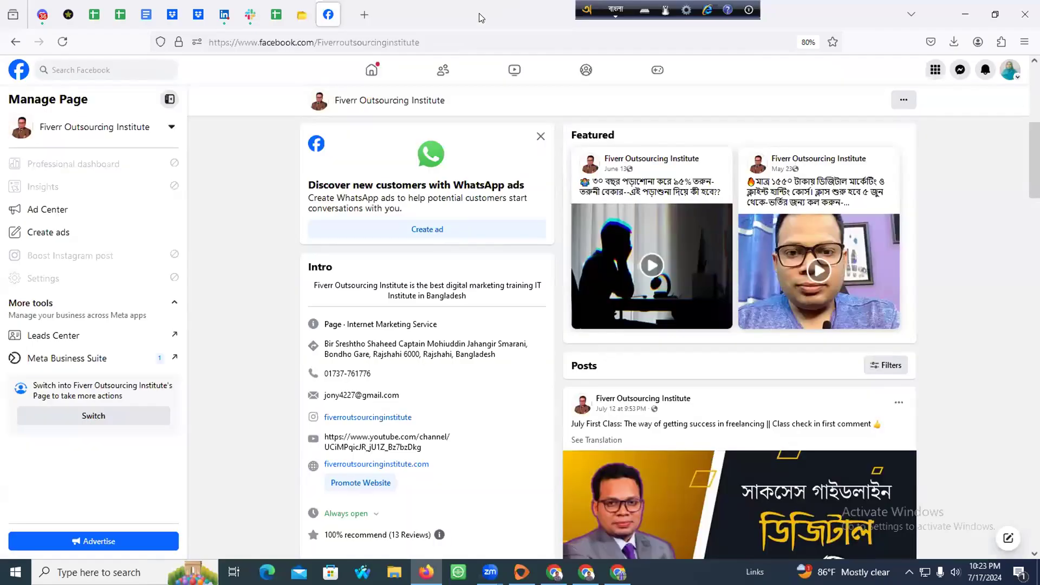
# Switch to Chrome, open Fiverr, and change the account to buying mode
pyautogui.click(960, 16)
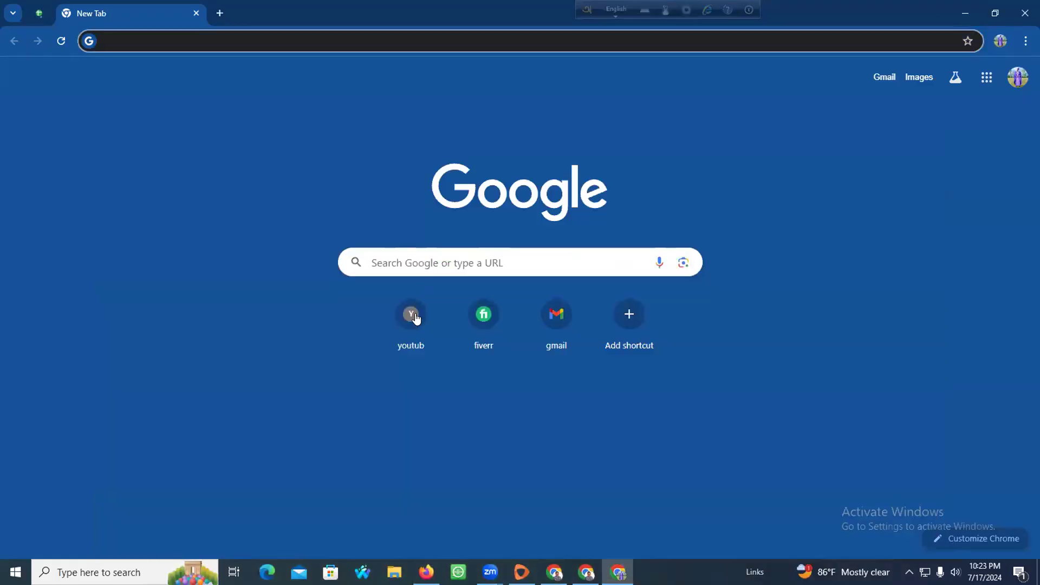
pyautogui.click(486, 325)
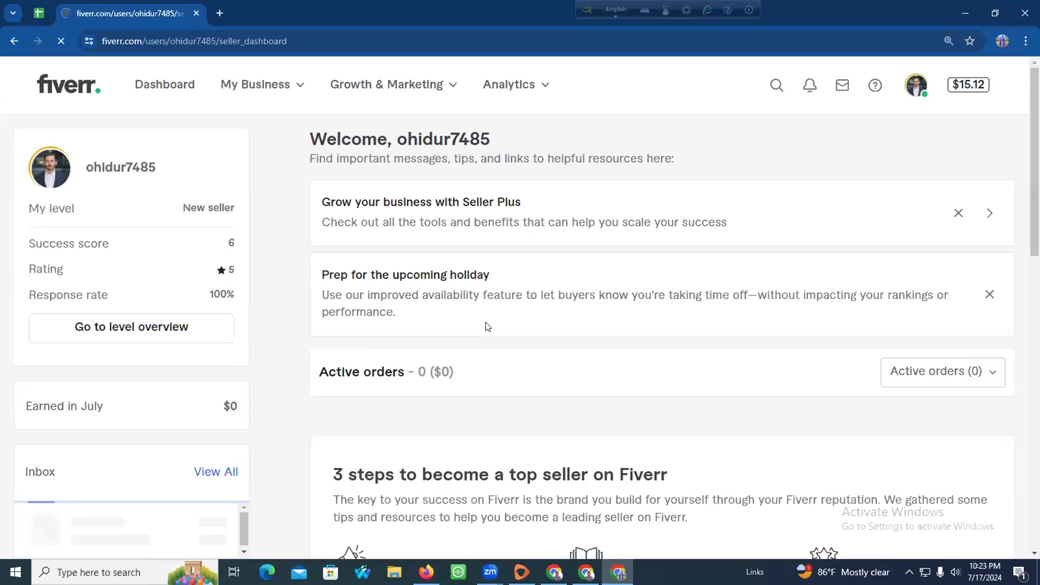
pyautogui.click(917, 85)
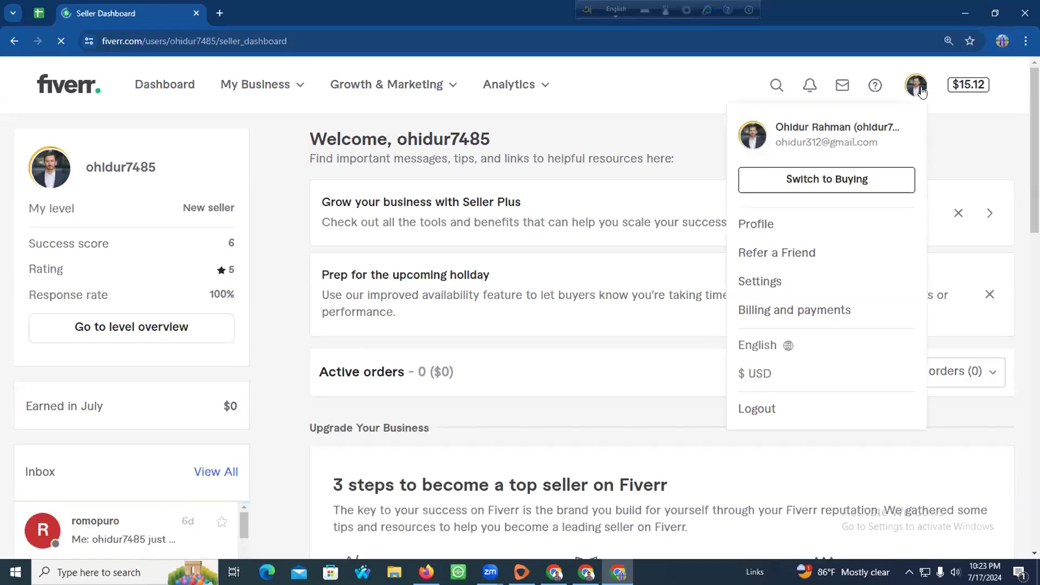
pyautogui.click(837, 190)
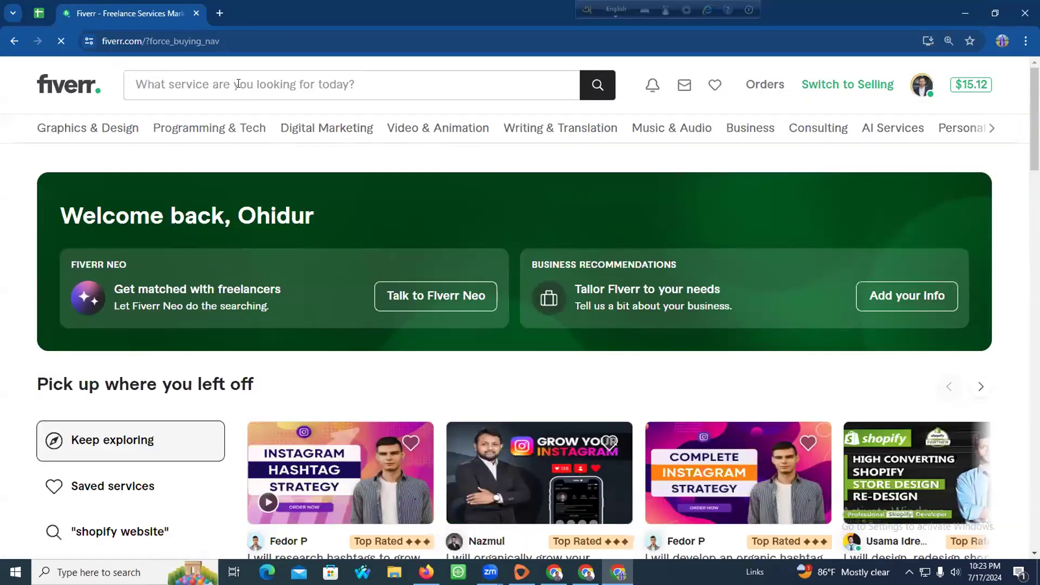
# Enter klaviyo in Fiverr's service search to bring up its keyword suggestions
pyautogui.click(237, 84)
pyautogui.write('kla')
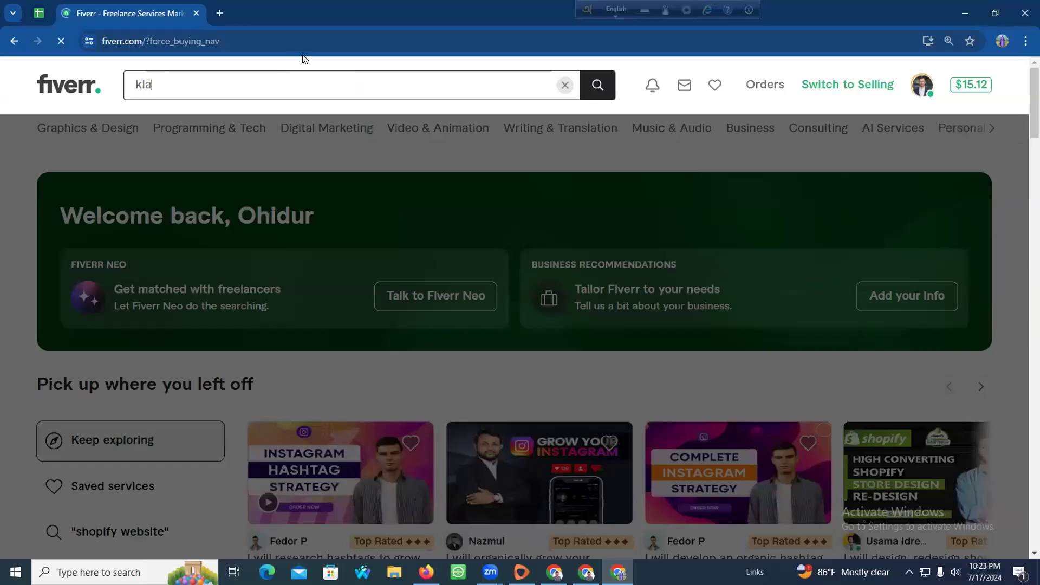
pyautogui.write('viyo')
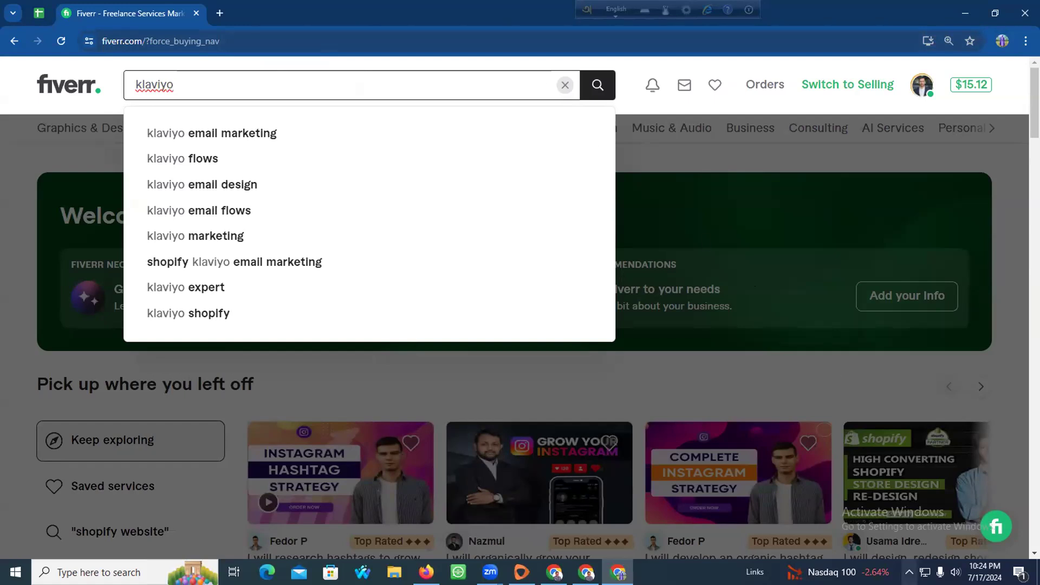
# Capture a screenshot of the klaviyo search suggestions and copy it to the clipboard
pyautogui.click(909, 572)
pyautogui.click(871, 521)
pyautogui.moveTo(115, 73)
pyautogui.mouseDown()
pyautogui.moveTo(312, 348)
pyautogui.moveTo(487, 372)
pyautogui.mouseUp()
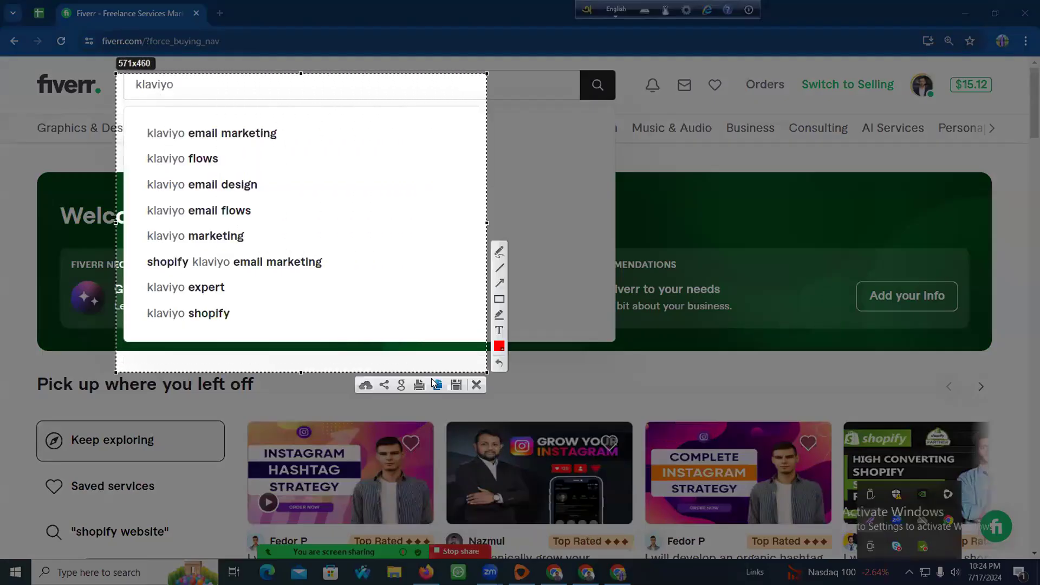
pyautogui.click(439, 384)
# Minimize the browser windows and create a new text document on the Windows desktop, keeping its default name
pyautogui.click(952, 9)
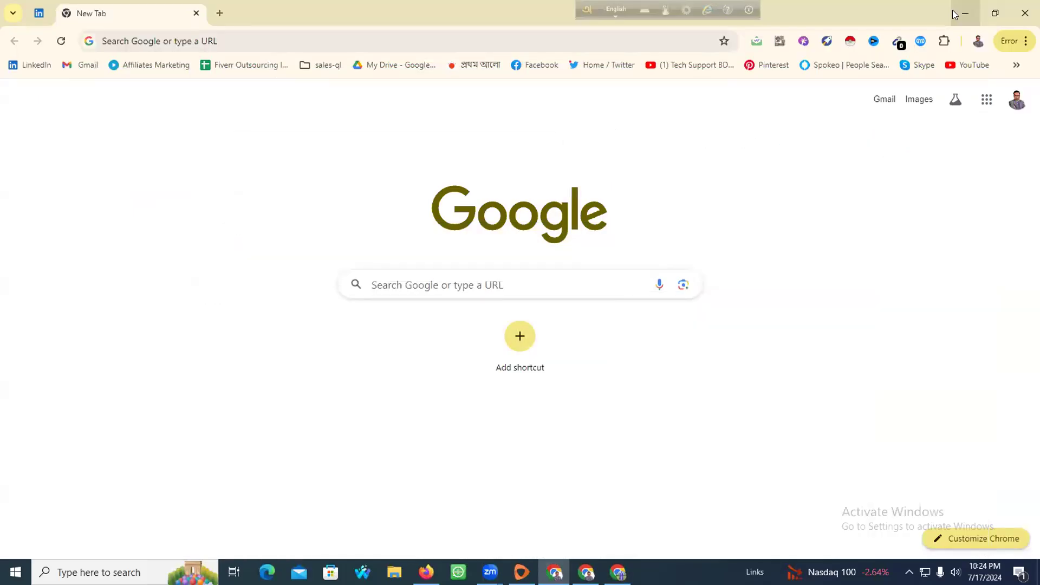
pyautogui.click(952, 10)
pyautogui.rightClick(423, 182)
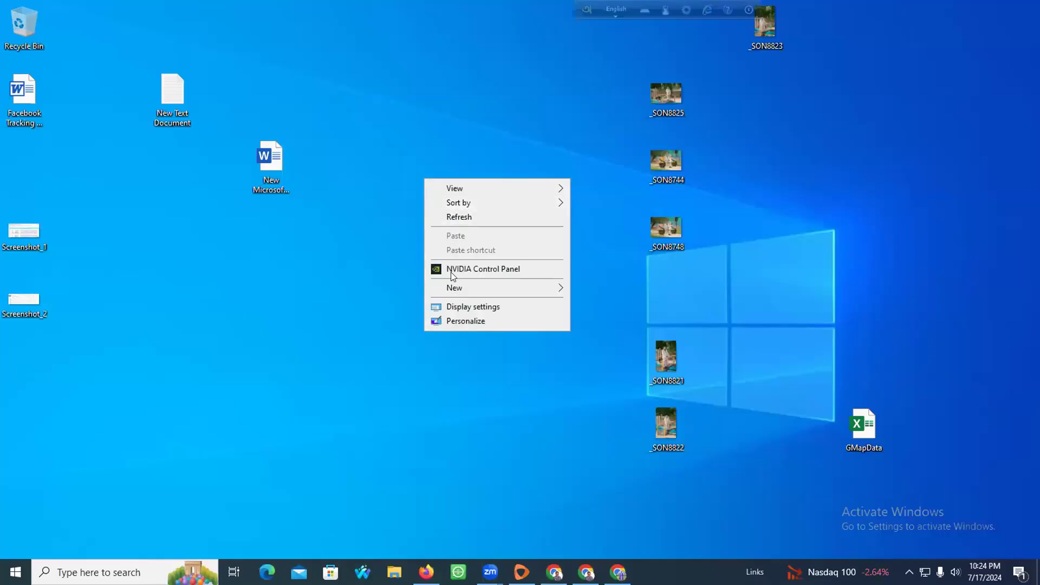
pyautogui.moveTo(451, 283)
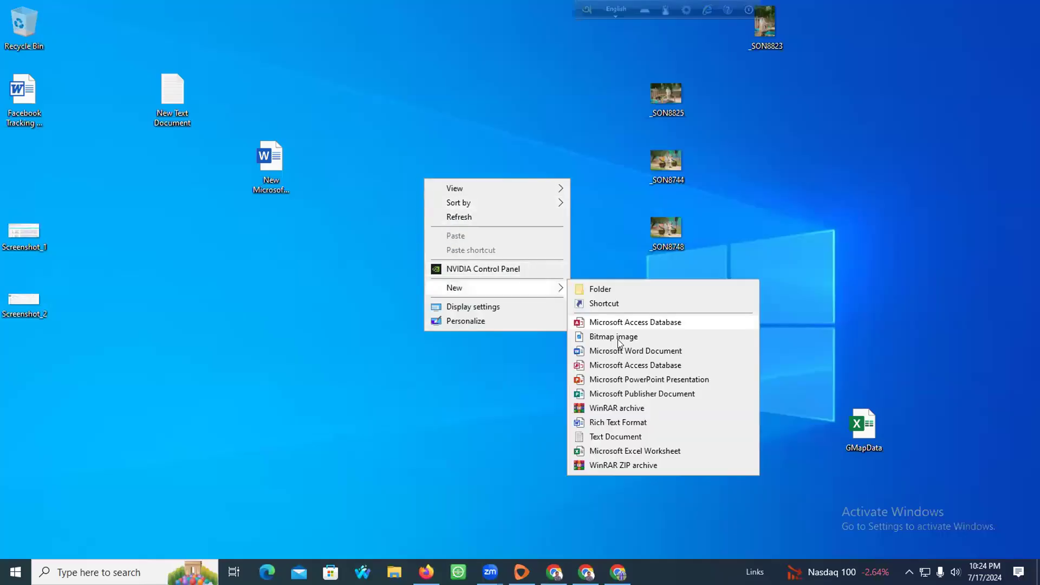
pyautogui.click(596, 438)
pyautogui.click(418, 261)
pyautogui.click(418, 259)
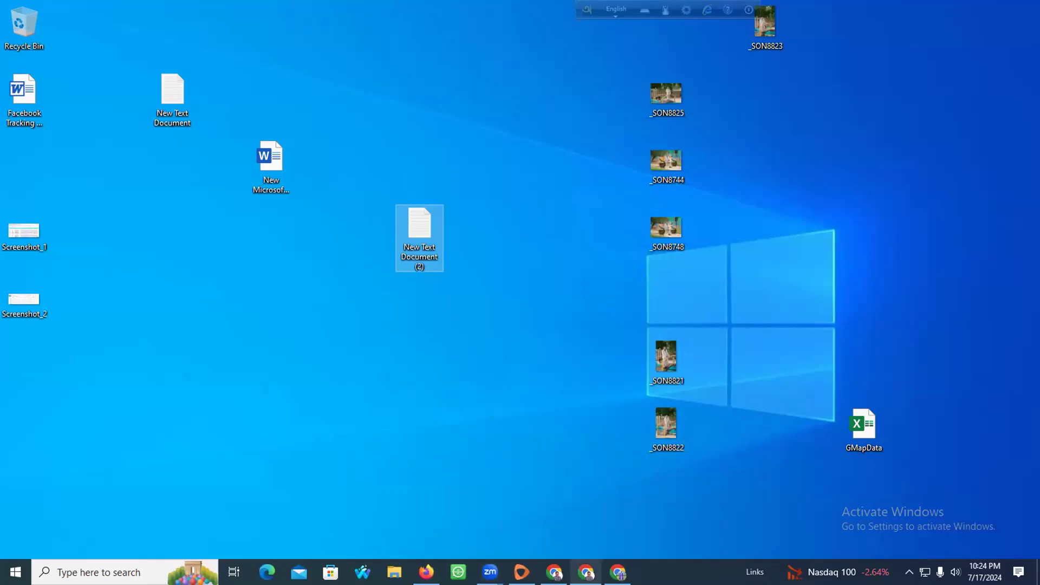
# Switch to Firefox, open a new tab, and change the keyboard input from Bangla to English, clearing the mistyped Bangla text
pyautogui.moveTo(426, 572)
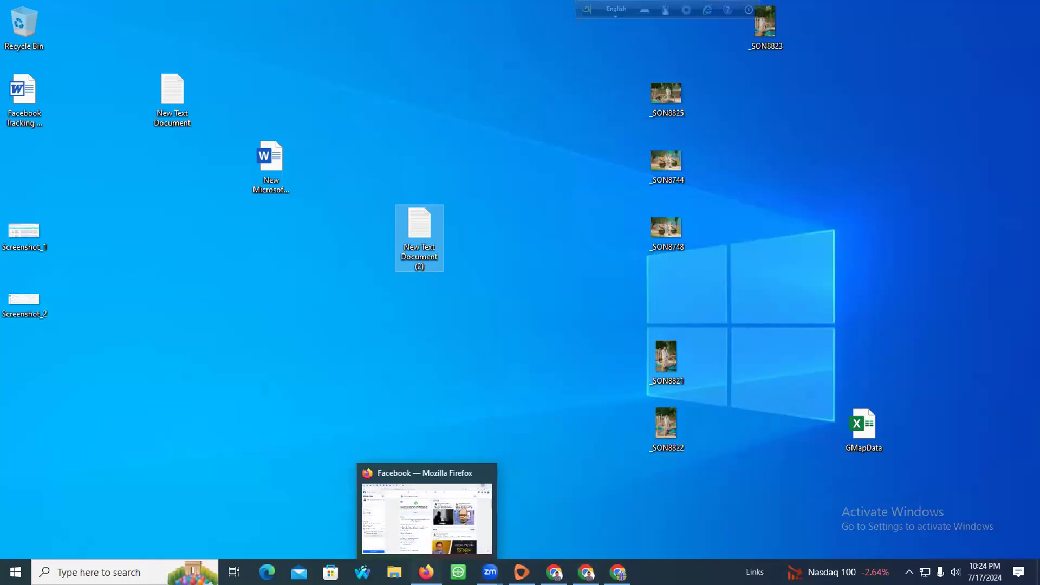
pyautogui.click(364, 8)
pyautogui.click(355, 41)
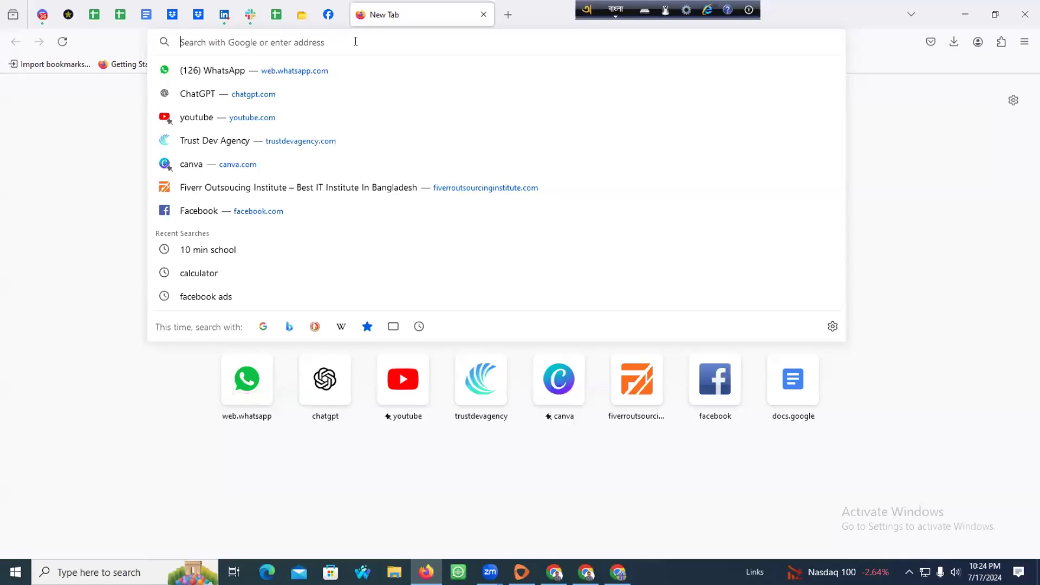
pyautogui.write('Gooo')
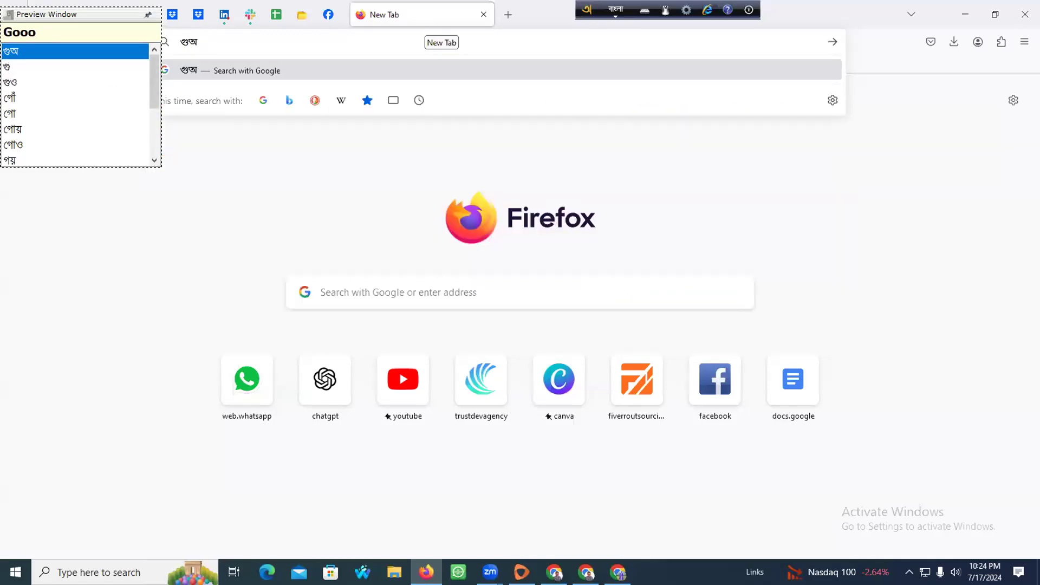
pyautogui.click(617, 8)
pyautogui.click(302, 37)
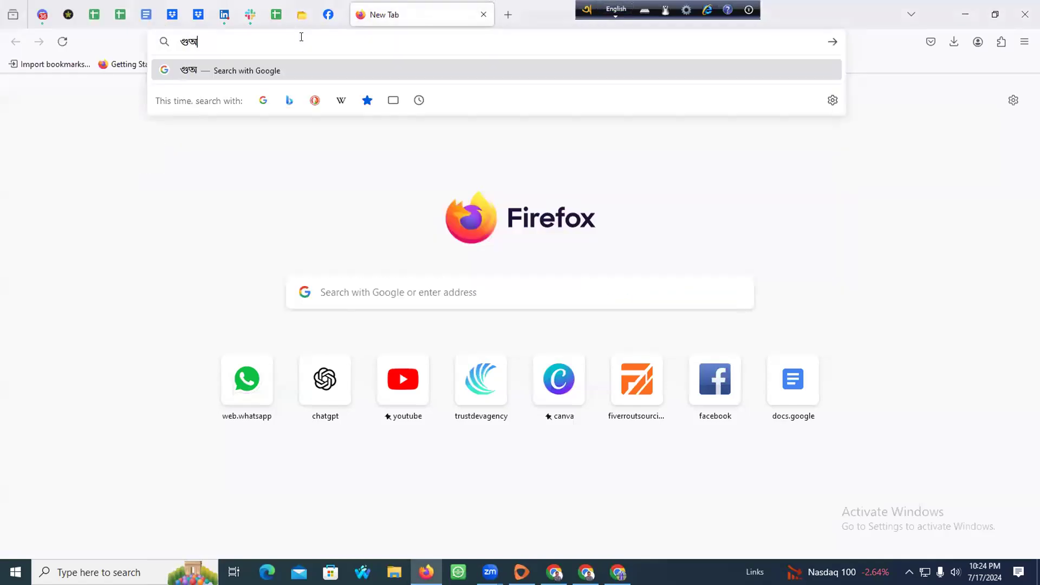
pyautogui.press('BackSpace')
pyautogui.press('BackSpace')
pyautogui.press('BackSpace')
# Search the web for google drive and open Google Drive through its Sign-in result
pyautogui.write('google d')
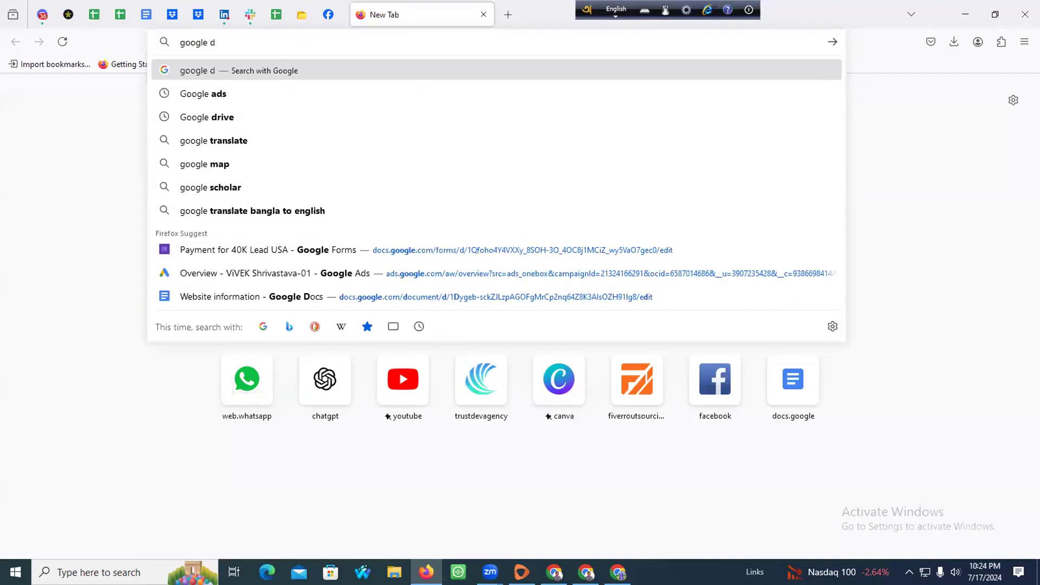
pyautogui.write('rive')
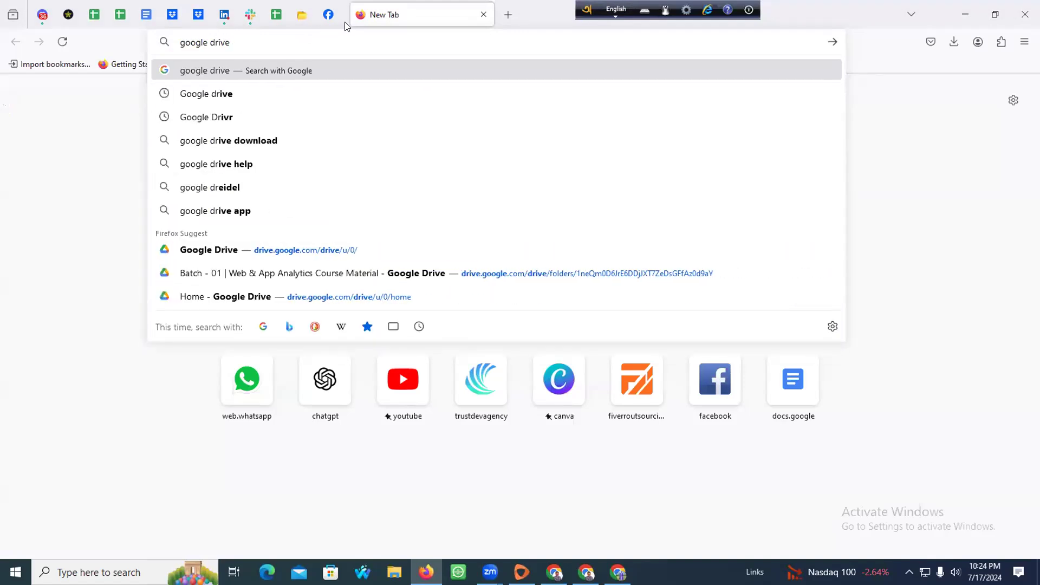
pyautogui.press('Return')
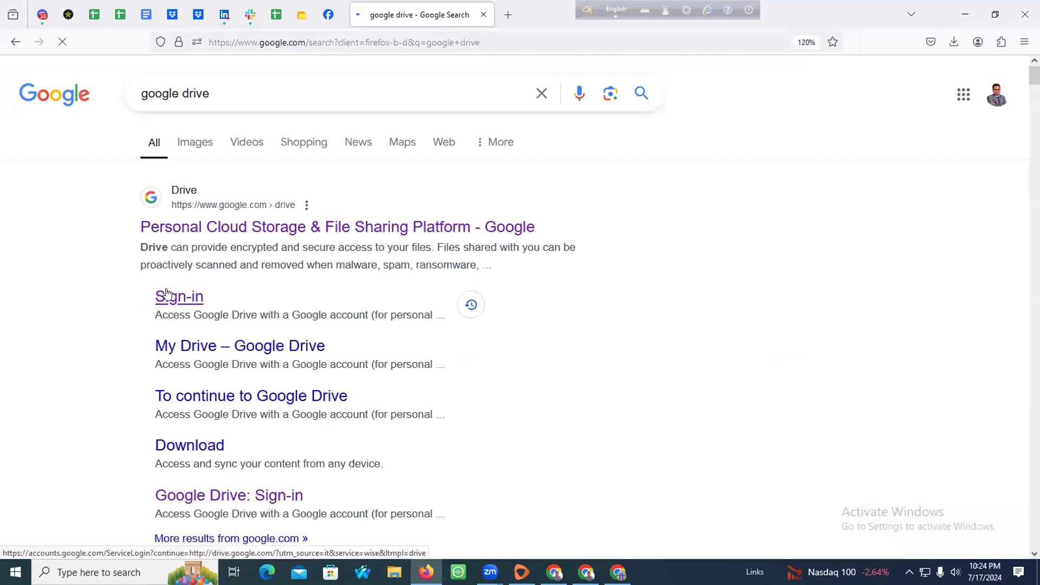
pyautogui.click(166, 295)
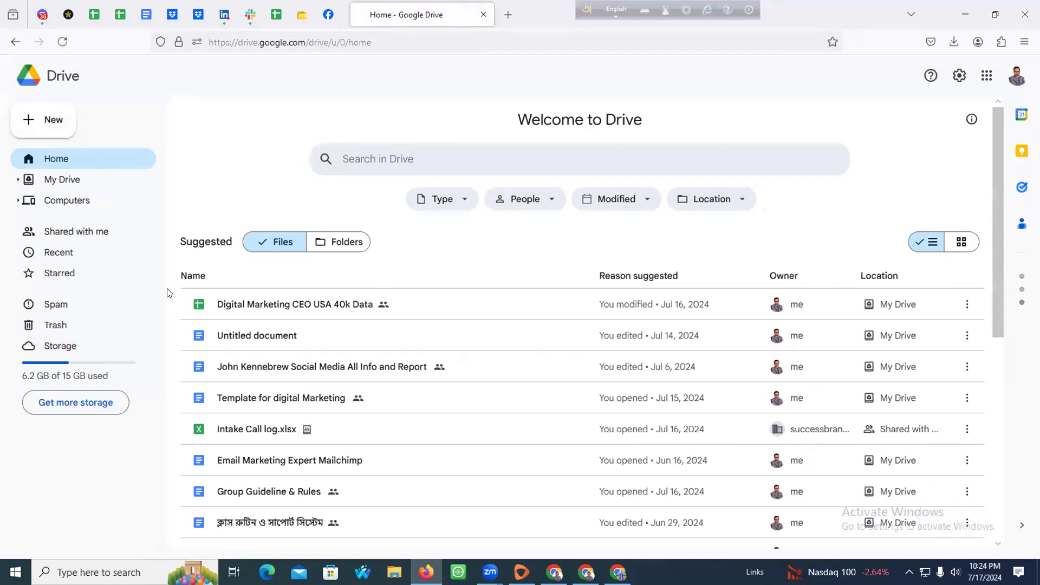
# Create a blank Google Docs document and title it Klaviyo Email Marketing GIG Create Note
pyautogui.click(43, 134)
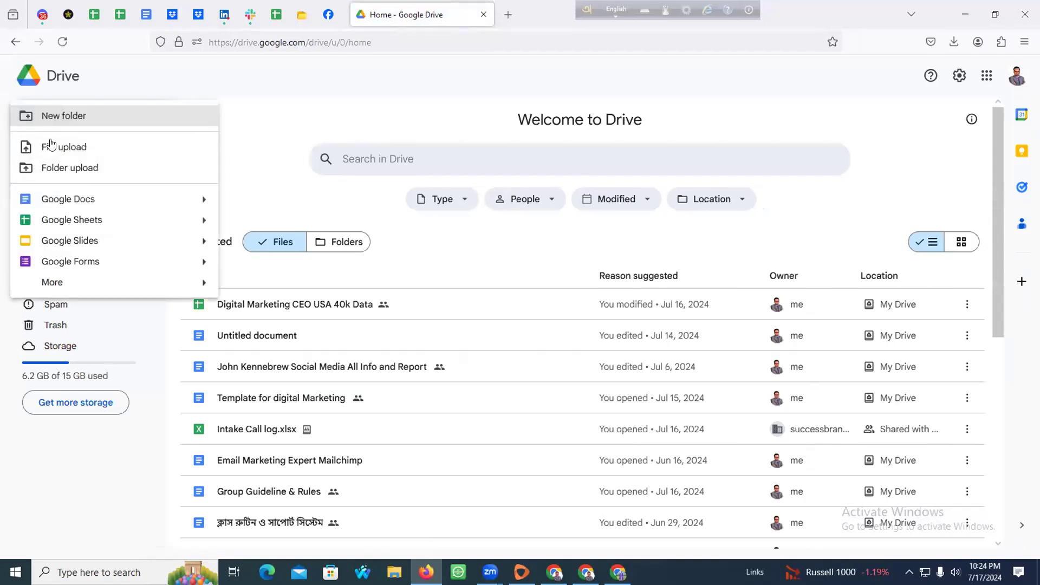
pyautogui.click(90, 205)
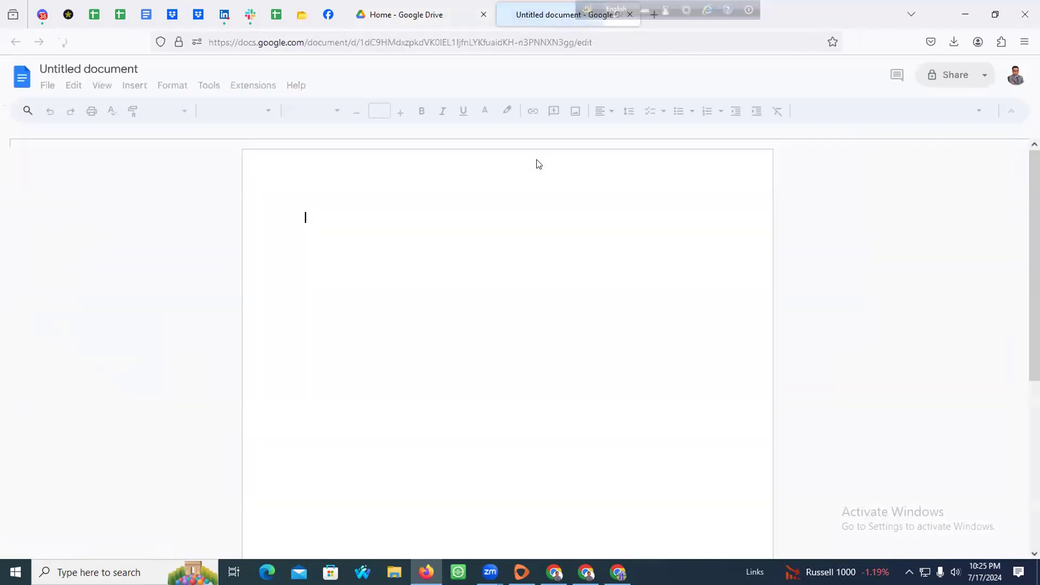
pyautogui.click(103, 68)
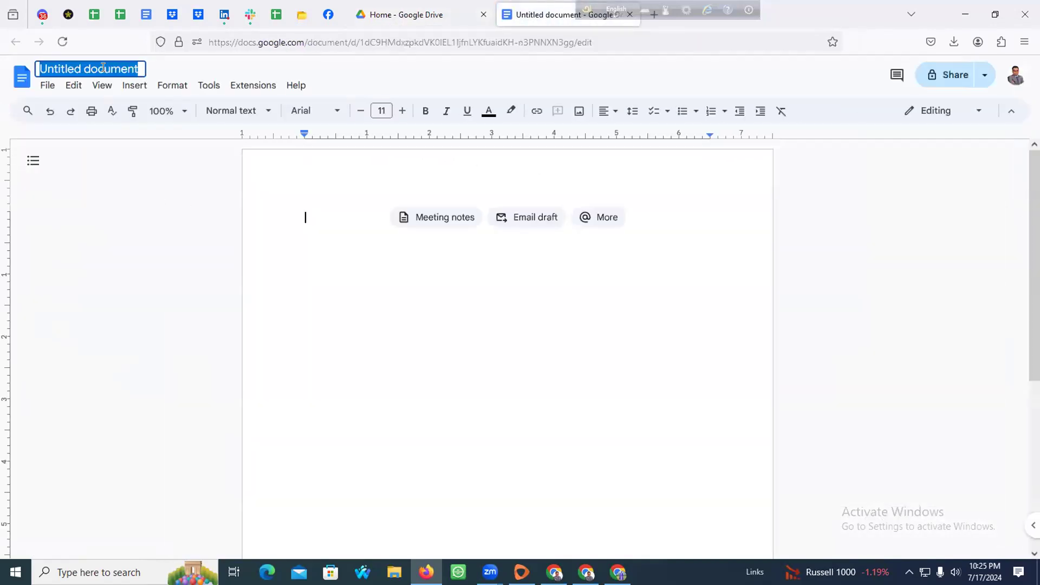
pyautogui.write('Kli')
pyautogui.press('BackSpace')
pyautogui.write('aviyo Email Marketing GIG ')
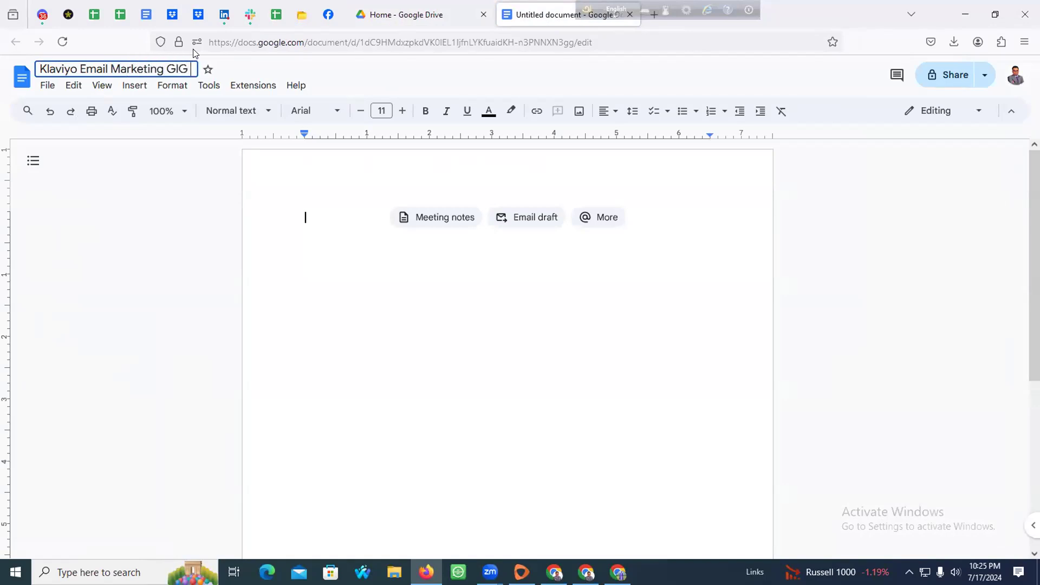
pyautogui.write('Create Note')
# Enlarge the page to 120% and write the heading "Main Keyword :" followed by a blank line
pyautogui.click(322, 207)
pyautogui.hotkey('ctrl', '+')
pyautogui.hotkey('ctrl', '+')
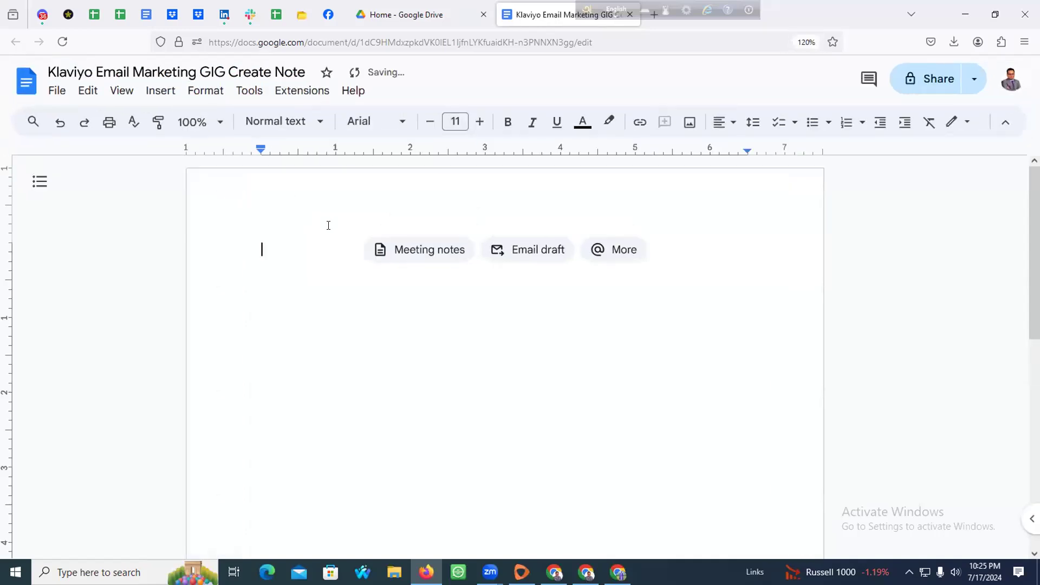
pyautogui.write('Main Key')
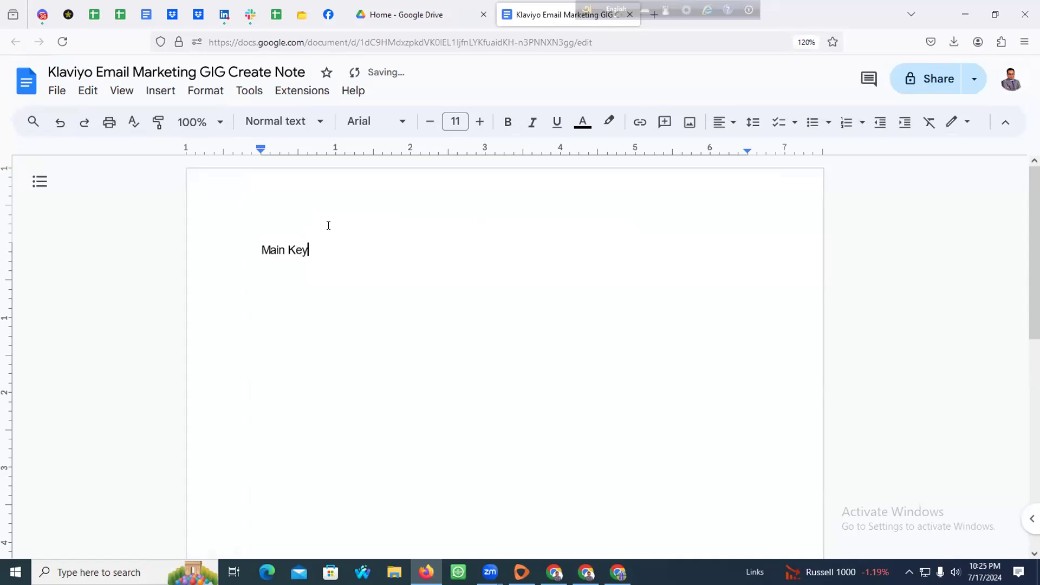
pyautogui.write('word :')
pyautogui.press('Escape')
pyautogui.press('Return')
pyautogui.press('Return')
# List Klaviyo Expert and Kilaviyo Email Marketing under the heading, correcting the misspelled word Expert
pyautogui.write('Kl')
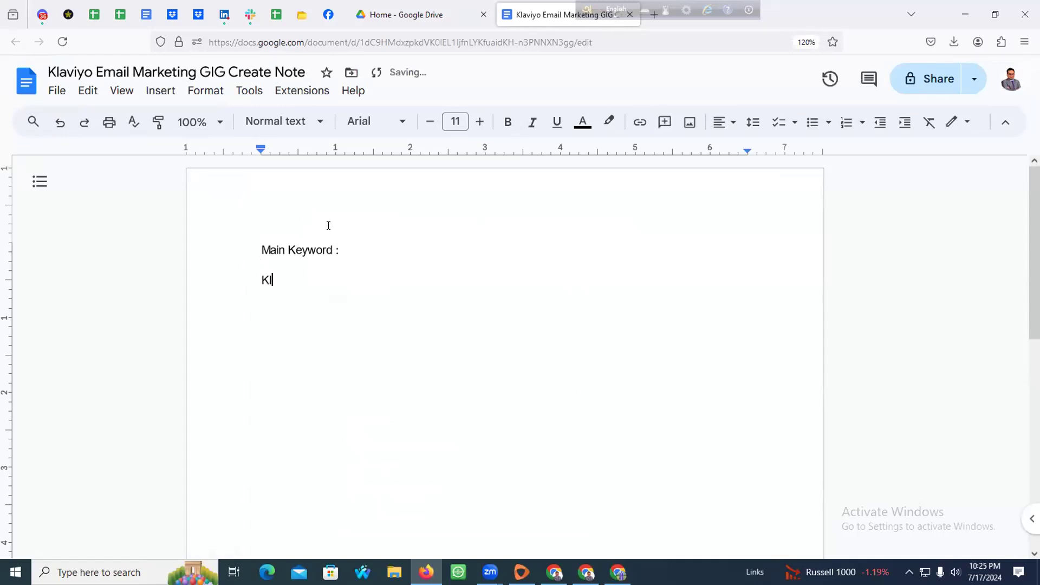
pyautogui.write('aviyo  Ex')
pyautogui.write('prt')
pyautogui.write('ert')
pyautogui.press('Return')
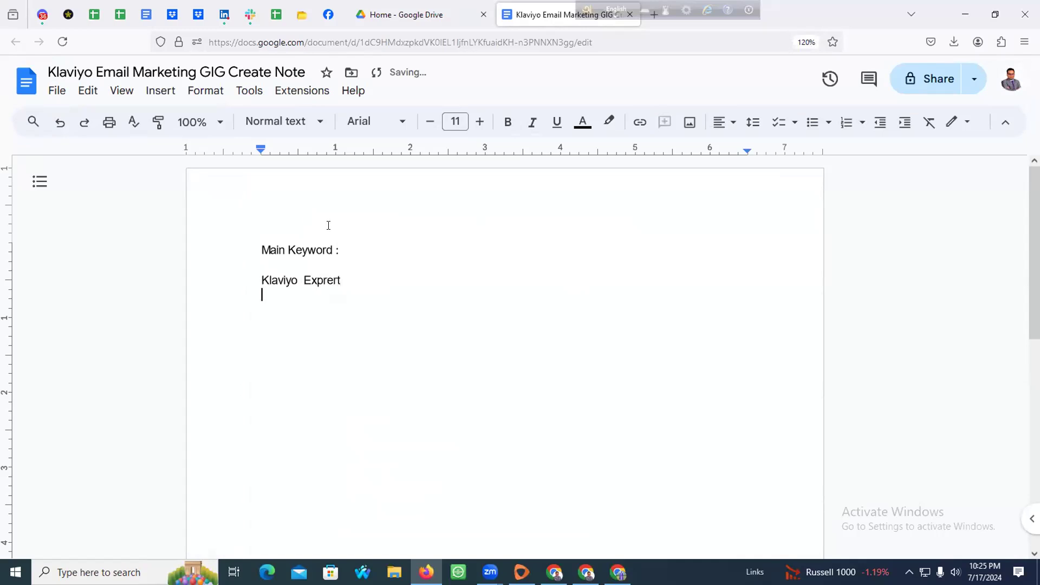
pyautogui.write('Kilaviyo Em')
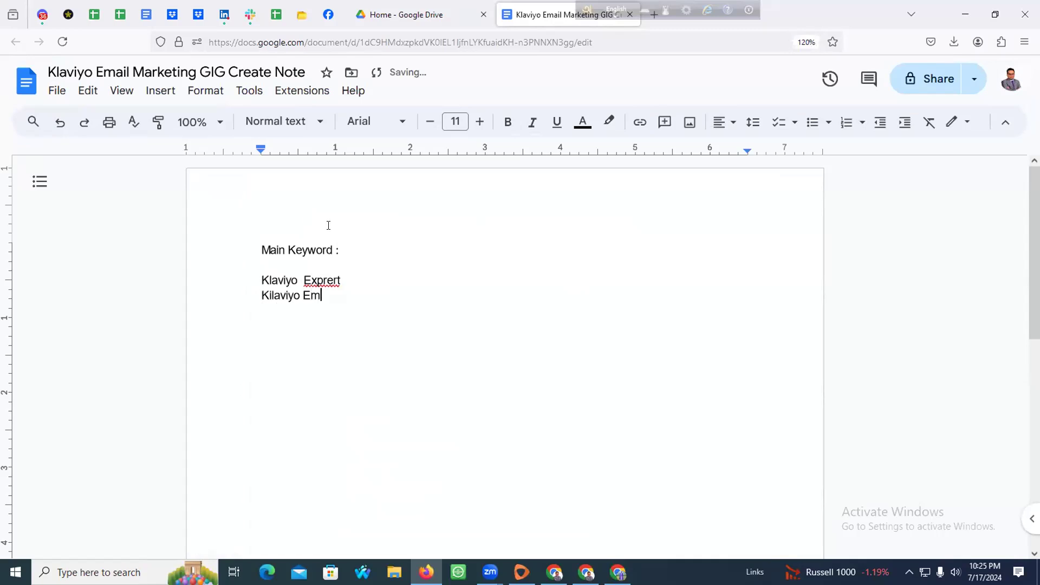
pyautogui.write('ail Marketing')
pyautogui.click(323, 280)
pyautogui.click(342, 266)
pyautogui.click(389, 294)
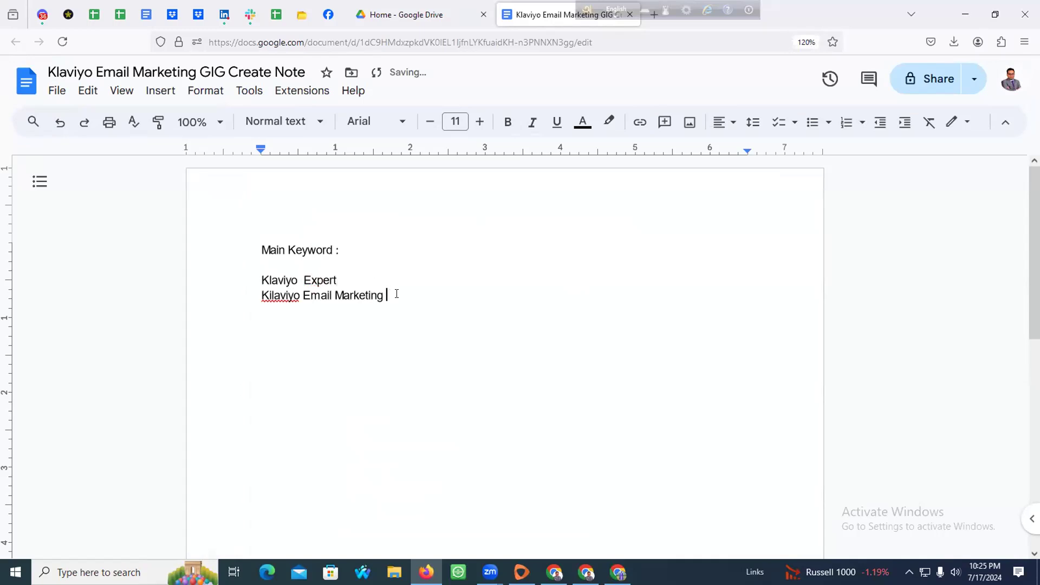
# Add the keywords Email Marketing Flow, Shopify Flow, and Flow Setup to the list on separate lines
pyautogui.press('Return')
pyautogui.write('Email ma')
pyautogui.press('BackSpace')
pyautogui.press('BackSpace')
pyautogui.write('Marketing Flow')
pyautogui.press('Return')
pyautogui.write('Sh')
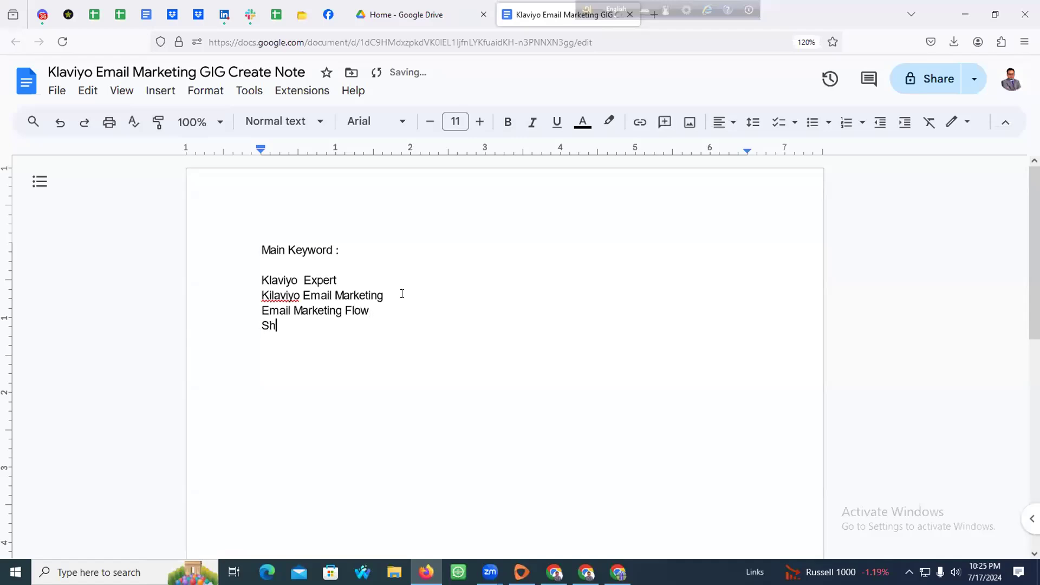
pyautogui.write('opify Flow')
pyautogui.press('Return')
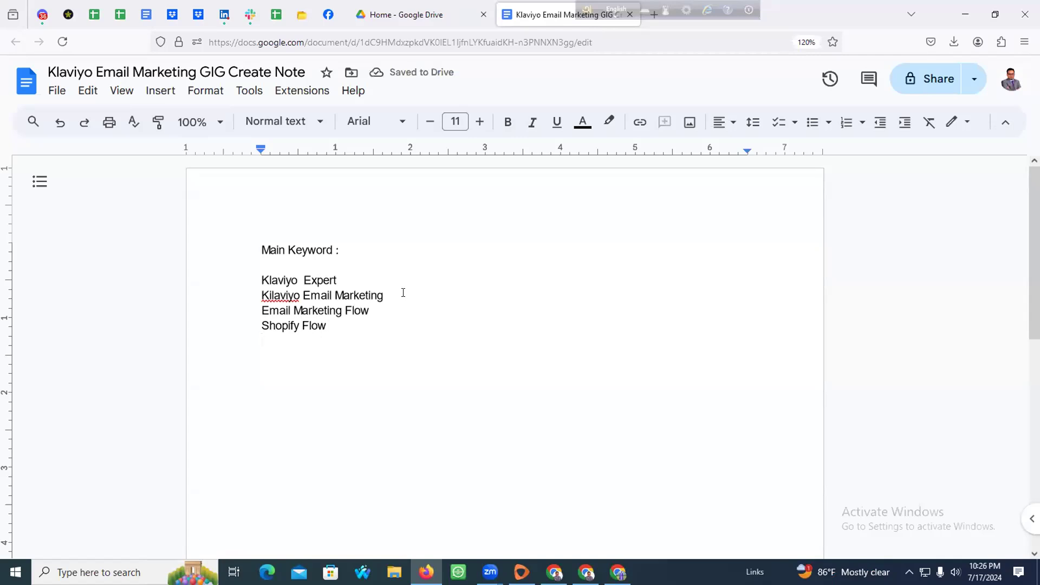
pyautogui.write('S')
pyautogui.press('BackSpace')
pyautogui.write('Flow Setup')
pyautogui.press('Return')
# Return to Fiverr in Chrome, search for the suggested phrase klaviyo email design, and copy that phrase
pyautogui.click(555, 572)
pyautogui.click(554, 572)
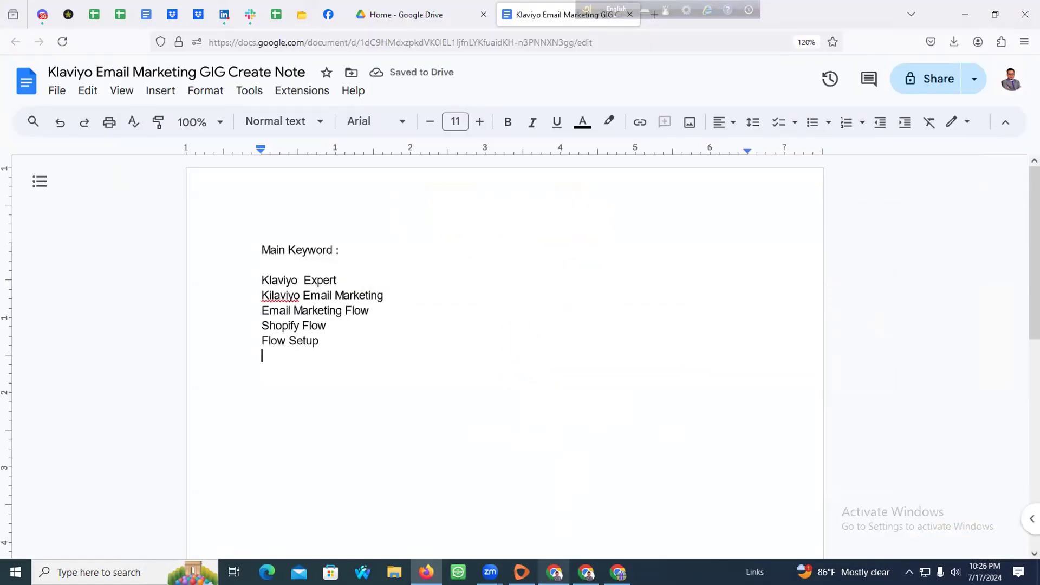
pyautogui.click(618, 572)
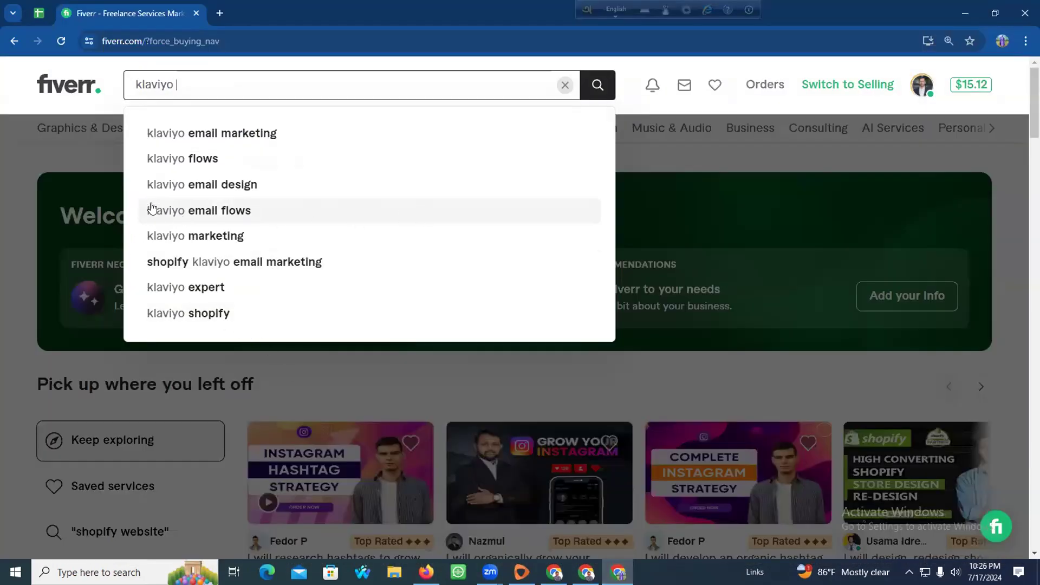
pyautogui.click(142, 185)
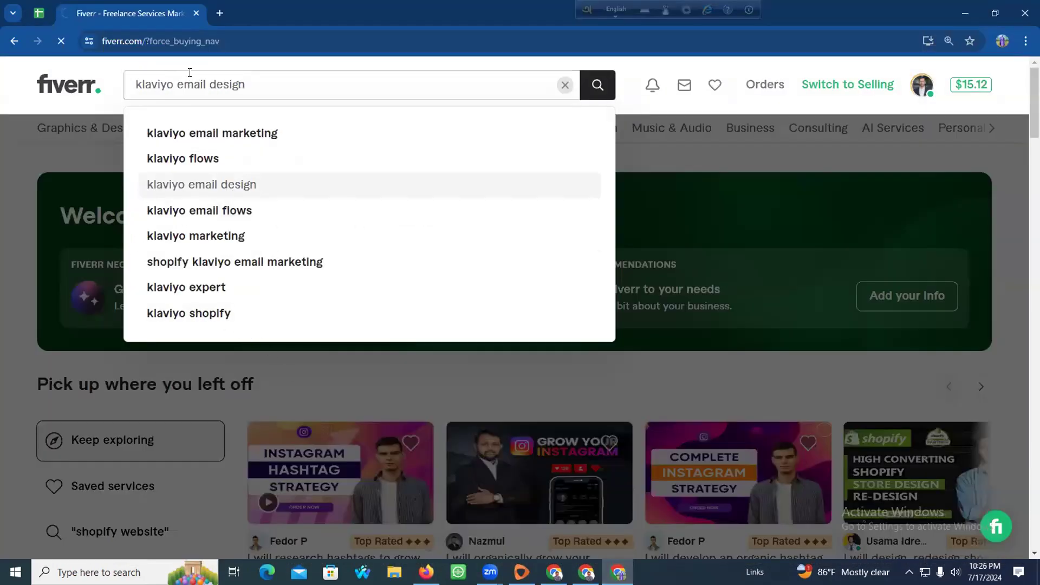
pyautogui.tripleClick(190, 82)
pyautogui.hotkey('ctrl', 'c')
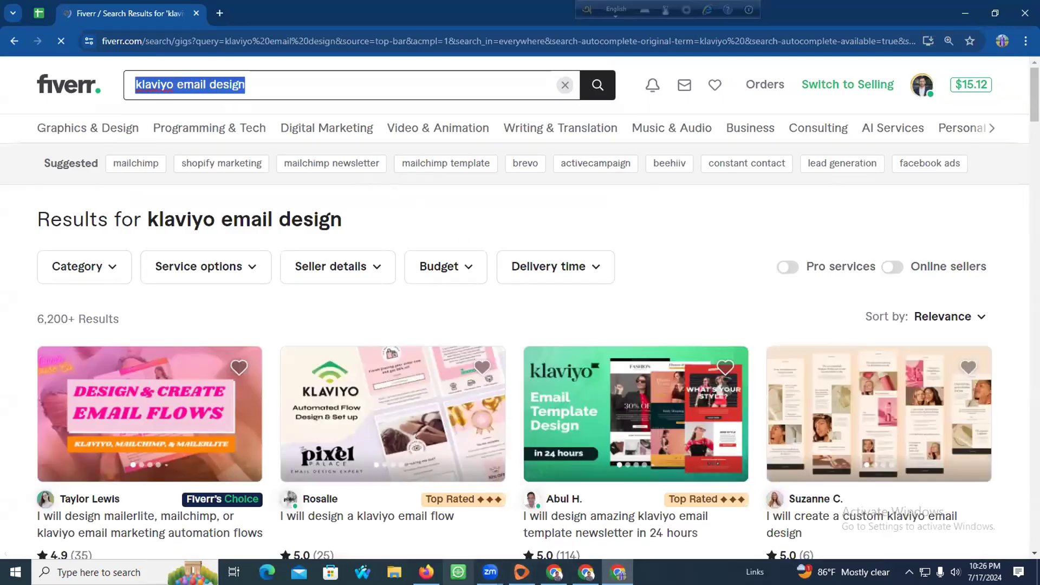
# Switch to the Google Docs note in Firefox and paste klaviyo email design at the end of the keyword list
pyautogui.hotkey('alt', 'Tab')
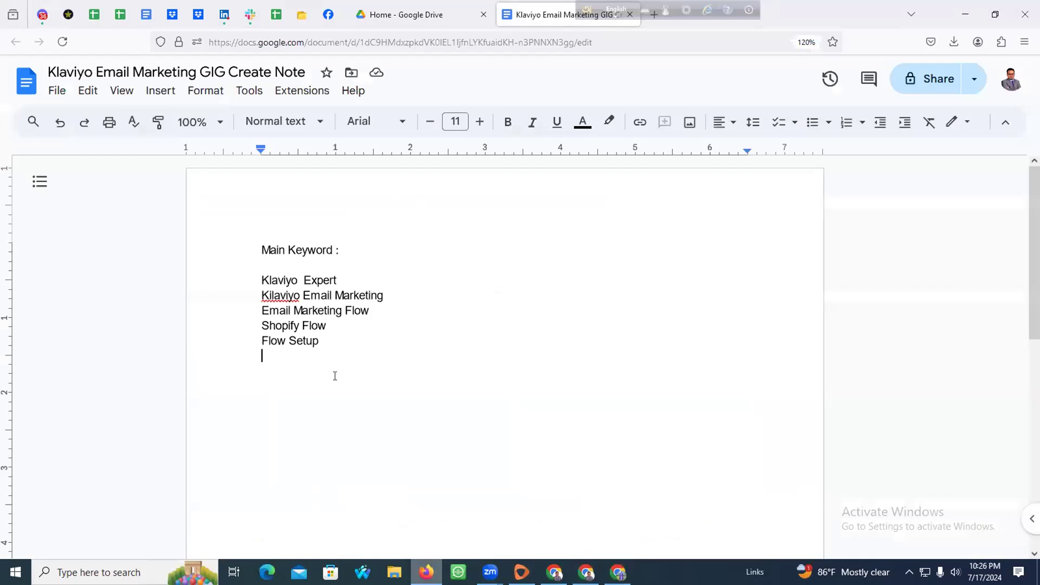
pyautogui.hotkey('ctrl', 'v')
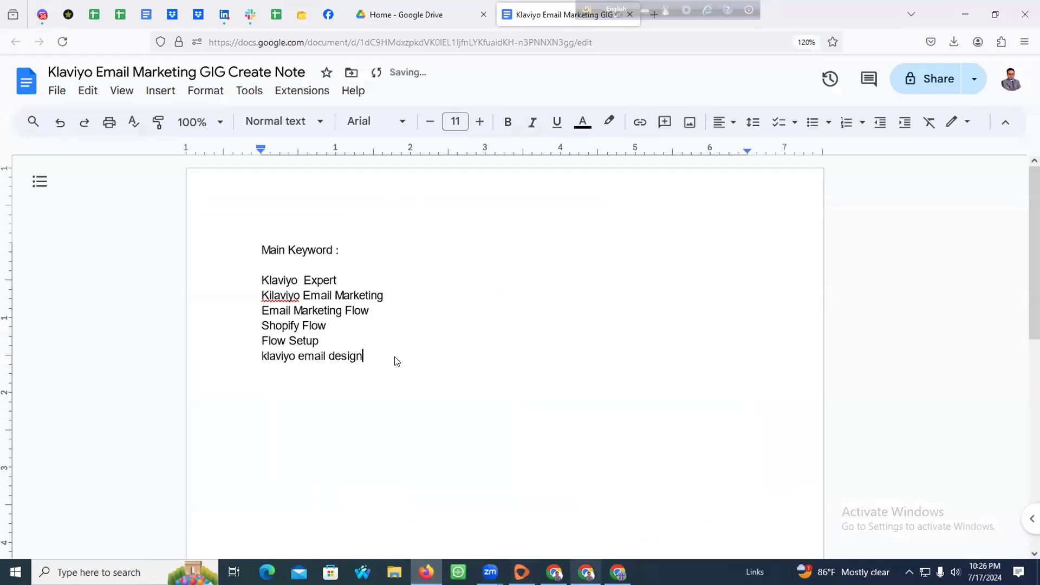
# Return to the Fiverr home page in Chrome, search for the klaviyo suggestion shopify klaviyo email marketing, and copy that phrase
pyautogui.hotkey('alt', 'Tab')
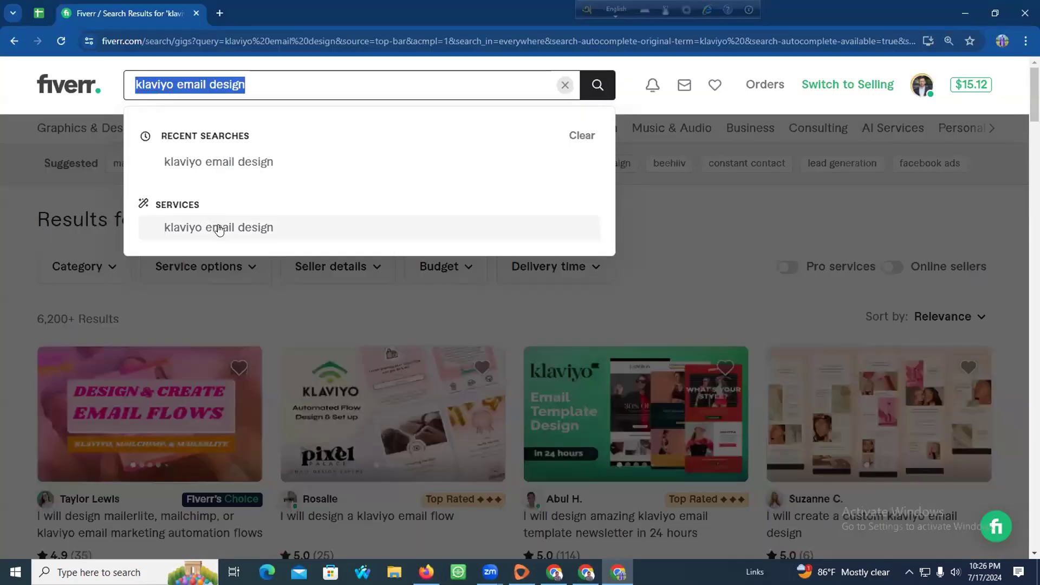
pyautogui.click(11, 42)
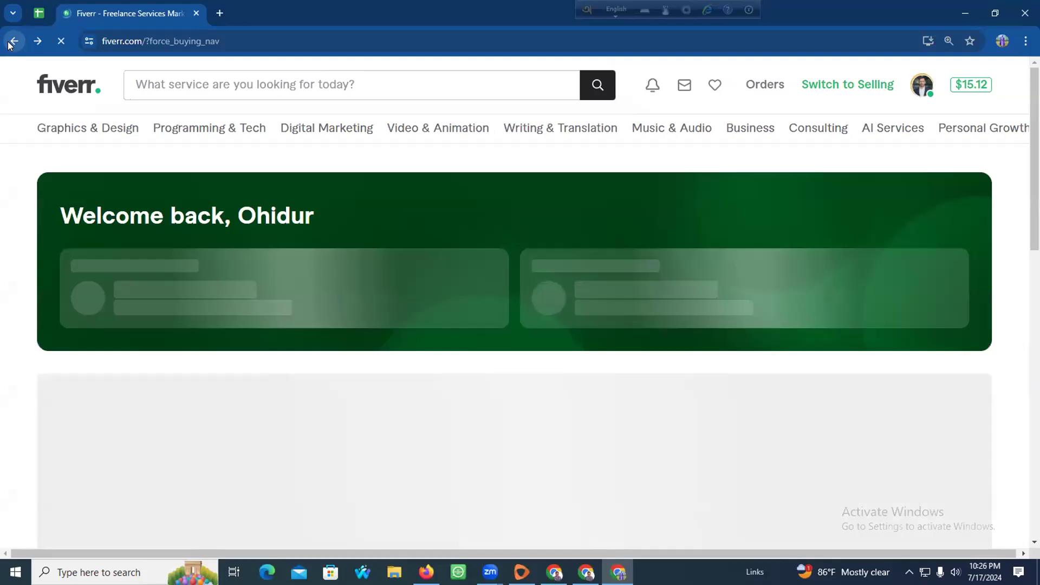
pyautogui.click(210, 83)
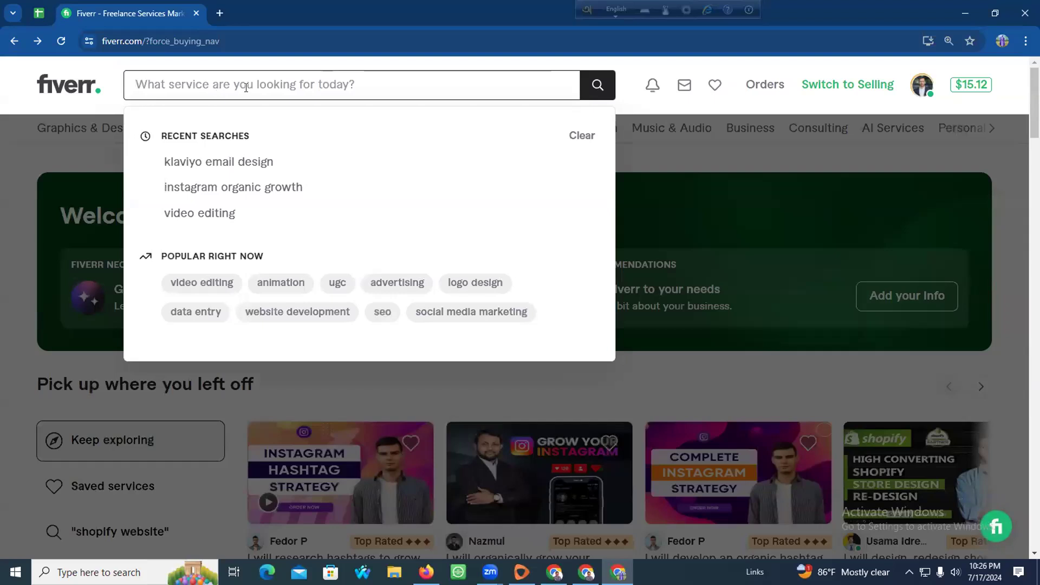
pyautogui.write('klab')
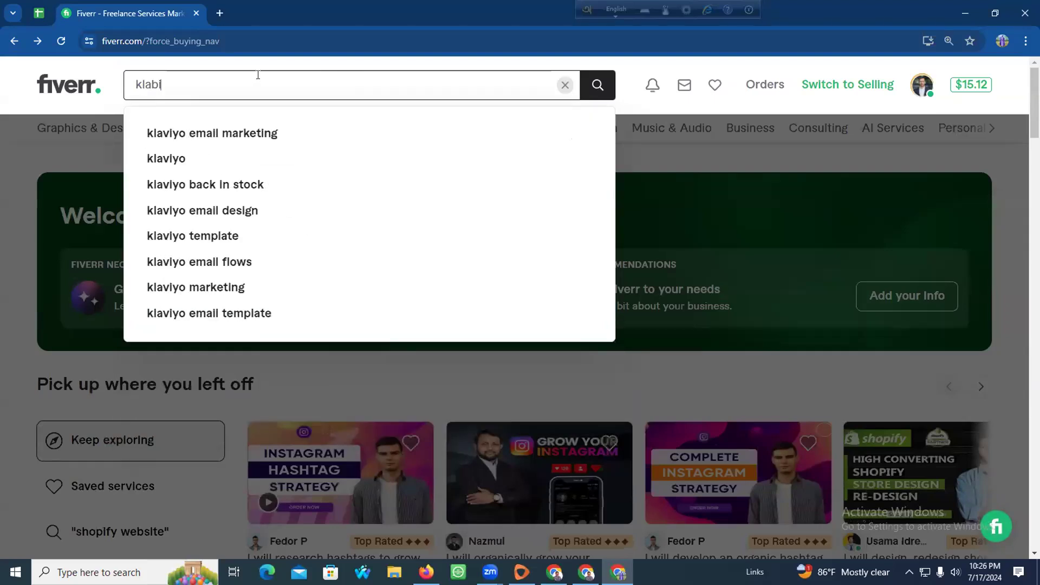
pyautogui.press('BackSpace')
pyautogui.write('v')
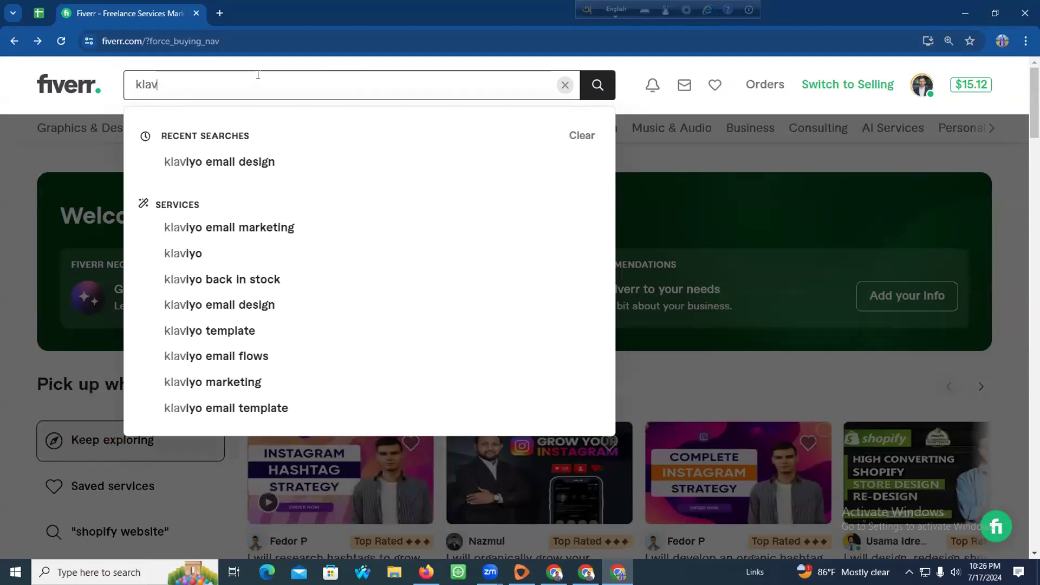
pyautogui.write('iyo')
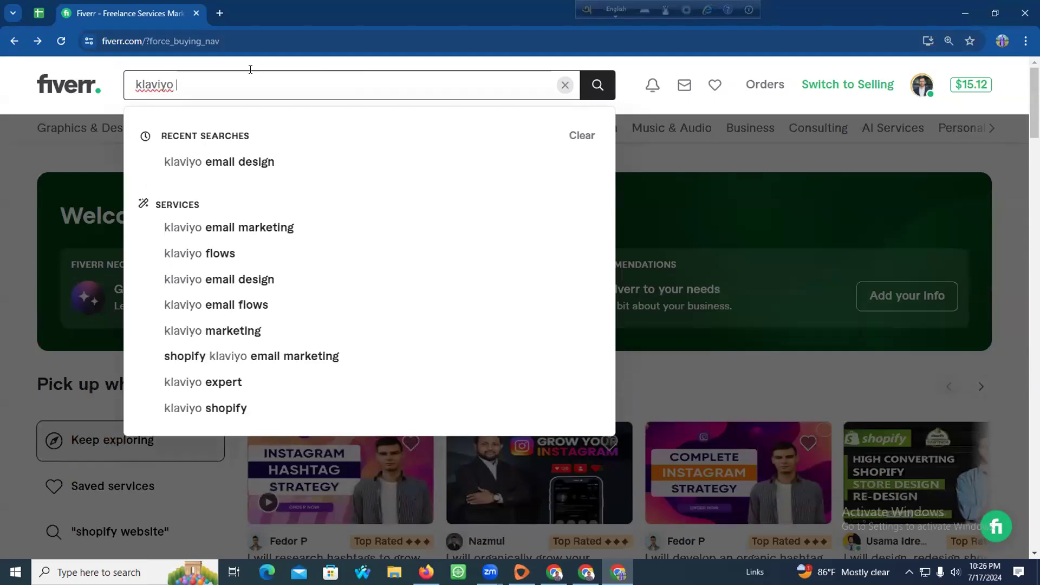
pyautogui.click(210, 356)
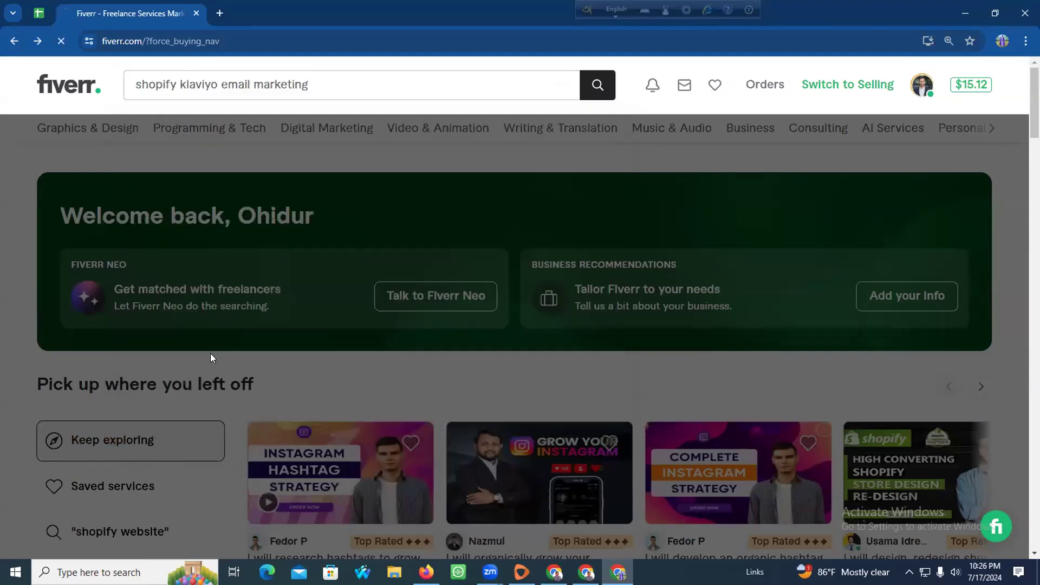
pyautogui.tripleClick(231, 83)
pyautogui.hotkey('ctrl', 'c')
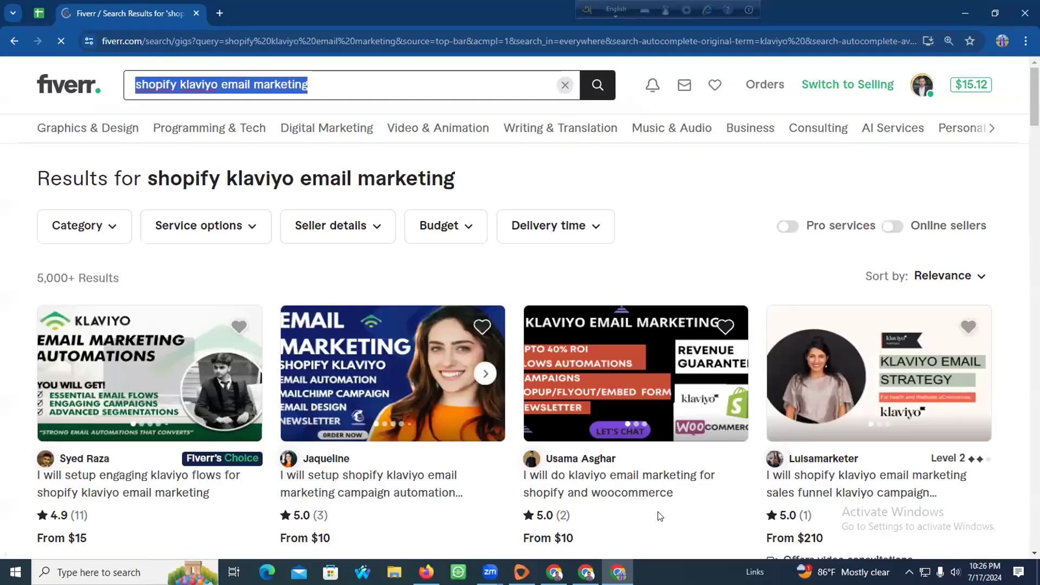
# Paste shopify klaviyo email marketing on a new line of the keyword list in the Google Docs note
pyautogui.click(424, 569)
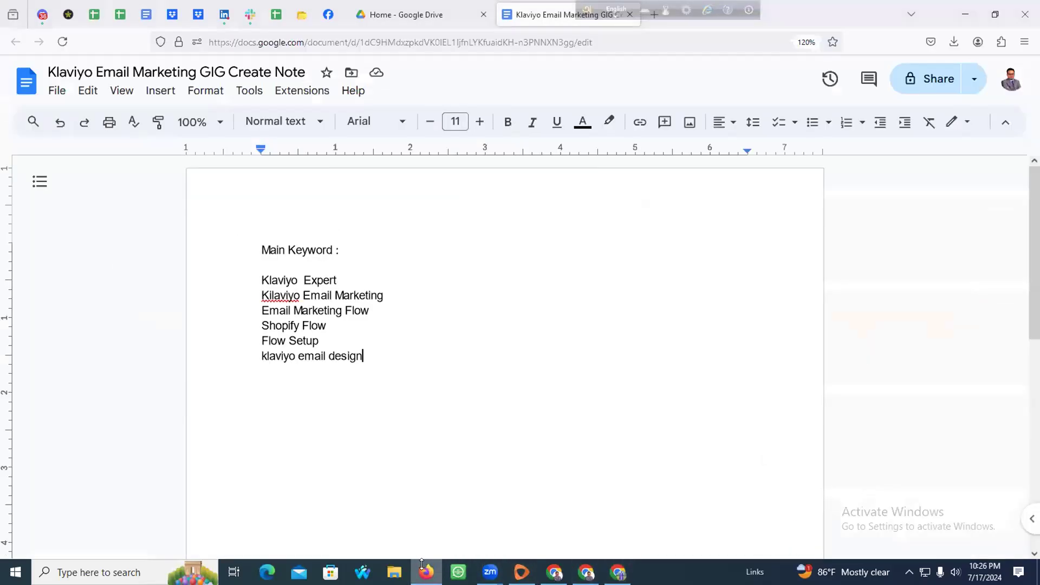
pyautogui.press('Return')
pyautogui.hotkey('ctrl', 'v')
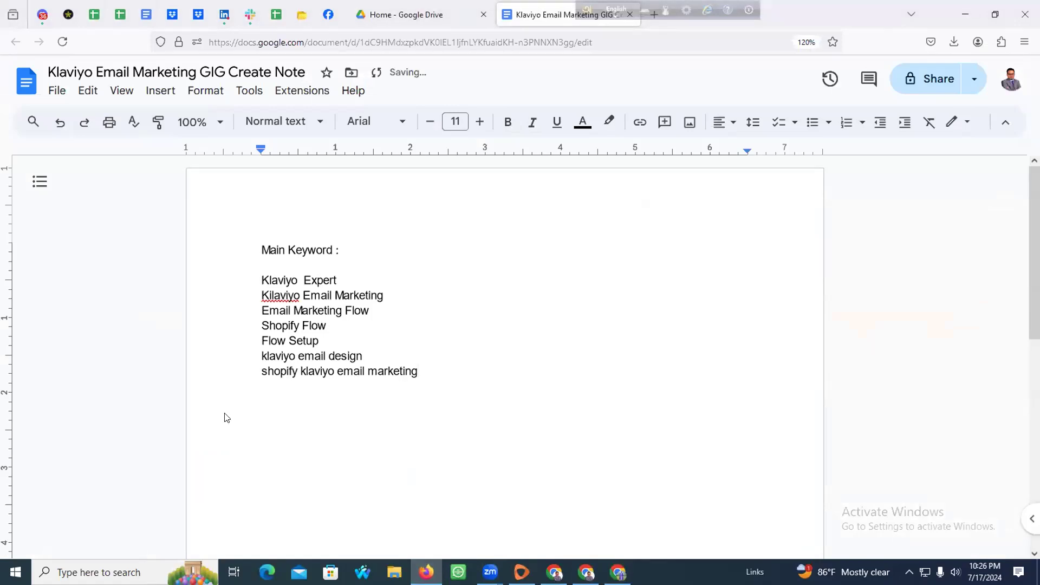
# Go back to the Fiverr home page in Chrome, search for the suggested phrase klaviyo marketing, and copy it
pyautogui.hotkey('alt', 'Tab')
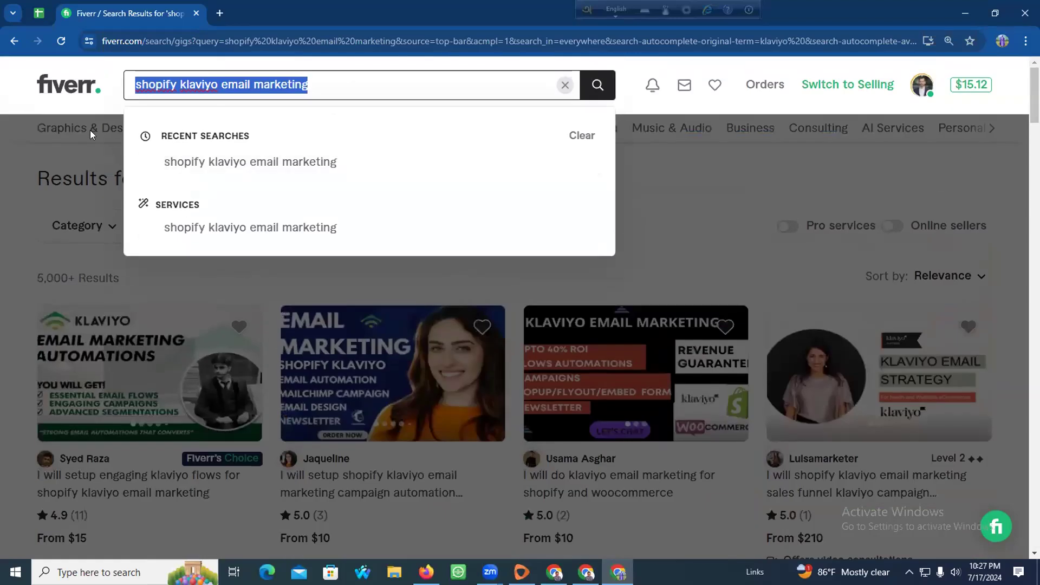
pyautogui.click(14, 42)
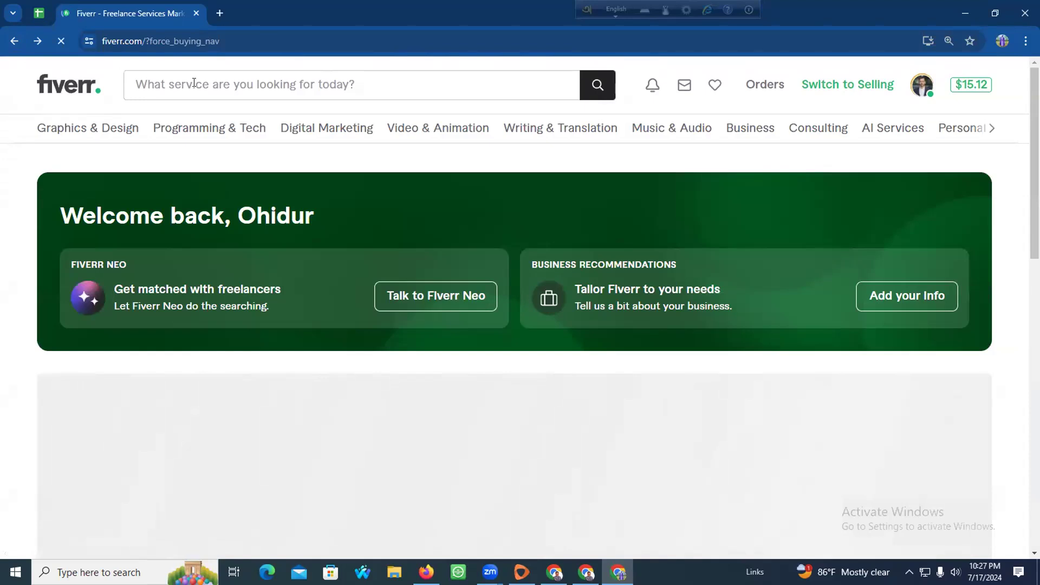
pyautogui.click(194, 83)
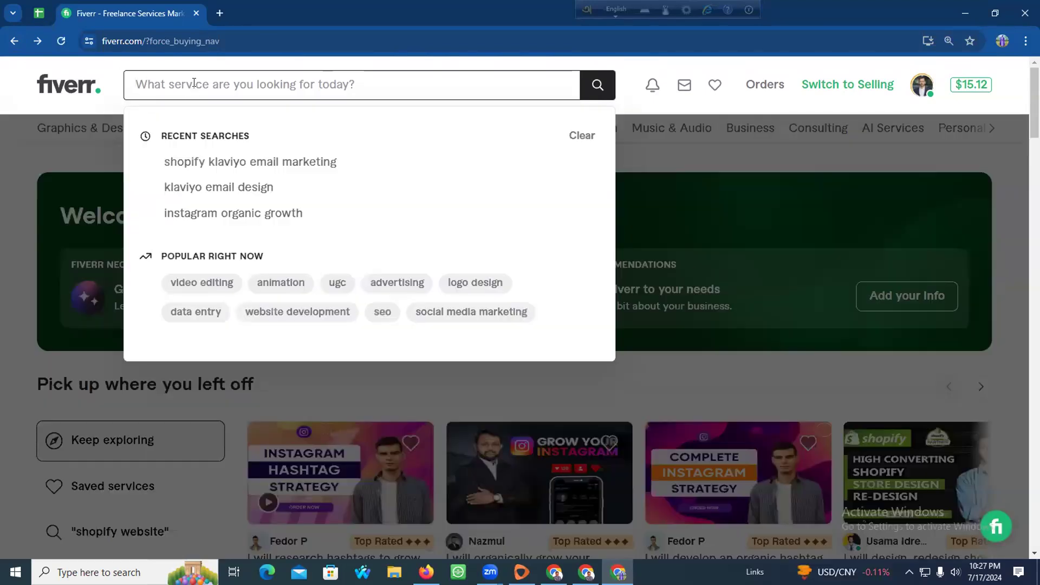
pyautogui.write('Klaviyo')
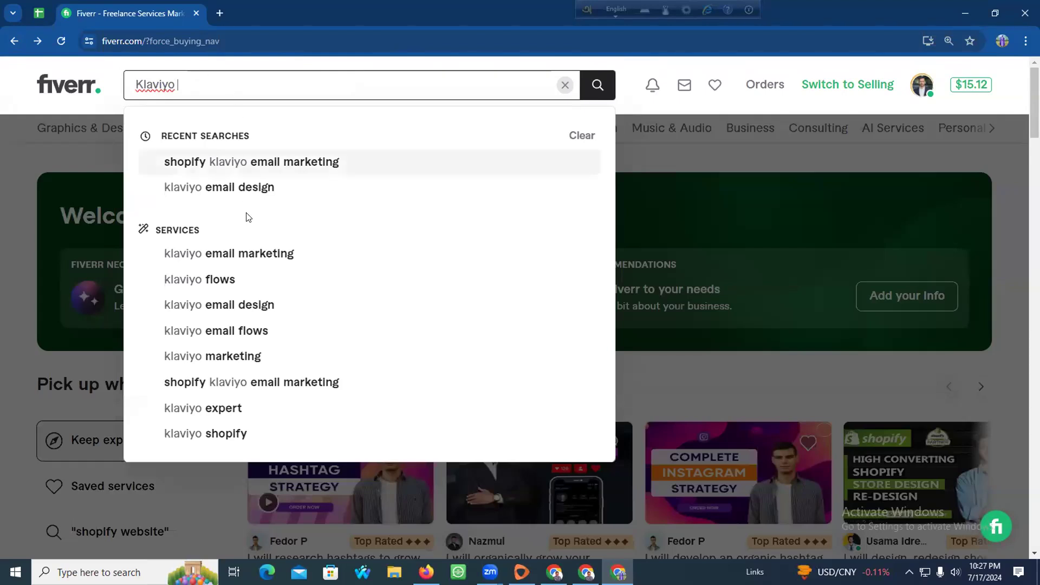
pyautogui.click(235, 353)
pyautogui.click(187, 83)
pyautogui.hotkey('ctrl', 'a')
pyautogui.hotkey('ctrl', 'c')
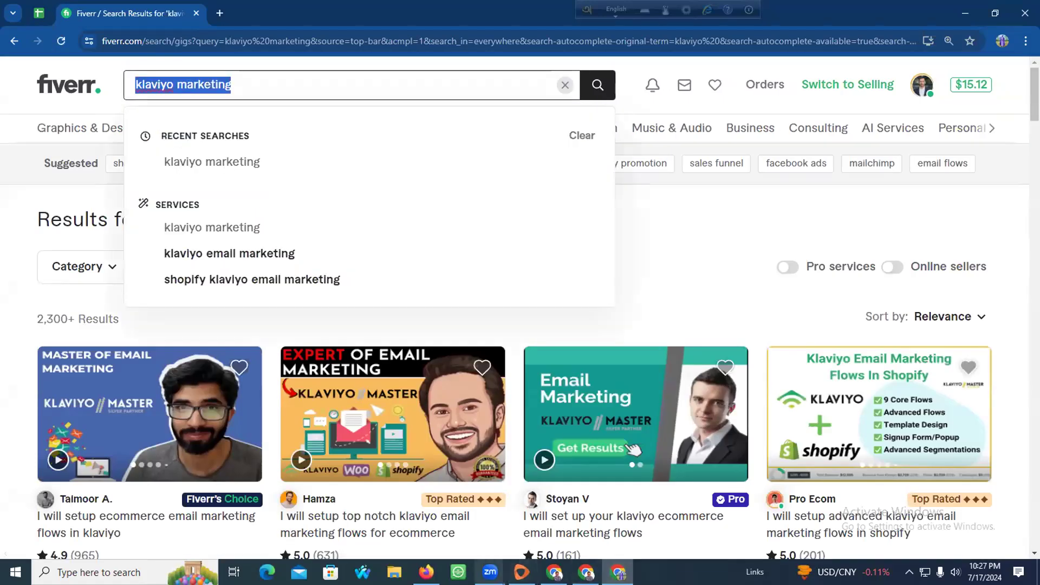
# Add klaviyo marketing to the Google Docs note below the keyword list, leaving one blank line above it
pyautogui.click(426, 572)
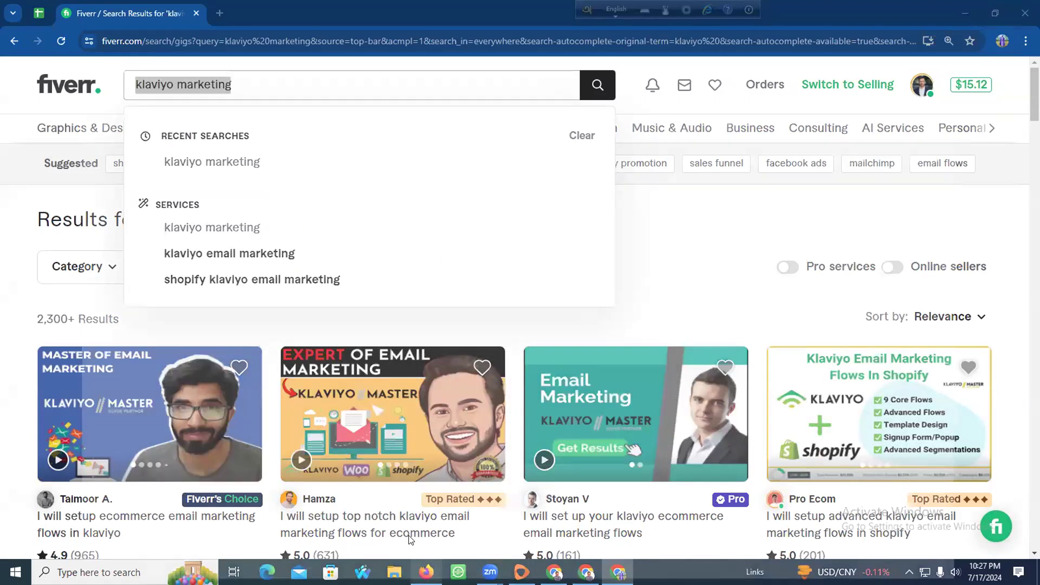
pyautogui.press('Return')
pyautogui.press('Return')
pyautogui.hotkey('ctrl', 'v')
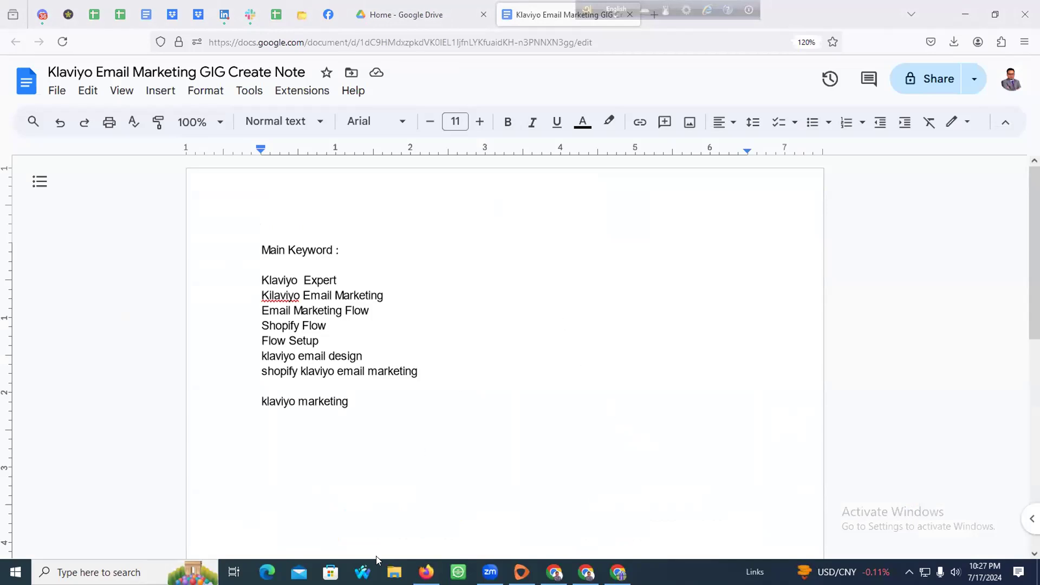
# Copy all the keywords under the Main Keyword heading into a new ChatGPT message in a separate browser tab
pyautogui.moveTo(386, 405); pyautogui.dragTo(250, 289)
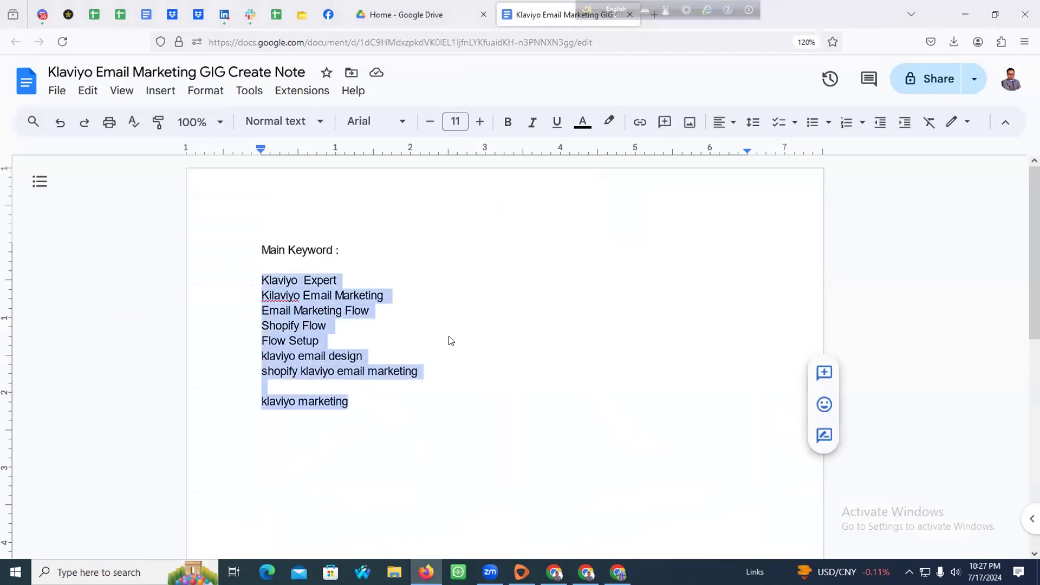
pyautogui.click(651, 19)
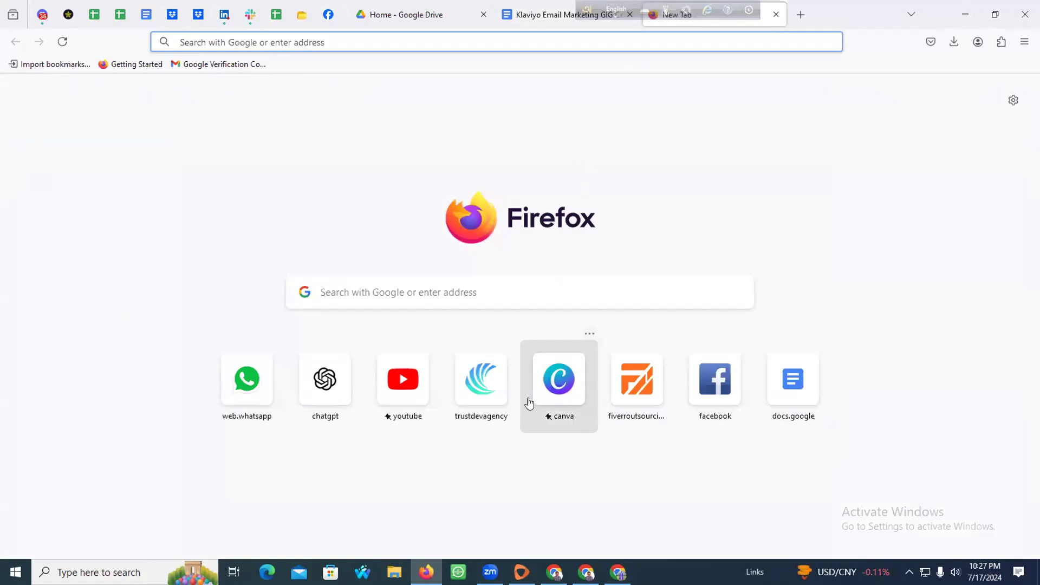
pyautogui.click(328, 393)
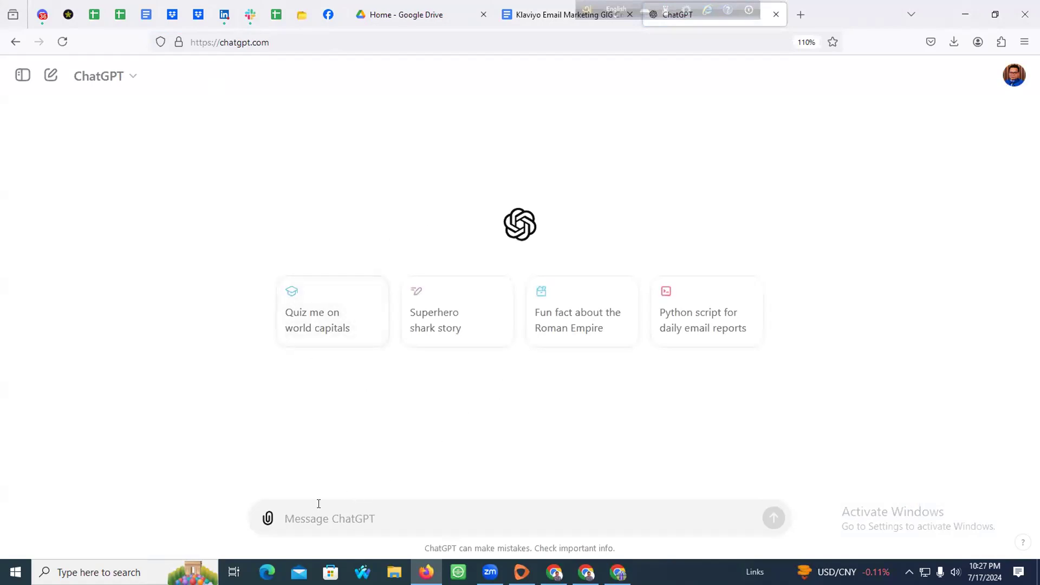
pyautogui.hotkey('ctrl', 'v')
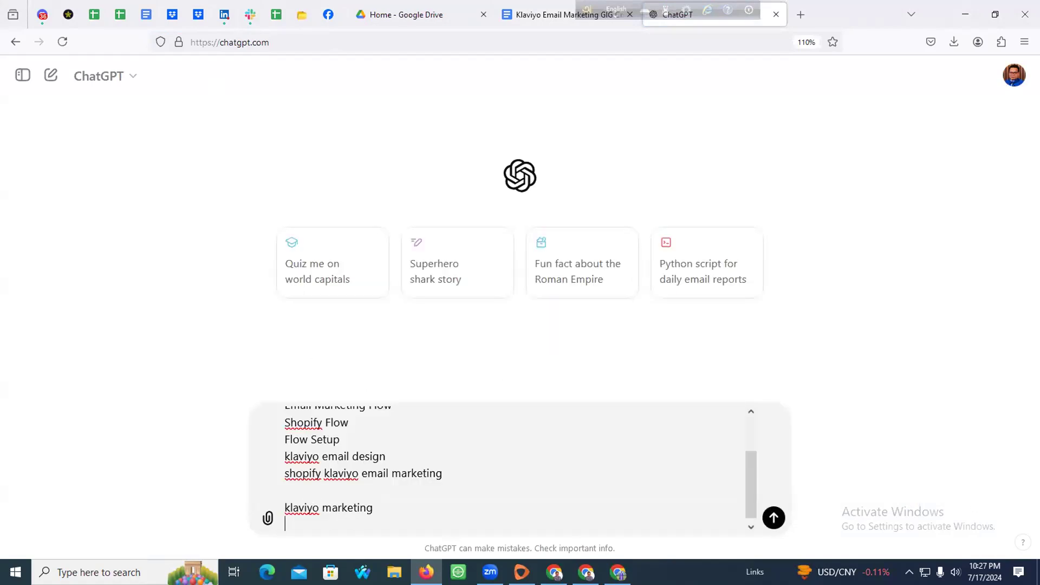
# Add and send the prompt "use this keyword give me fiverr high raking SEO title, description among 1150 word, metags, hastags, services decription all as need"
pyautogui.write('use this keyword g')
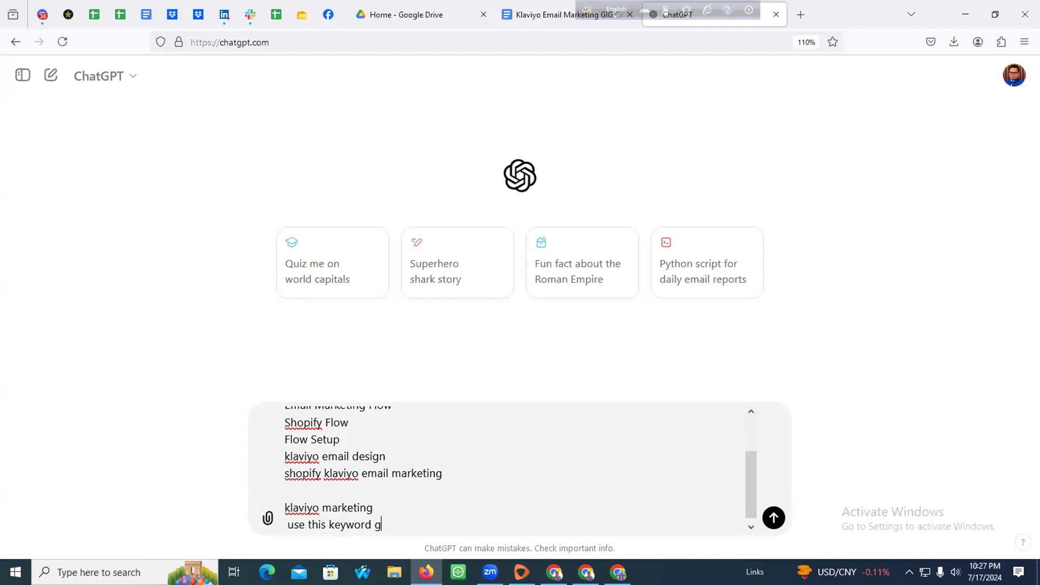
pyautogui.write('ive me fiverr high v')
pyautogui.press('BackSpace')
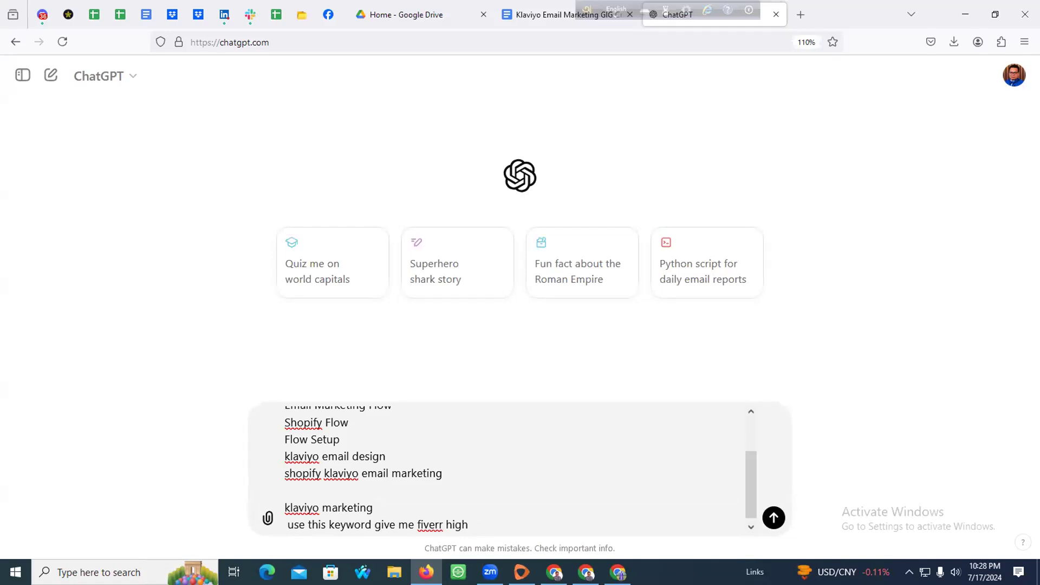
pyautogui.write('raking SEO titl')
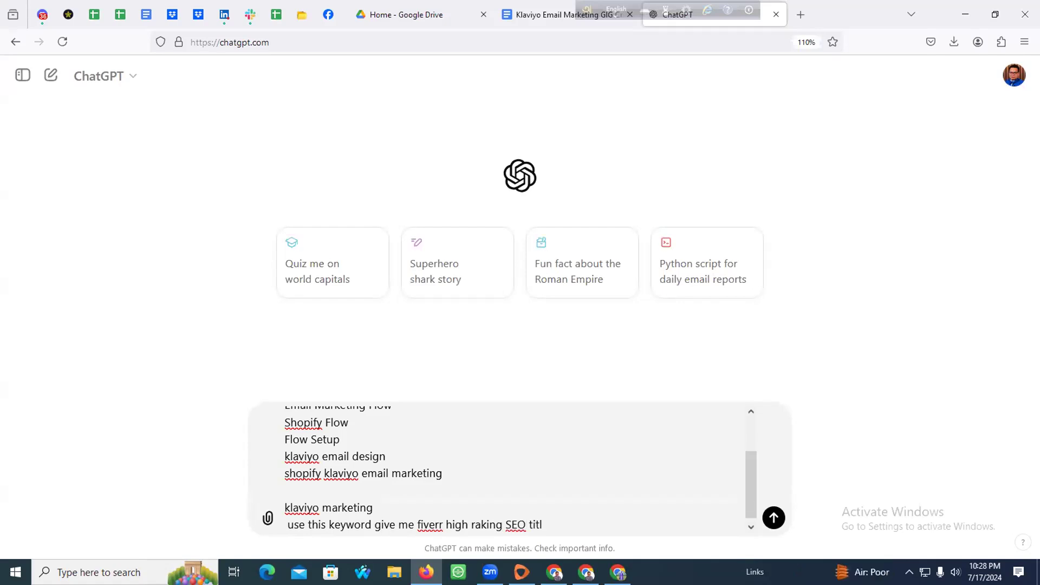
pyautogui.write('e, description amont')
pyautogui.press('BackSpace')
pyautogui.write('g')
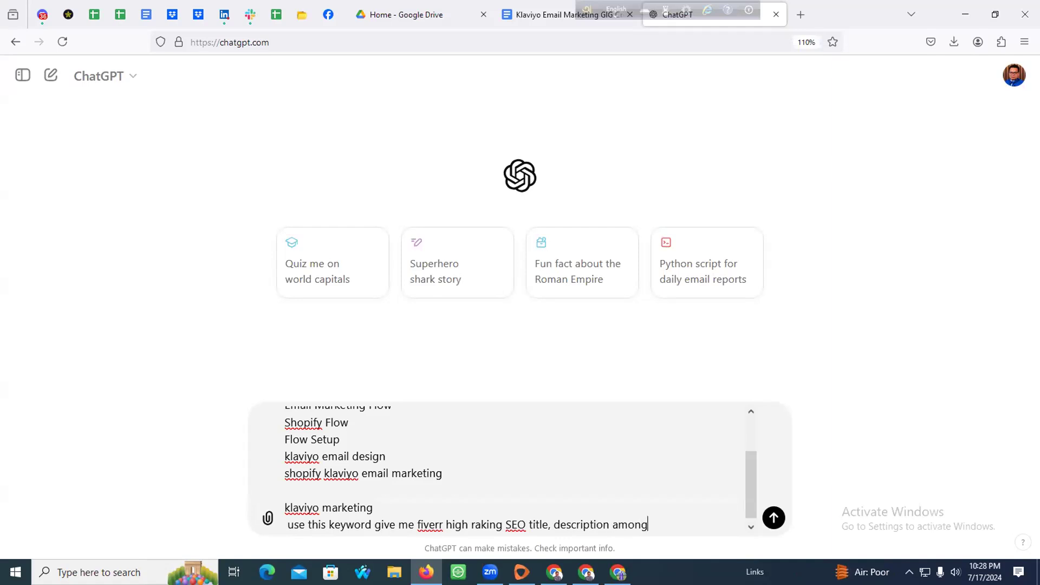
pyautogui.write(' 1150 word, metags, ')
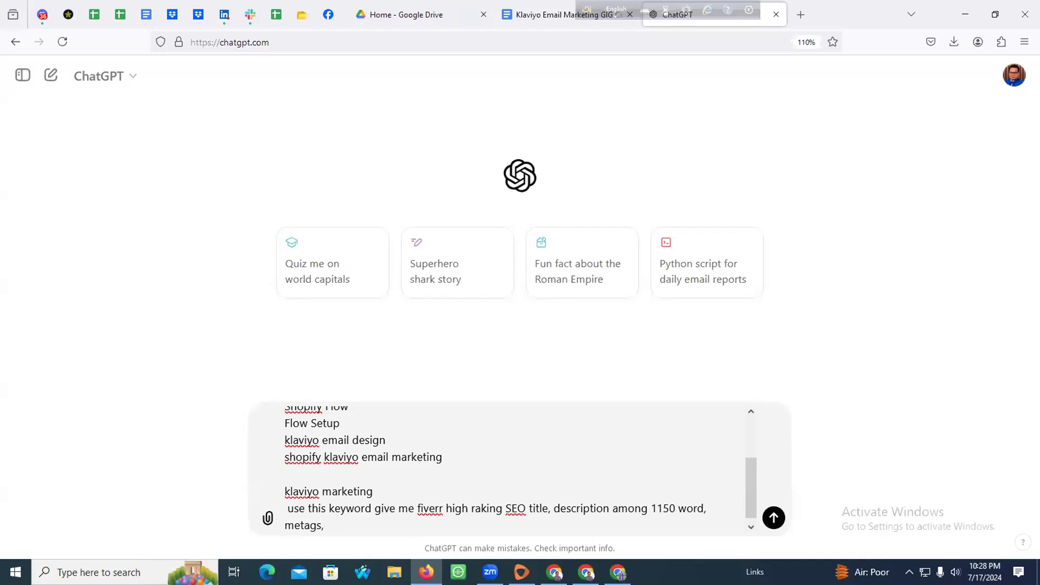
pyautogui.write('hastags,')
pyautogui.write('services de')
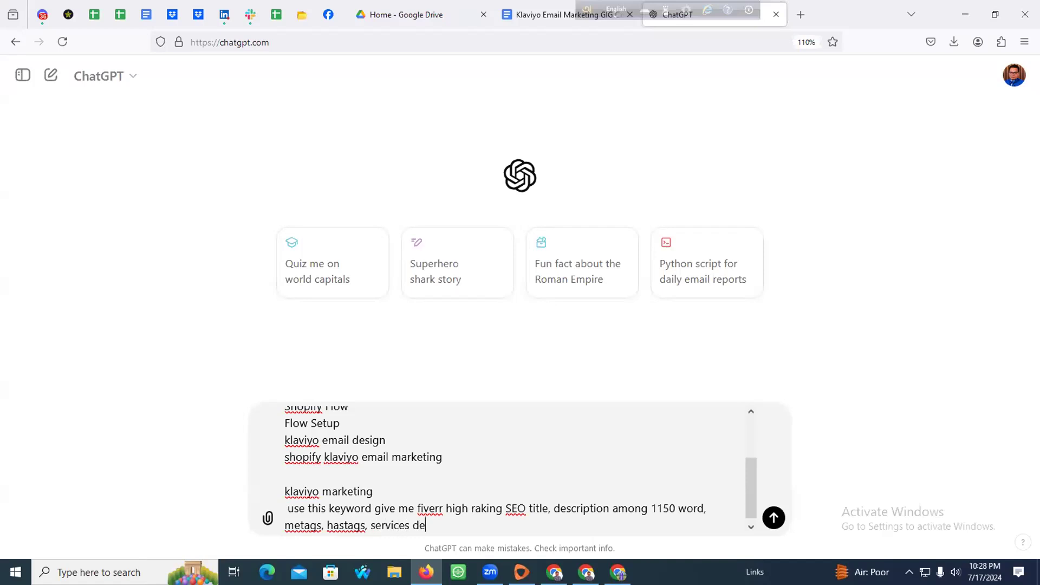
pyautogui.write('sription all as need')
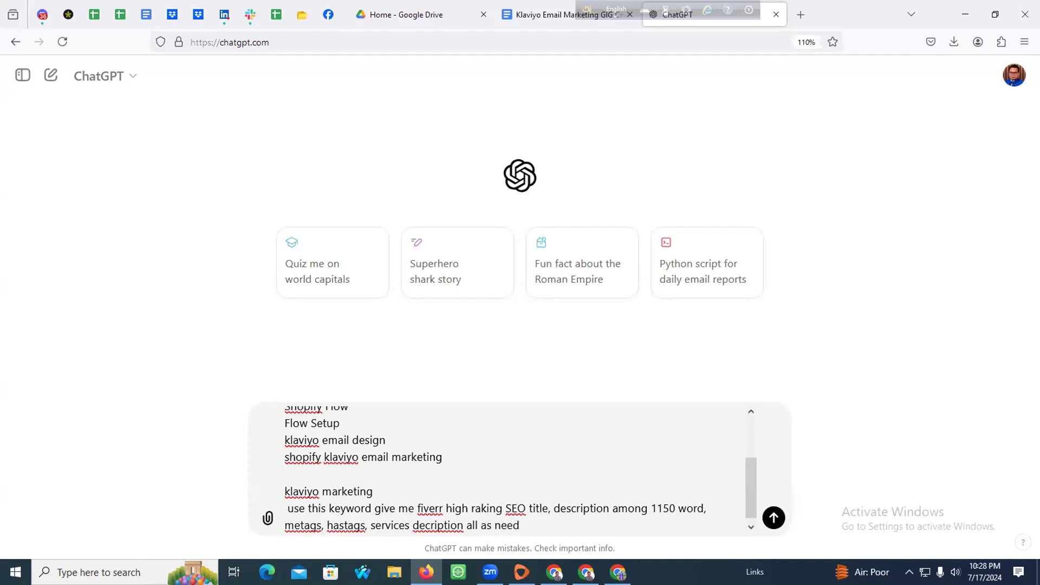
pyautogui.press('Return')
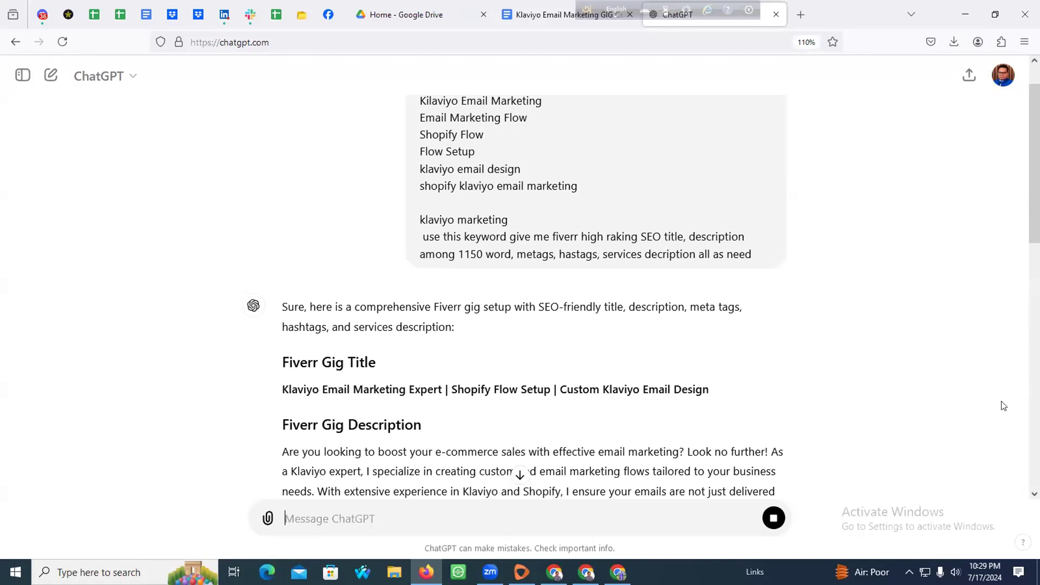
# Read through ChatGPT's generated gig description, offered services, meta tags, hashtags, and the start of the services description
pyautogui.scroll(-4, 324, 316)
pyautogui.scroll(-4, 325, 316)
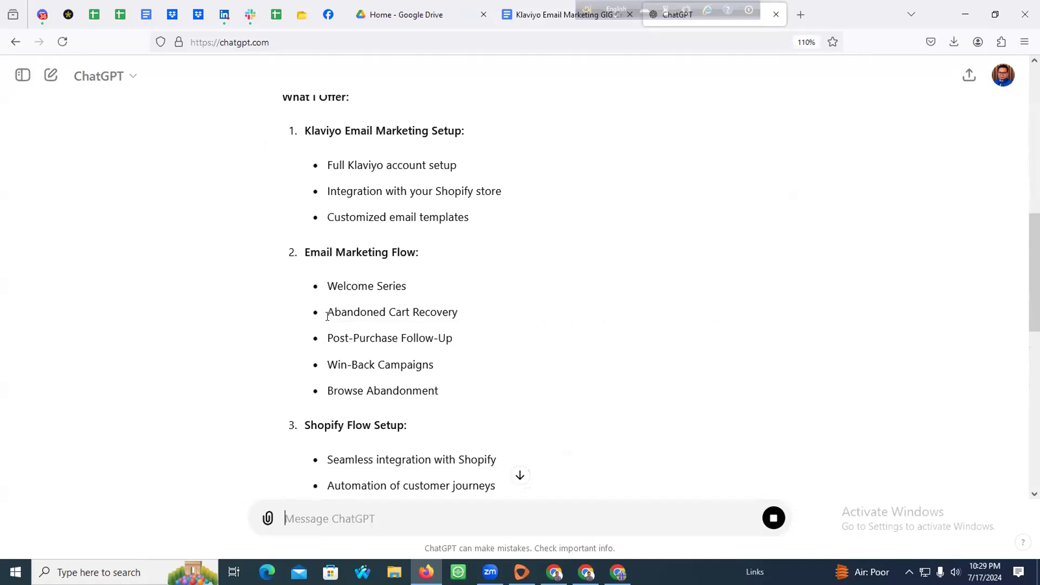
pyautogui.scroll(-5, 326, 320)
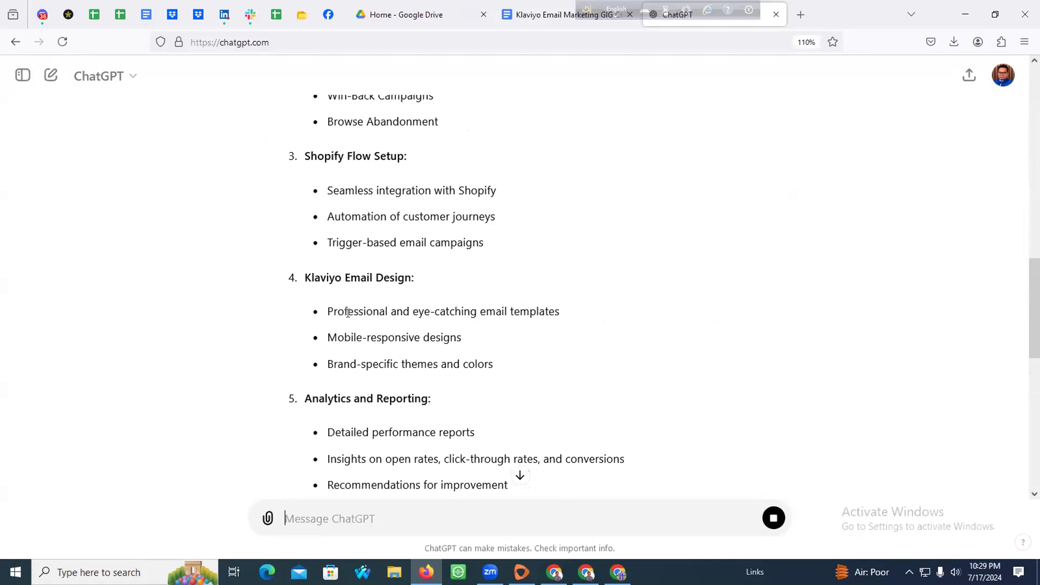
pyautogui.scroll(-3, 349, 317)
pyautogui.scroll(-3, 349, 319)
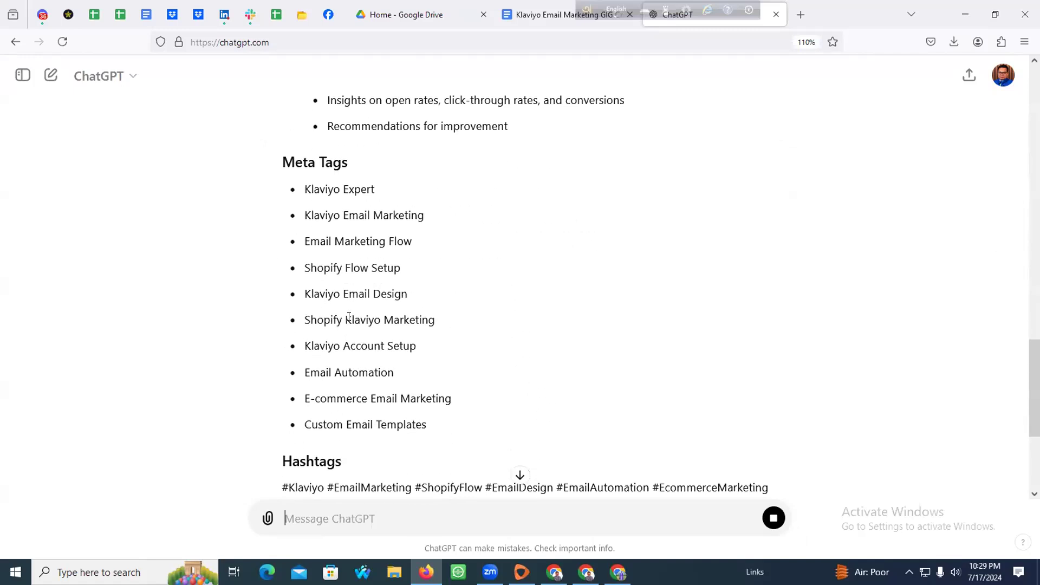
pyautogui.scroll(-3, 350, 319)
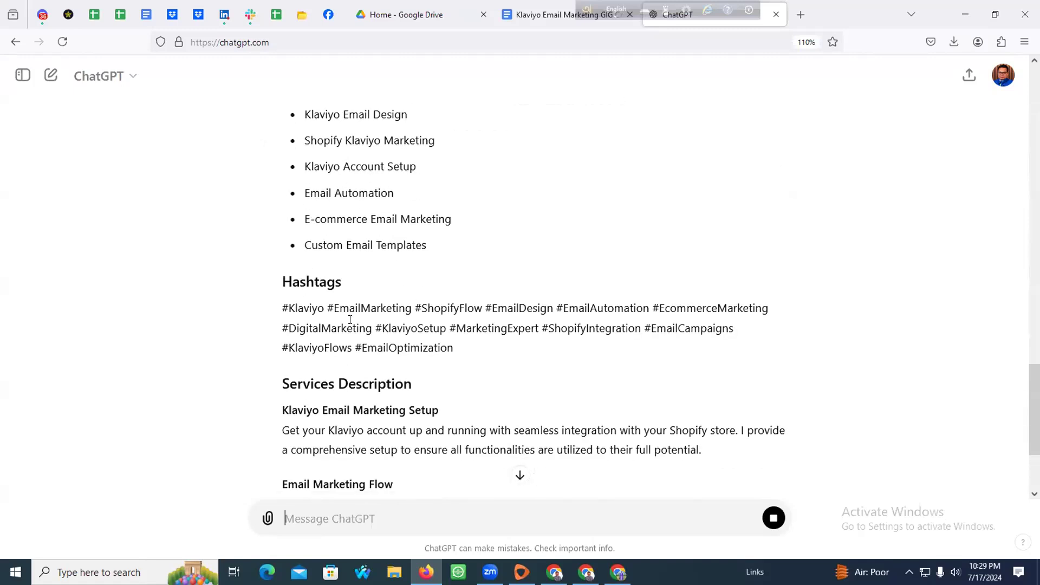
# Read the rest of ChatGPT's services description, and review the meta tags, offered services and gig title again
pyautogui.scroll(-4, 349, 320)
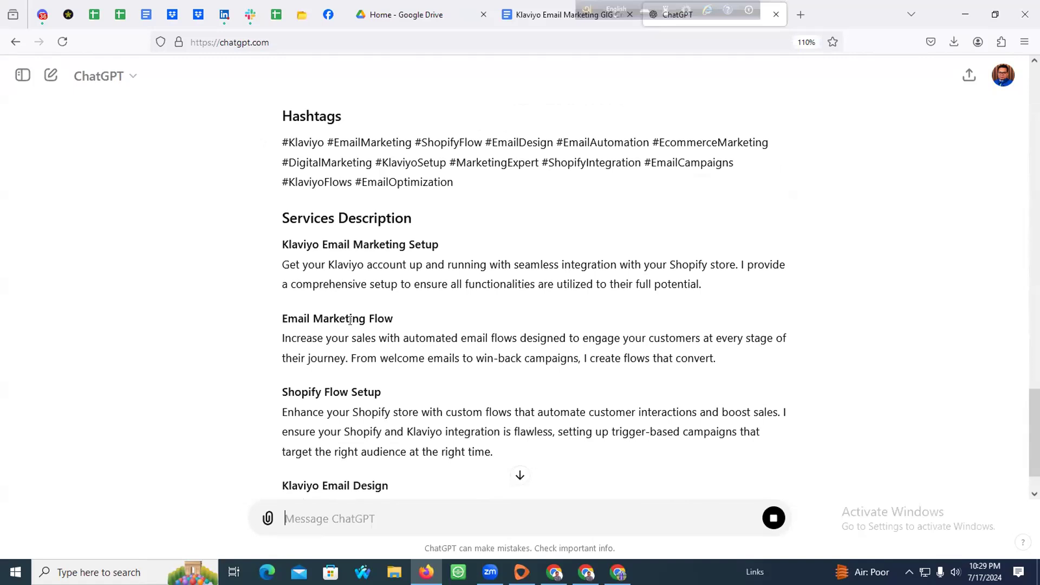
pyautogui.scroll(-1, 368, 328)
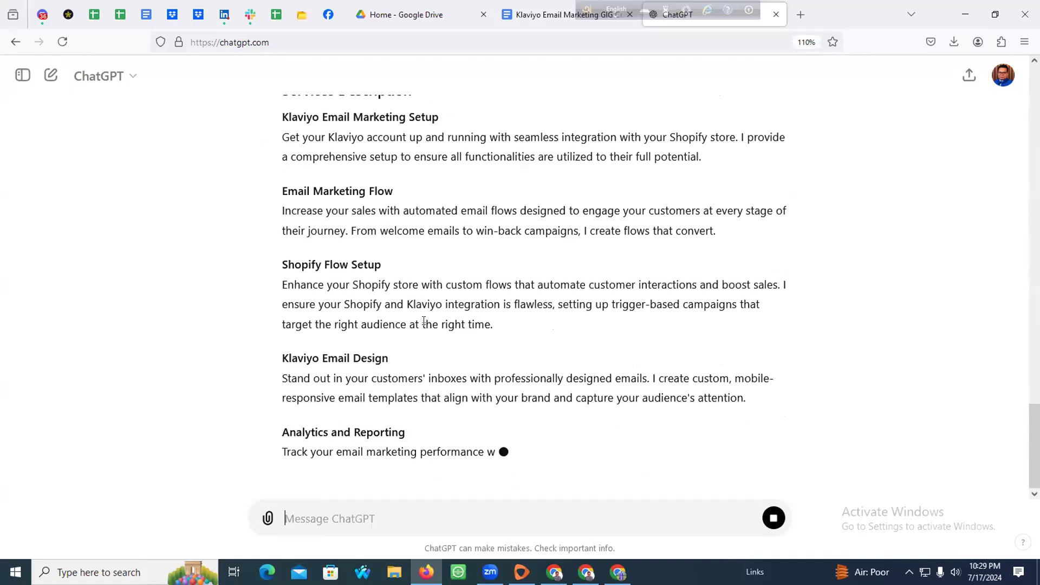
pyautogui.scroll(-1, 386, 333)
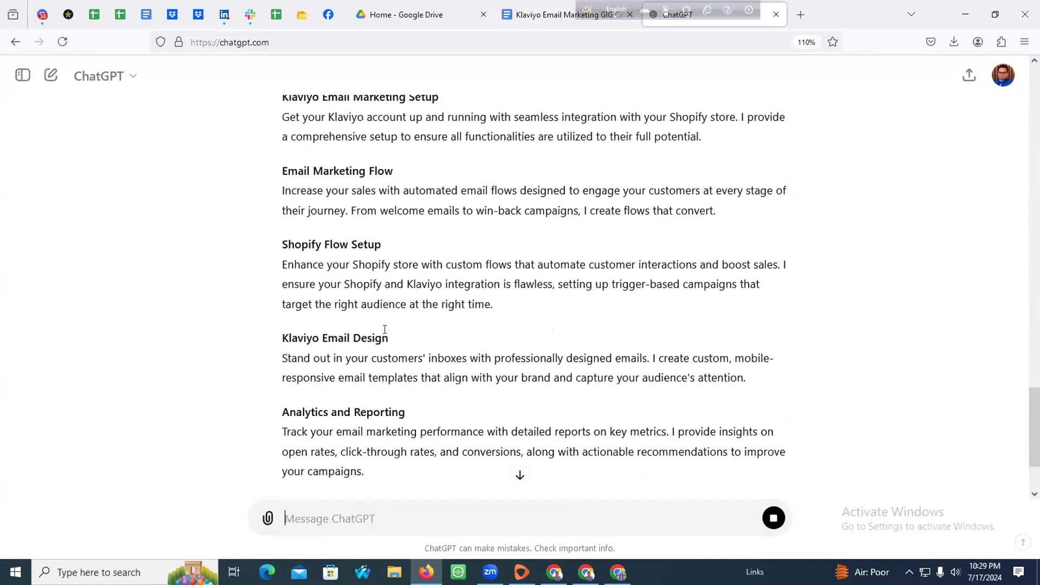
pyautogui.scroll(-2, 386, 333)
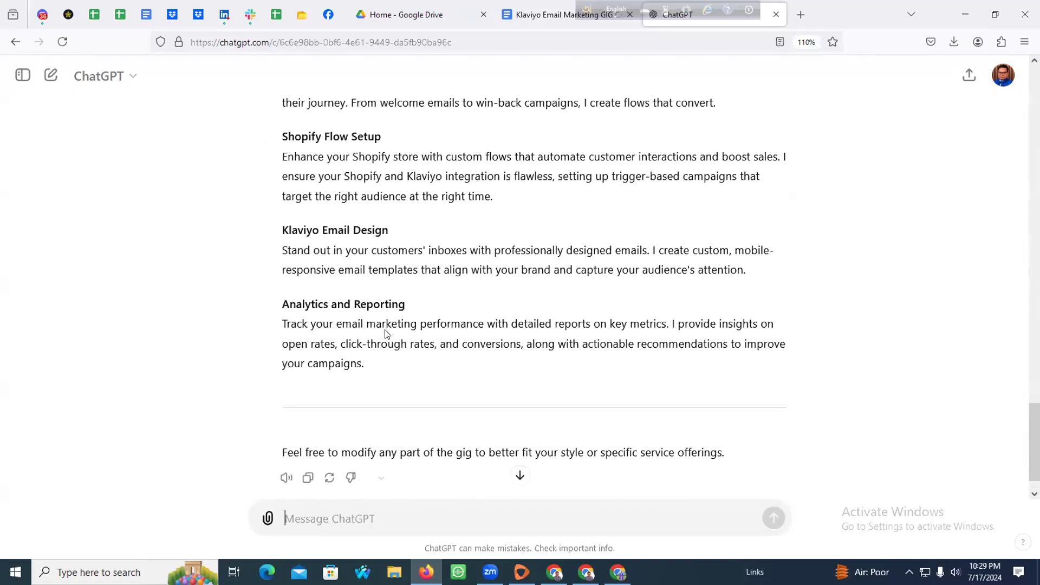
pyautogui.scroll(8, 385, 332)
pyautogui.scroll(6, 385, 329)
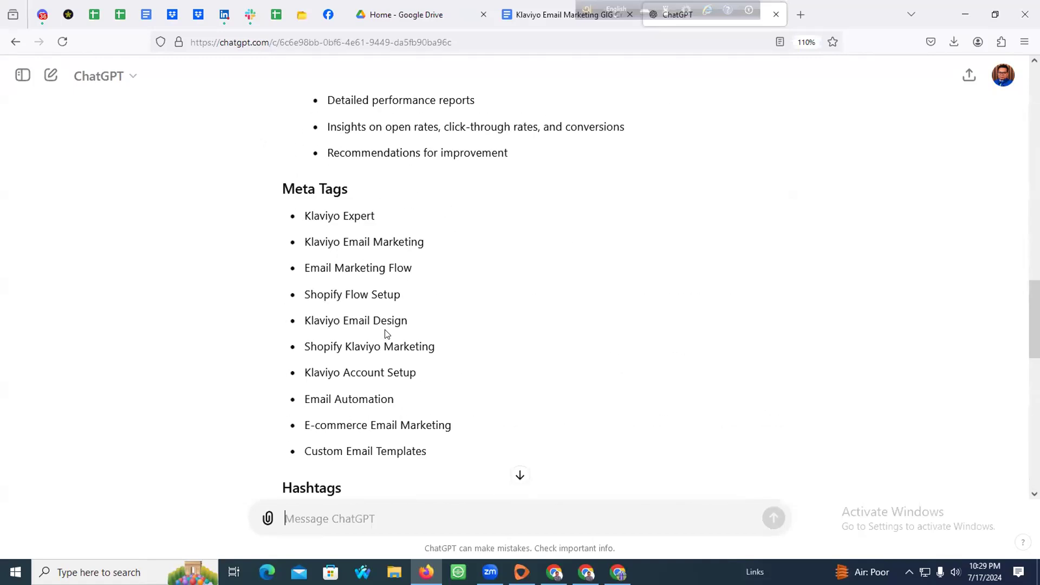
pyautogui.scroll(6, 385, 329)
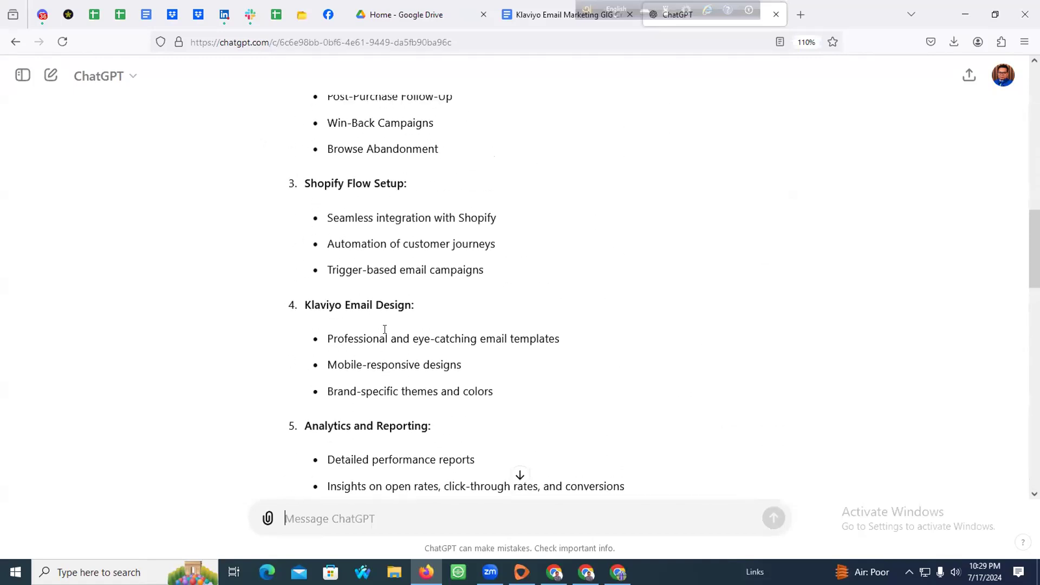
pyautogui.scroll(1, 384, 329)
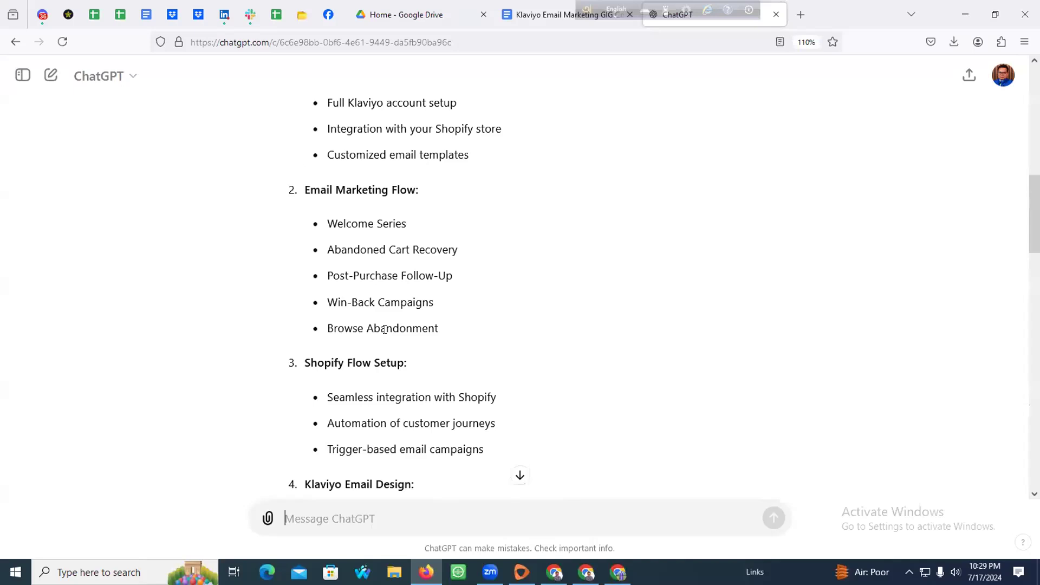
pyautogui.scroll(6, 385, 329)
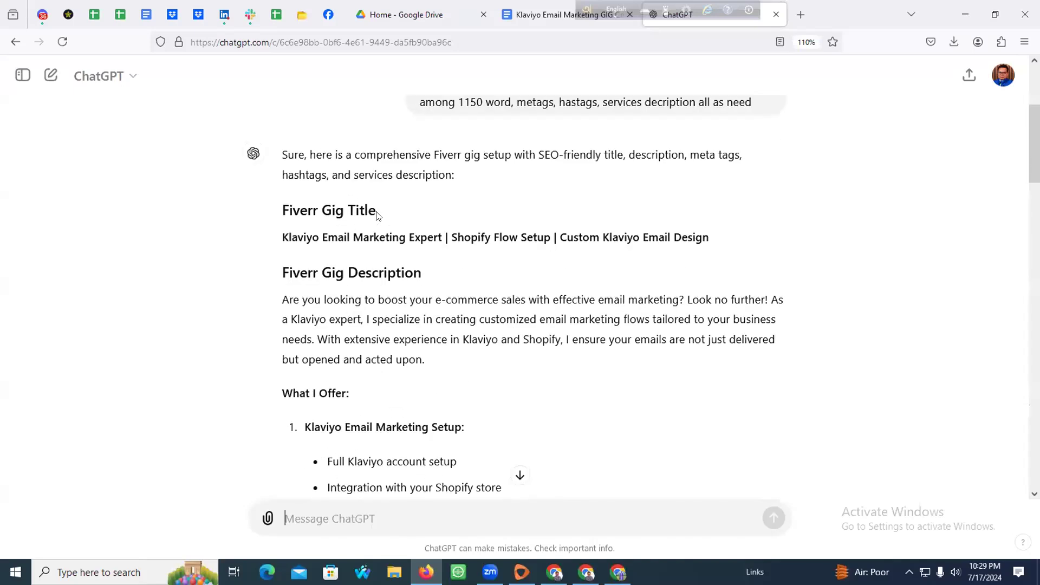
# Compare the gig titles in Fiverr's klaviyo marketing search results with the gig title suggested by ChatGPT
pyautogui.hotkey('alt', 'Tab')
pyautogui.click(673, 242)
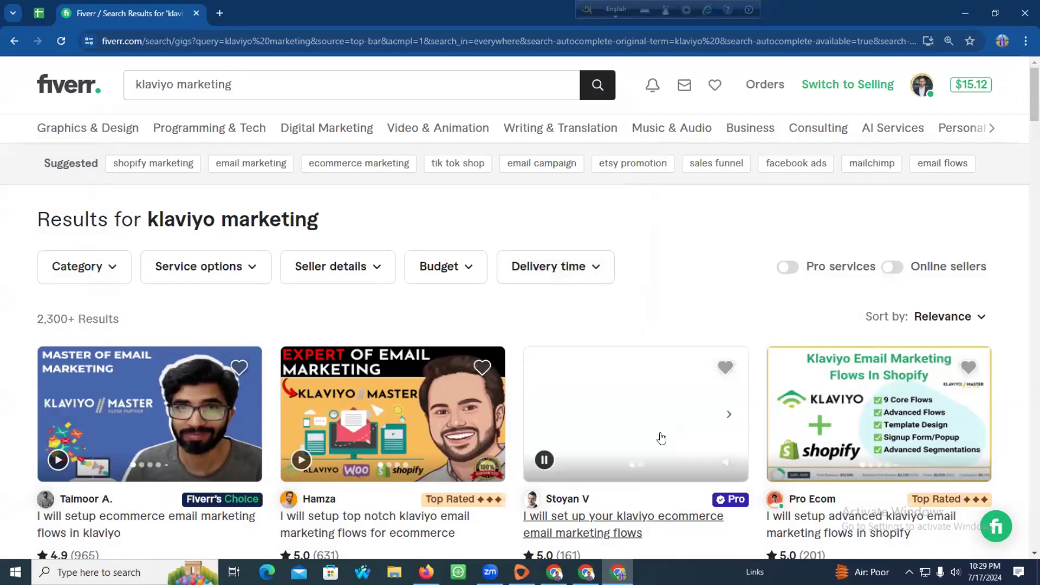
pyautogui.scroll(-2, 671, 186)
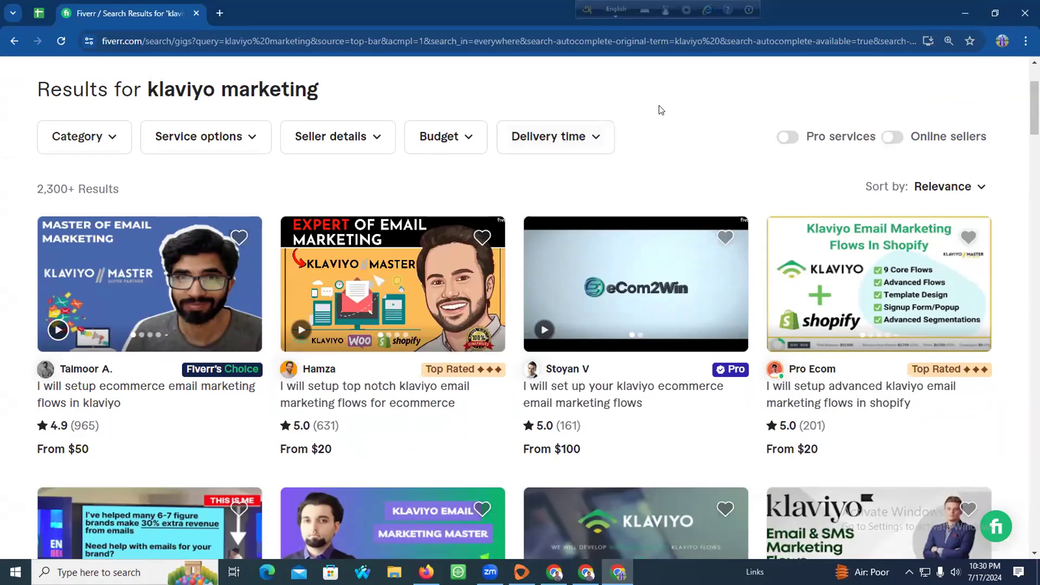
pyautogui.scroll(-2, 658, 108)
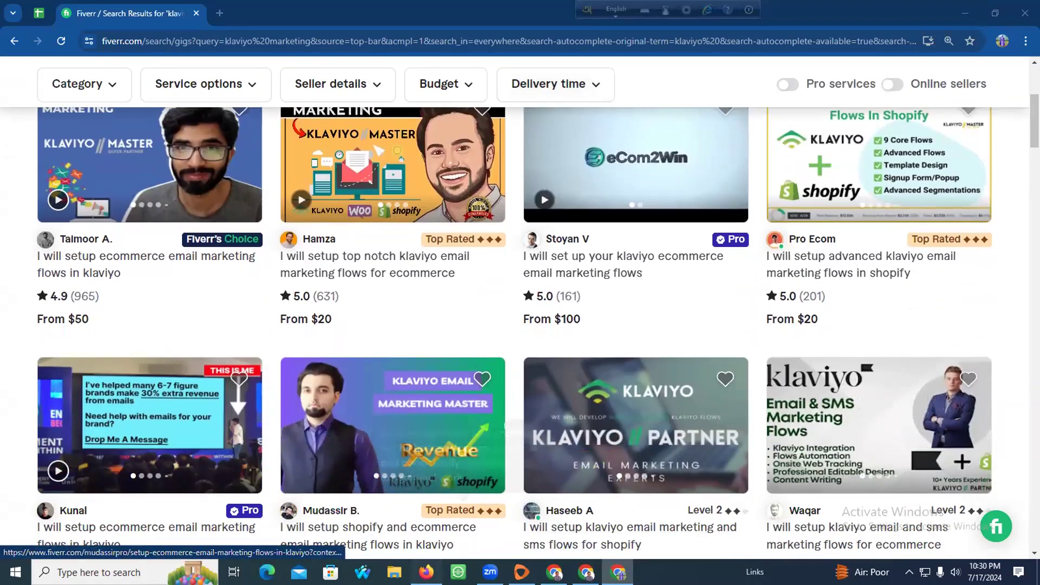
pyautogui.click(427, 573)
pyautogui.scroll(2, 442, 402)
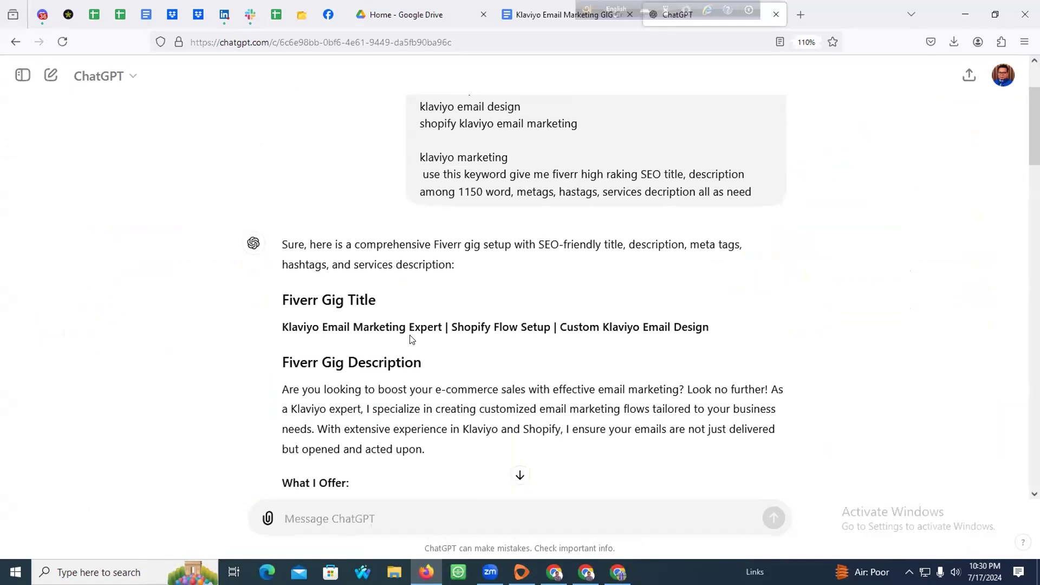
# On Fiverr, open the first four klaviyo marketing gigs, the Shopify and ecommerce flows gig, and the $20 advanced email marketing flows gig in separate tabs
pyautogui.click(414, 563)
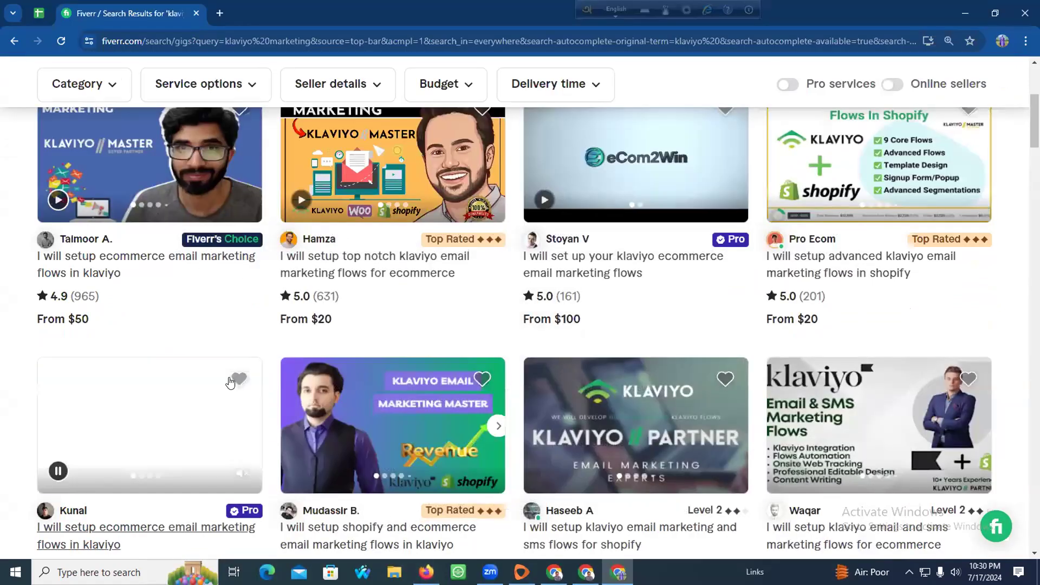
pyautogui.keyDown('ctrl'); pyautogui.click(347, 265); pyautogui.keyUp('ctrl')
pyautogui.keyDown('ctrl'); pyautogui.click(556, 271); pyautogui.keyUp('ctrl')
pyautogui.keyDown('ctrl'); pyautogui.click(797, 271); pyautogui.keyUp('ctrl')
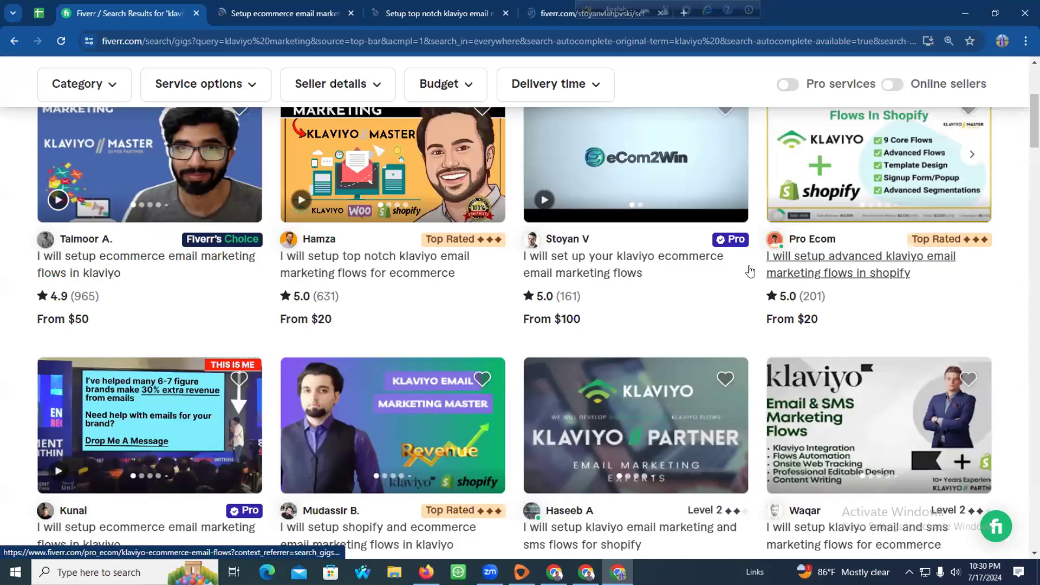
pyautogui.scroll(-2, 511, 318)
pyautogui.keyDown('ctrl'); pyautogui.click(301, 411); pyautogui.keyUp('ctrl')
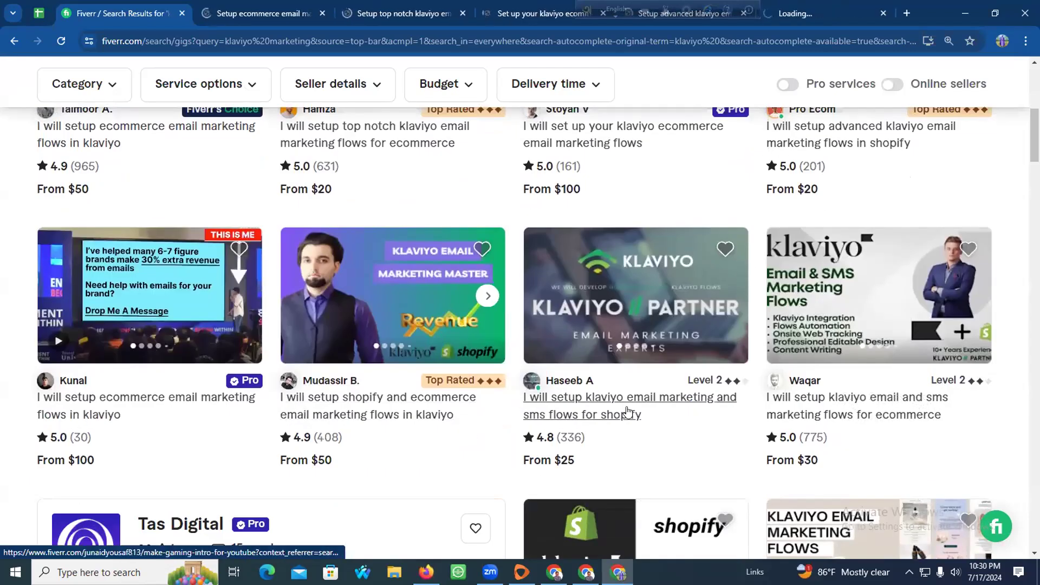
pyautogui.scroll(-1, 585, 412)
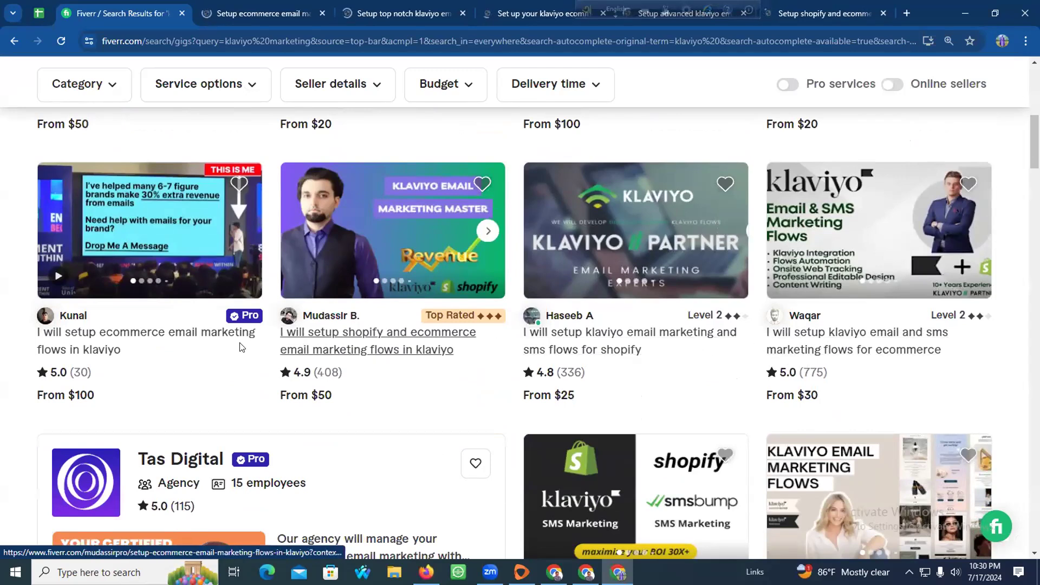
pyautogui.scroll(-2, 126, 348)
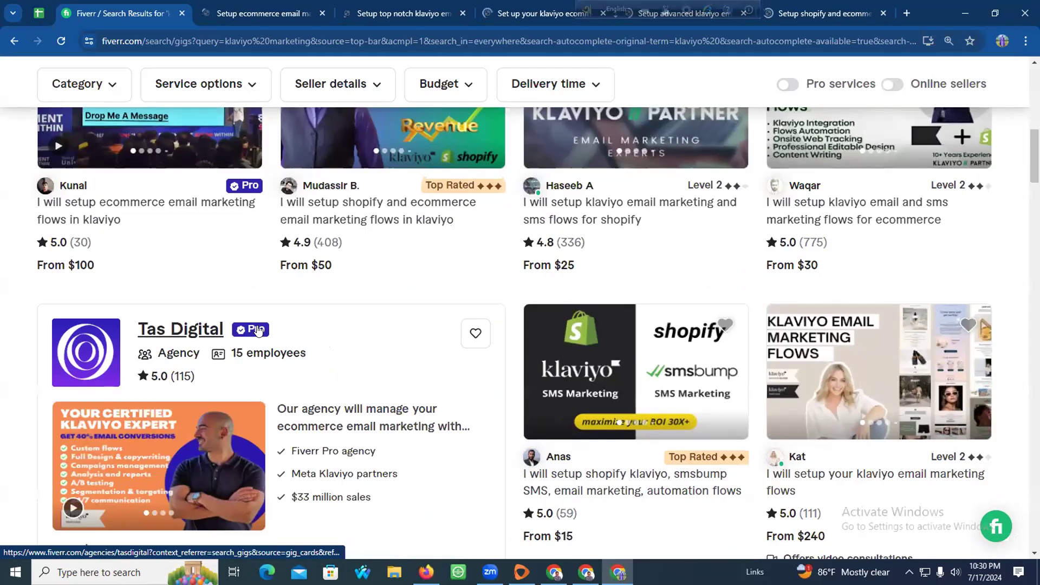
pyautogui.scroll(-6, 126, 349)
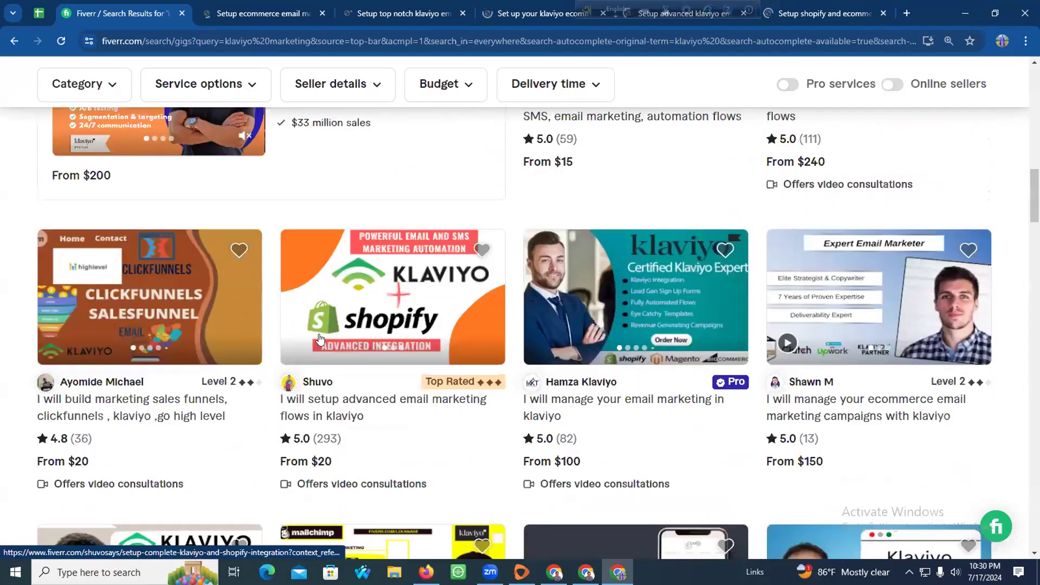
pyautogui.scroll(-1, 327, 336)
pyautogui.middleClick(341, 322)
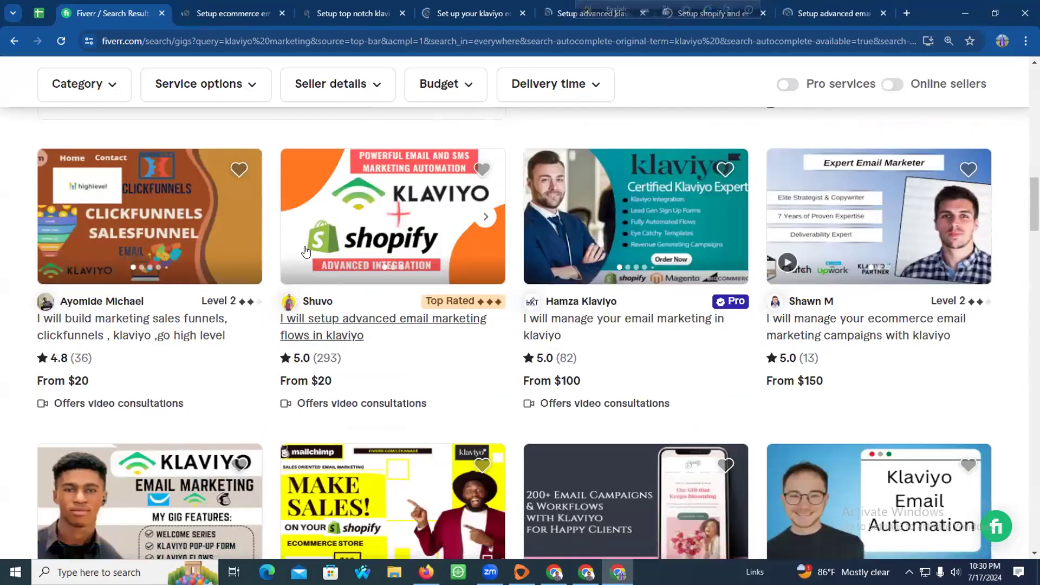
# Copy "setup advanced email marketing flows in klaviyo" from the title of the last opened Fiverr gig
pyautogui.click(834, 13)
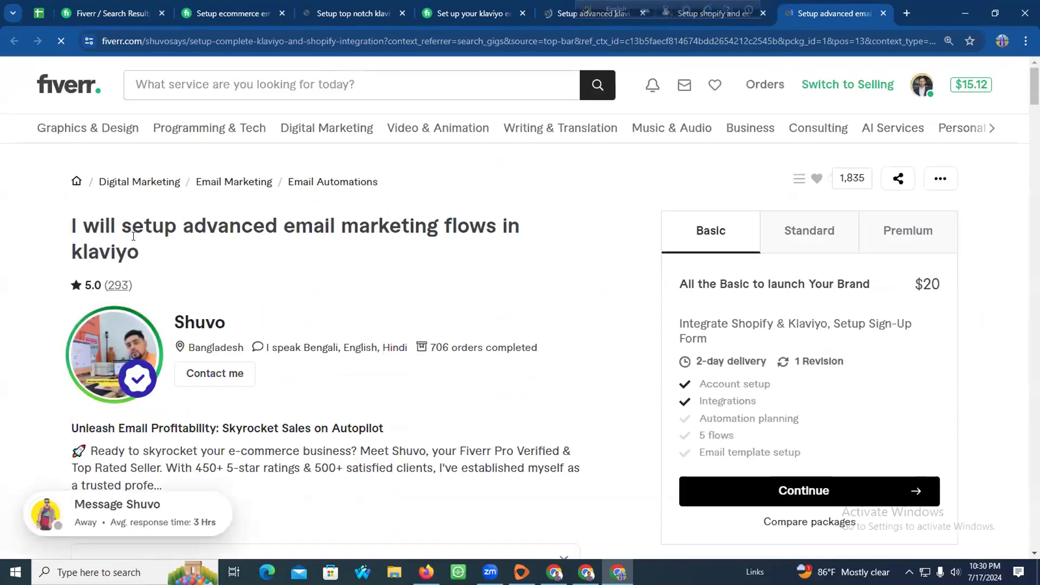
pyautogui.moveTo(121, 223); pyautogui.dragTo(142, 253)
pyautogui.hotkey('ctrl', 'c')
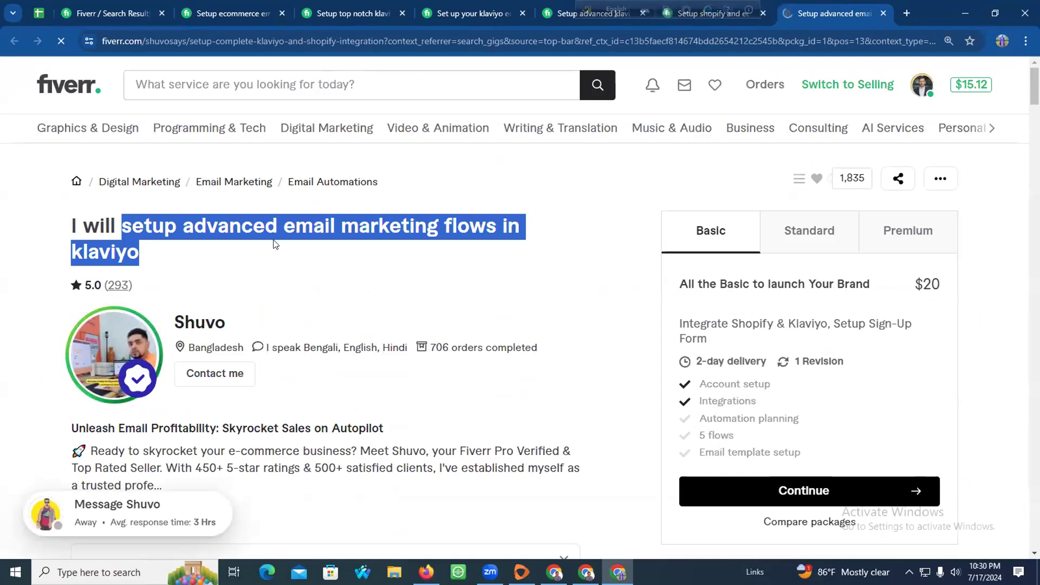
# Add the heading "Tittle Selection:" below klaviyo marketing in the Google Docs note, leaving one blank line above it
pyautogui.click(426, 572)
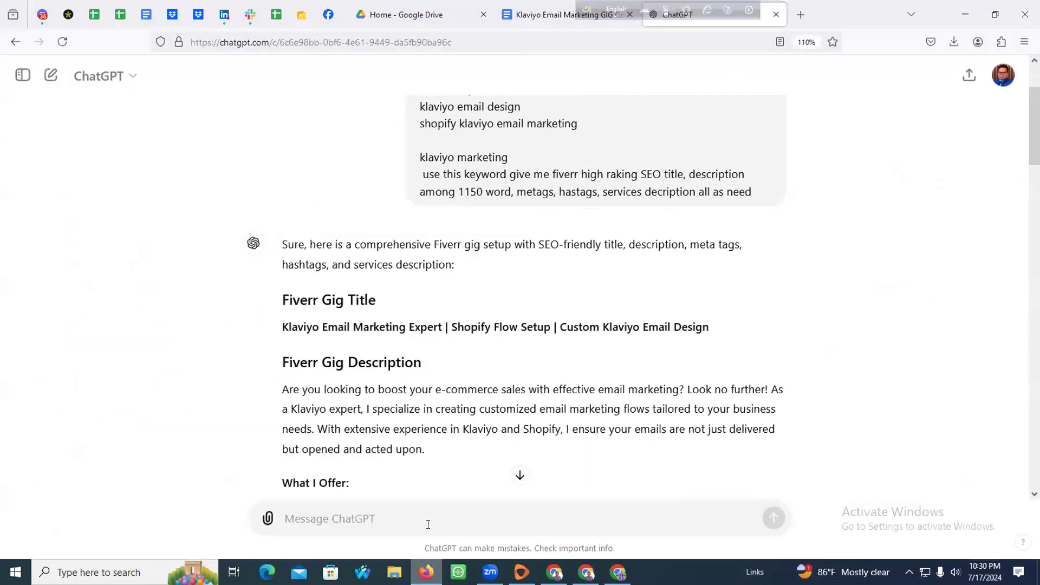
pyautogui.click(538, 15)
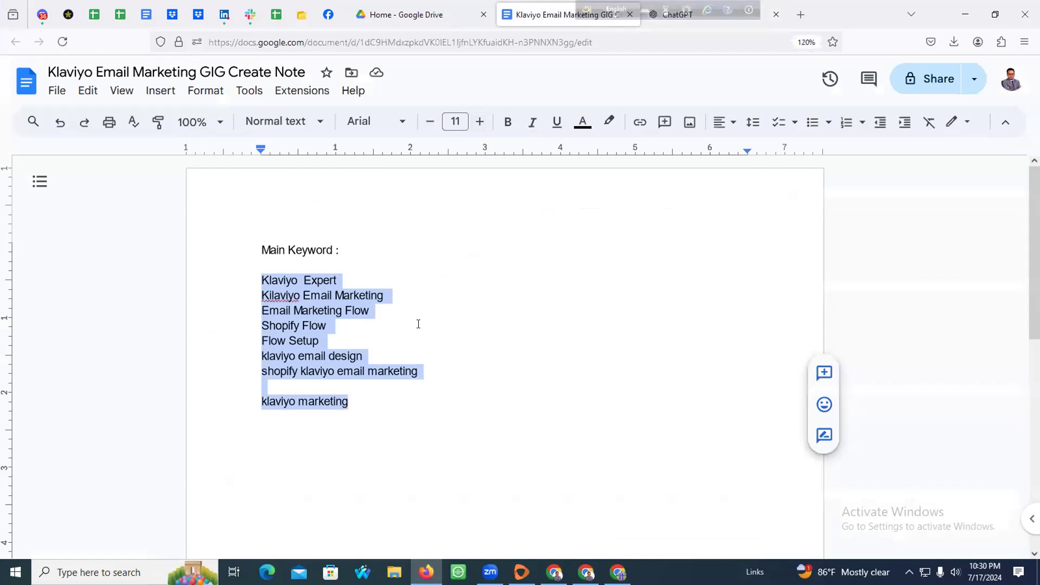
pyautogui.scroll(-5, 420, 336)
pyautogui.scroll(6, 416, 331)
pyautogui.scroll(1, 416, 332)
pyautogui.click(400, 371)
pyautogui.click(395, 417)
pyautogui.press('Return')
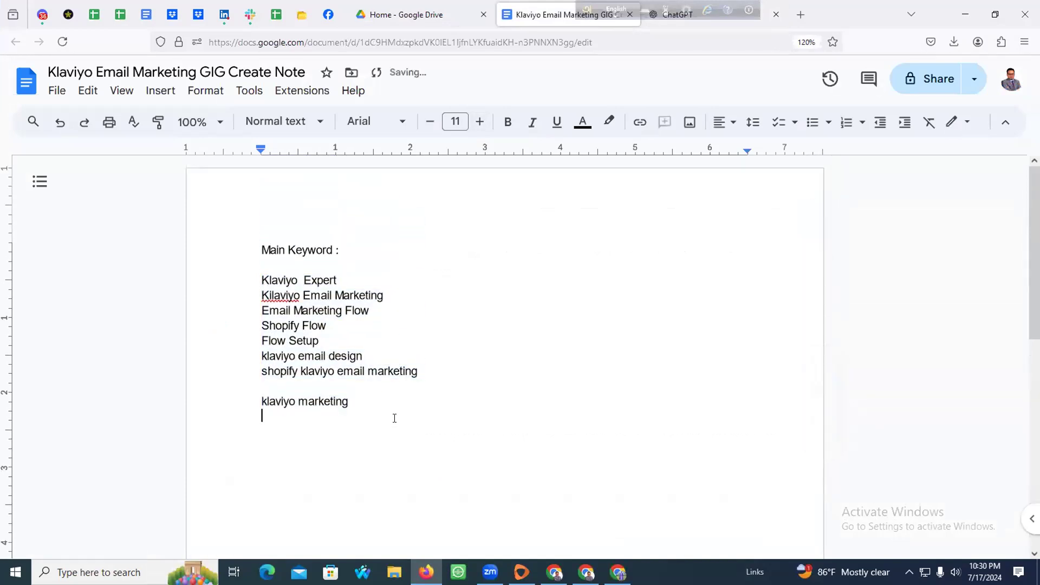
pyautogui.write('Titl')
pyautogui.write('le Selection:')
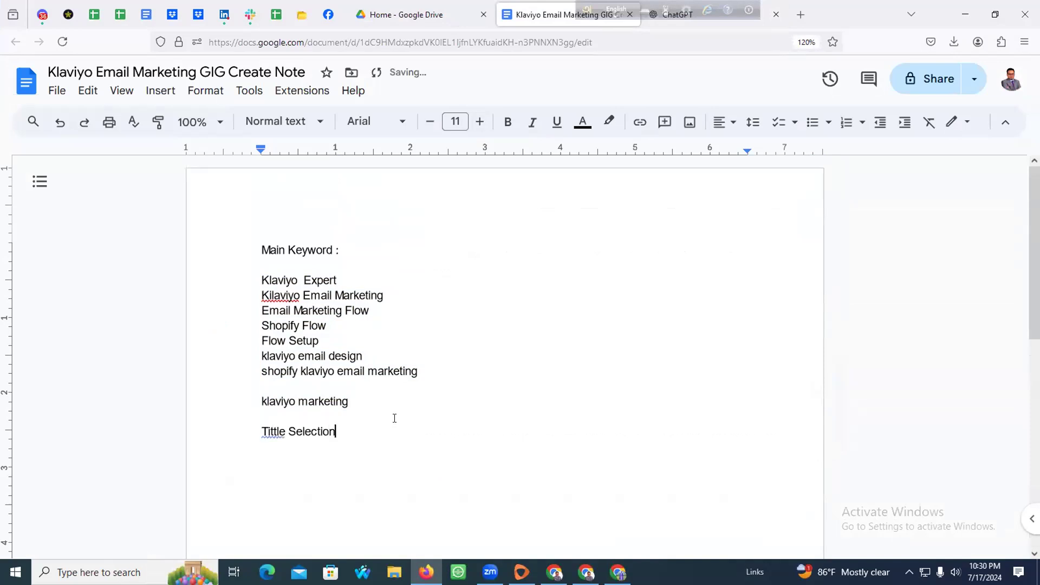
# Strip the copied title's formatting in a new browser tab and add "I will setup advanced email marketing flows in klaviyo" below the note's title heading
pyautogui.click(801, 14)
pyautogui.hotkey('ctrl', 'v')
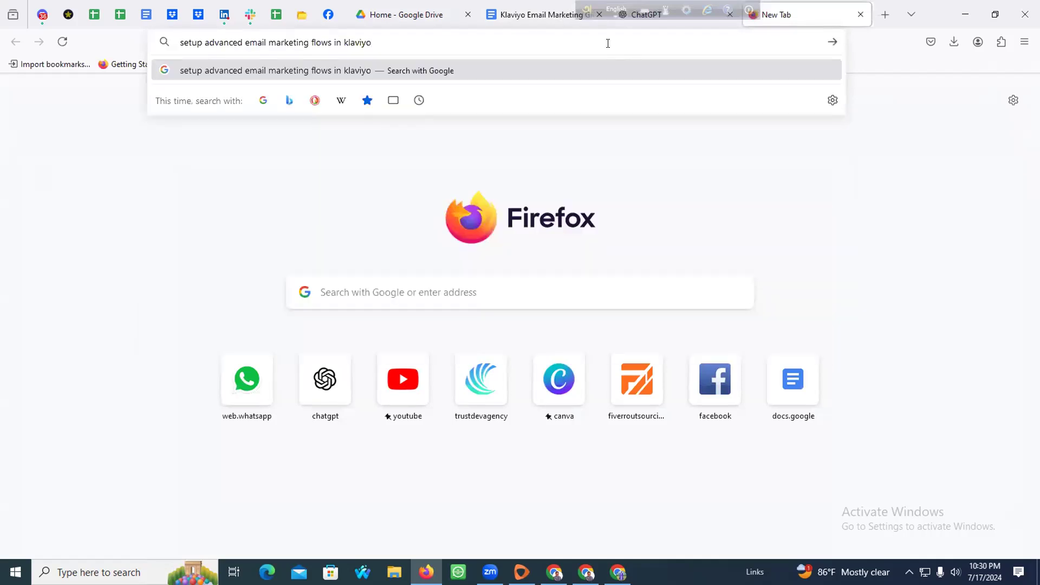
pyautogui.moveTo(614, 43); pyautogui.dragTo(72, 48)
pyautogui.click(535, 16)
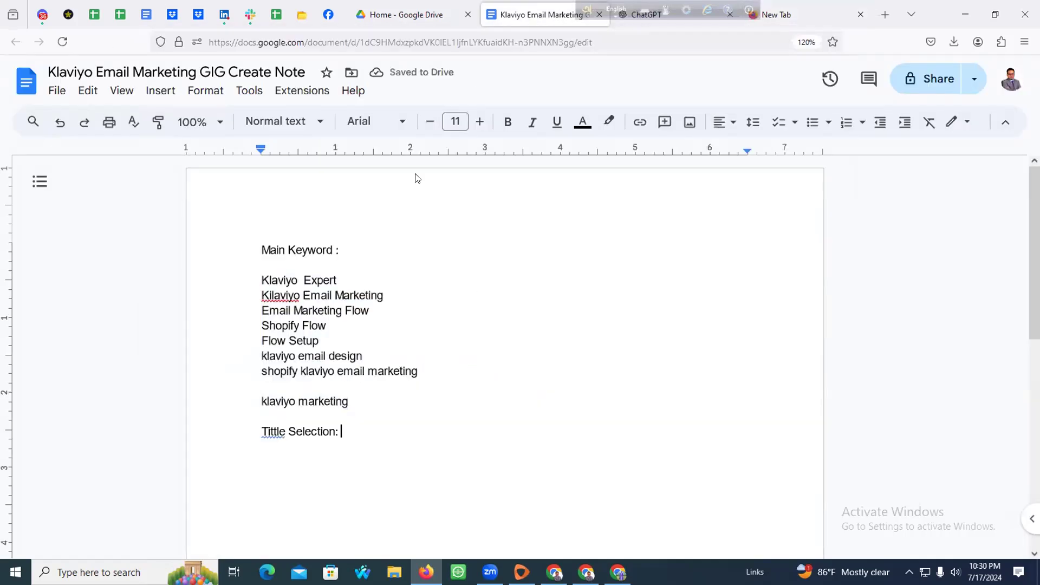
pyautogui.press('Return')
pyautogui.press('Return')
pyautogui.write('I will setup advanced email marketing flows in klaviyo')
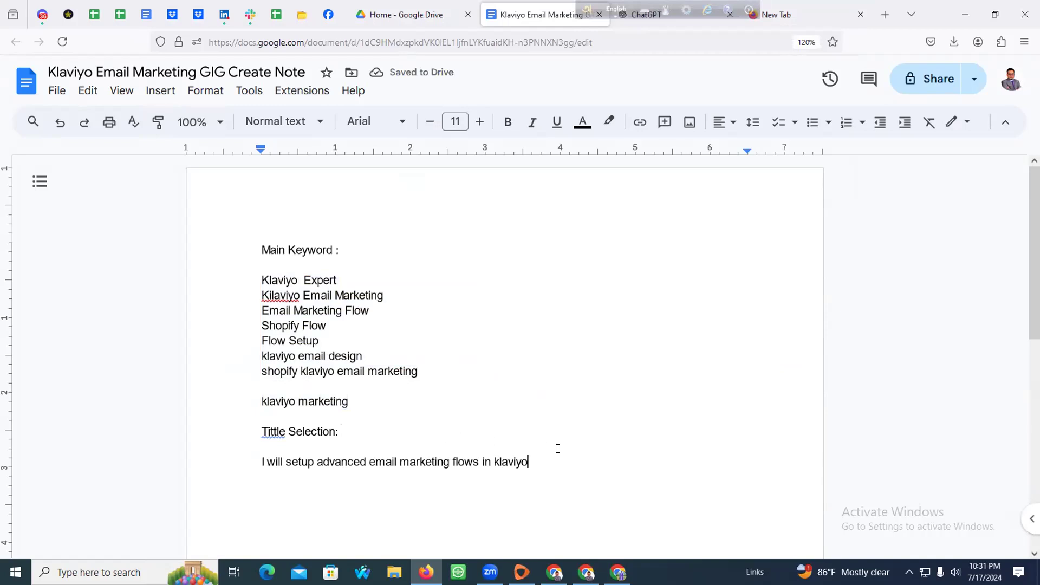
# Copy "setup top notch klaviyo email marketing flows for ecommerce" from the second Fiverr gig's title and paste it as plain text in a new tab
pyautogui.click(618, 573)
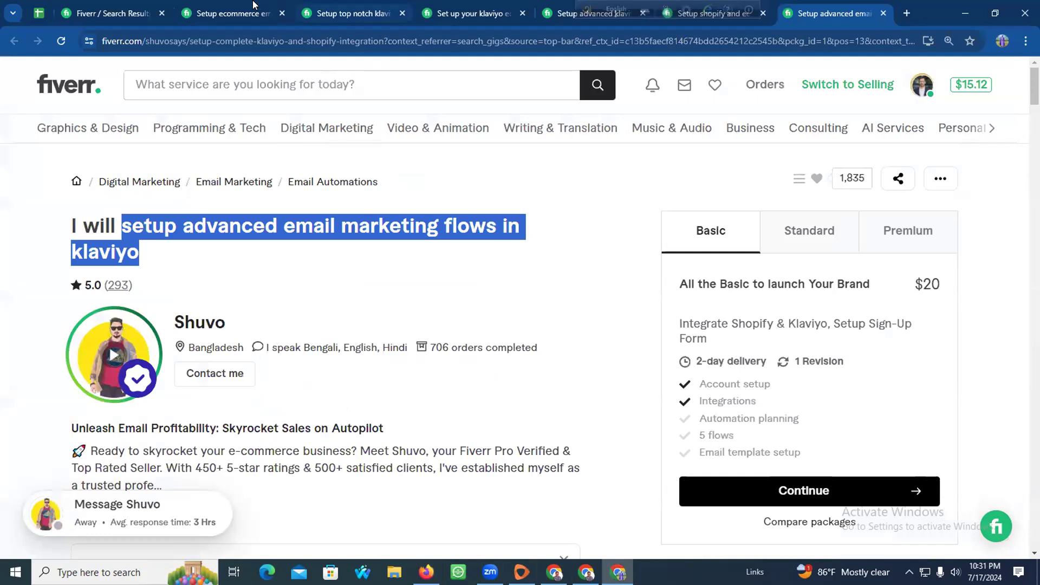
pyautogui.click(222, 4)
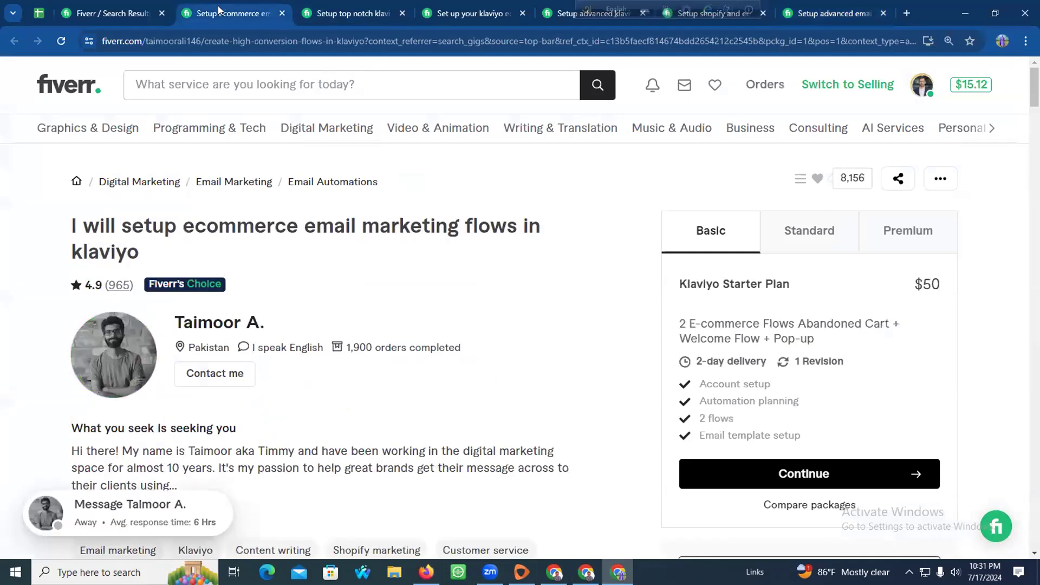
pyautogui.click(363, 17)
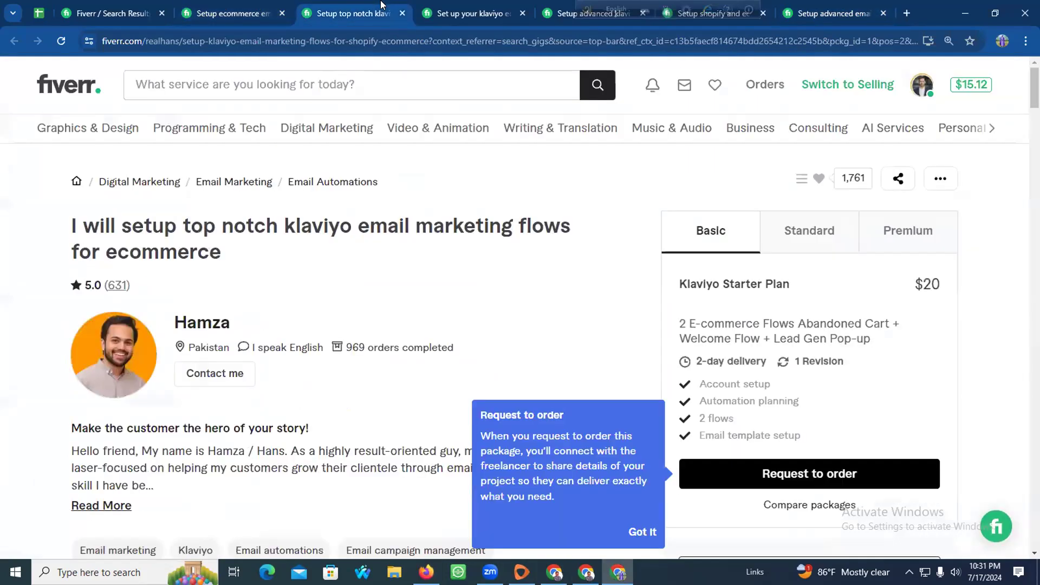
pyautogui.moveTo(125, 226); pyautogui.dragTo(247, 251)
pyautogui.hotkey('ctrl', 'c')
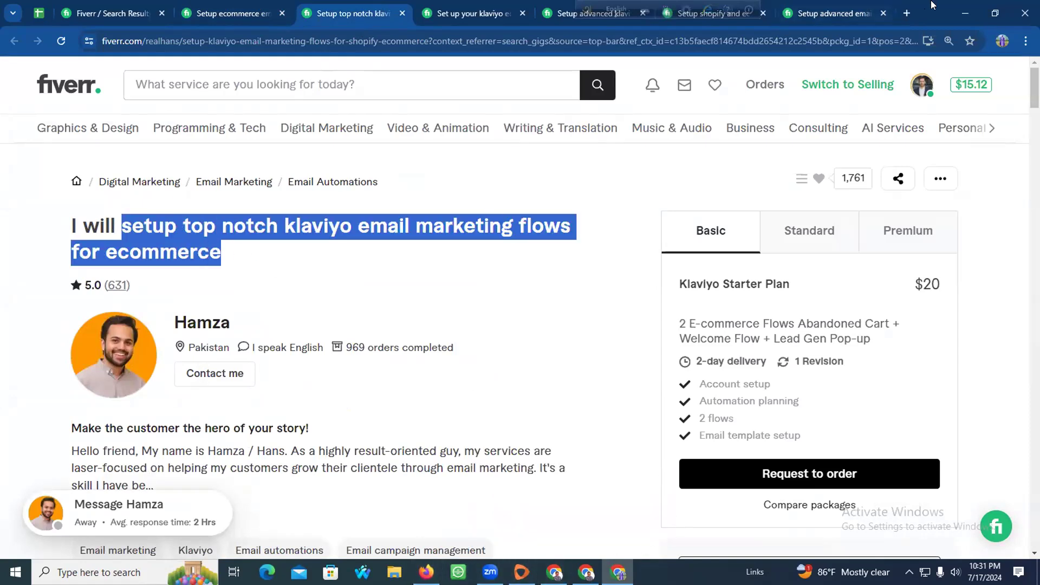
pyautogui.click(909, 13)
pyautogui.click(725, 32)
pyautogui.hotkey('ctrl', 'v')
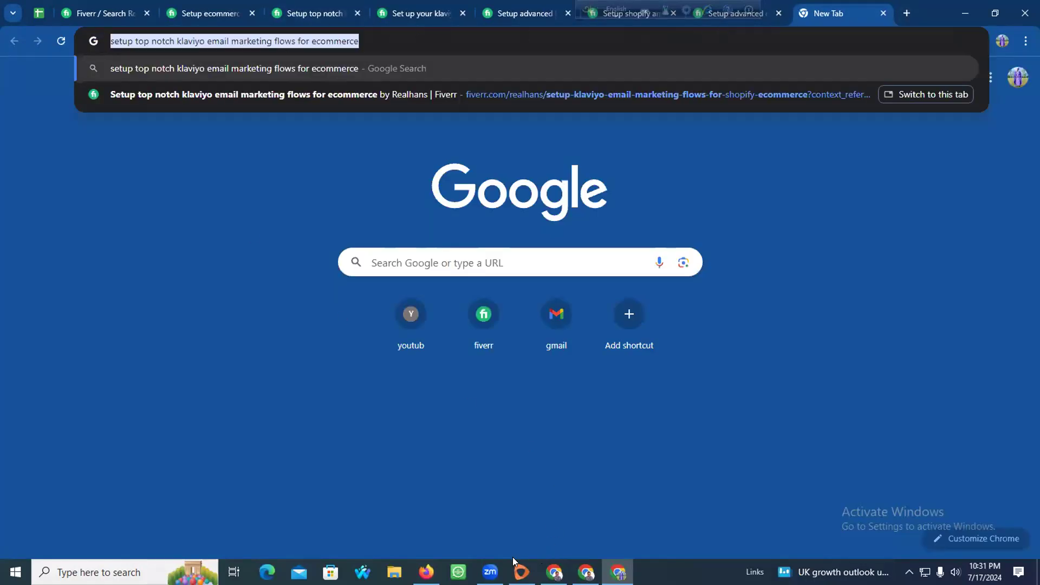
# Add "setup top notch klaviyo email marketing flows for ecommerce" on a new line below the first title in the Google Docs note
pyautogui.click(426, 573)
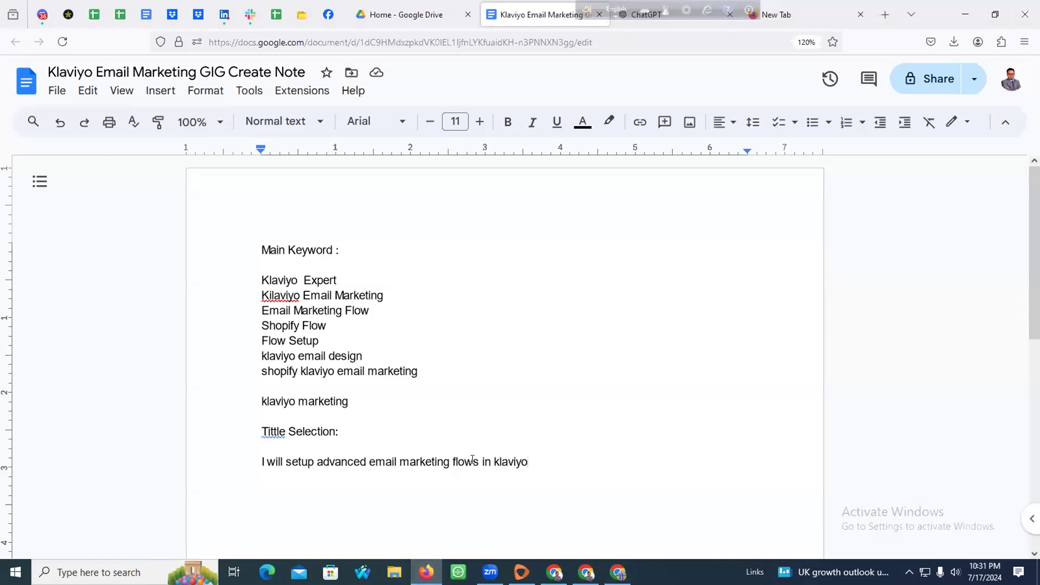
pyautogui.press('Return')
pyautogui.scroll(-3, 596, 391)
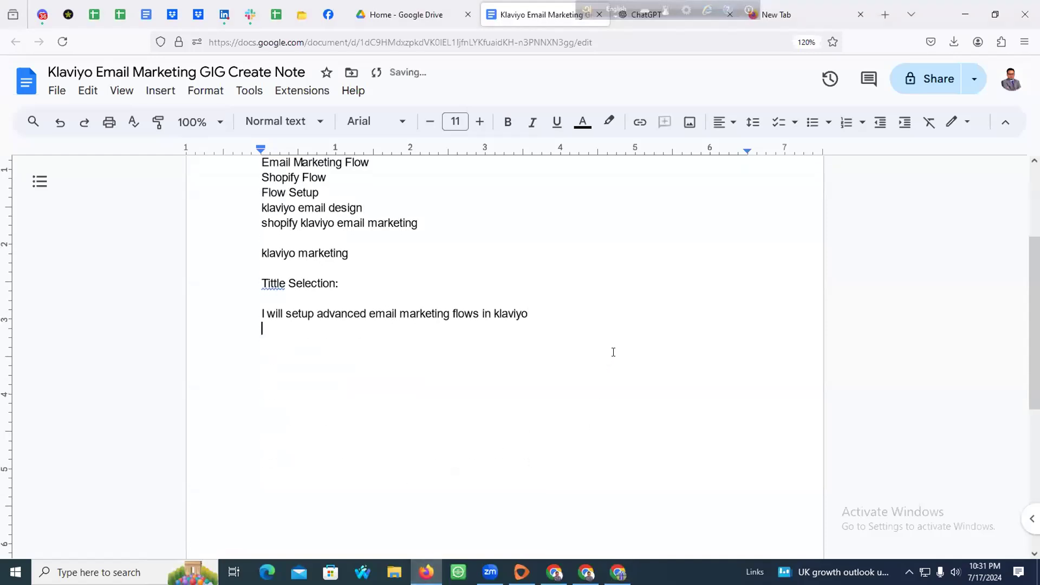
pyautogui.hotkey('ctrl', 'v')
pyautogui.click(426, 572)
pyautogui.click(426, 572)
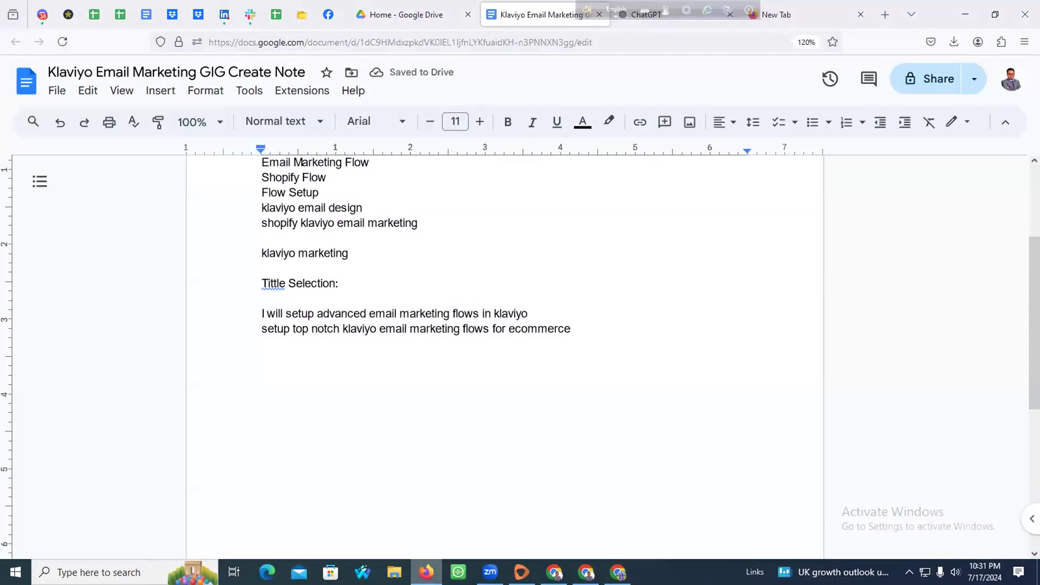
# Copy the klaviyo ecommerce email marketing flows title from the third Fiverr gig and paste it as plain text in the new browser tab
pyautogui.click(426, 573)
pyautogui.click(418, 5)
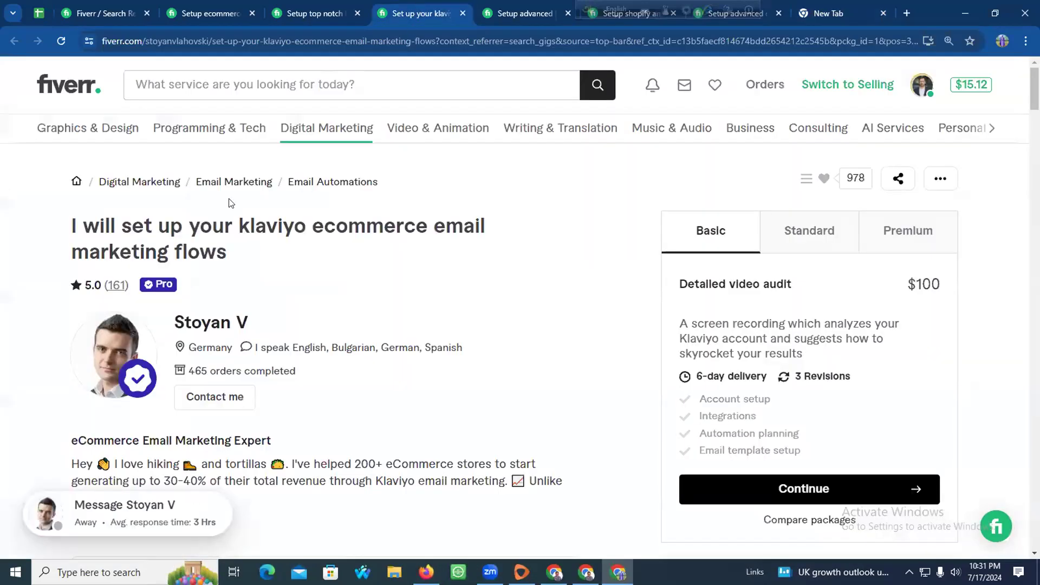
pyautogui.moveTo(126, 220); pyautogui.dragTo(247, 247)
pyautogui.hotkey('ctrl', 'c')
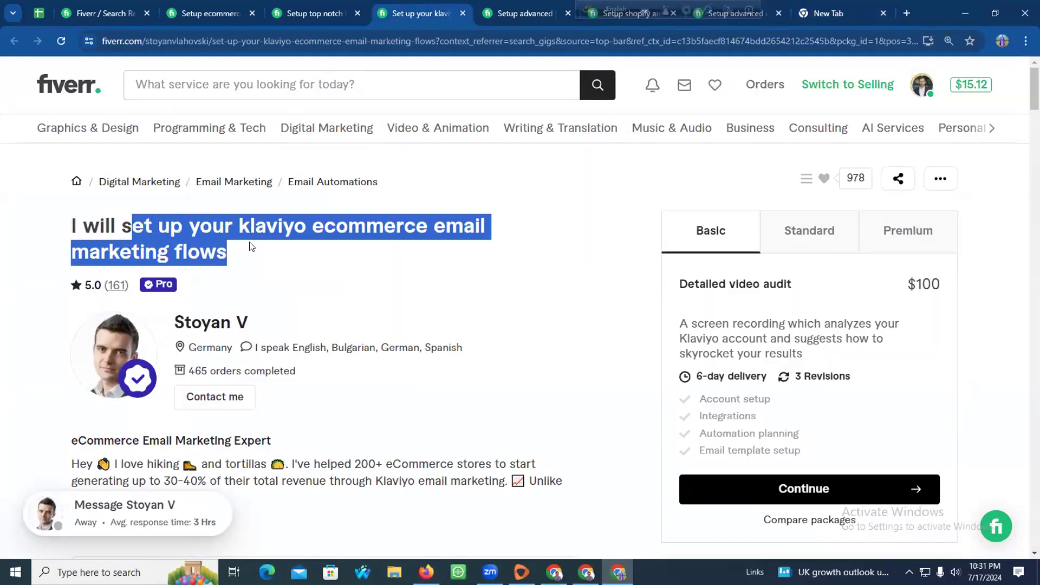
pyautogui.click(836, 5)
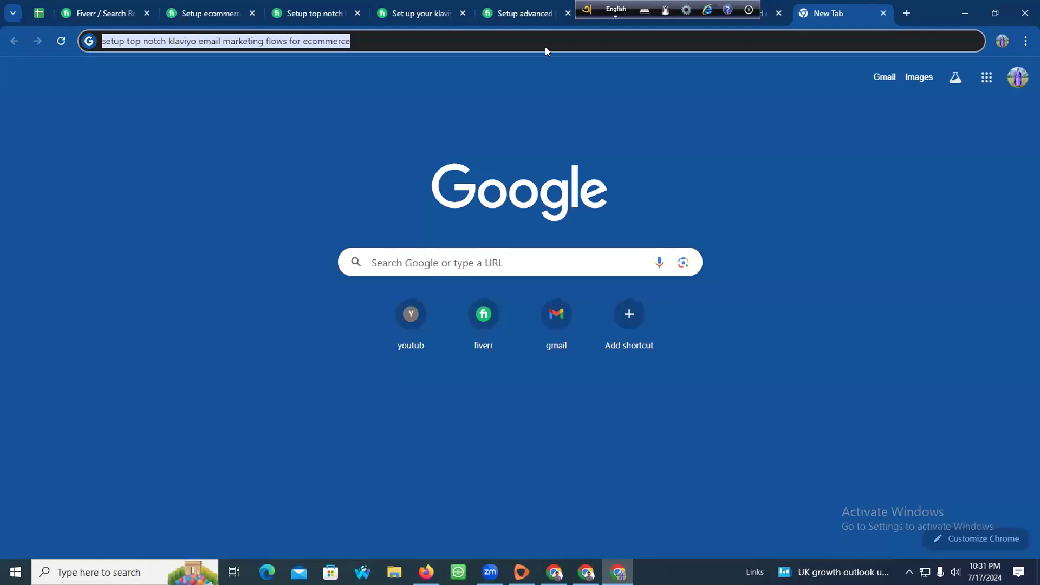
pyautogui.hotkey('ctrl', 'v')
pyautogui.hotkey('ctrl', 'a')
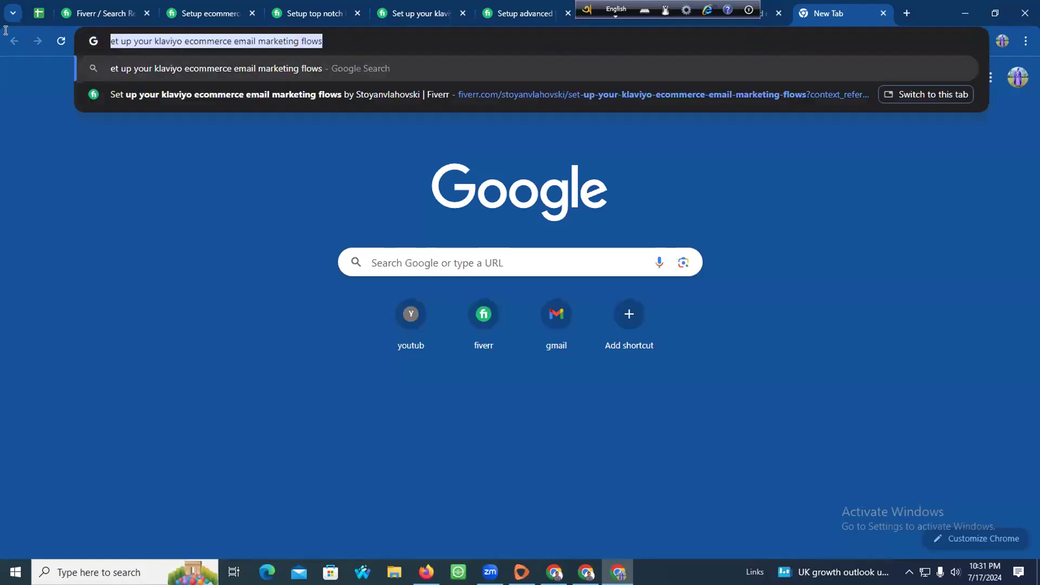
# Complete the pasted text to "set up your klaviyo ecommerce email marketing flows" and copy it
pyautogui.click(116, 39)
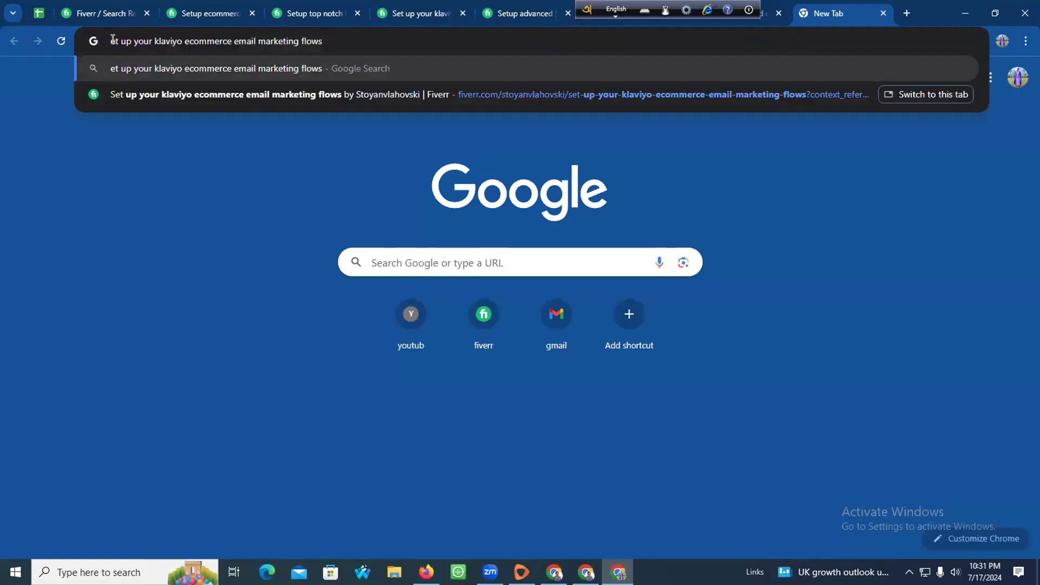
pyautogui.hotkey('ctrl', 'a')
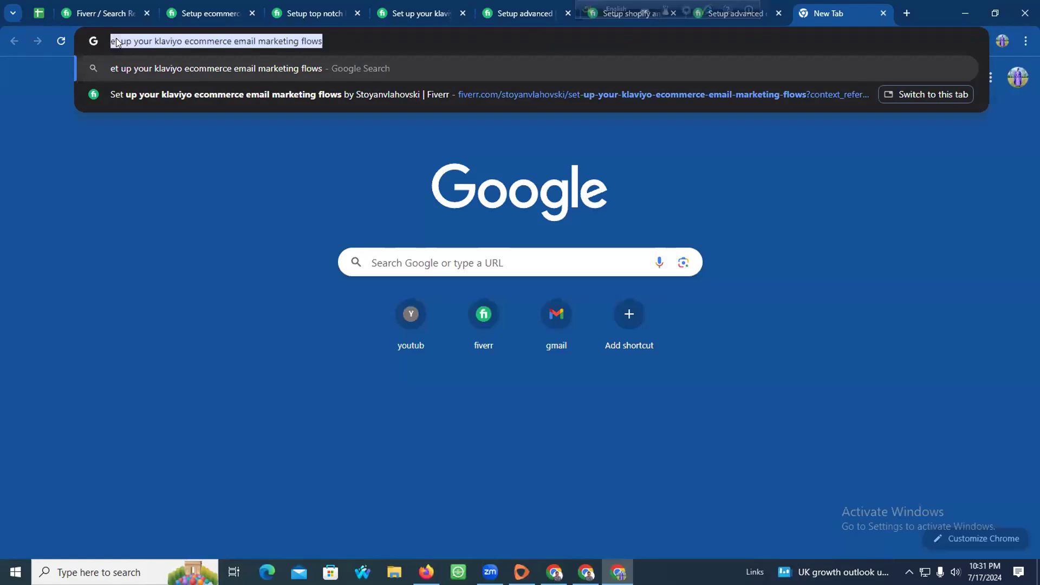
pyautogui.click(113, 40)
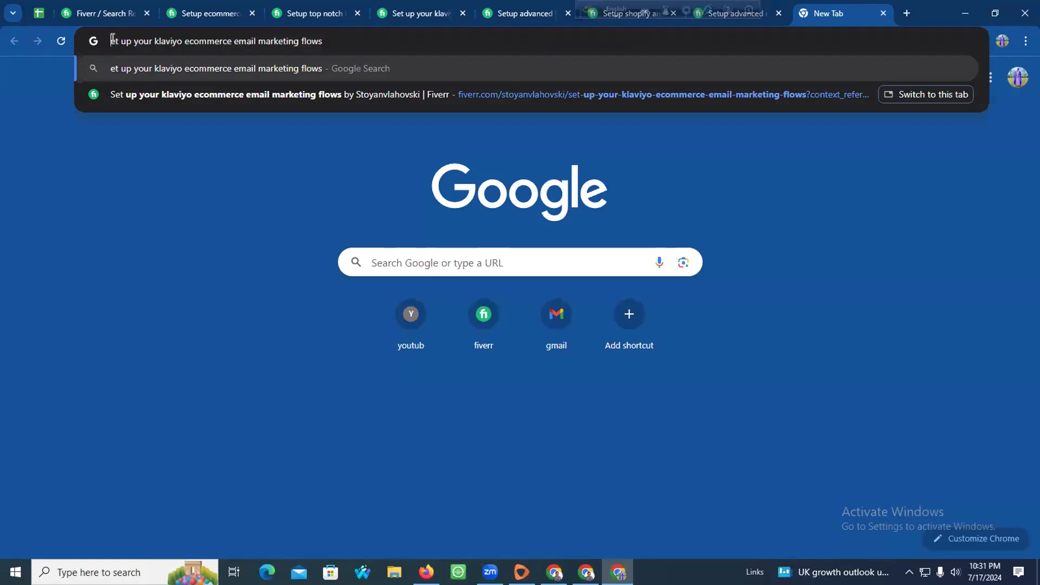
pyautogui.write('s')
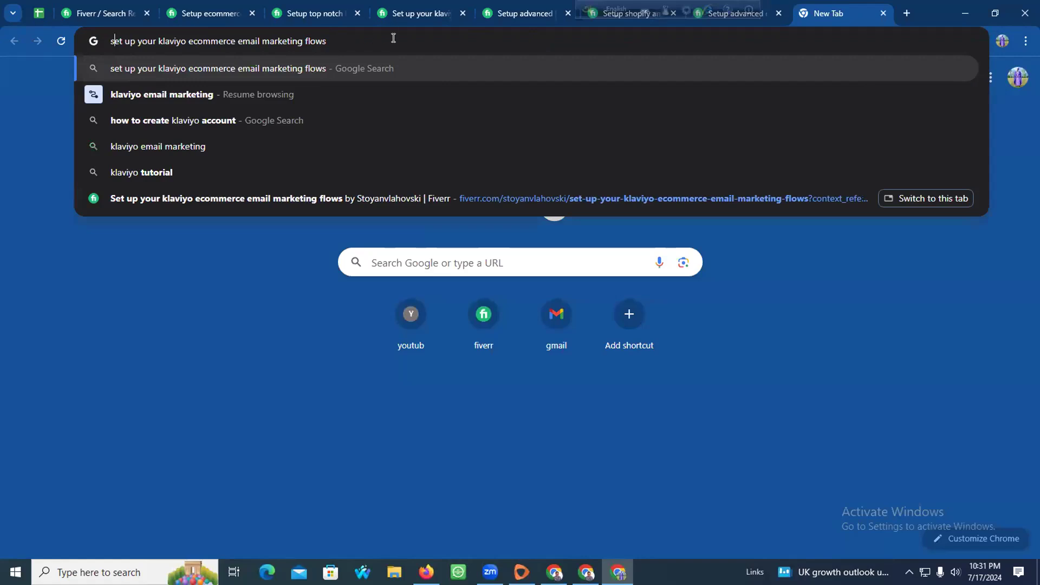
pyautogui.moveTo(393, 38); pyautogui.dragTo(6, 36)
pyautogui.hotkey('ctrl', 'c')
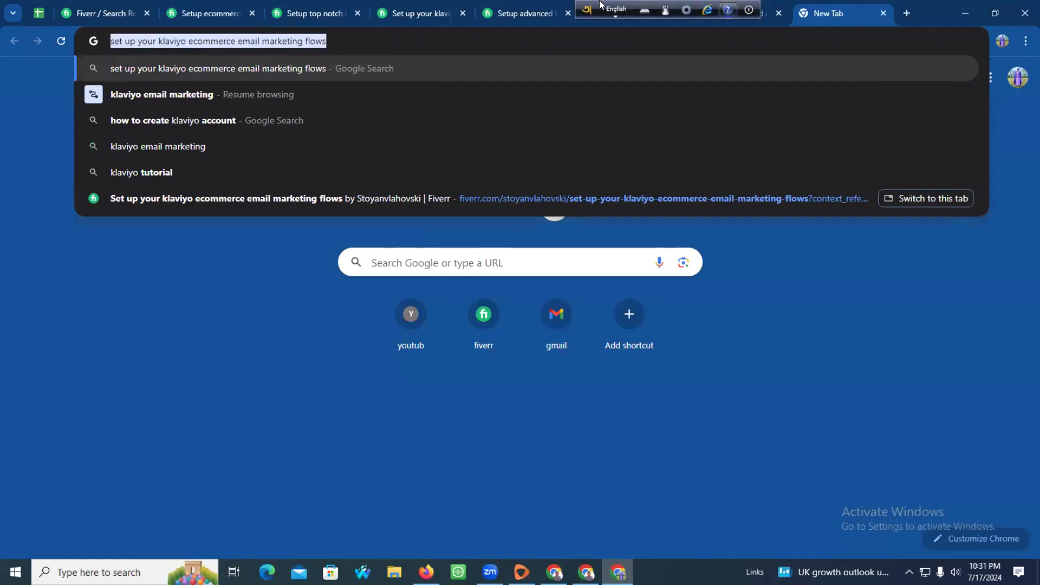
# Add the copied title as the third line in the Google Docs note and start the second and third titles with "I will"
pyautogui.click(426, 573)
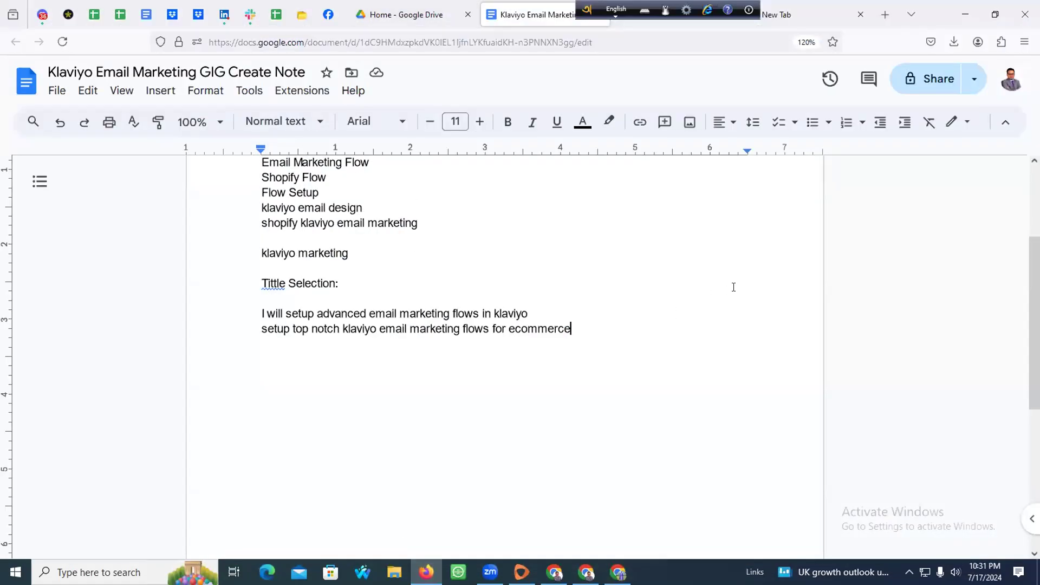
pyautogui.press('Return')
pyautogui.hotkey('ctrl', 'v')
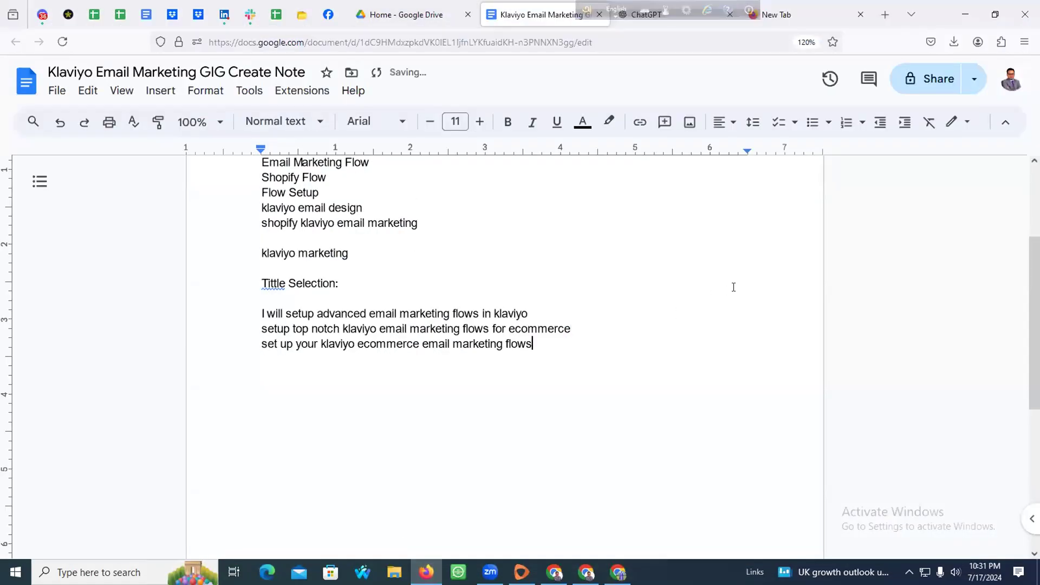
pyautogui.write('I will ')
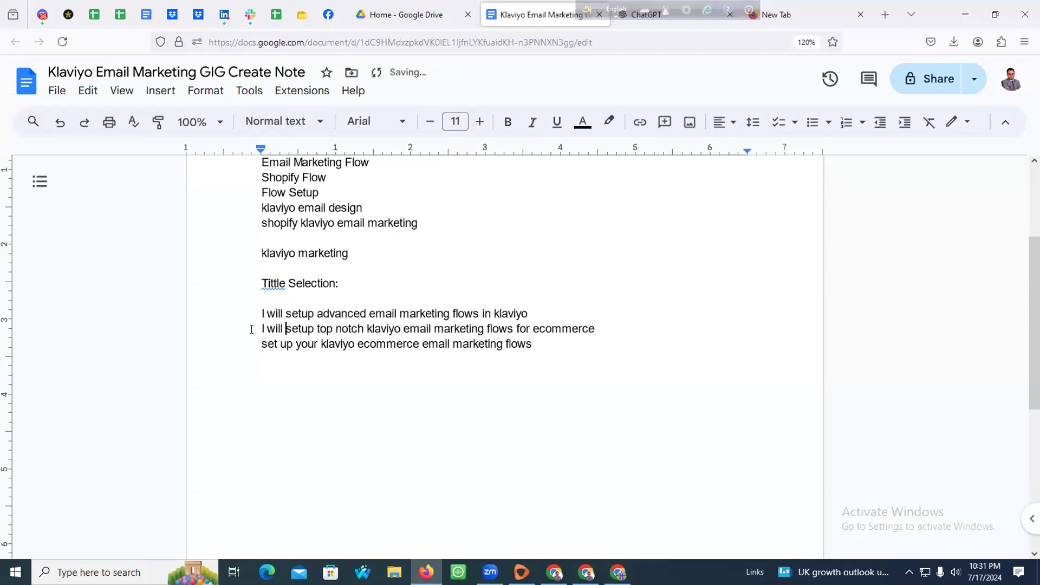
pyautogui.write('I will')
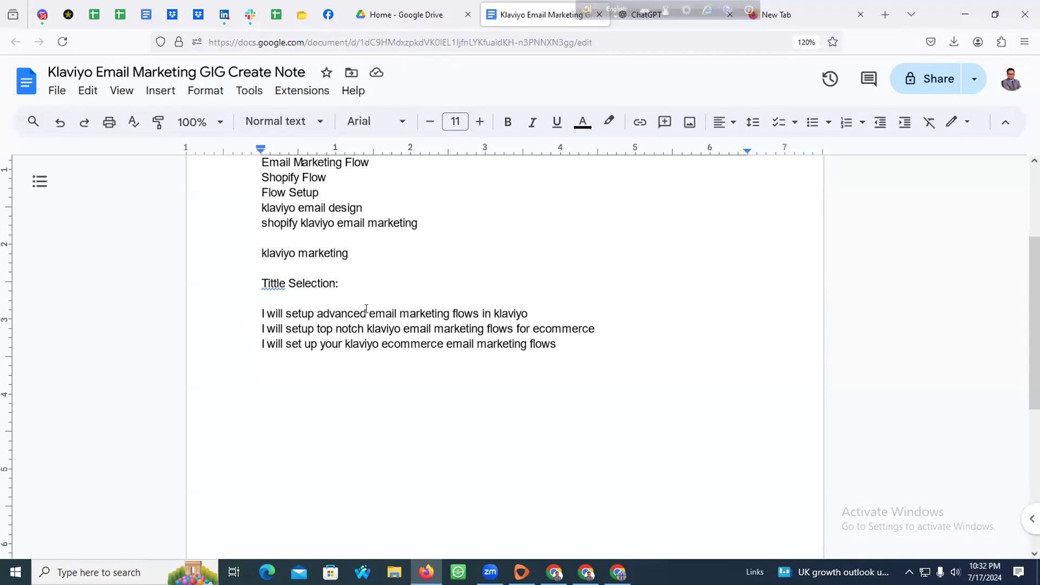
# Examine the keywords and wording used in the first two collected gig titles
pyautogui.moveTo(369, 310); pyautogui.dragTo(447, 308)
pyautogui.doubleClick(475, 312)
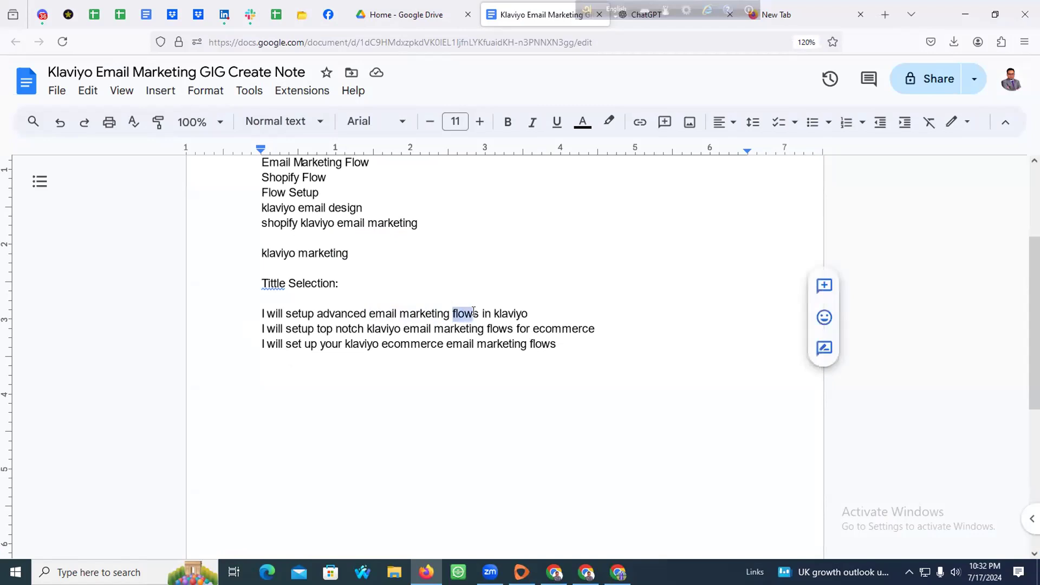
pyautogui.doubleClick(515, 313)
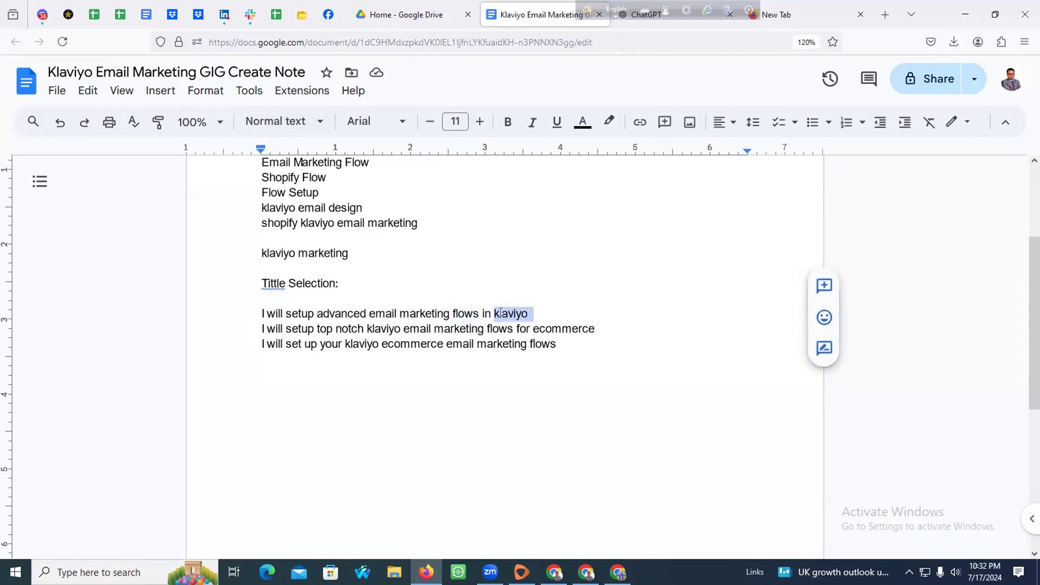
pyautogui.moveTo(367, 309); pyautogui.dragTo(548, 309)
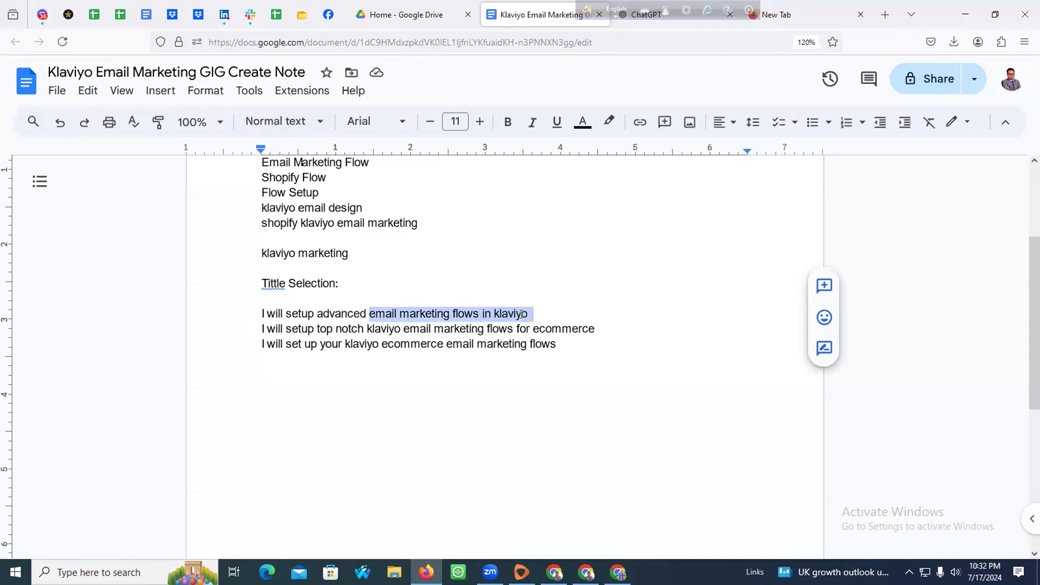
pyautogui.click(325, 344)
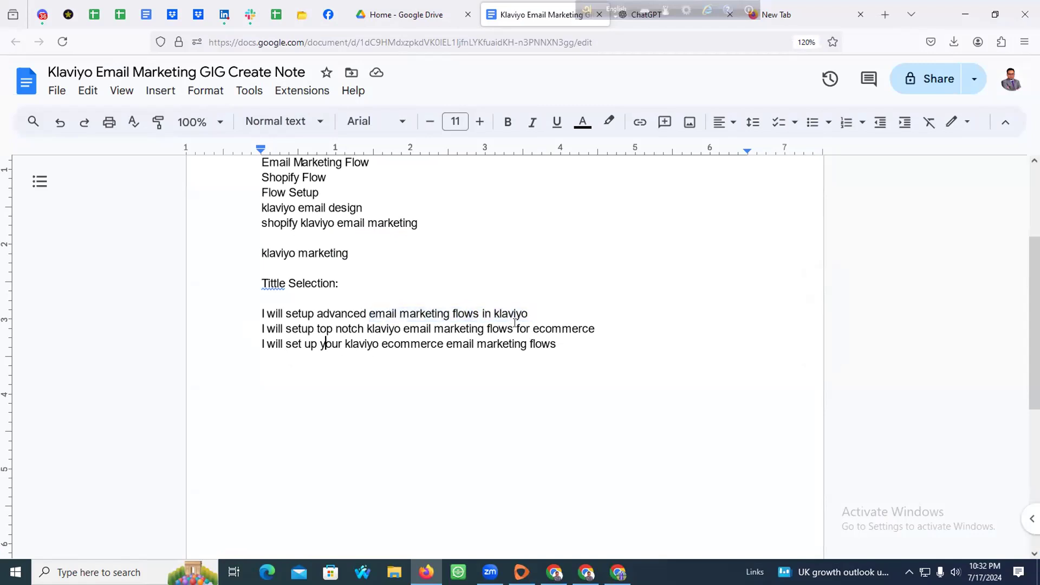
pyautogui.moveTo(527, 328); pyautogui.dragTo(616, 323)
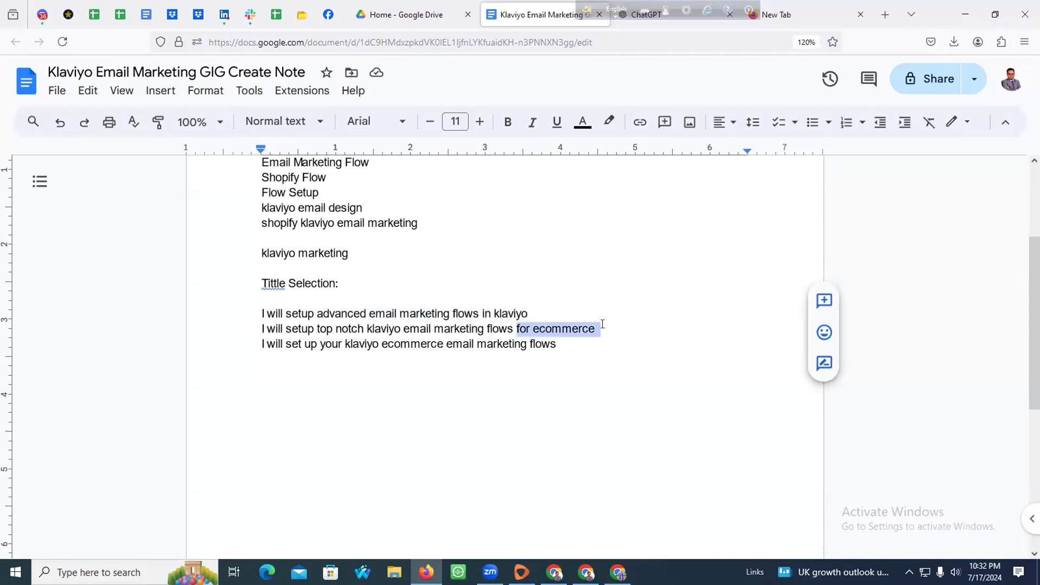
pyautogui.moveTo(262, 329); pyautogui.dragTo(622, 321)
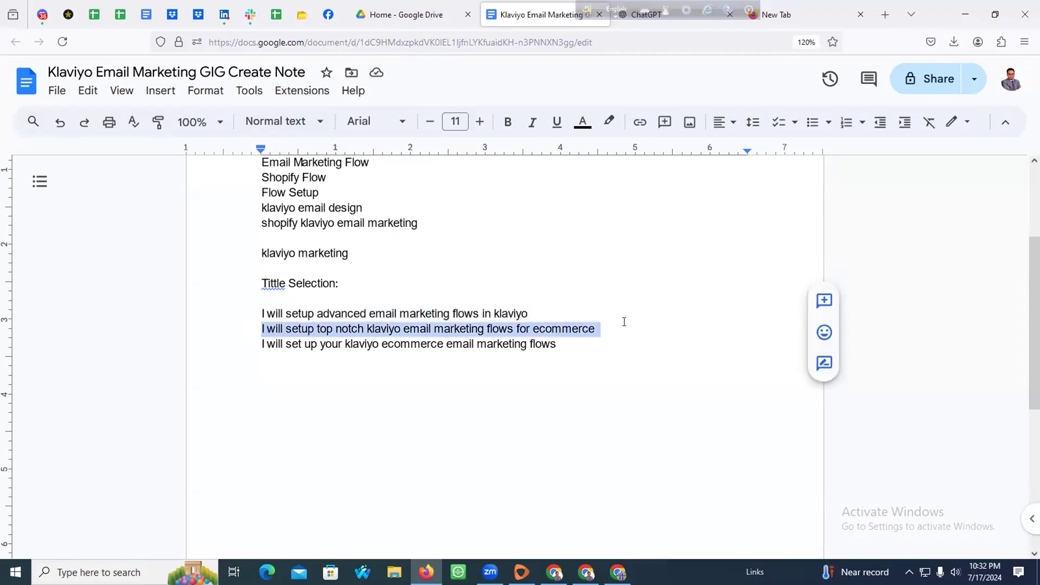
pyautogui.click(596, 328)
pyautogui.moveTo(595, 329); pyautogui.dragTo(281, 330)
# Make the "Tittle Selection:" heading in the note bold
pyautogui.click(550, 367)
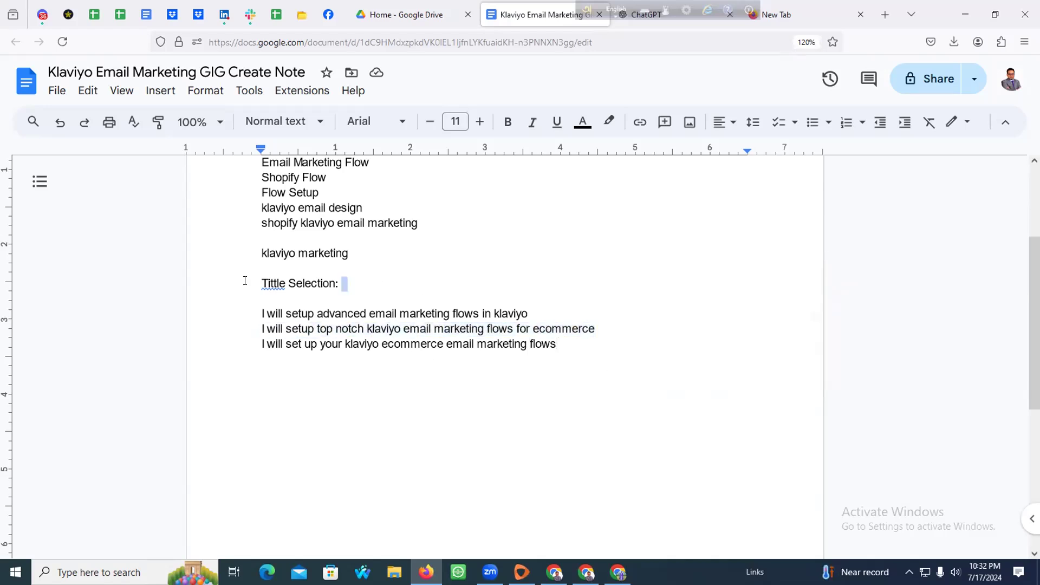
pyautogui.moveTo(343, 283); pyautogui.dragTo(103, 283)
pyautogui.click(507, 121)
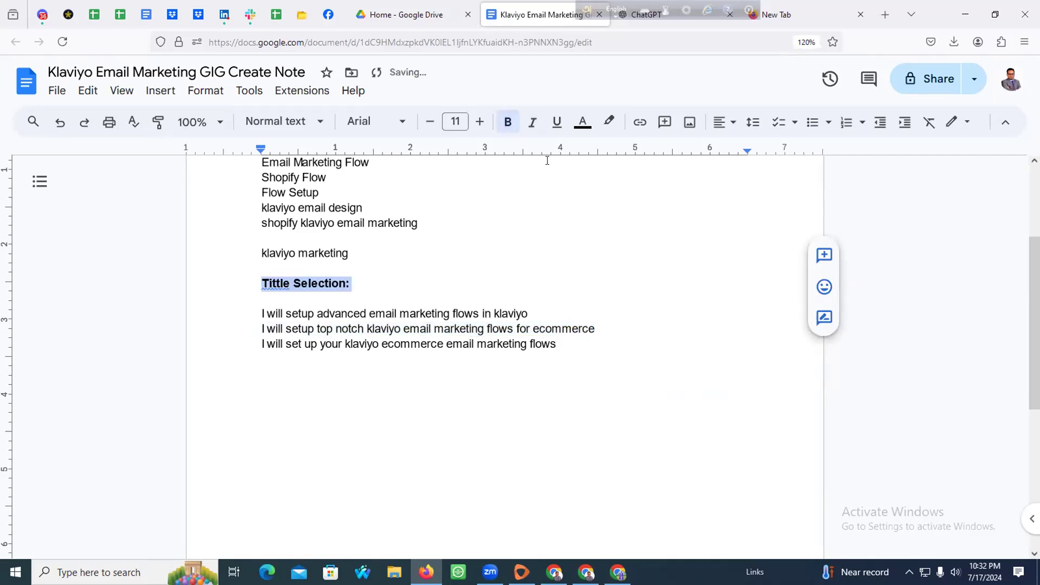
# Copy the "Fiverr Gig Description" heading and its introductory paragraph from the ChatGPT reply
pyautogui.click(645, 24)
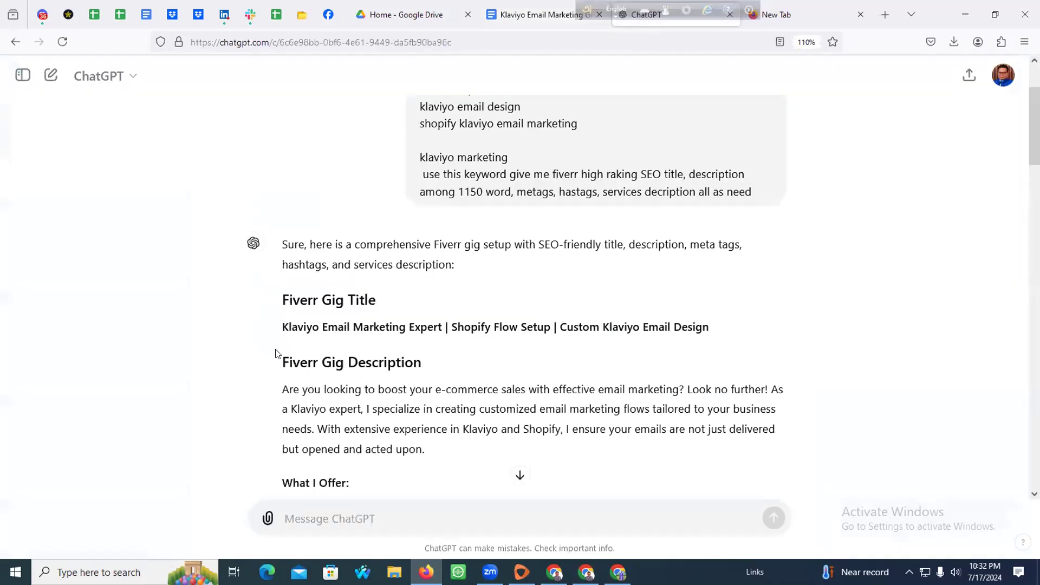
pyautogui.scroll(-3, 303, 325)
pyautogui.moveTo(425, 275); pyautogui.dragTo(281, 182)
pyautogui.rightClick(291, 190)
pyautogui.click(307, 203)
# Open a text document from the desktop in Notepad, paste the copied gig description and select all of it
pyautogui.click(768, 20)
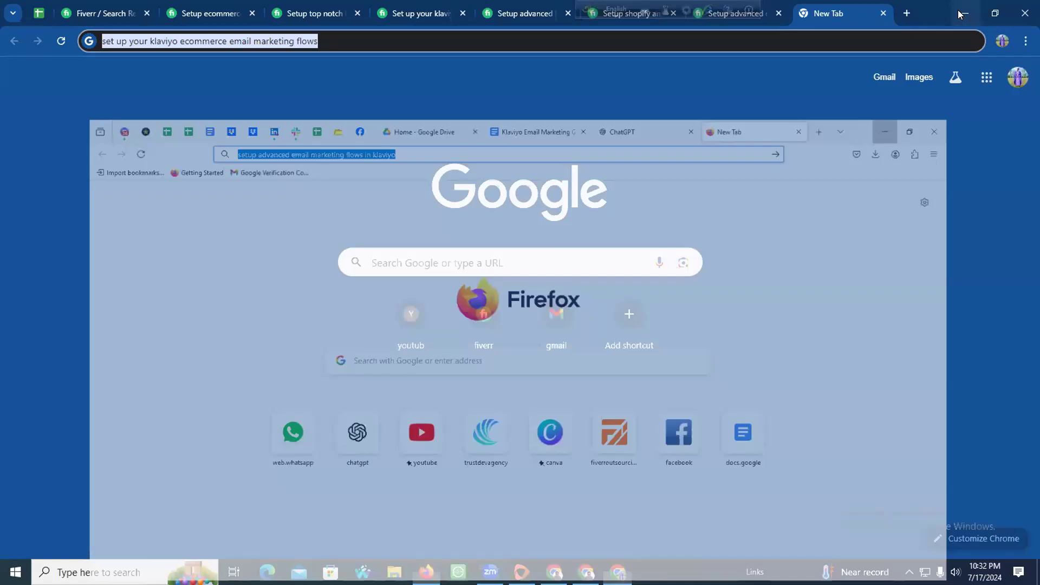
pyautogui.click(959, 14)
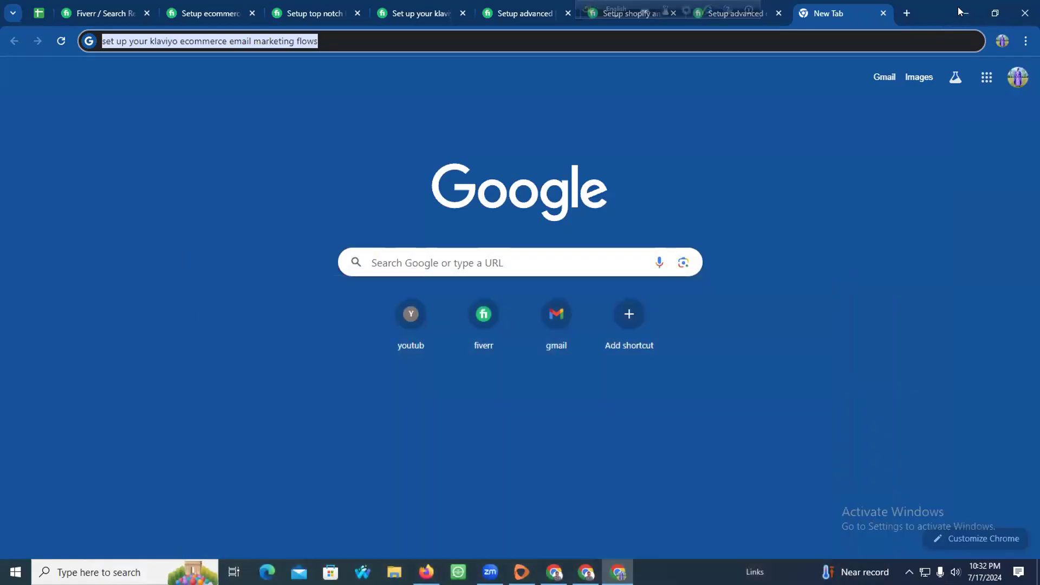
pyautogui.click(961, 11)
pyautogui.doubleClick(428, 248)
pyautogui.hotkey('ctrl', 'v')
pyautogui.hotkey('ctrl', 'a')
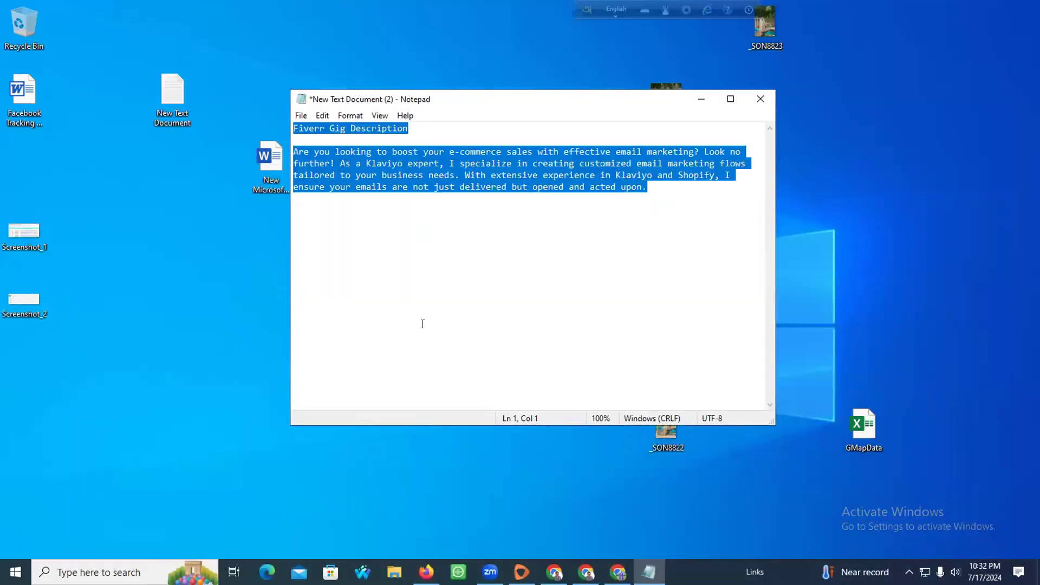
# Add a "Description:" heading below the titles in the Google Docs note and paste the copied gig description under it
pyautogui.click(426, 572)
pyautogui.click(542, 14)
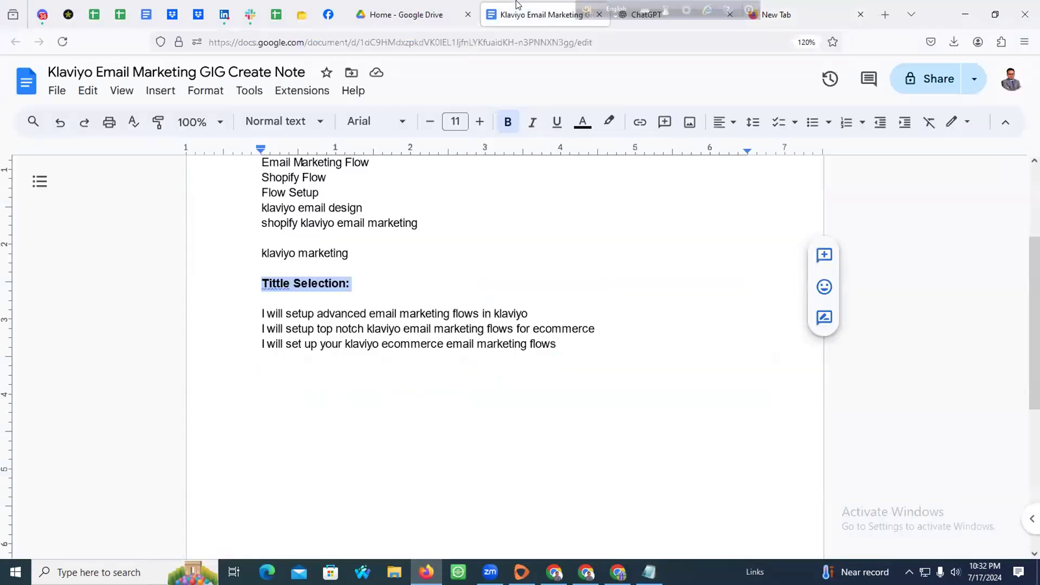
pyautogui.click(588, 352)
pyautogui.scroll(-2, 595, 357)
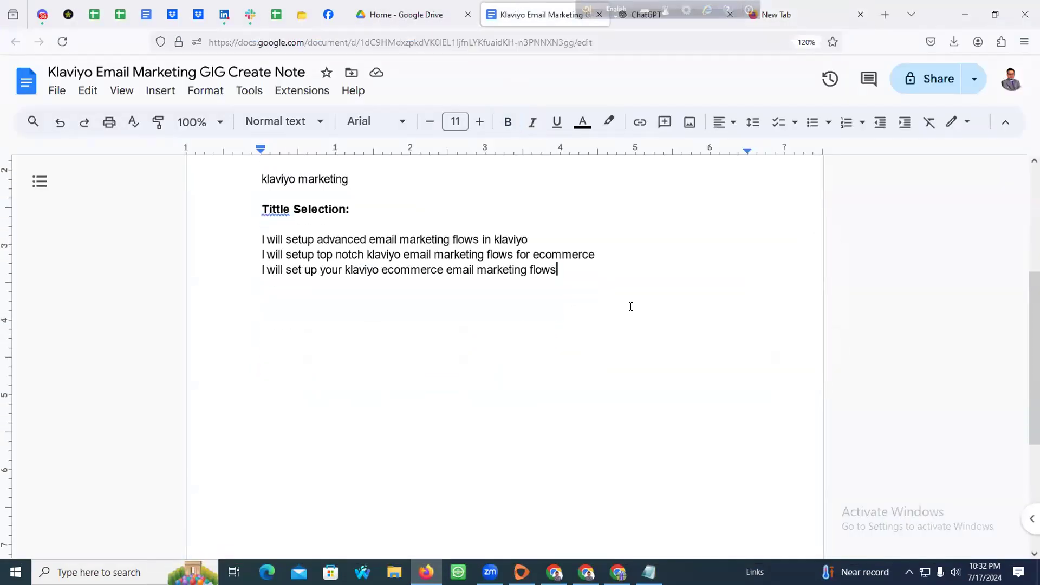
pyautogui.press('Return')
pyautogui.write('Description:')
pyautogui.press('Return')
pyautogui.hotkey('ctrl', 'v')
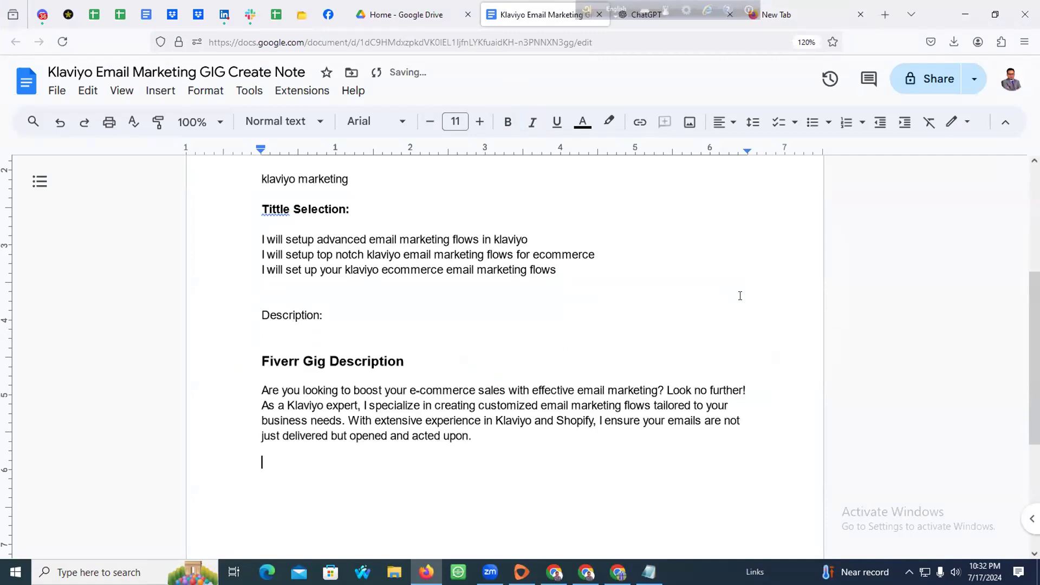
pyautogui.scroll(-3, 641, 327)
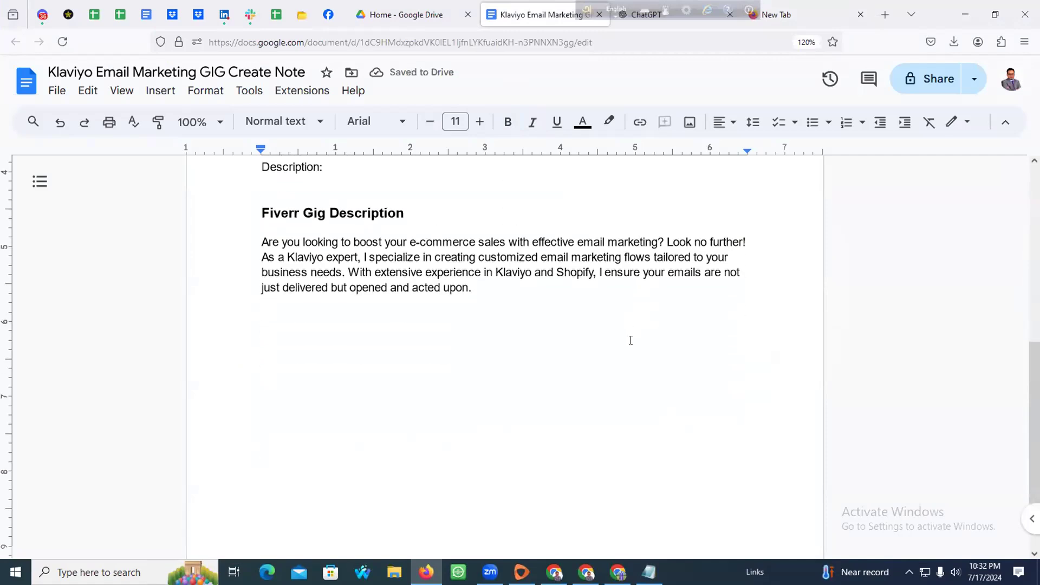
pyautogui.click(649, 572)
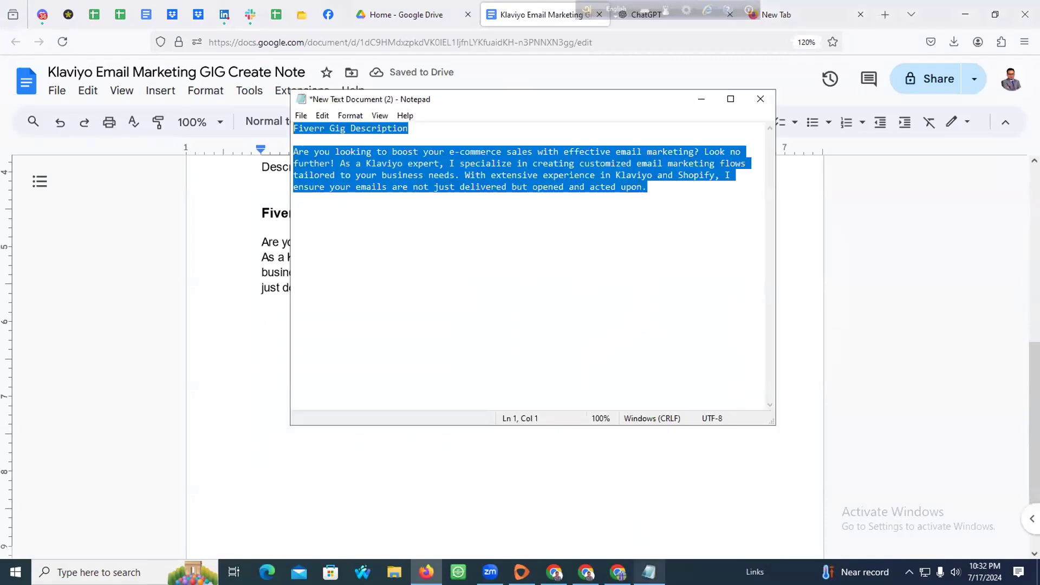
pyautogui.click(427, 572)
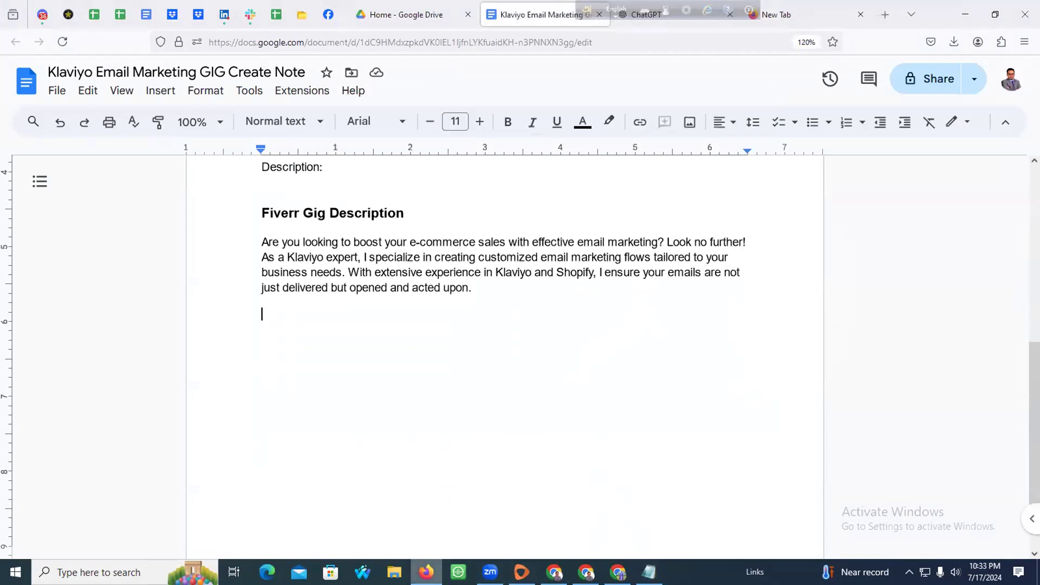
# Copy the "What I Offer" section, down to "Recommendations for improvement", from the ChatGPT reply
pyautogui.click(620, 25)
pyautogui.scroll(-4, 314, 347)
pyautogui.moveTo(281, 121); pyautogui.dragTo(523, 162)
pyautogui.scroll(-7, 304, 302)
pyautogui.scroll(-3, 331, 285)
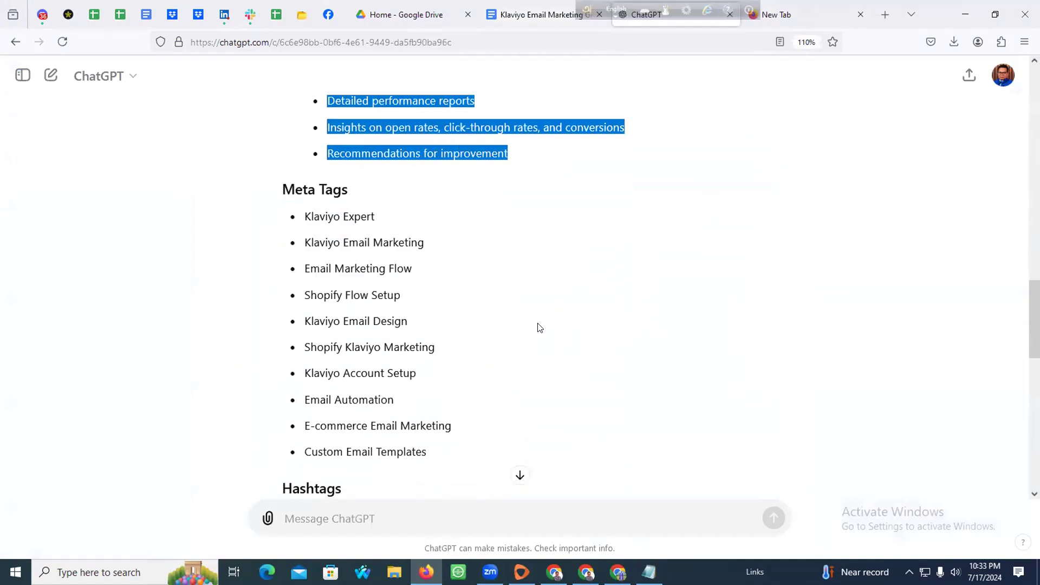
# Replace the text in the open Notepad document with the copied "What I Offer" section and select all of it for copying
pyautogui.click(649, 572)
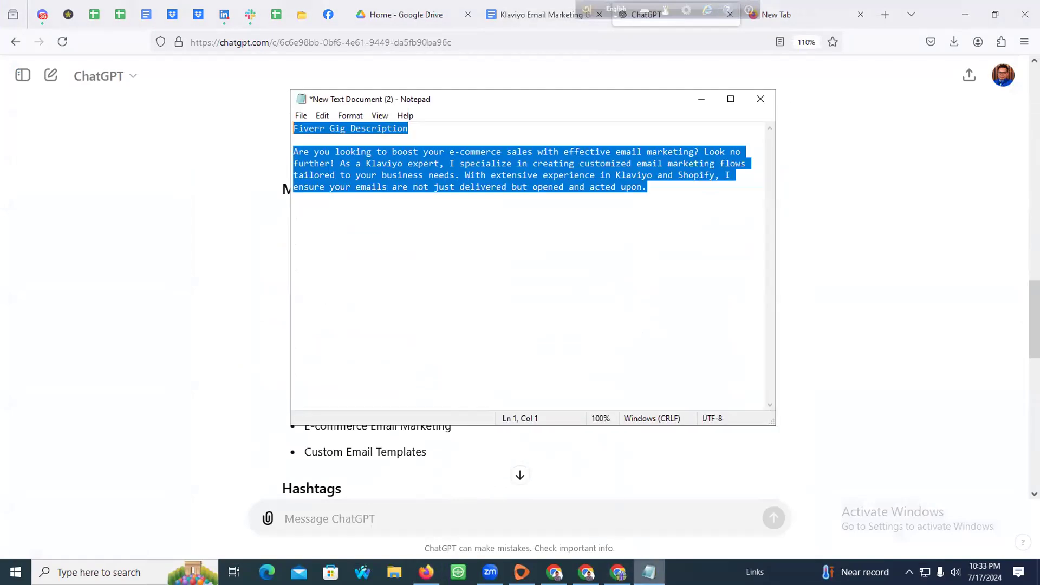
pyautogui.click(543, 309)
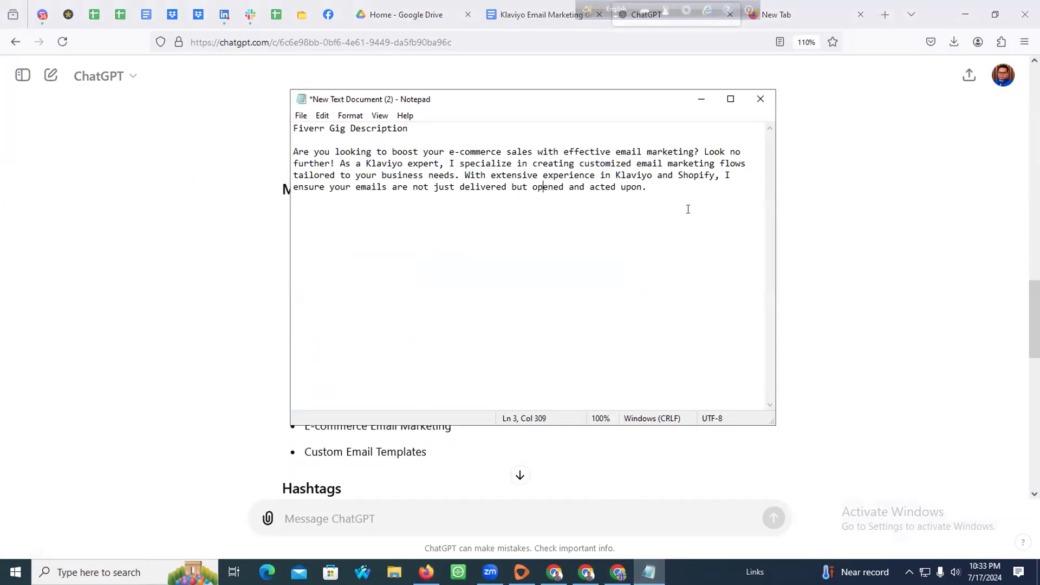
pyautogui.hotkey('ctrl', 'a')
pyautogui.hotkey('ctrl', 'v')
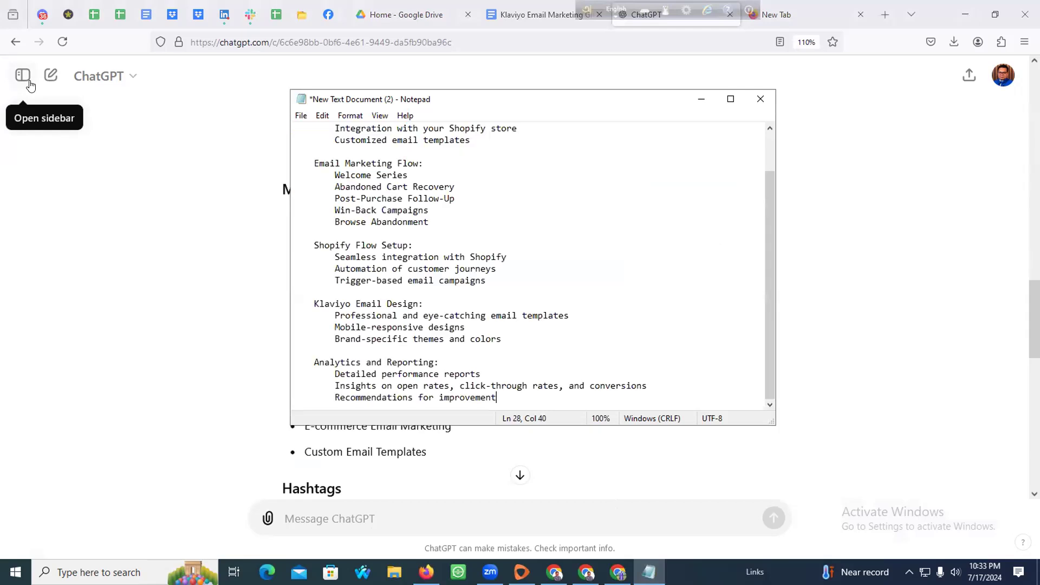
pyautogui.scroll(2, 410, 307)
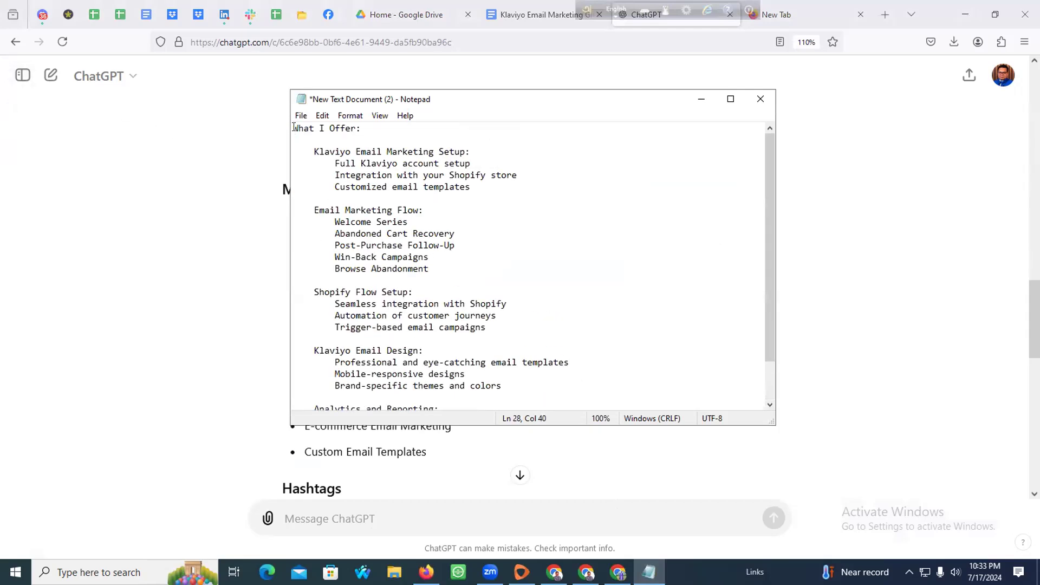
pyautogui.hotkey('ctrl', 'a')
# Paste the "What I Offer" section below the introductory paragraph in the Google Docs note and review it
pyautogui.click(542, 15)
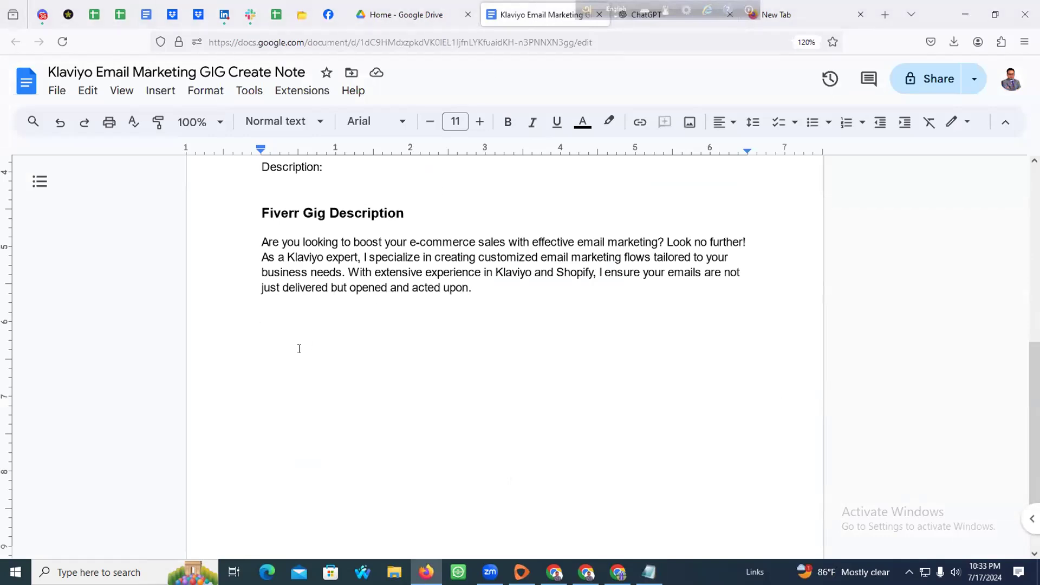
pyautogui.hotkey('ctrl', 'v')
pyautogui.scroll(10, 299, 350)
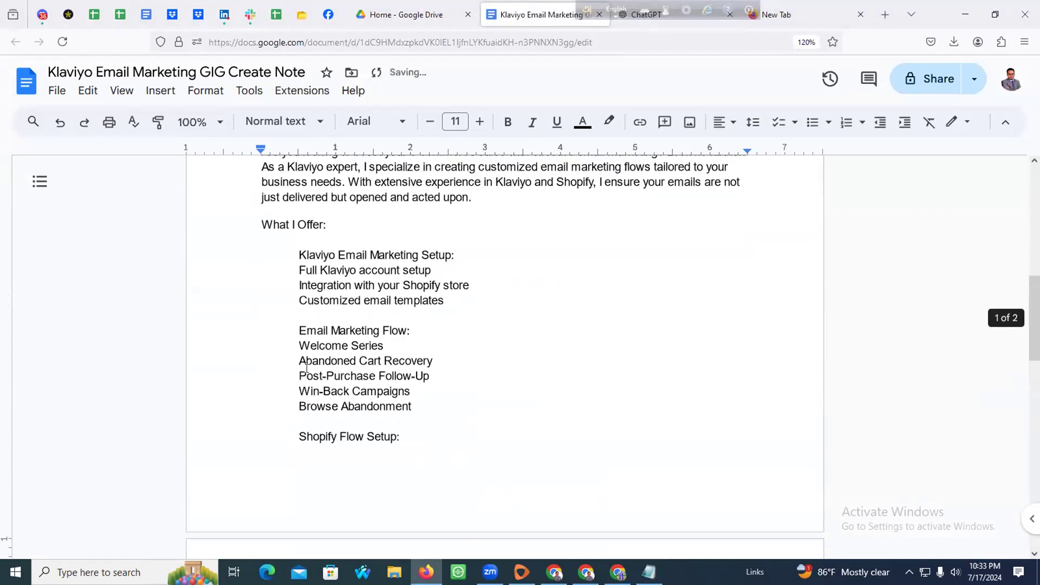
pyautogui.scroll(-2, 307, 369)
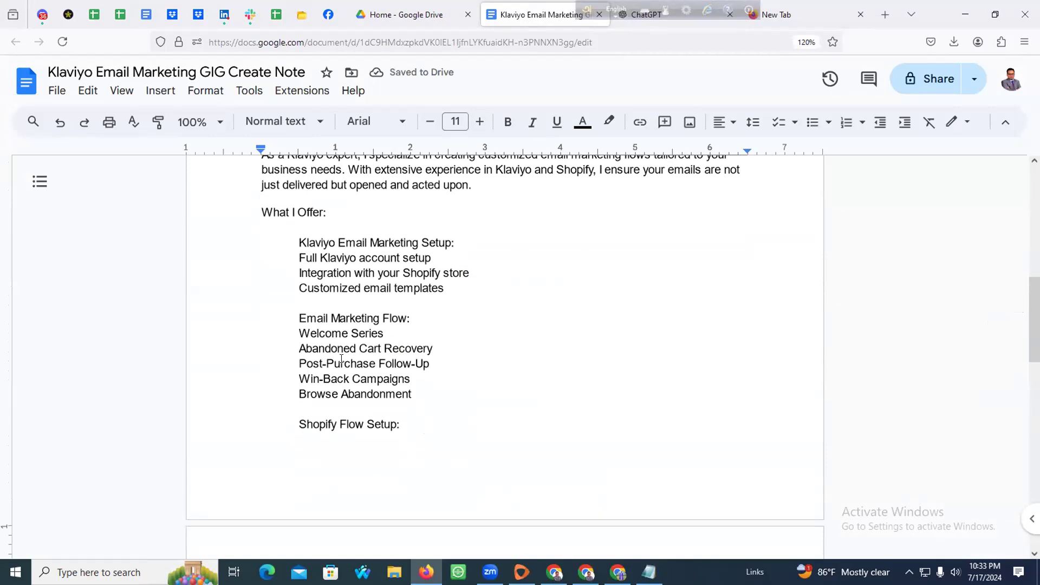
pyautogui.scroll(-2, 351, 365)
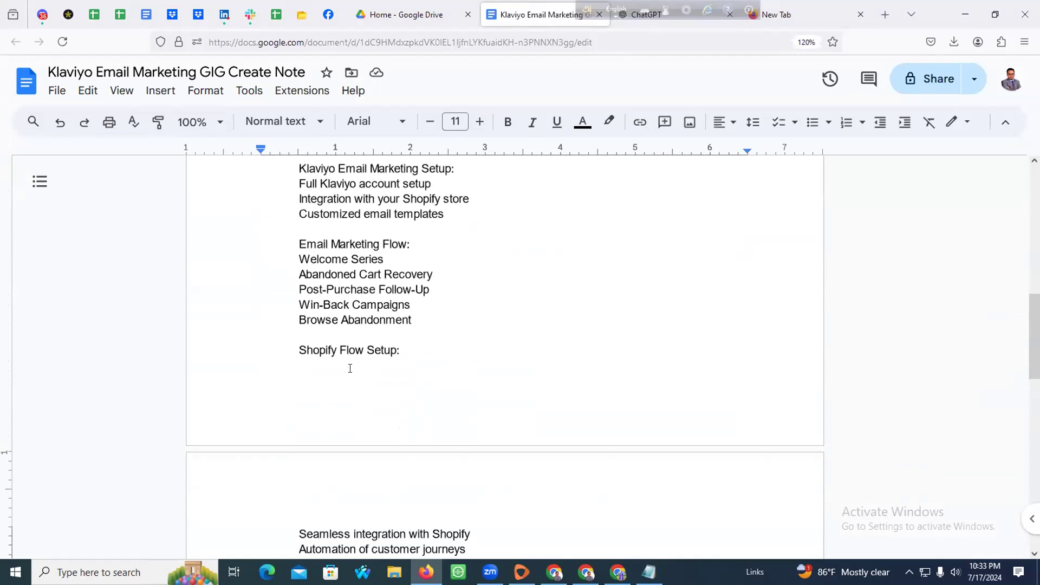
pyautogui.scroll(-6, 349, 369)
pyautogui.scroll(-8, 347, 370)
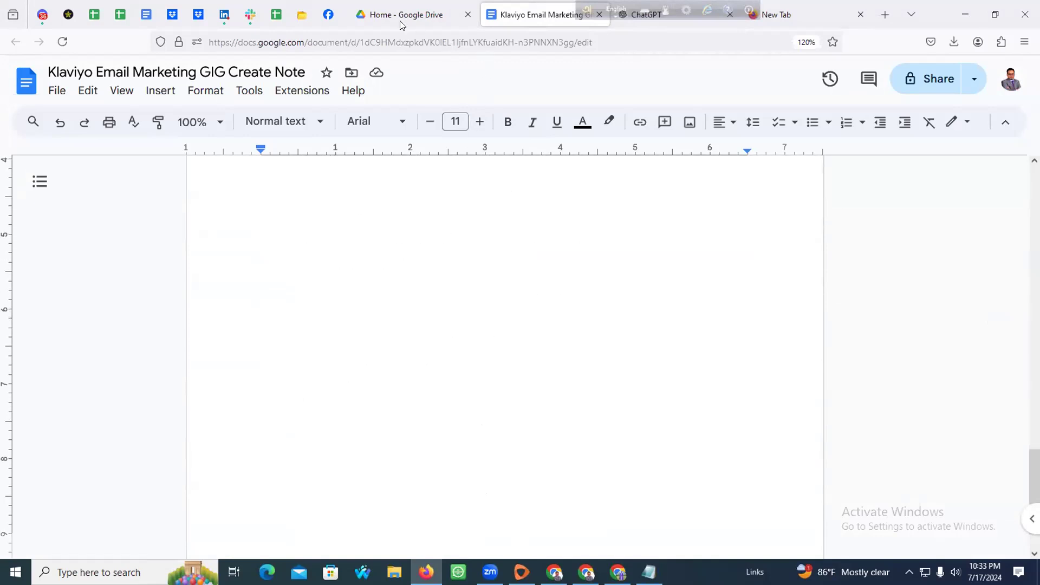
# Copy the block of hashtags, from #Klaviyo to #EmailOptimization, from the ChatGPT reply
pyautogui.click(652, 24)
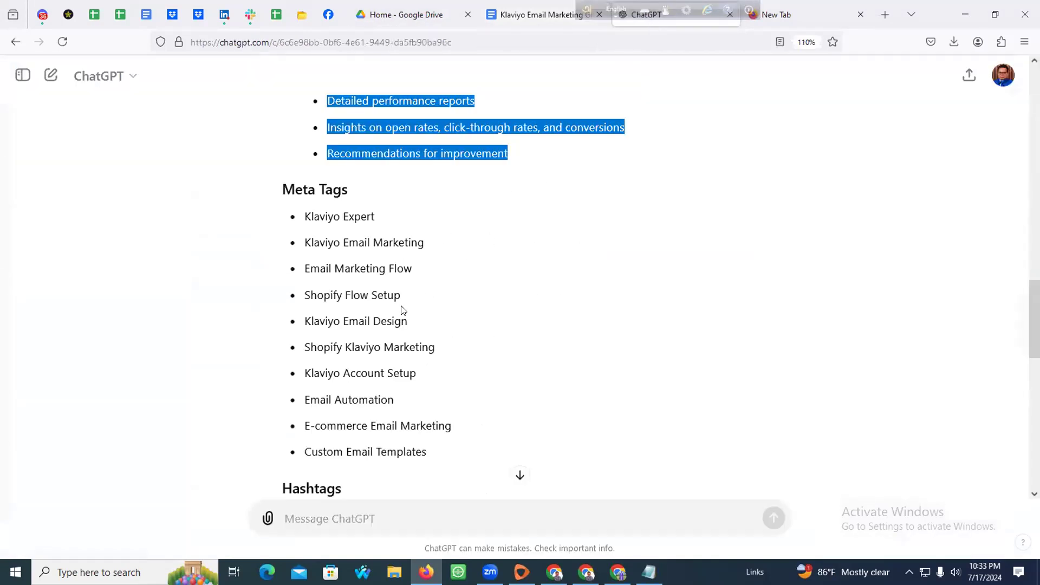
pyautogui.scroll(-5, 402, 306)
pyautogui.scroll(1, 398, 312)
pyautogui.scroll(3, 398, 311)
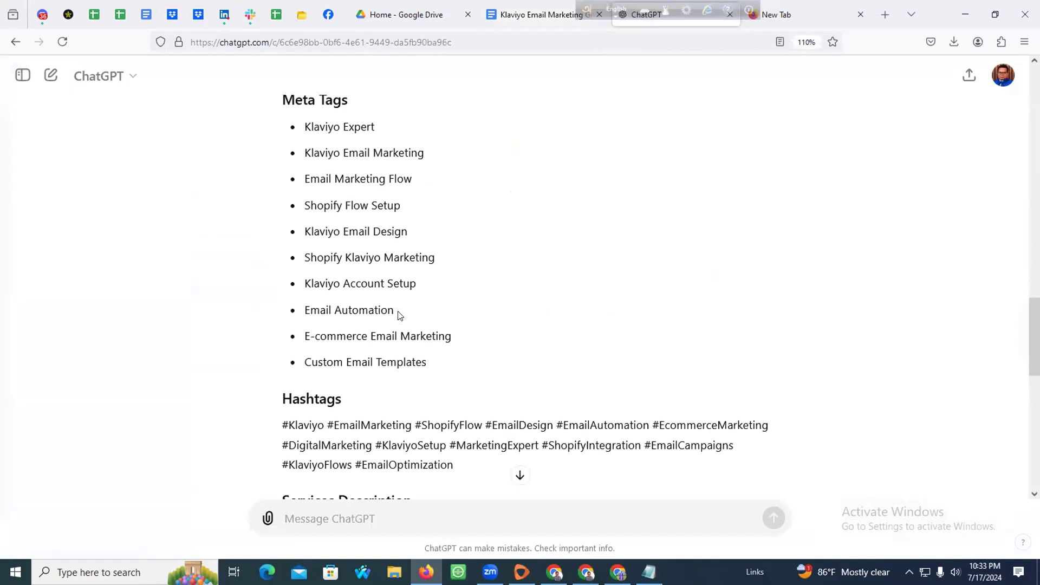
pyautogui.scroll(-3, 400, 314)
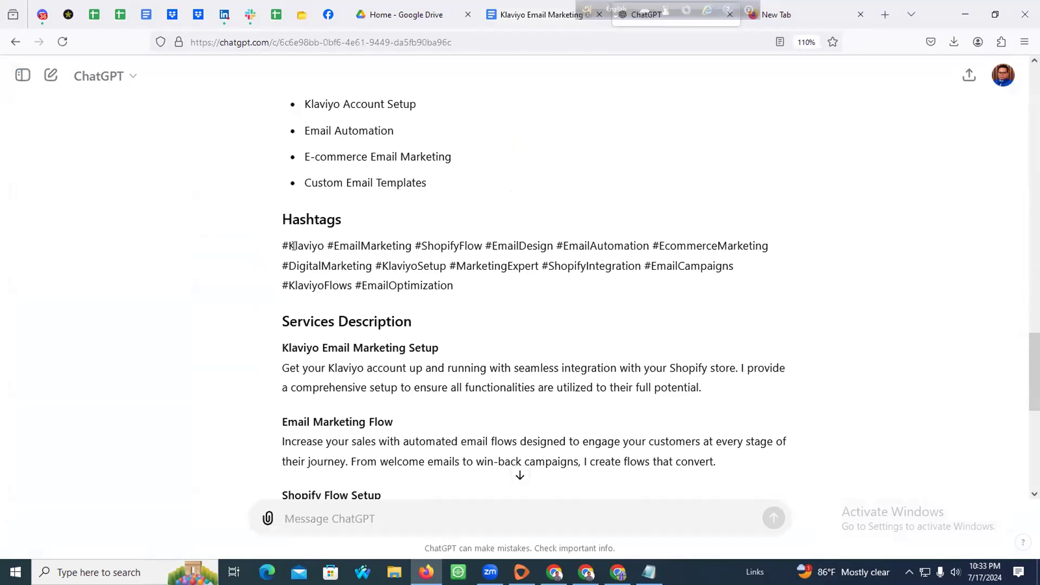
pyautogui.moveTo(280, 246); pyautogui.dragTo(462, 293)
pyautogui.rightClick(422, 250)
pyautogui.click(458, 263)
# Paste the copied hashtags on a new line below "Recommendations for improvement" in the Google Docs note
pyautogui.click(547, 15)
pyautogui.scroll(5, 434, 244)
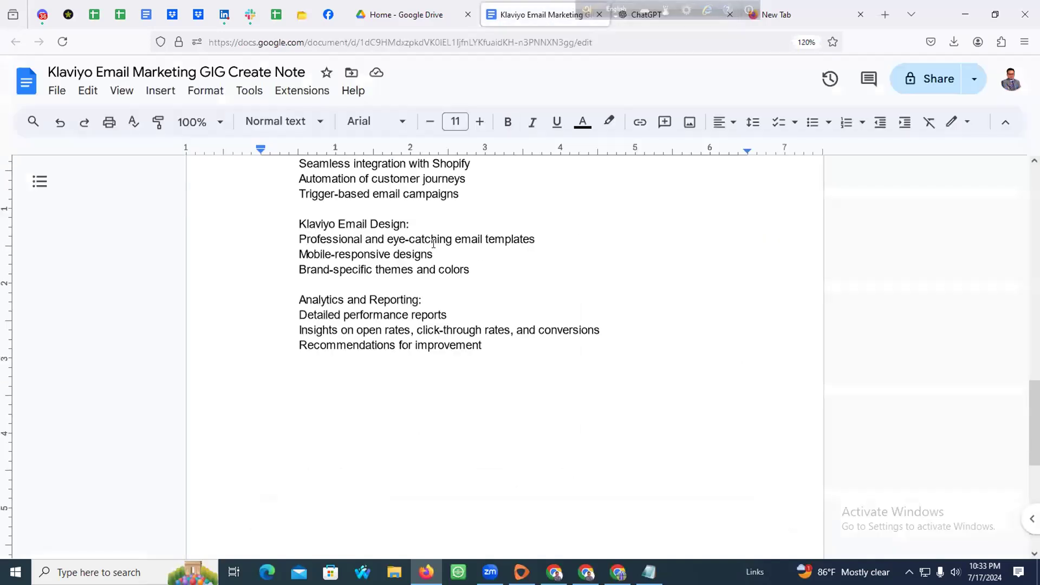
pyautogui.doubleClick(592, 366)
pyautogui.press('Return')
pyautogui.press('Return')
pyautogui.press('Return')
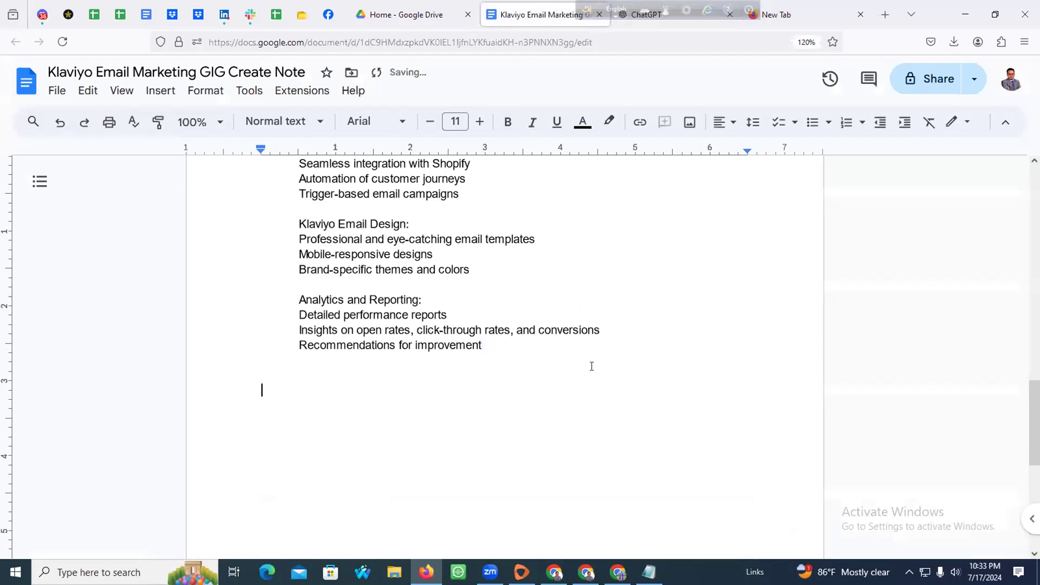
pyautogui.hotkey('ctrl', 'Return')
pyautogui.press('BackSpace')
pyautogui.hotkey('ctrl', 'v')
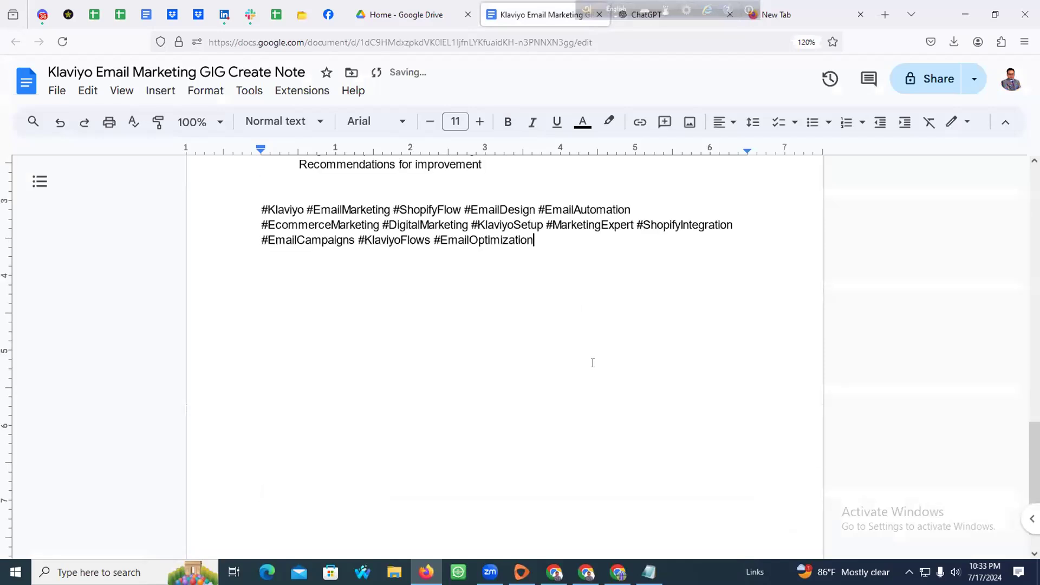
# Select and copy the gig description in the note, from the introductory paragraph through the last hashtag
pyautogui.scroll(10, 434, 348)
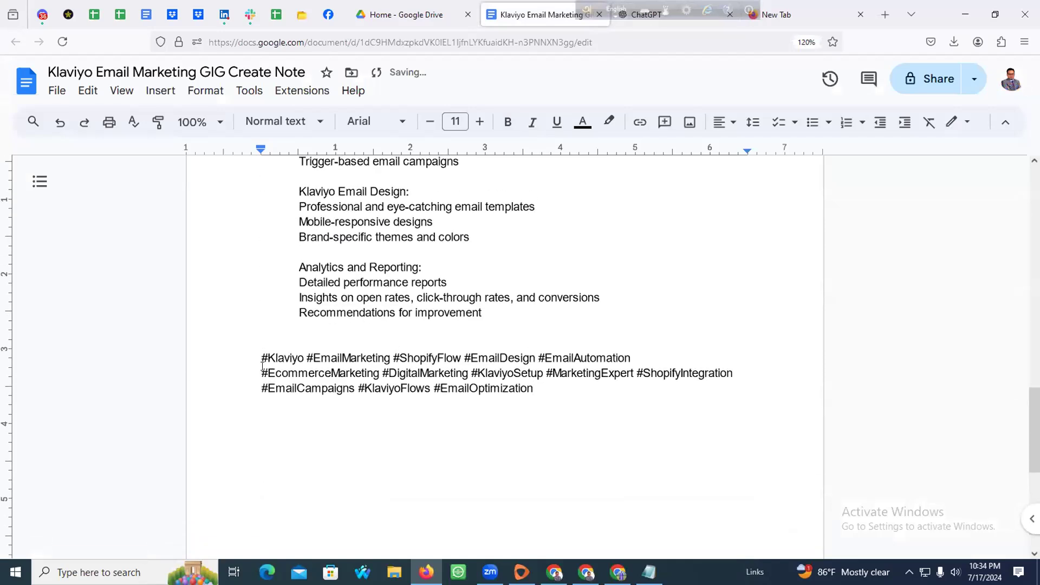
pyautogui.scroll(4, 263, 366)
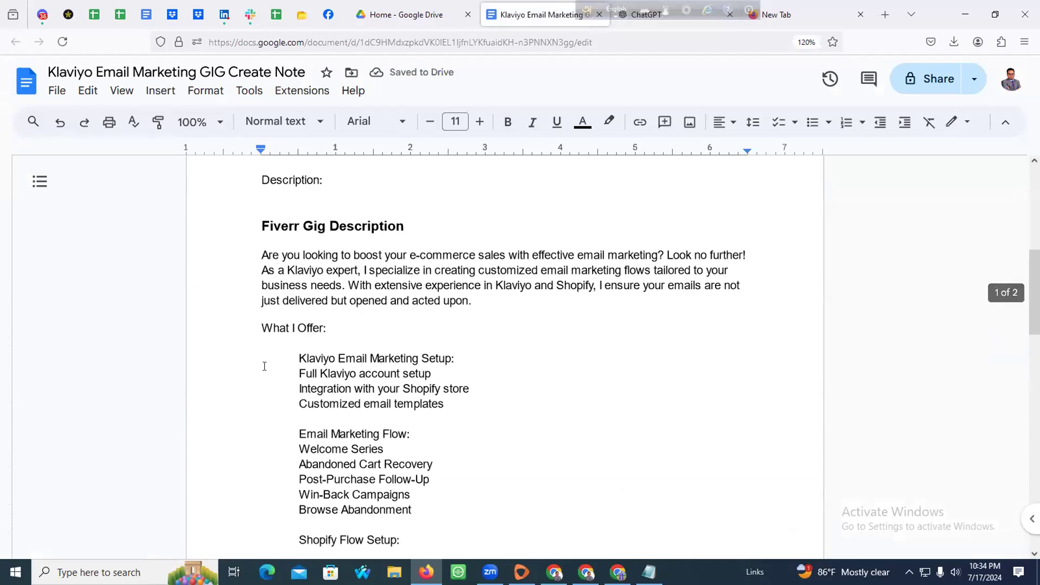
pyautogui.moveTo(250, 251); pyautogui.dragTo(557, 348)
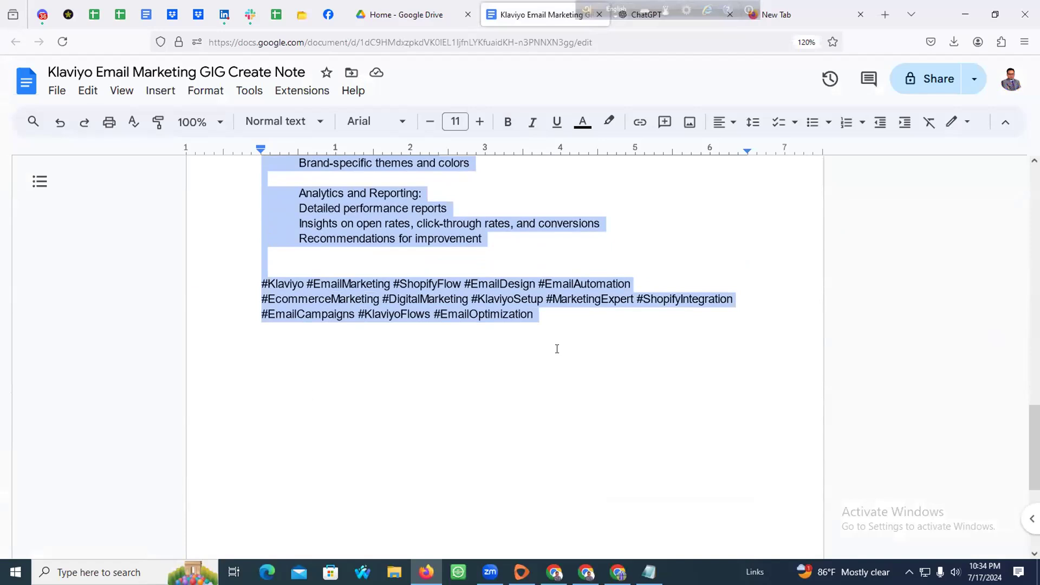
# Search the web for a word counting tool in the empty browser tab and open WordCounter
pyautogui.click(792, 13)
pyautogui.tripleClick(543, 39)
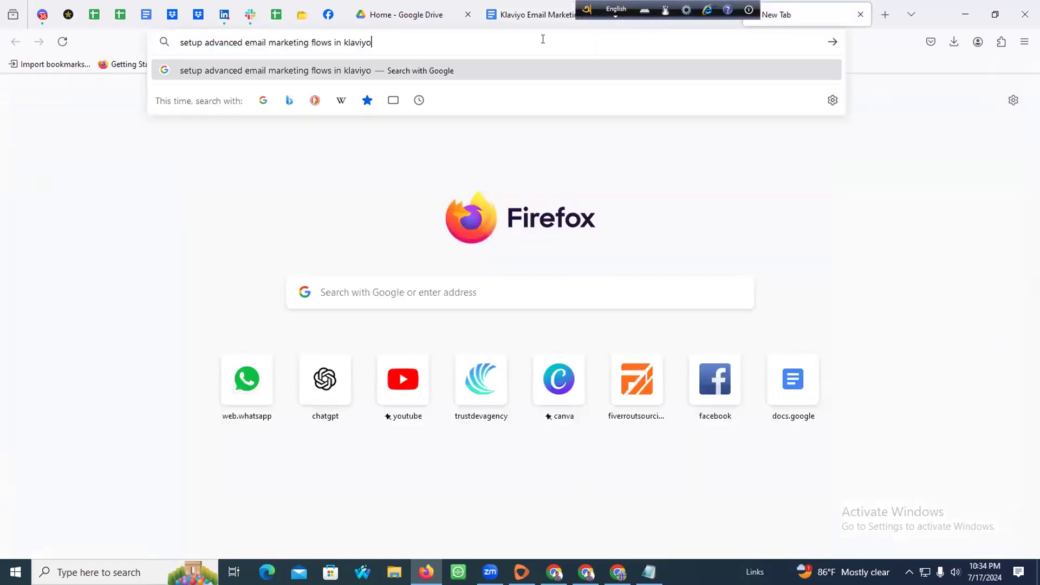
pyautogui.write('Word C')
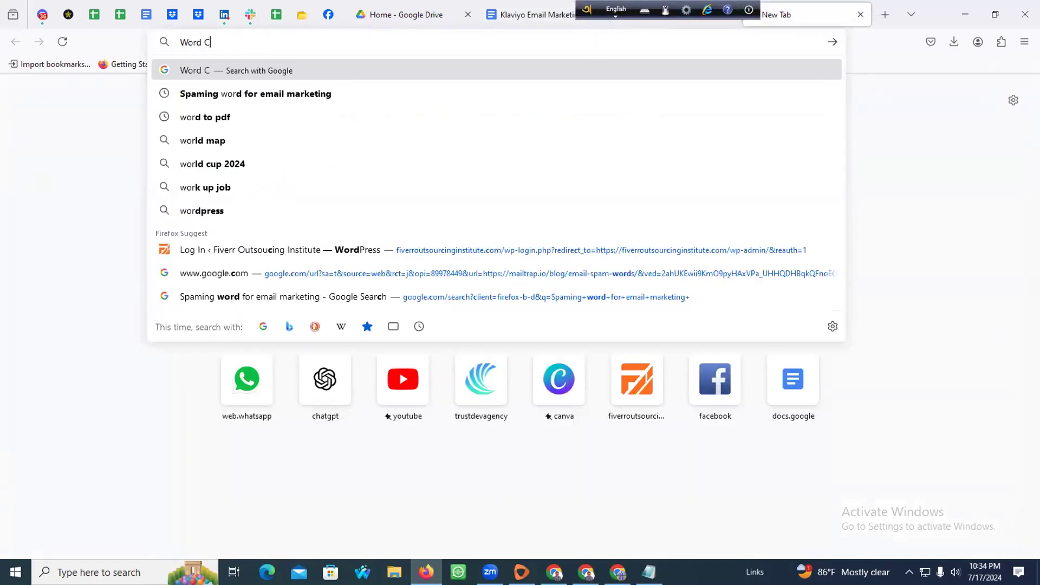
pyautogui.write('ount')
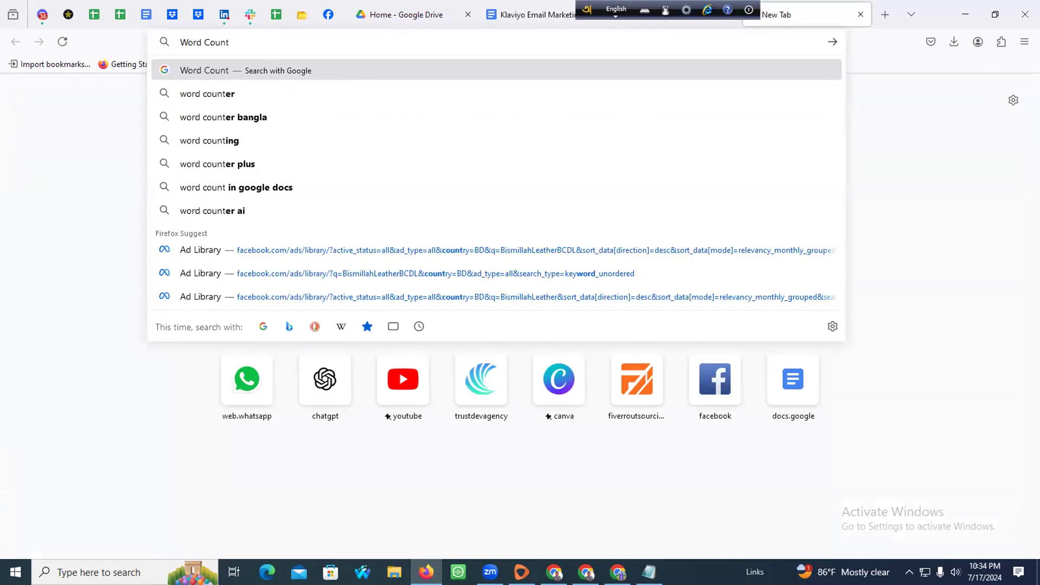
pyautogui.click(230, 139)
pyautogui.click(215, 217)
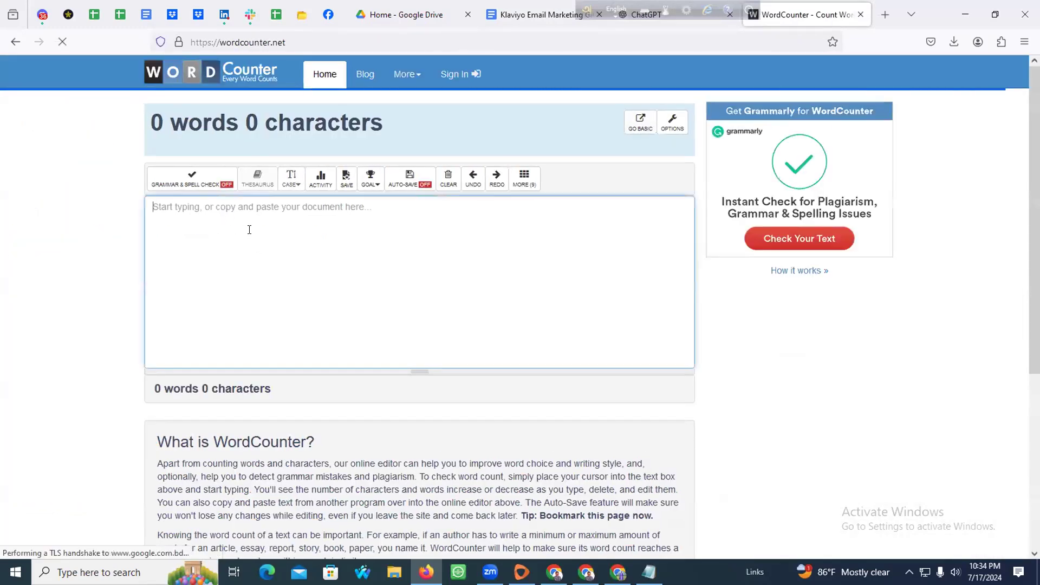
# Paste the copied gig description into WordCounter and check its word and character counts
pyautogui.hotkey('ctrl', 'v')
pyautogui.scroll(3, 568, 212)
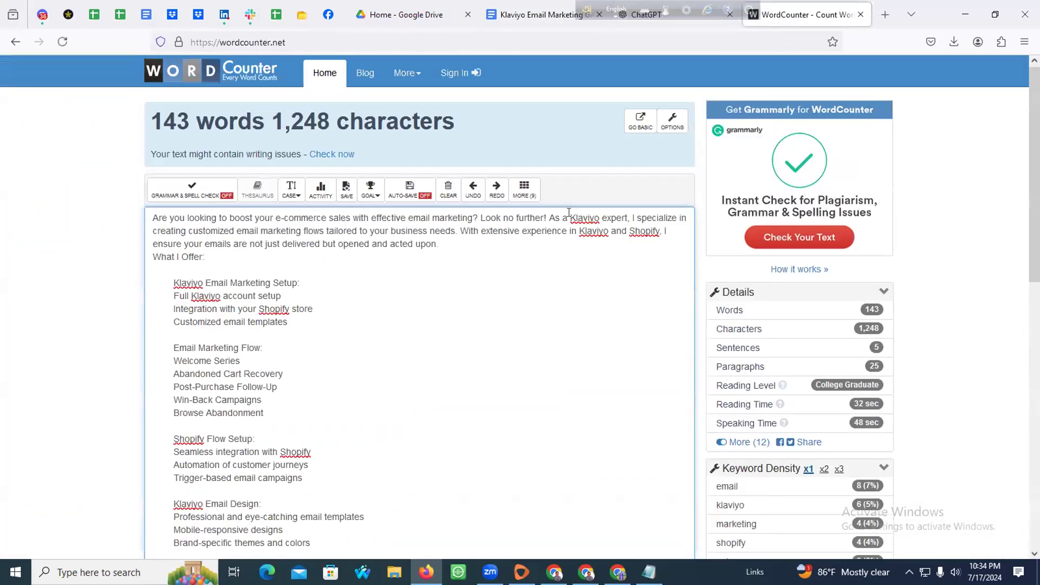
pyautogui.scroll(-10, 517, 298)
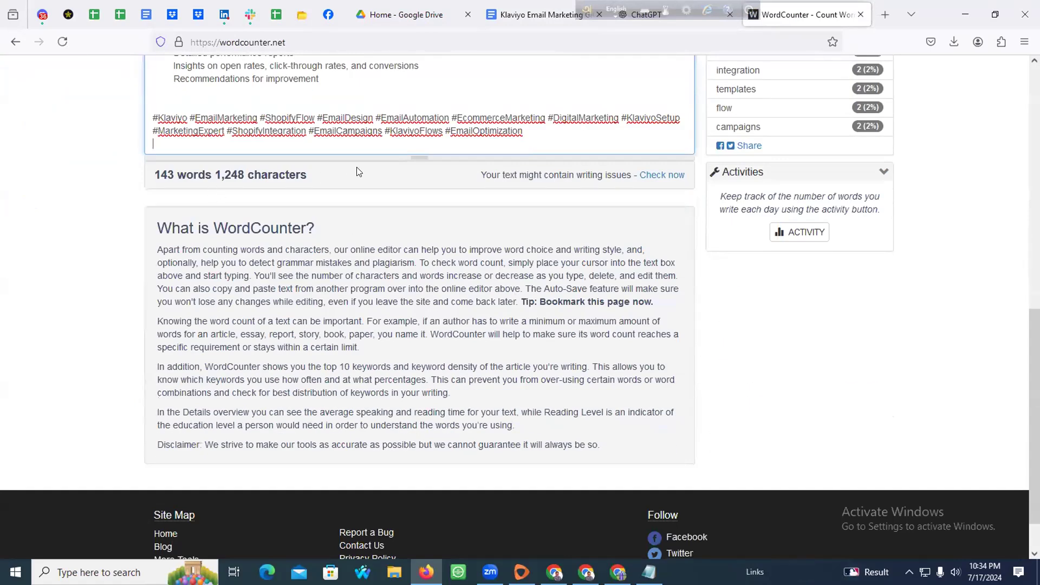
# Delete the lines "Recommendations for improvement" and "Brand-specific themes and colors" from the text in WordCounter
pyautogui.scroll(4, 356, 167)
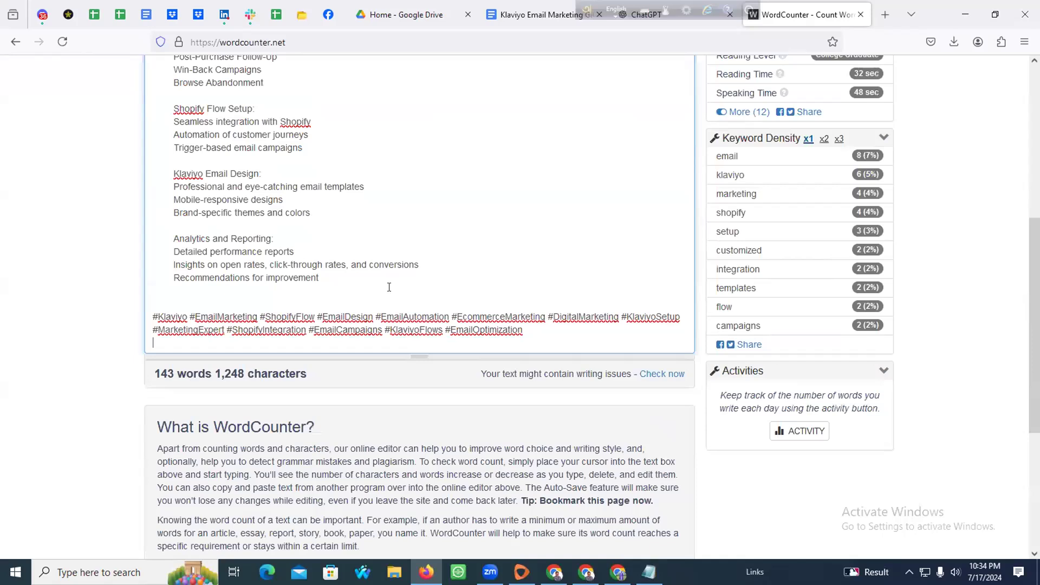
pyautogui.moveTo(360, 277); pyautogui.dragTo(155, 278)
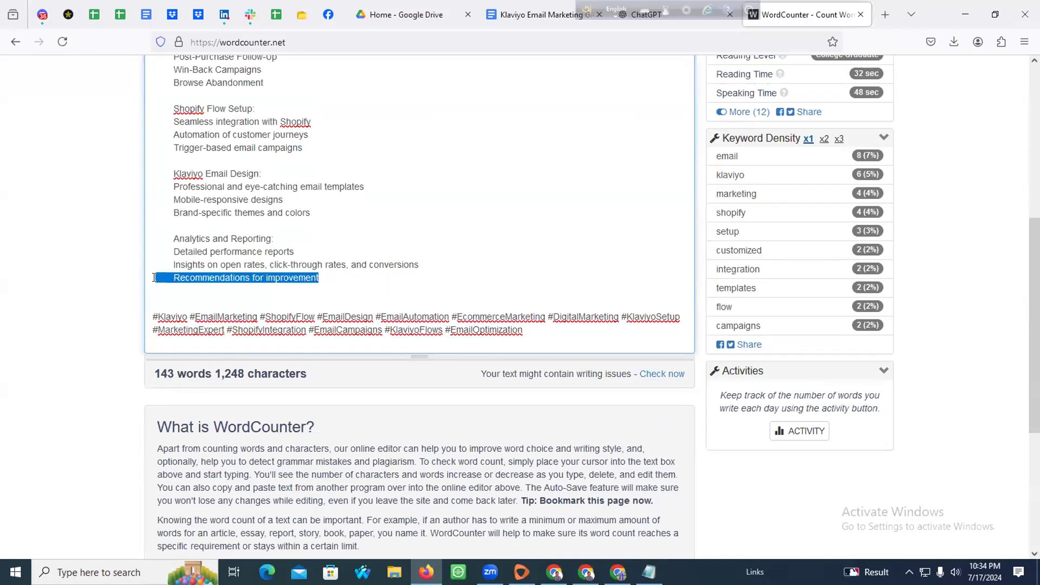
pyautogui.press('BackSpace')
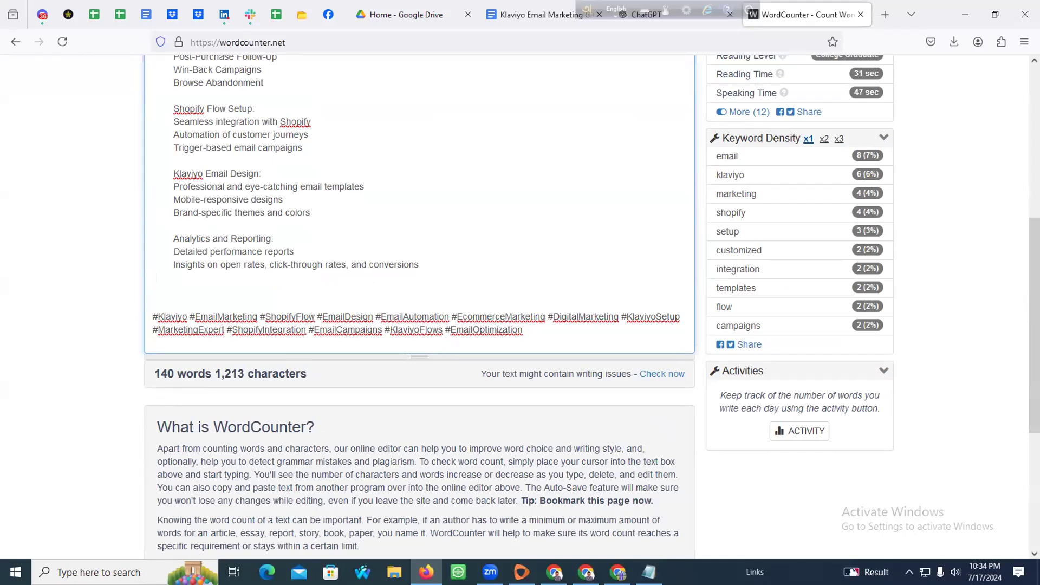
pyautogui.scroll(1, 248, 293)
pyautogui.moveTo(341, 280); pyautogui.dragTo(153, 280)
pyautogui.press('BackSpace')
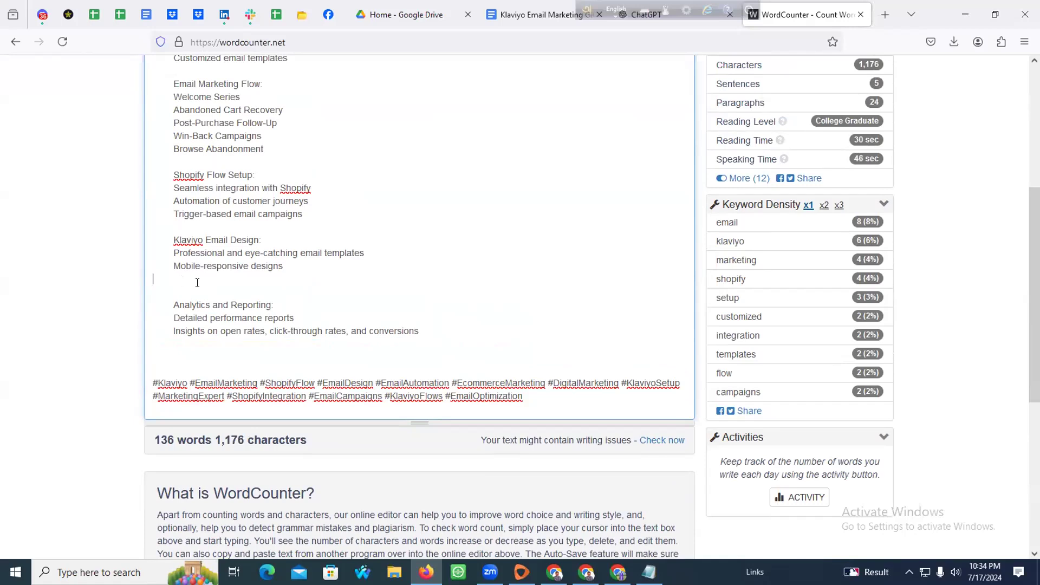
# Copy the shortened text from WordCounter and paste it over the existing gig description and hashtags in the Google Docs note
pyautogui.scroll(3, 197, 282)
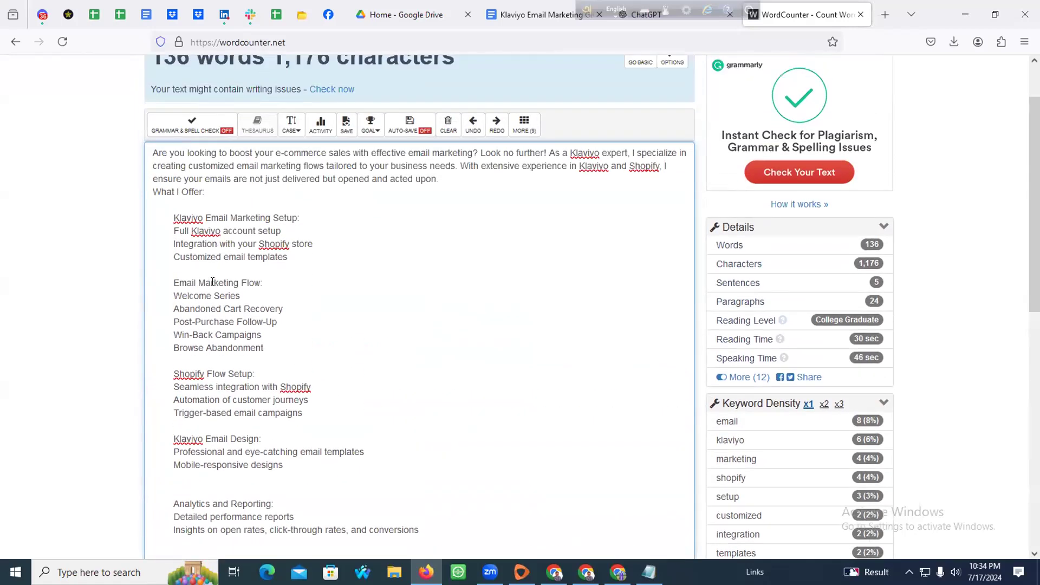
pyautogui.hotkey('ctrl', 'a')
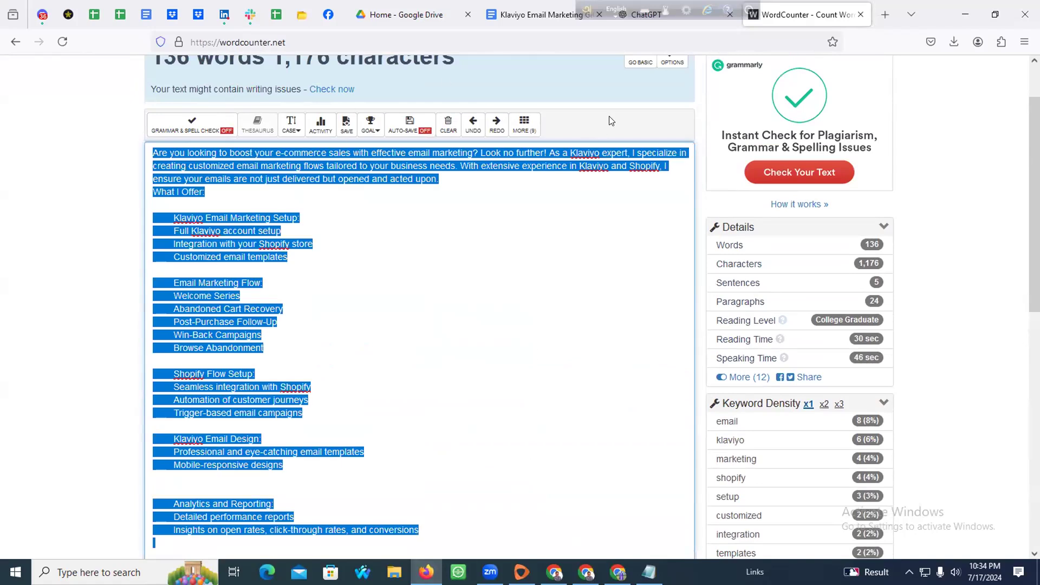
pyautogui.click(546, 15)
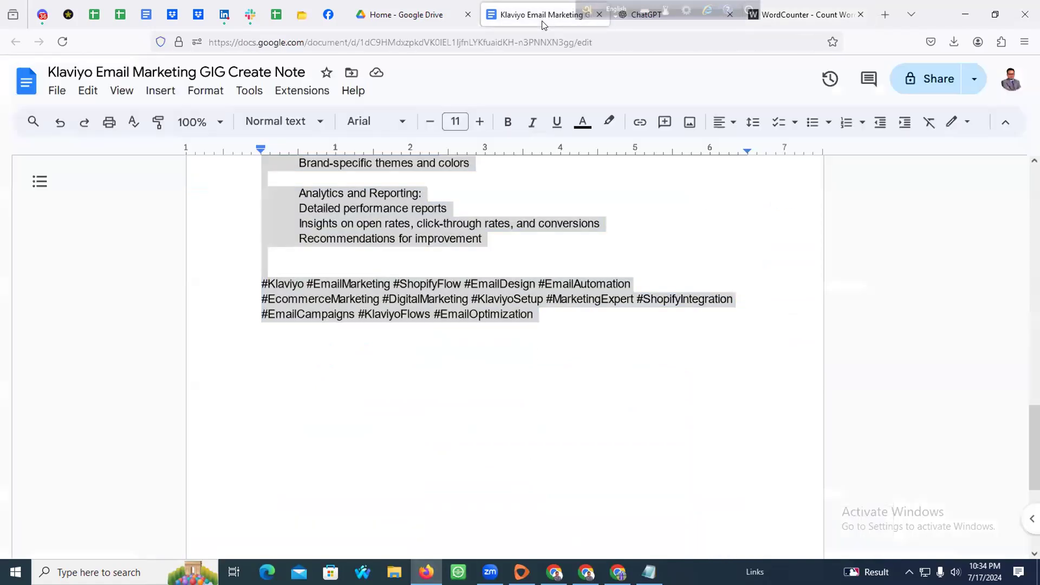
pyautogui.click(394, 324)
pyautogui.scroll(13, 239, 283)
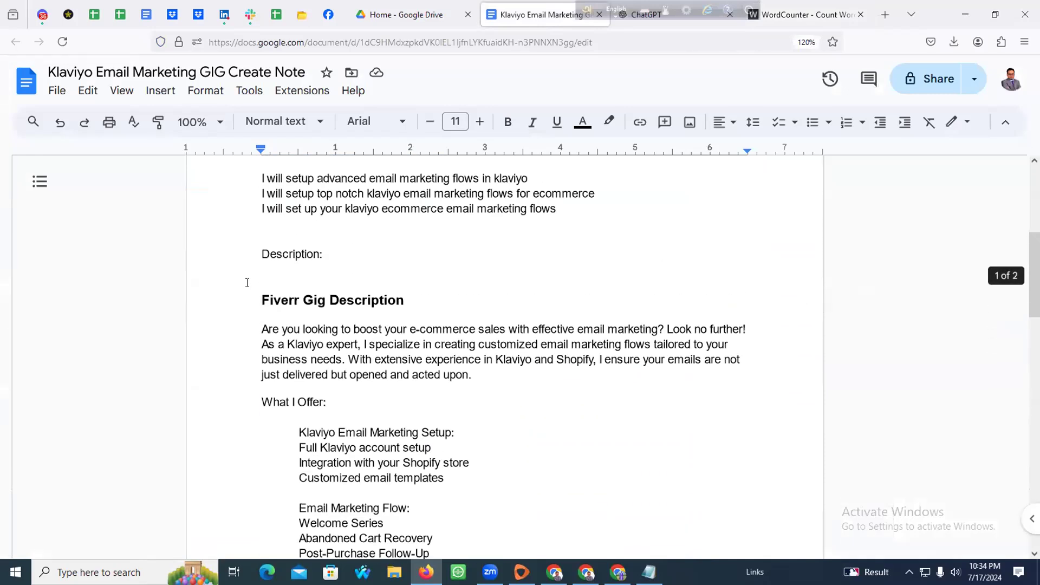
pyautogui.moveTo(262, 291); pyautogui.dragTo(308, 368)
pyautogui.scroll(-13, 277, 406)
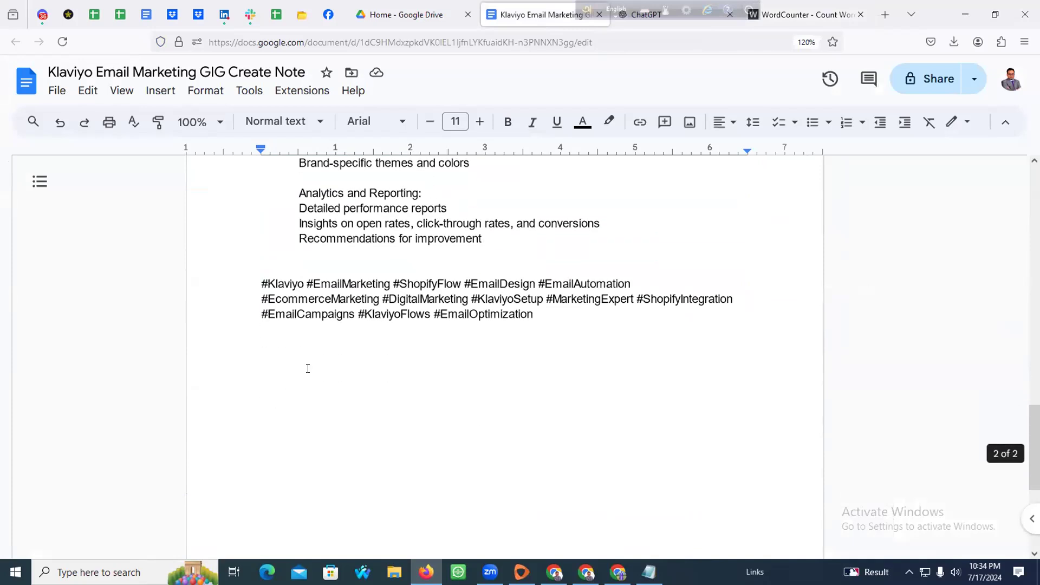
pyautogui.click(536, 344)
pyautogui.scroll(5, 391, 295)
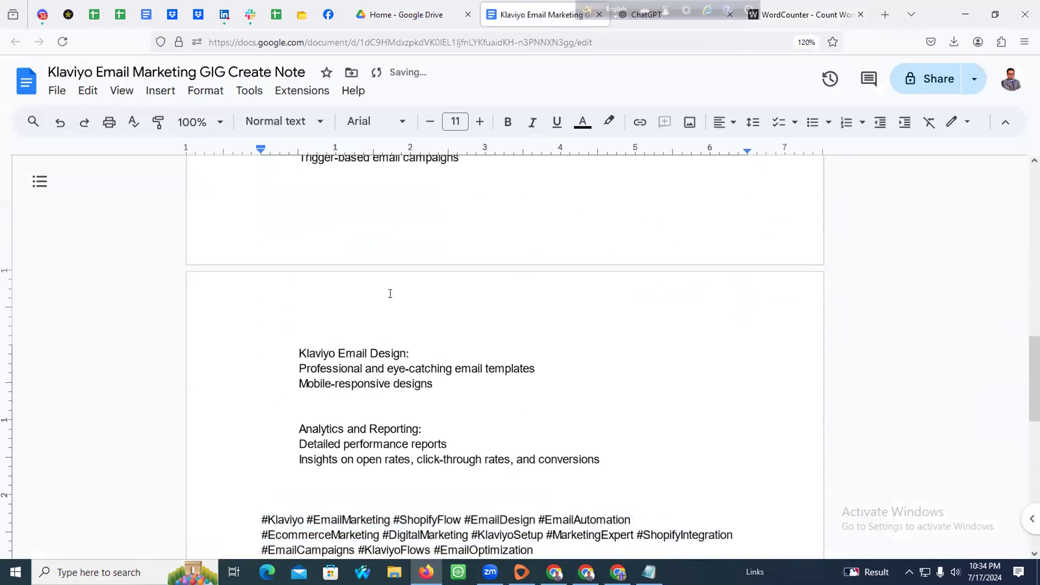
# Bold the heading "Klaviyo Email Marketing Setup:" in the gig description
pyautogui.scroll(8, 340, 302)
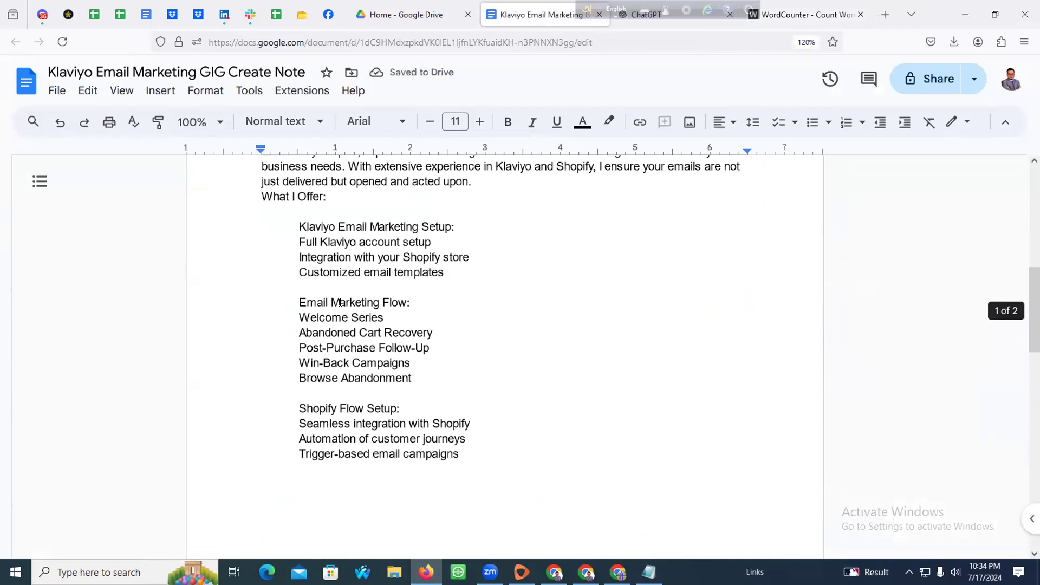
pyautogui.moveTo(455, 374); pyautogui.dragTo(299, 375)
pyautogui.click(508, 122)
pyautogui.click(445, 390)
pyautogui.scroll(-1, 457, 369)
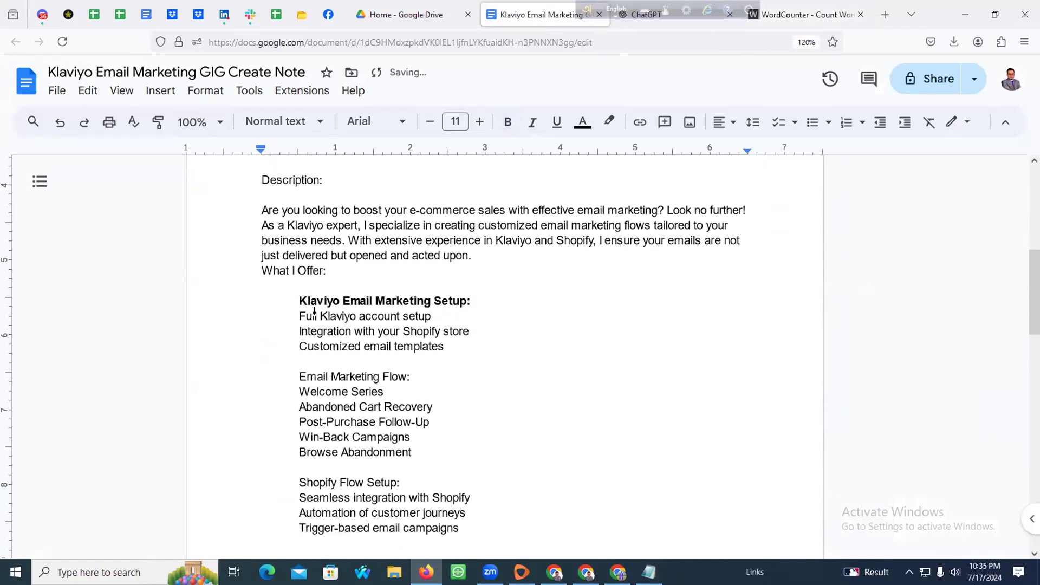
pyautogui.moveTo(300, 316); pyautogui.dragTo(444, 340)
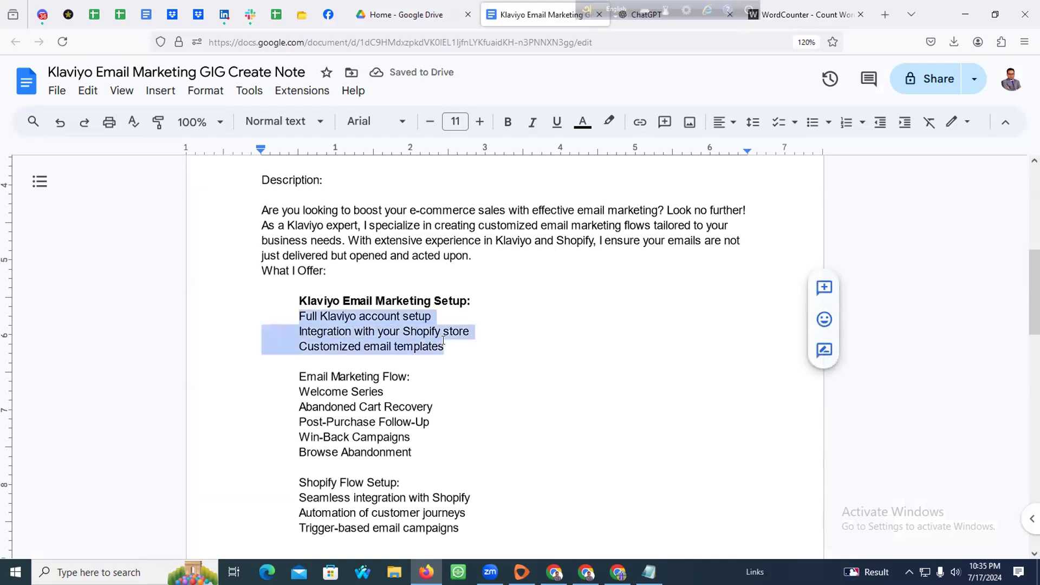
pyautogui.click(453, 362)
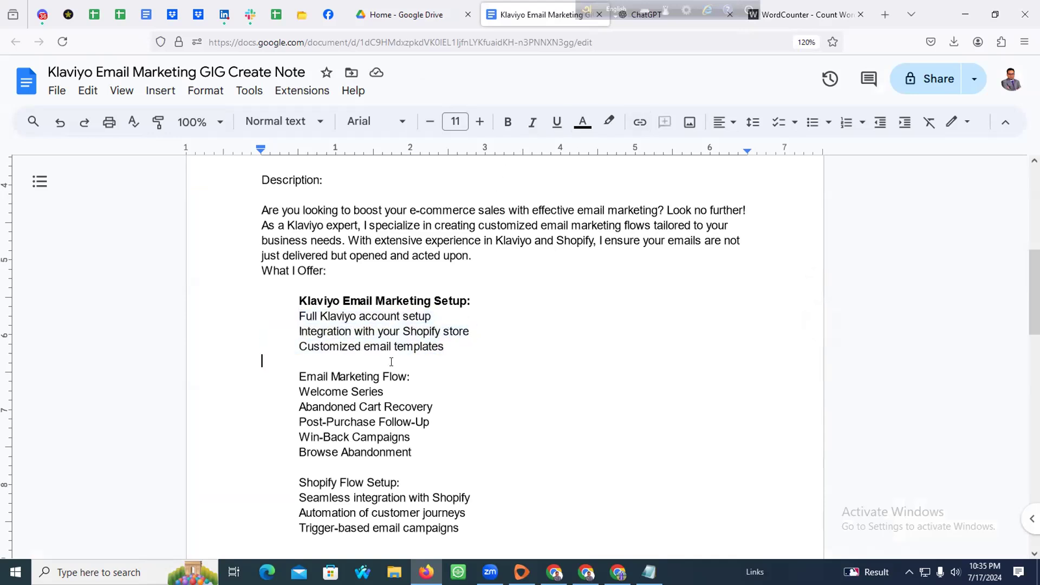
# Bold the headings "Email Marketing Flow:" and "Shopify Flow Setup:" in the gig description
pyautogui.scroll(-2, 385, 351)
pyautogui.scroll(-1, 385, 351)
pyautogui.moveTo(411, 228); pyautogui.dragTo(298, 228)
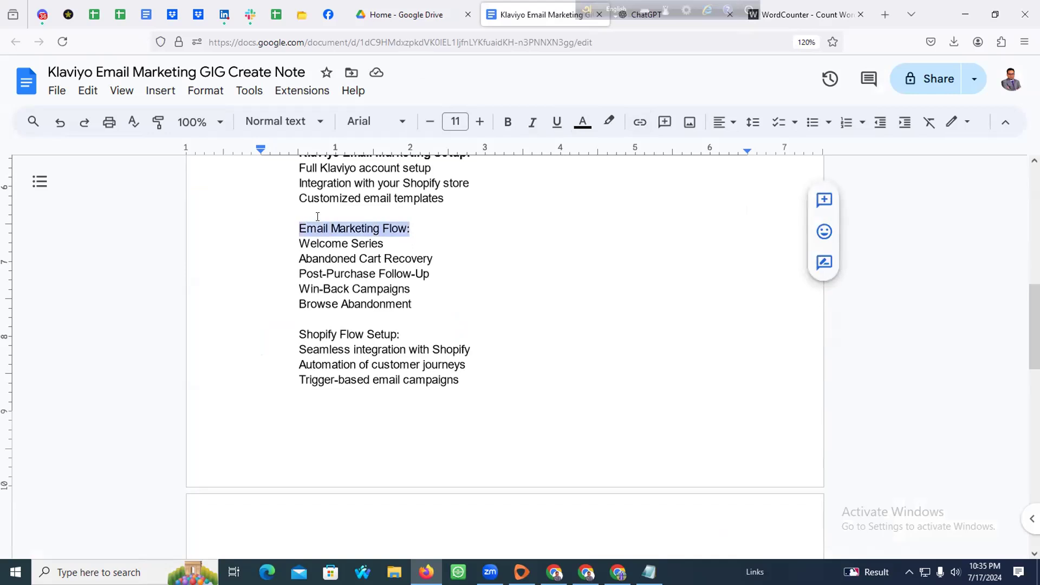
pyautogui.click(508, 123)
pyautogui.click(434, 258)
pyautogui.moveTo(408, 330); pyautogui.dragTo(299, 334)
pyautogui.click(514, 124)
# Bold the headings "Klaviyo Email Design:" and "Analytics and Reporting:" on the second page
pyautogui.scroll(-5, 339, 308)
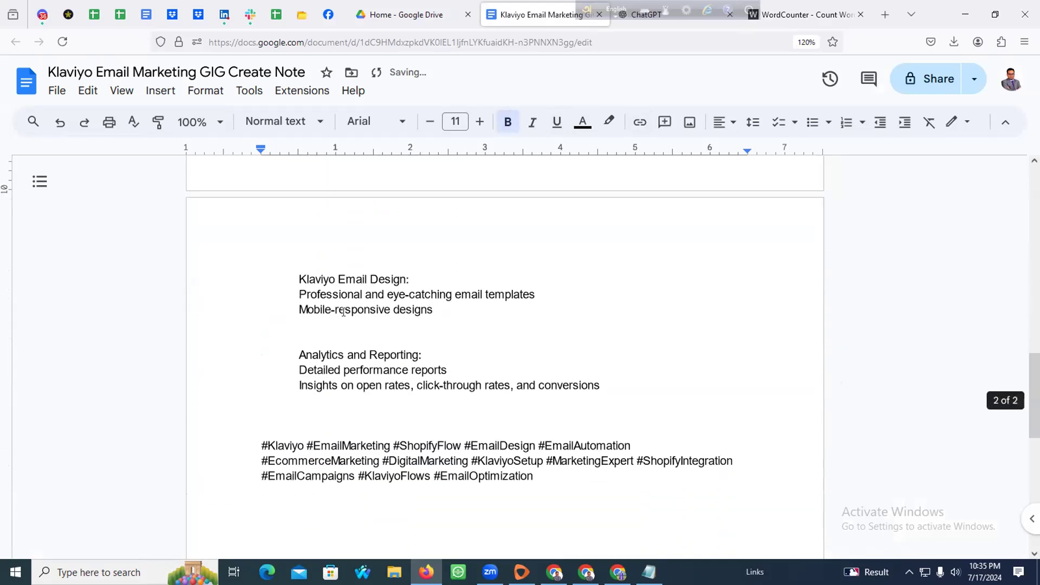
pyautogui.moveTo(418, 277); pyautogui.dragTo(296, 275)
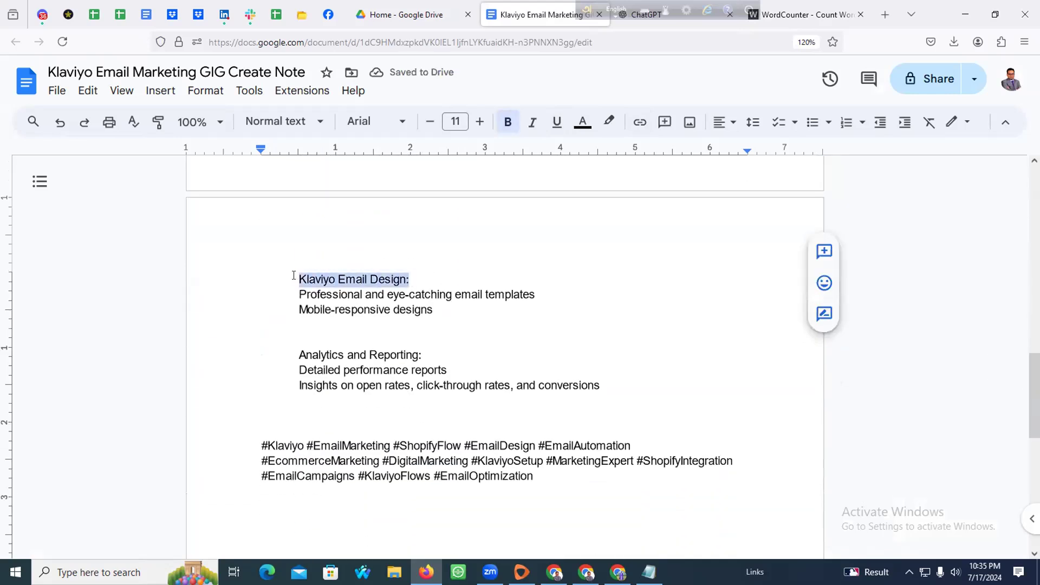
pyautogui.click(508, 122)
pyautogui.click(401, 279)
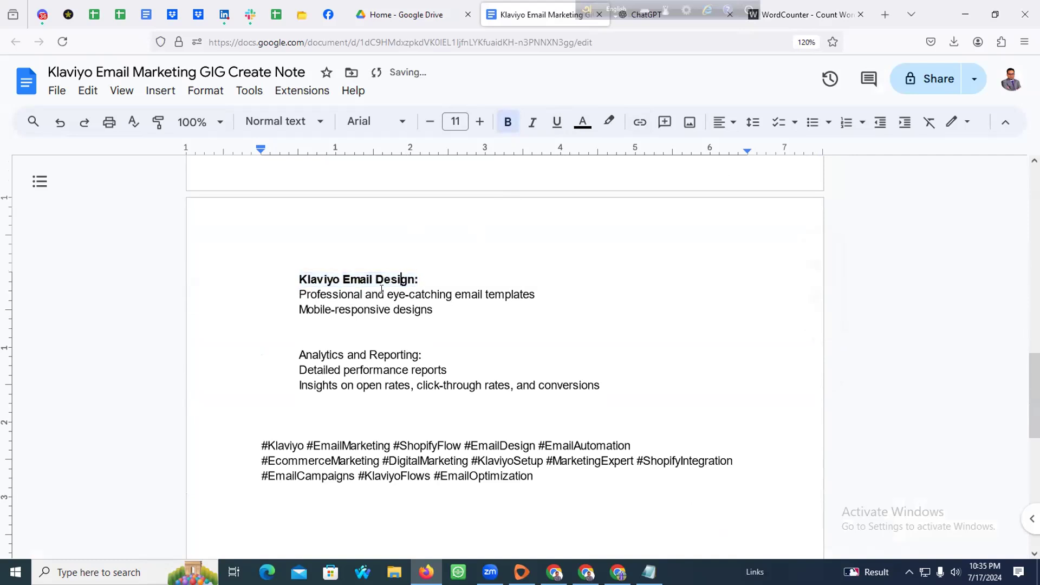
pyautogui.scroll(-3, 386, 349)
pyautogui.moveTo(421, 281); pyautogui.dragTo(299, 281)
pyautogui.click(508, 121)
pyautogui.click(482, 263)
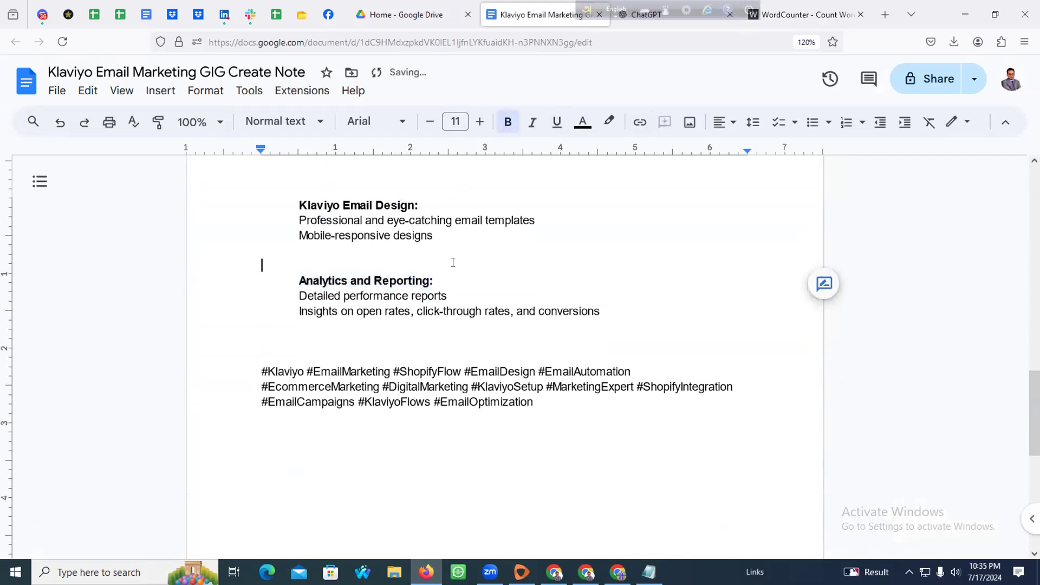
pyautogui.scroll(-3, 372, 329)
pyautogui.scroll(7, 342, 348)
pyautogui.scroll(-6, 340, 348)
pyautogui.scroll(-3, 339, 348)
pyautogui.scroll(20, 422, 348)
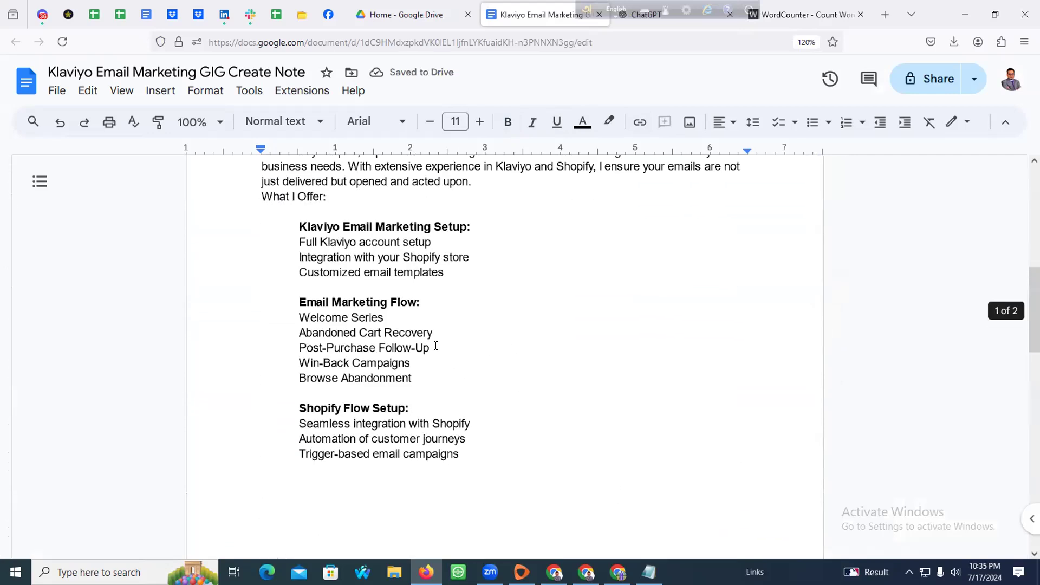
pyautogui.scroll(-8, 434, 345)
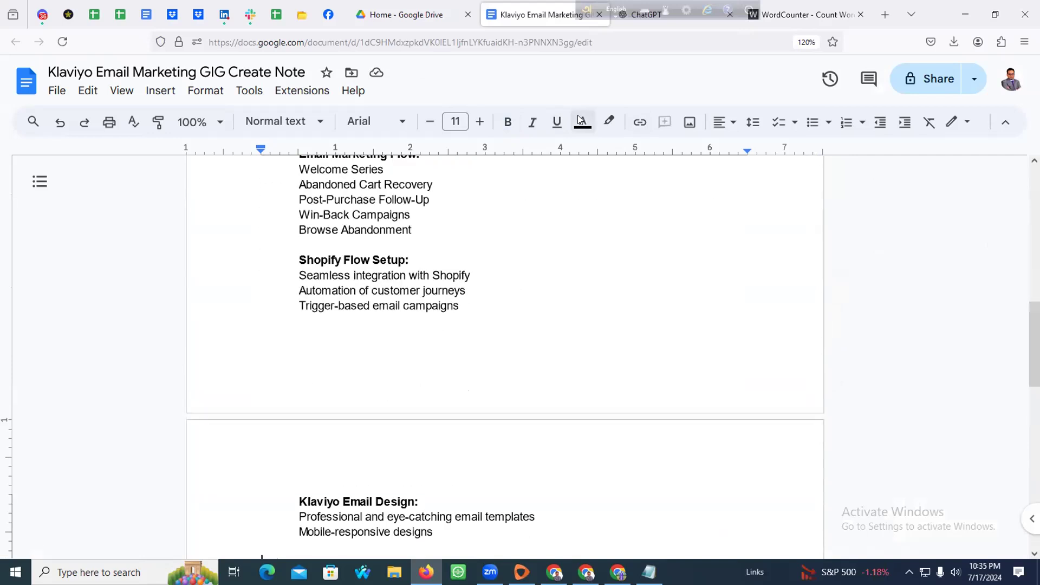
# Switch to the ChatGPT conversation and send the request "Give me 5 FAQ for gig"
pyautogui.click(669, 25)
pyautogui.scroll(-5, 355, 509)
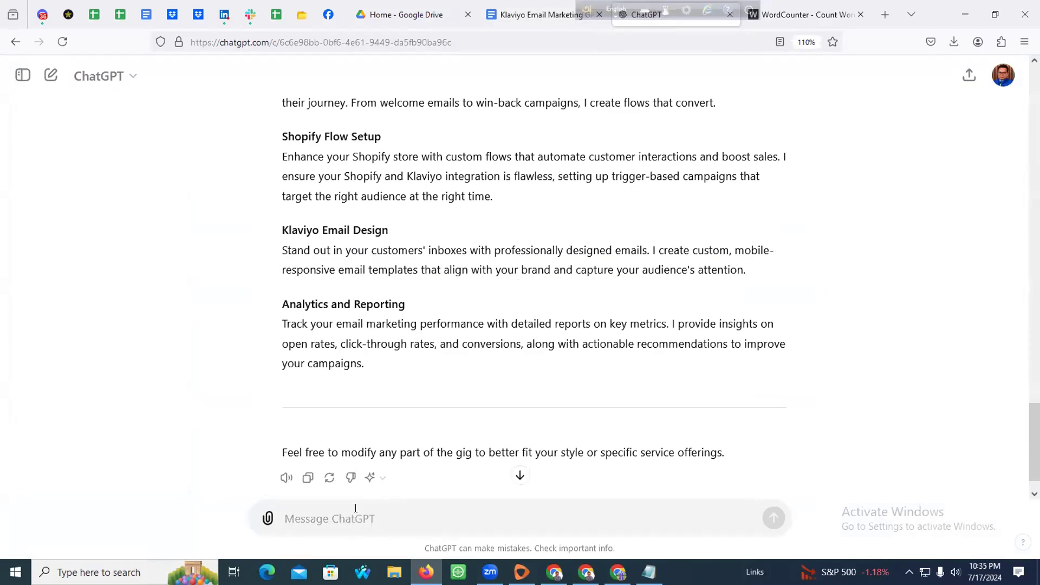
pyautogui.write('Give me')
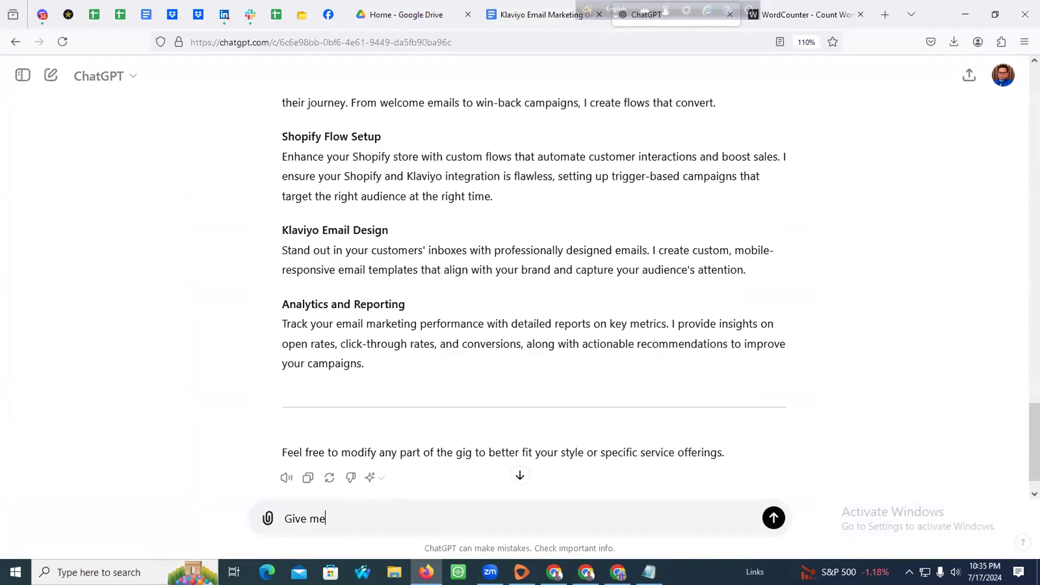
pyautogui.write(' 5 FAQ for gig')
pyautogui.press('Return')
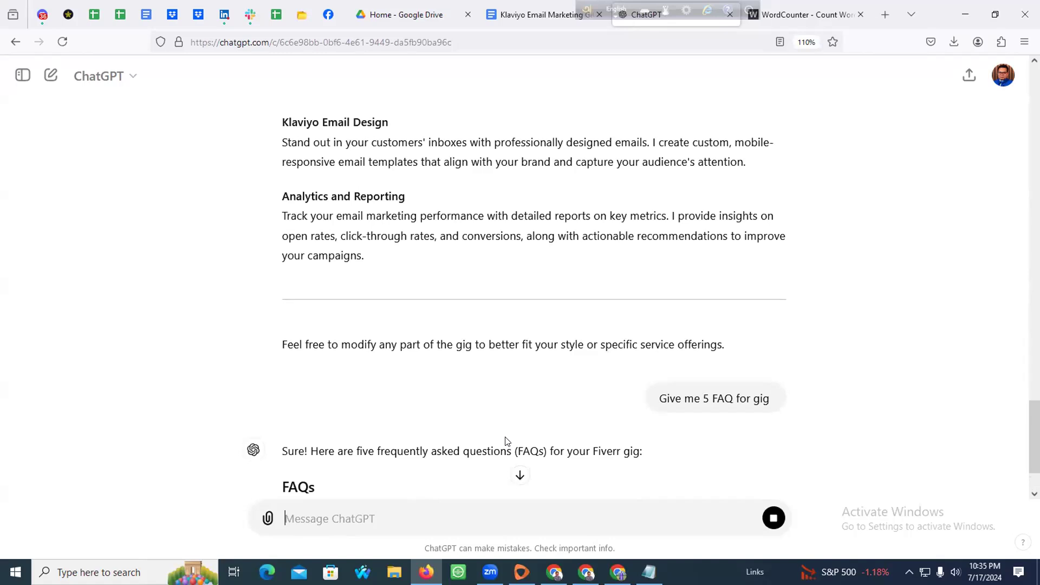
# Read through the FAQ questions and answers in ChatGPT's reply
pyautogui.scroll(-3, 477, 437)
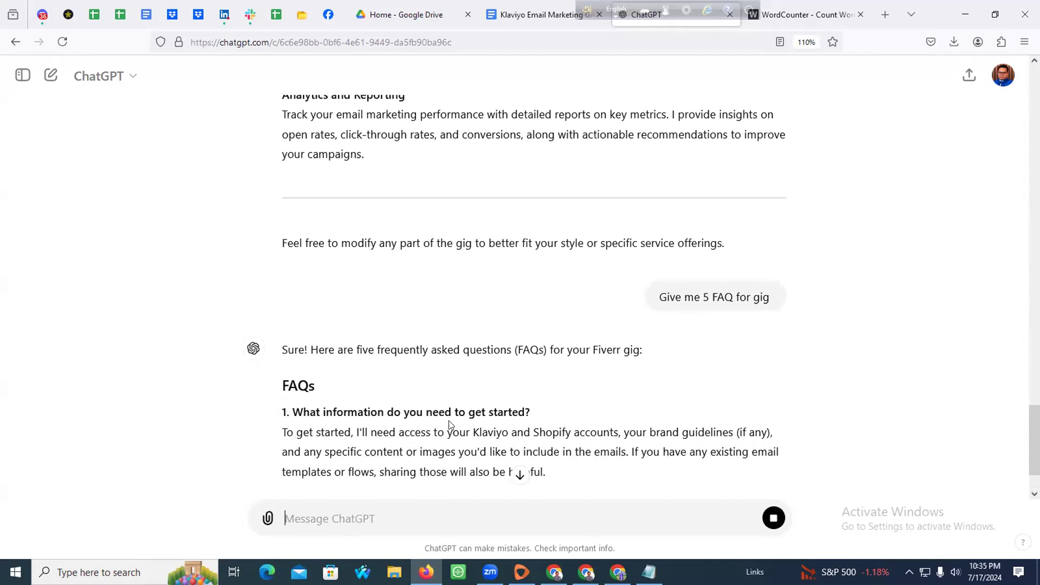
pyautogui.scroll(-3, 447, 420)
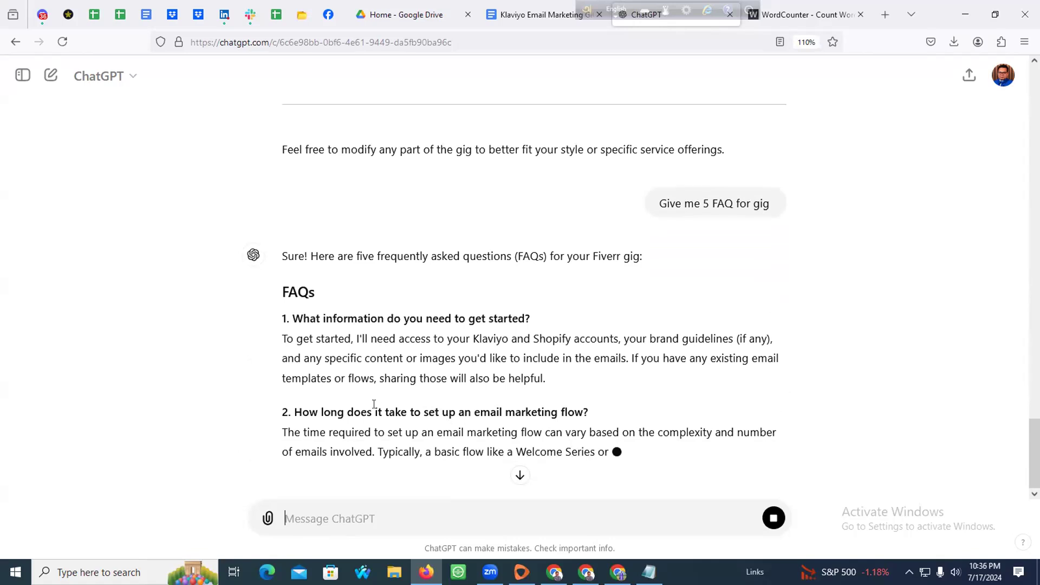
pyautogui.scroll(-3, 375, 407)
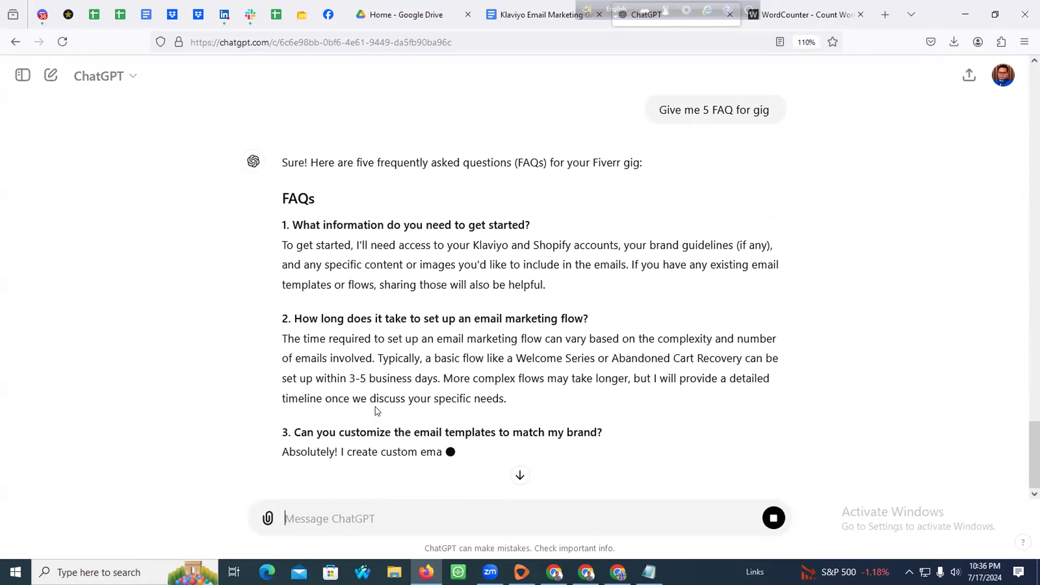
pyautogui.scroll(-3, 378, 412)
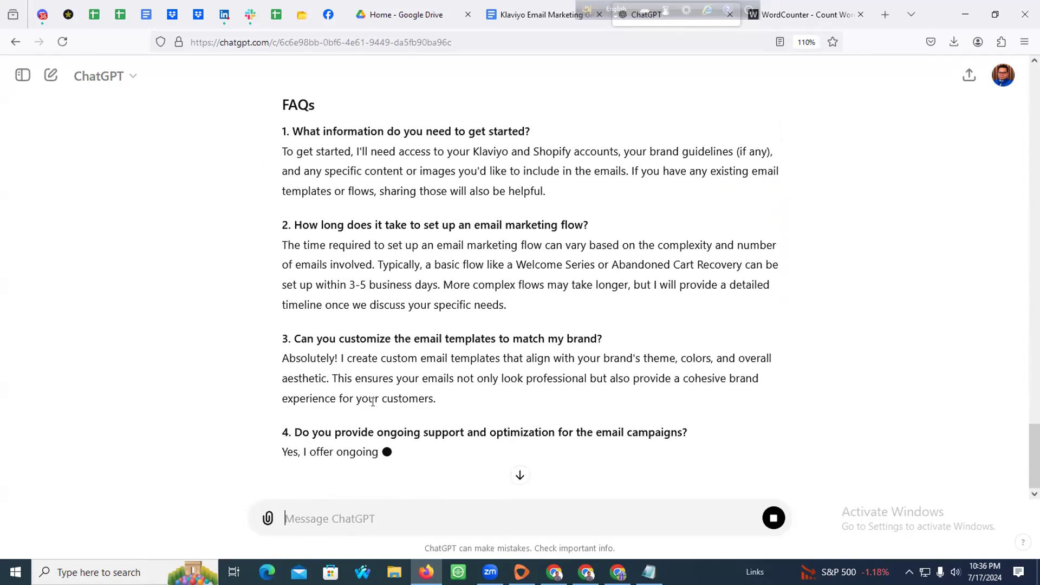
pyautogui.scroll(-3, 372, 401)
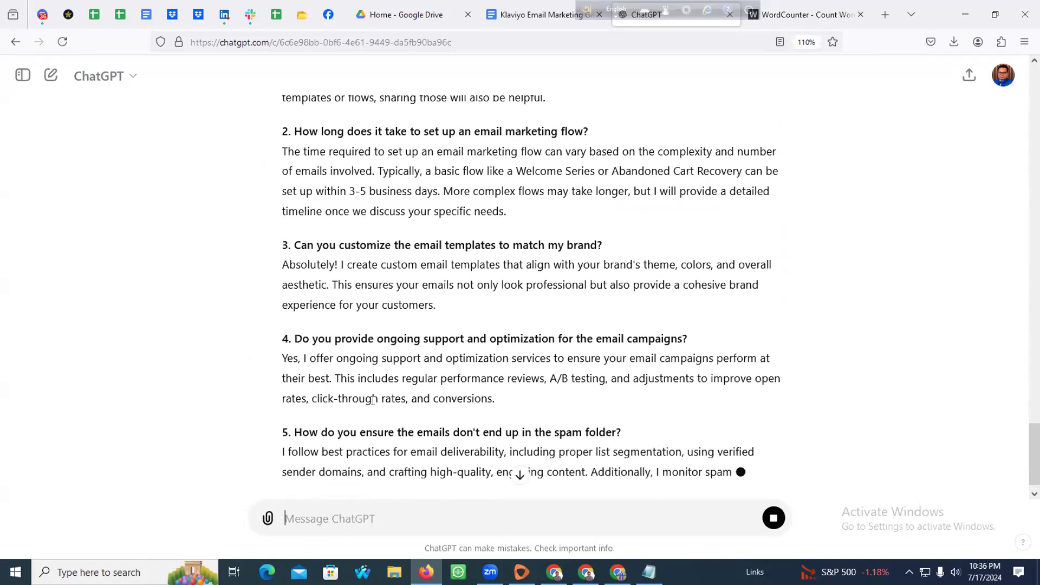
pyautogui.scroll(-4, 370, 402)
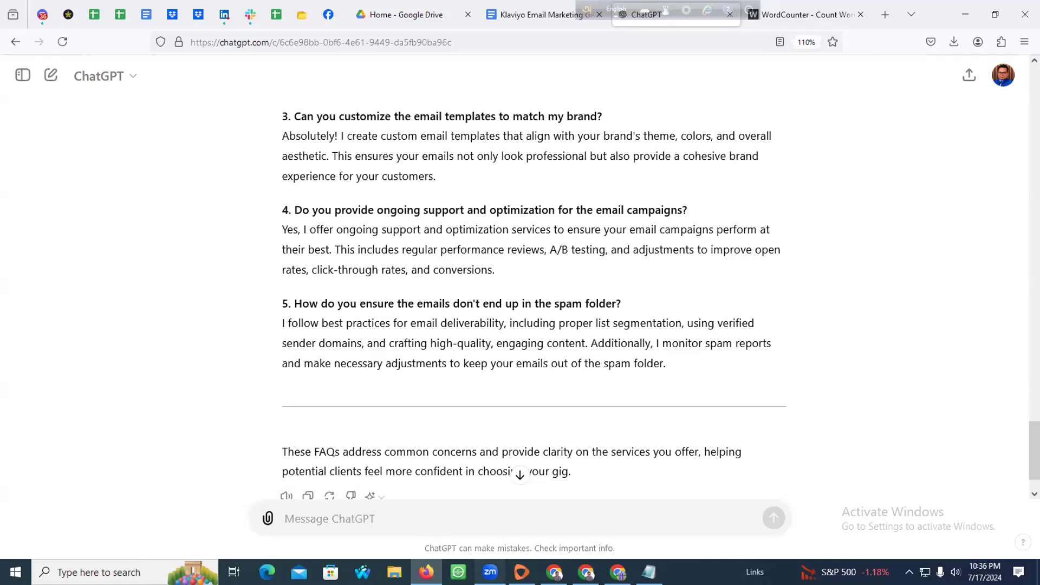
pyautogui.click(490, 573)
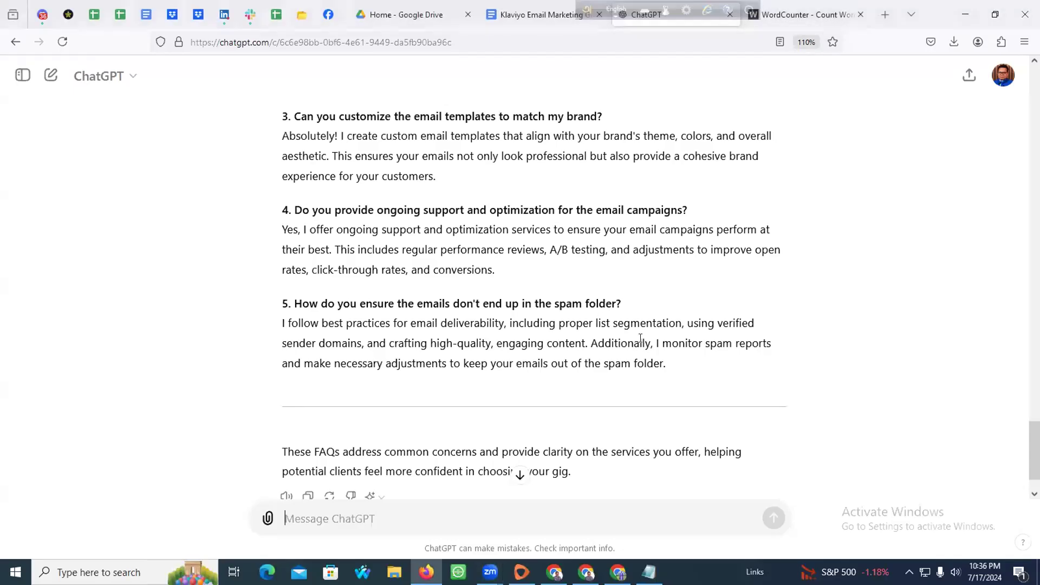
# Copy the FAQs section, from its heading through the fifth answer, and paste it over the old text in Notepad
pyautogui.scroll(5, 386, 259)
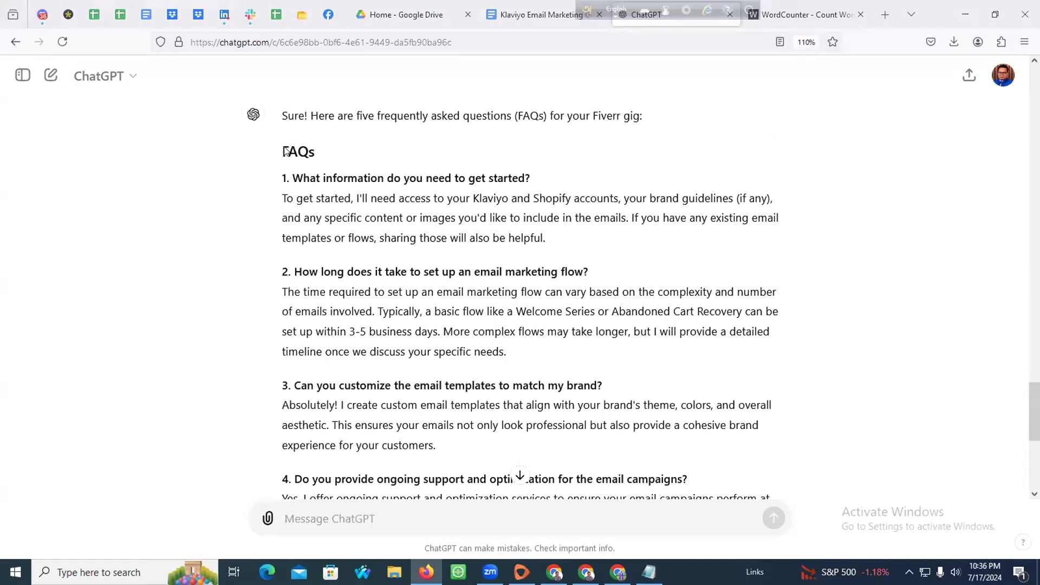
pyautogui.moveTo(282, 152); pyautogui.dragTo(698, 354)
pyautogui.rightClick(509, 155)
pyautogui.click(513, 161)
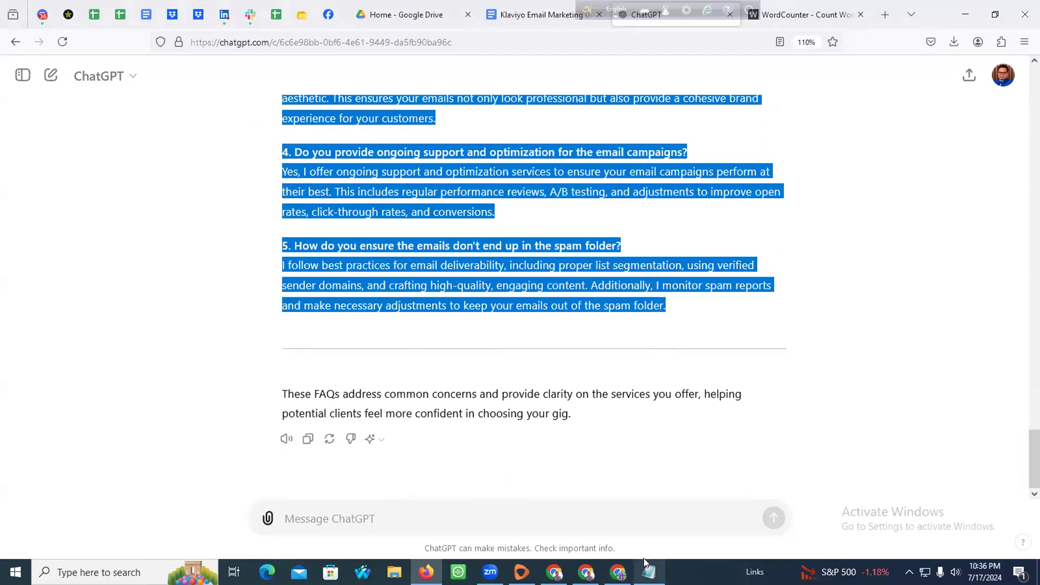
pyautogui.click(649, 572)
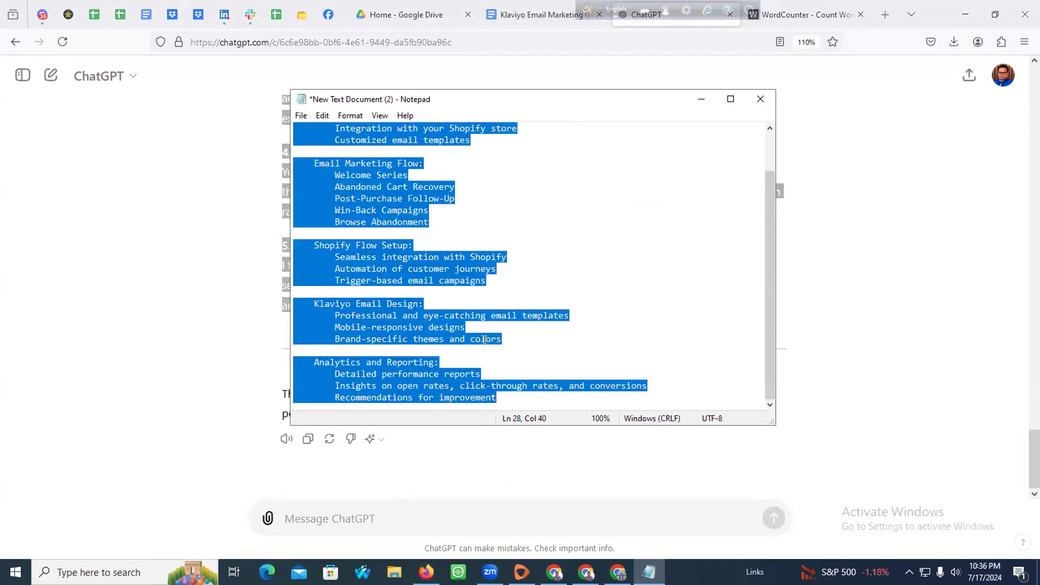
pyautogui.hotkey('ctrl', 'v')
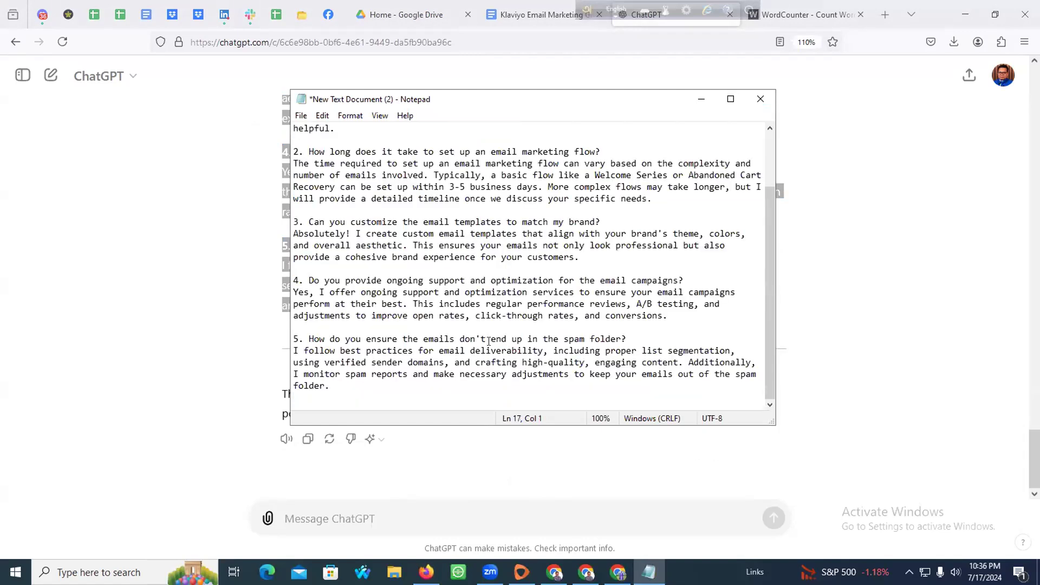
# Copy the plain FAQ text from Notepad into the Google Docs note, below a dashed separator line under the hashtags
pyautogui.hotkey('ctrl', 'a')
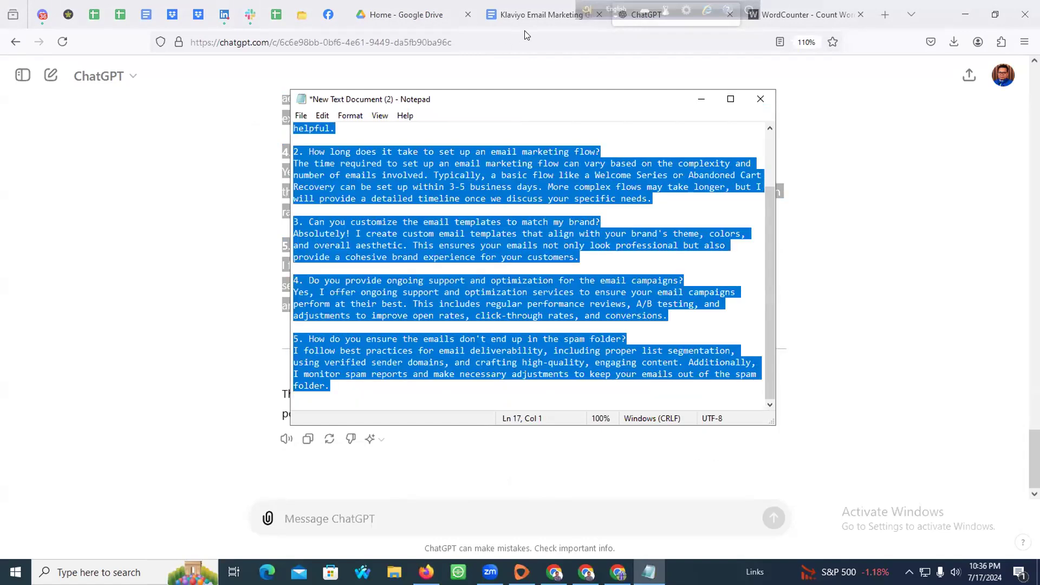
pyautogui.click(533, 15)
pyautogui.scroll(-5, 415, 267)
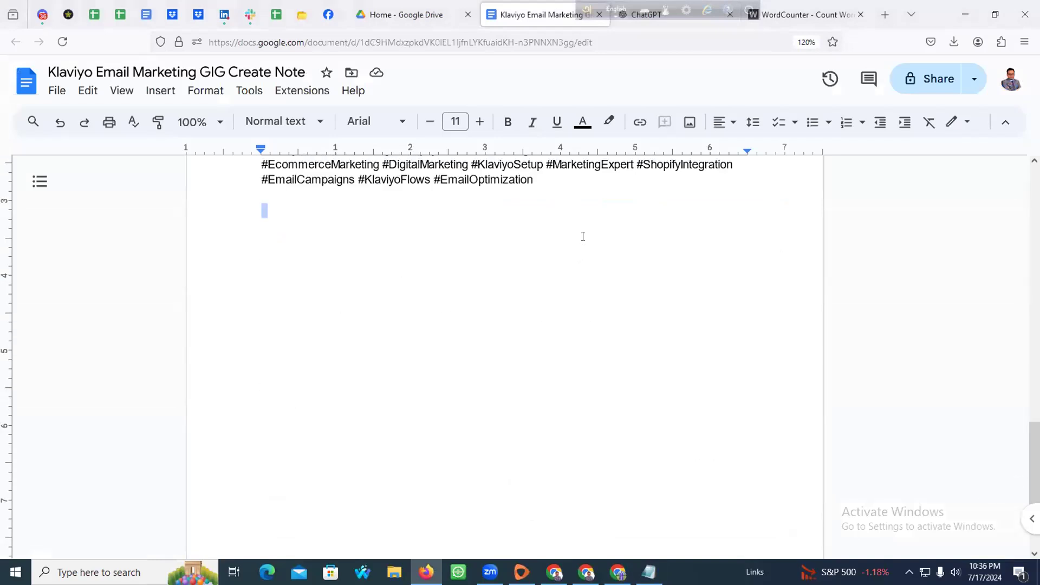
pyautogui.click(525, 236)
pyautogui.write('-')
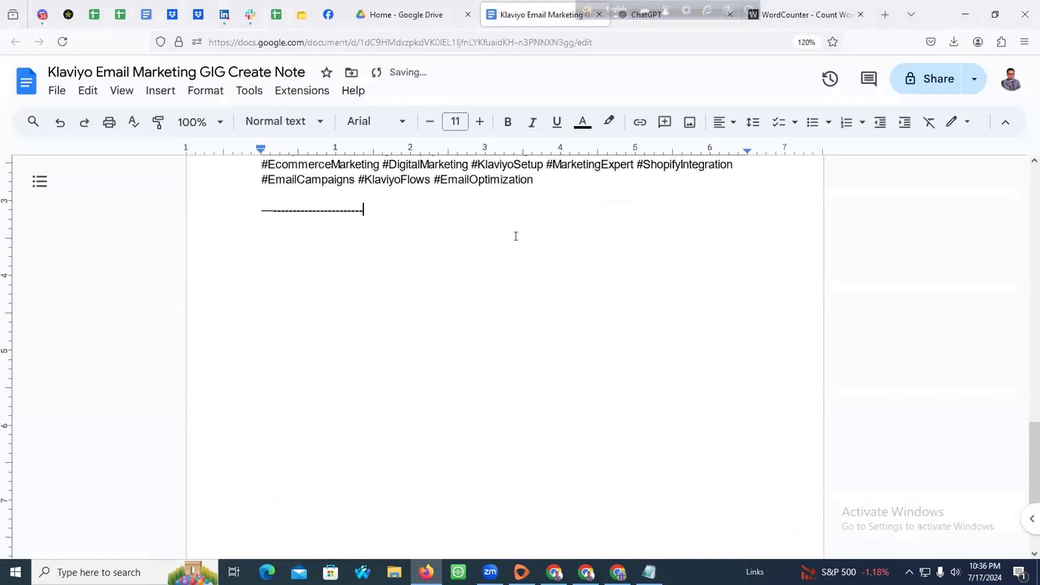
pyautogui.write('--------------------------------------------------------')
pyautogui.press('Return')
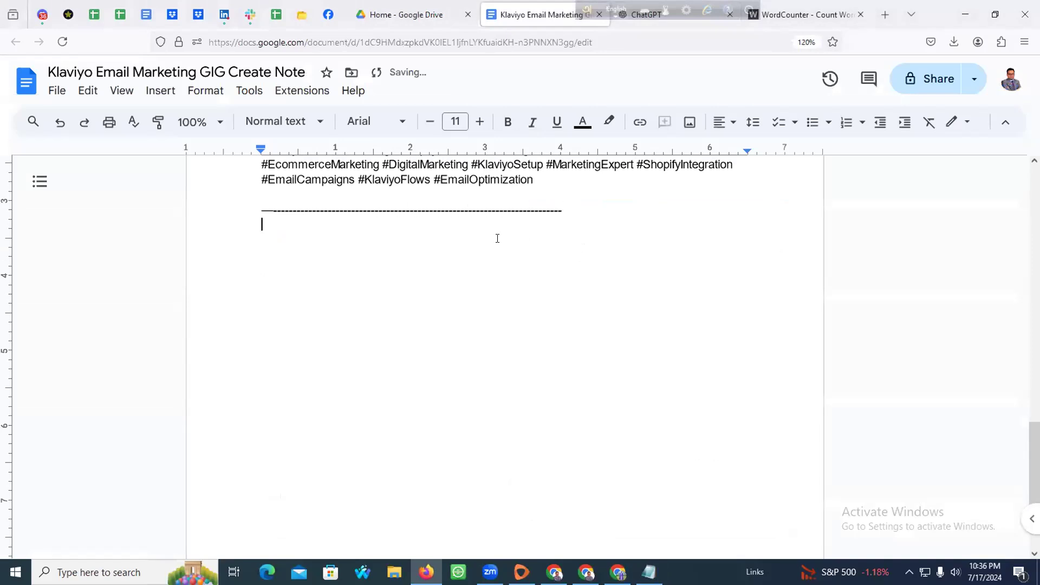
pyautogui.hotkey('ctrl', 'v')
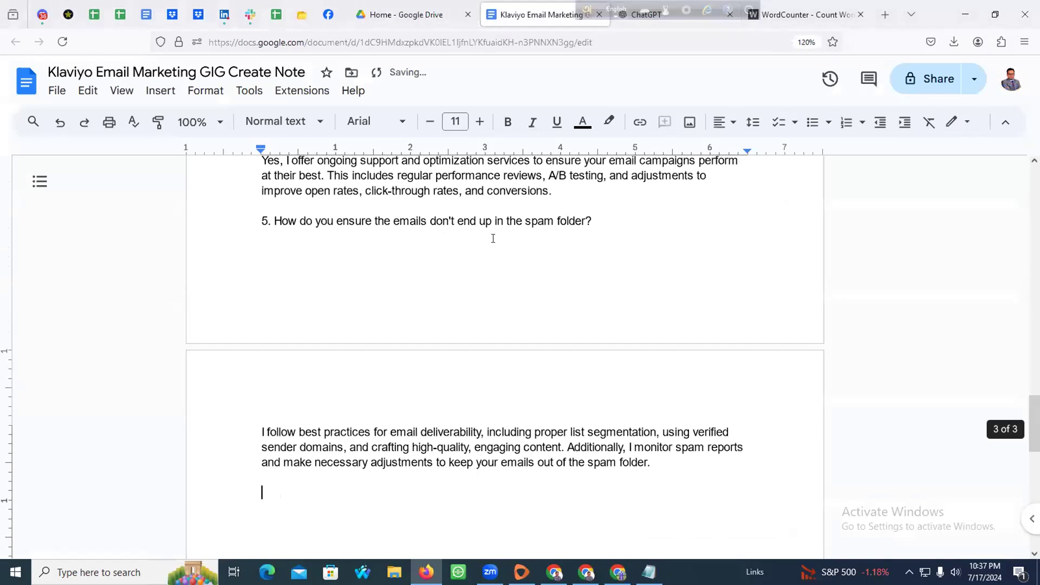
pyautogui.scroll(20, 403, 211)
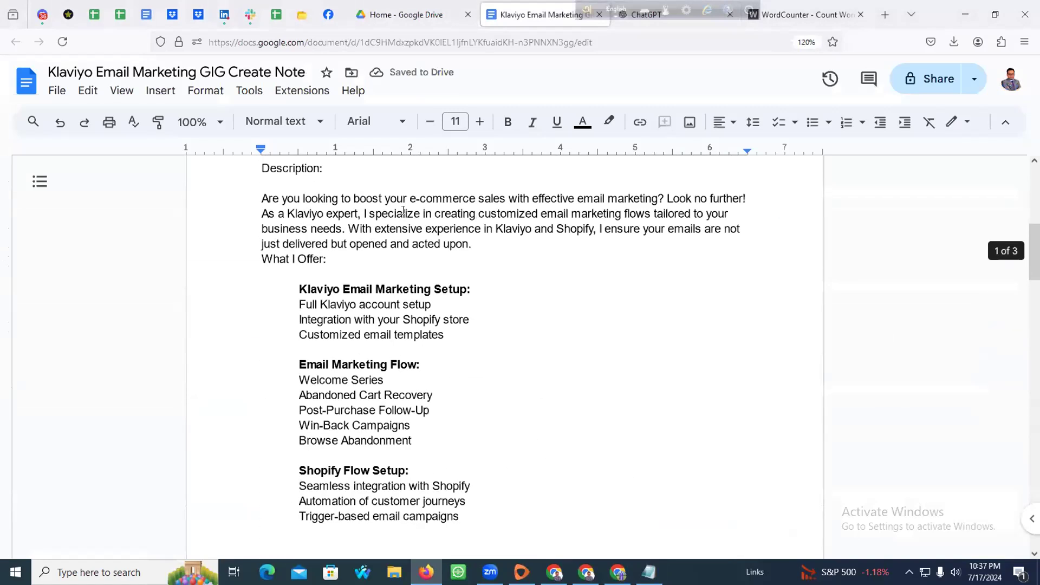
pyautogui.scroll(6, 403, 211)
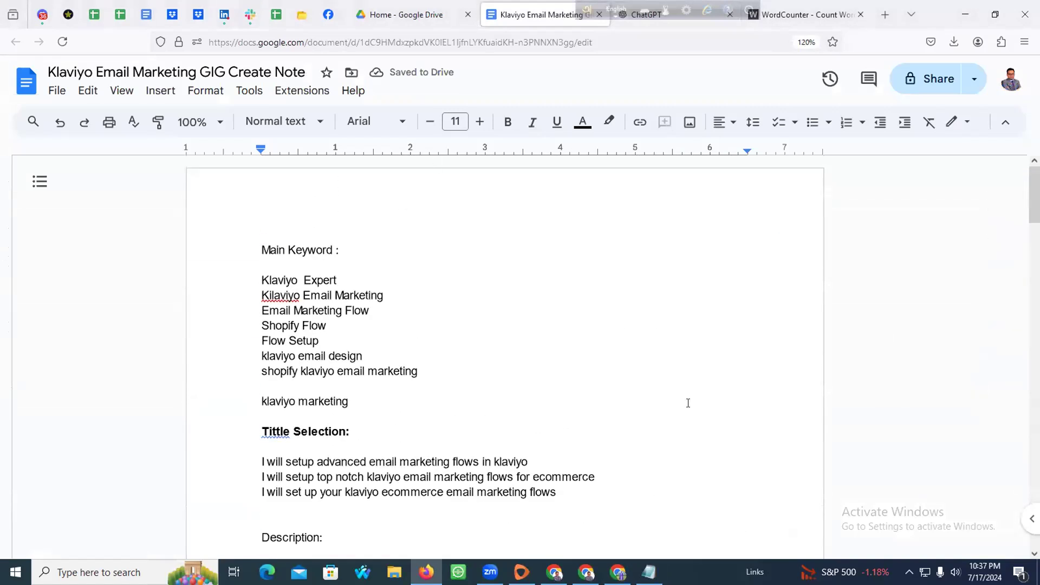
# Switch to the Chrome window and open a new window with the "Real" browser profile
pyautogui.click(618, 572)
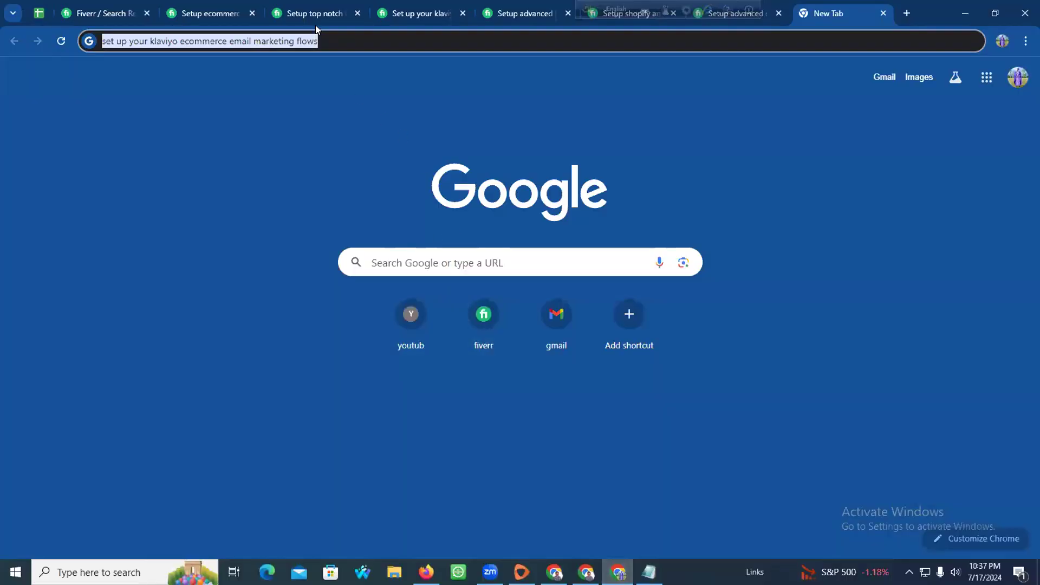
pyautogui.click(1003, 40)
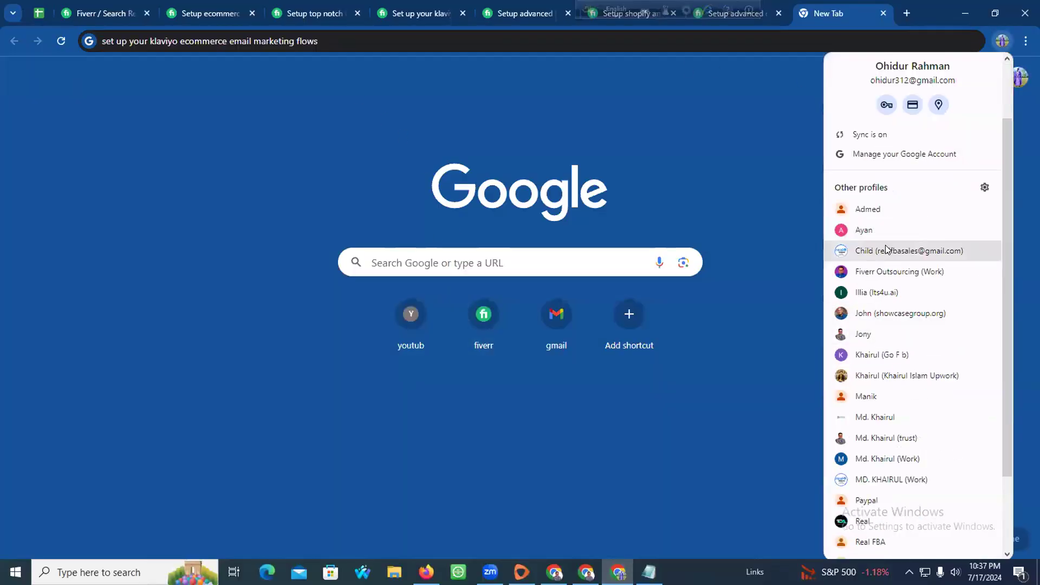
pyautogui.scroll(-2, 886, 254)
pyautogui.click(862, 420)
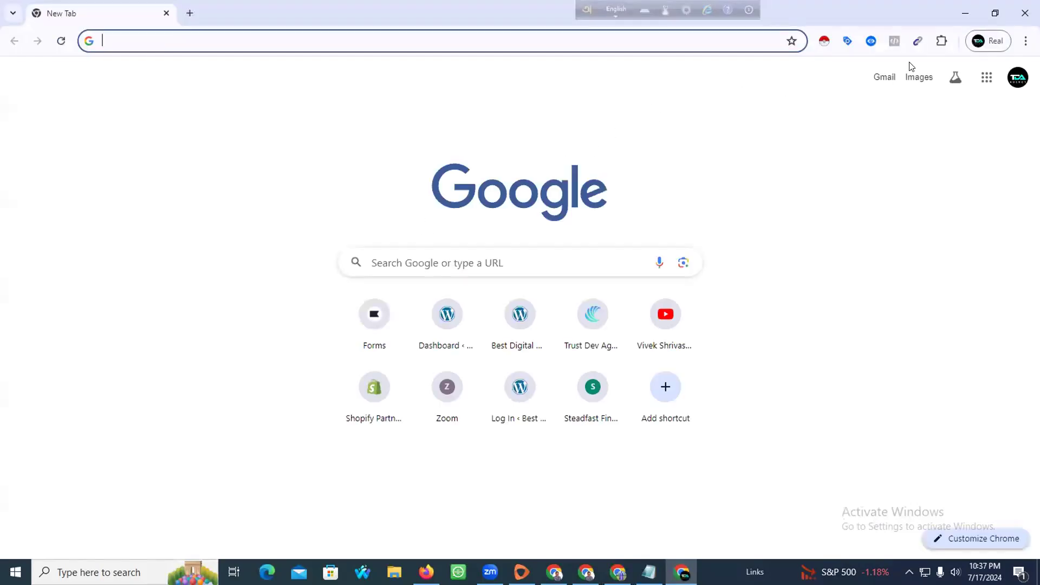
# Open the Klaviyo Forms shortcut, solve the stairs reCAPTCHA and log in with the prefilled credentials
pyautogui.click(375, 314)
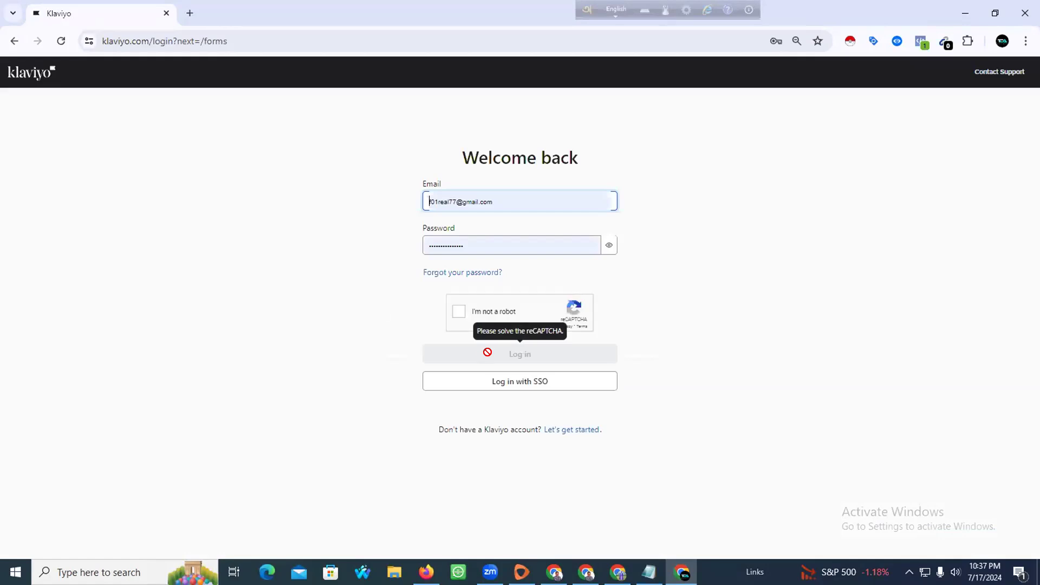
pyautogui.click(459, 313)
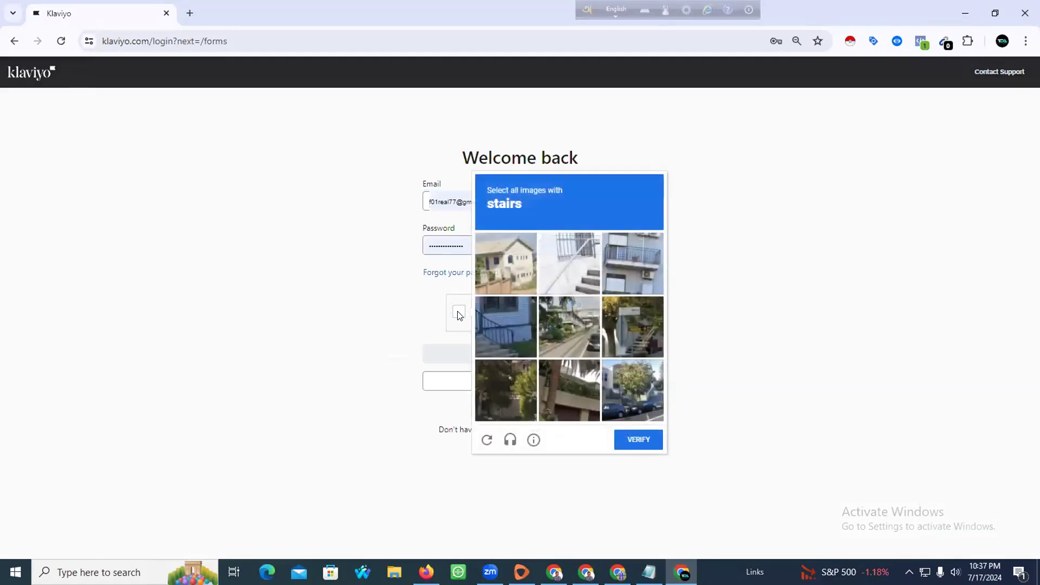
pyautogui.hotkey('ctrl', '+')
pyautogui.hotkey('ctrl', '+')
pyautogui.hotkey('ctrl', '+')
pyautogui.hotkey('ctrl', '+')
pyautogui.hotkey('ctrl', '-')
pyautogui.click(738, 348)
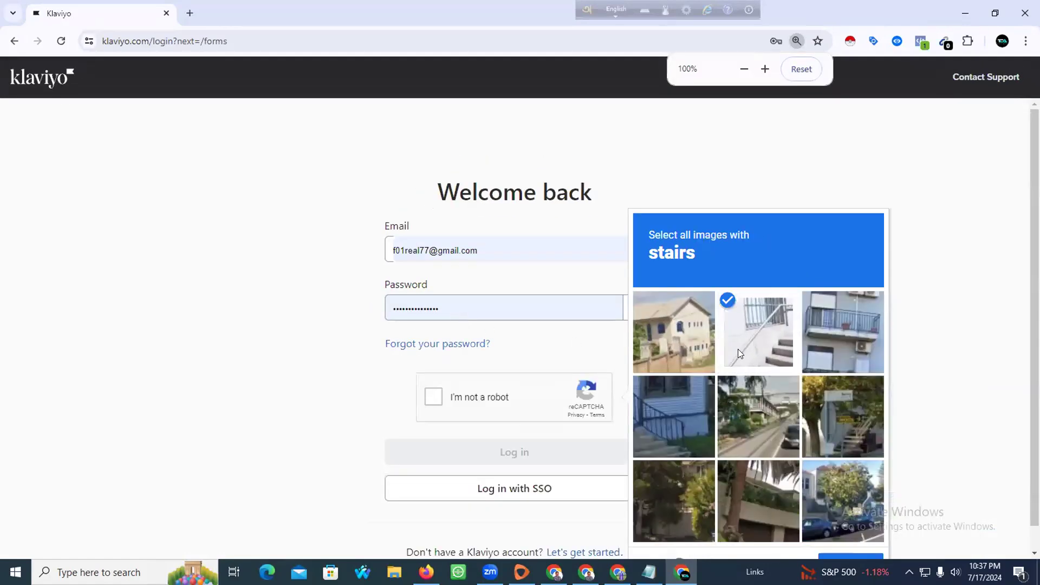
pyautogui.click(846, 408)
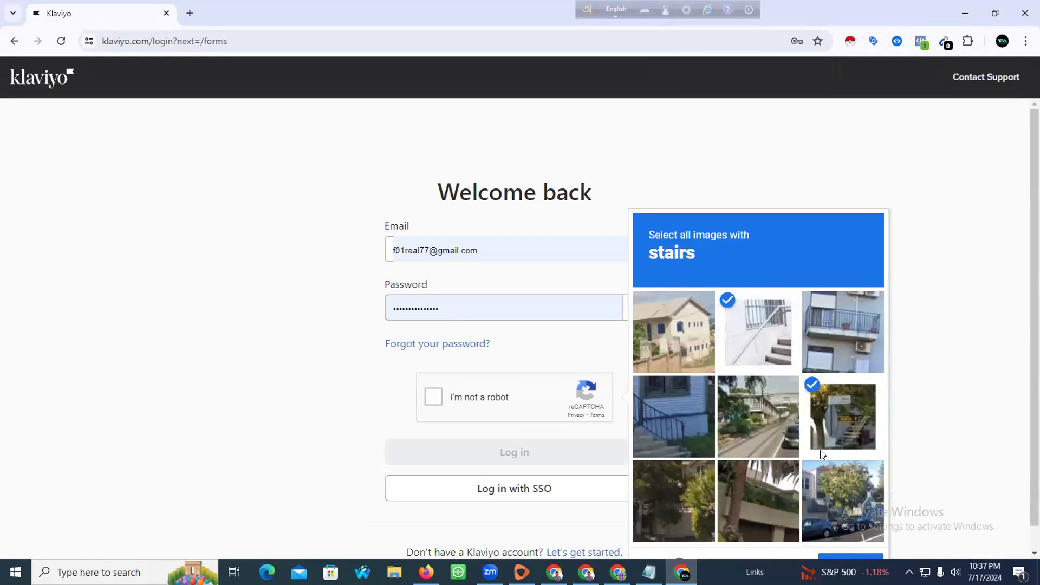
pyautogui.click(680, 434)
pyautogui.hotkey('ctrl', '-')
pyautogui.click(776, 516)
pyautogui.click(592, 415)
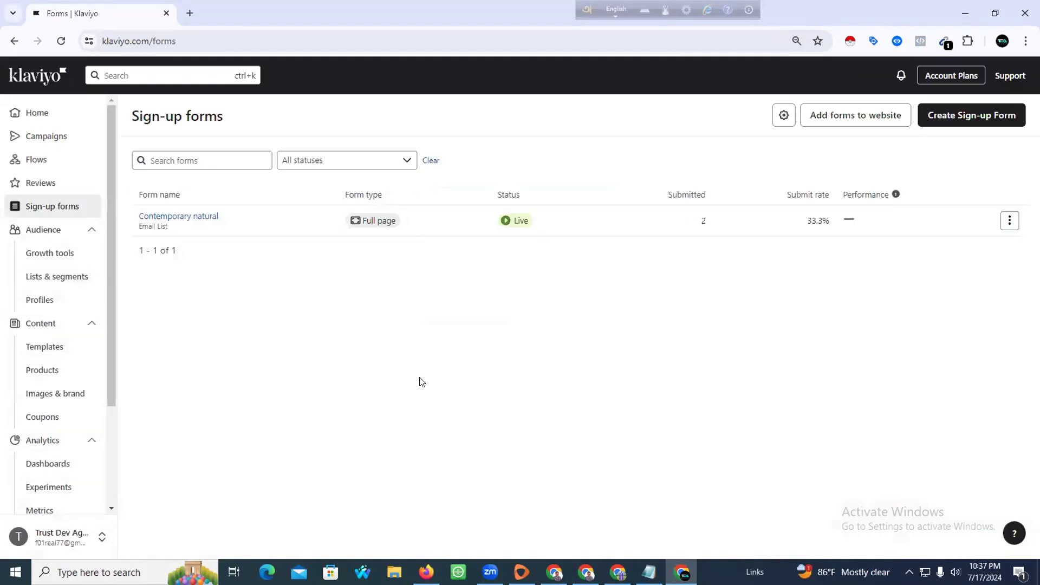
# Capture the filter row and flow list on Klaviyo's Flows page, and save the screenshot on the Desktop as PNG file 1
pyautogui.click(38, 156)
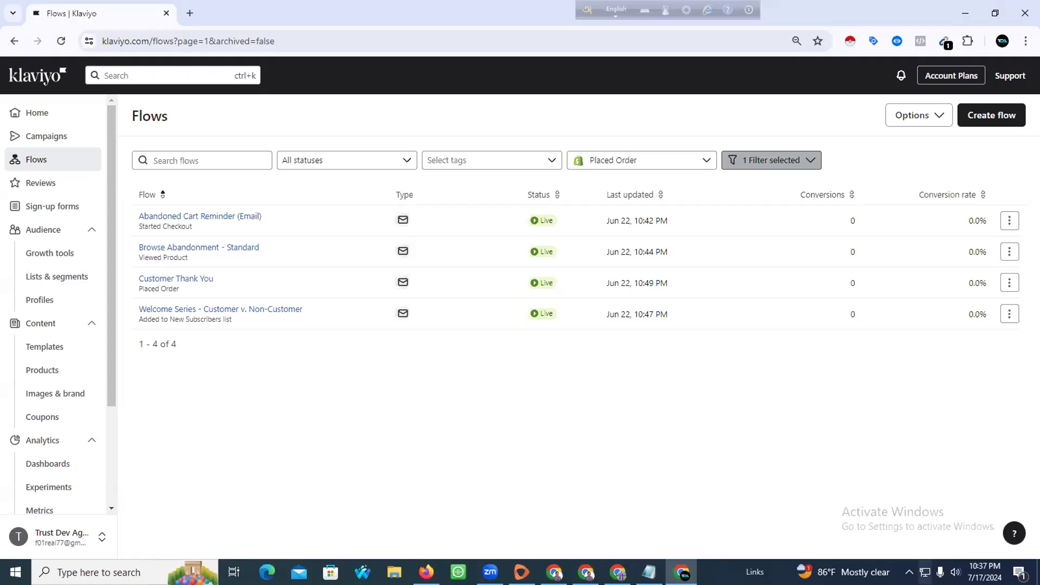
pyautogui.click(909, 572)
pyautogui.click(872, 520)
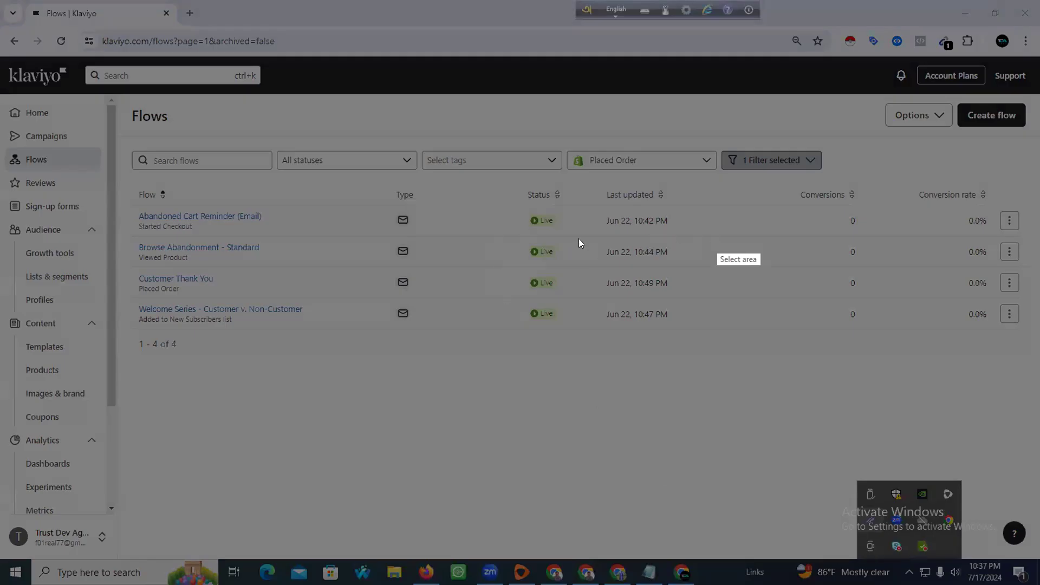
pyautogui.moveTo(117, 94)
pyautogui.mouseDown()
pyautogui.moveTo(459, 404)
pyautogui.moveTo(708, 410)
pyautogui.moveTo(840, 395)
pyautogui.moveTo(811, 379)
pyautogui.moveTo(732, 378)
pyautogui.moveTo(712, 391)
pyautogui.mouseUp()
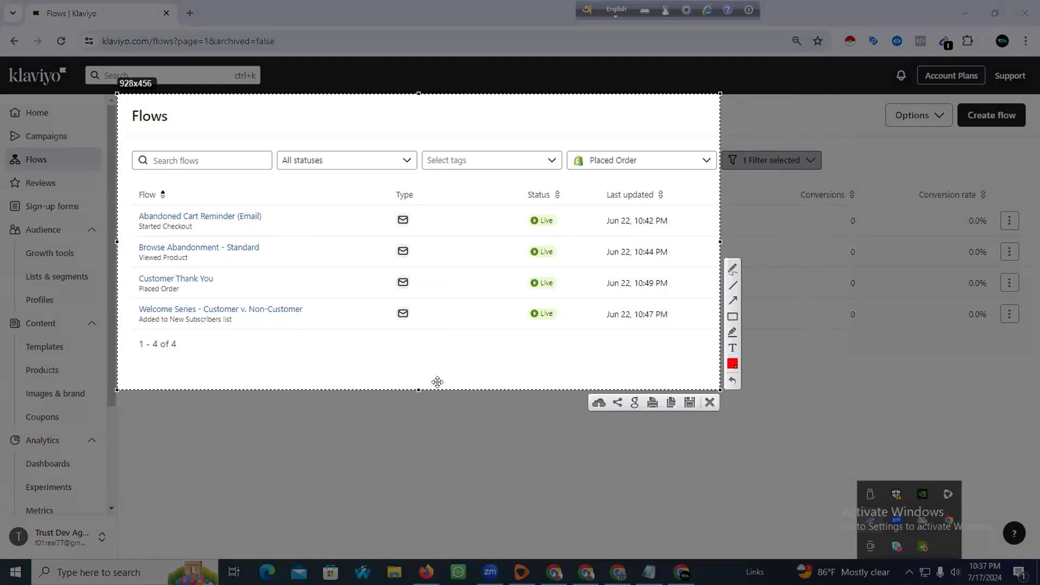
pyautogui.click(686, 403)
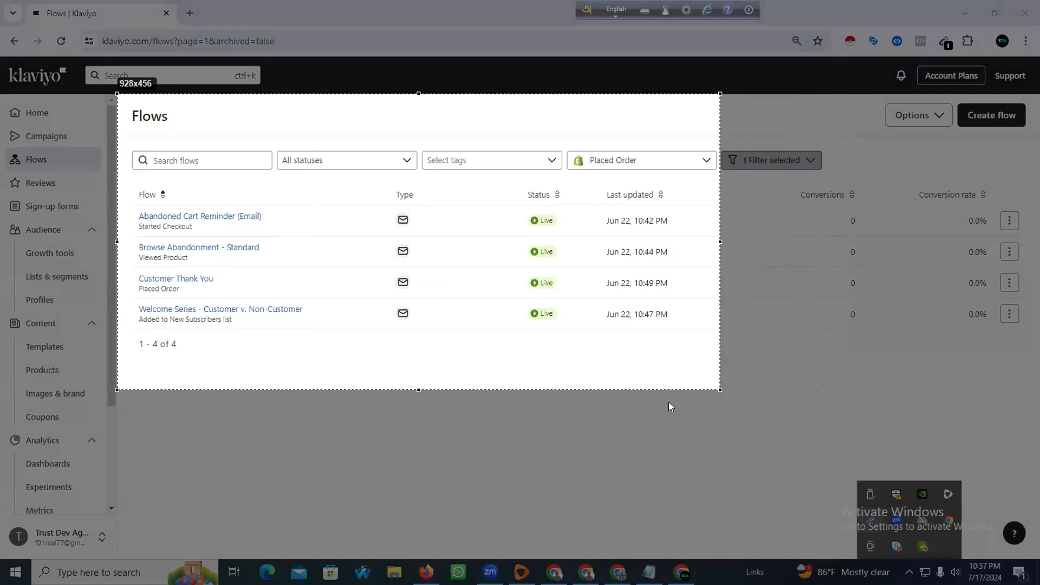
pyautogui.click(37, 103)
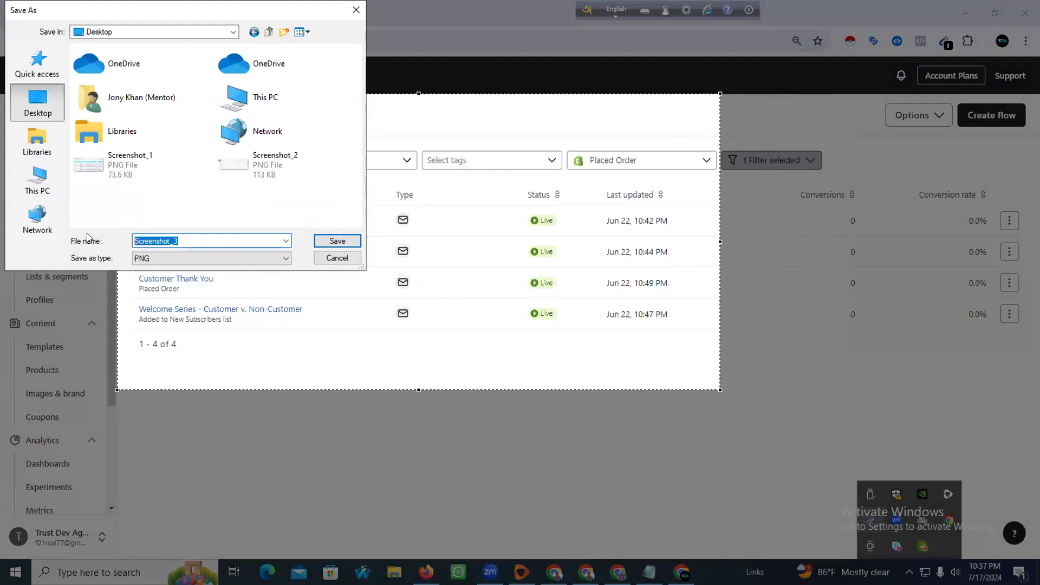
pyautogui.write('1')
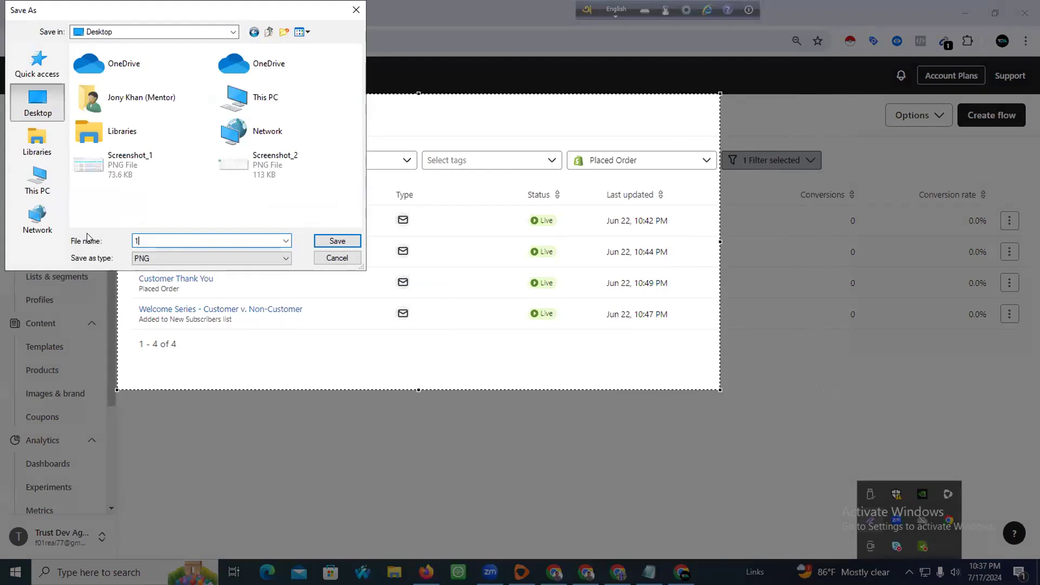
pyautogui.click(317, 244)
# Capture the form list on the Sign-up forms page and save the screenshot on the Desktop as PNG file 2
pyautogui.click(61, 206)
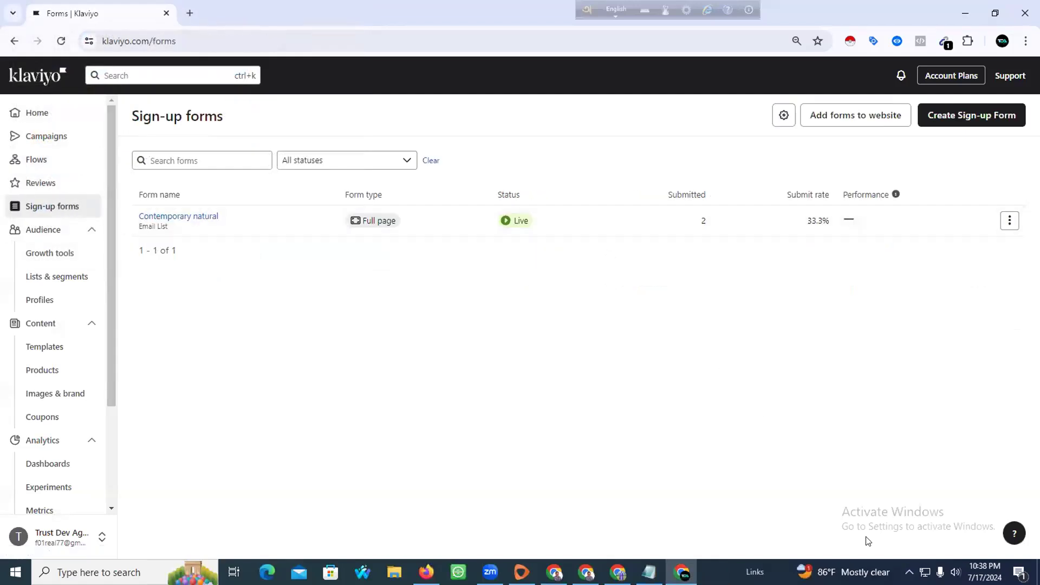
pyautogui.click(909, 572)
pyautogui.click(870, 521)
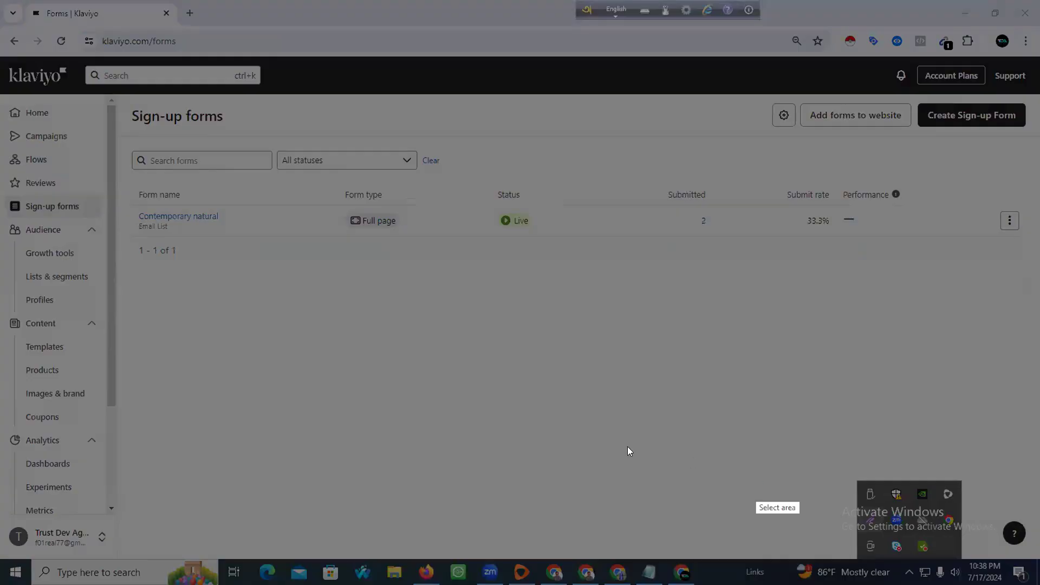
pyautogui.moveTo(123, 103); pyautogui.dragTo(1019, 314)
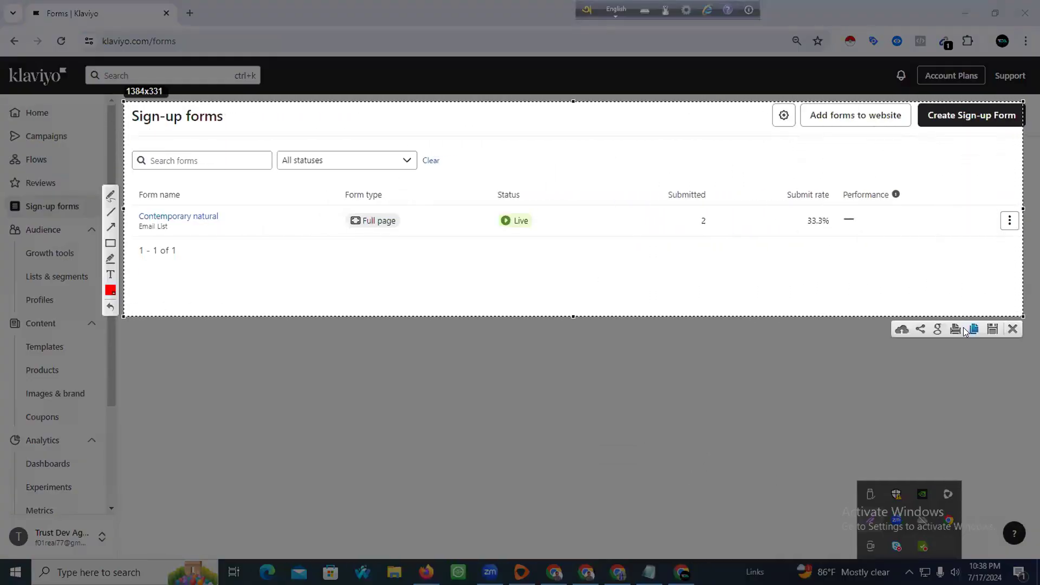
pyautogui.click(992, 329)
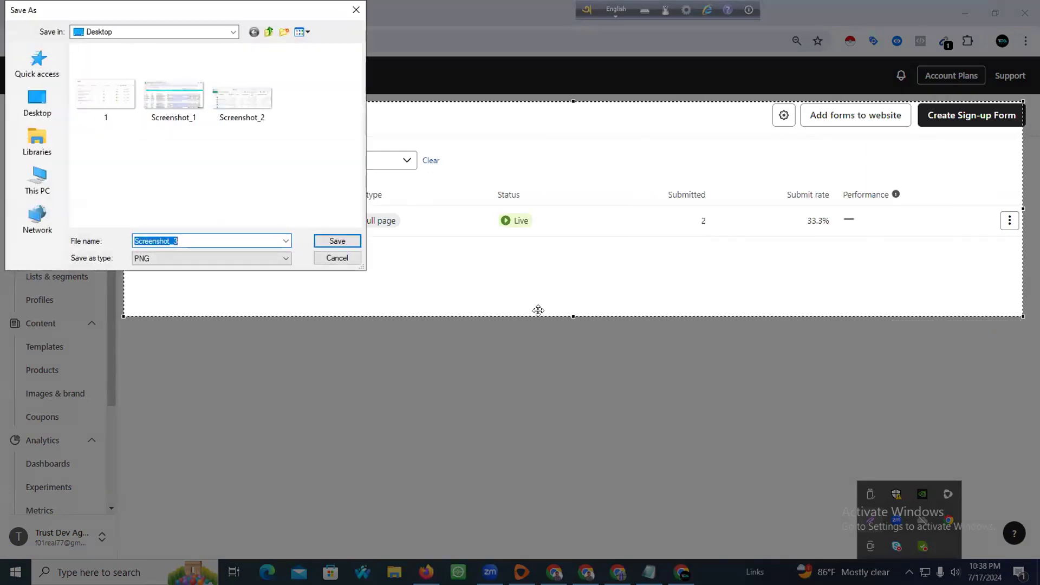
pyautogui.write('2')
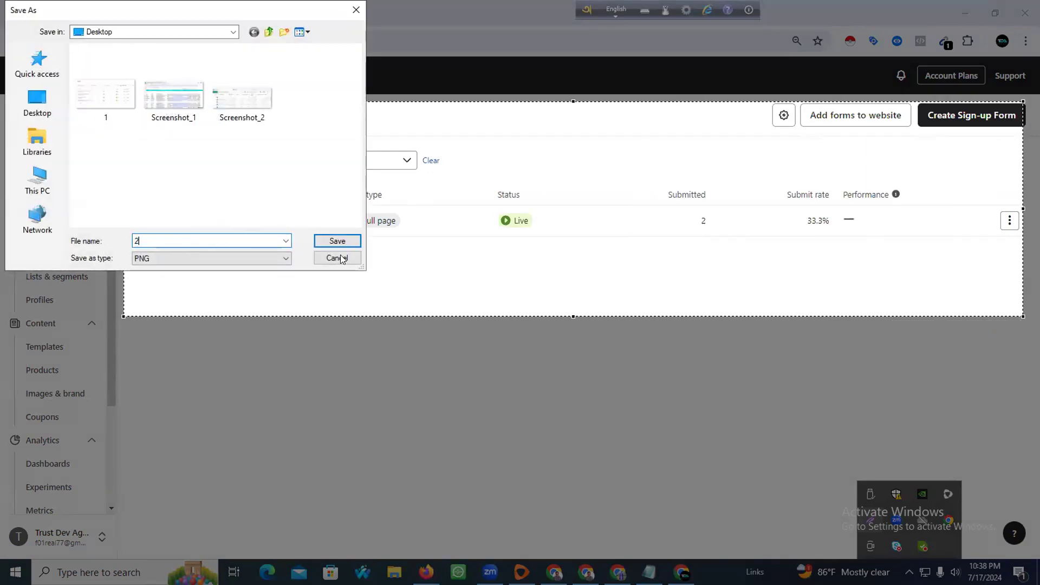
pyautogui.click(337, 241)
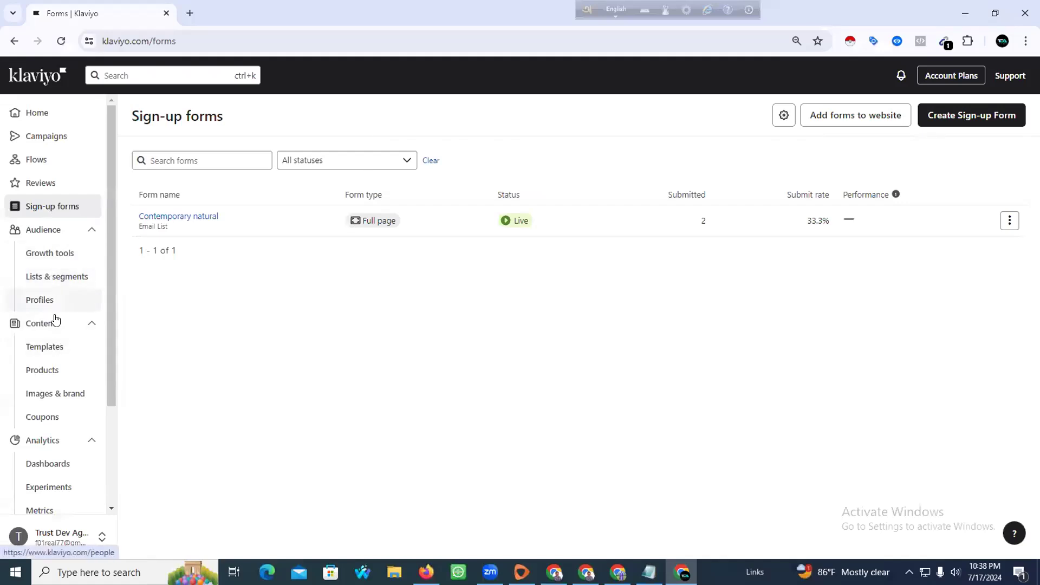
# Open the Lists & Segments page and select its heading and table as the screenshot area
pyautogui.click(69, 275)
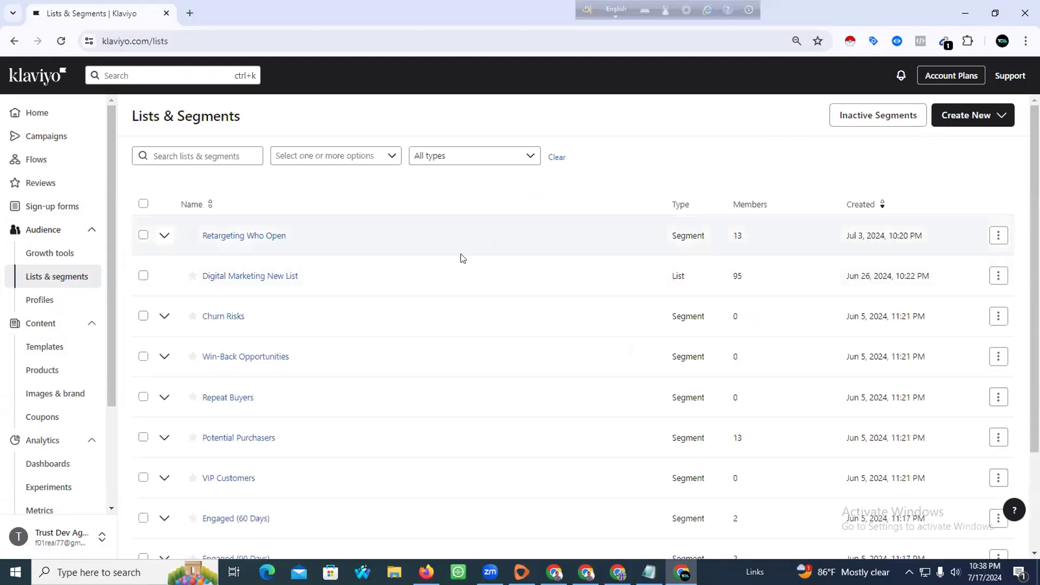
pyautogui.scroll(-3, 449, 263)
pyautogui.scroll(3, 428, 270)
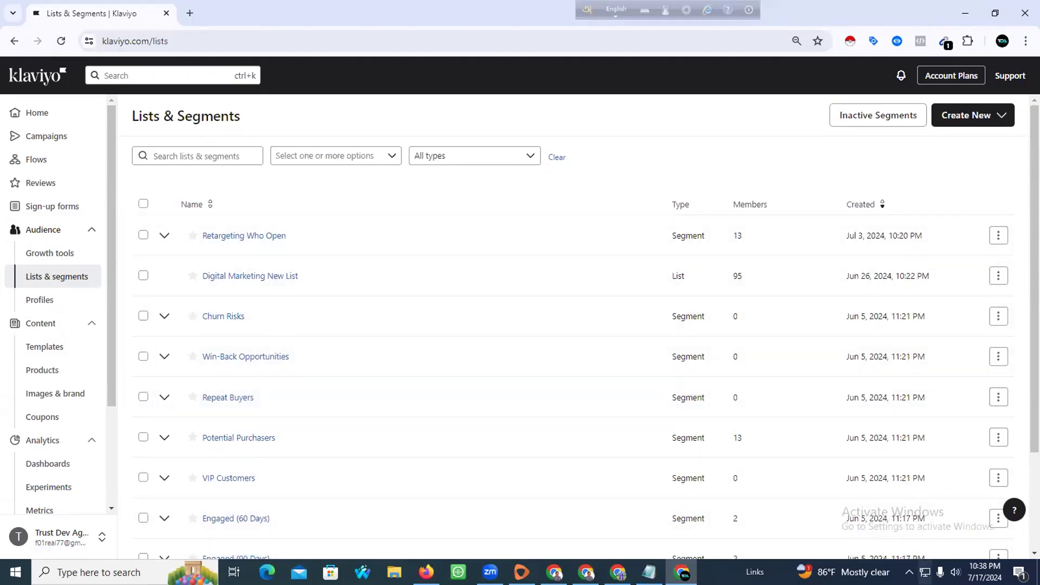
pyautogui.click(910, 572)
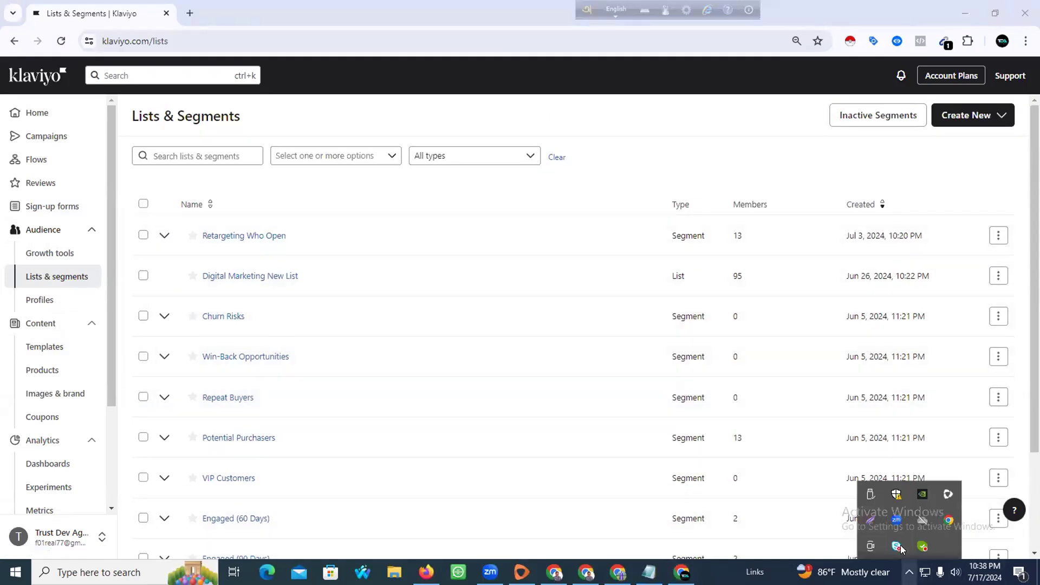
pyautogui.click(870, 520)
pyautogui.moveTo(108, 101)
pyautogui.mouseDown()
pyautogui.moveTo(256, 321)
pyautogui.moveTo(810, 546)
pyautogui.moveTo(1027, 547)
pyautogui.moveTo(1017, 526)
pyautogui.mouseUp()
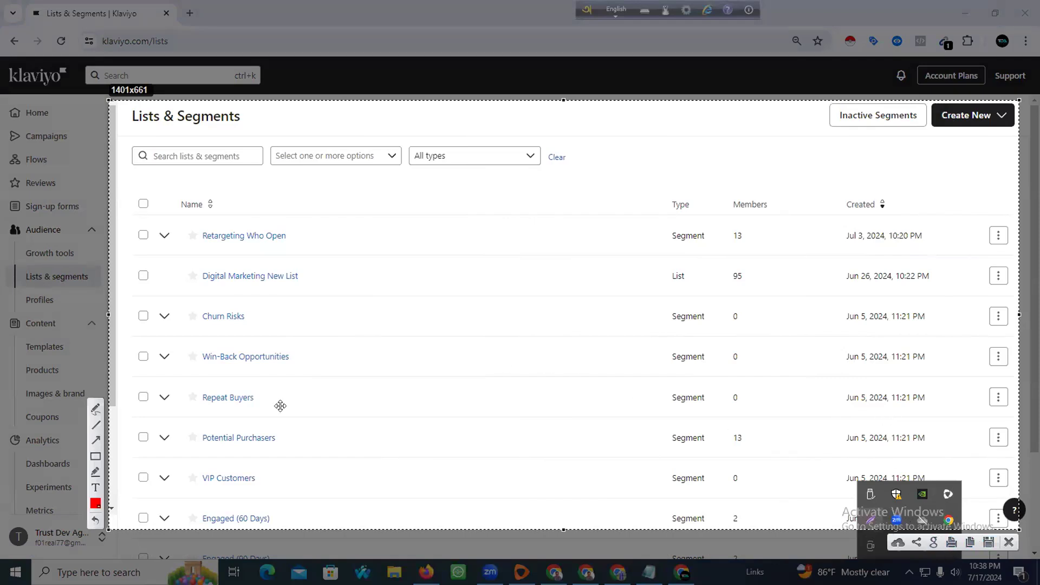
# Outline the table header and the first two rows with a red rectangle, and save the screenshot as 3
pyautogui.moveTo(167, 180)
pyautogui.mouseDown()
pyautogui.moveTo(286, 291)
pyautogui.moveTo(737, 304)
pyautogui.moveTo(970, 288)
pyautogui.mouseUp()
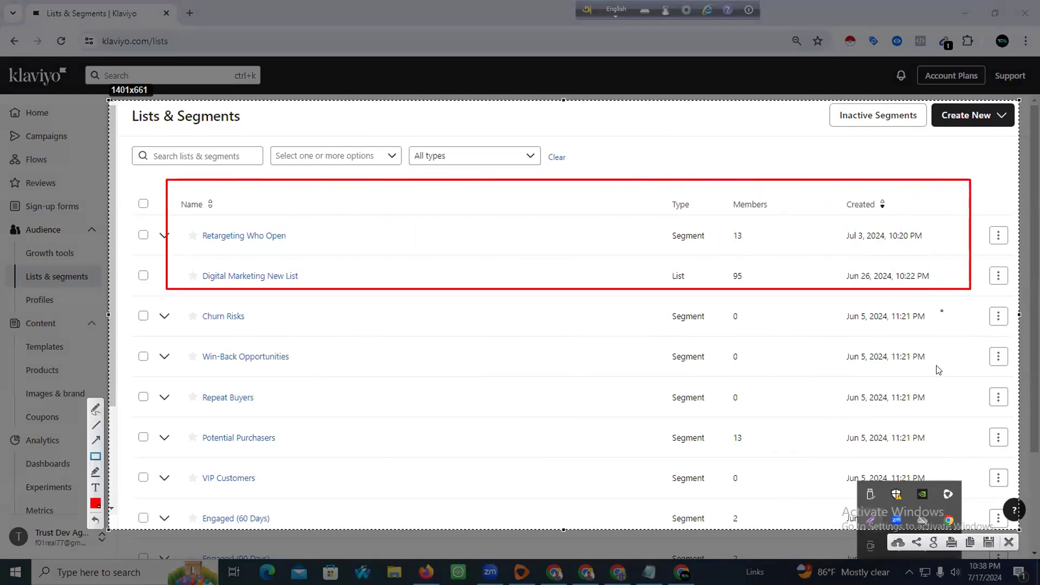
pyautogui.click(987, 544)
pyautogui.click(182, 237)
pyautogui.hotkey('ctrl', 'a')
pyautogui.write('3')
pyautogui.click(337, 241)
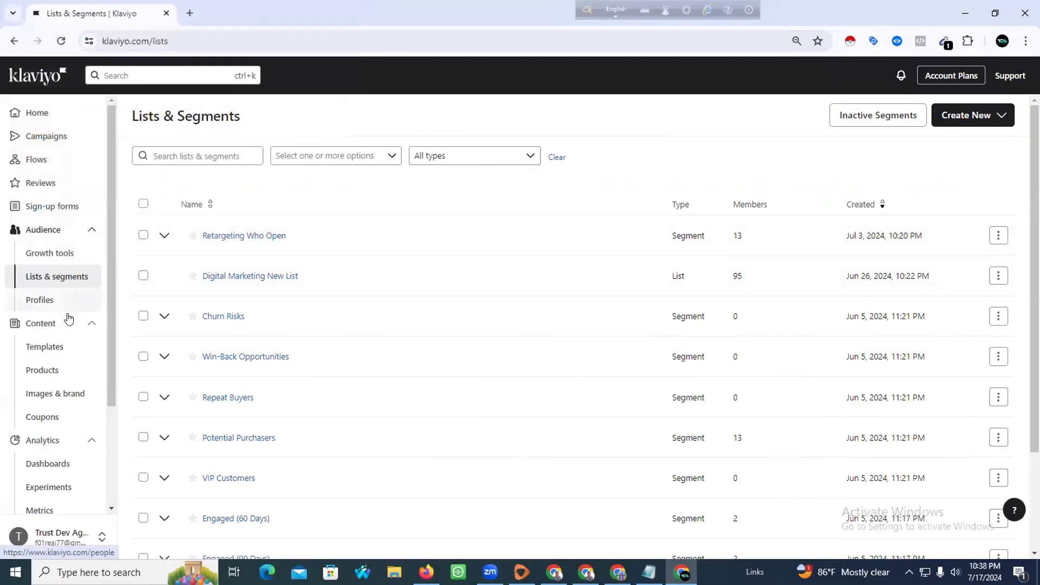
# Capture the two "Empowering Your Digital Success" email designs among the saved templates, and save the screenshot as 4
pyautogui.click(63, 347)
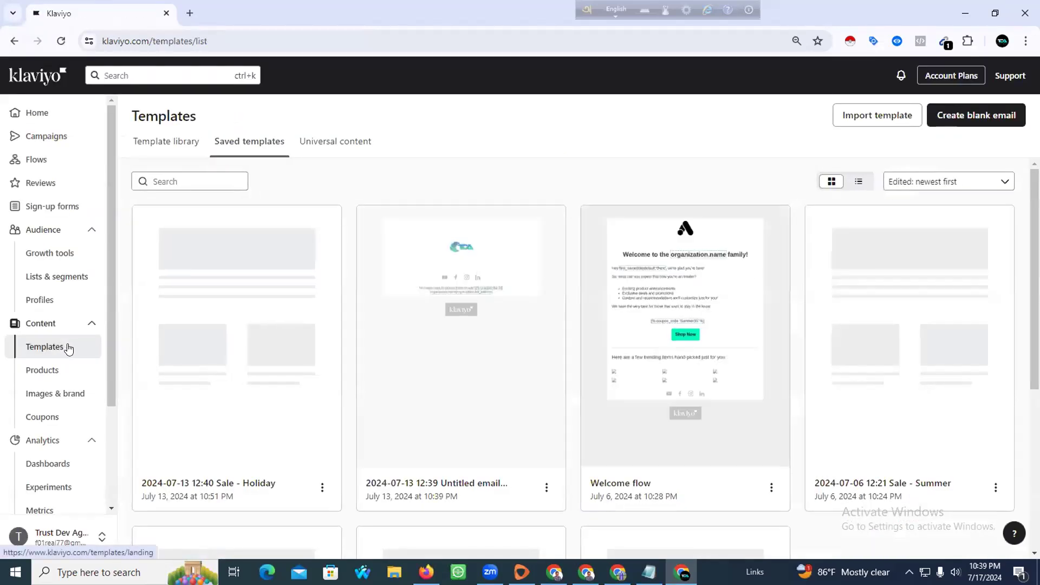
pyautogui.scroll(-5, 292, 382)
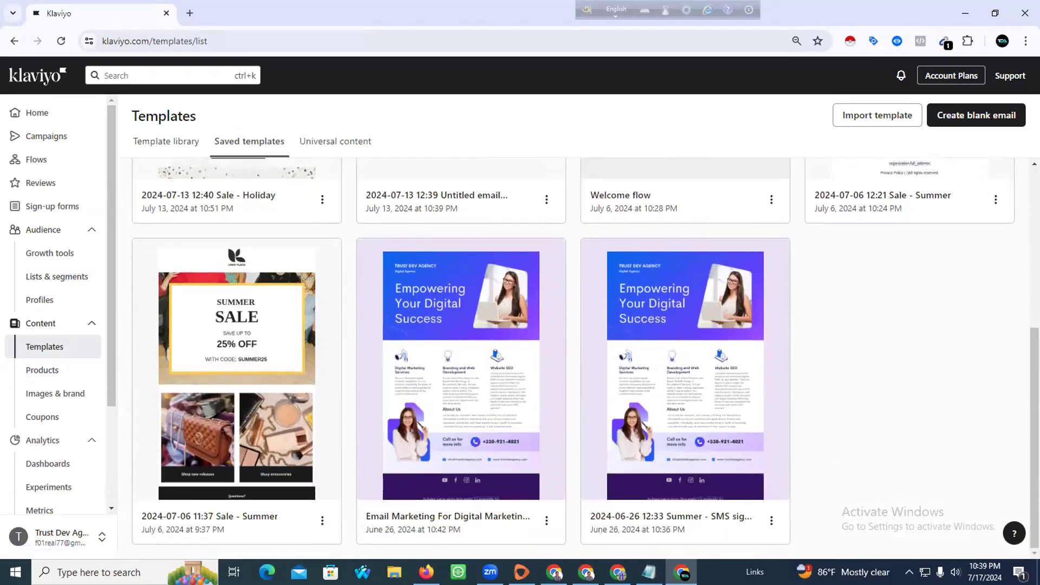
pyautogui.click(909, 573)
pyautogui.click(869, 521)
pyautogui.moveTo(352, 228)
pyautogui.mouseDown()
pyautogui.moveTo(404, 304)
pyautogui.moveTo(806, 534)
pyautogui.moveTo(780, 539)
pyautogui.mouseUp()
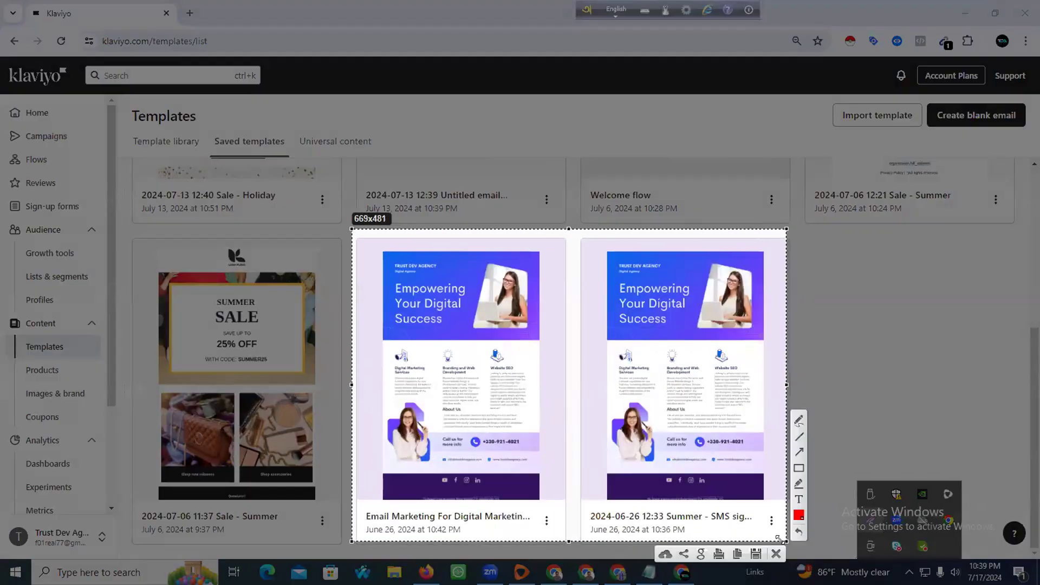
pyautogui.click(754, 553)
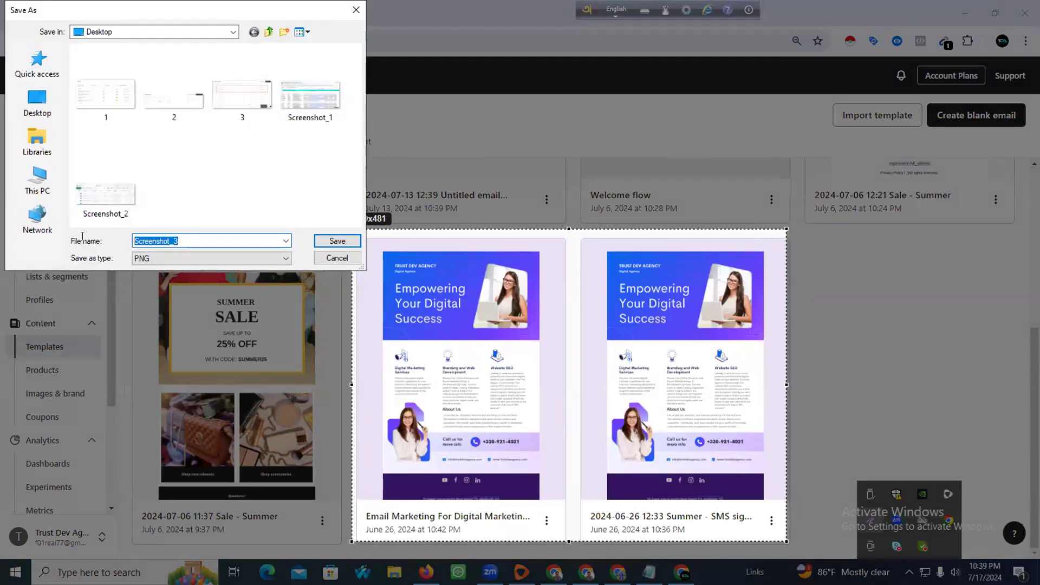
pyautogui.write('4')
pyautogui.click(320, 245)
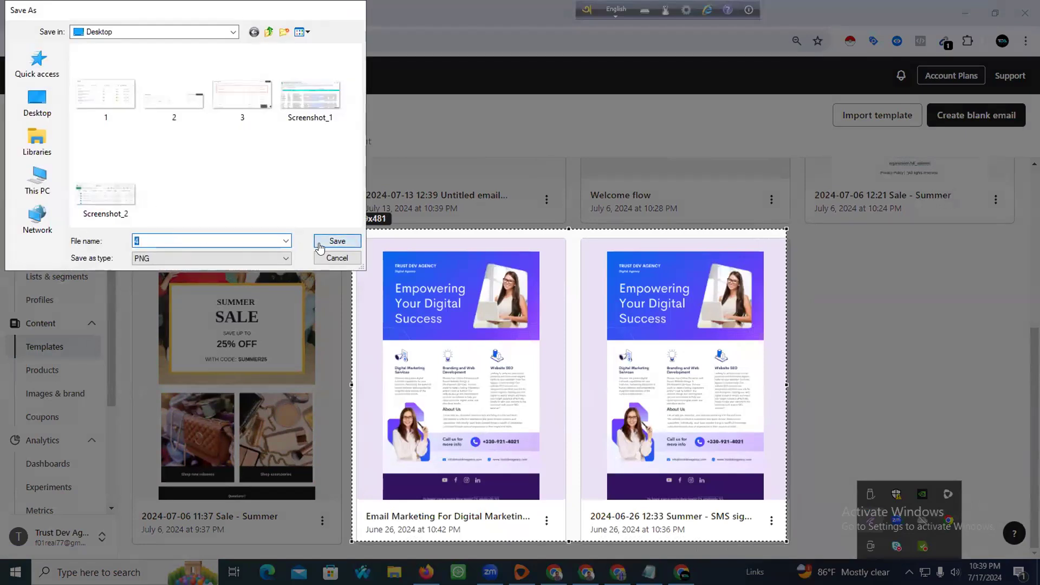
# Open the Coupons page and select its heading and the whole Shopify coupon table as the screenshot area
pyautogui.scroll(-3, 78, 239)
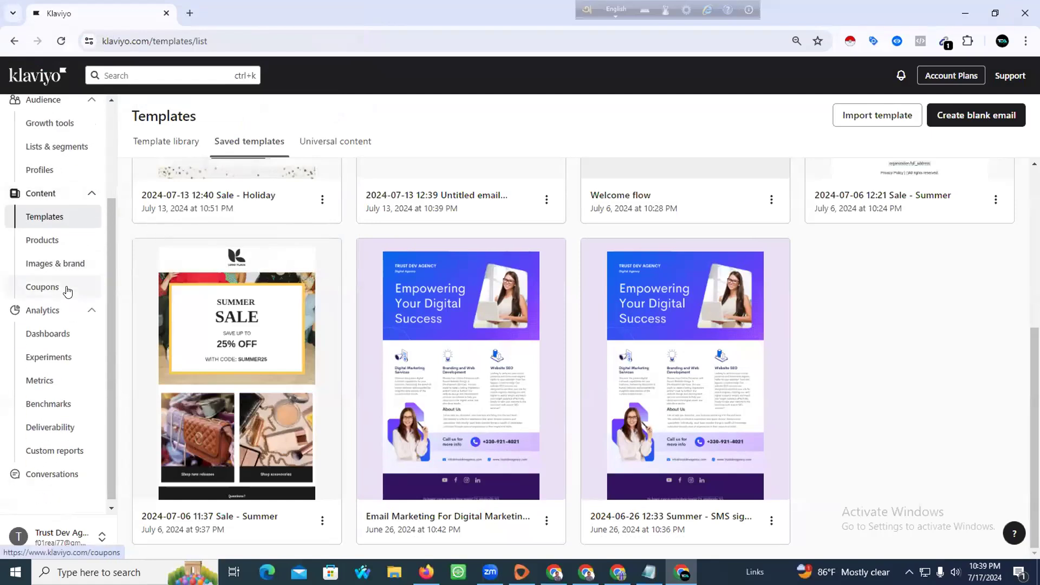
pyautogui.click(68, 292)
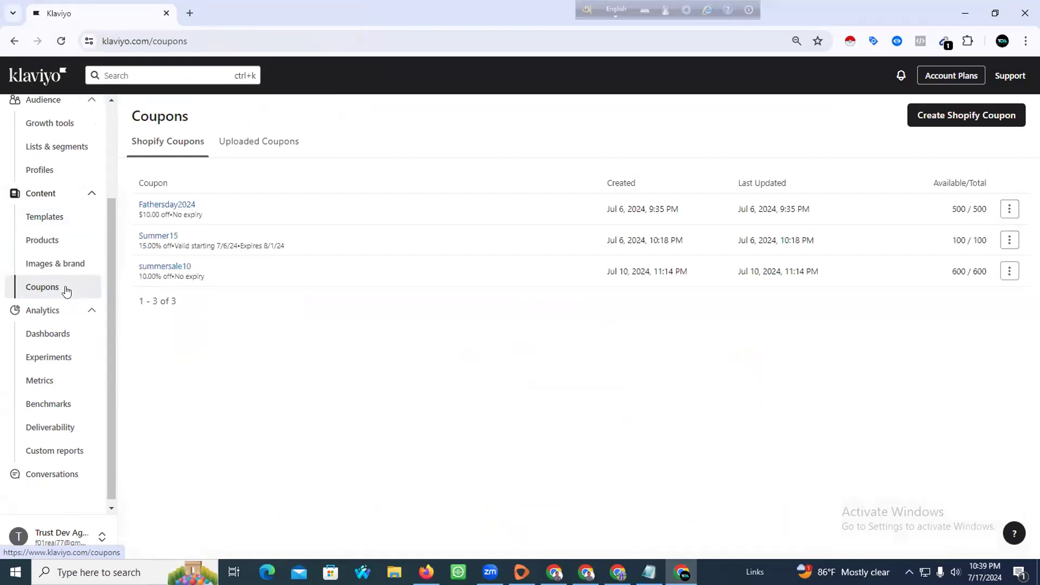
pyautogui.click(909, 572)
pyautogui.click(897, 520)
pyautogui.moveTo(124, 96)
pyautogui.mouseDown()
pyautogui.moveTo(766, 413)
pyautogui.moveTo(1038, 372)
pyautogui.mouseUp()
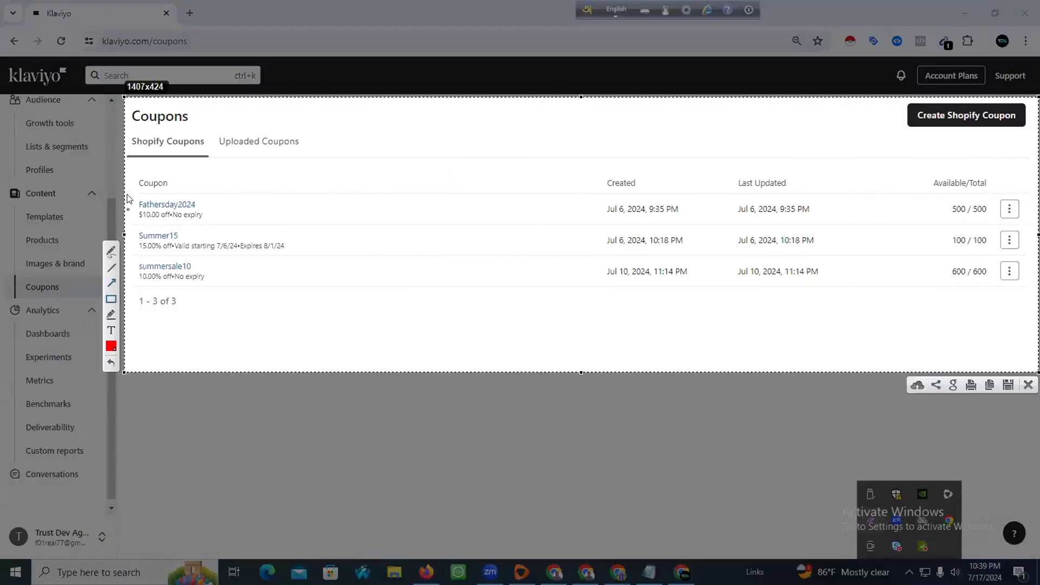
# Outline the coupon names and the Available/Total column with red rectangles, and save the screenshot as 5
pyautogui.moveTo(132, 175)
pyautogui.mouseDown()
pyautogui.moveTo(189, 274)
pyautogui.moveTo(324, 314)
pyautogui.mouseUp()
pyautogui.moveTo(878, 144)
pyautogui.mouseDown()
pyautogui.moveTo(931, 277)
pyautogui.moveTo(1029, 290)
pyautogui.mouseUp()
pyautogui.click(1006, 385)
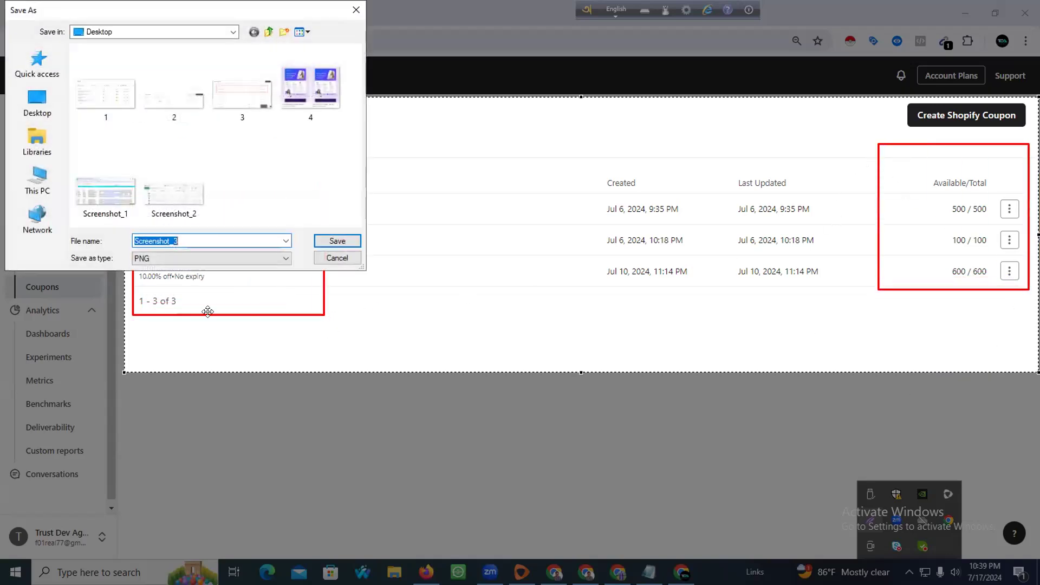
pyautogui.write('5')
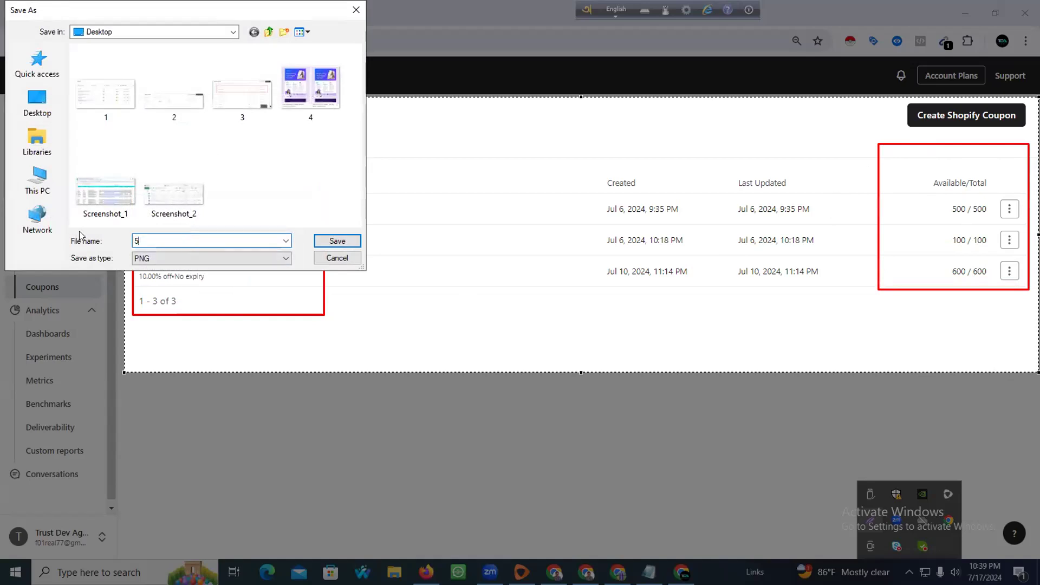
pyautogui.click(327, 242)
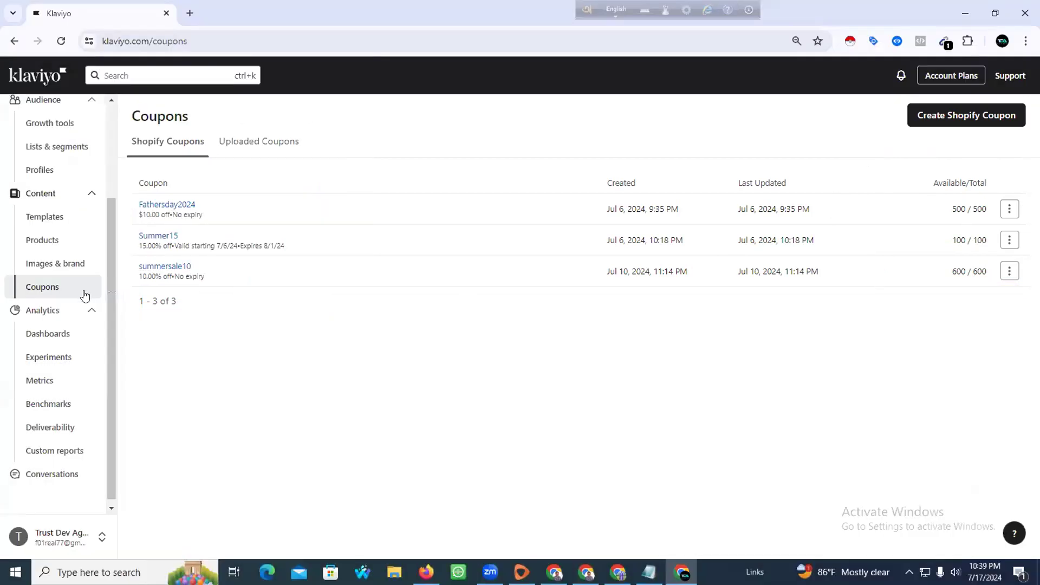
# Collapse the Analytics section of Klaviyo's navigation
pyautogui.click(63, 312)
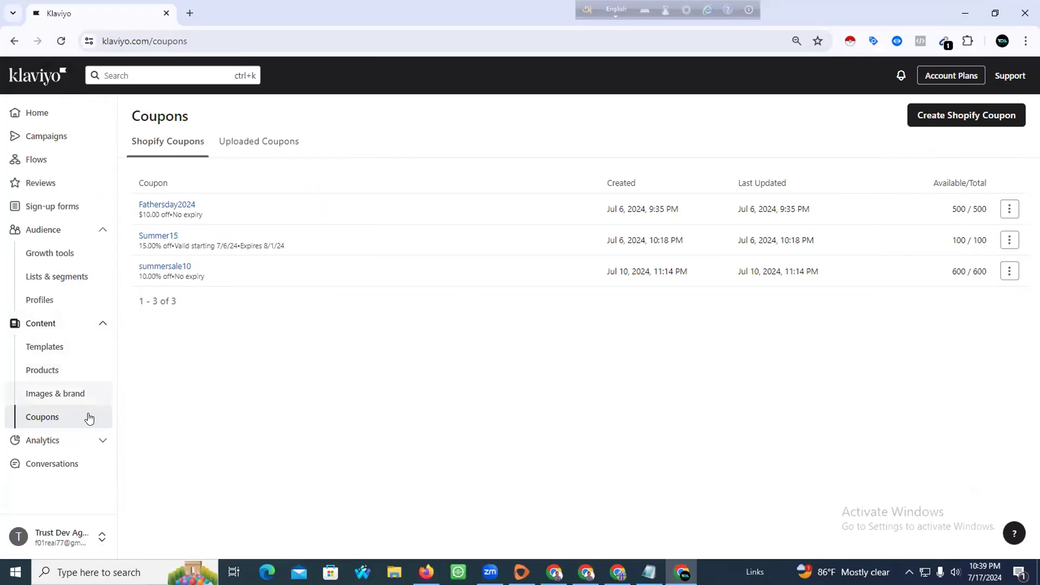
# Open the Dashboards page under Analytics and look through the remaining Analytics entries for screenshot material
pyautogui.click(101, 442)
pyautogui.click(65, 465)
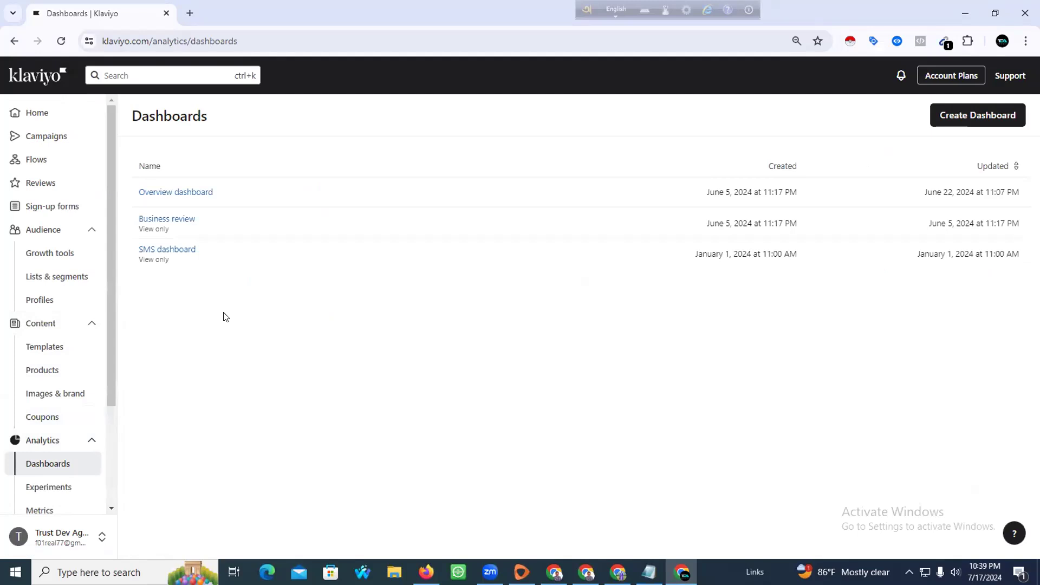
pyautogui.scroll(-3, 49, 330)
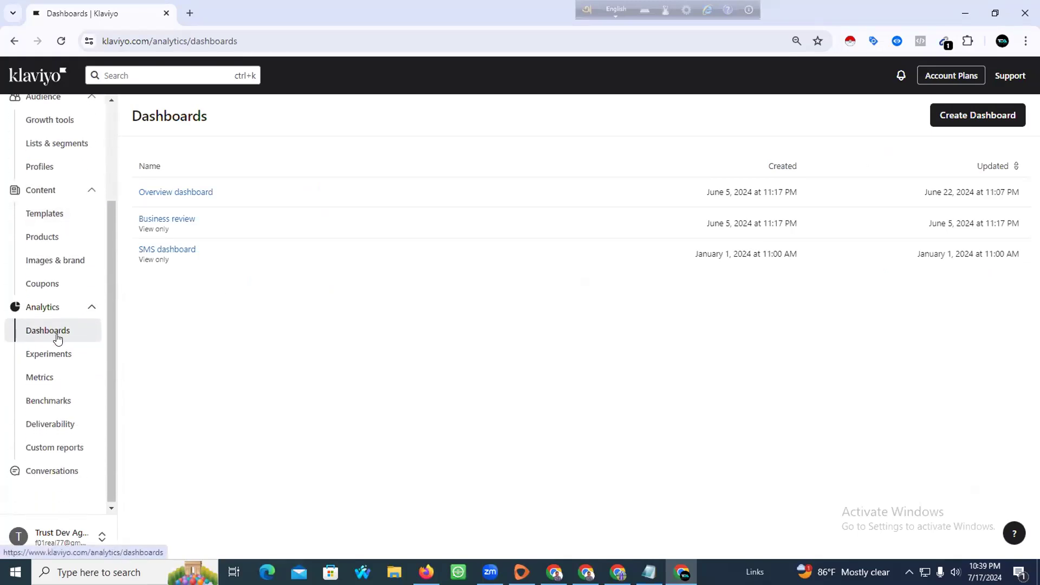
pyautogui.scroll(3, 52, 399)
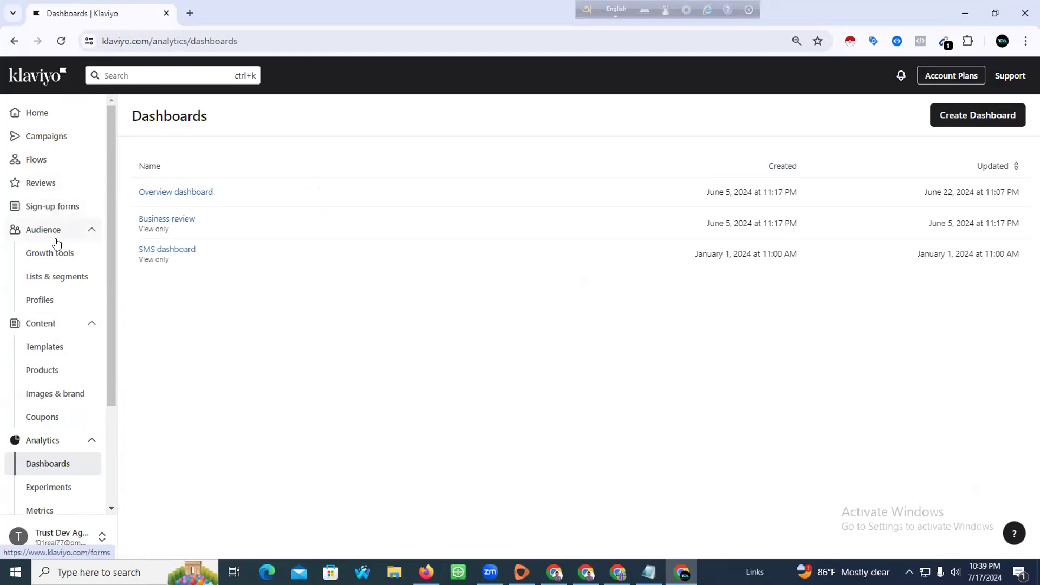
# Open the Campaigns page and select the campaign list, from the view tabs through the Click rate column, as the screenshot area
pyautogui.click(69, 140)
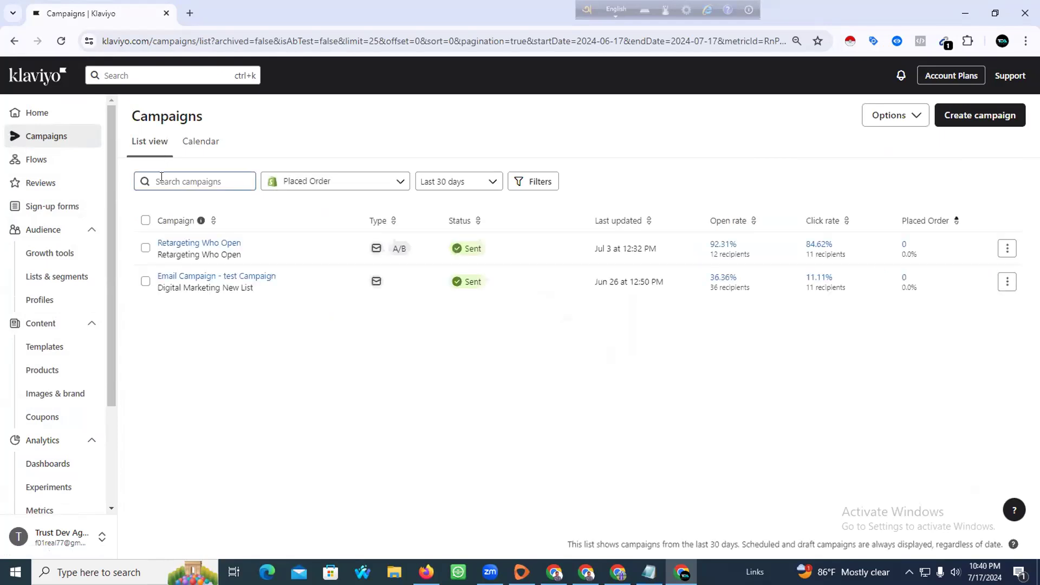
pyautogui.click(909, 572)
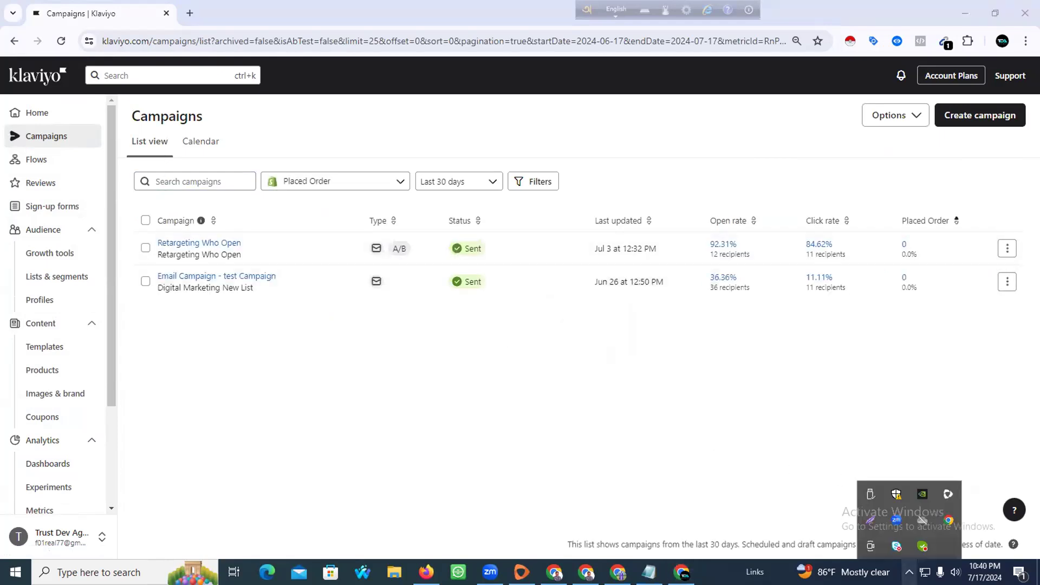
pyautogui.click(871, 521)
pyautogui.moveTo(122, 124)
pyautogui.mouseDown()
pyautogui.moveTo(608, 325)
pyautogui.moveTo(863, 365)
pyautogui.mouseUp()
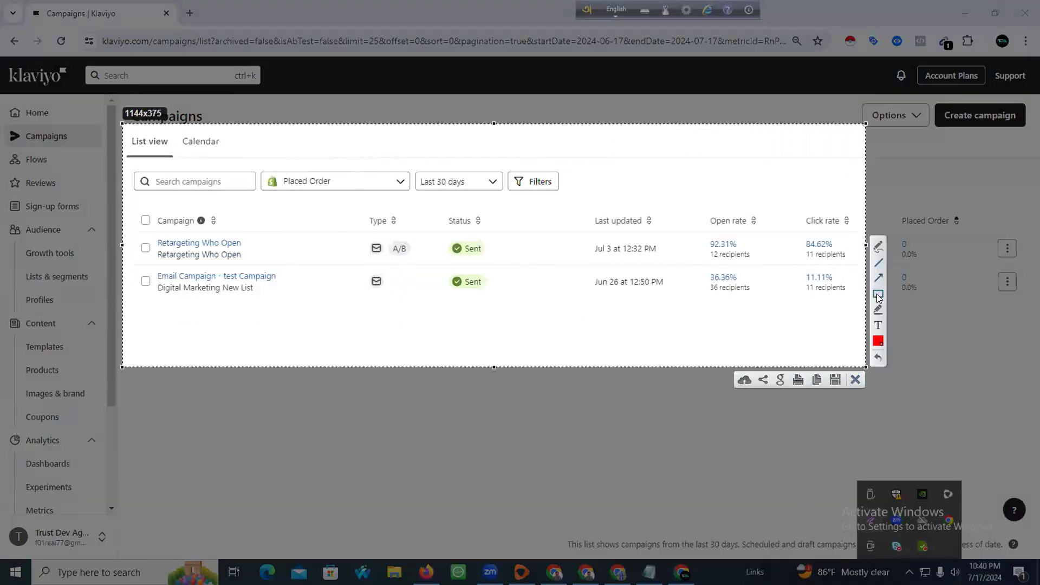
# Outline the Click rate and Open rate columns with red rectangles, and save the screenshot as 6
pyautogui.moveTo(795, 193)
pyautogui.mouseDown()
pyautogui.moveTo(813, 283)
pyautogui.moveTo(856, 303)
pyautogui.mouseUp()
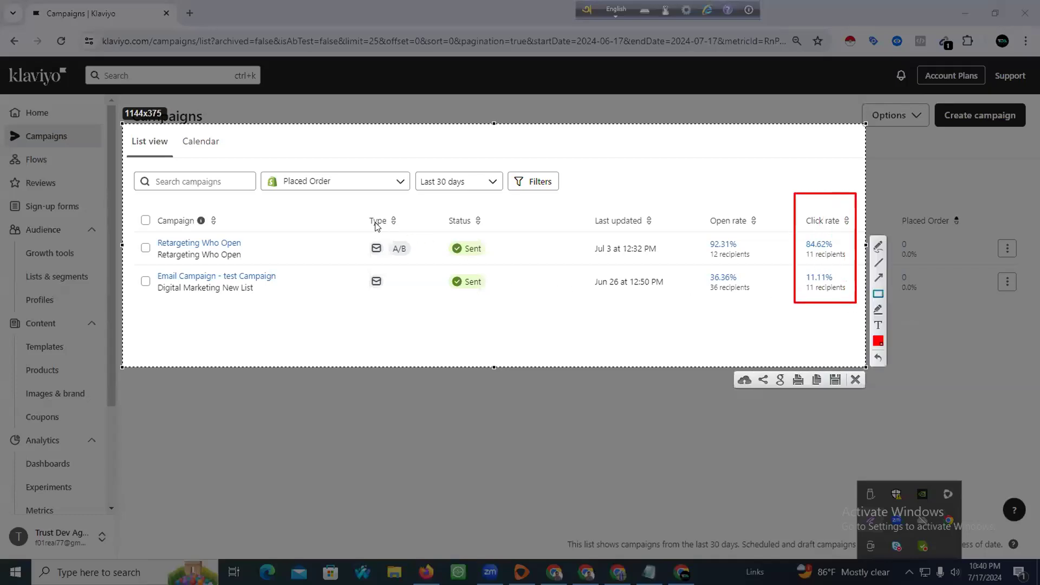
pyautogui.moveTo(711, 259); pyautogui.dragTo(773, 306)
pyautogui.click(835, 380)
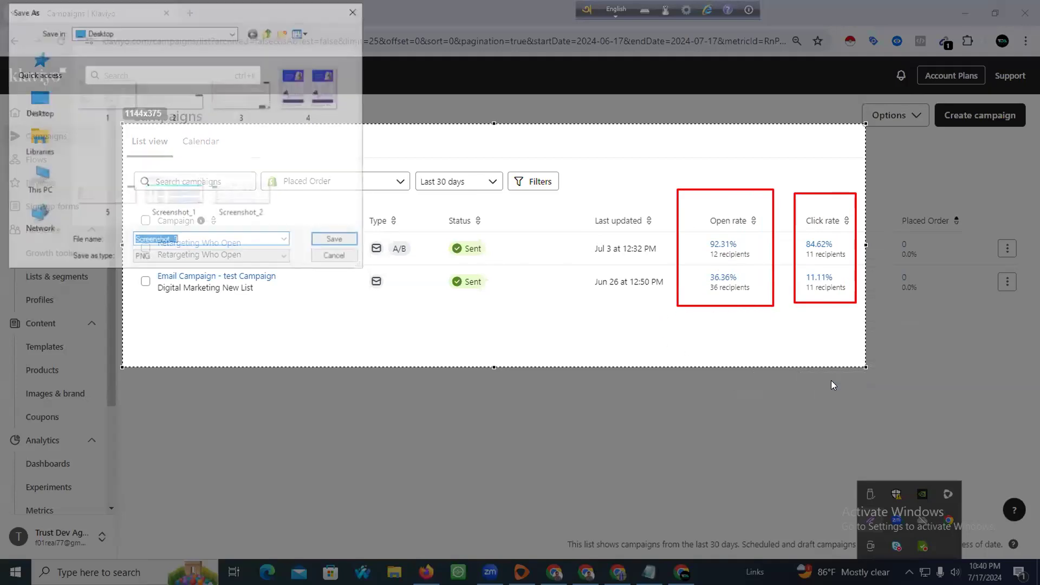
pyautogui.write('6')
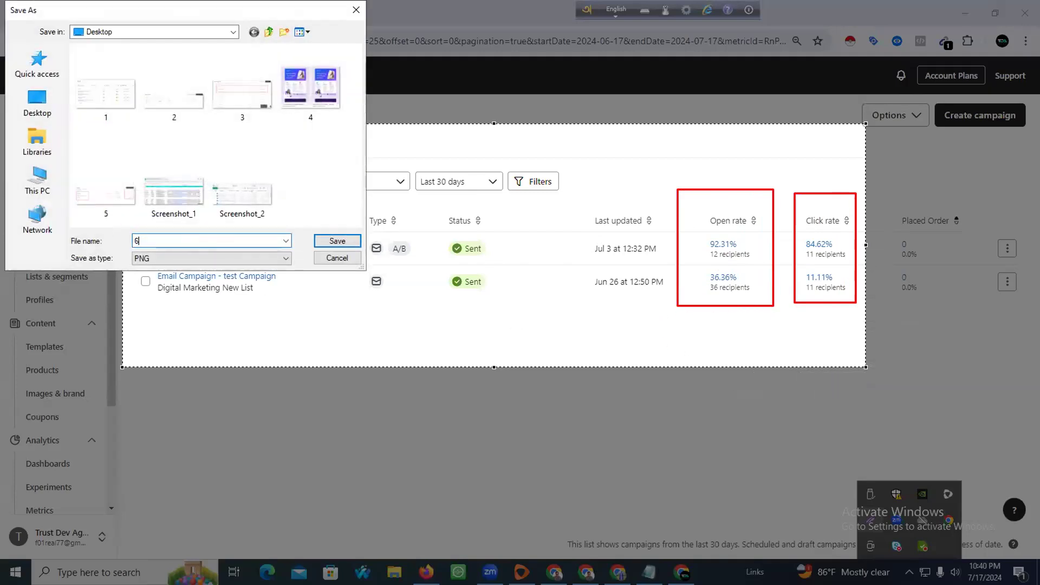
pyautogui.click(337, 241)
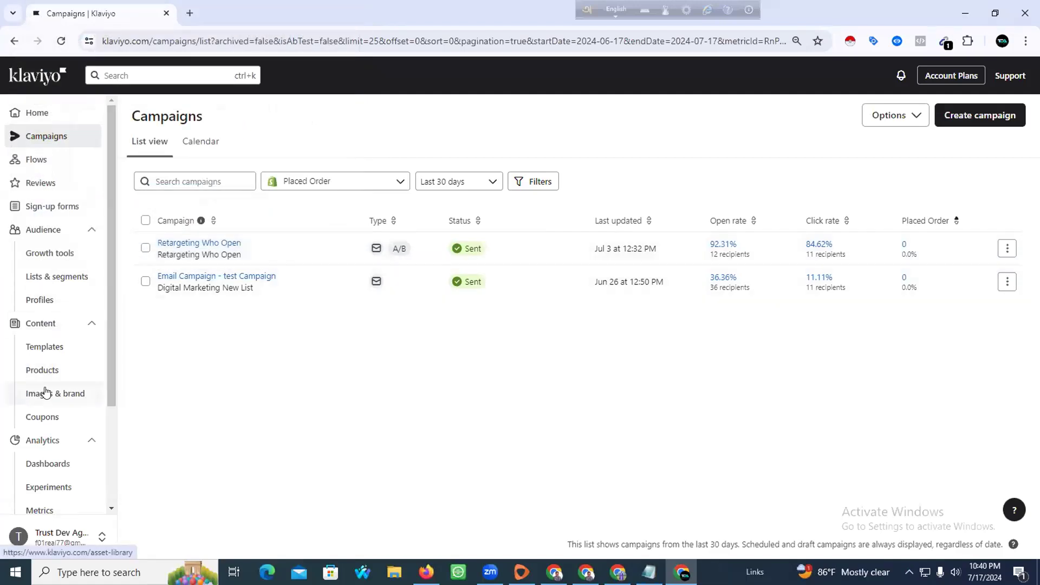
# Open the Klaviyo account's Integrations page
pyautogui.scroll(-3, 46, 393)
pyautogui.scroll(3, 46, 393)
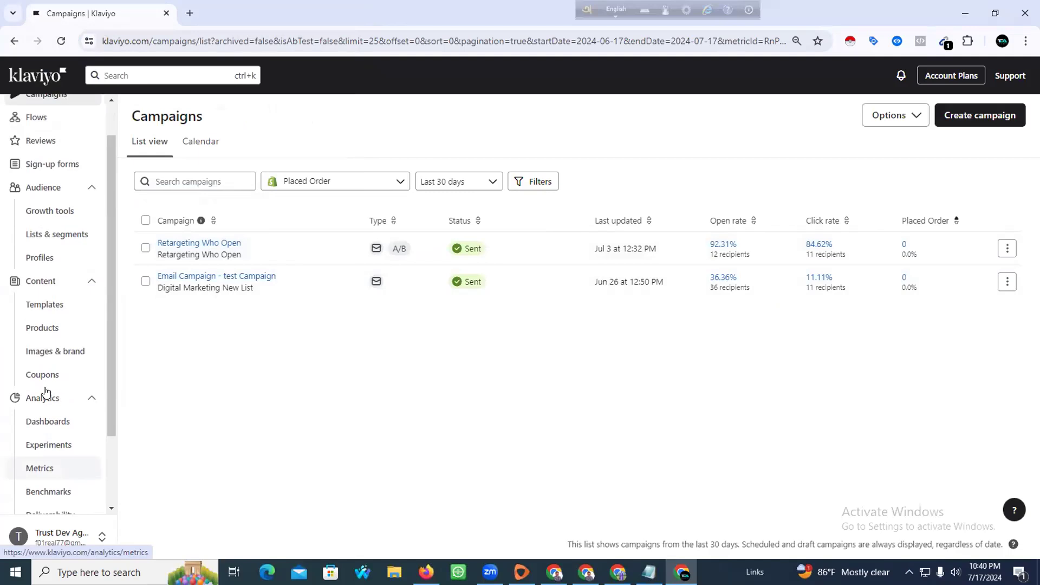
pyautogui.scroll(-3, 46, 396)
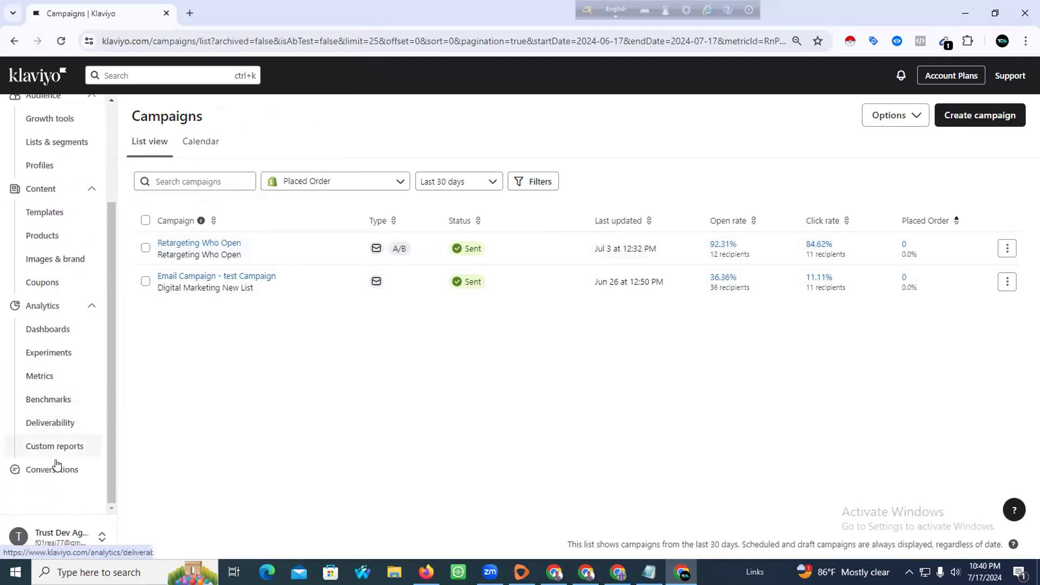
pyautogui.click(65, 533)
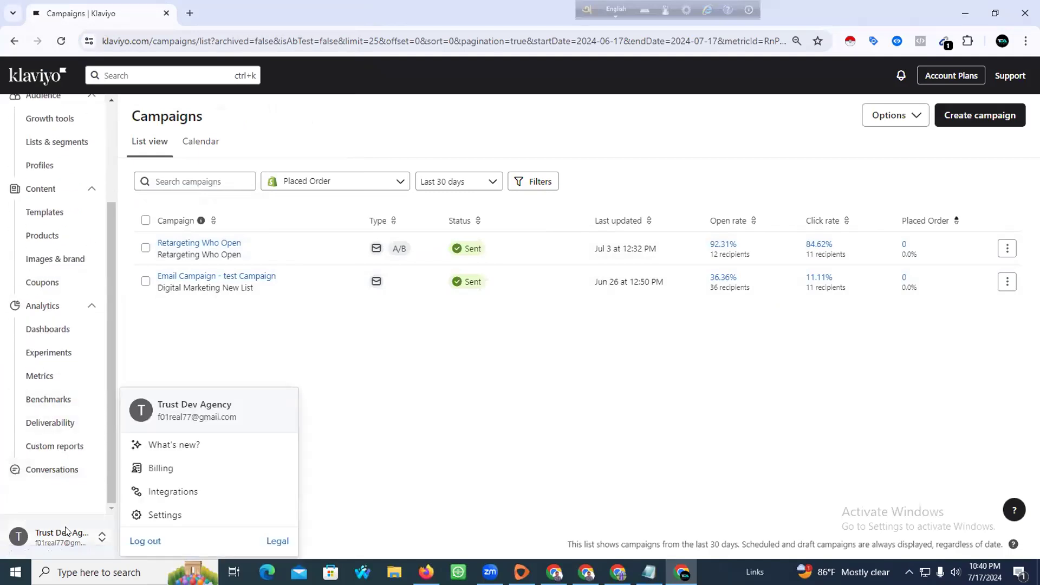
pyautogui.click(164, 493)
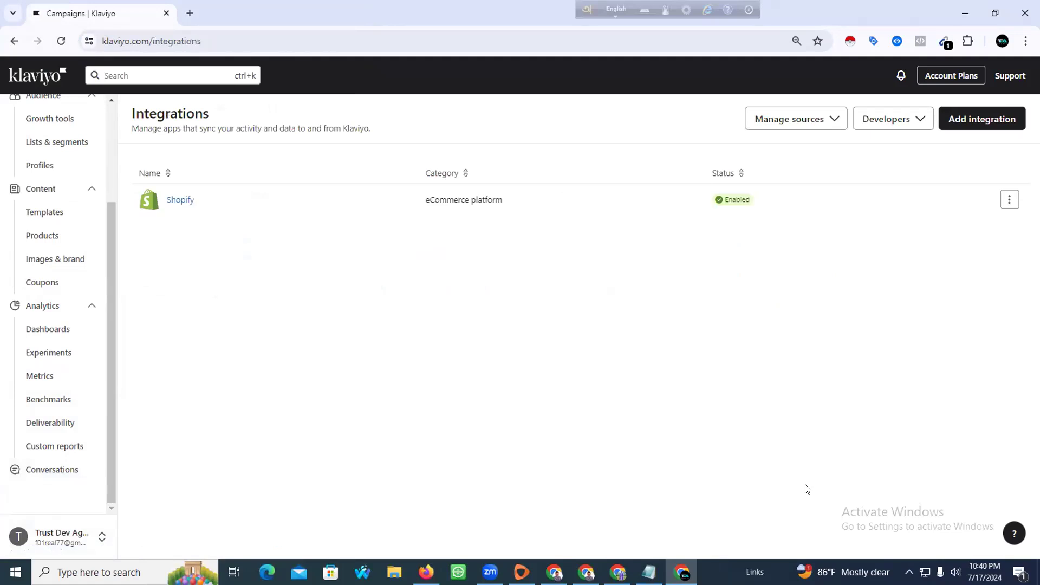
# Capture the Integrations heading and the Shopify integration row, and save the screenshot as 7
pyautogui.click(909, 572)
pyautogui.click(871, 520)
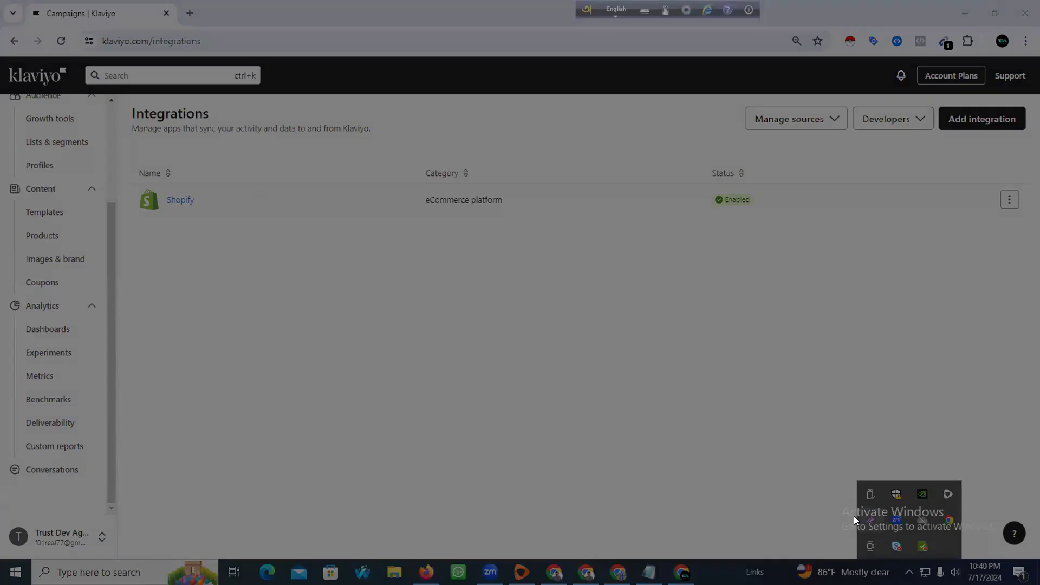
pyautogui.moveTo(116, 91); pyautogui.dragTo(1036, 311)
pyautogui.click(1006, 328)
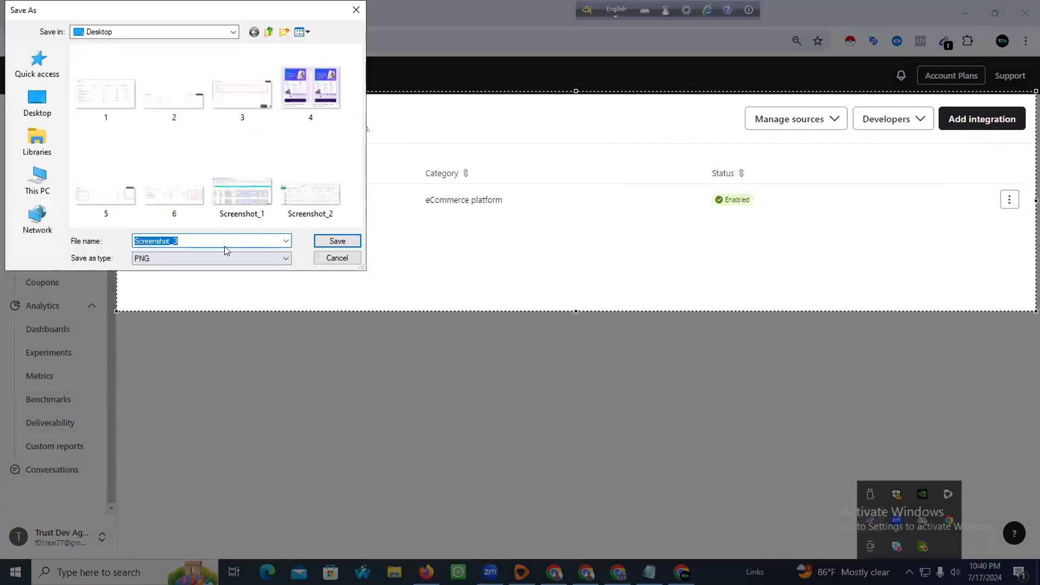
pyautogui.write('7')
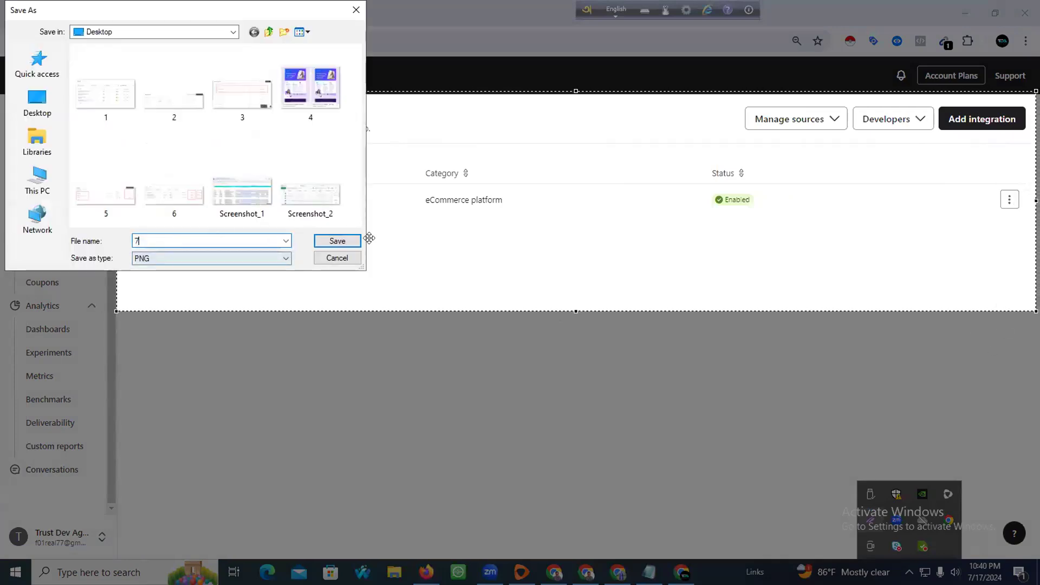
pyautogui.click(337, 241)
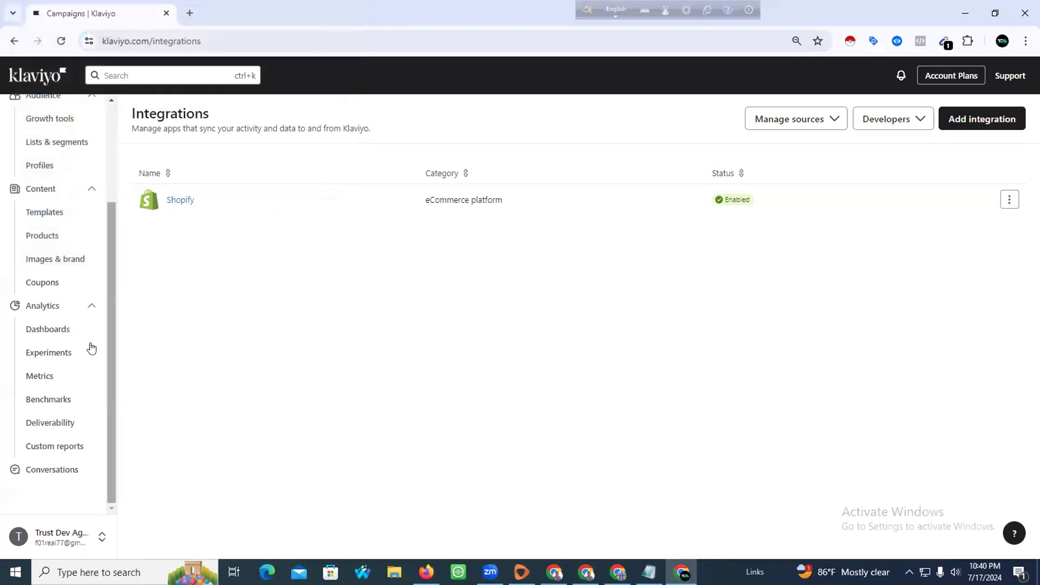
# Open Klaviyo's Home page and review the business performance summary, top performing flows and recent campaigns
pyautogui.scroll(3, 80, 371)
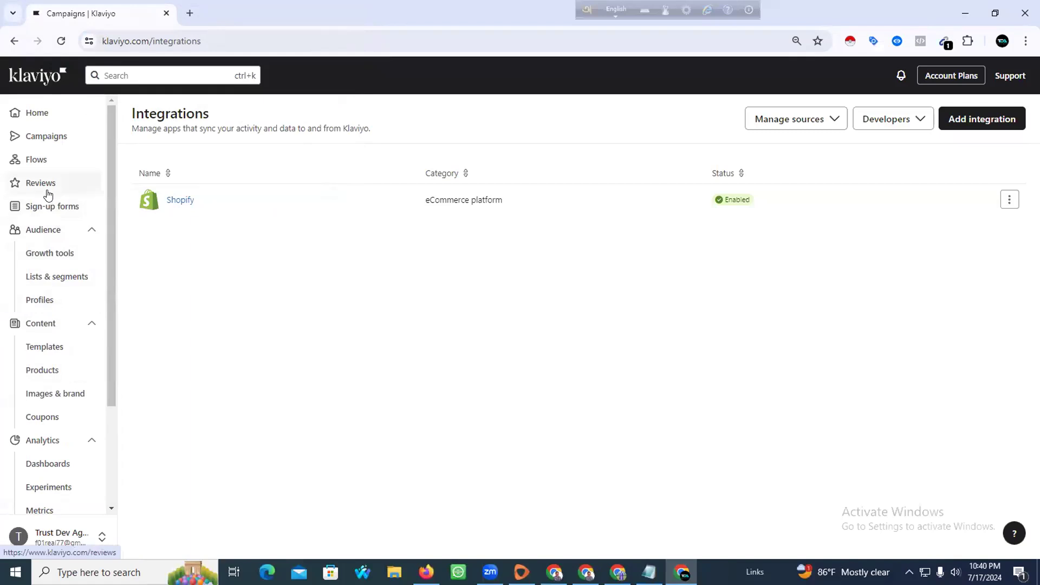
pyautogui.click(33, 113)
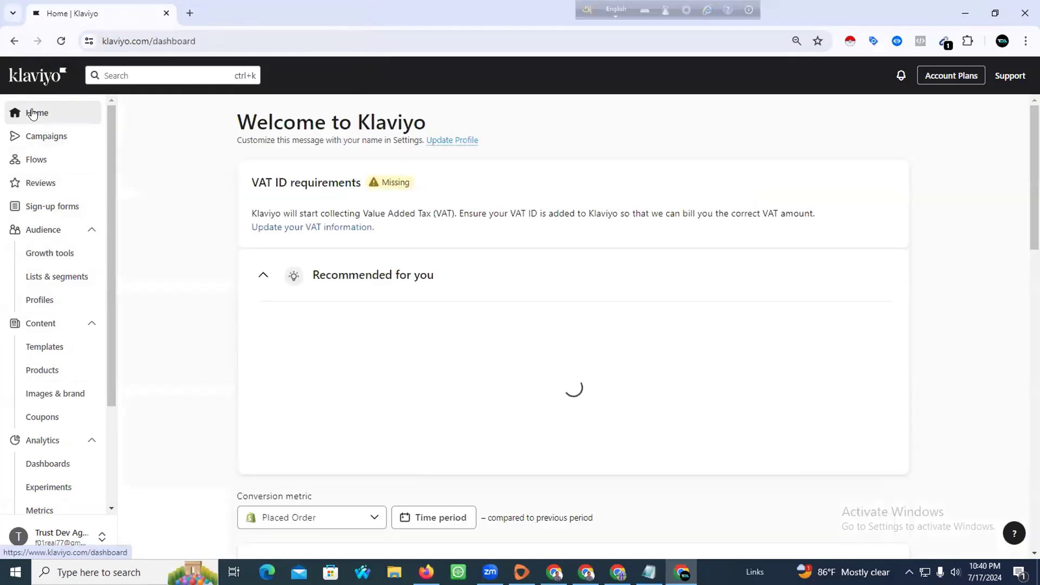
pyautogui.scroll(-8, 269, 356)
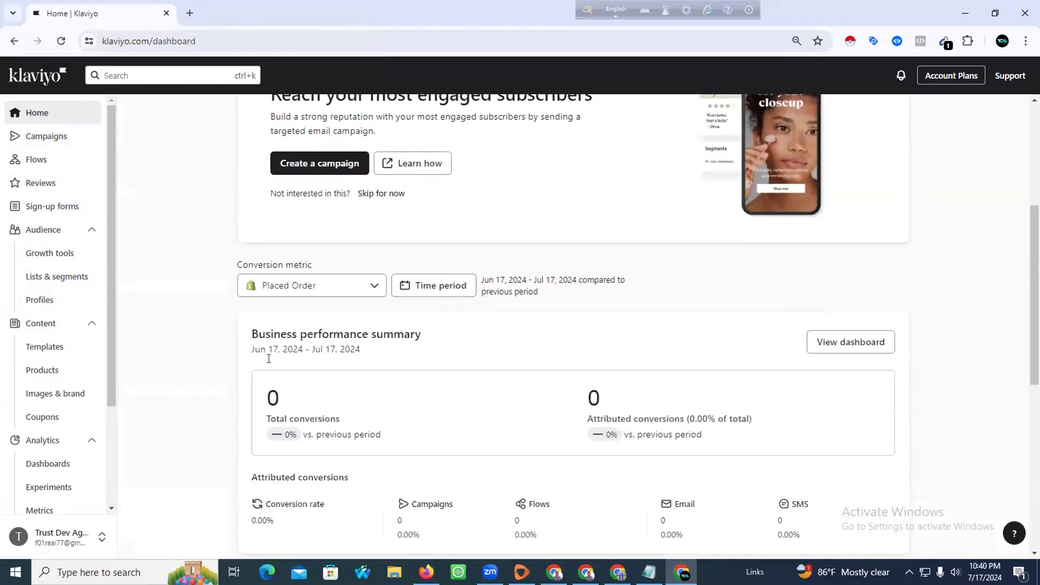
pyautogui.scroll(-4, 272, 362)
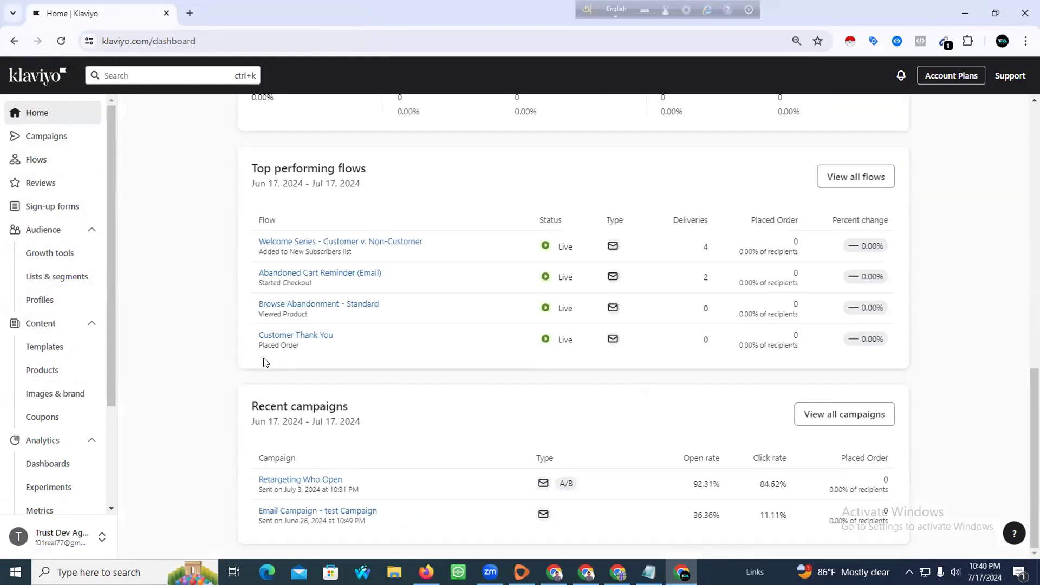
pyautogui.scroll(12, 265, 362)
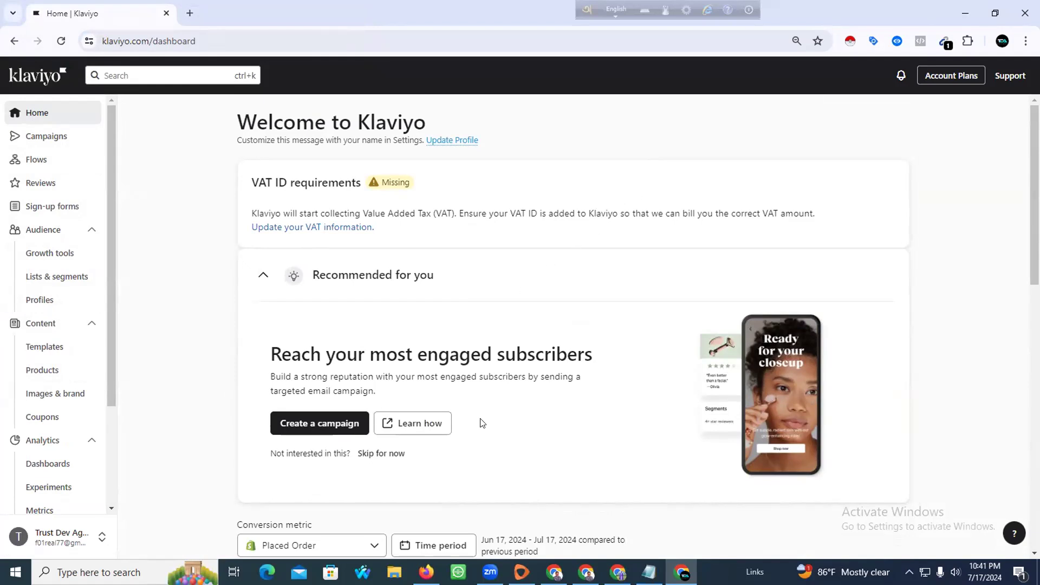
# Minimize the browser windows to reach the Notepad document holding the FAQs, keeping it open
pyautogui.click(962, 5)
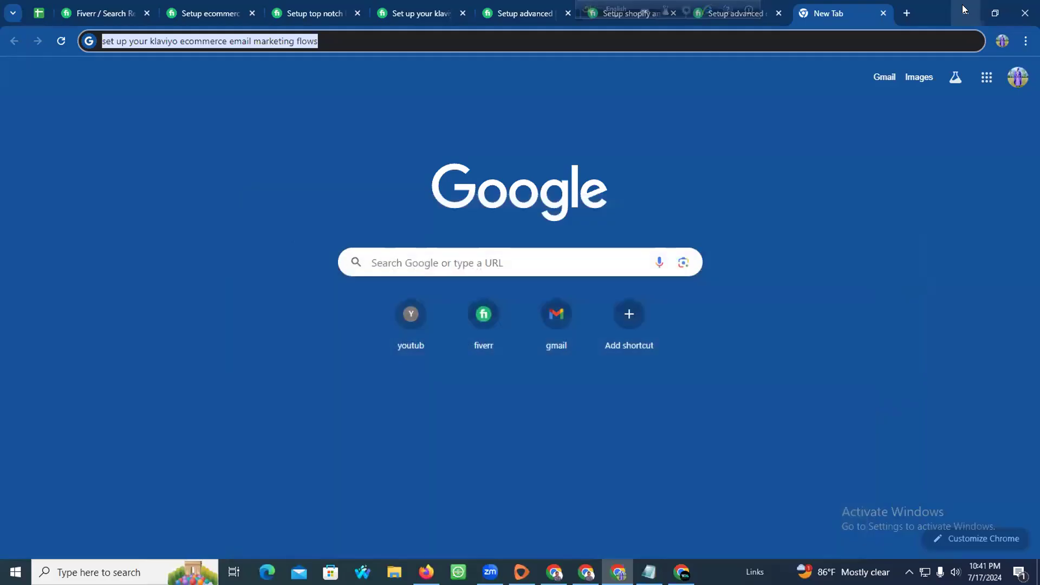
pyautogui.click(960, 4)
pyautogui.click(962, 14)
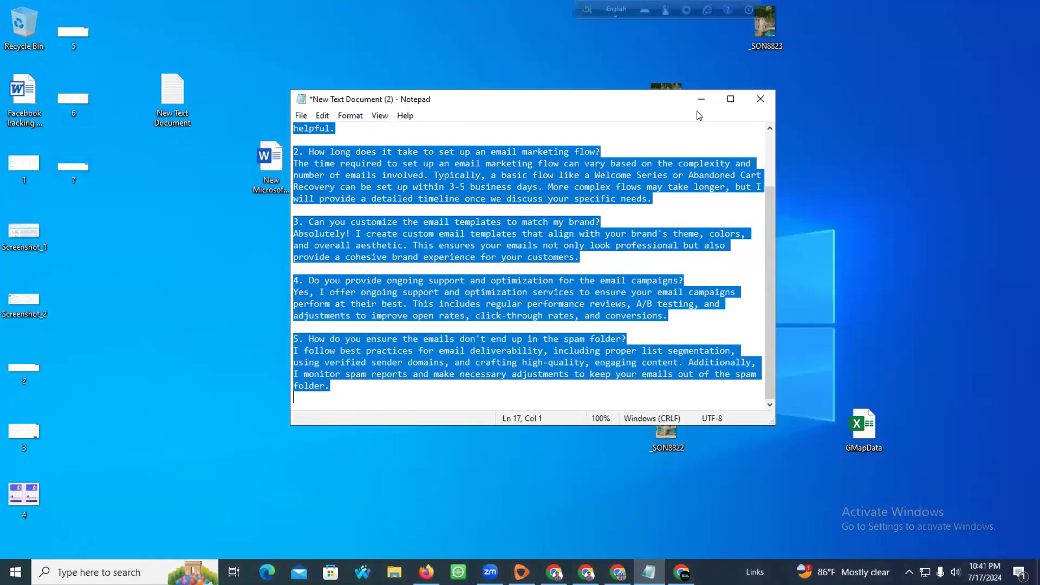
pyautogui.click(760, 99)
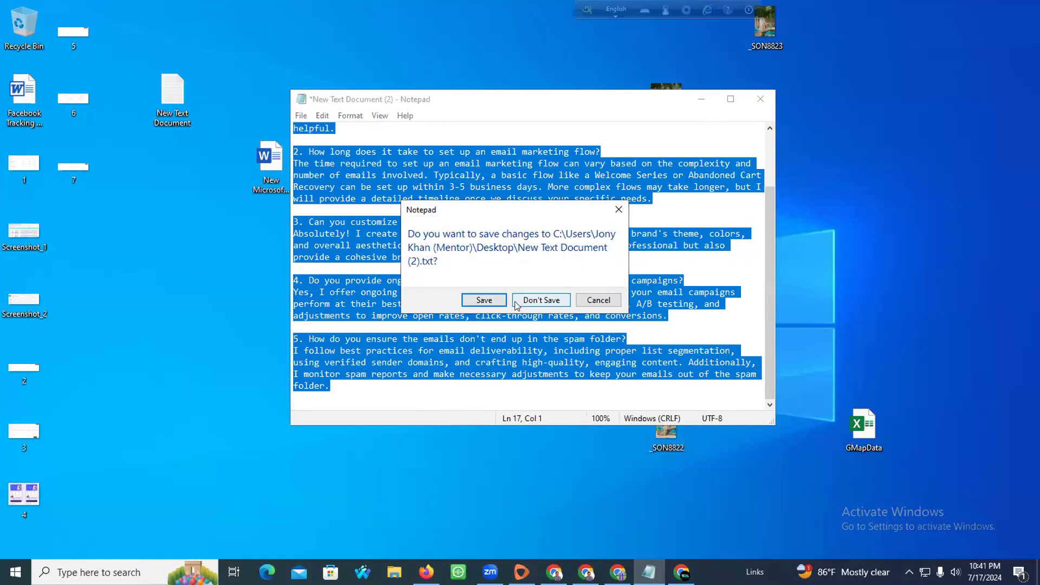
pyautogui.click(617, 210)
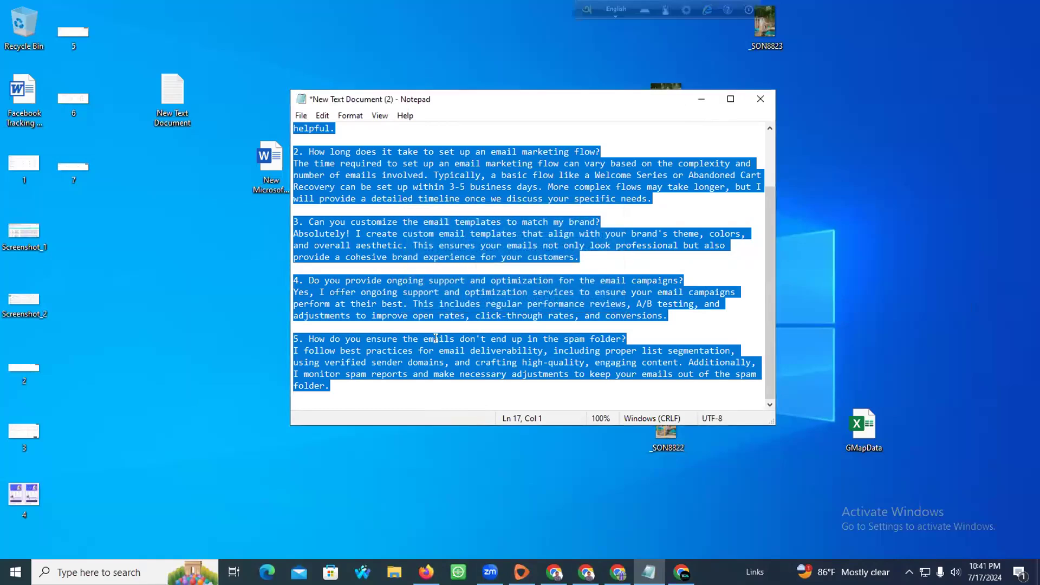
# Check the FAQs in the Google Docs gig note, and close the Notepad document without saving its changes
pyautogui.click(427, 572)
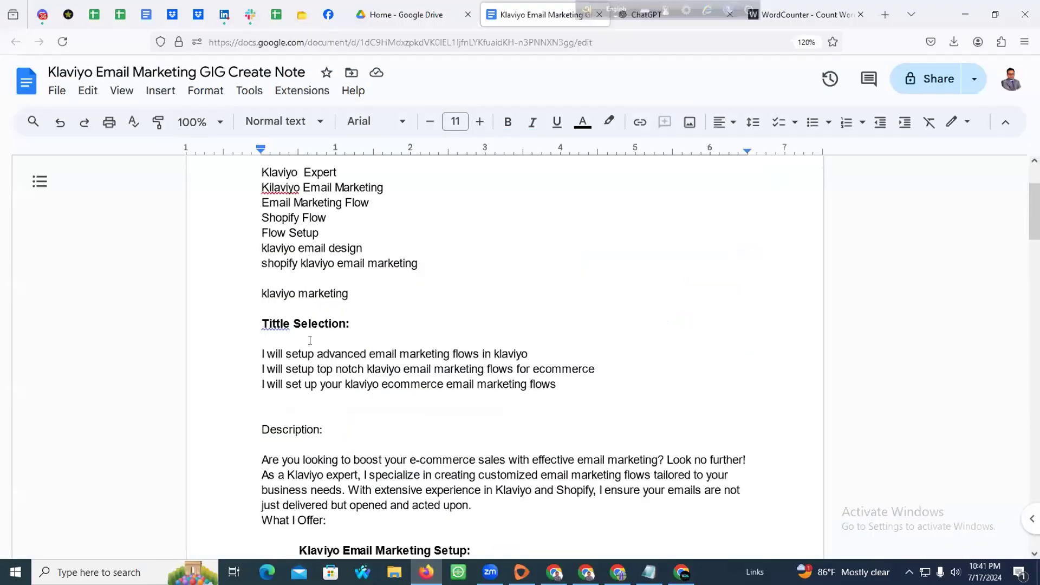
pyautogui.scroll(-20, 310, 341)
pyautogui.scroll(5, 557, 265)
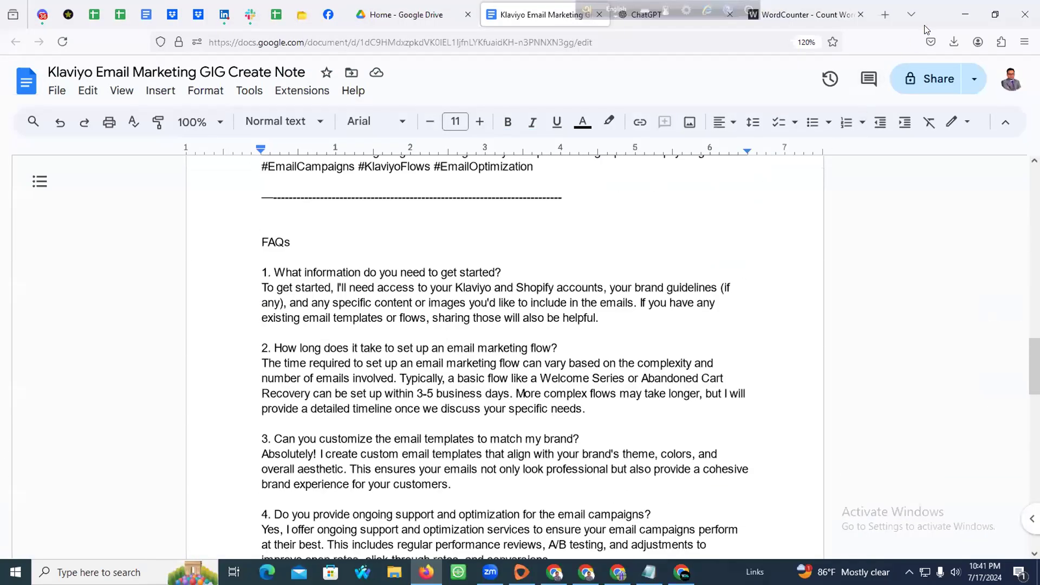
pyautogui.click(966, 14)
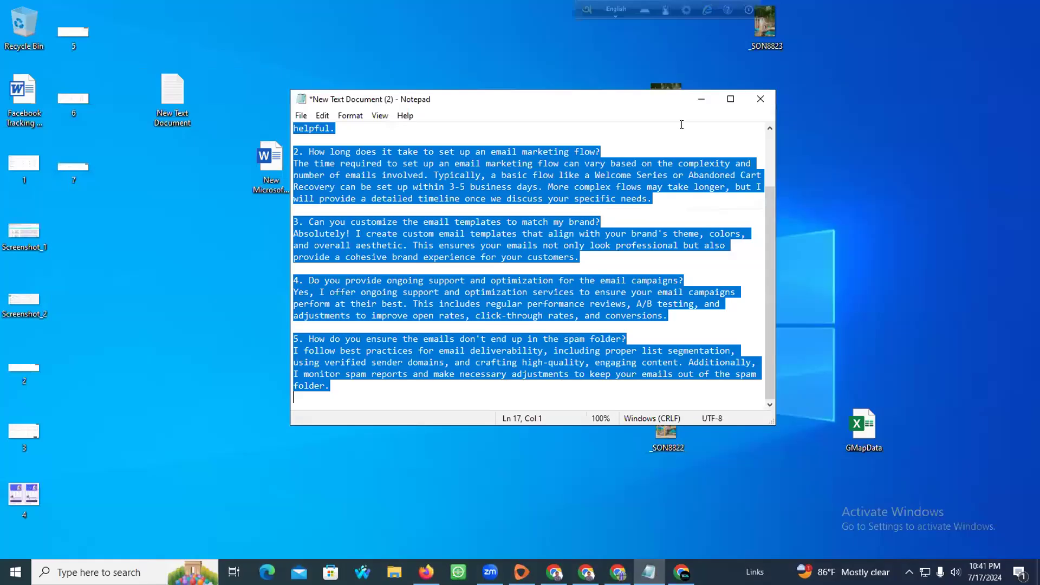
pyautogui.click(757, 101)
pyautogui.click(541, 300)
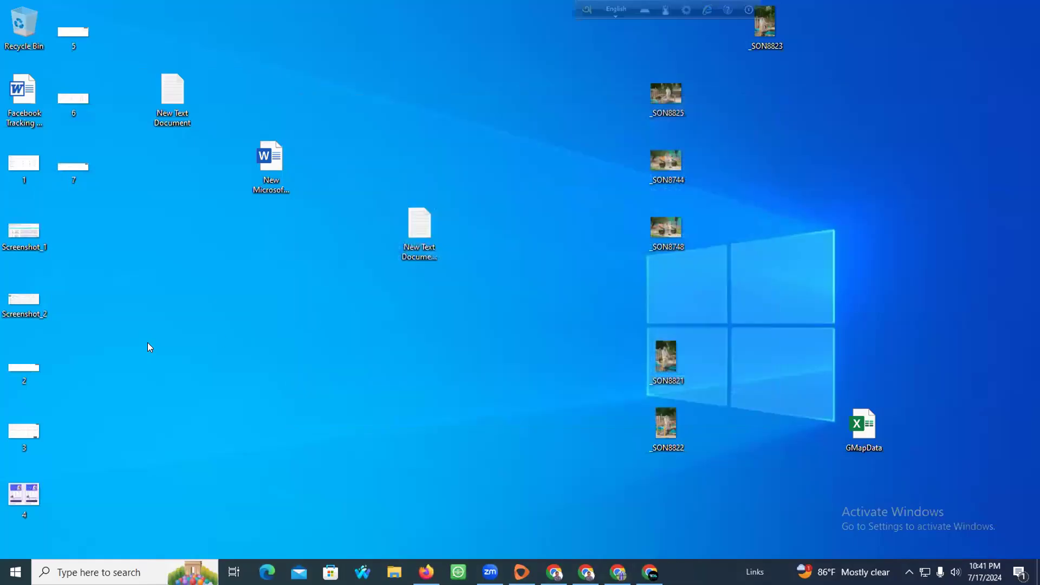
# Create a new folder on the desktop with the default name
pyautogui.rightClick(153, 260)
pyautogui.moveTo(232, 381)
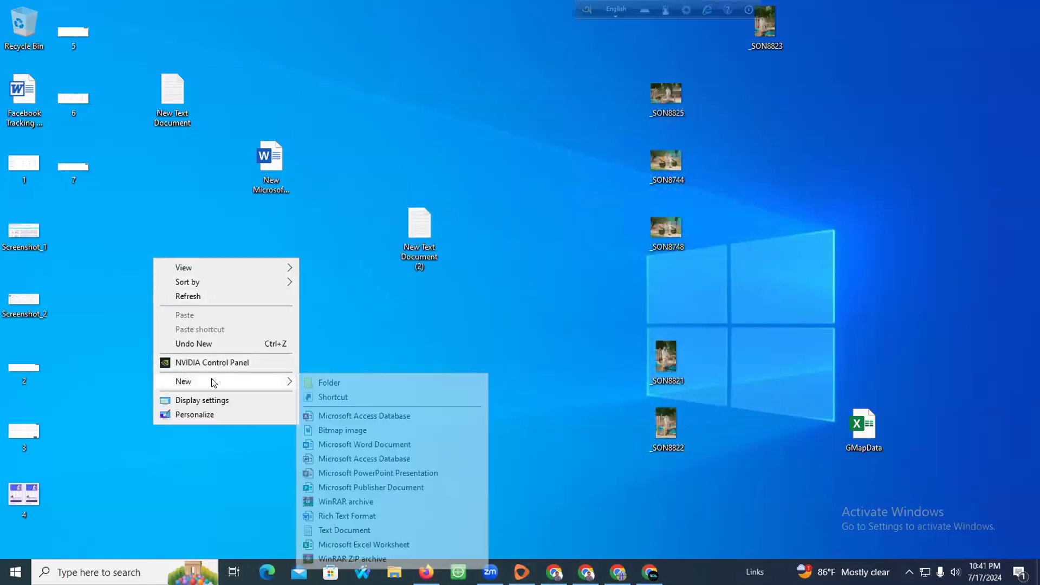
pyautogui.click(333, 383)
pyautogui.press('Return')
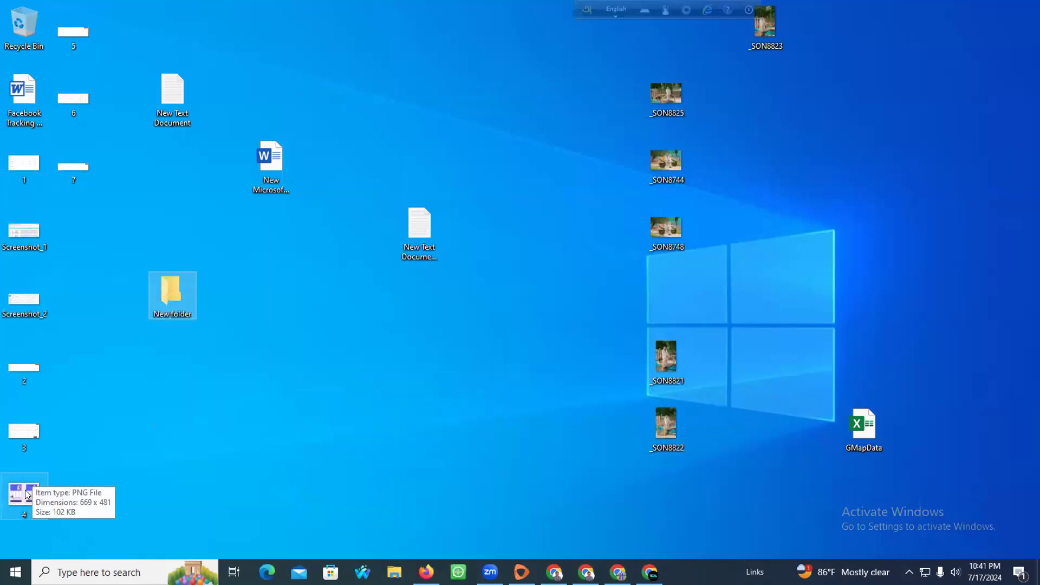
# Move the numbered screenshots 1 to 7 and Screenshot_2 from the desktop into the new folder
pyautogui.moveTo(64, 490); pyautogui.dragTo(165, 293)
pyautogui.moveTo(100, 36); pyautogui.dragTo(68, 180)
pyautogui.moveTo(86, 49); pyautogui.dragTo(169, 289)
pyautogui.moveTo(24, 162); pyautogui.dragTo(167, 282)
# Rename the new folder as "Email Marketing with klaviyo"
pyautogui.rightClick(167, 304)
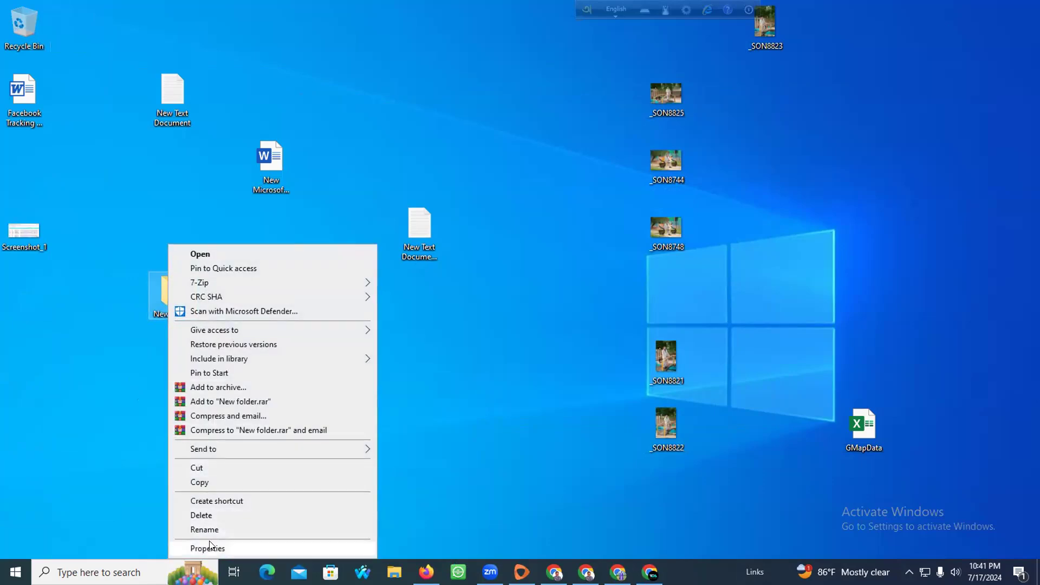
pyautogui.click(205, 528)
pyautogui.write('Email Marketing with klaviyo')
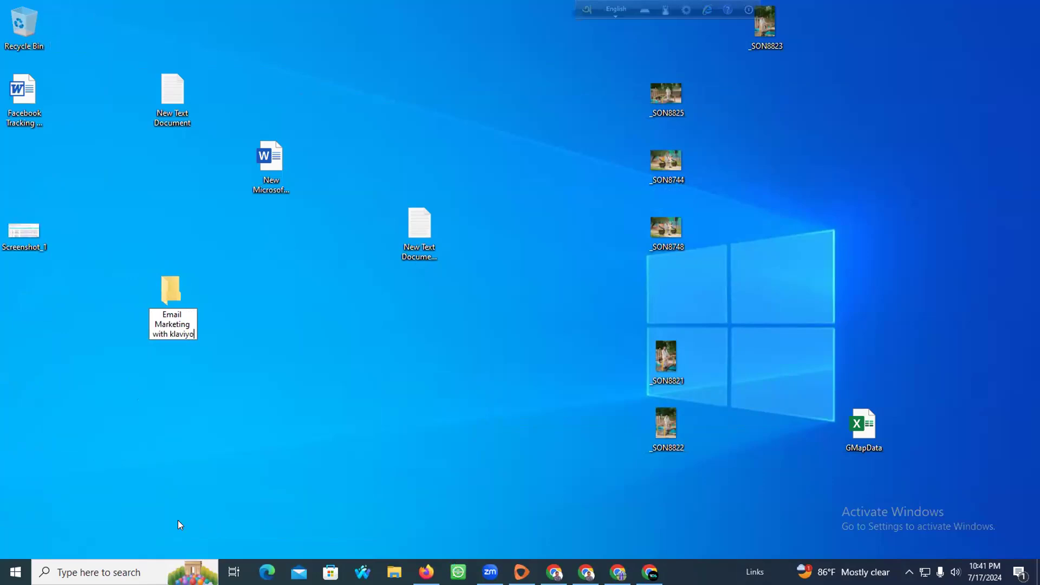
# Place the "Email Marketing with klaviyo" folder below Screenshot_1 on the desktop and open it in a maximized window
pyautogui.click(312, 296)
pyautogui.moveTo(188, 285); pyautogui.dragTo(36, 323)
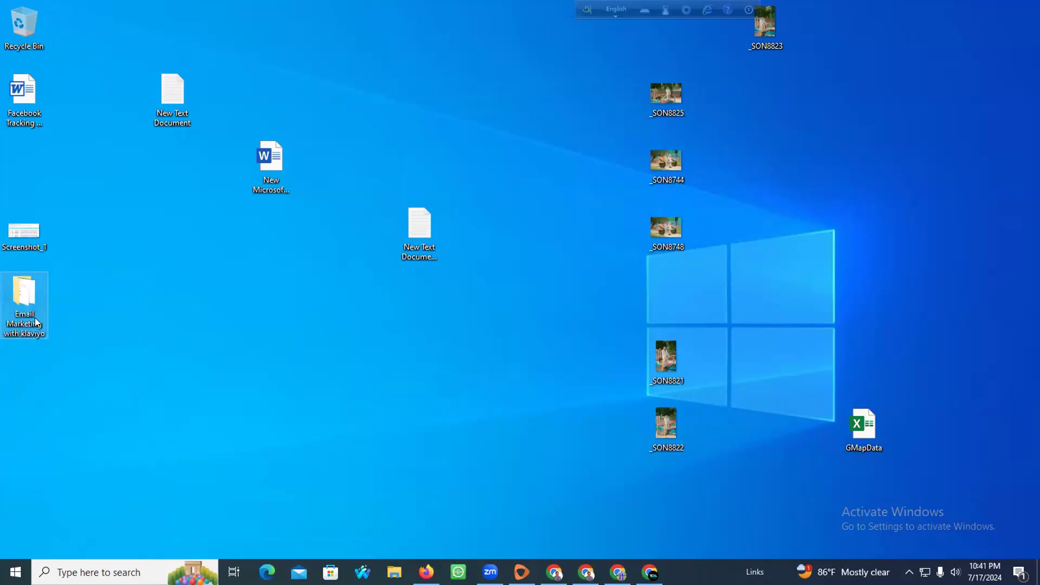
pyautogui.doubleClick(35, 308)
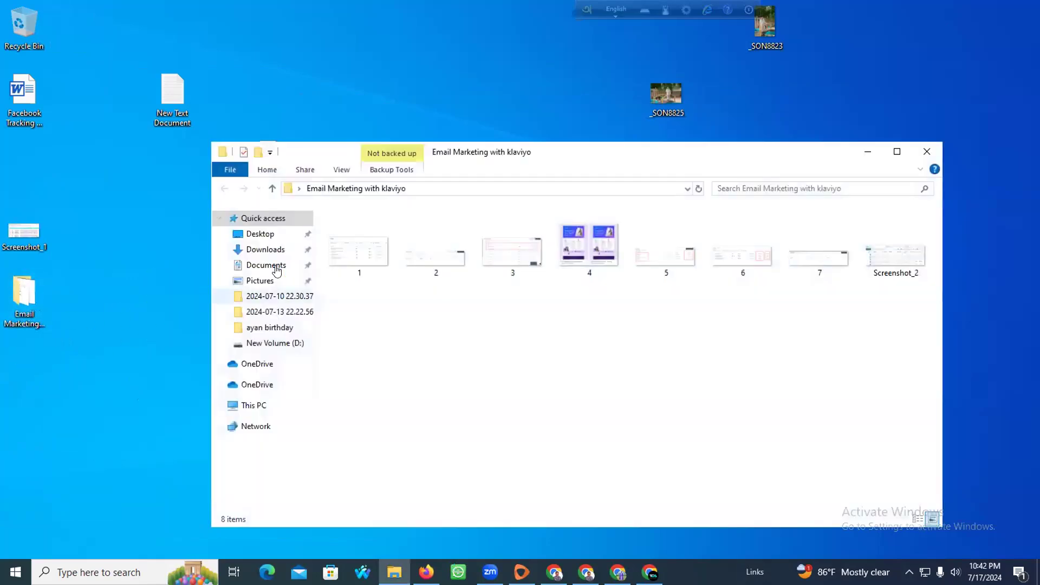
pyautogui.click(898, 151)
# Check the Screenshot_2 image and delete it from the "Email Marketing with klaviyo" folder
pyautogui.doubleClick(632, 110)
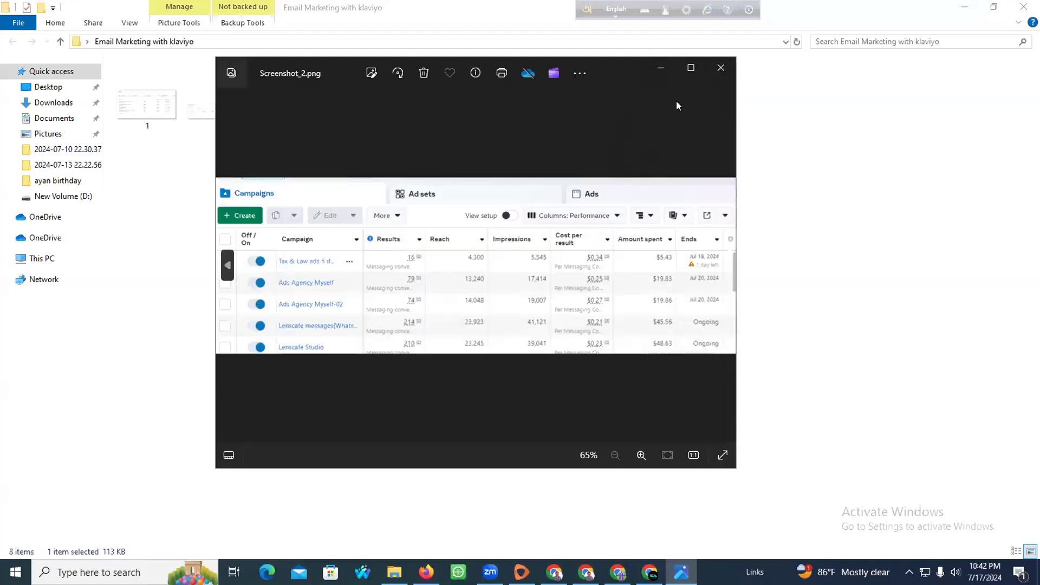
pyautogui.click(719, 67)
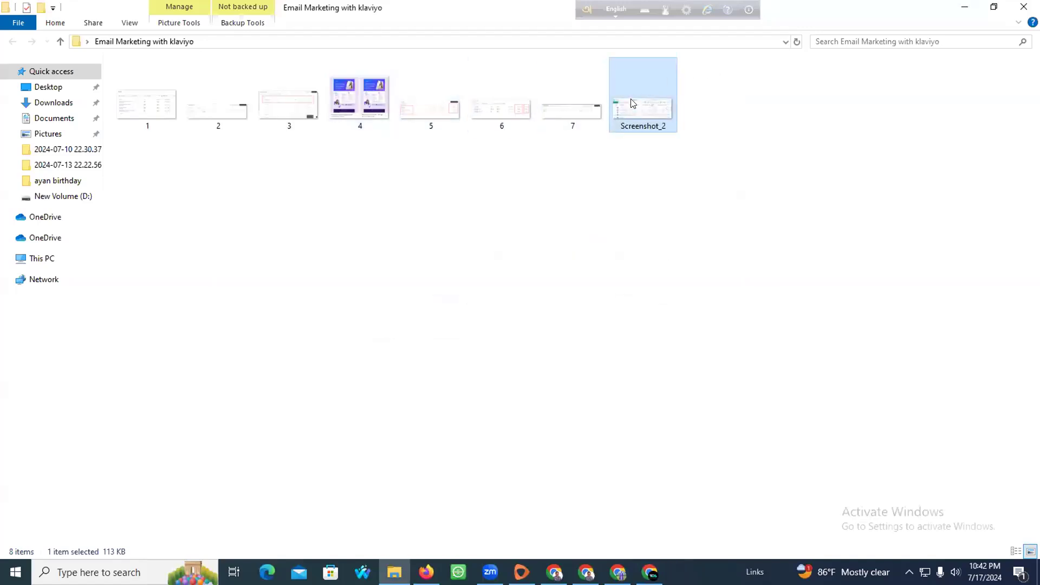
pyautogui.rightClick(633, 103)
pyautogui.click(677, 479)
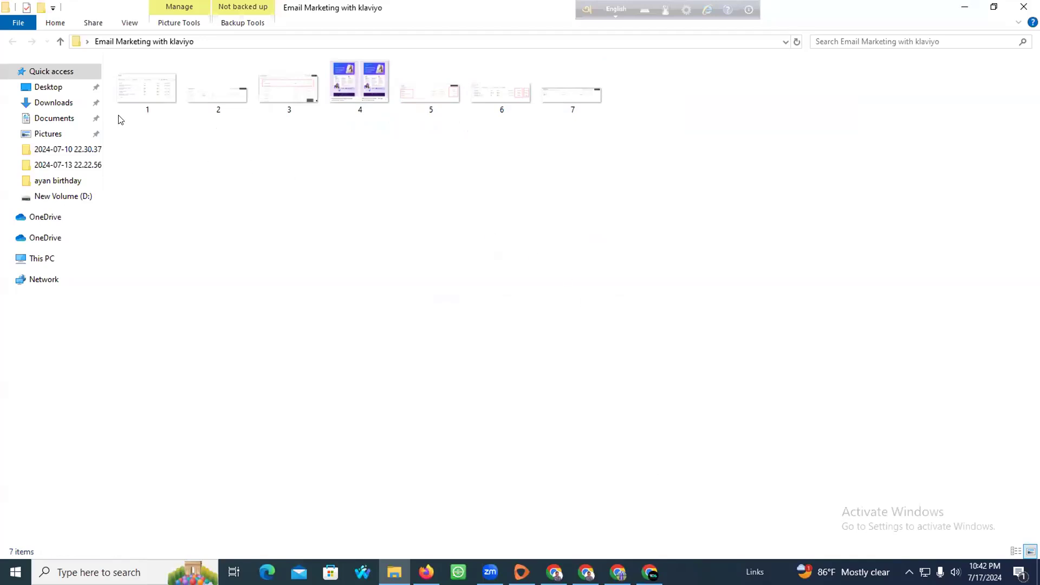
# View screenshot 1 in the image viewer, and close both the image and the folder window
pyautogui.doubleClick(142, 95)
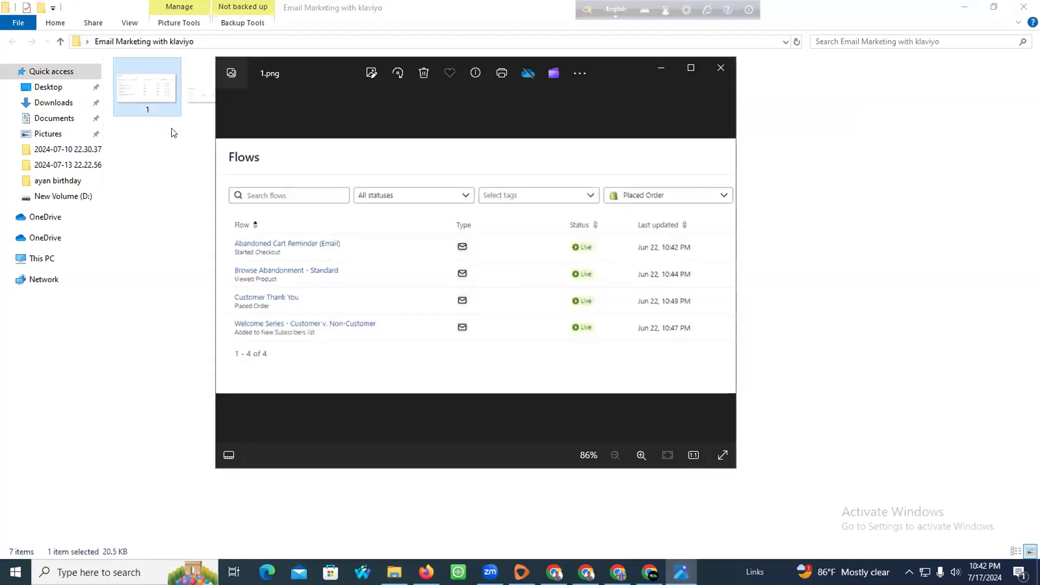
pyautogui.click(721, 67)
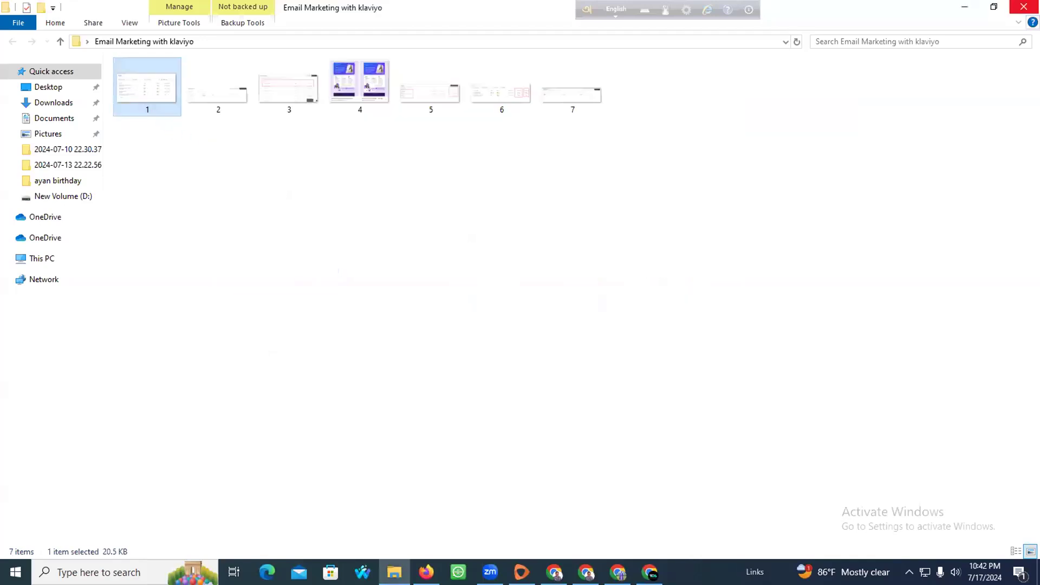
pyautogui.click(1024, 6)
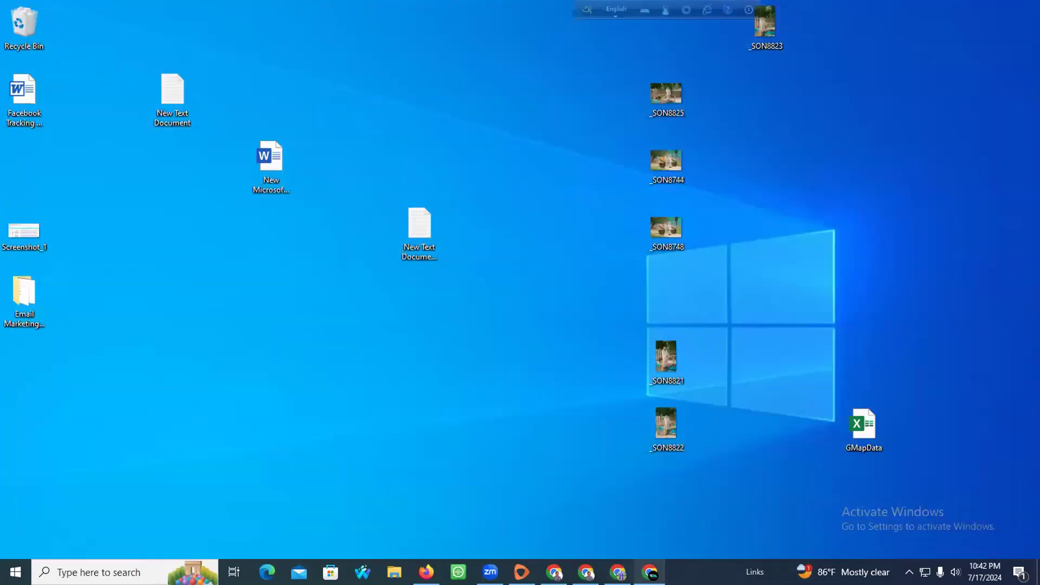
# Switch to the Chrome window with the Fiverr tabs and examine the Basic package description of the "setup ecommerce email marketing flows in klaviyo" gig
pyautogui.click(650, 573)
pyautogui.click(649, 573)
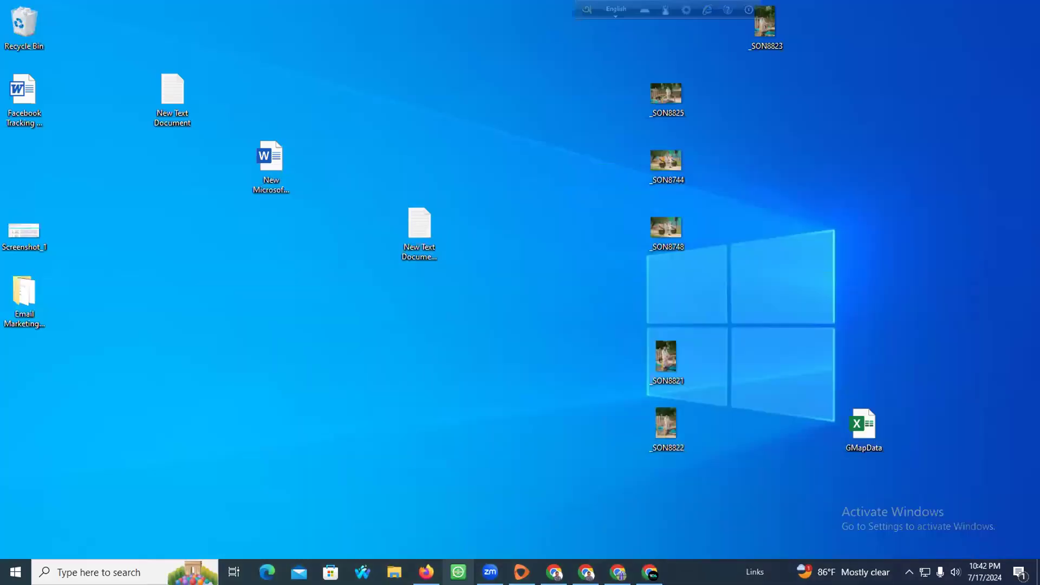
pyautogui.click(427, 572)
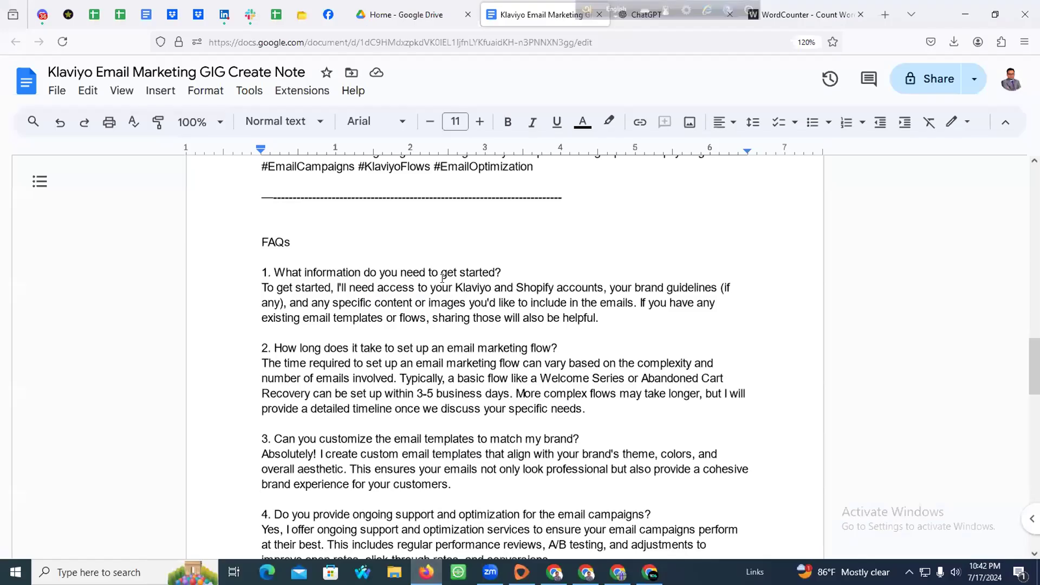
pyautogui.click(618, 572)
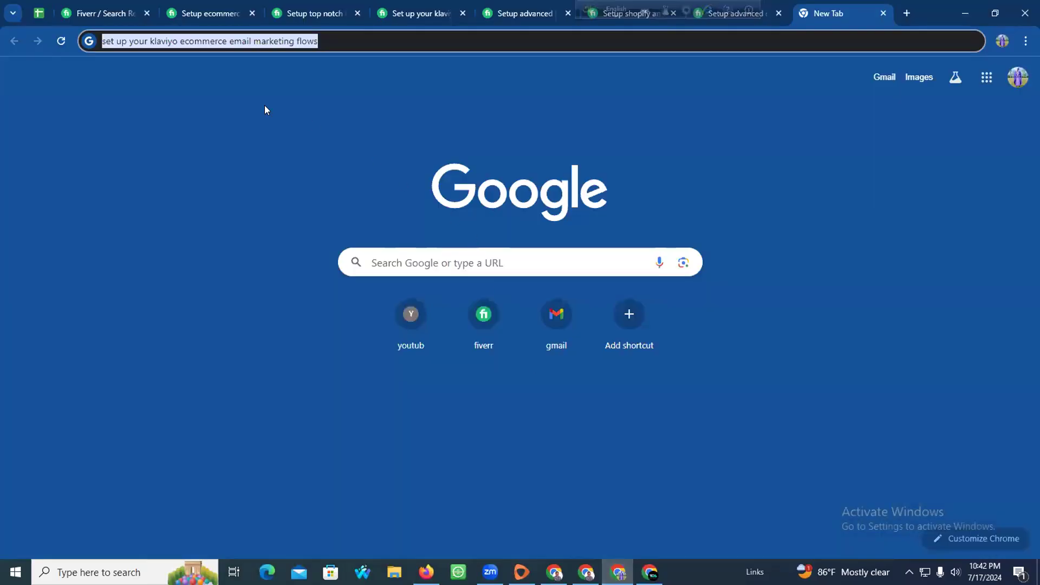
pyautogui.click(88, 12)
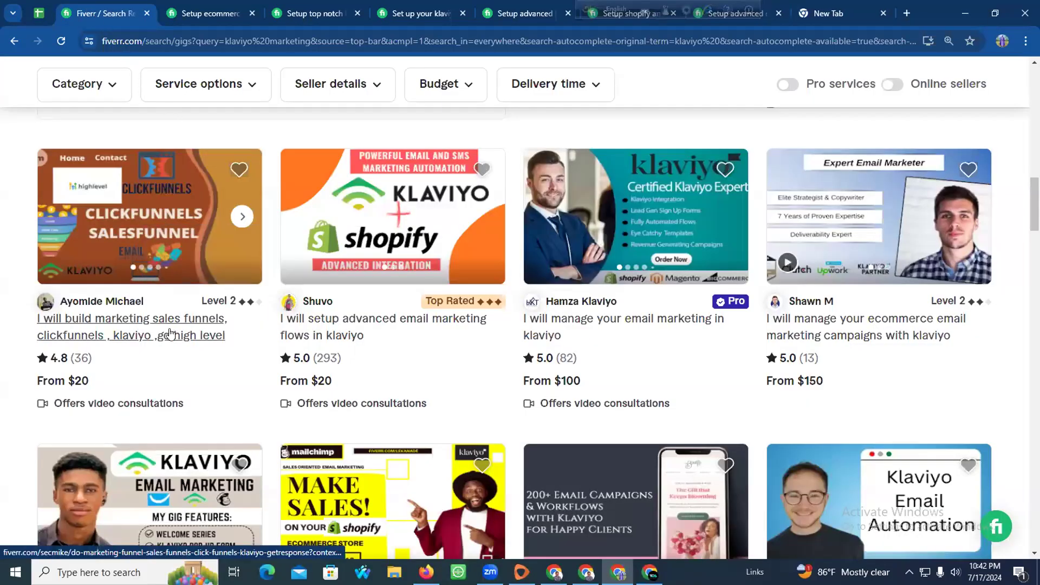
pyautogui.click(209, 17)
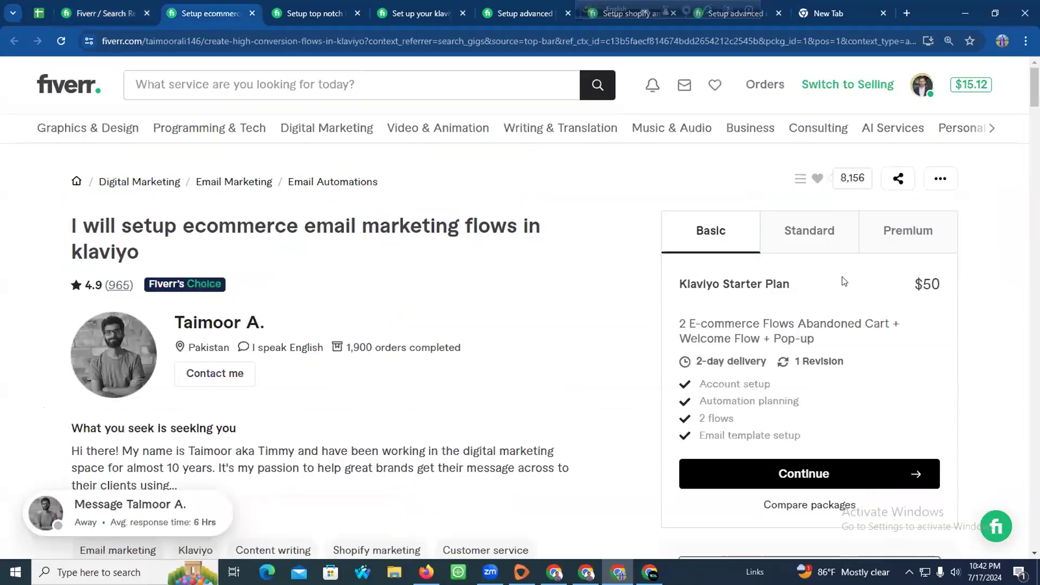
pyautogui.moveTo(672, 325); pyautogui.dragTo(836, 340)
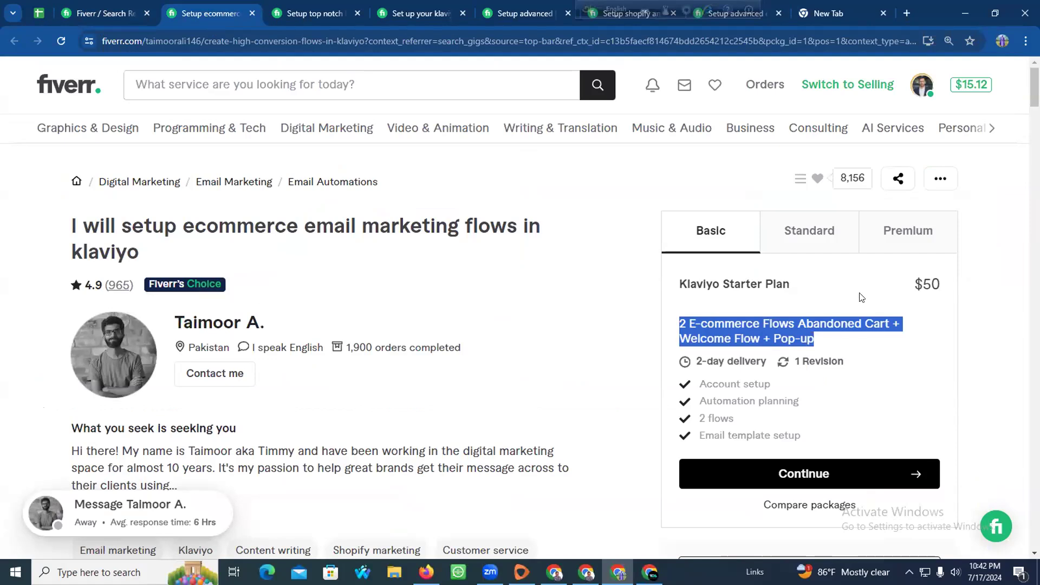
# Copy the plan name, price and description of the gig's Basic package
pyautogui.click(810, 237)
pyautogui.click(888, 246)
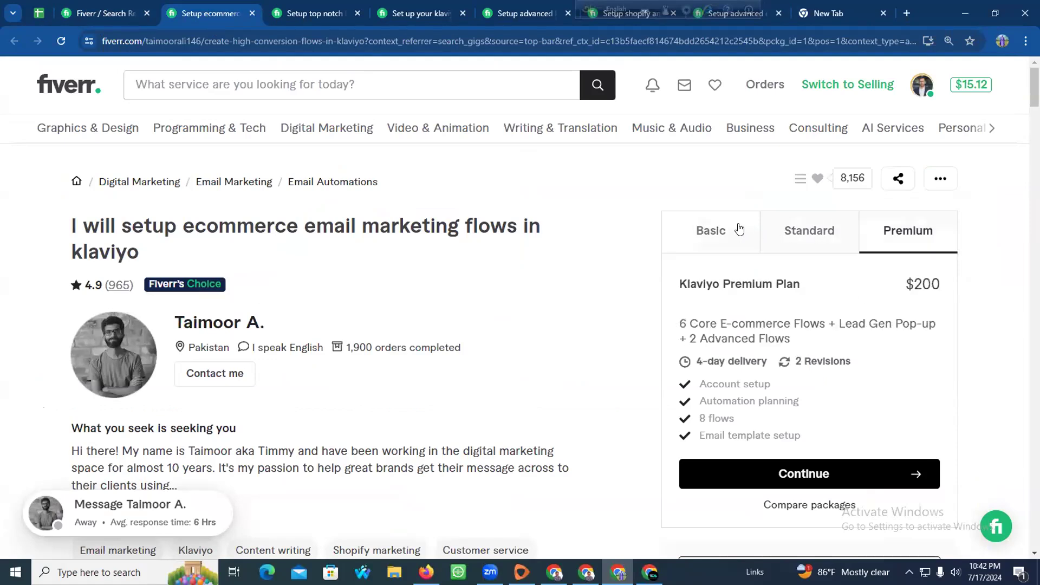
pyautogui.click(726, 232)
pyautogui.moveTo(674, 287); pyautogui.dragTo(848, 341)
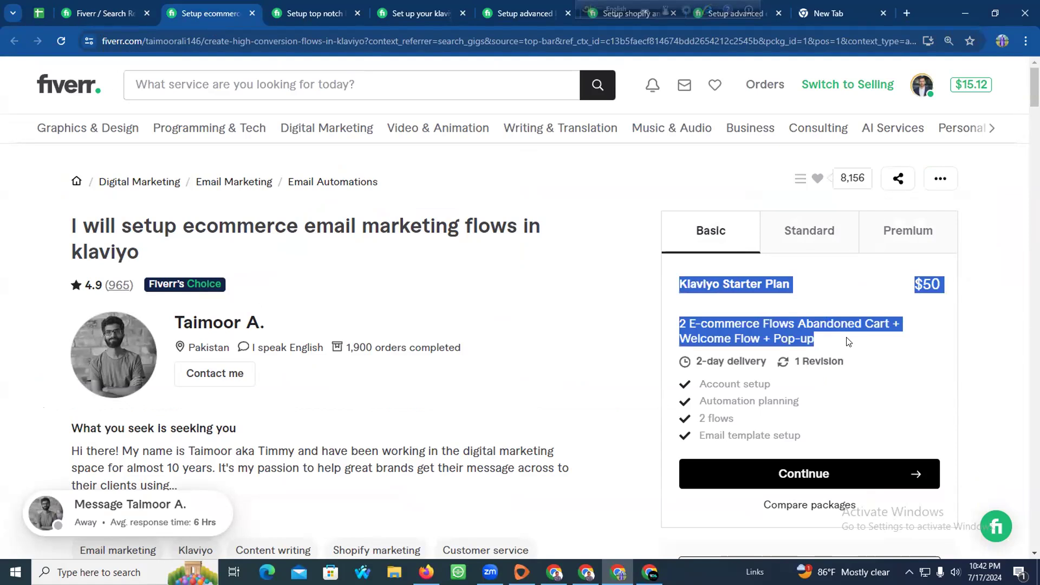
pyautogui.rightClick(838, 332)
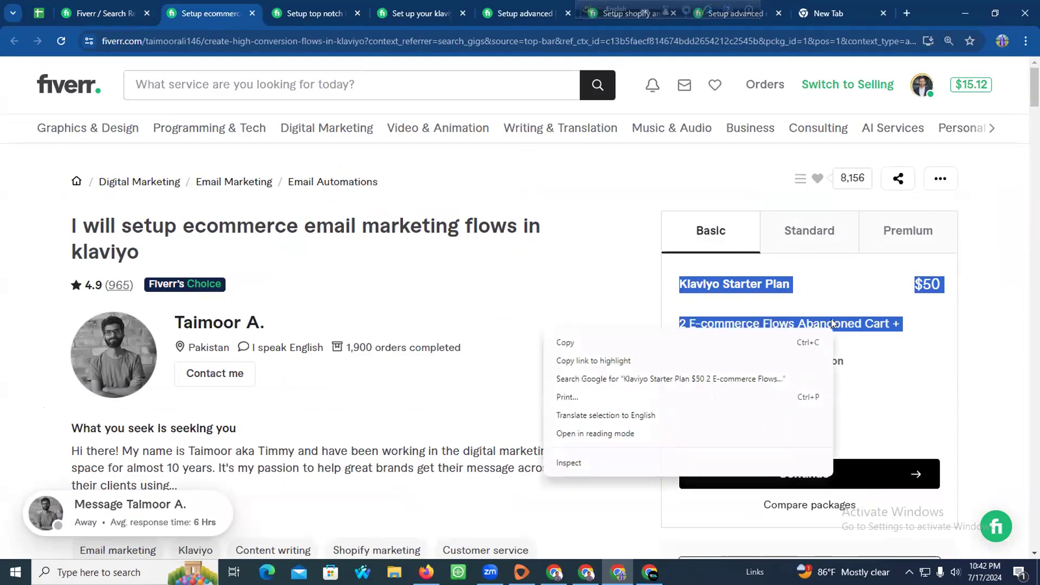
pyautogui.click(720, 337)
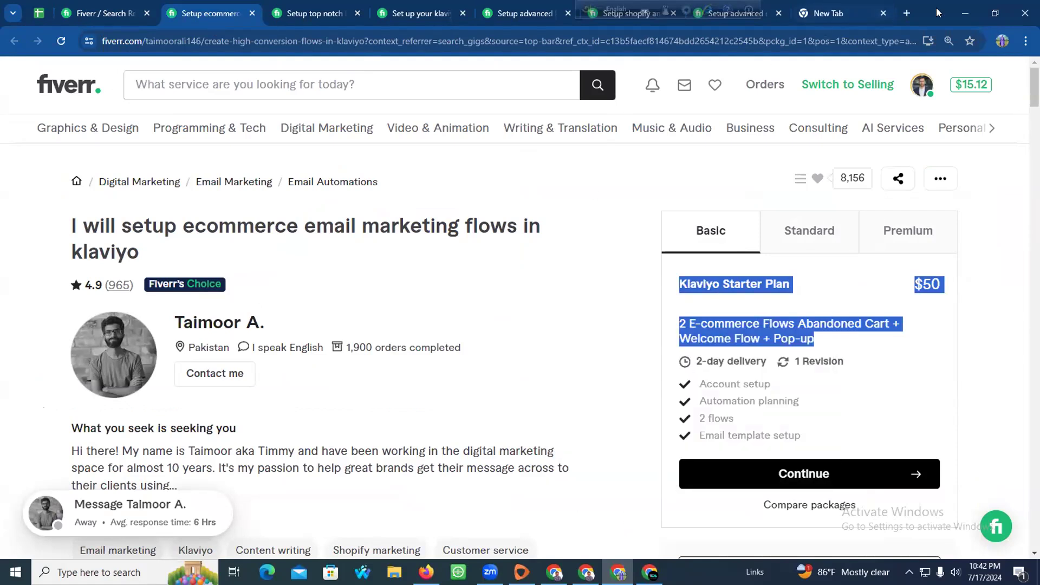
# Open the empty second New Text Document on the desktop and paste the copied Basic package text into it
pyautogui.click(955, 7)
pyautogui.click(956, 8)
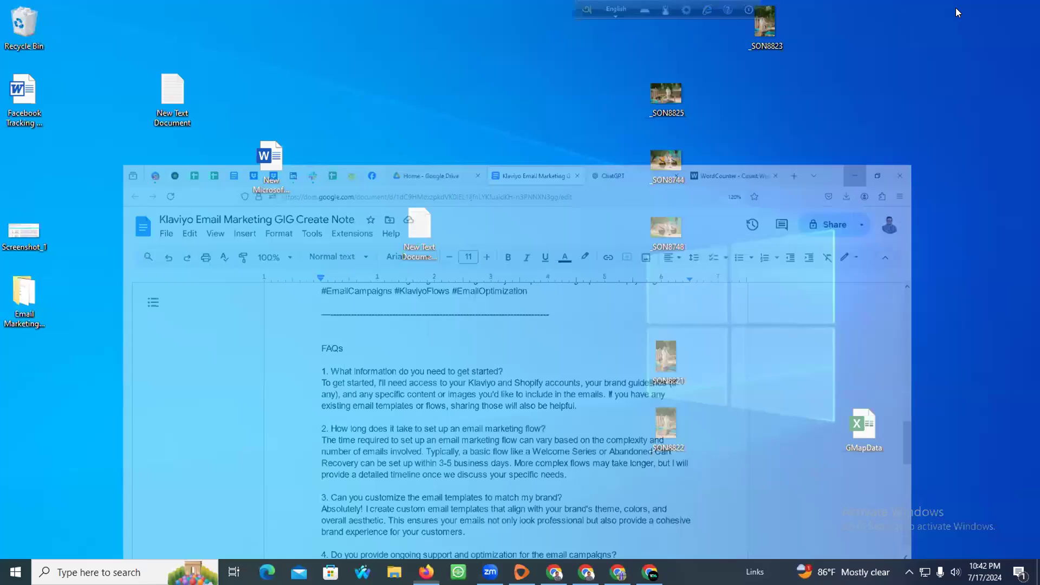
pyautogui.doubleClick(407, 231)
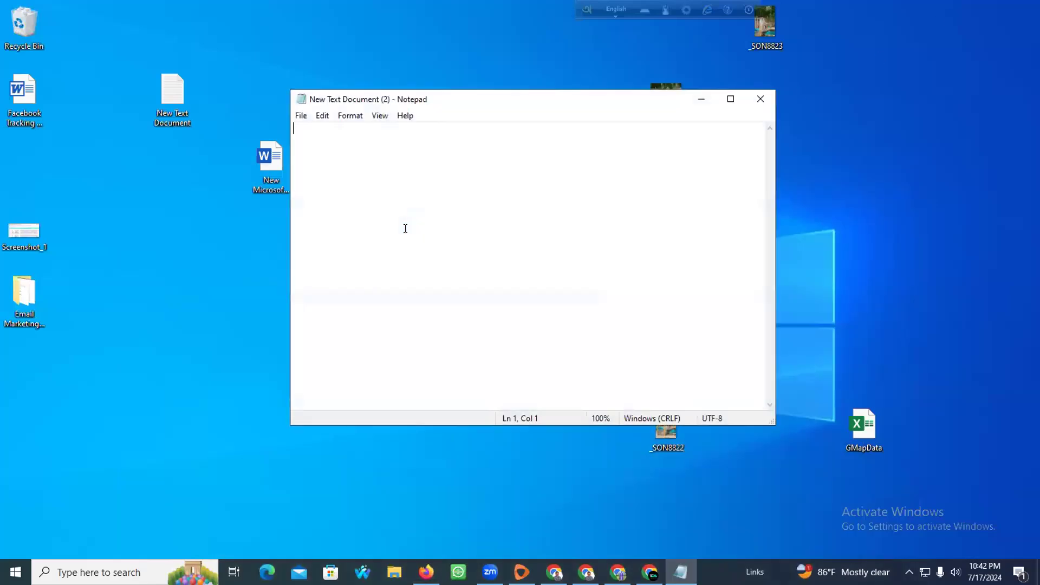
pyautogui.hotkey('ctrl', 'v')
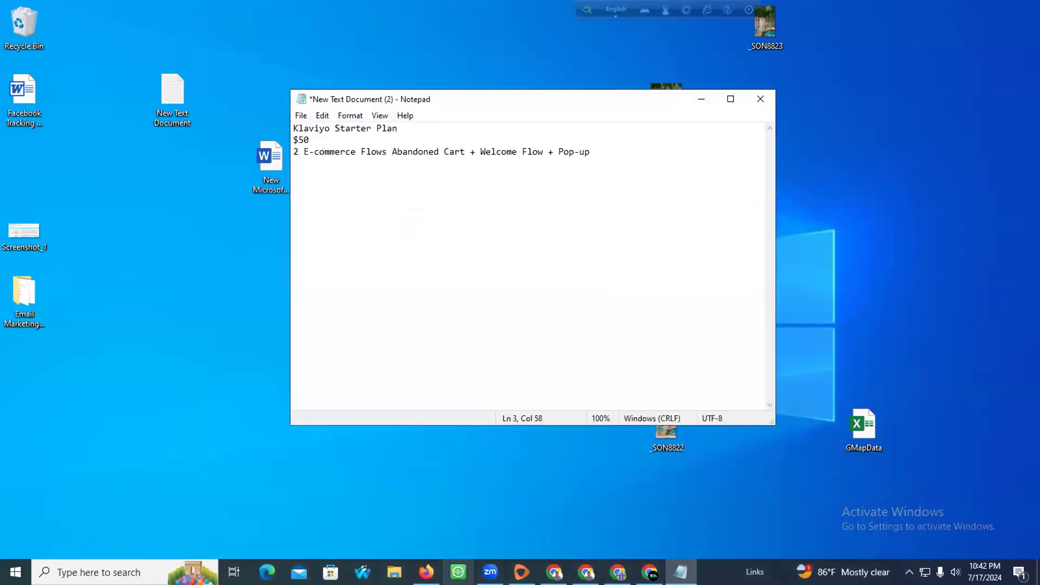
# Copy the gig's Standard package name, price and description into the Notepad file, a blank line below the Starter plan
pyautogui.click(426, 572)
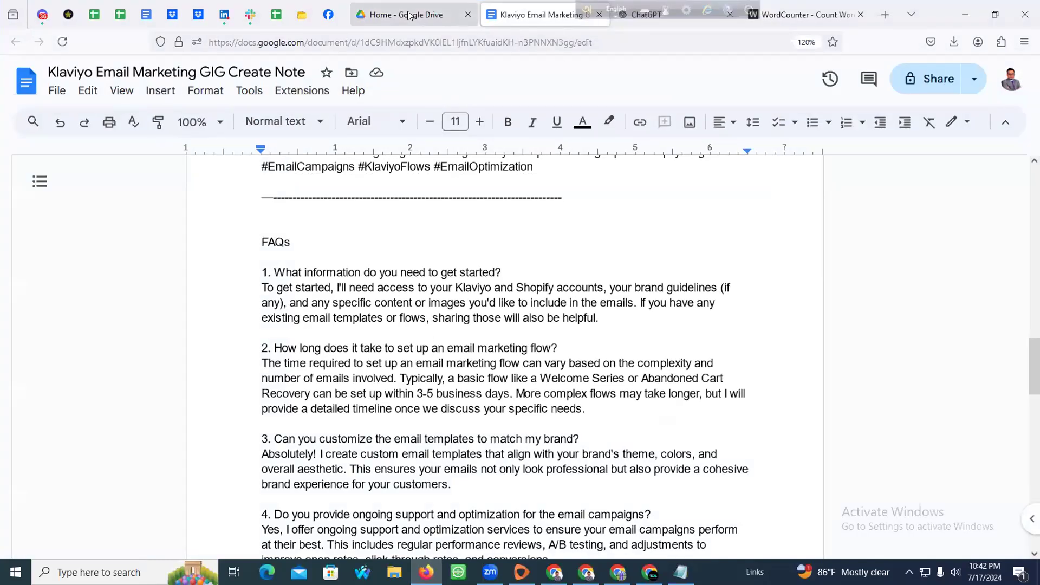
pyautogui.click(650, 572)
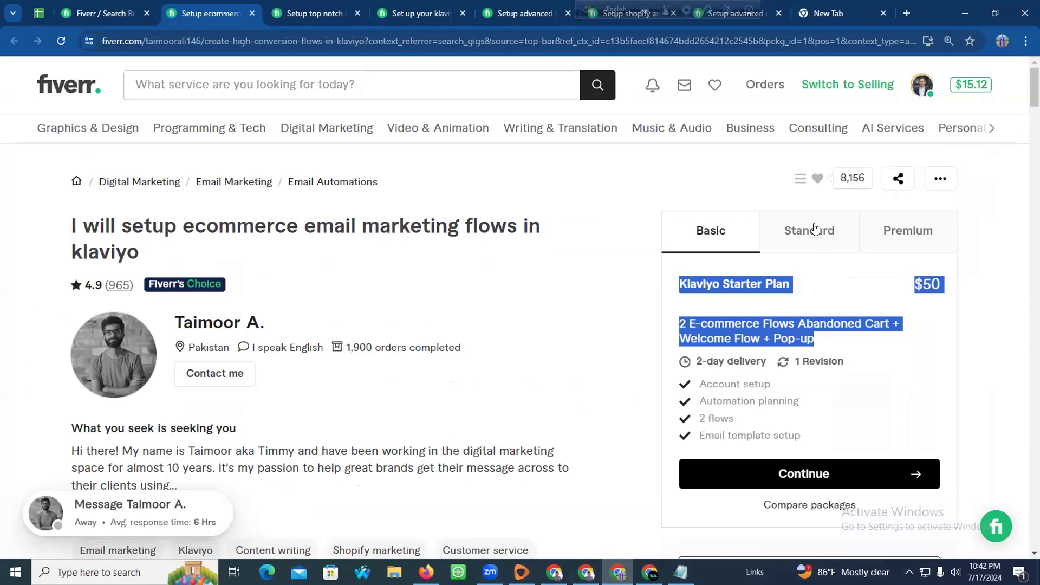
pyautogui.click(816, 229)
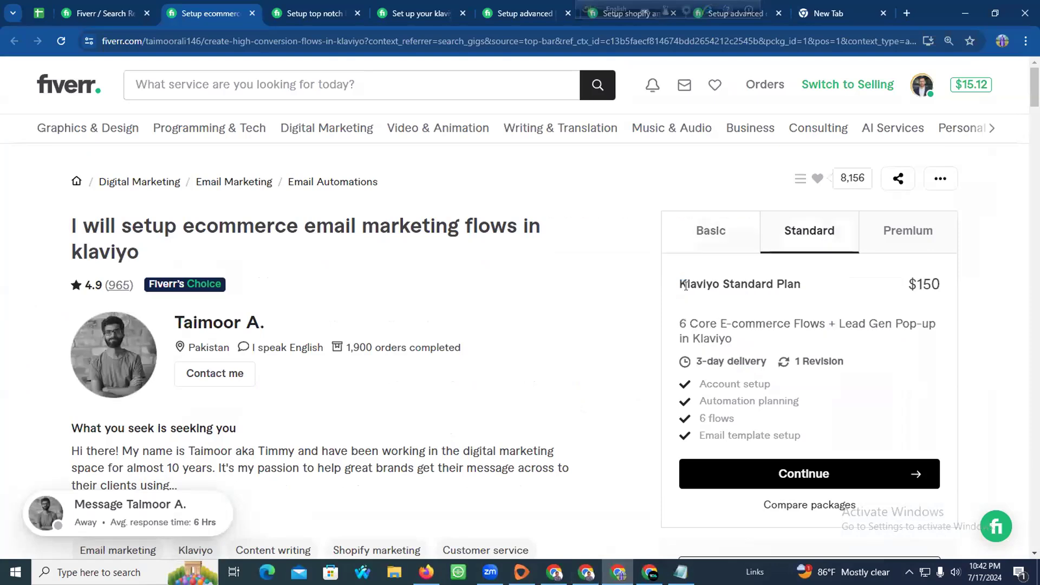
pyautogui.moveTo(676, 281); pyautogui.dragTo(742, 349)
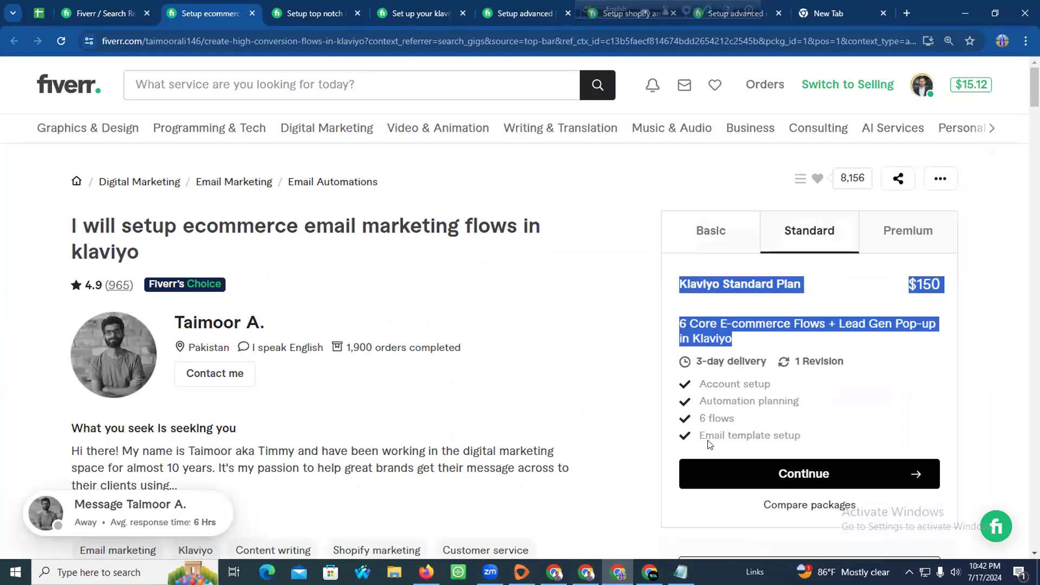
pyautogui.click(681, 572)
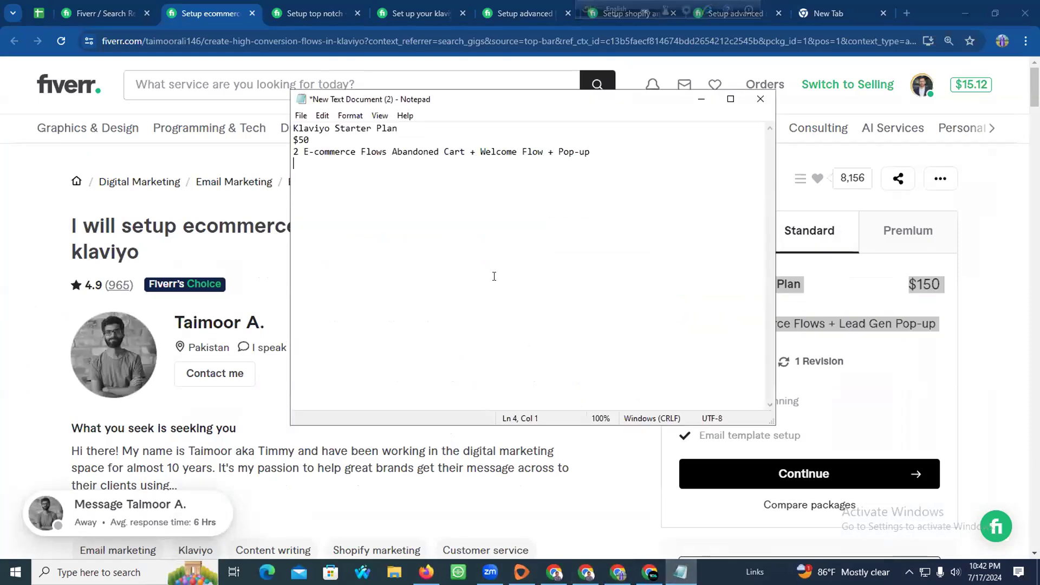
pyautogui.press('Return')
pyautogui.press('Return')
pyautogui.hotkey('ctrl', 'v')
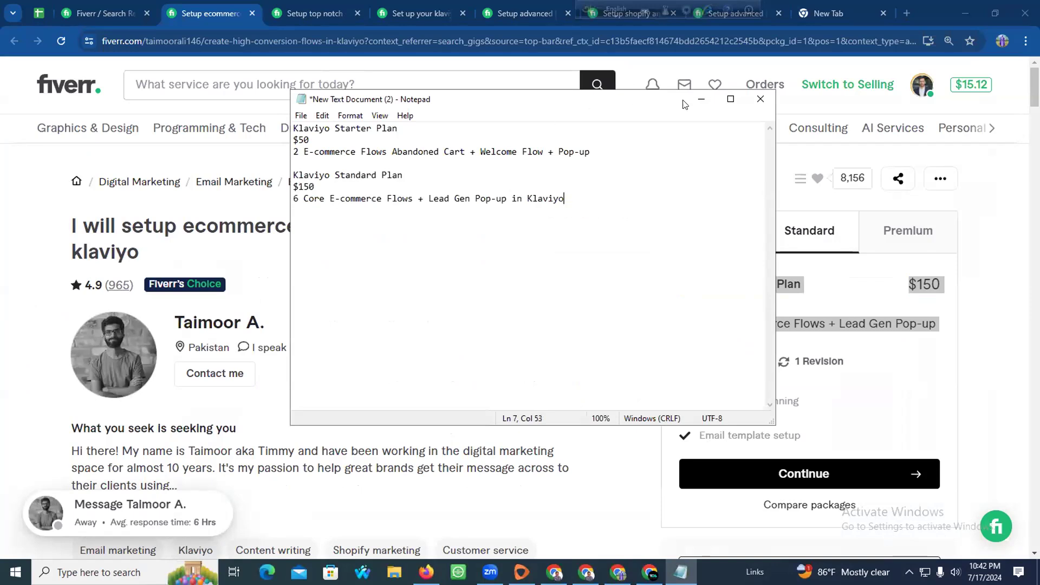
# Copy the gig's Premium package name, price and description into the Notepad file below the Standard plan
pyautogui.click(701, 99)
pyautogui.click(914, 239)
pyautogui.moveTo(681, 278); pyautogui.dragTo(796, 339)
pyautogui.click(681, 571)
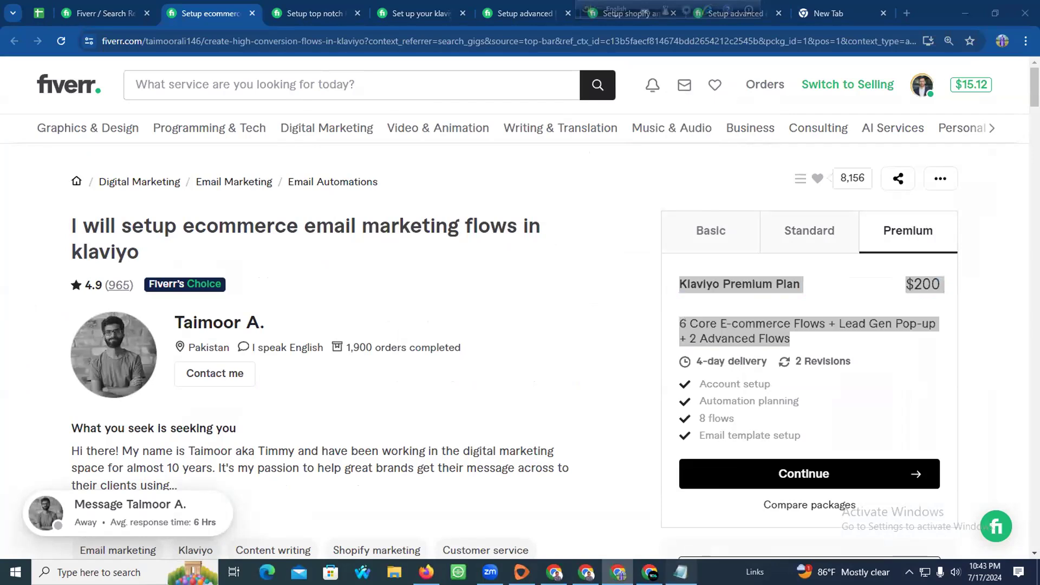
pyautogui.hotkey('ctrl', 'v')
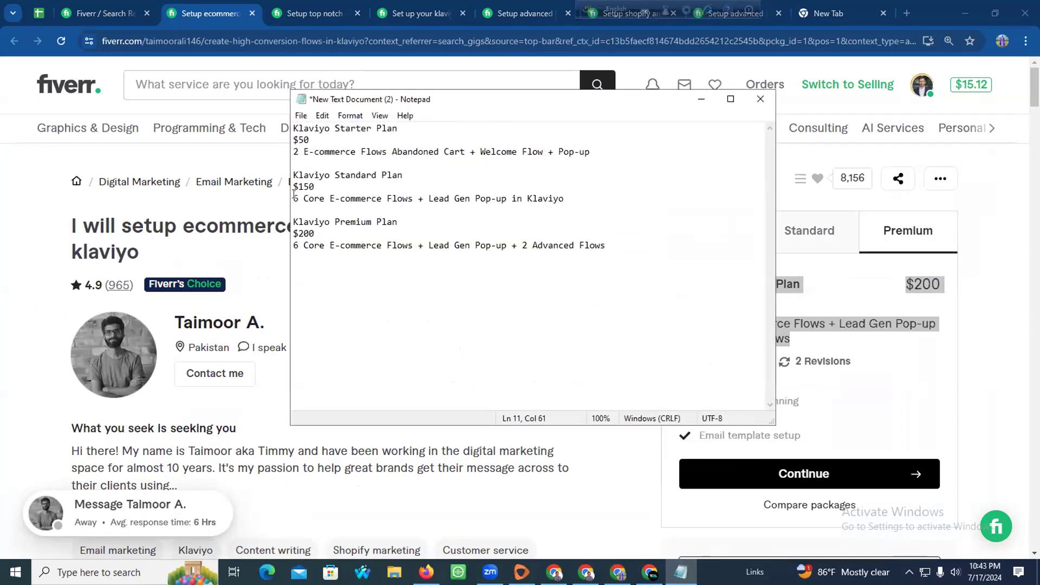
# In the notes, set the prices to $35 for Starter, $125 for Standard and $175 for Premium, and Starter to 3 flows
pyautogui.moveTo(315, 187); pyautogui.dragTo(304, 186)
pyautogui.write('2')
pyautogui.moveTo(318, 231); pyautogui.dragTo(295, 231)
pyautogui.write('175')
pyautogui.moveTo(312, 140); pyautogui.dragTo(297, 139)
pyautogui.write('2')
pyautogui.press('BackSpace')
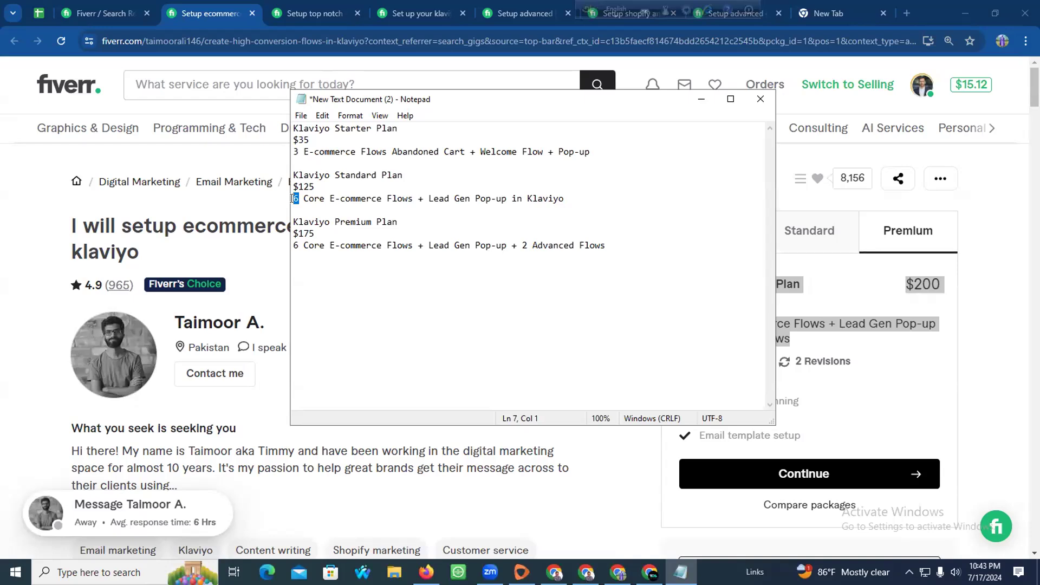
# Set the Standard plan to 5 core flows and the Premium plan to 3 advanced flows, and save the text file
pyautogui.moveTo(297, 245); pyautogui.dragTo(293, 245)
pyautogui.moveTo(528, 244); pyautogui.dragTo(521, 243)
pyautogui.hotkey('ctrl', 's')
# Copy all three plans and add a dashed separator line after the FAQs in the Klaviyo Email Marketing GIG Create Note document
pyautogui.moveTo(622, 245); pyautogui.dragTo(192, 118)
pyautogui.hotkey('ctrl', 'c')
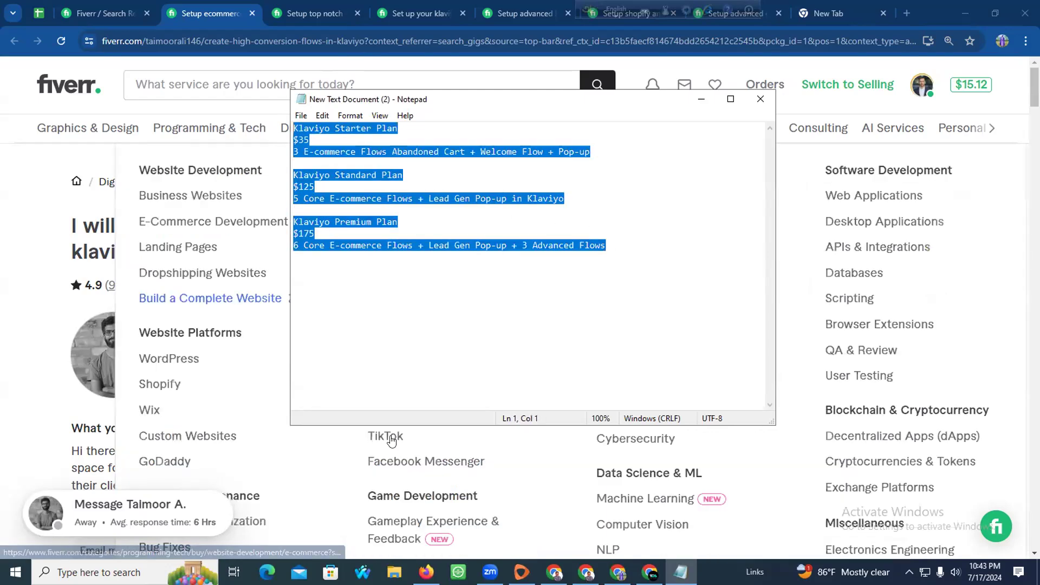
pyautogui.click(427, 572)
pyautogui.scroll(-10, 428, 314)
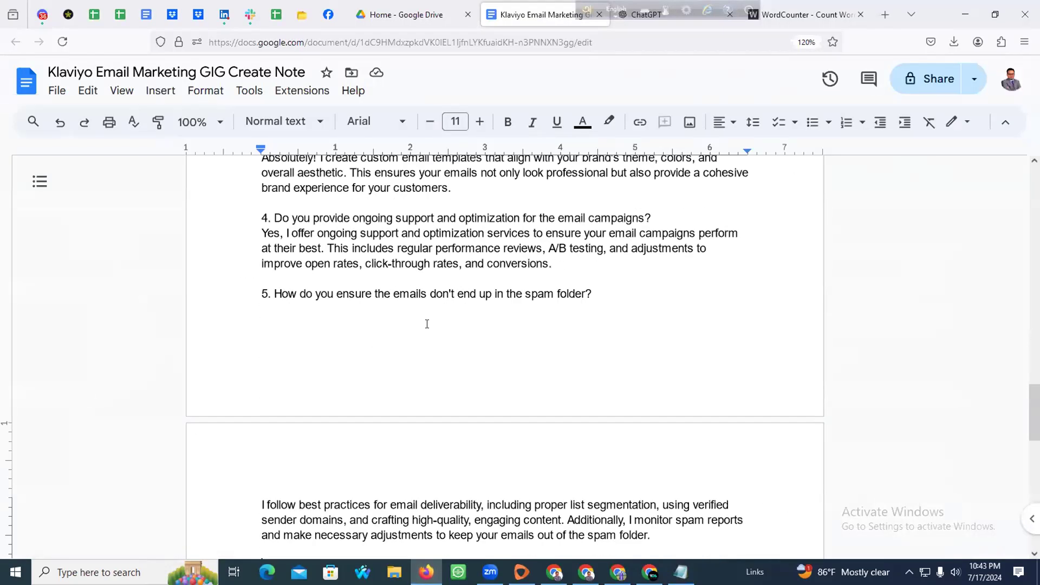
pyautogui.scroll(2, 412, 325)
pyautogui.write('-----------------------------------------------------------------------------------')
pyautogui.press('Return')
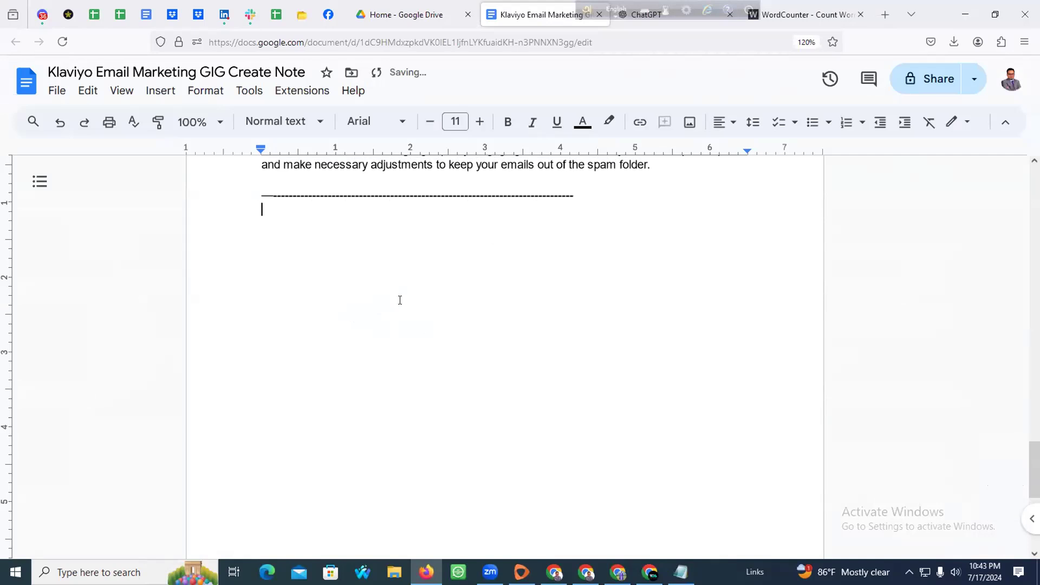
# Paste the three edited Klaviyo plans below the new separator, replacing the mistakenly pasted Premium plan text
pyautogui.hotkey('ctrl', 'v')
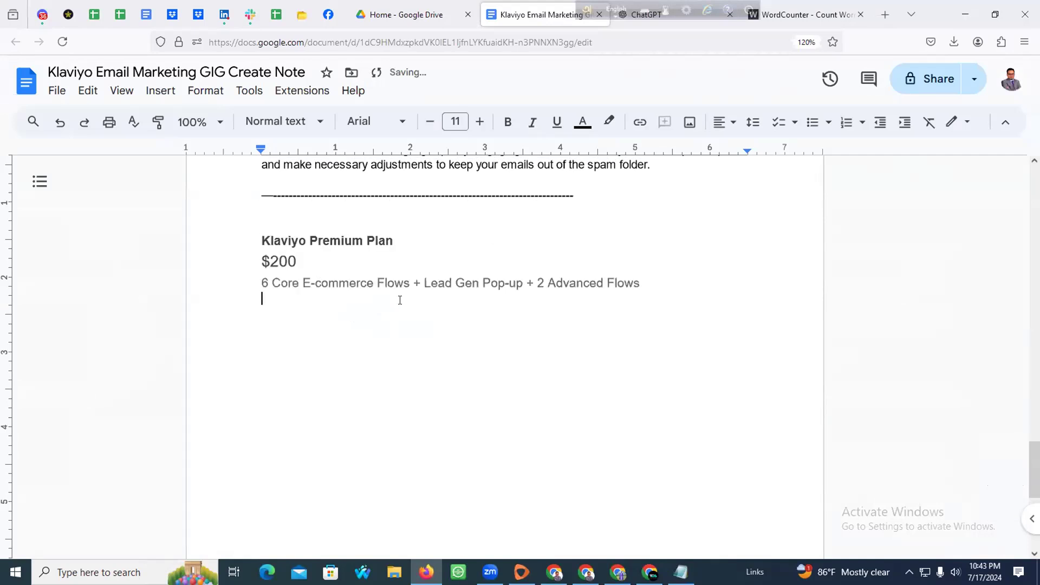
pyautogui.click(681, 572)
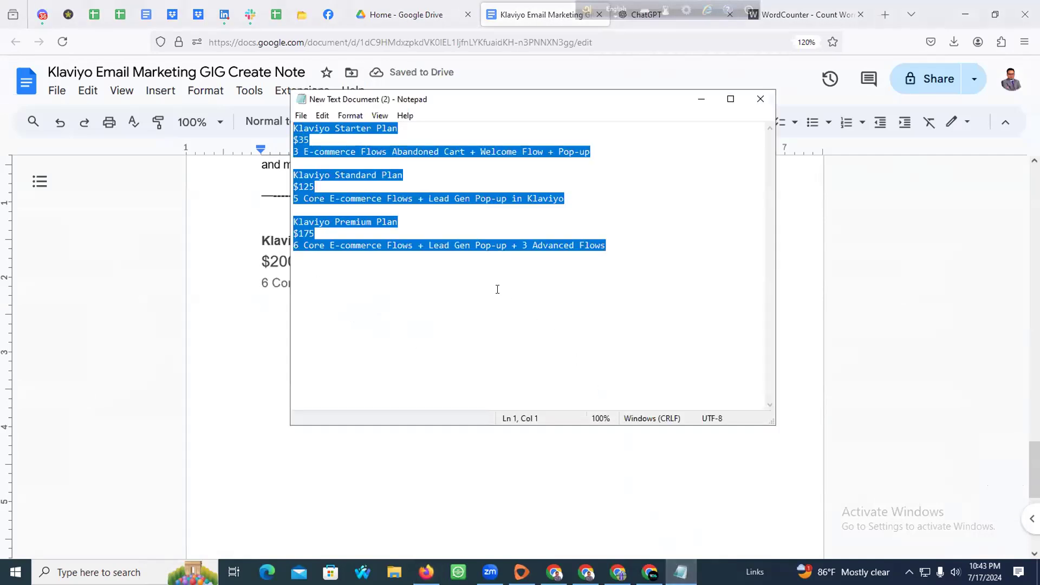
pyautogui.click(701, 100)
pyautogui.moveTo(640, 283); pyautogui.dragTo(134, 246)
pyautogui.hotkey('ctrl', 'v')
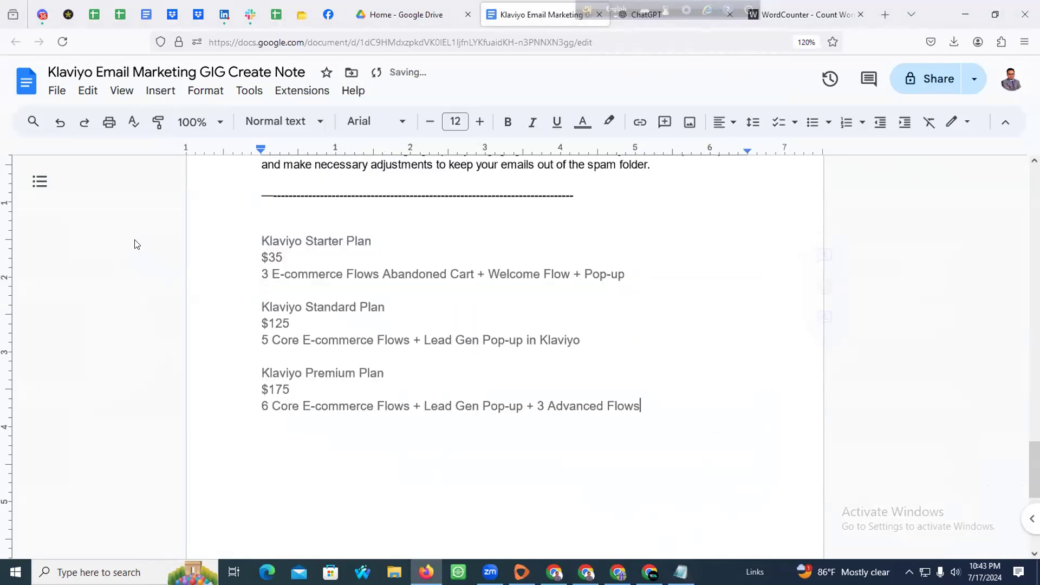
# Make the "Klaviyo Starter Plan" heading bold and colour it black
pyautogui.moveTo(374, 239); pyautogui.dragTo(264, 233)
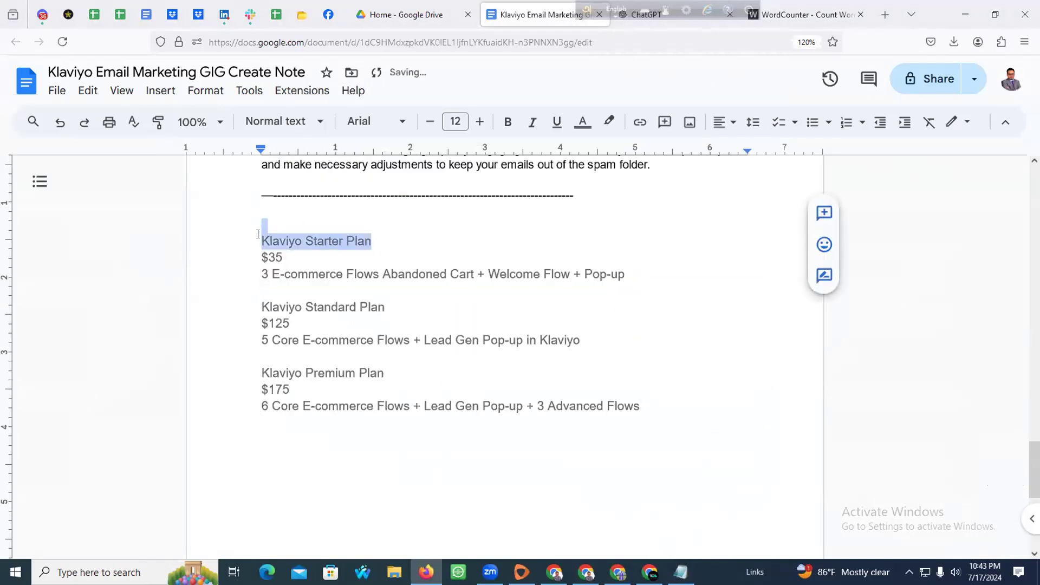
pyautogui.click(506, 124)
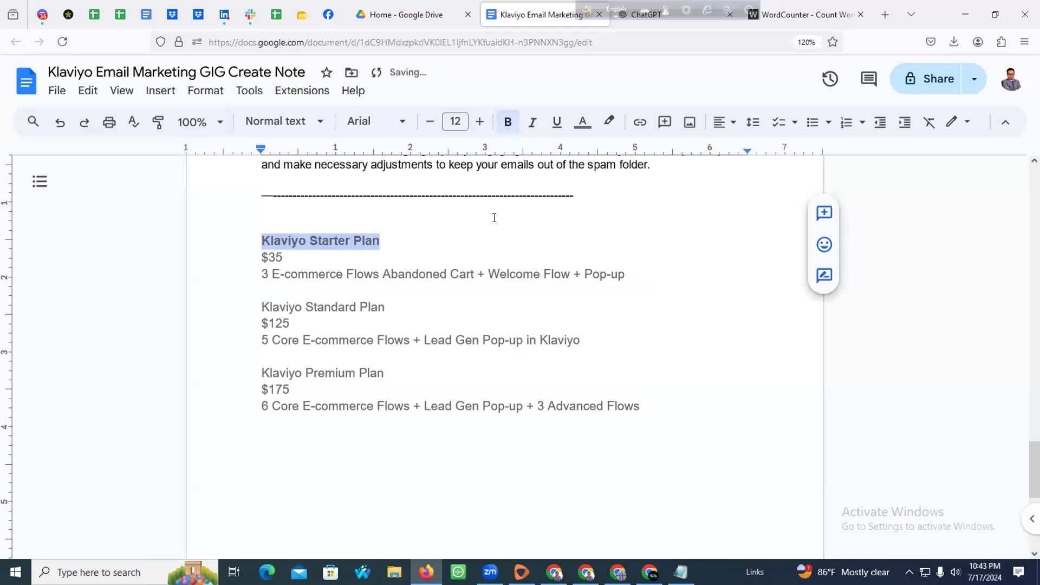
pyautogui.click(476, 236)
pyautogui.click(583, 122)
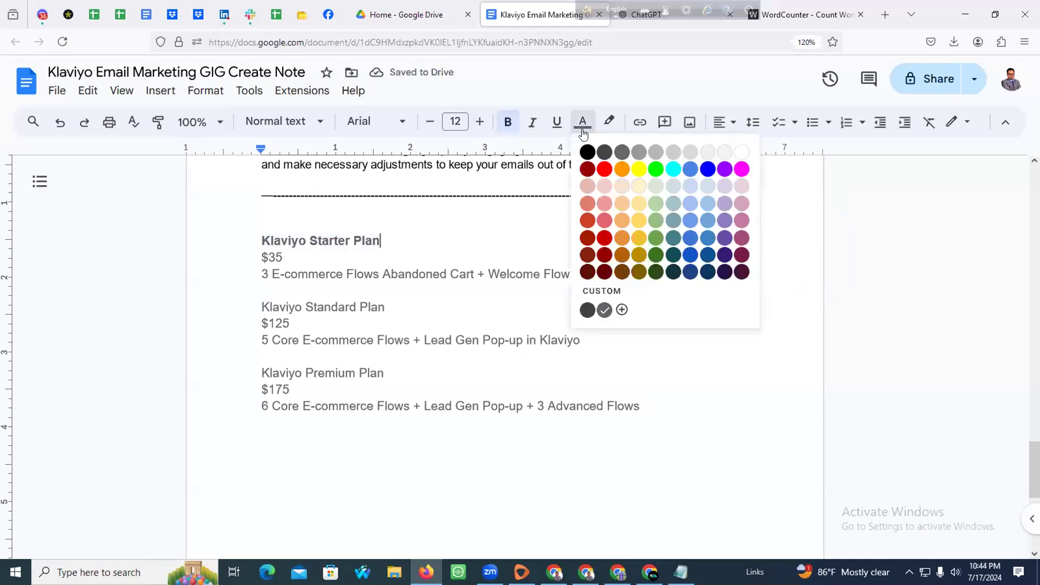
pyautogui.click(595, 155)
pyautogui.moveTo(394, 250); pyautogui.dragTo(260, 240)
pyautogui.click(433, 228)
pyautogui.tripleClick(320, 240)
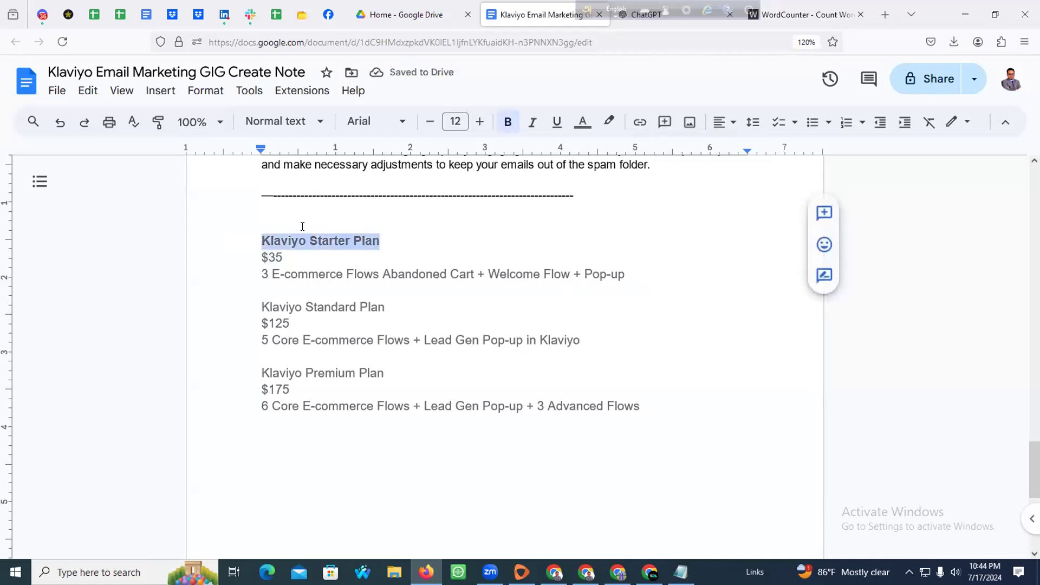
pyautogui.click(583, 123)
pyautogui.click(585, 159)
pyautogui.click(447, 228)
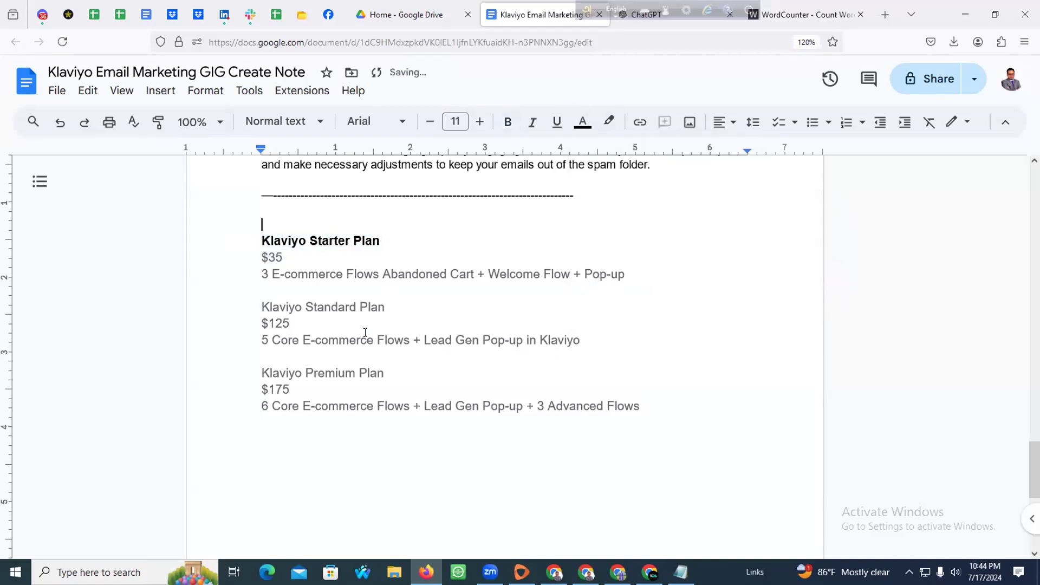
# Colour the "Klaviyo Standard Plan" and "Klaviyo Premium Plan" headings black
pyautogui.moveTo(384, 309); pyautogui.dragTo(251, 308)
pyautogui.click(583, 122)
pyautogui.click(589, 156)
pyautogui.click(402, 276)
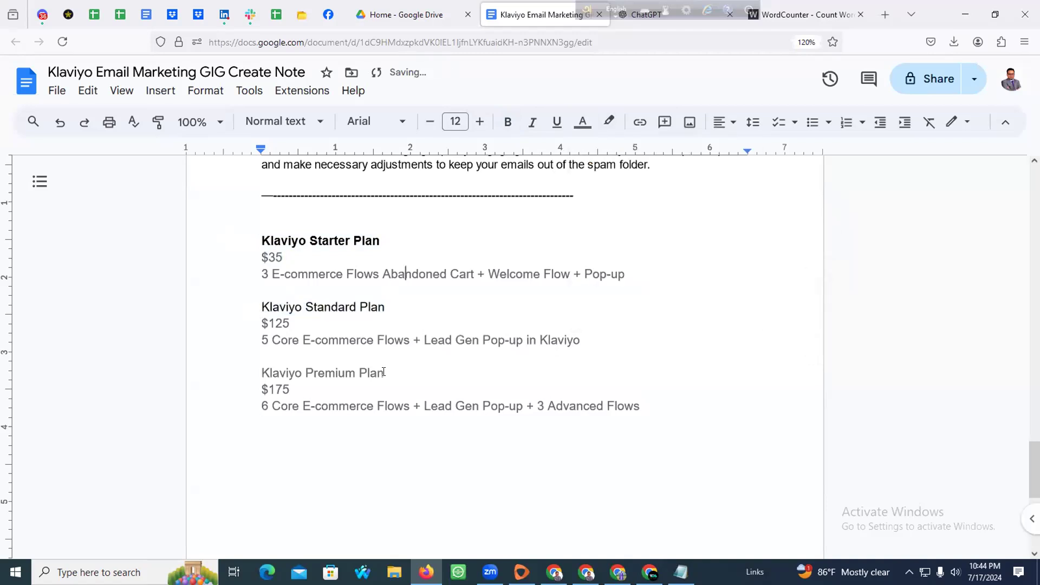
pyautogui.moveTo(384, 373); pyautogui.dragTo(255, 379)
pyautogui.click(583, 122)
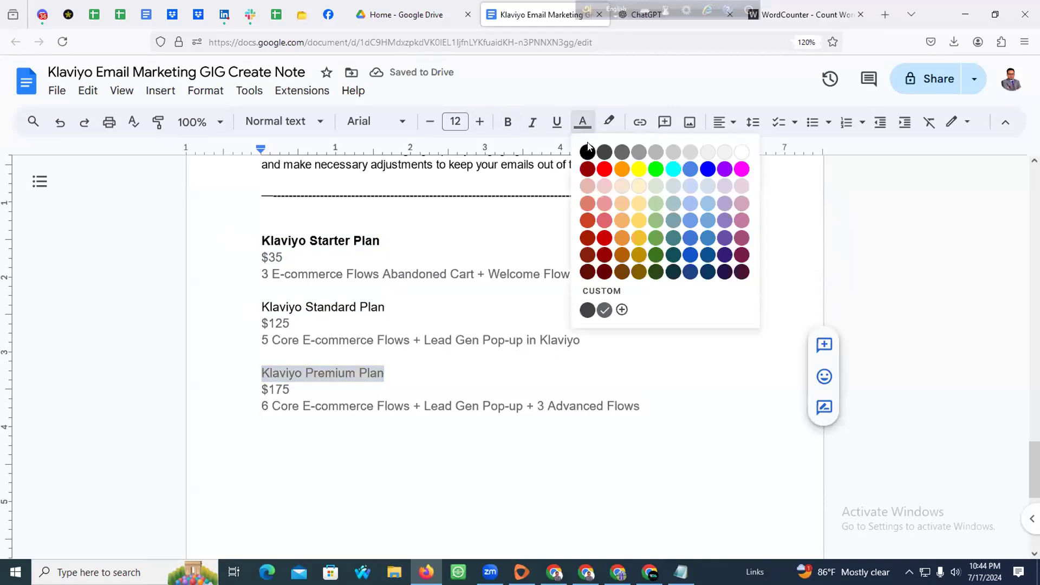
pyautogui.click(585, 156)
pyautogui.click(421, 381)
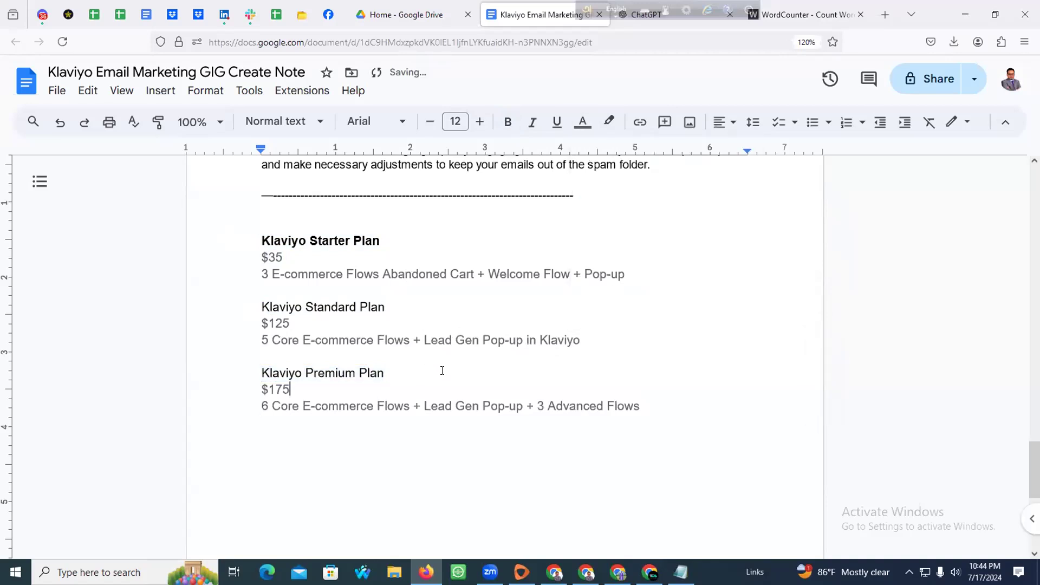
# Minimize the open browser windows and open the Downloads folder in File Explorer
pyautogui.scroll(20, 448, 394)
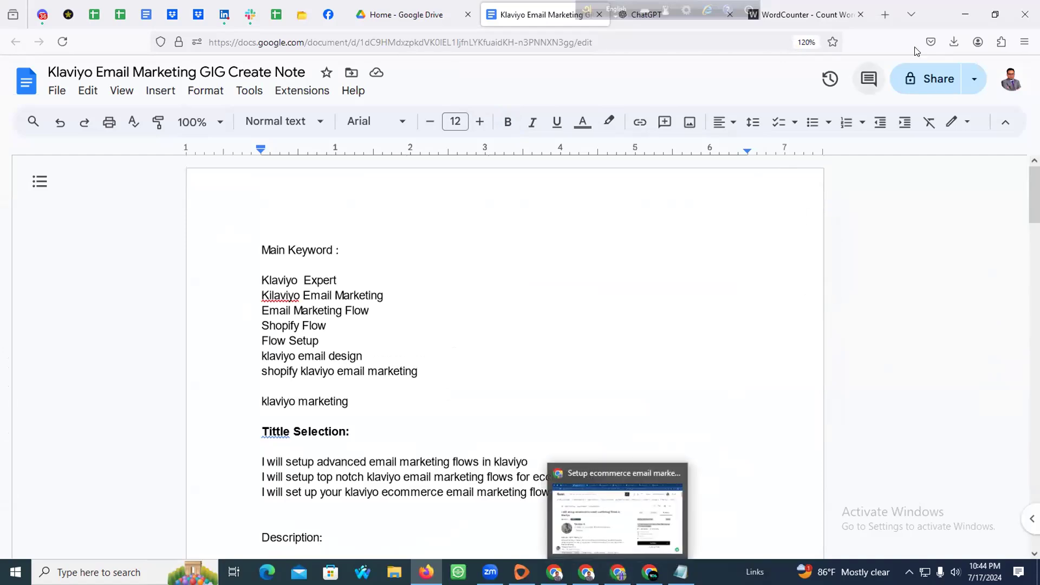
pyautogui.click(953, 9)
pyautogui.click(953, 9)
pyautogui.click(955, 13)
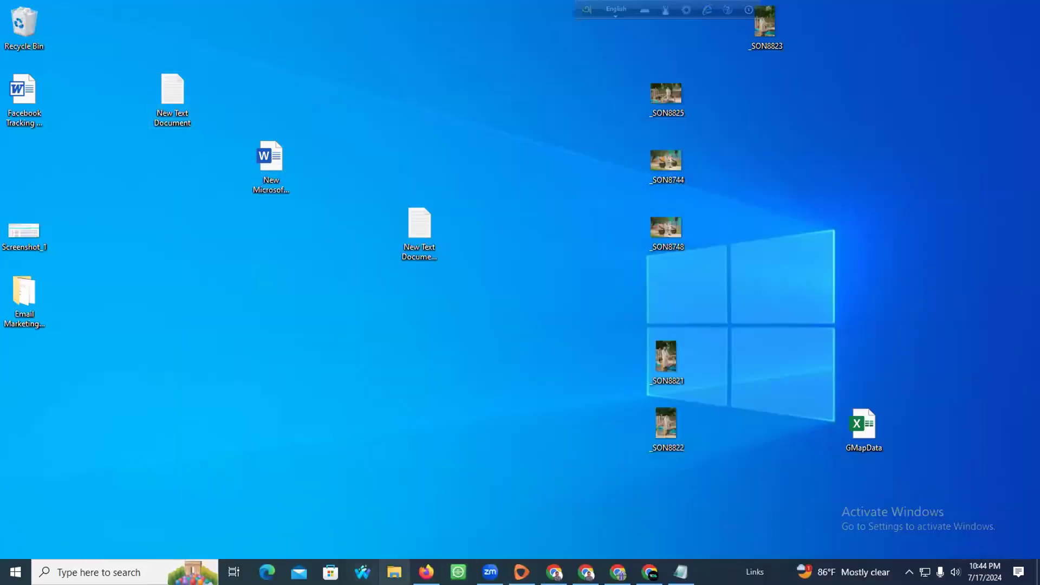
pyautogui.click(394, 572)
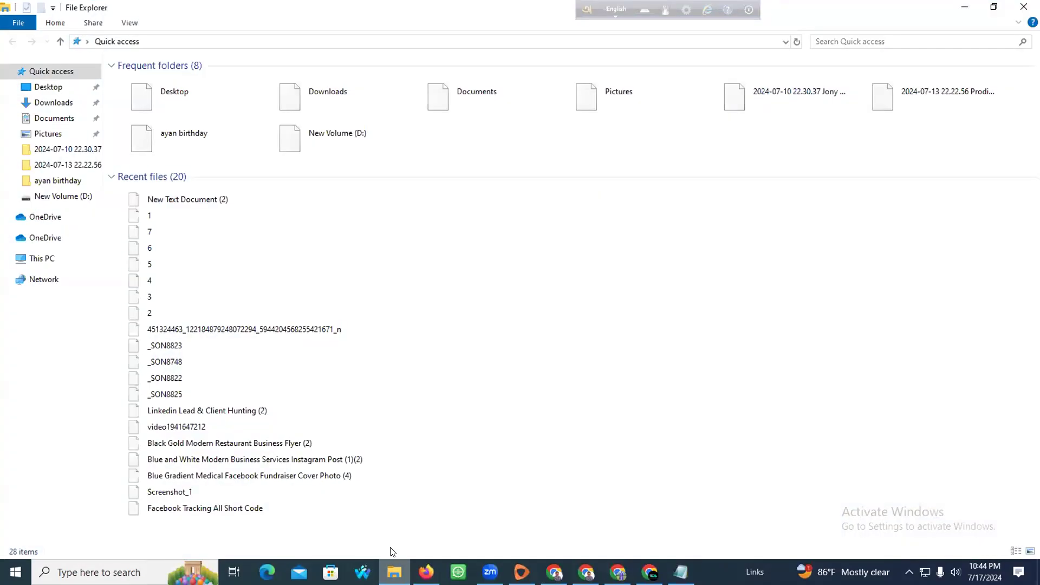
pyautogui.click(56, 109)
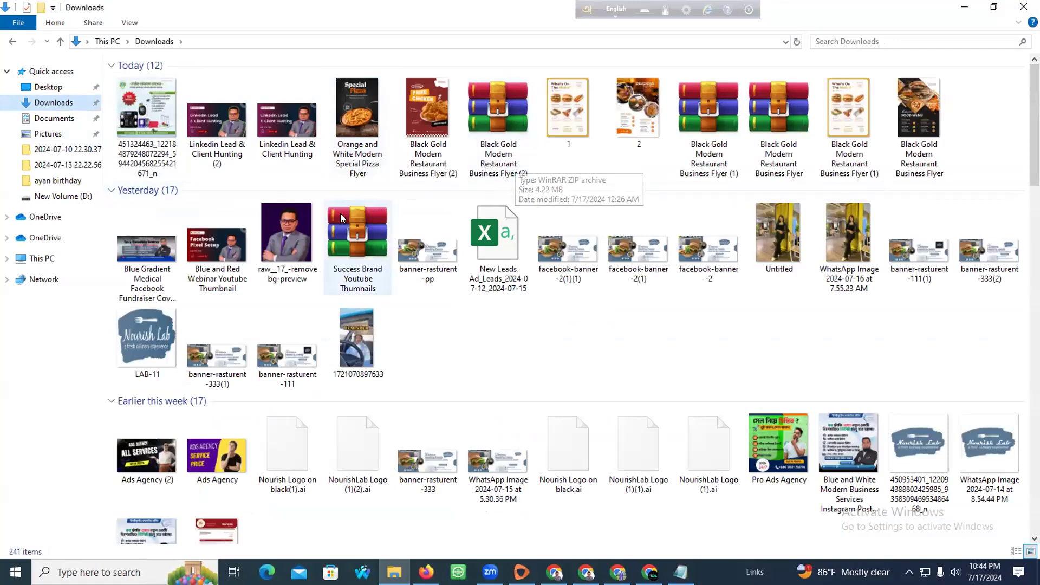
pyautogui.moveTo(340, 214)
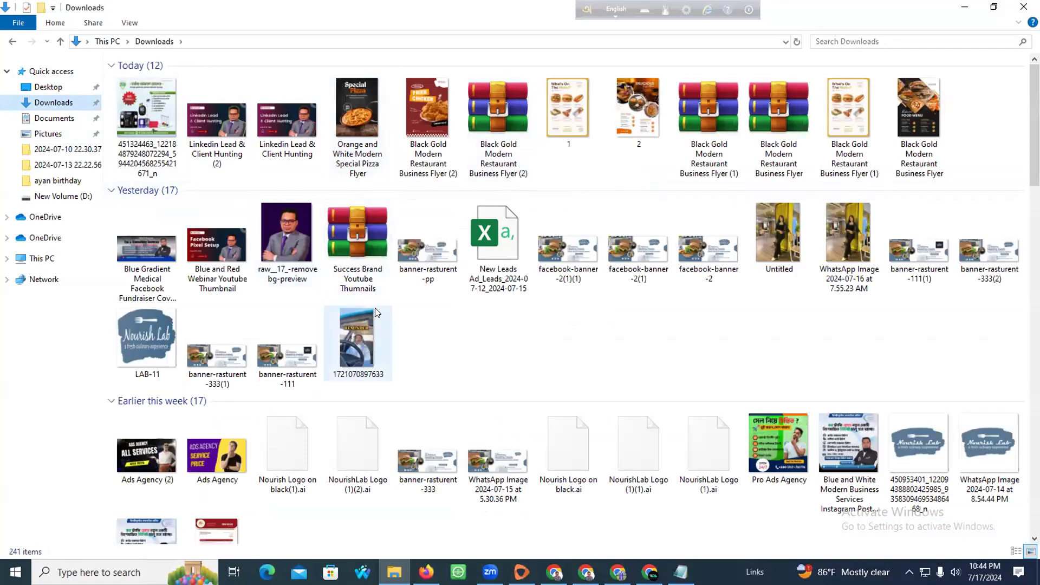
# Look through the files in the Downloads folder by date group, and minimize the folder window
pyautogui.moveTo(375, 310)
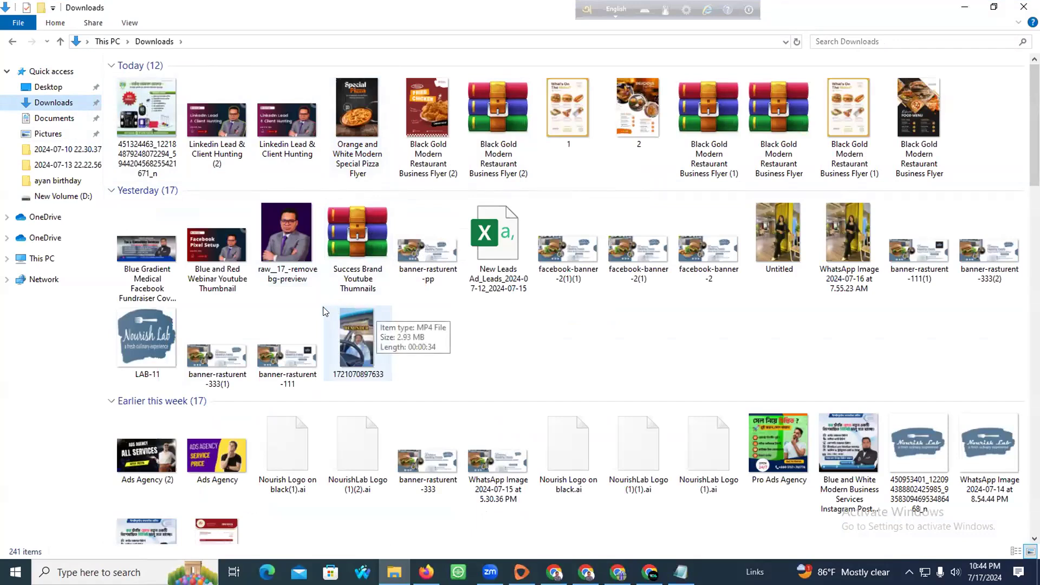
pyautogui.scroll(-3, 325, 312)
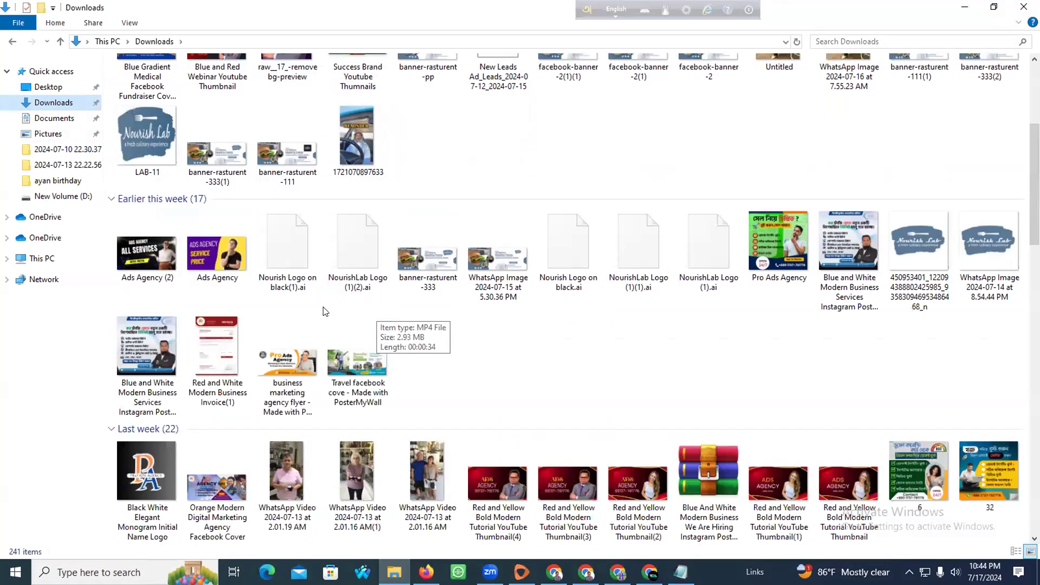
pyautogui.scroll(-3, 325, 312)
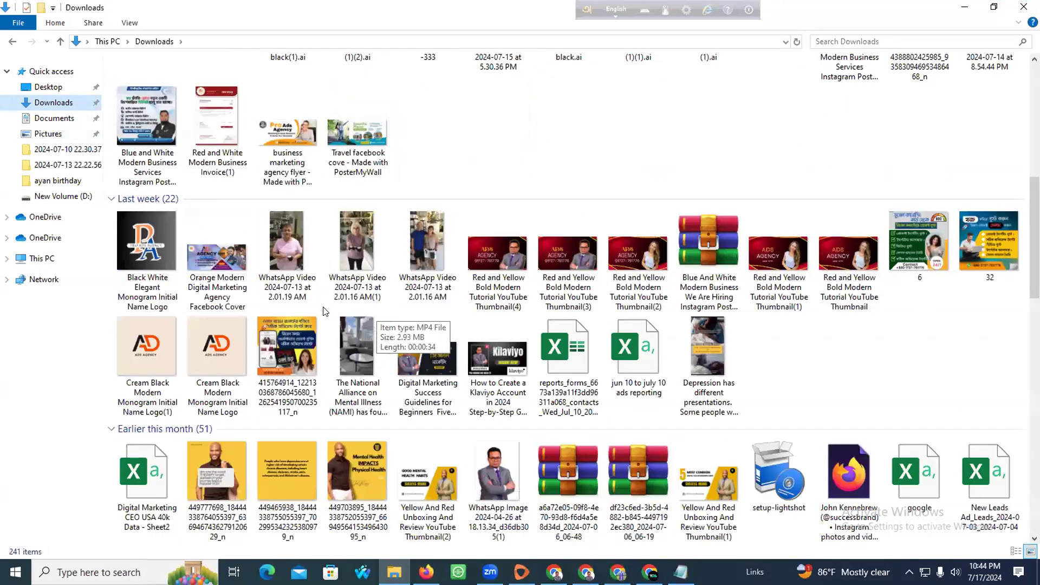
pyautogui.scroll(-5, 325, 311)
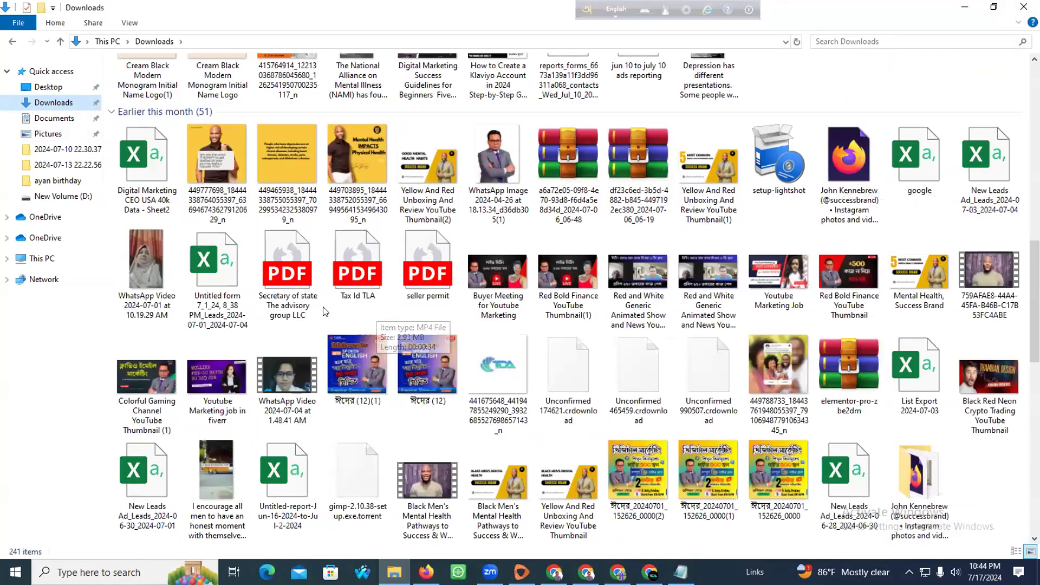
pyautogui.scroll(-5, 325, 312)
pyautogui.scroll(15, 324, 309)
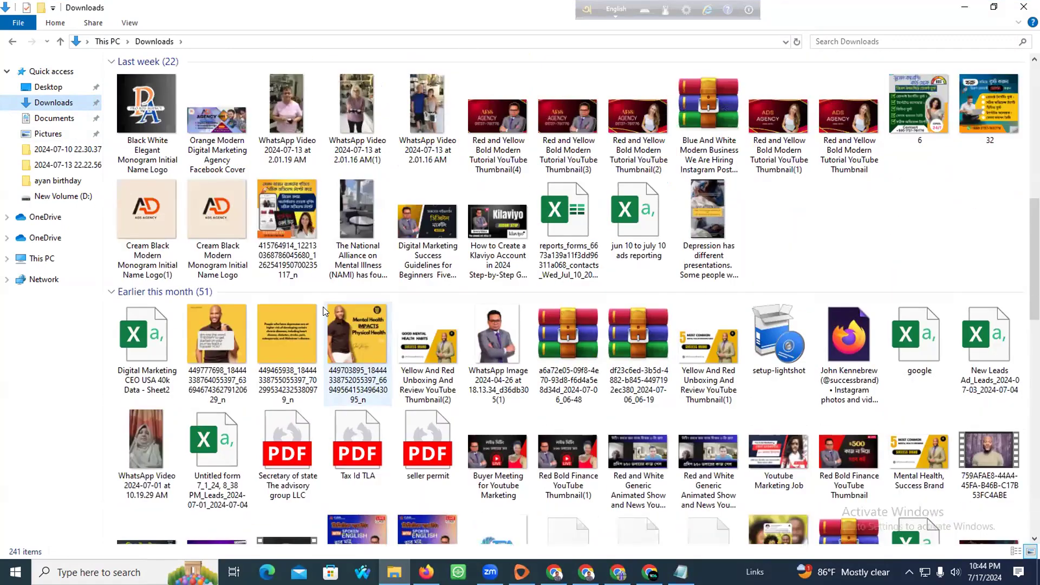
pyautogui.click(956, 12)
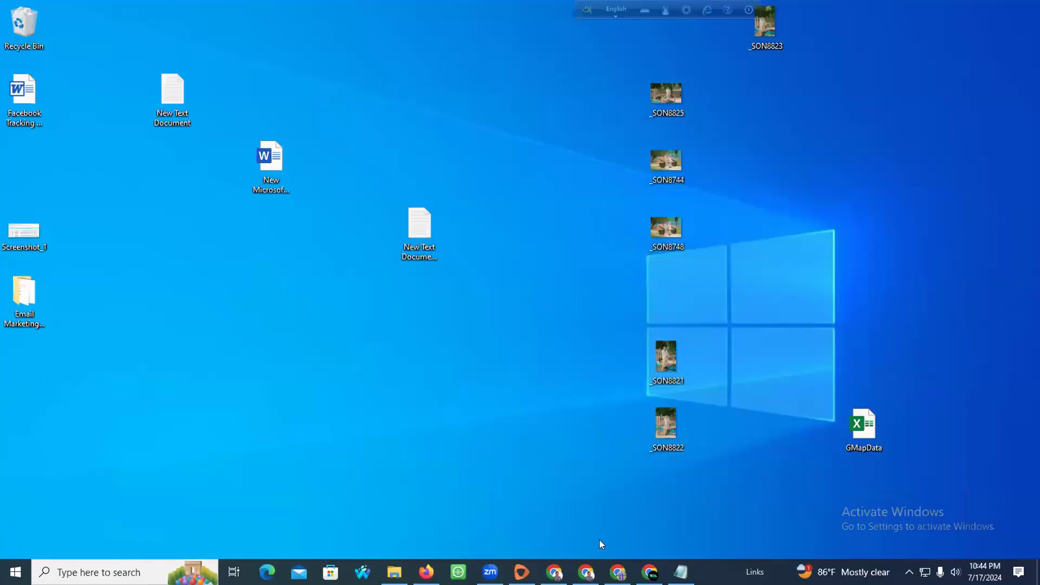
# Open Canva in a new Firefox tab and open the recent "Klaviyo Boss A to Z Setup" thumbnail design for editing
pyautogui.click(426, 572)
pyautogui.hotkey('ctrl', 't')
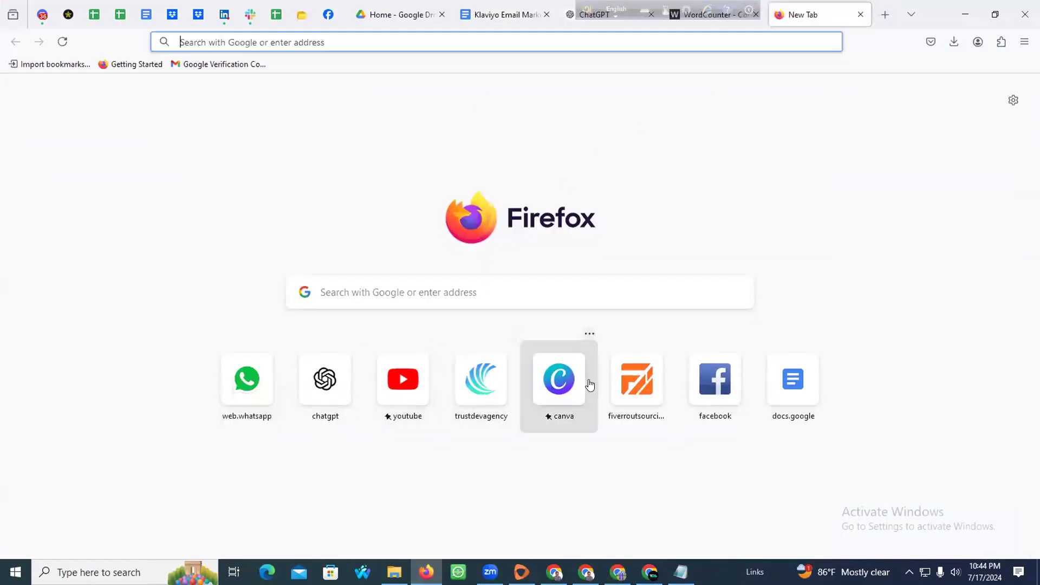
pyautogui.click(558, 384)
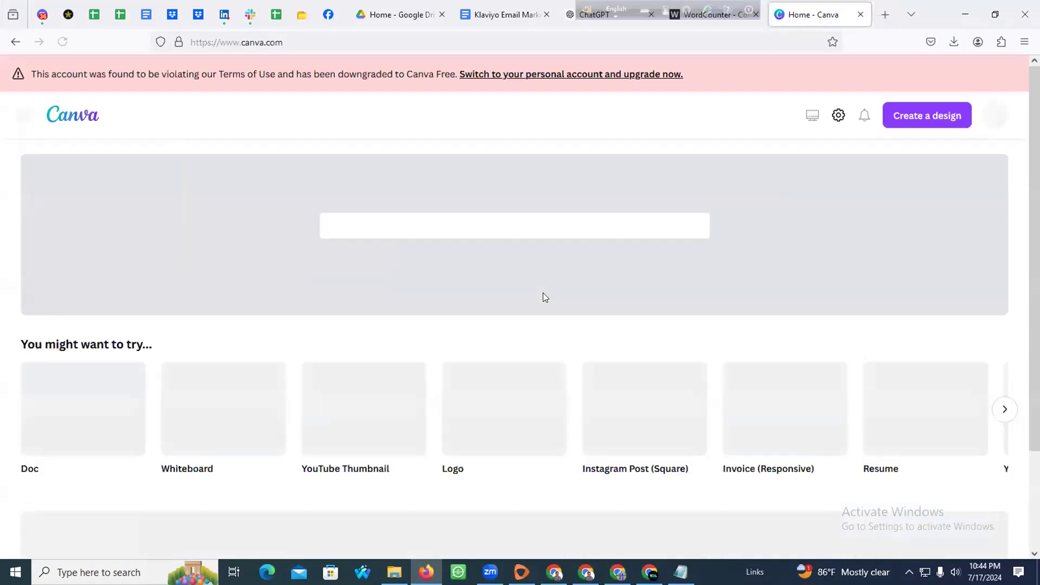
pyautogui.scroll(-2, 129, 323)
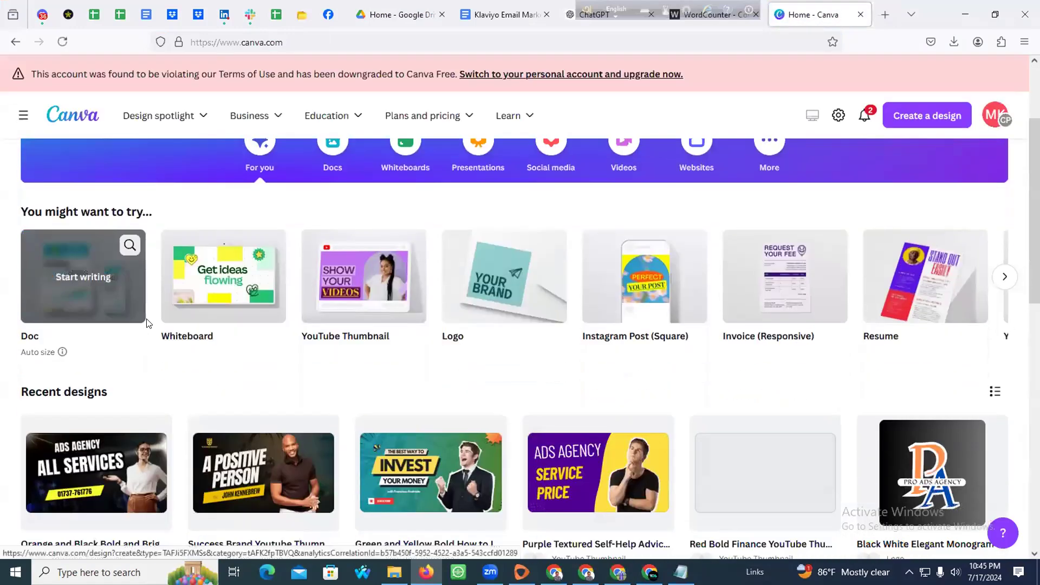
pyautogui.scroll(-4, 152, 326)
pyautogui.scroll(-2, 162, 329)
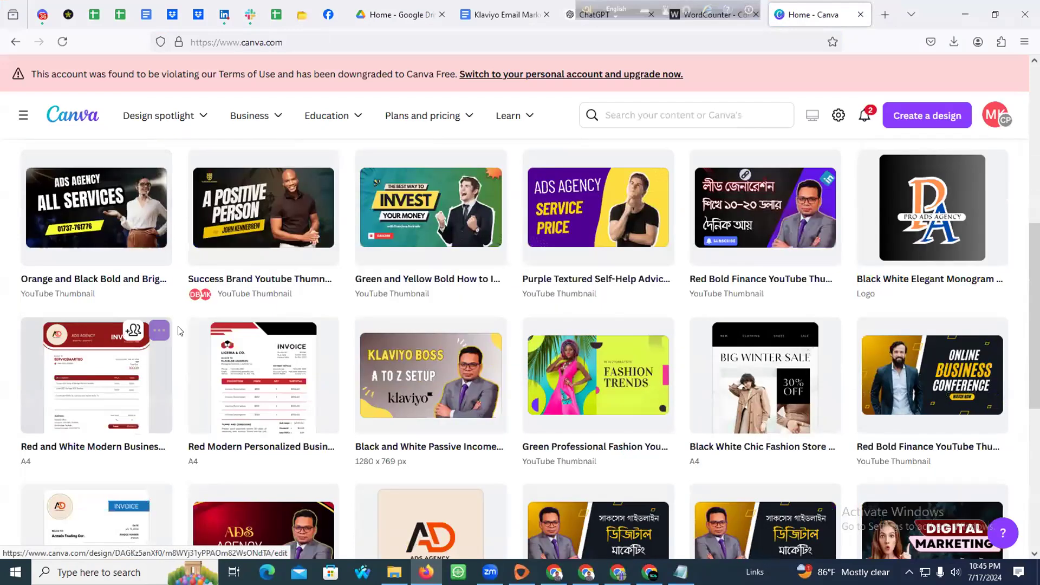
pyautogui.scroll(-2, 193, 332)
pyautogui.click(417, 293)
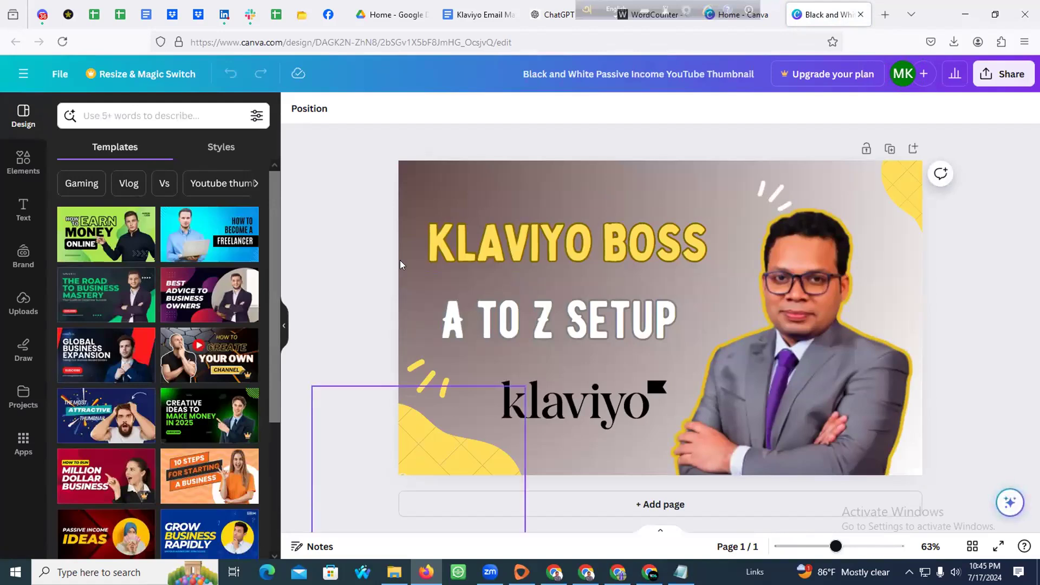
# Copy the thumbnail design's link and switch to Chrome under a different browser profile
pyautogui.click(388, 42)
pyautogui.rightClick(390, 44)
pyautogui.click(408, 124)
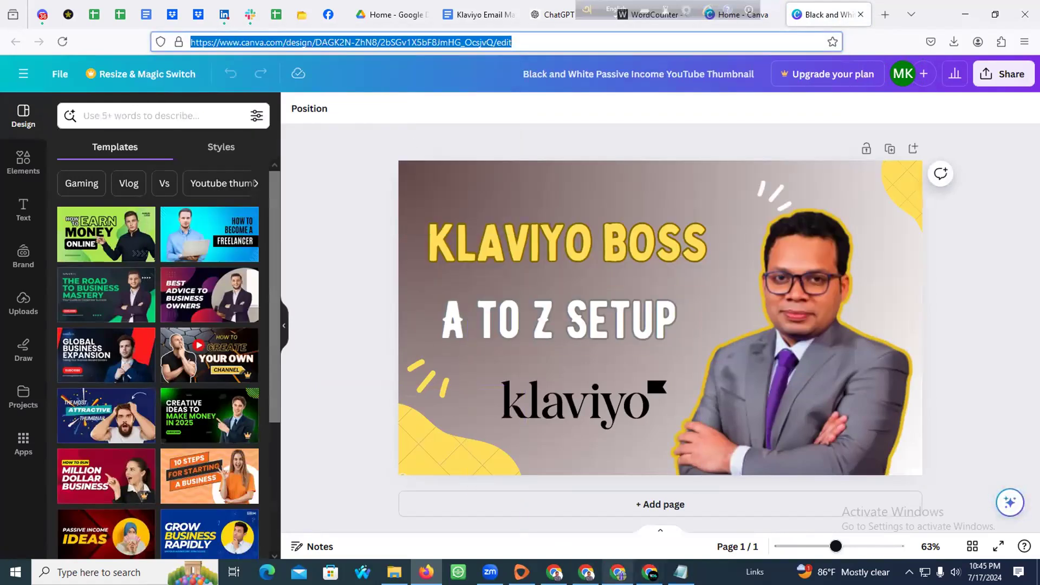
pyautogui.click(649, 572)
pyautogui.click(1002, 41)
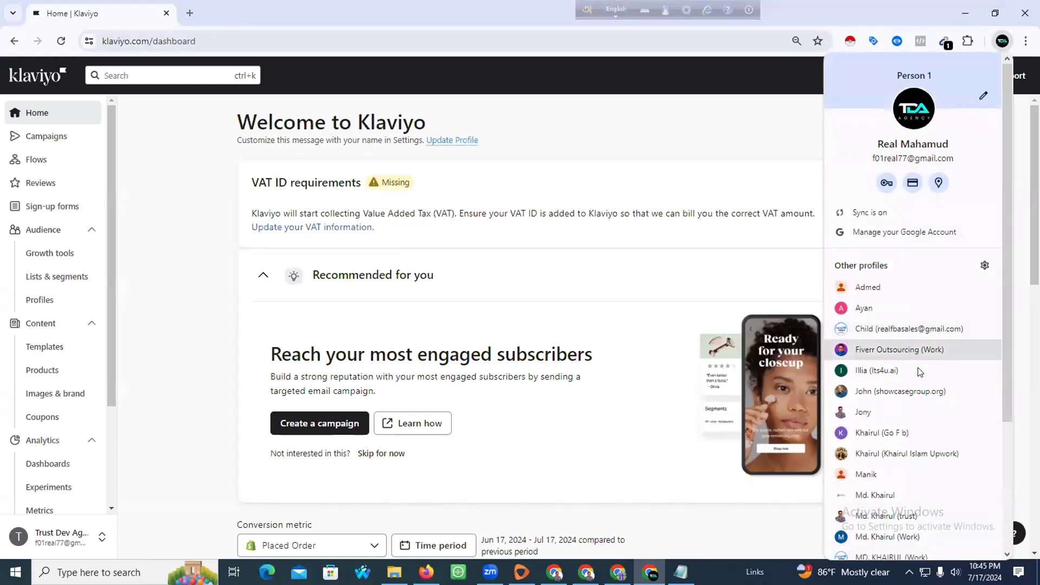
pyautogui.scroll(-1, 922, 373)
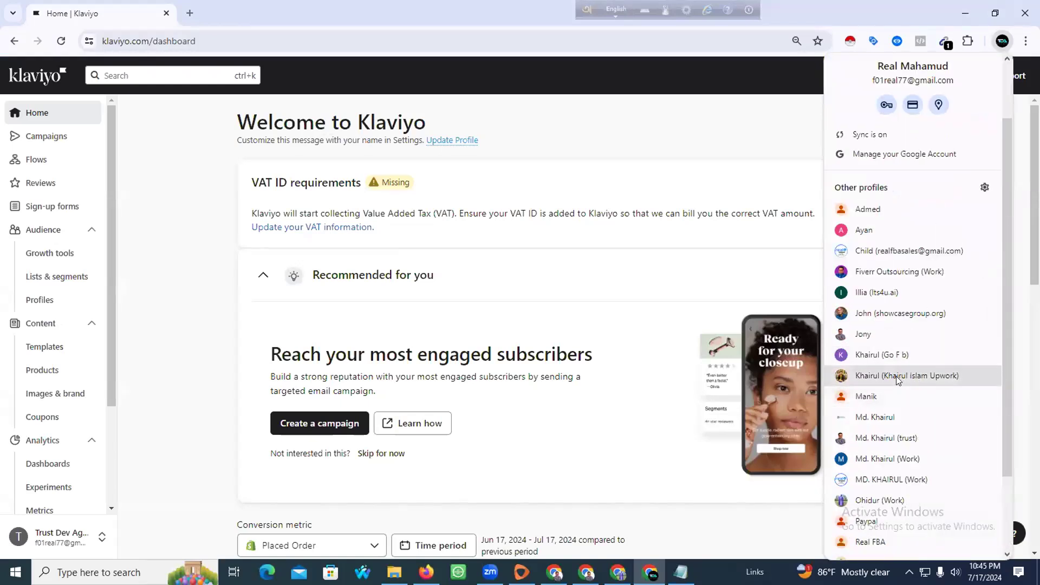
pyautogui.click(895, 434)
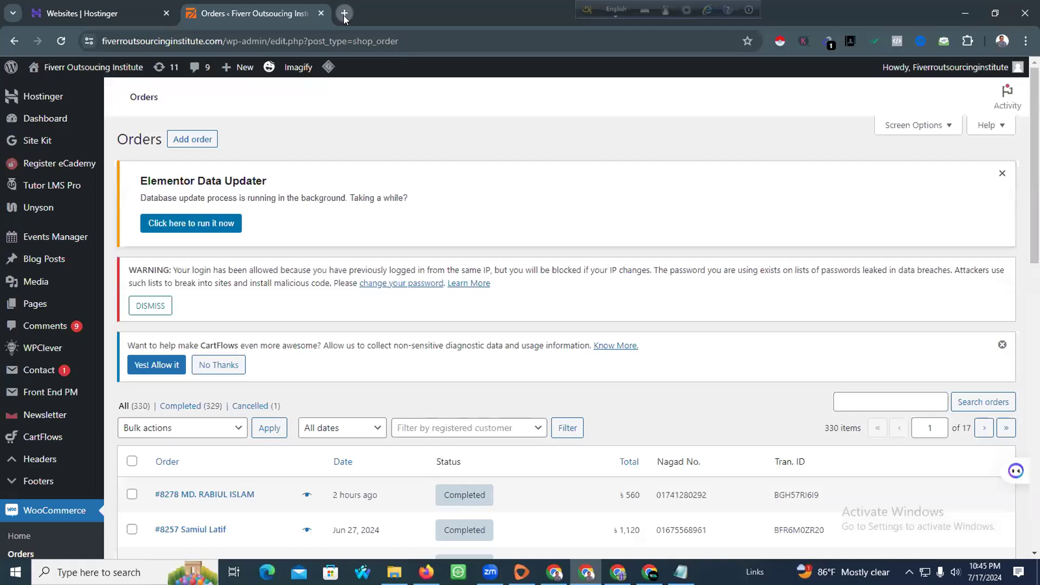
# Load the copied Canva design link in a new tab, close the Orders tab, and request access to the design
pyautogui.click(344, 14)
pyautogui.rightClick(338, 39)
pyautogui.click(381, 168)
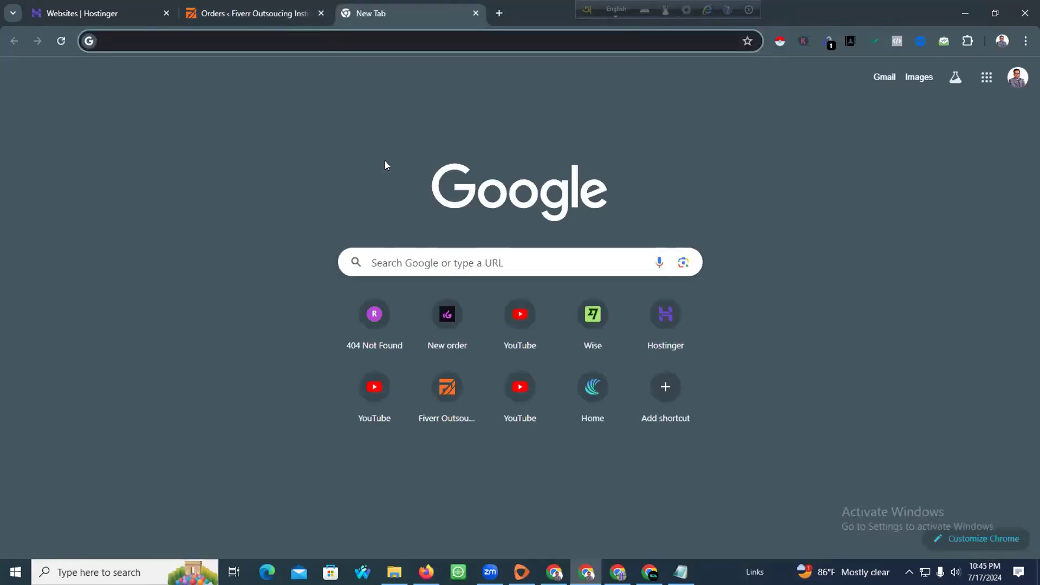
pyautogui.click(321, 13)
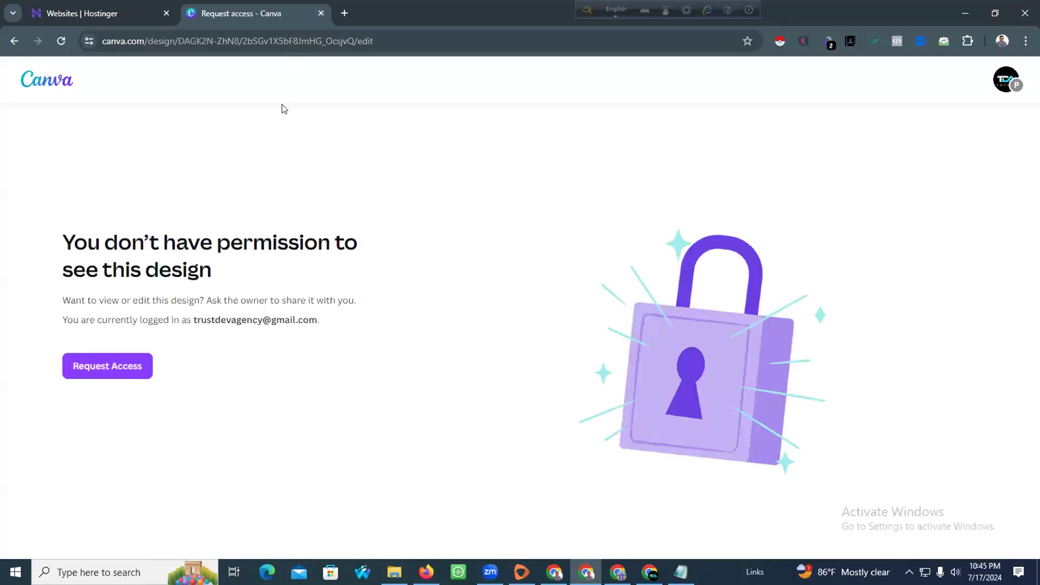
pyautogui.click(136, 362)
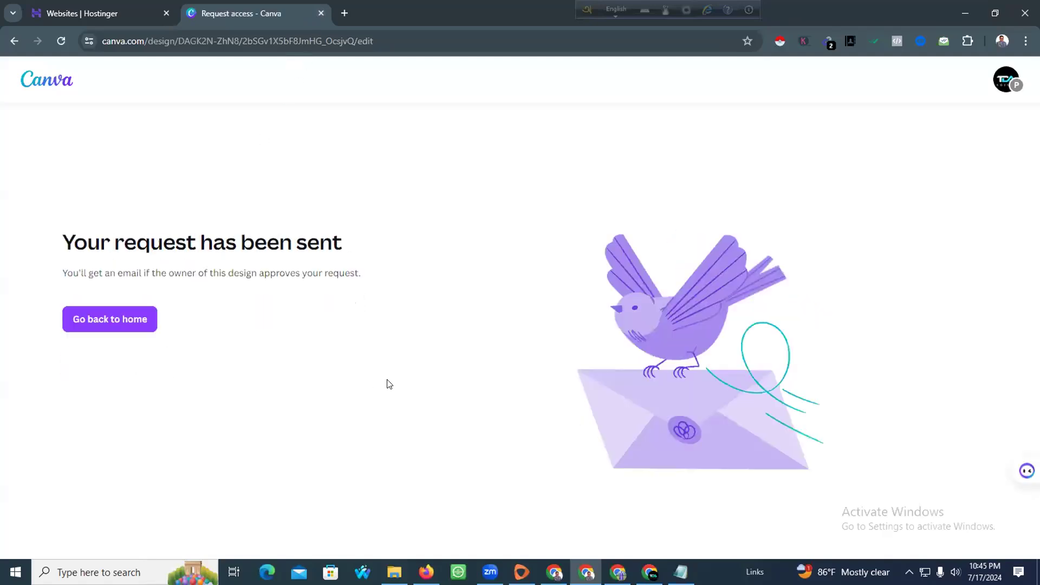
# Switch back to Firefox and nudge the thumbnail's lower yellow corner shape slightly down and outward
pyautogui.click(427, 572)
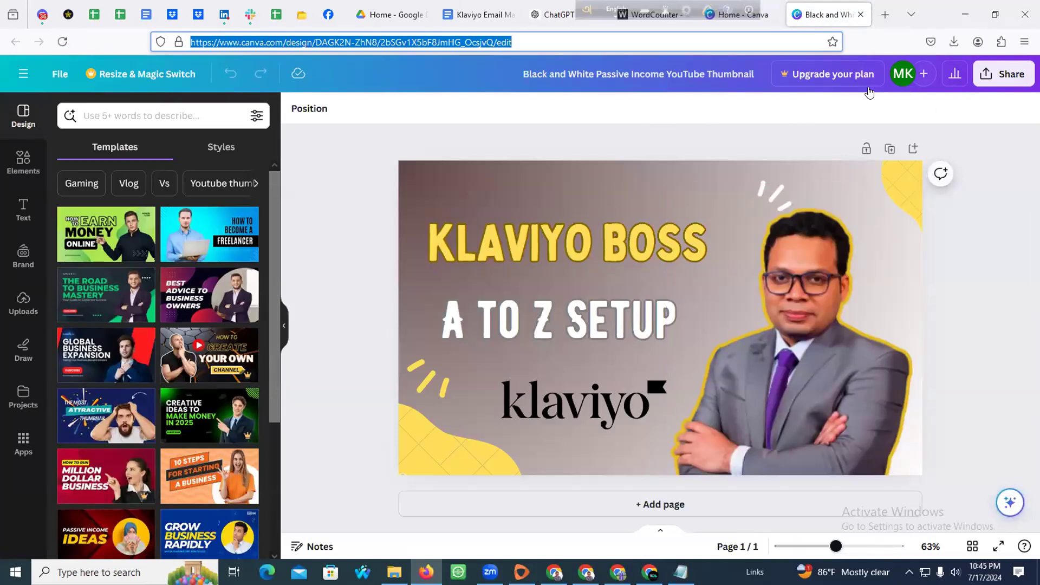
pyautogui.moveTo(437, 458)
pyautogui.mouseDown()
pyautogui.moveTo(423, 479)
pyautogui.moveTo(434, 466)
pyautogui.mouseUp()
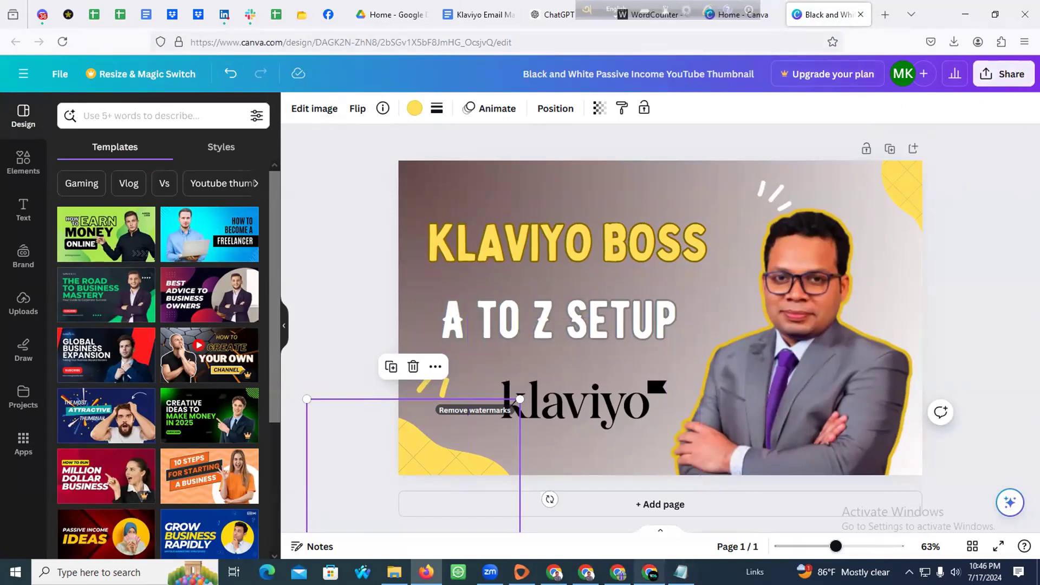
# Switch to Chrome, go back to the Canva home page, and try the copied design link again in a new tab
pyautogui.click(651, 572)
pyautogui.click(651, 573)
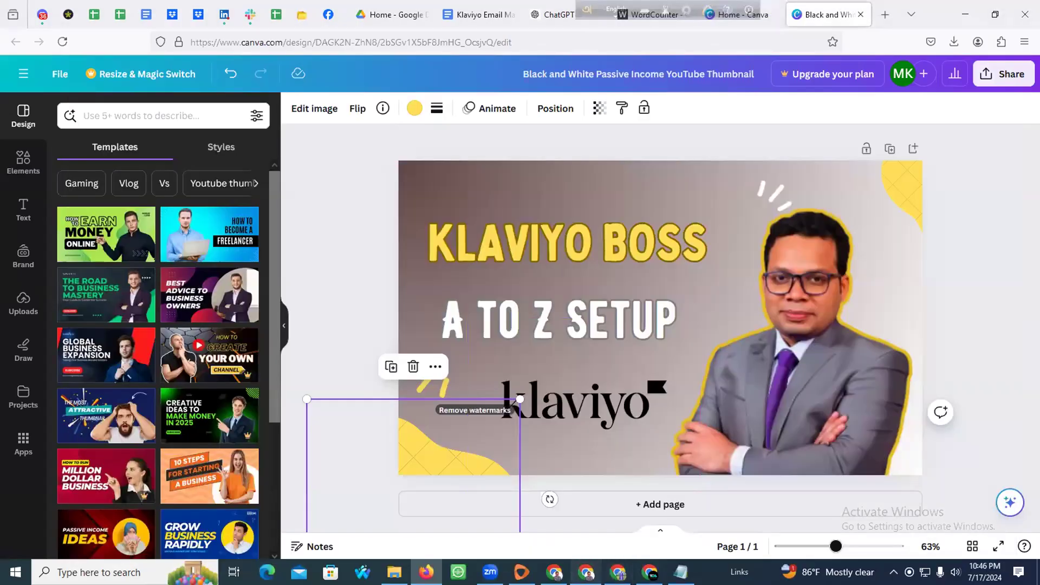
pyautogui.click(587, 573)
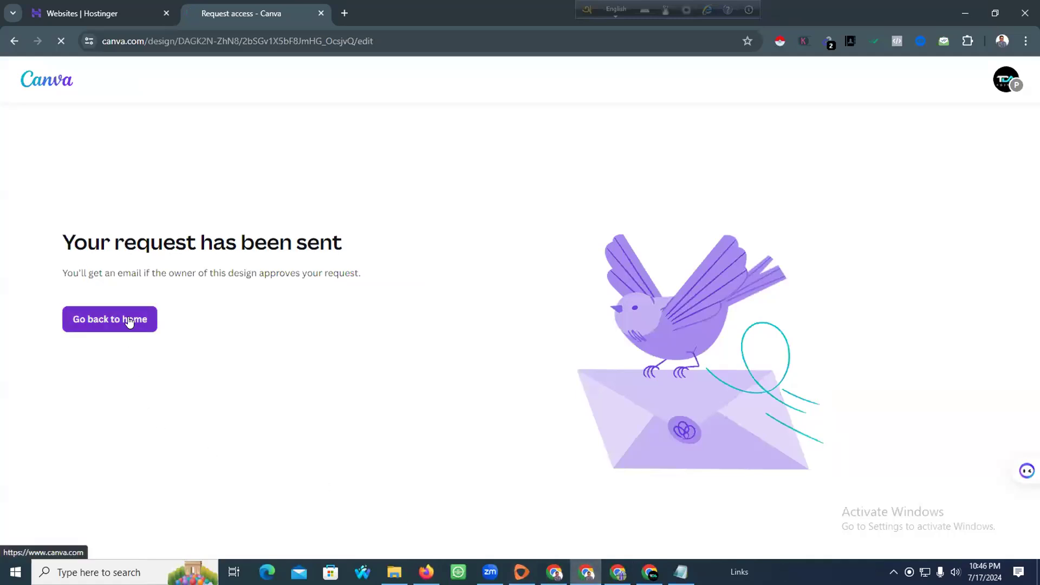
pyautogui.click(129, 329)
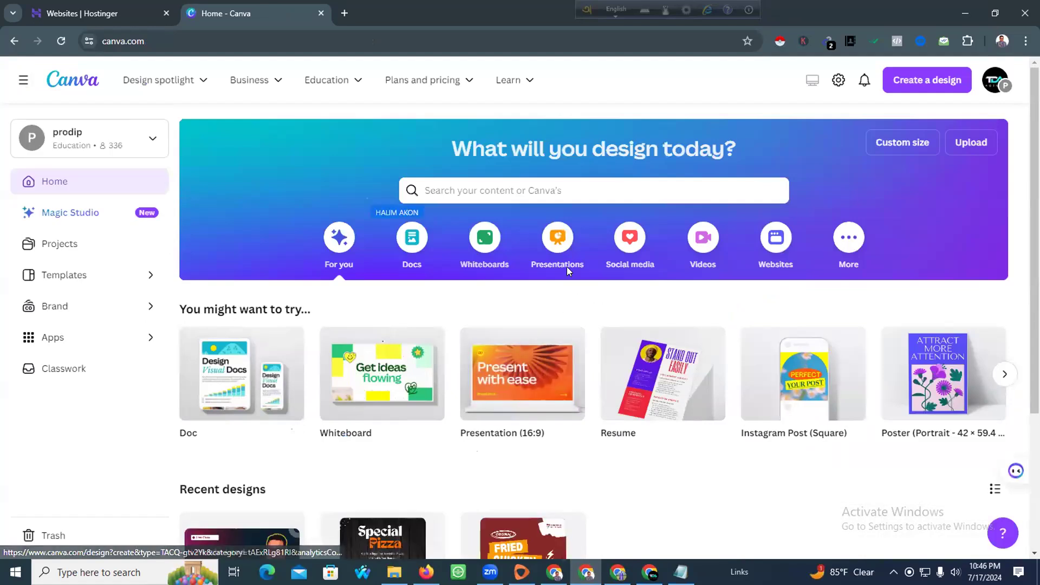
pyautogui.click(344, 13)
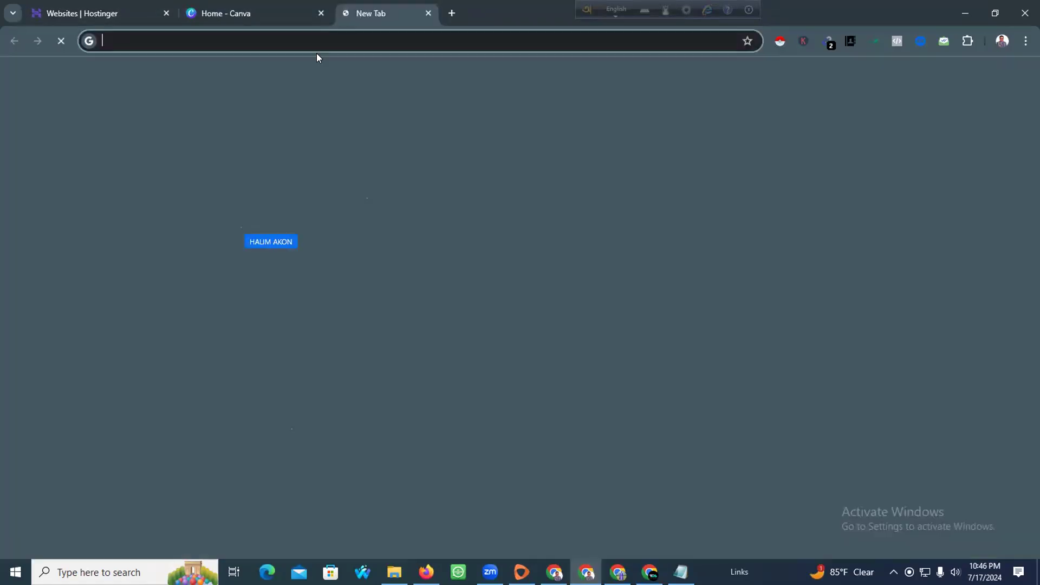
pyautogui.rightClick(316, 41)
pyautogui.click(378, 161)
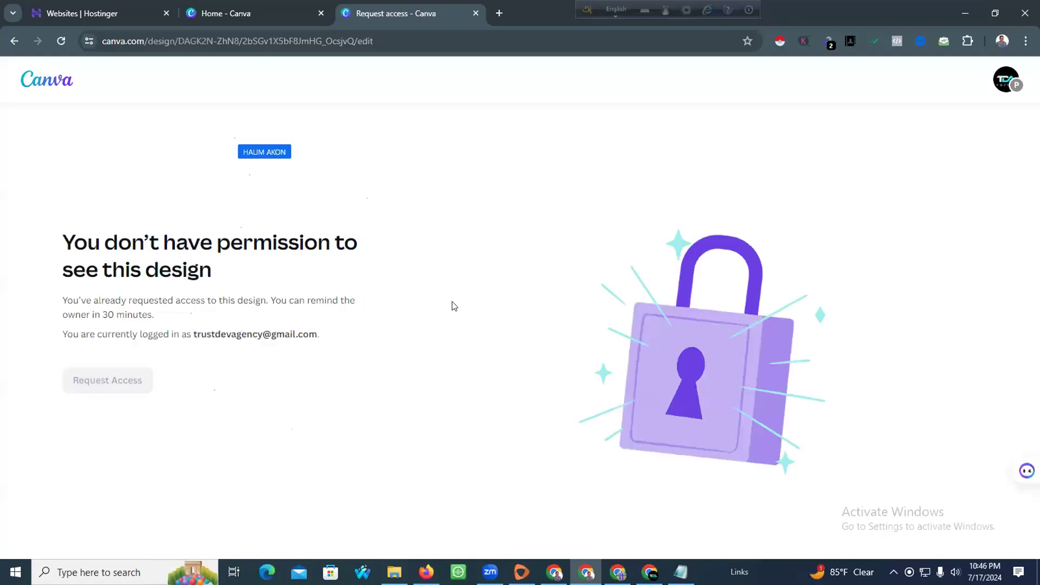
# Switch to Firefox, reload the Klaviyo thumbnail design, and view the plan upgrade offer before dismissing it
pyautogui.click(427, 572)
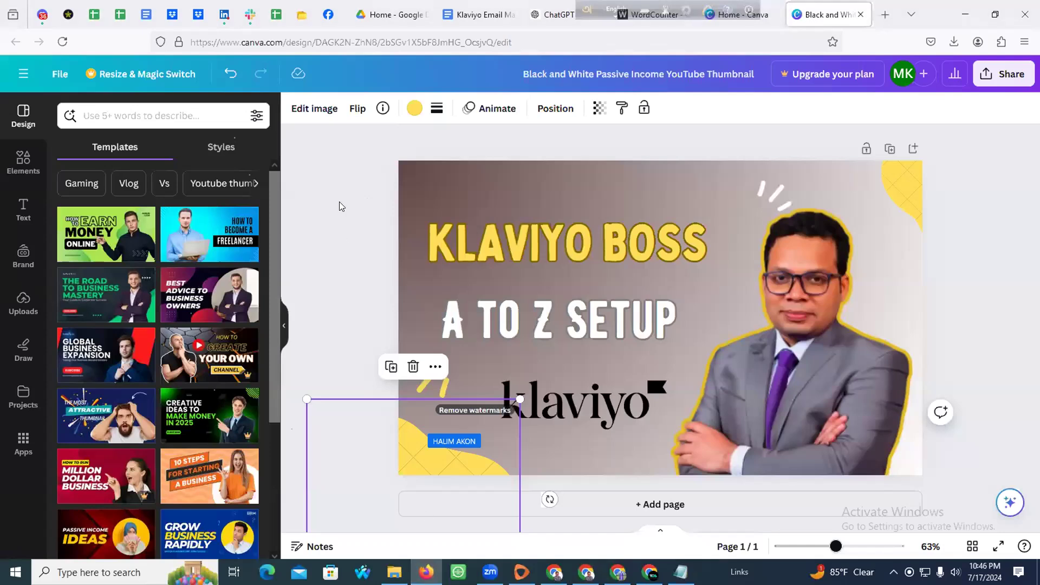
pyautogui.click(62, 42)
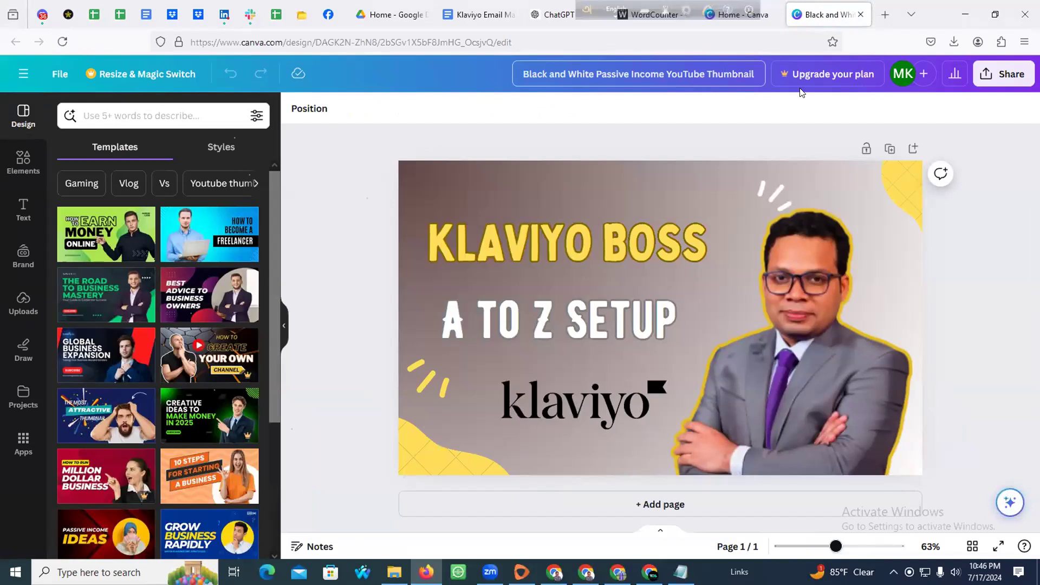
pyautogui.click(808, 75)
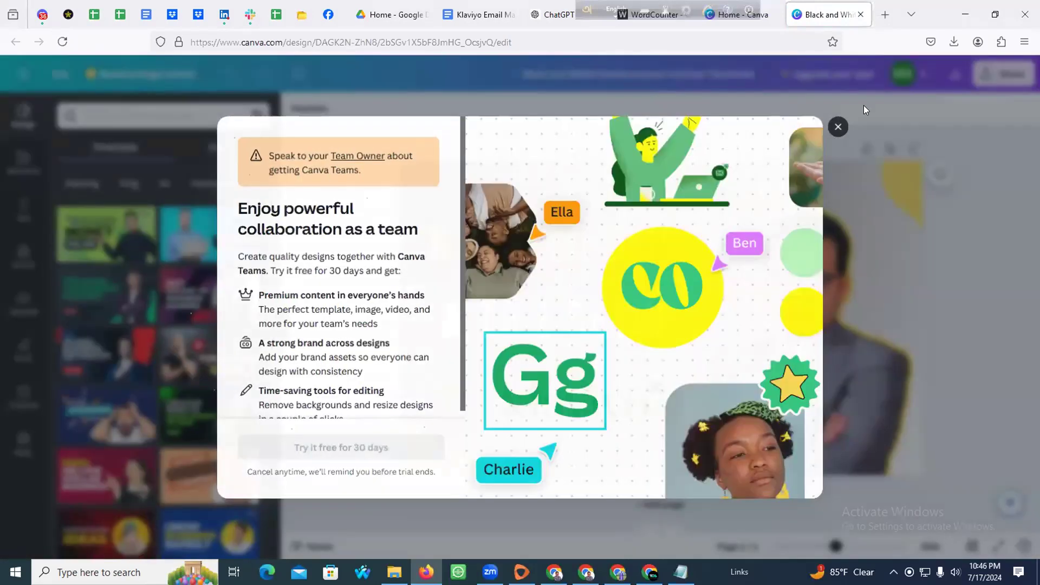
pyautogui.click(839, 127)
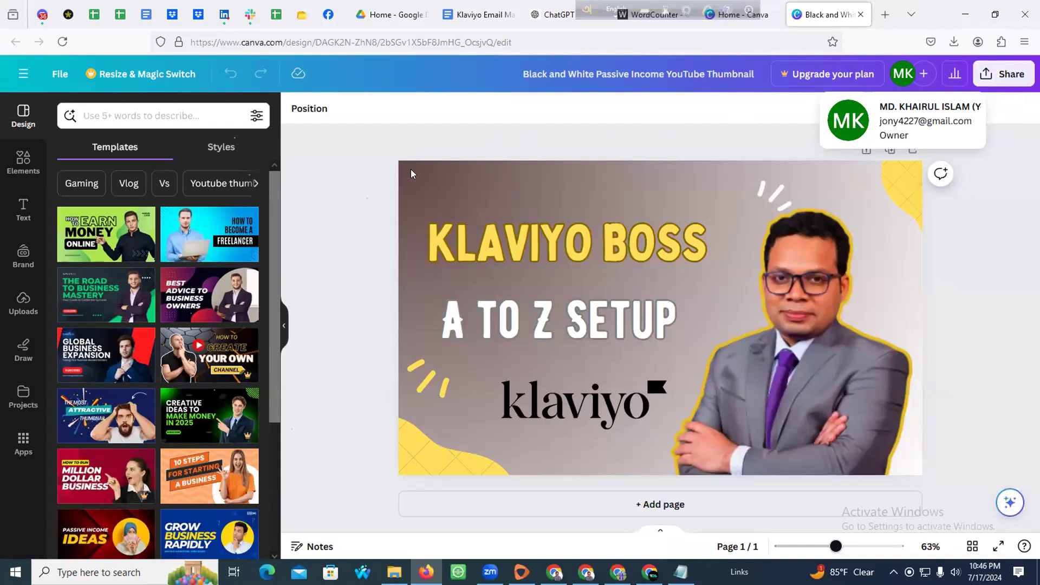
# Delete the two yellow patterned shapes from the lower-left and upper-right corners of the thumbnail
pyautogui.click(418, 432)
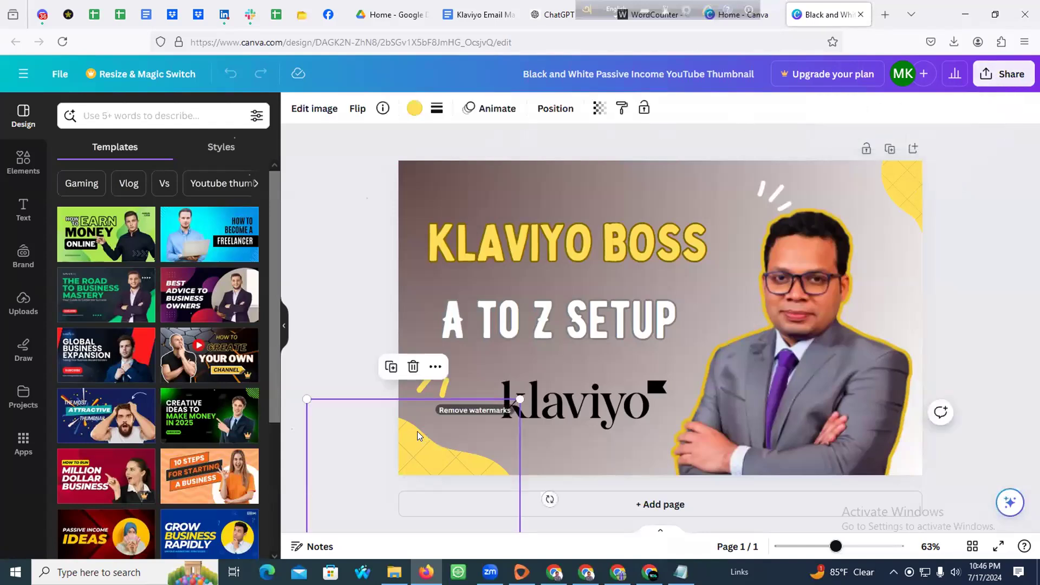
pyautogui.press('Delete')
pyautogui.click(910, 169)
pyautogui.press('Delete')
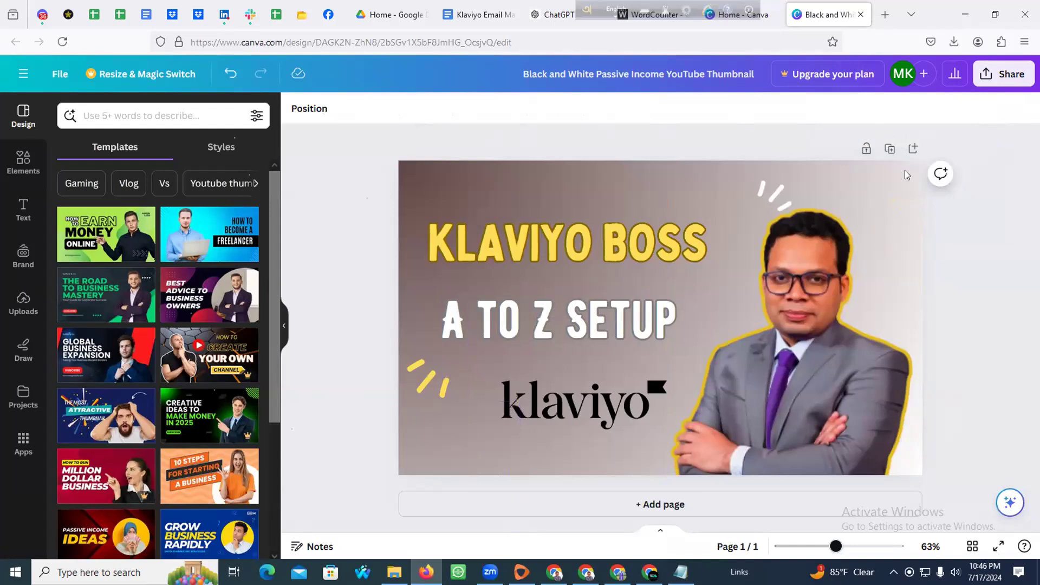
# Browse Canva's element library, including the recently used items, for graphics to add to the thumbnail
pyautogui.click(22, 162)
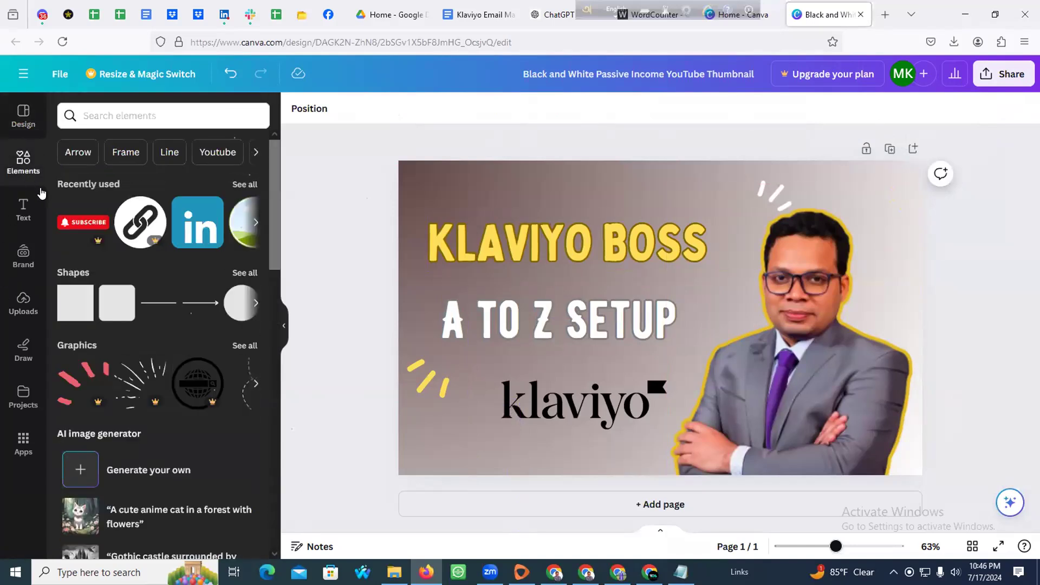
pyautogui.scroll(-1, 210, 328)
pyautogui.scroll(1, 235, 283)
pyautogui.click(256, 227)
pyautogui.click(257, 226)
pyautogui.click(256, 227)
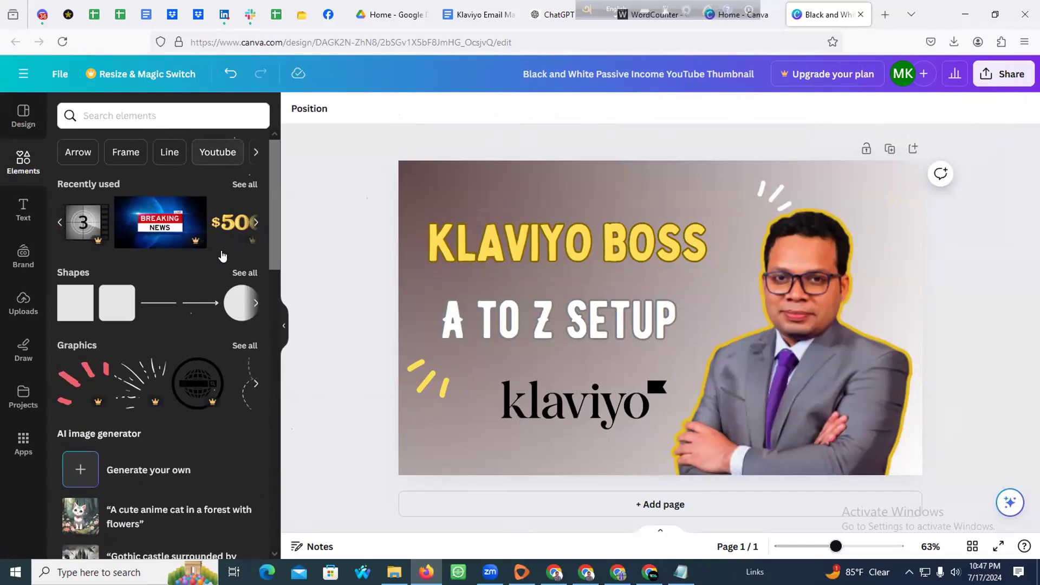
pyautogui.scroll(-12, 154, 407)
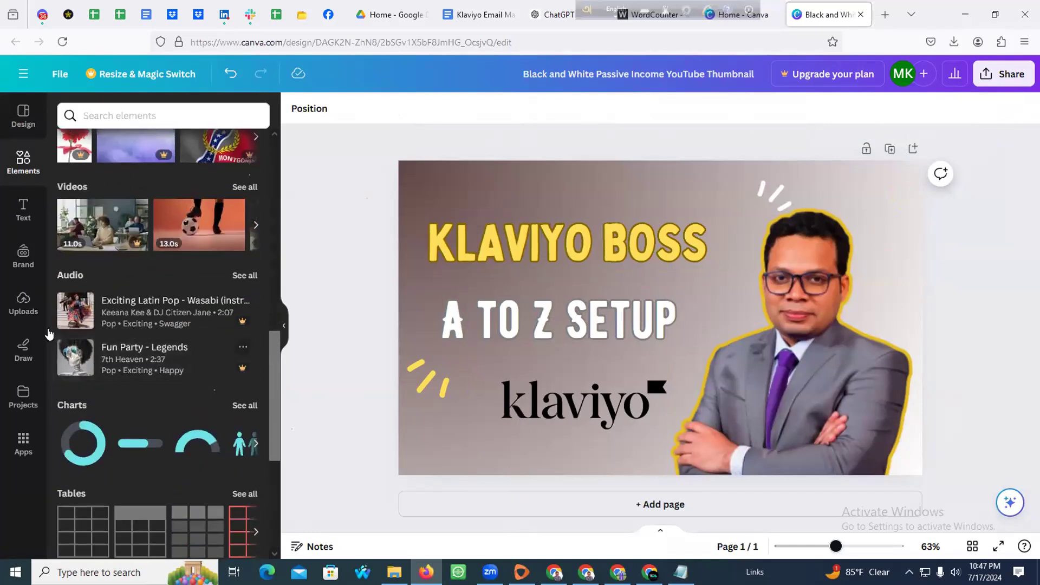
pyautogui.scroll(12, 124, 260)
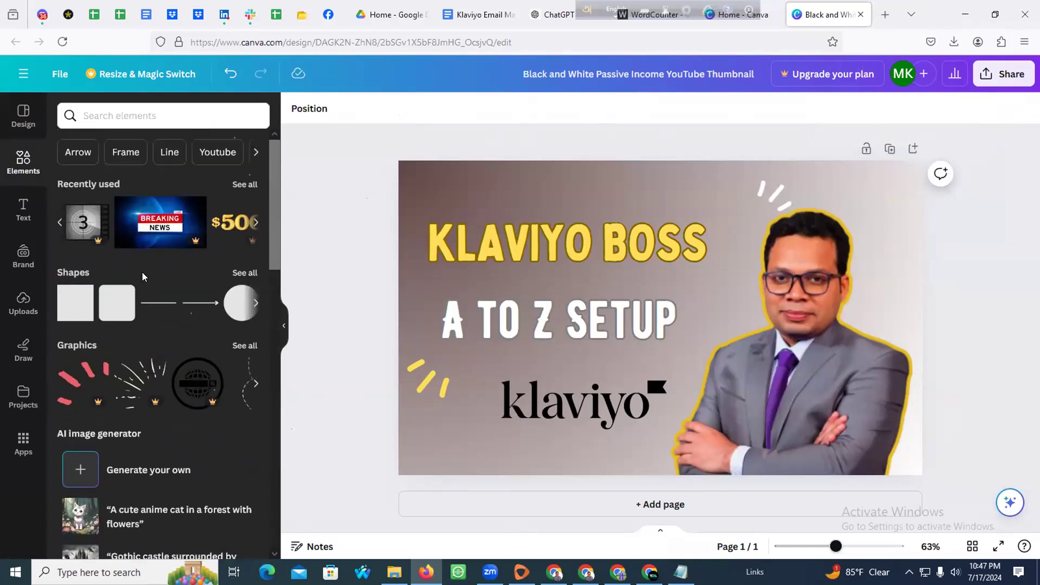
# Add the arch shape with the rounded top to the thumbnail's lower-left corner and rotate it to lie diagonally across the corner
pyautogui.click(237, 274)
pyautogui.scroll(-2, 162, 368)
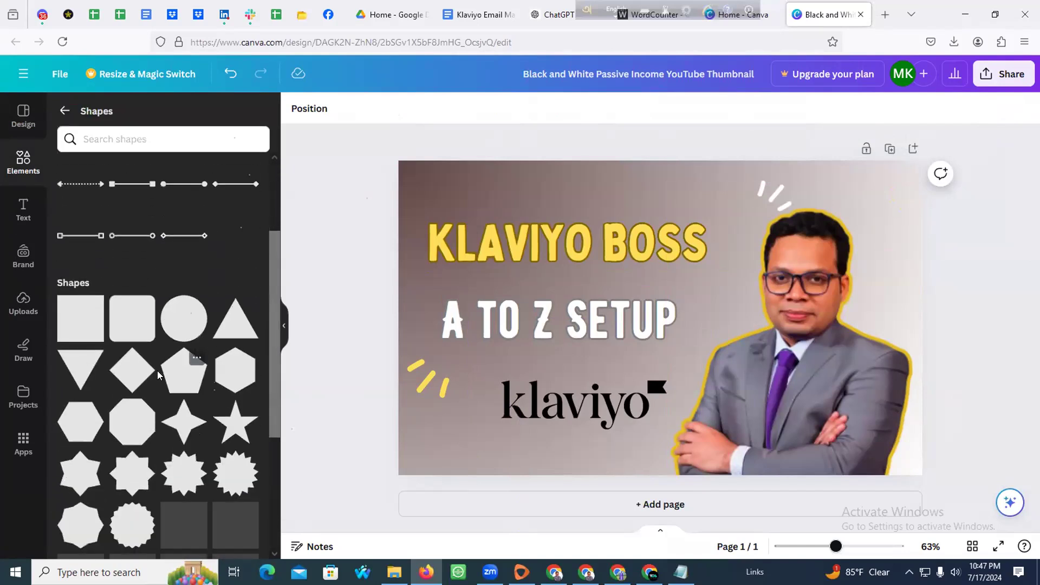
pyautogui.scroll(-5, 141, 380)
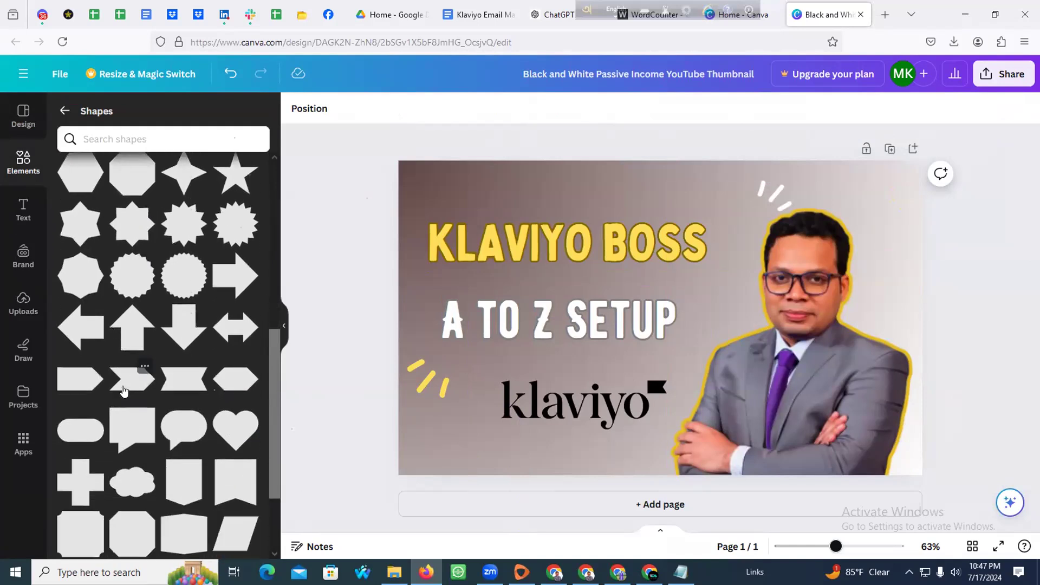
pyautogui.scroll(-2, 124, 391)
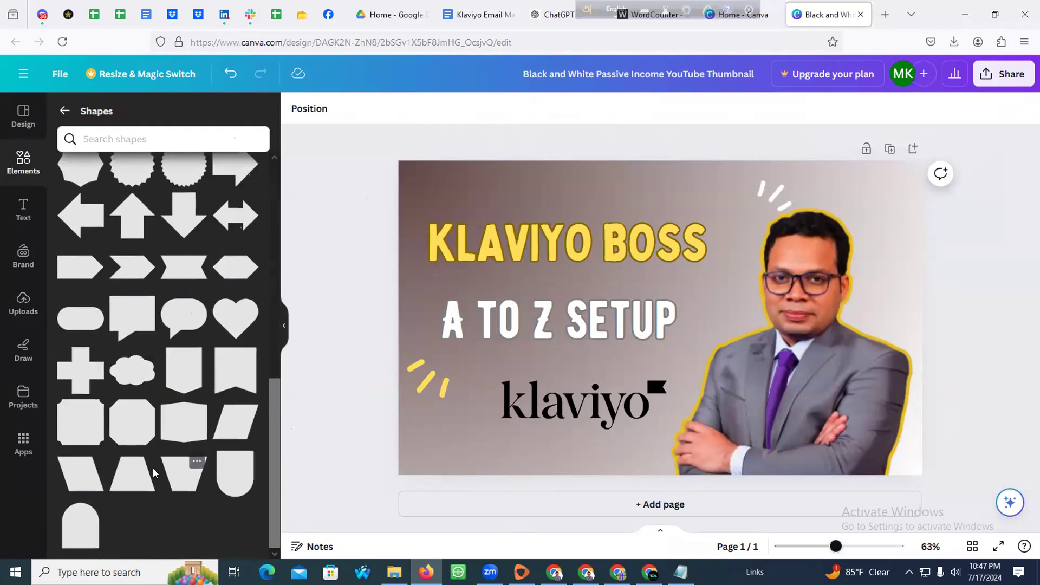
pyautogui.moveTo(81, 521); pyautogui.dragTo(408, 455)
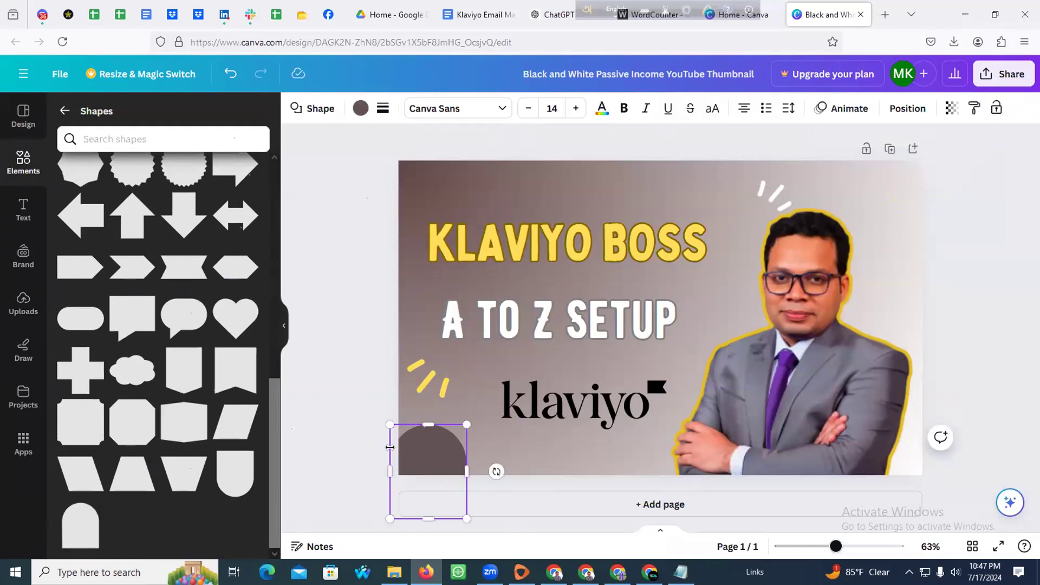
pyautogui.moveTo(496, 472); pyautogui.dragTo(387, 449)
pyautogui.click(354, 396)
pyautogui.click(353, 340)
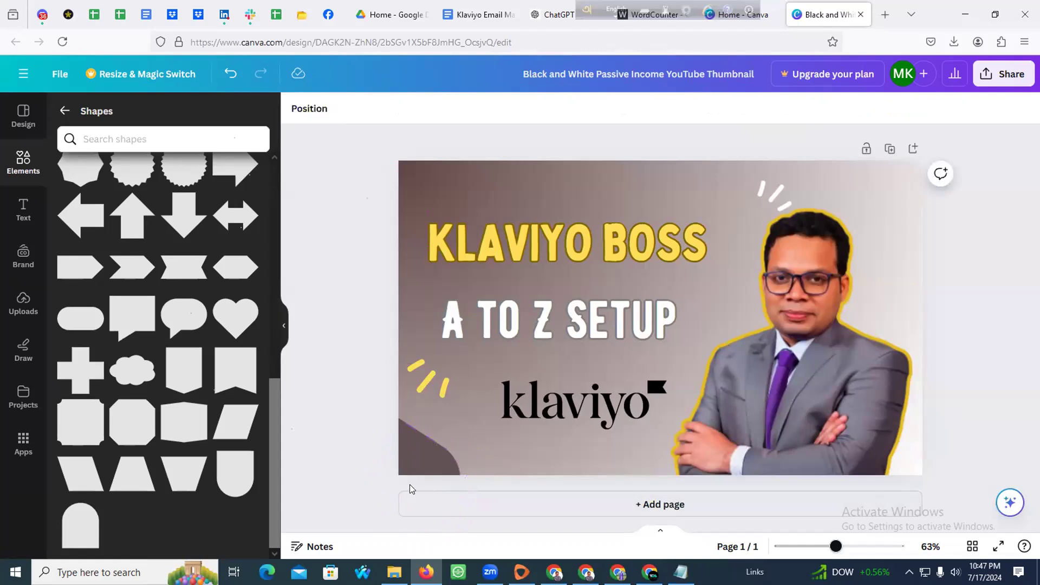
# Fill the lower-left corner shape with the document's yellow and stretch it slightly along its length
pyautogui.click(415, 447)
pyautogui.click(361, 109)
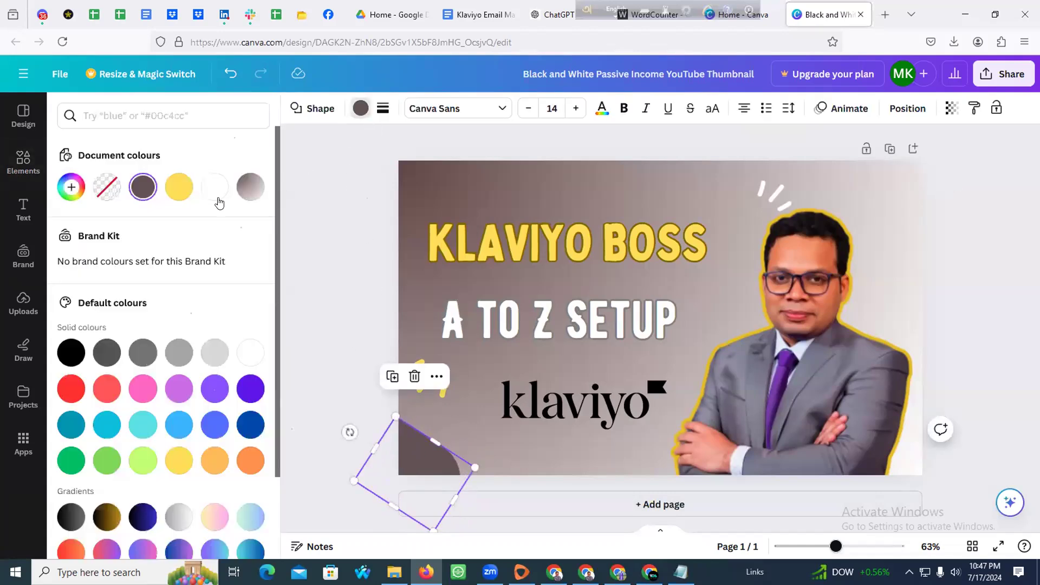
pyautogui.click(179, 187)
pyautogui.press('Escape')
pyautogui.click(338, 278)
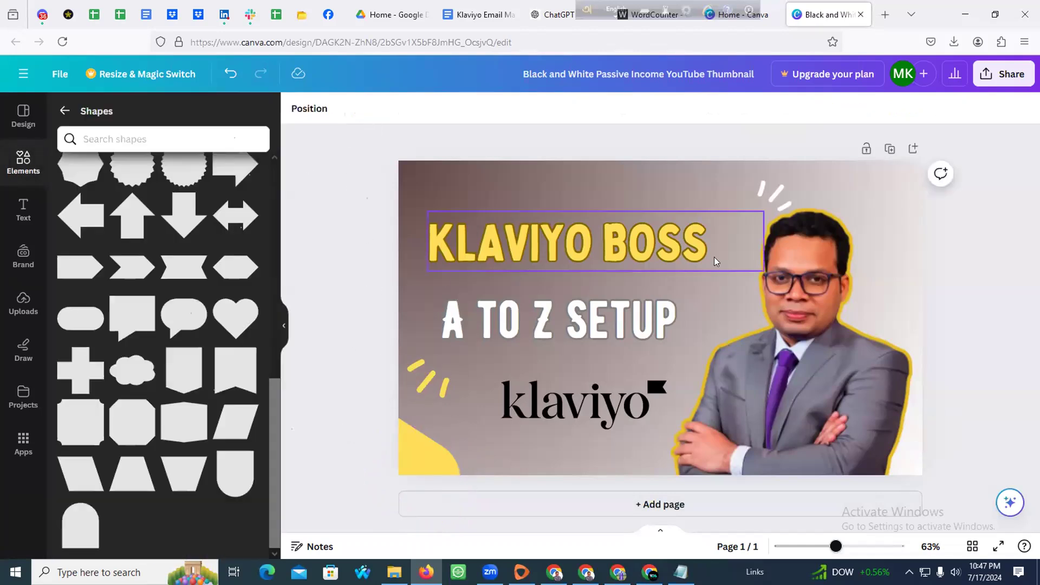
pyautogui.click(433, 473)
pyautogui.moveTo(455, 498)
pyautogui.mouseDown()
pyautogui.moveTo(468, 506)
pyautogui.moveTo(459, 501)
pyautogui.mouseUp()
# Duplicate the yellow corner shape and place the copy in the thumbnail's upper-right corner
pyautogui.click(402, 447)
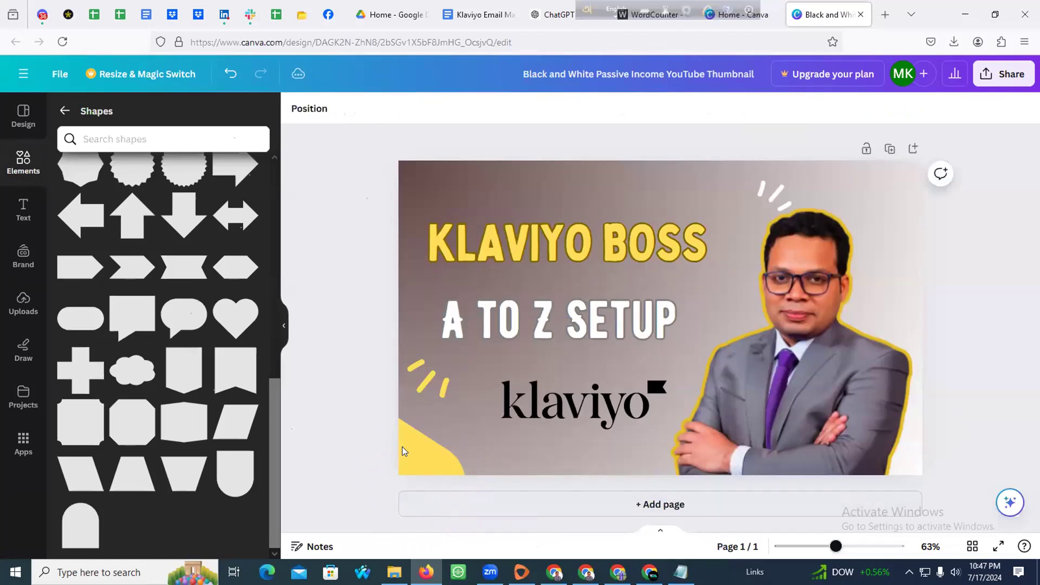
pyautogui.hotkey('ctrl', 'v')
pyautogui.moveTo(402, 475); pyautogui.dragTo(851, 139)
pyautogui.click(959, 295)
pyautogui.click(878, 170)
pyautogui.click(940, 288)
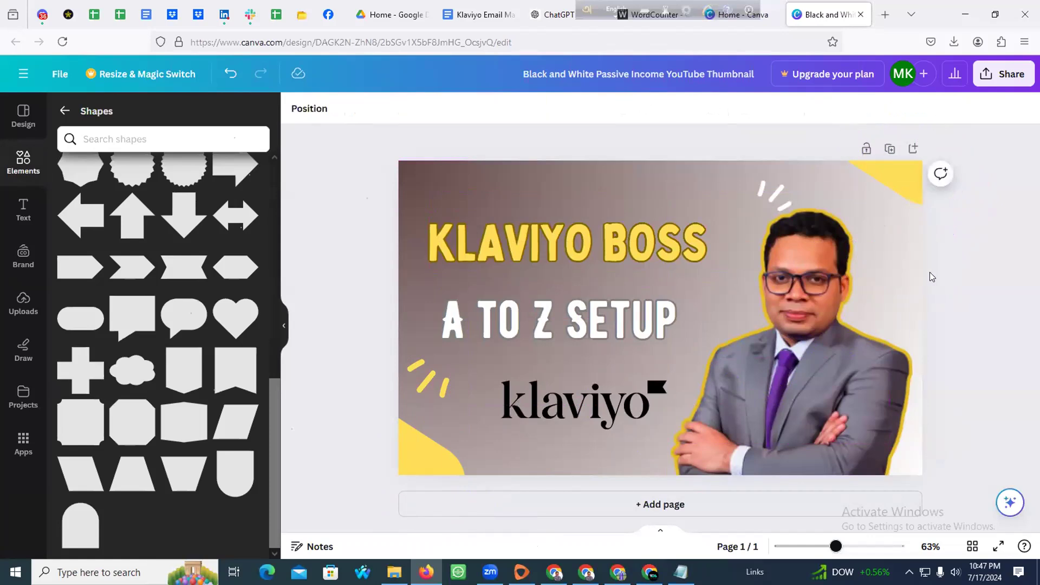
# Try black as the fill of the lower-left corner shape and set it back to the document's yellow
pyautogui.click(884, 172)
pyautogui.click(404, 449)
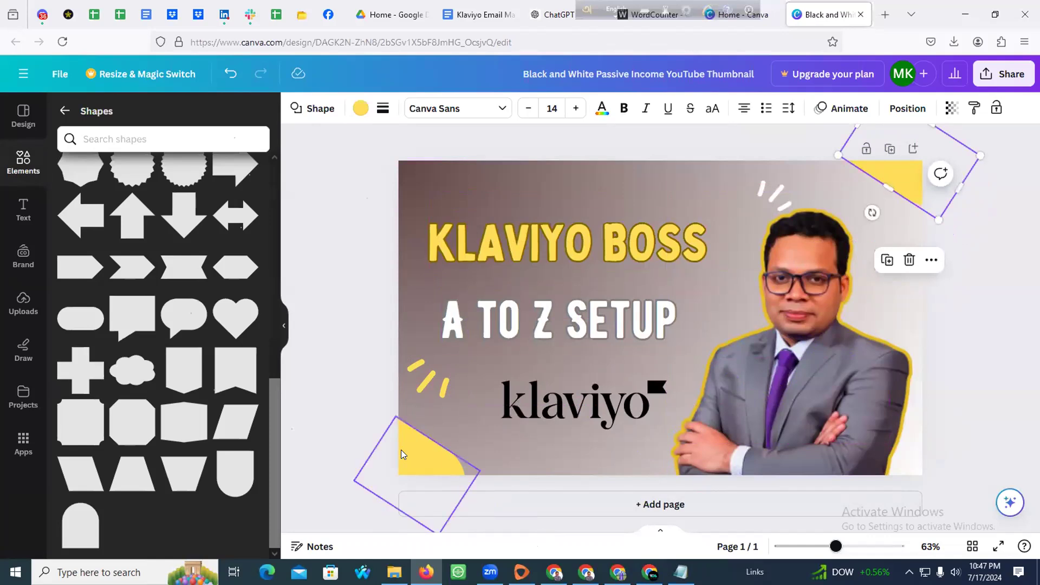
pyautogui.click(359, 108)
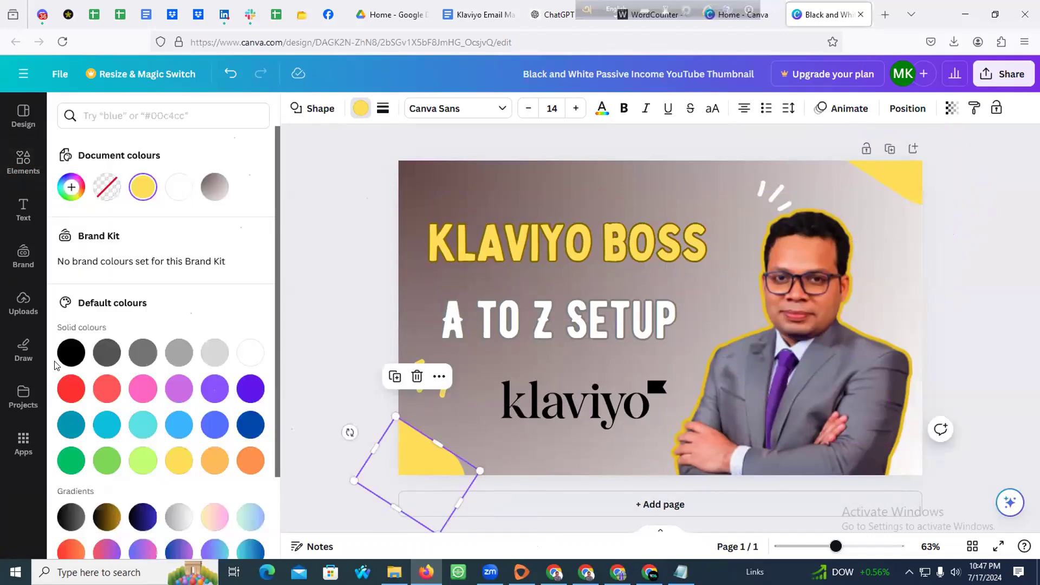
pyautogui.click(69, 354)
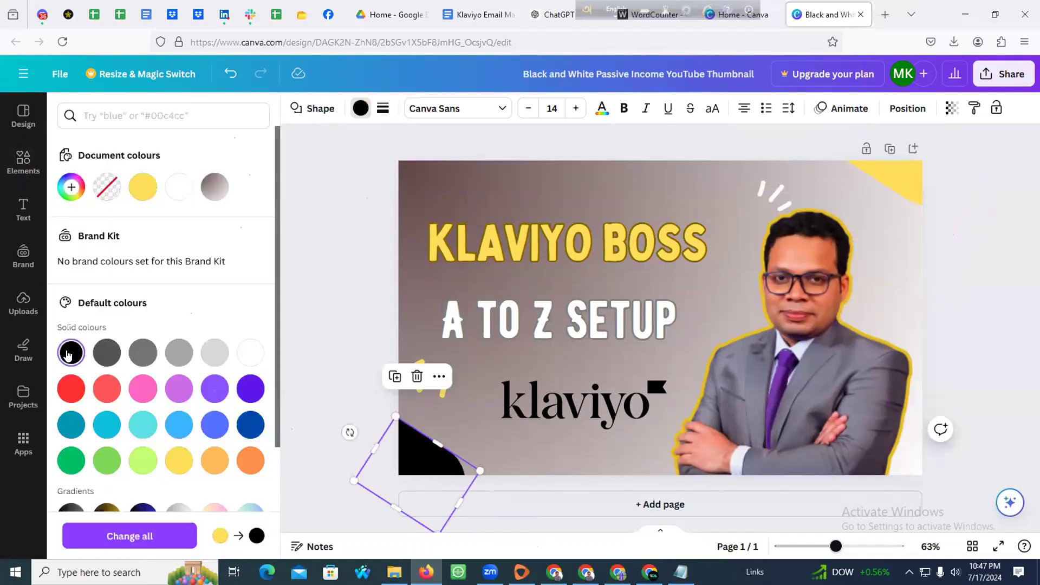
pyautogui.click(143, 187)
pyautogui.press('Escape')
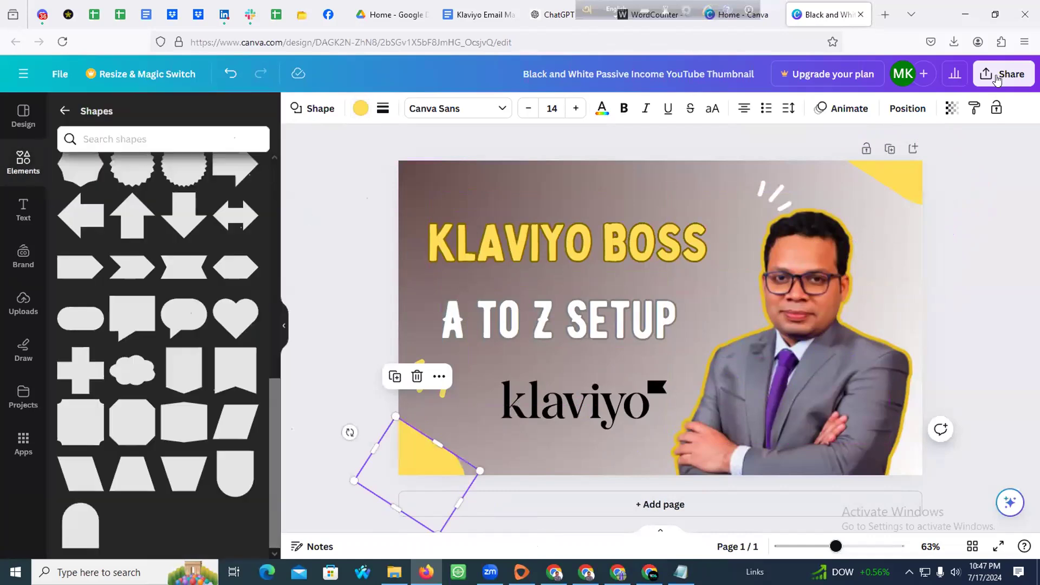
# Check the design's download settings and the Resize & Magic Switch options
pyautogui.click(1002, 73)
pyautogui.click(857, 394)
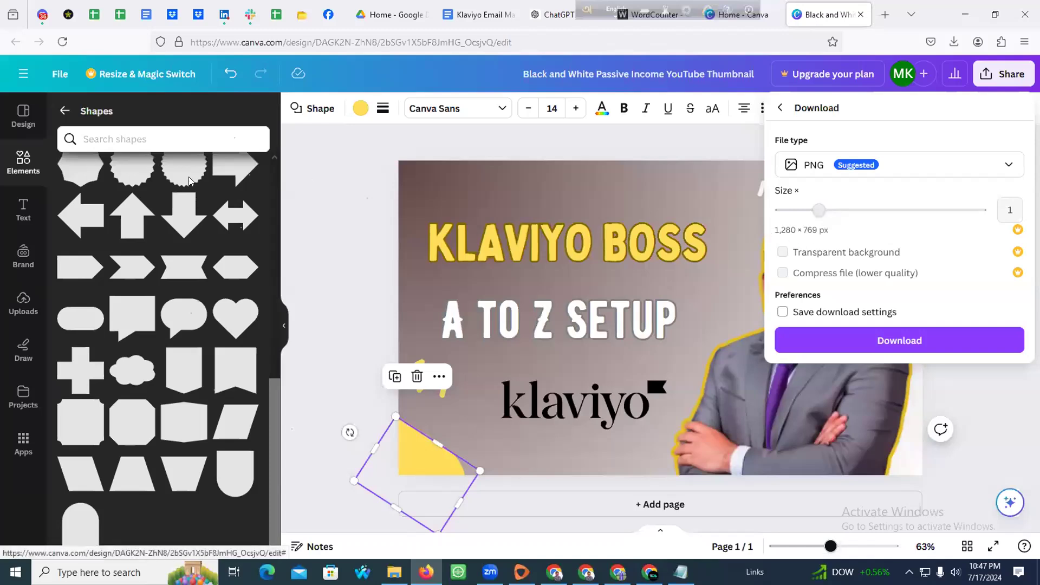
pyautogui.click(140, 77)
pyautogui.click(140, 77)
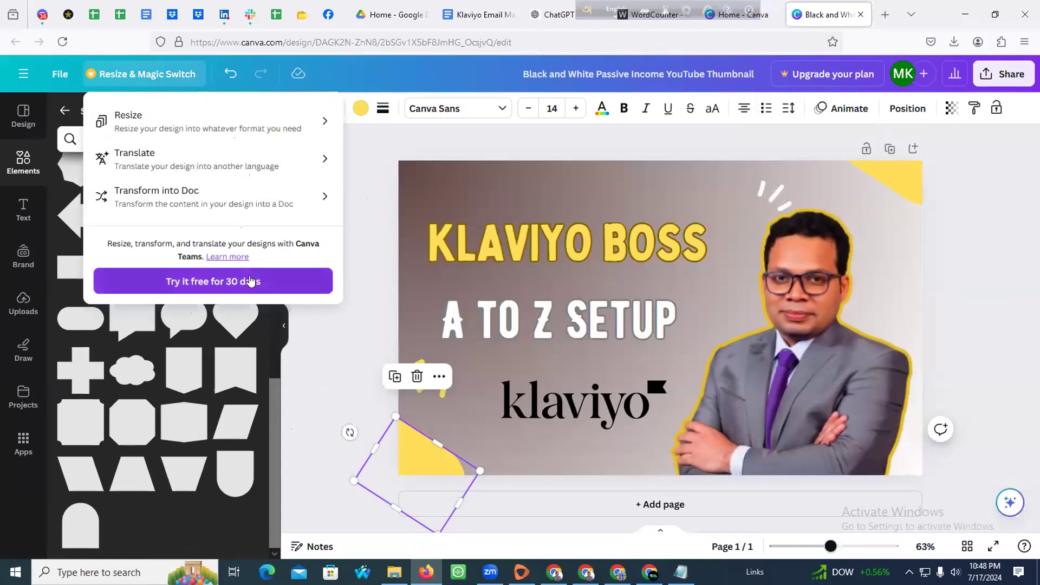
pyautogui.click(368, 206)
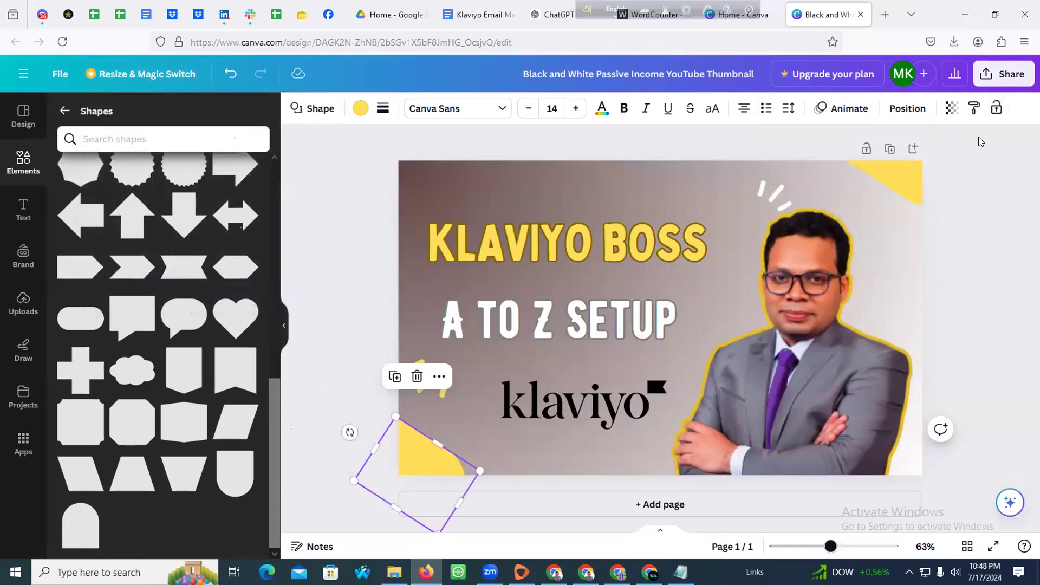
# Download the thumbnail as a PNG and briefly open the downloaded image
pyautogui.click(1004, 75)
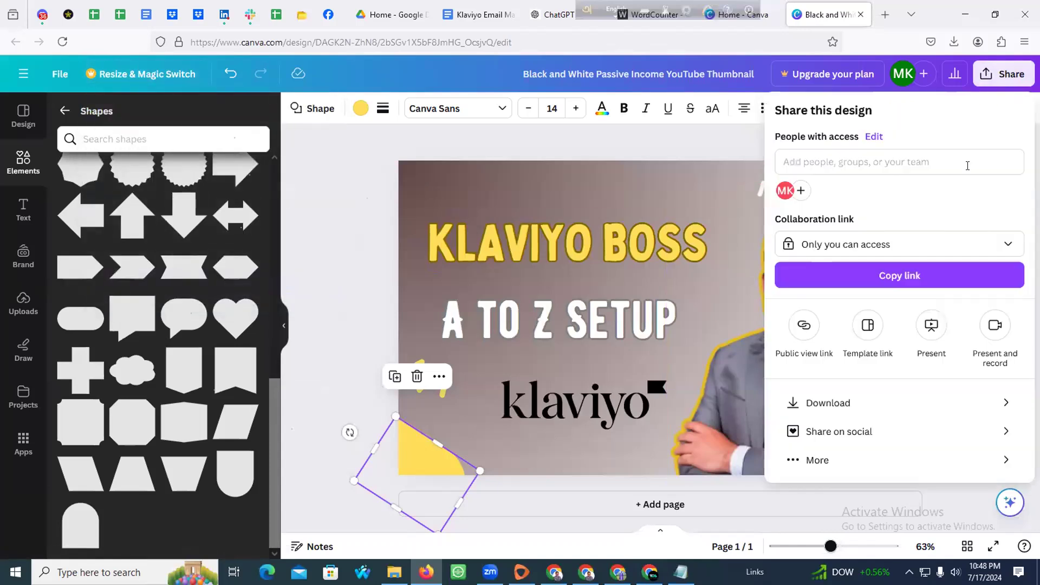
pyautogui.click(895, 401)
pyautogui.click(891, 342)
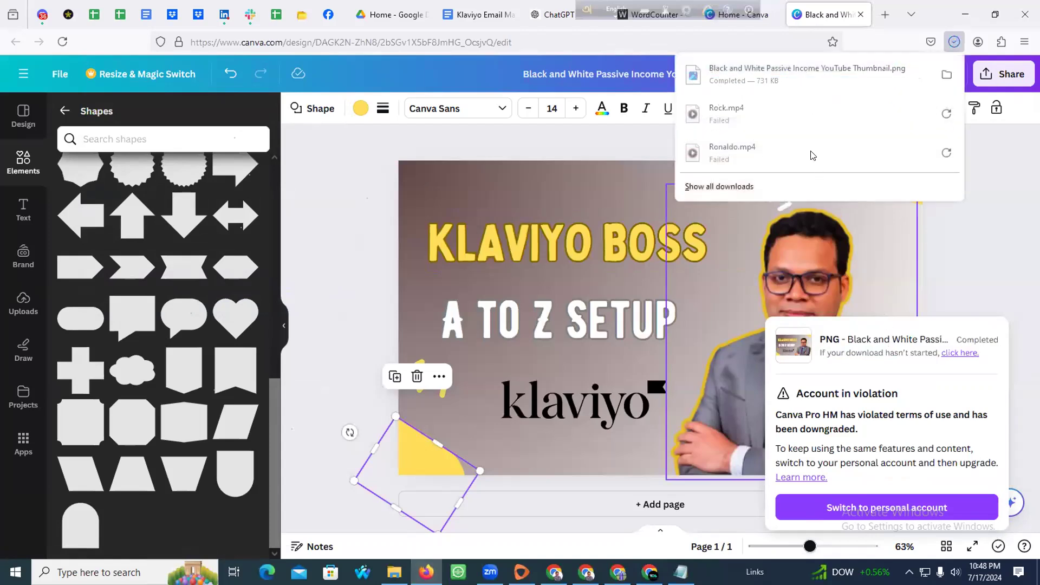
pyautogui.click(787, 78)
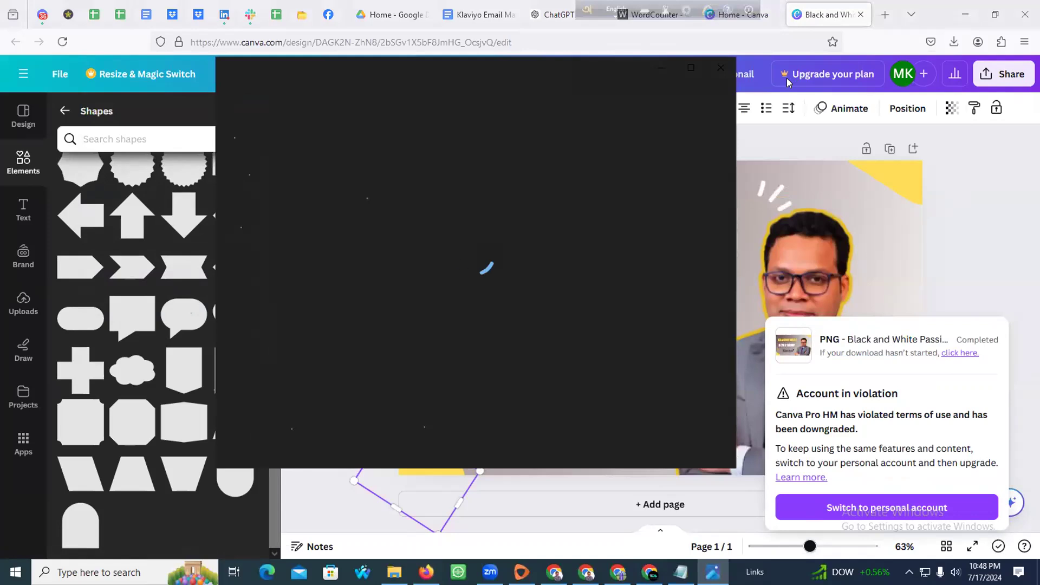
pyautogui.click(721, 68)
# Minimize the open browser windows and launch GIMP 2.10.38 from the Windows search
pyautogui.click(953, 12)
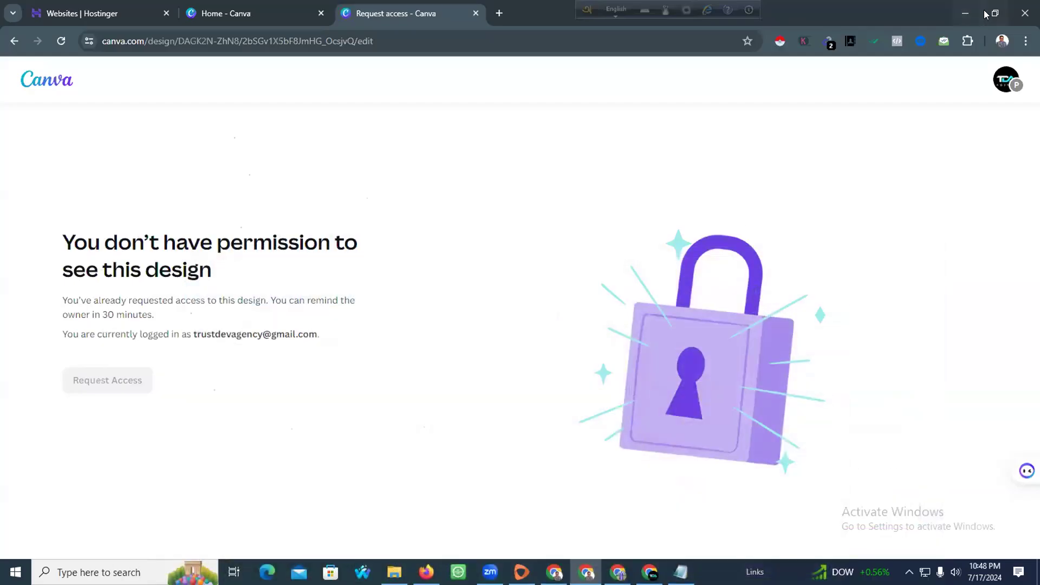
pyautogui.click(965, 12)
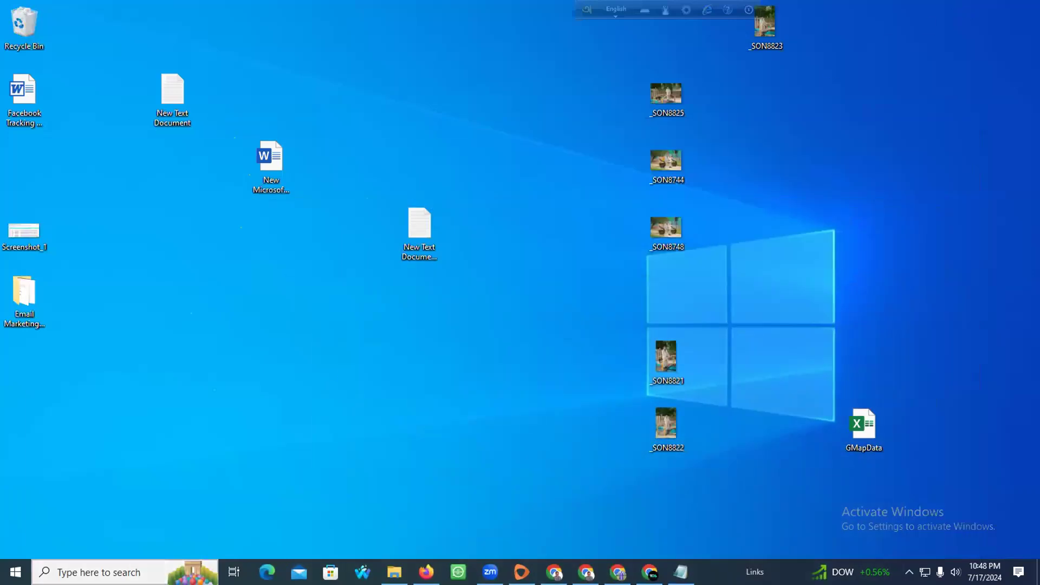
pyautogui.click(99, 573)
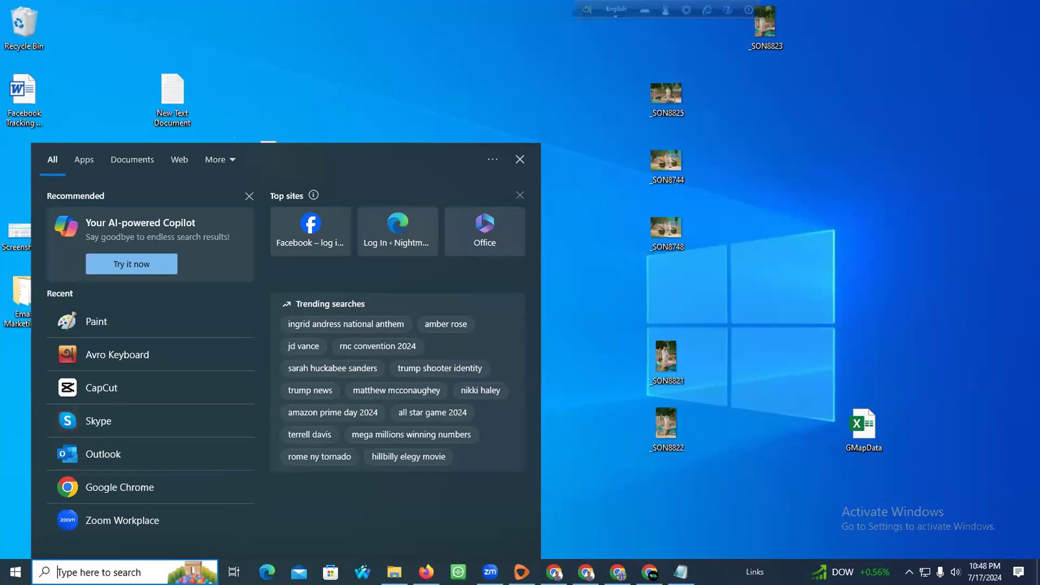
pyautogui.write('GIMP')
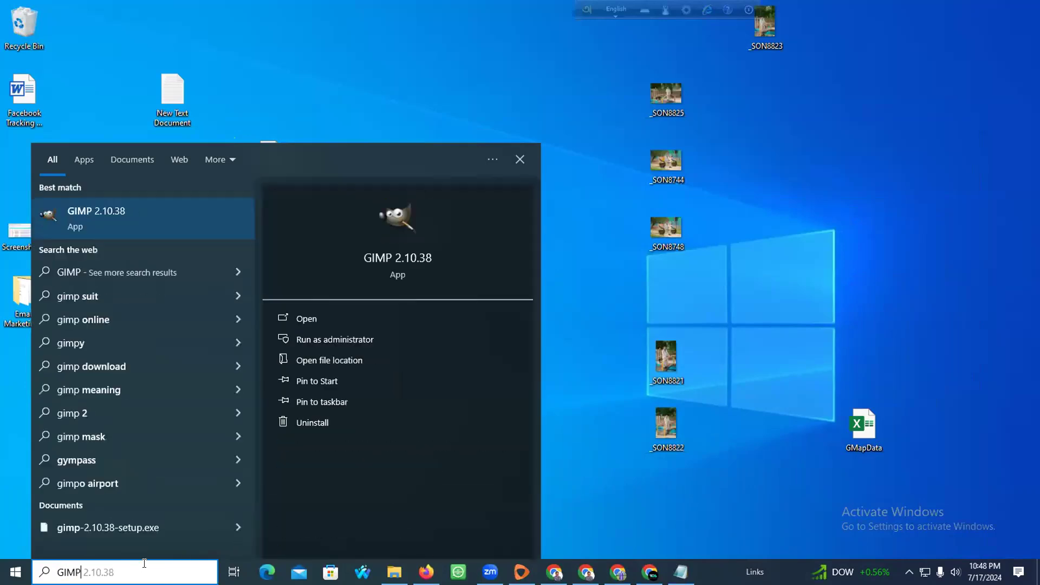
pyautogui.press('Return')
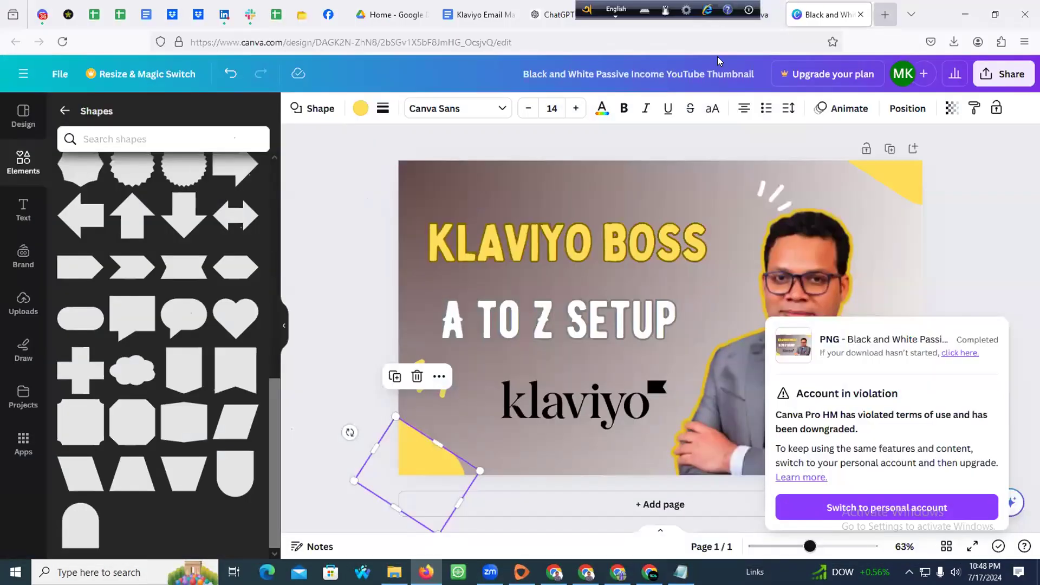
# Search the web for GIMP in a new browser tab and close the tab
pyautogui.click(885, 15)
pyautogui.click(643, 38)
pyautogui.write('GIMP')
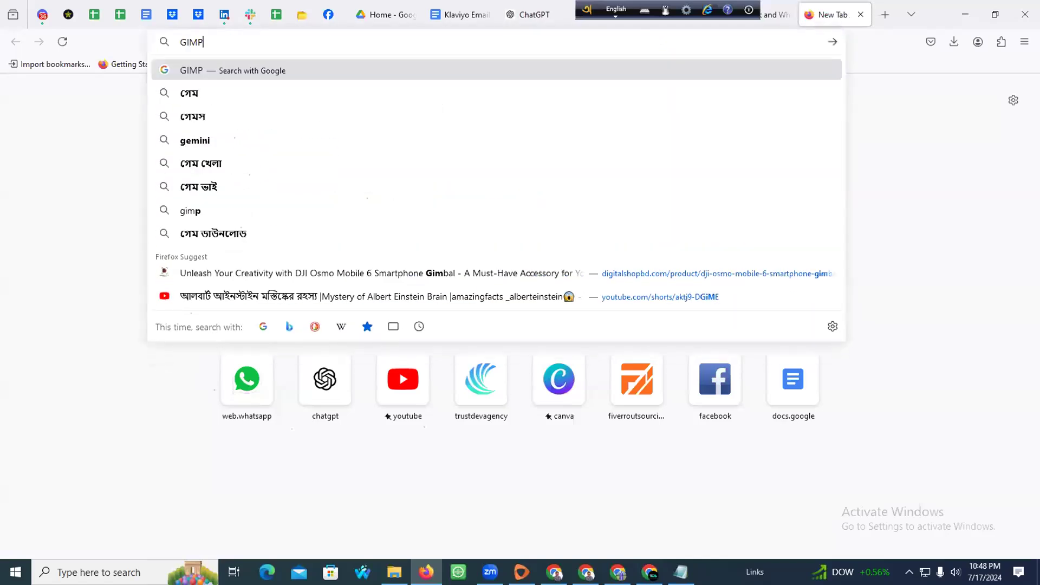
pyautogui.press('Return')
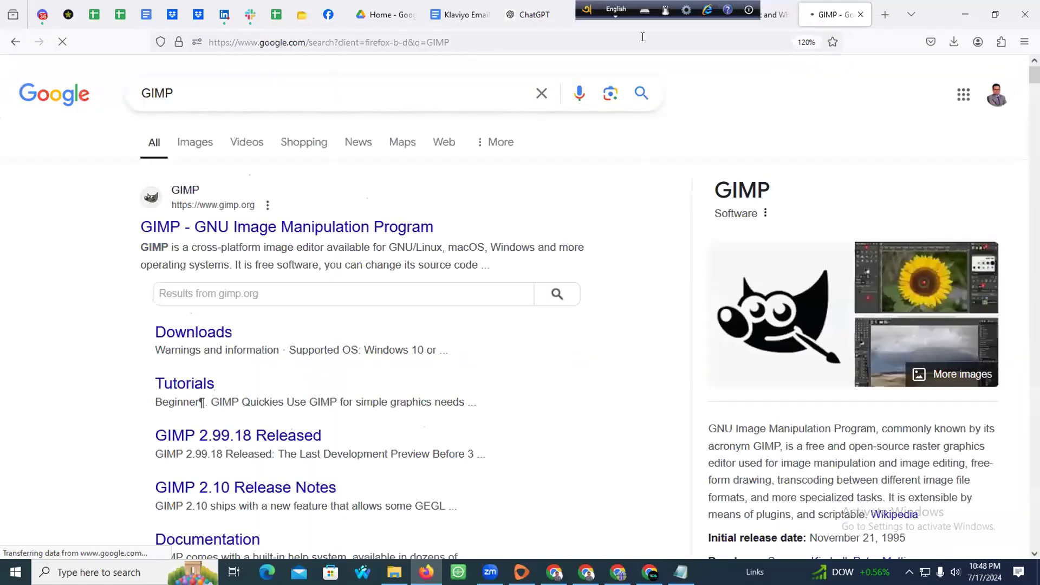
pyautogui.click(860, 14)
# Minimize the browser, restore GIMP to a smaller window and narrow and reposition it on the desktop
pyautogui.click(966, 17)
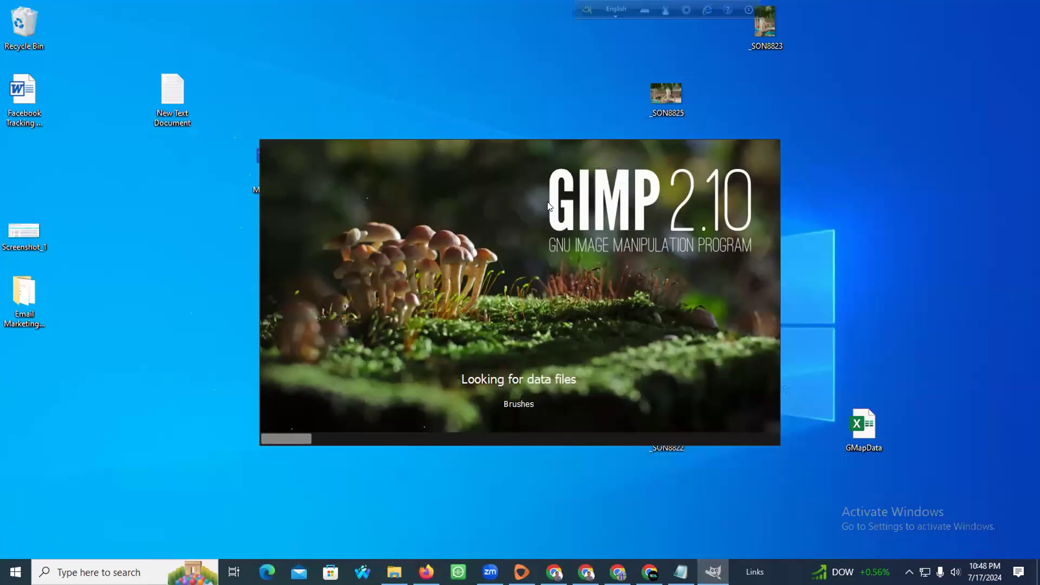
pyautogui.rightClick(371, 54)
pyautogui.click(394, 89)
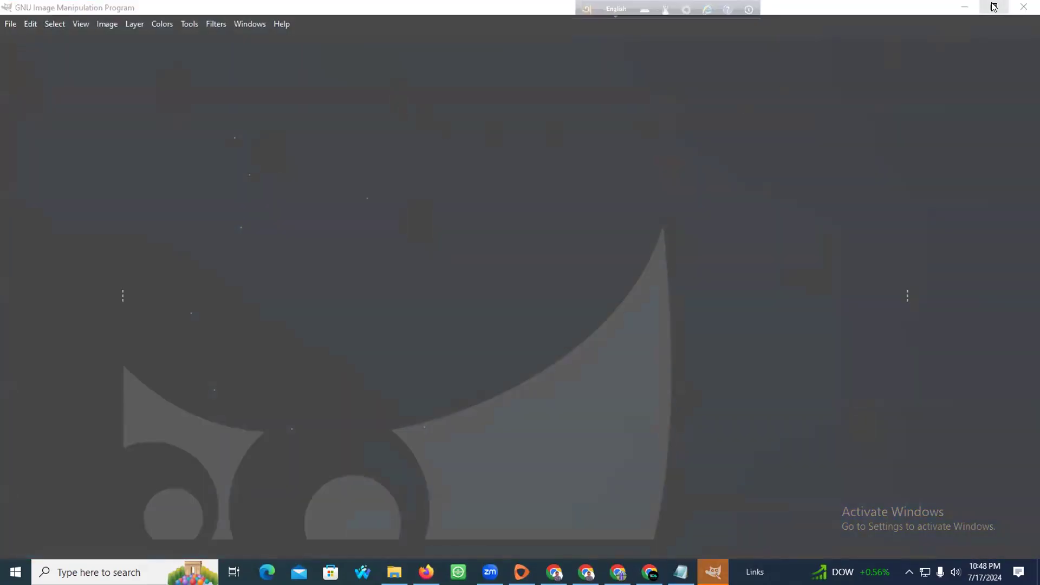
pyautogui.click(994, 6)
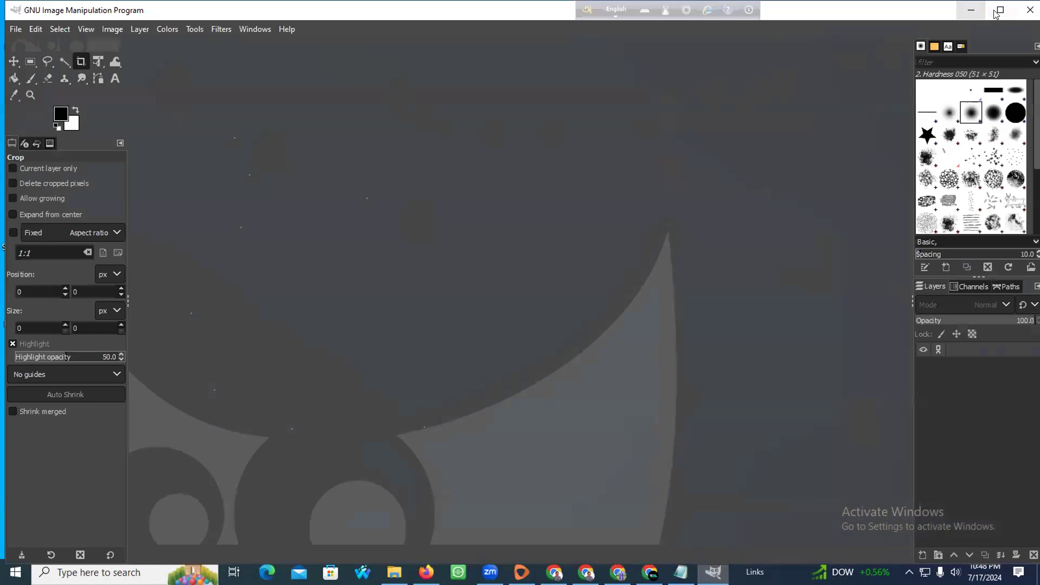
pyautogui.moveTo(901, 18); pyautogui.dragTo(873, 63)
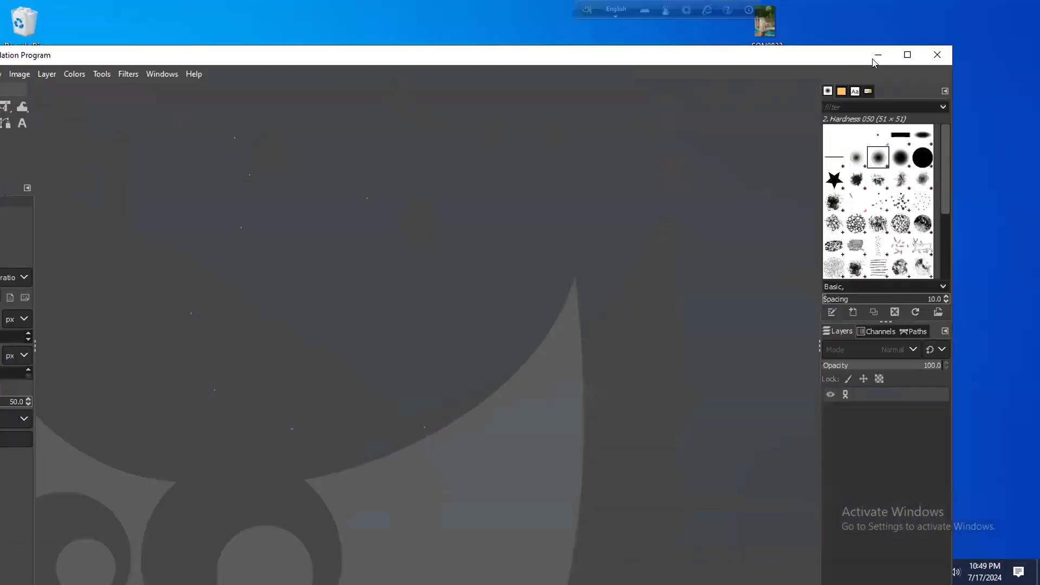
pyautogui.moveTo(953, 81); pyautogui.dragTo(487, 106)
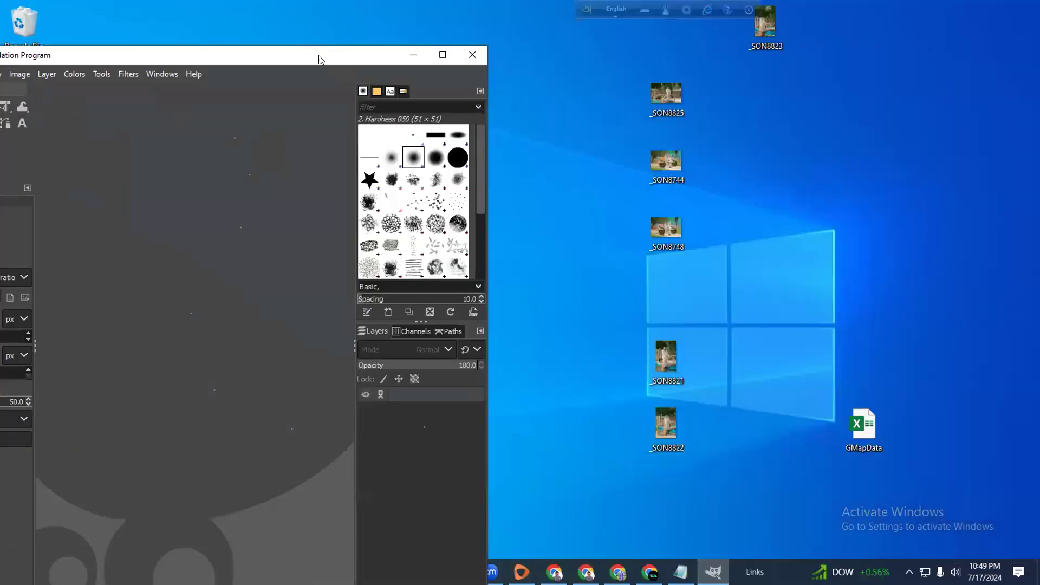
pyautogui.moveTo(324, 57); pyautogui.dragTo(626, 47)
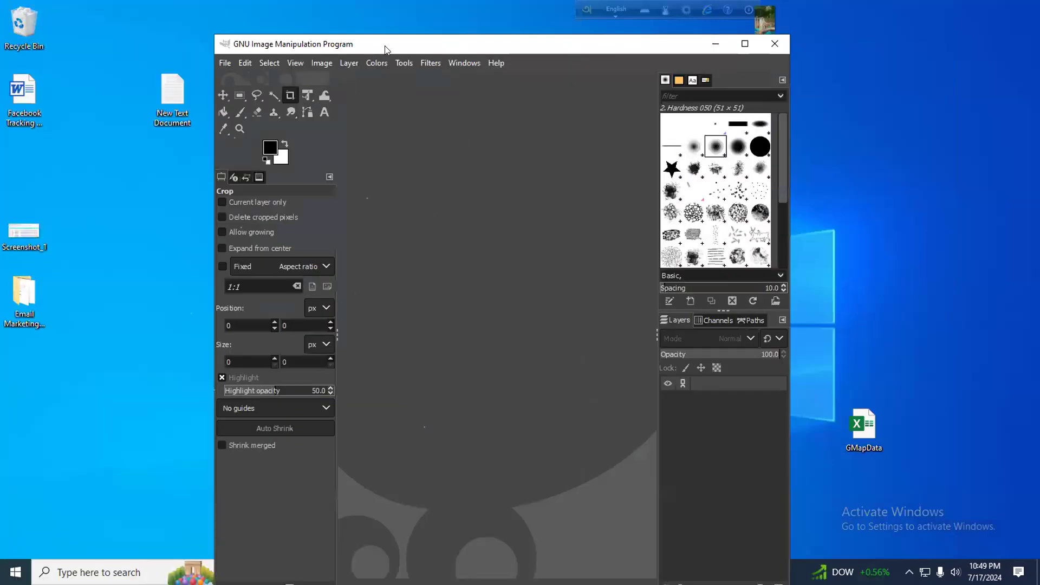
pyautogui.moveTo(386, 49); pyautogui.dragTo(631, 29)
# Open the Black and White Passive Income YouTube Thumbnail image from the Downloads folder in GIMP, arranging both windows to fit
pyautogui.click(395, 569)
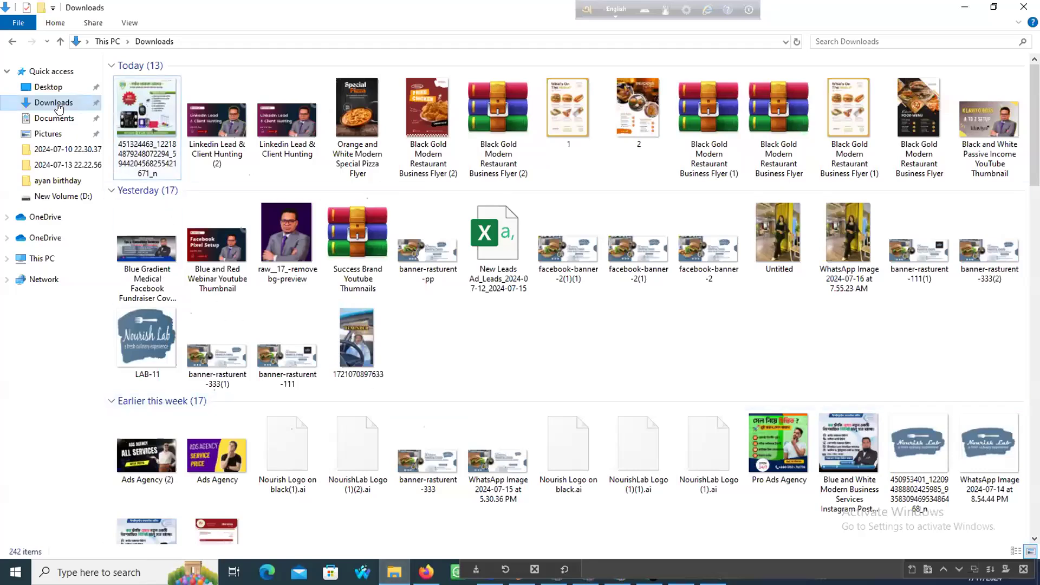
pyautogui.click(994, 7)
pyautogui.moveTo(489, 160); pyautogui.dragTo(329, 247)
pyautogui.moveTo(201, 329); pyautogui.dragTo(645, 162)
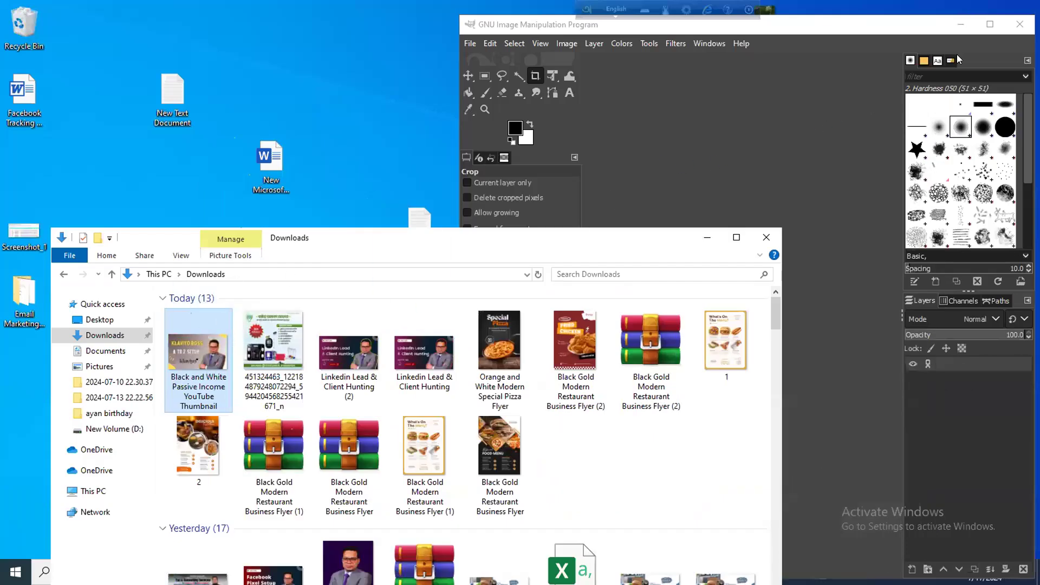
pyautogui.moveTo(979, 27); pyautogui.dragTo(630, 29)
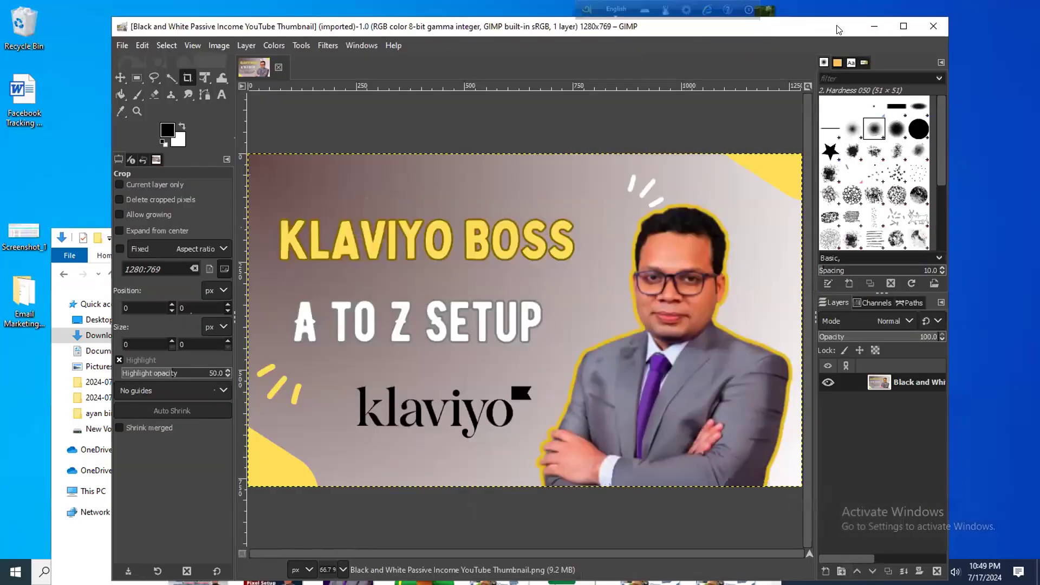
# Maximize the image window and open the Metadata Editor for the thumbnail image
pyautogui.click(904, 28)
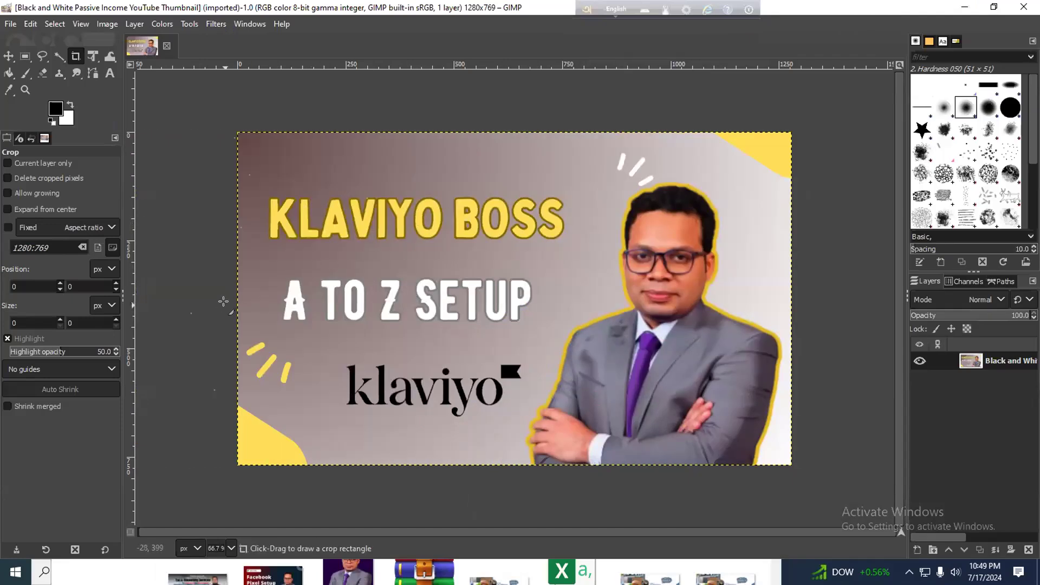
pyautogui.click(100, 22)
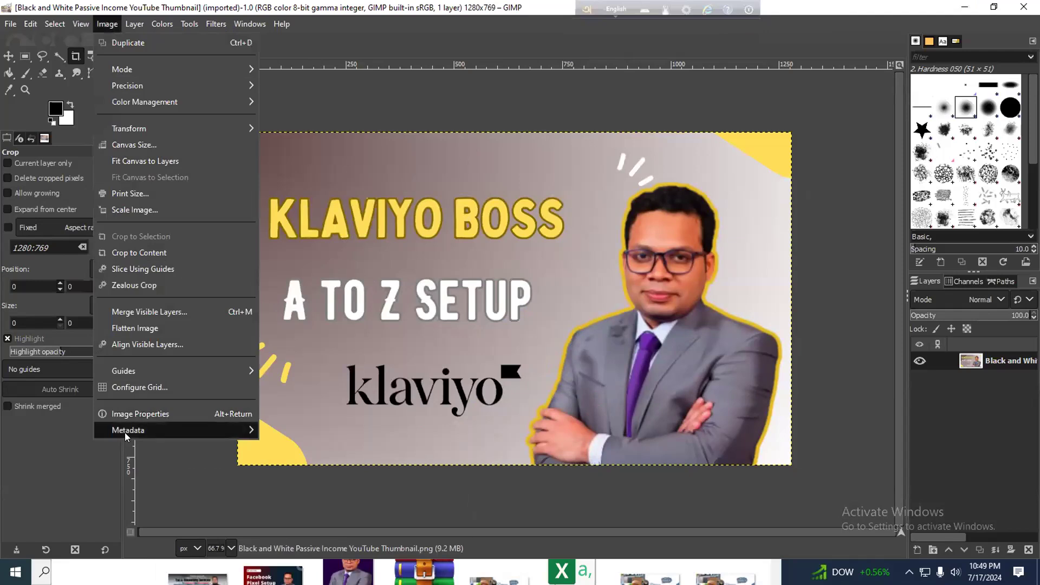
pyautogui.moveTo(127, 430)
pyautogui.click(308, 424)
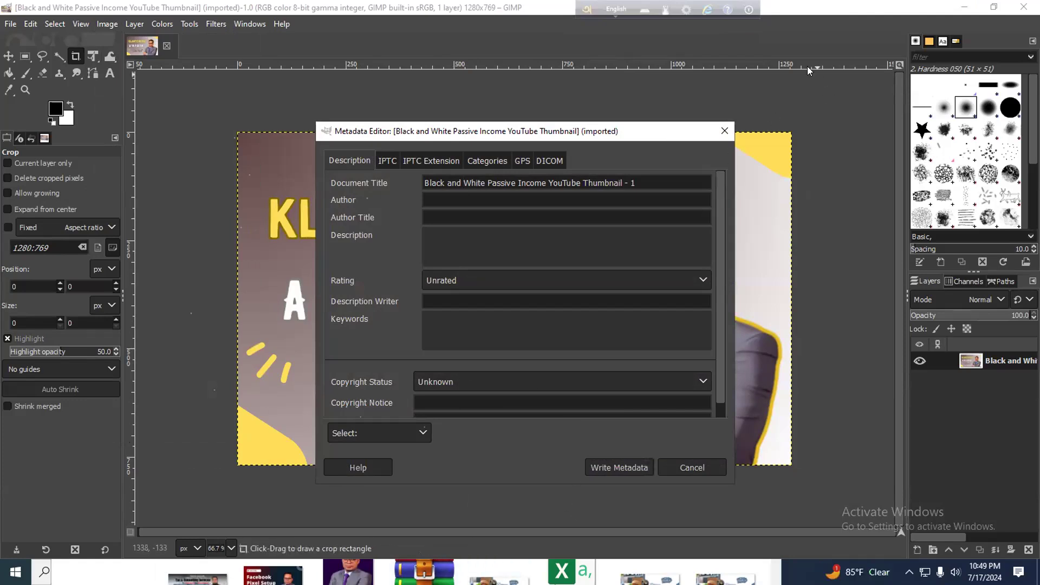
pyautogui.press('Escape')
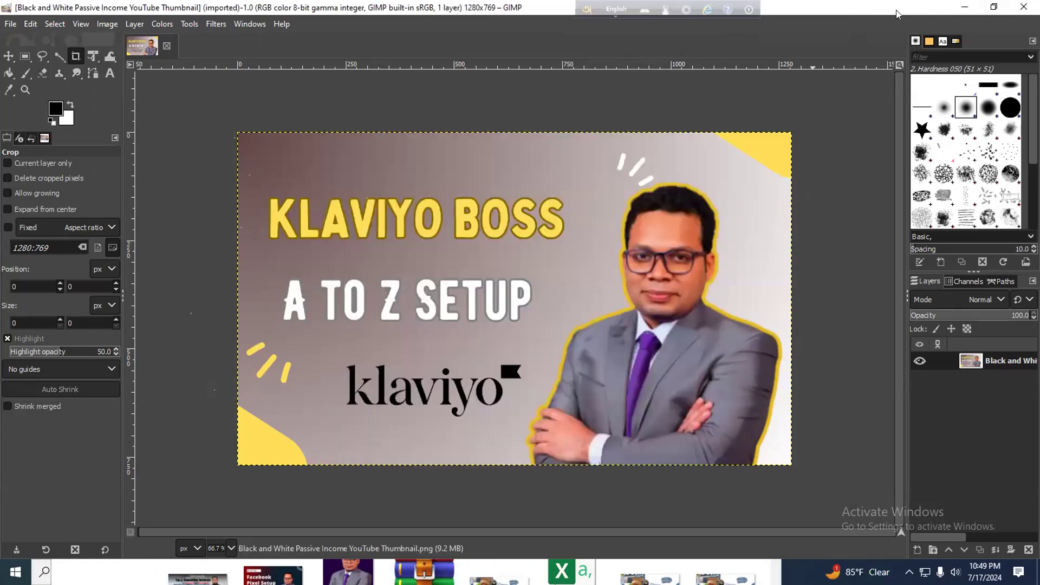
# Shrink and move the GIMP image window aside and clear the Downloads folder window to uncover the Metadata Editor
pyautogui.moveTo(897, 15); pyautogui.dragTo(765, 53)
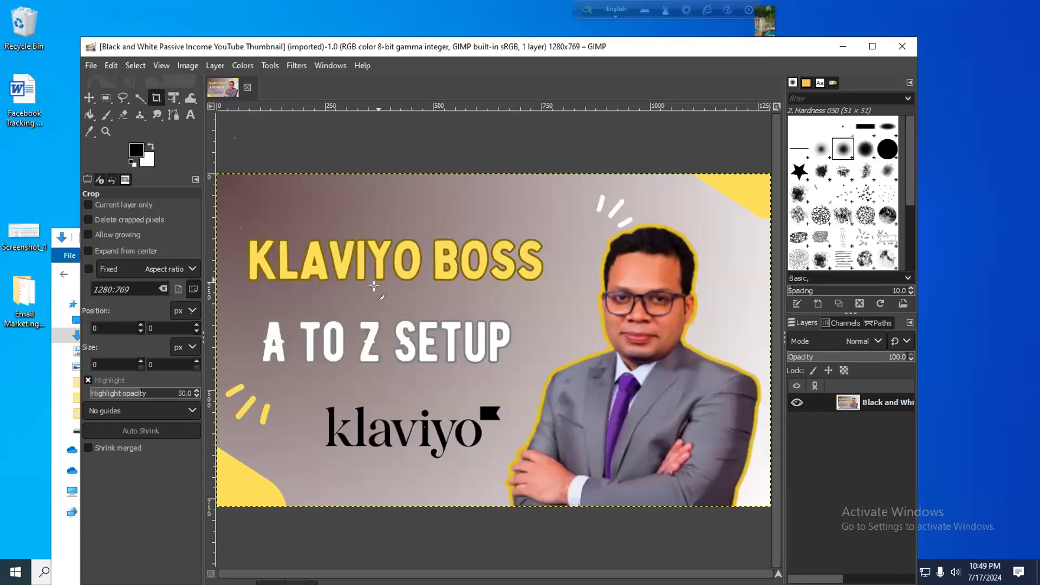
pyautogui.moveTo(264, 48); pyautogui.dragTo(501, 30)
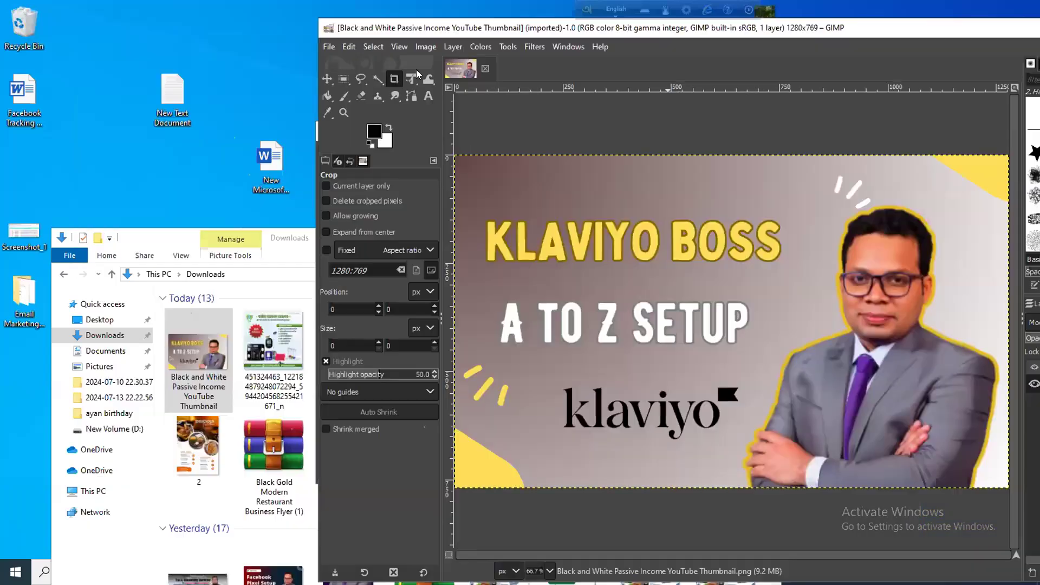
pyautogui.click(163, 246)
pyautogui.click(766, 238)
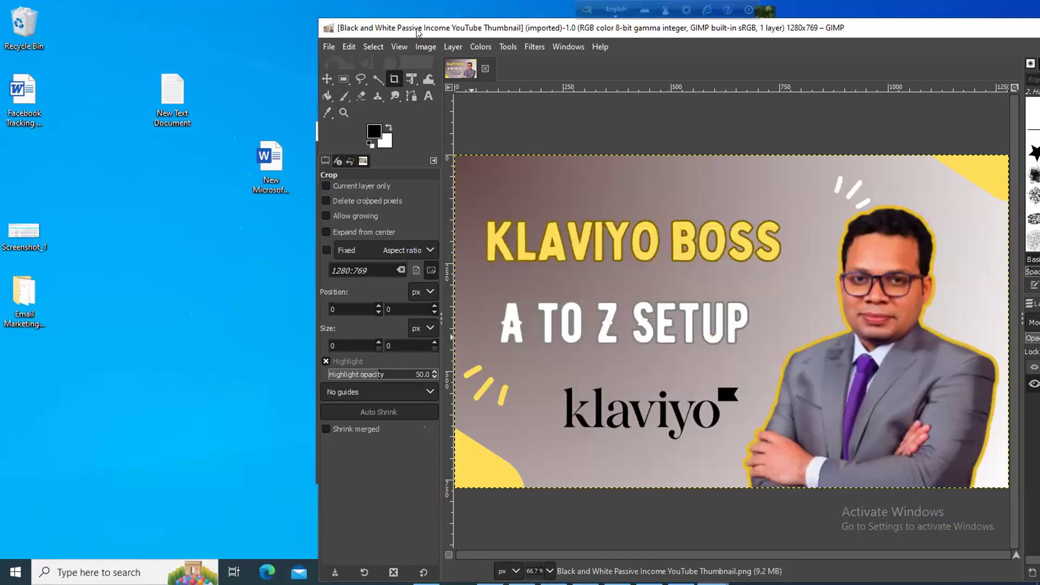
pyautogui.moveTo(418, 32); pyautogui.dragTo(642, 56)
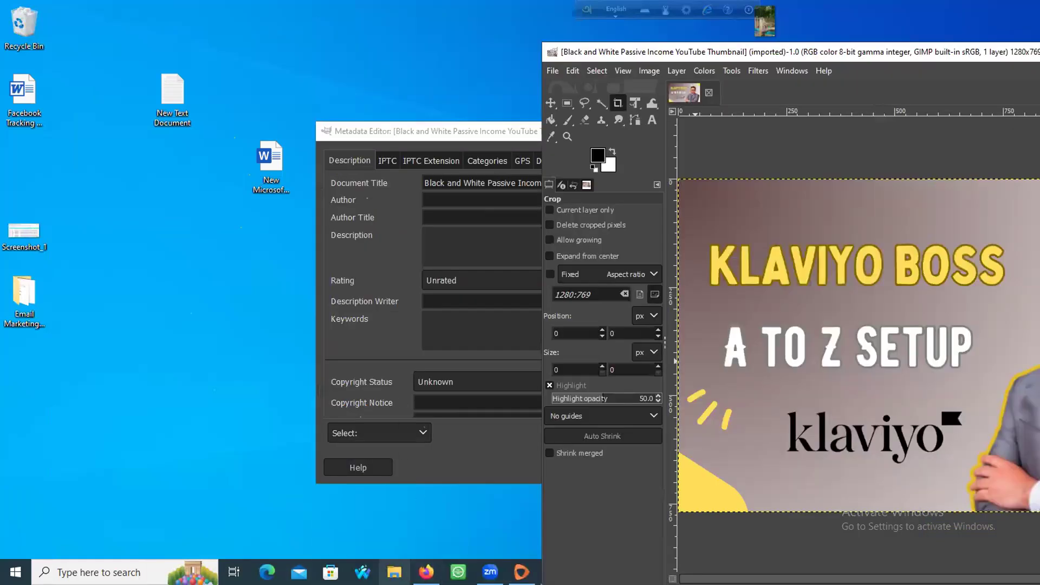
# Switch to Firefox and copy the title "I will setup top notch klaviyo email marketing flows for ecommerce" from the Klaviyo Email Marketing GIG Create Note
pyautogui.click(426, 572)
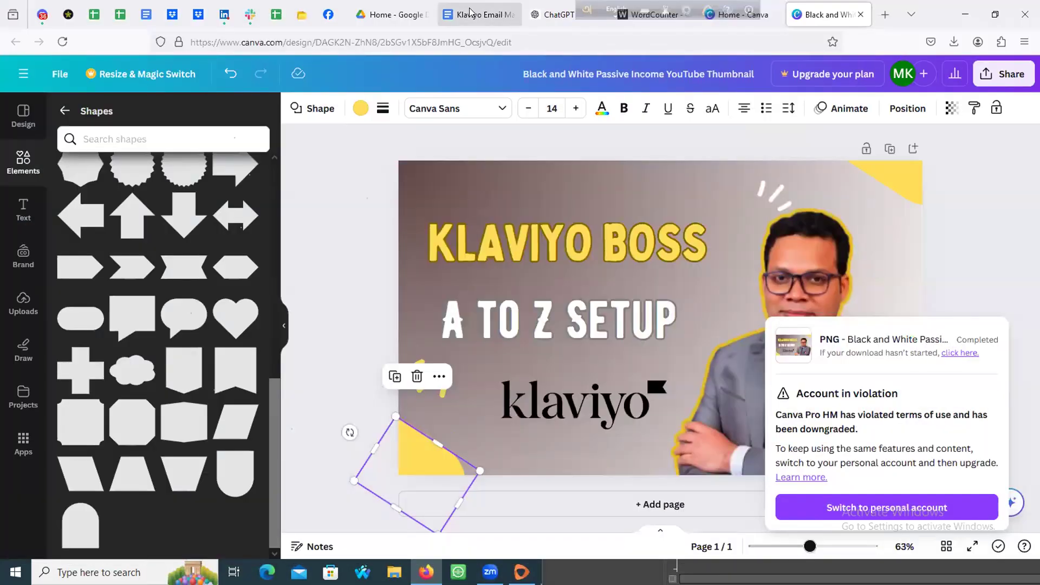
pyautogui.click(471, 13)
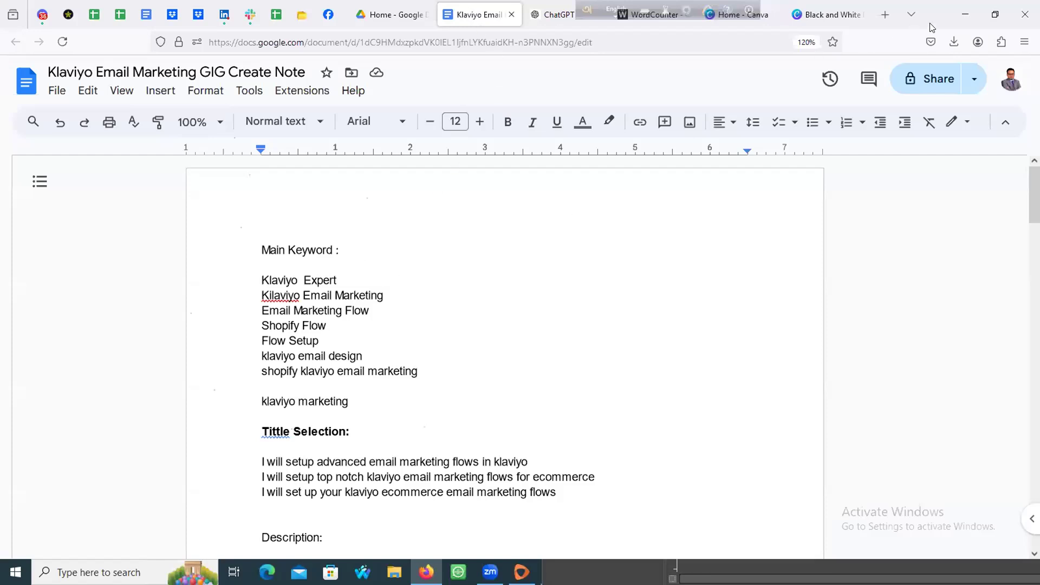
pyautogui.click(996, 15)
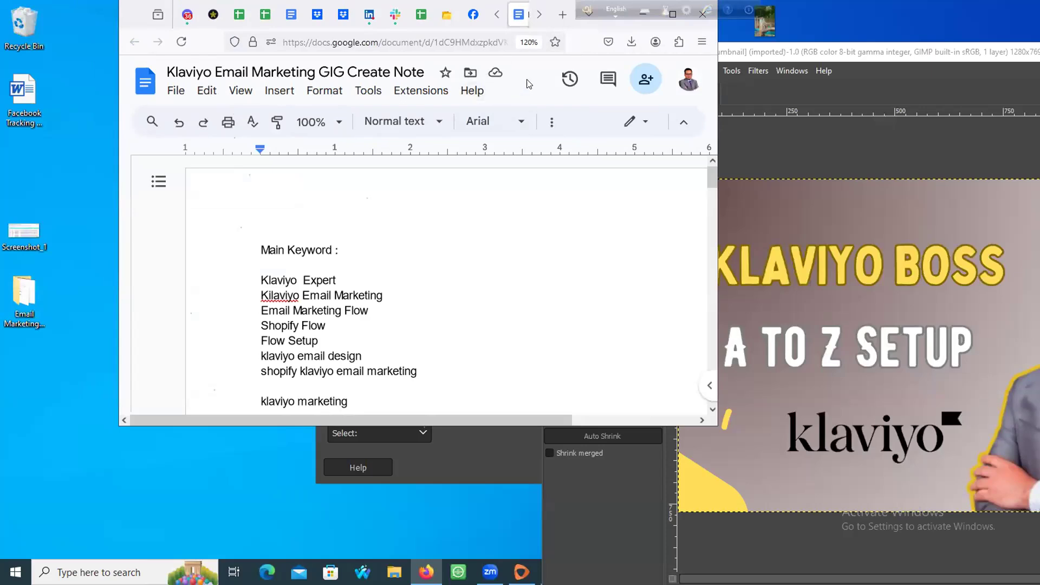
pyautogui.scroll(-5, 486, 249)
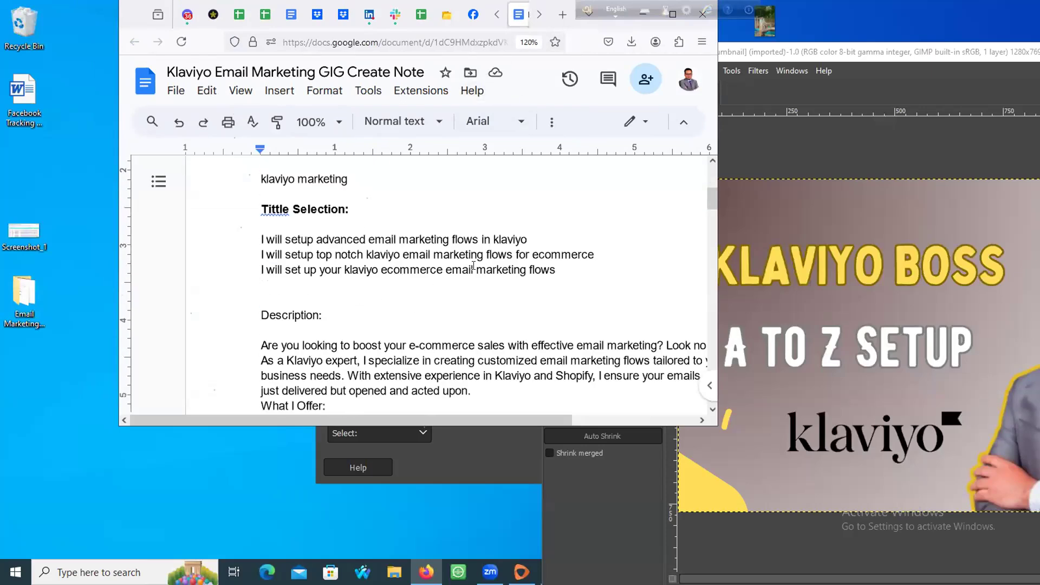
pyautogui.scroll(3, 460, 268)
pyautogui.moveTo(592, 329); pyautogui.dragTo(258, 329)
pyautogui.hotkey('ctrl', 'c')
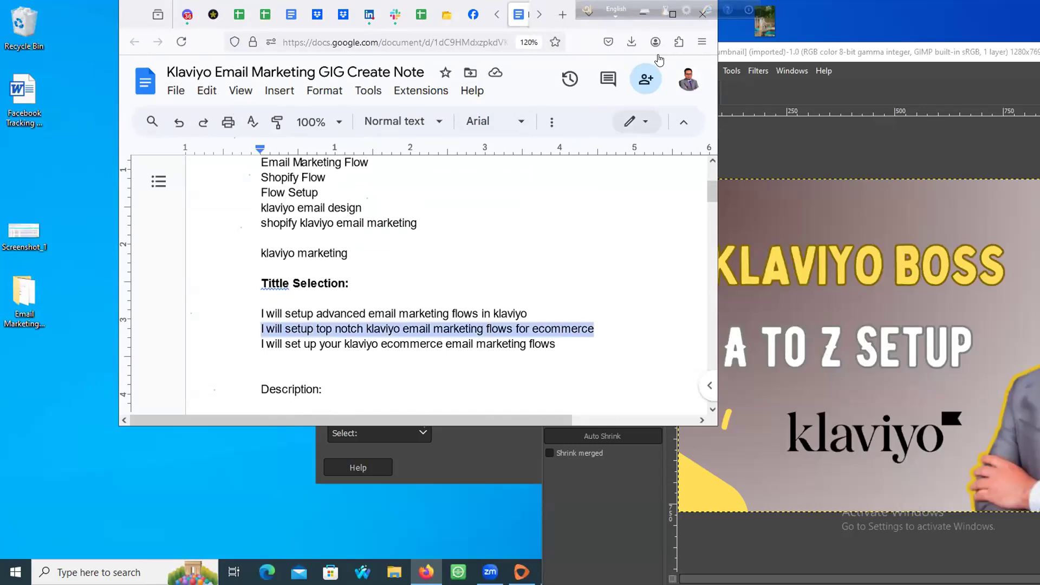
# Back in GIMP's Metadata Editor, paste the copied gig title as the Document Title, Author and Author Title
pyautogui.click(644, 13)
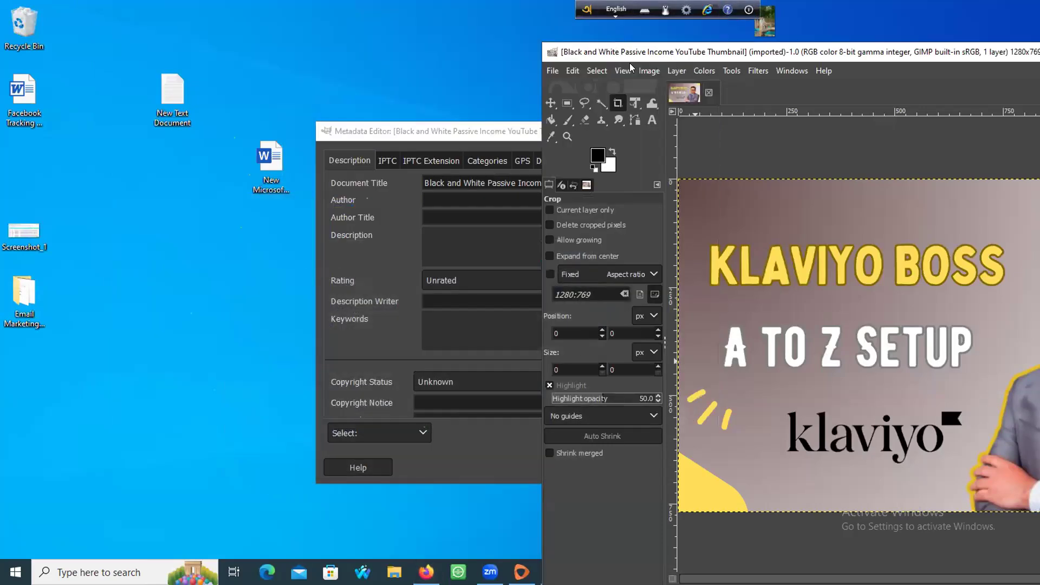
pyautogui.click(478, 184)
pyautogui.moveTo(640, 182); pyautogui.dragTo(332, 184)
pyautogui.hotkey('ctrl', 'v')
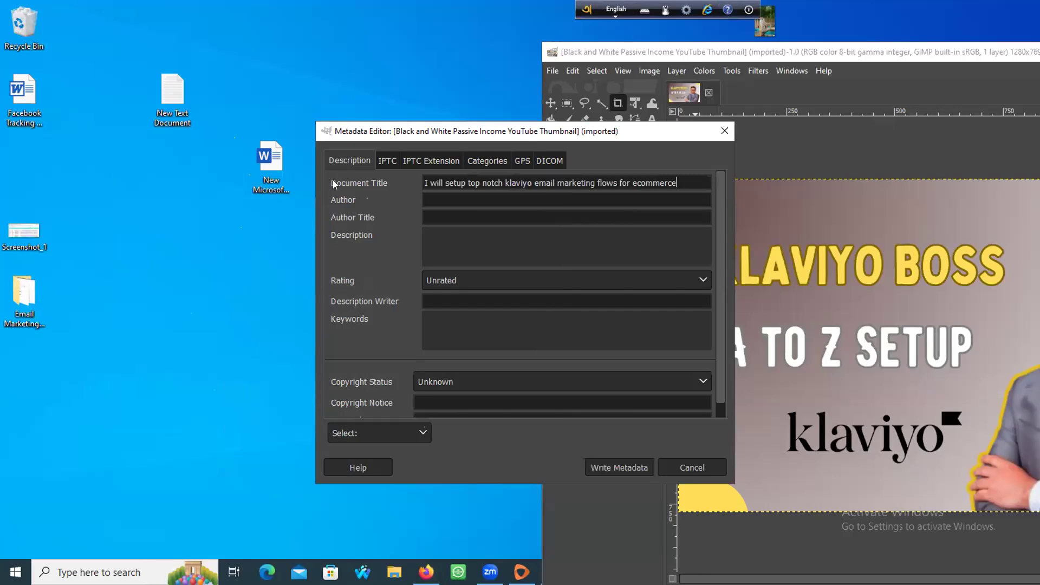
pyautogui.hotkey('ctrl', 'v')
pyautogui.click(448, 217)
pyautogui.hotkey('ctrl', 'v')
# Copy the gig description including its hashtags from the Google Docs note into the Description metadata field
pyautogui.click(459, 240)
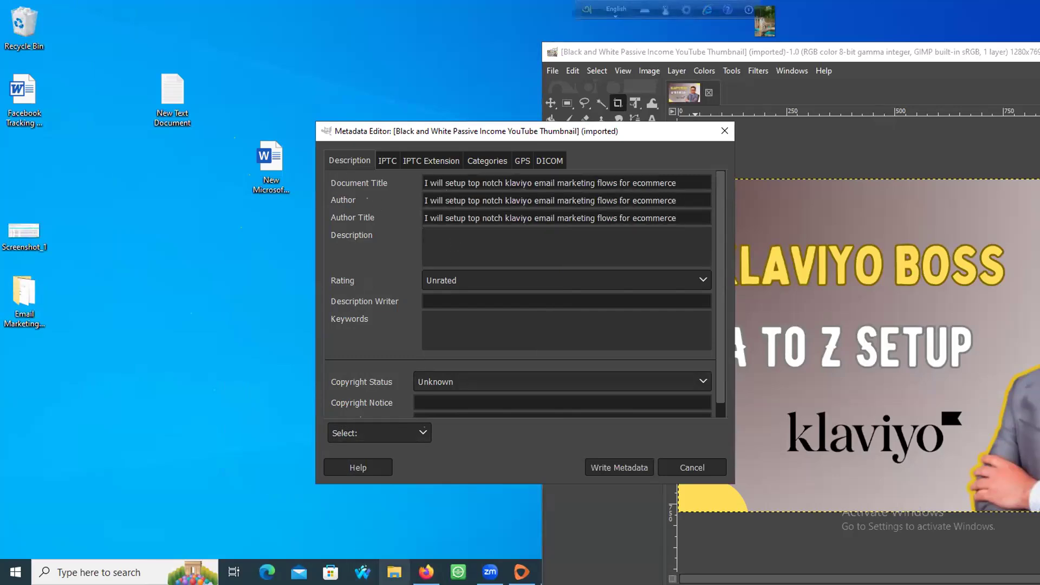
pyautogui.click(427, 573)
pyautogui.scroll(-4, 310, 297)
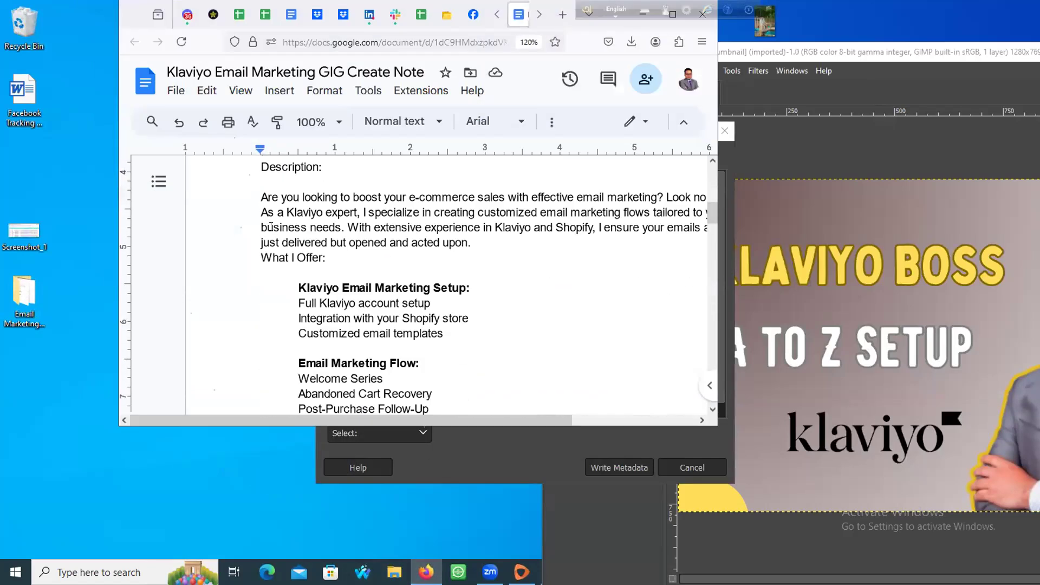
pyautogui.moveTo(271, 214); pyautogui.dragTo(494, 251)
pyautogui.scroll(-12, 285, 298)
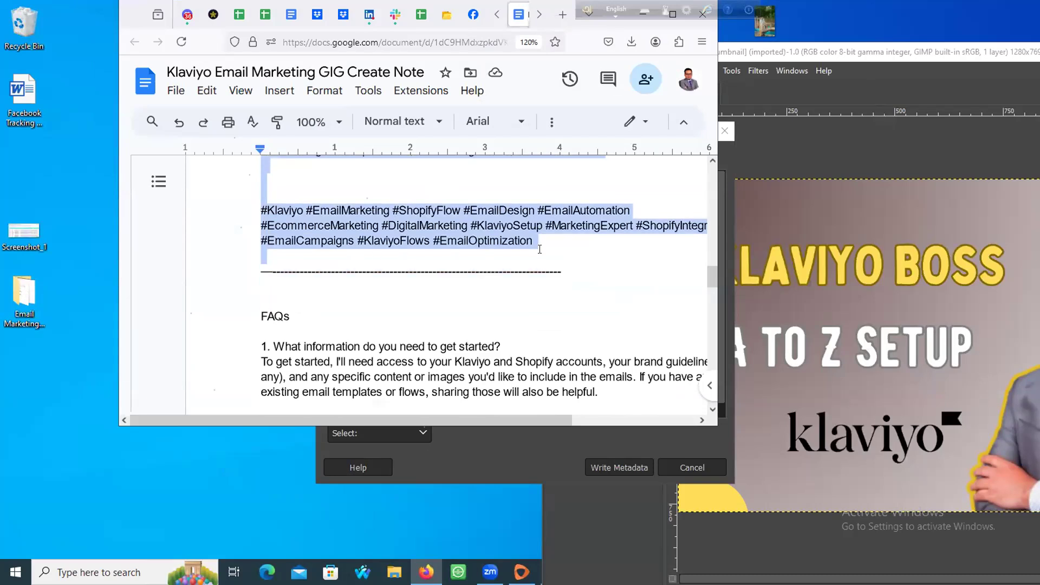
pyautogui.click(643, 14)
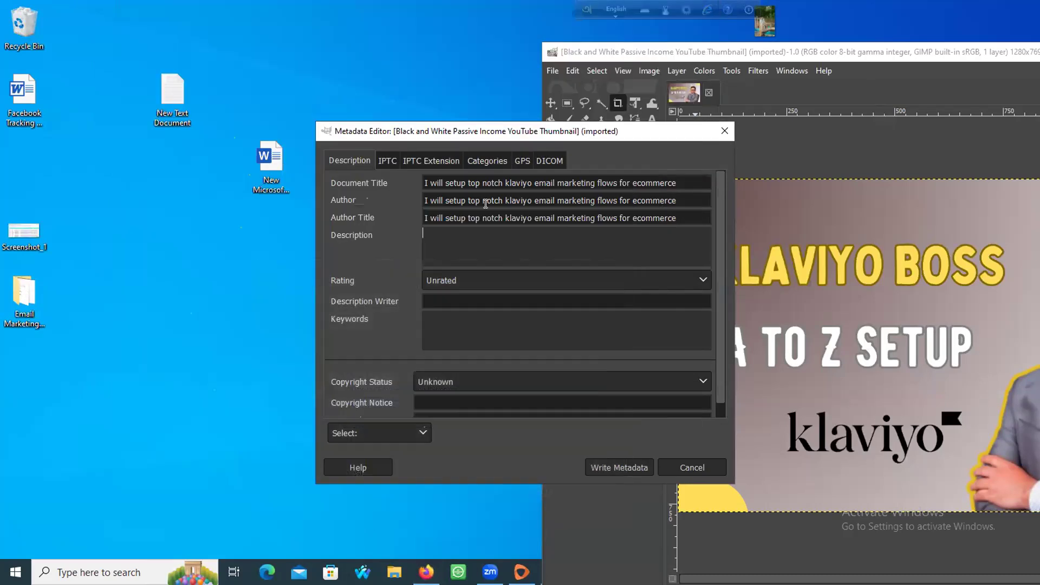
pyautogui.click(456, 235)
pyautogui.hotkey('ctrl', 'v')
# Set the metadata rating to 5 and enter the description writer's name
pyautogui.click(458, 282)
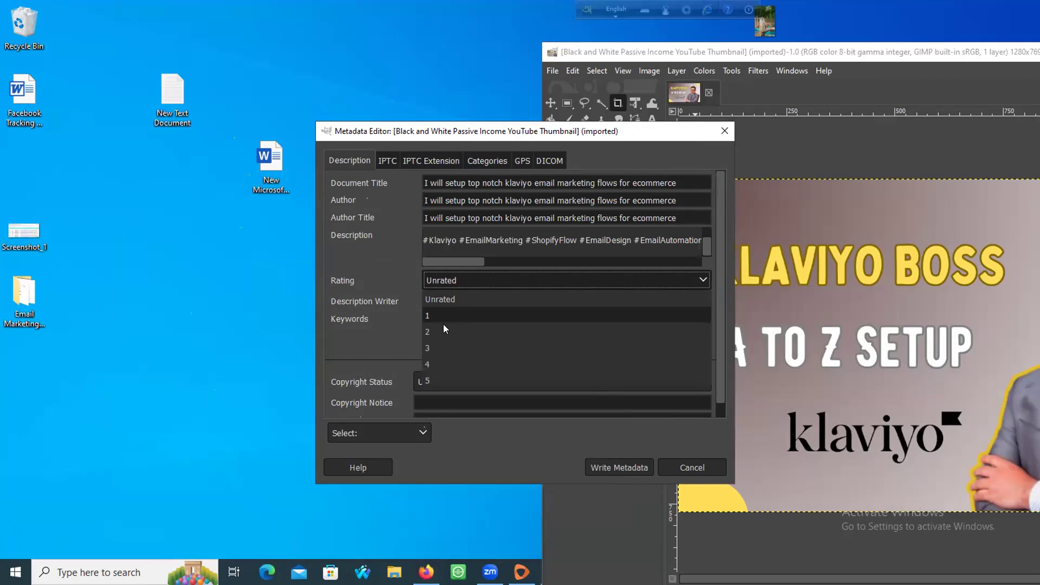
pyautogui.click(443, 302)
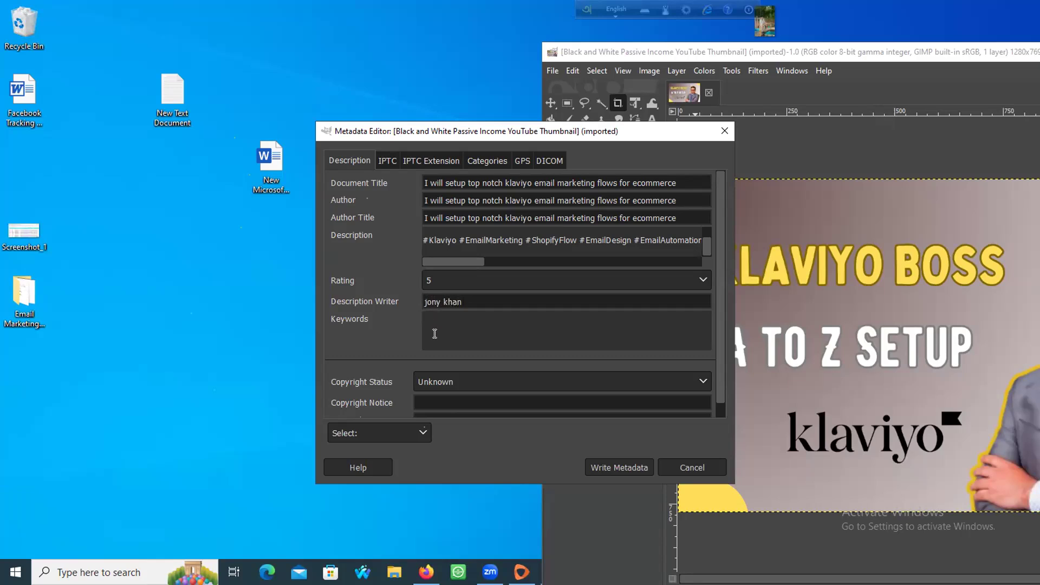
# Copy the hashtag lines from #Klaviyo to #EmailOptimization in the Google Docs note into the Keywords metadata field
pyautogui.click(425, 571)
pyautogui.click(387, 311)
pyautogui.moveTo(261, 204); pyautogui.dragTo(605, 240)
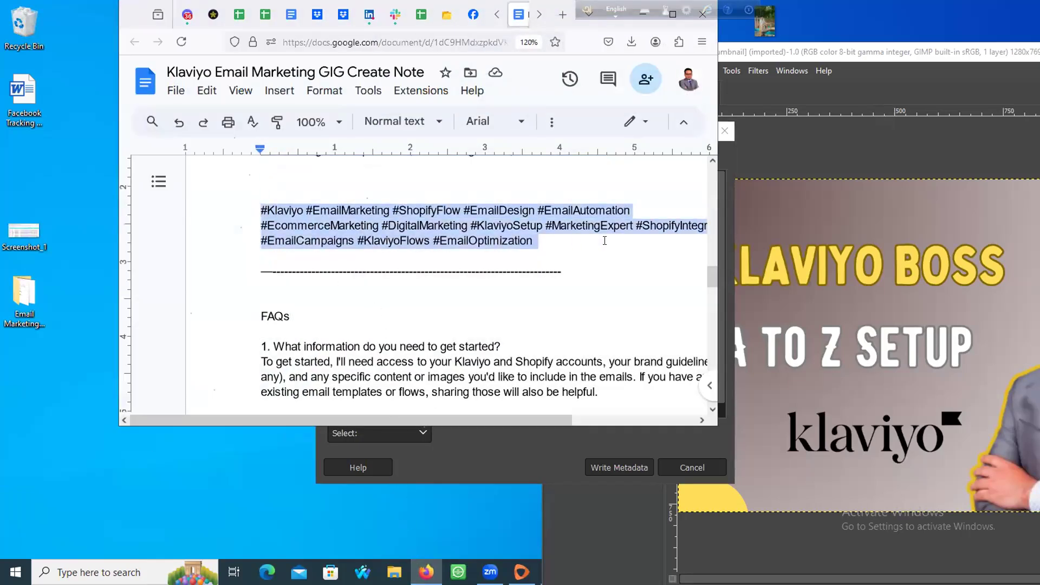
pyautogui.click(644, 13)
pyautogui.click(470, 314)
pyautogui.hotkey('ctrl', 'v')
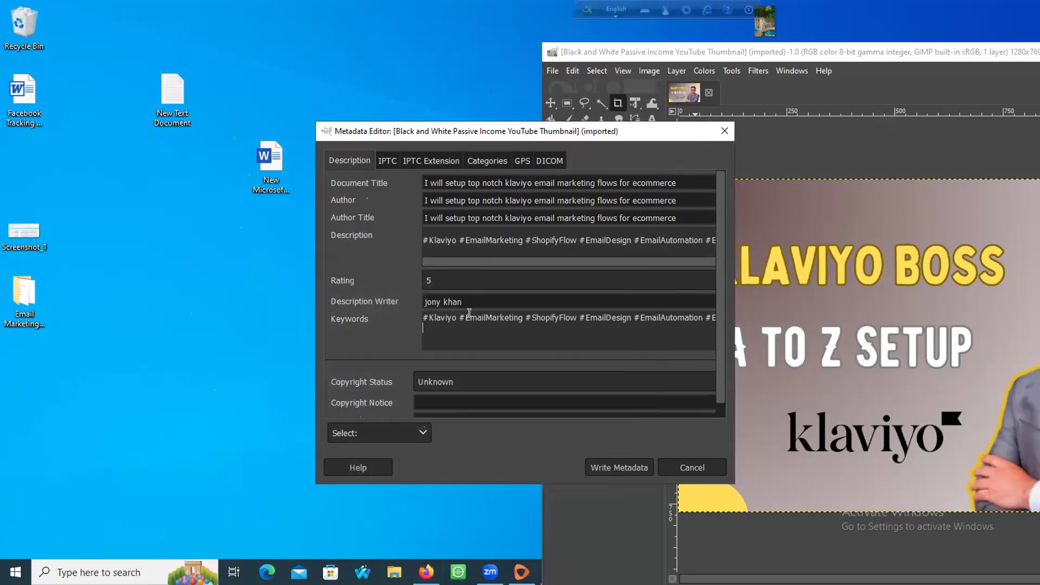
# Set the copyright status to Copyrighted and write the metadata to the image
pyautogui.click(458, 379)
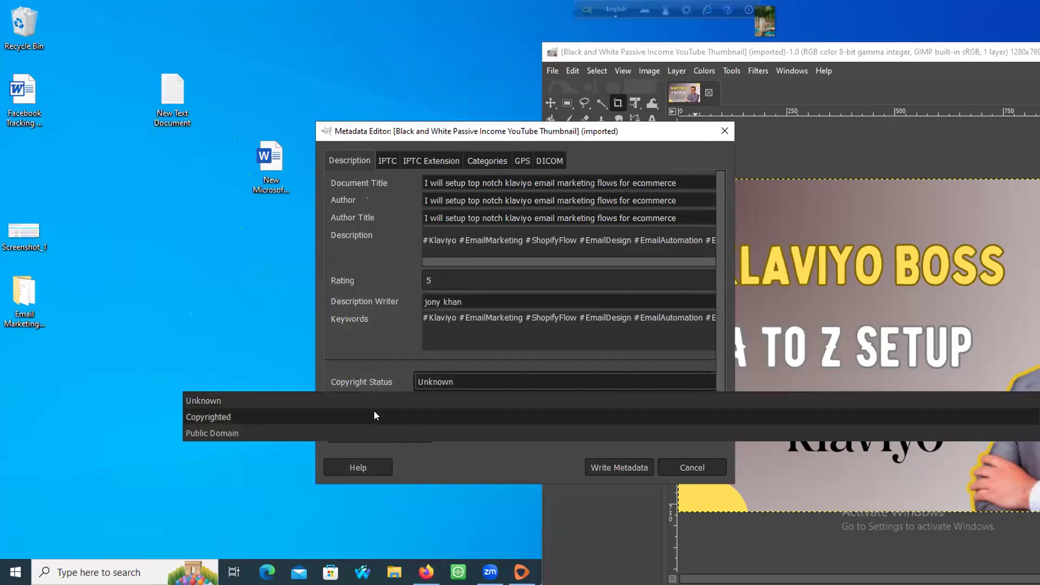
pyautogui.click(358, 416)
pyautogui.scroll(-1, 474, 389)
pyautogui.scroll(-1, 483, 374)
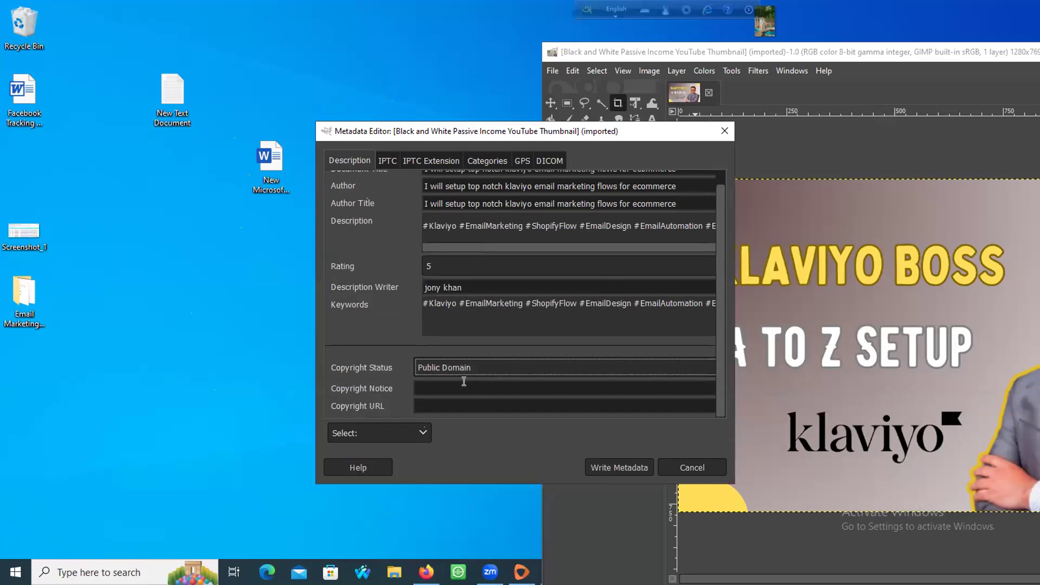
pyautogui.scroll(1, 434, 387)
pyautogui.click(464, 379)
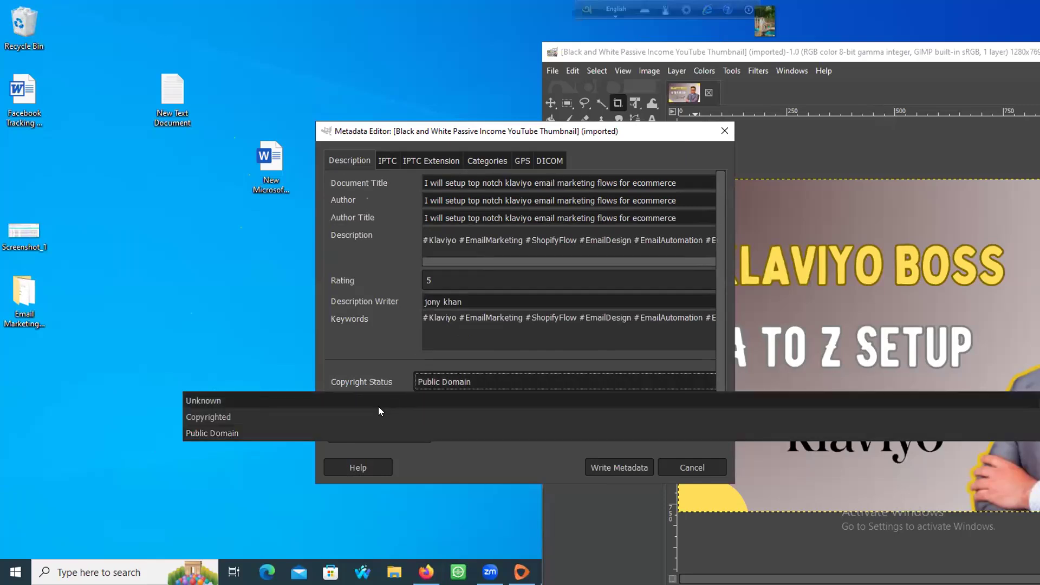
pyautogui.click(368, 417)
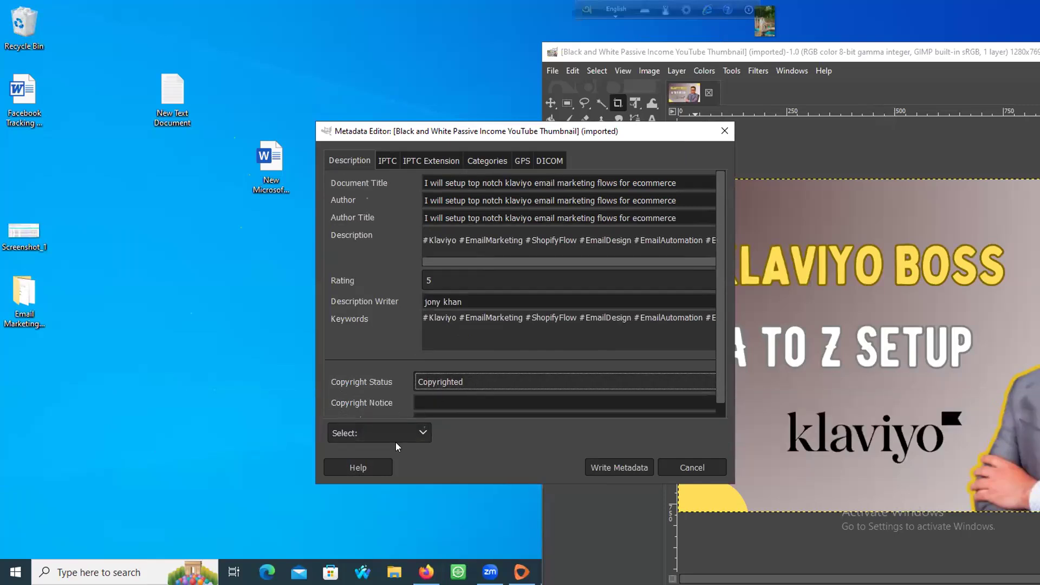
pyautogui.click(617, 467)
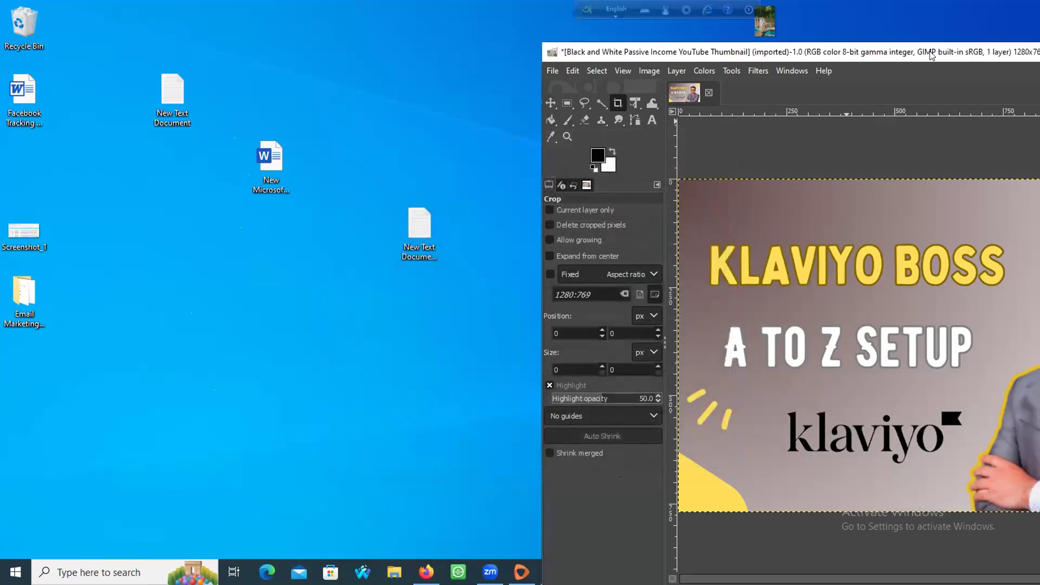
# Export the image to the Downloads folder as "I will setup top notch klaviyo email marketing flows for ecommerce.png" with the preset PNG options
pyautogui.moveTo(931, 54); pyautogui.dragTo(465, 58)
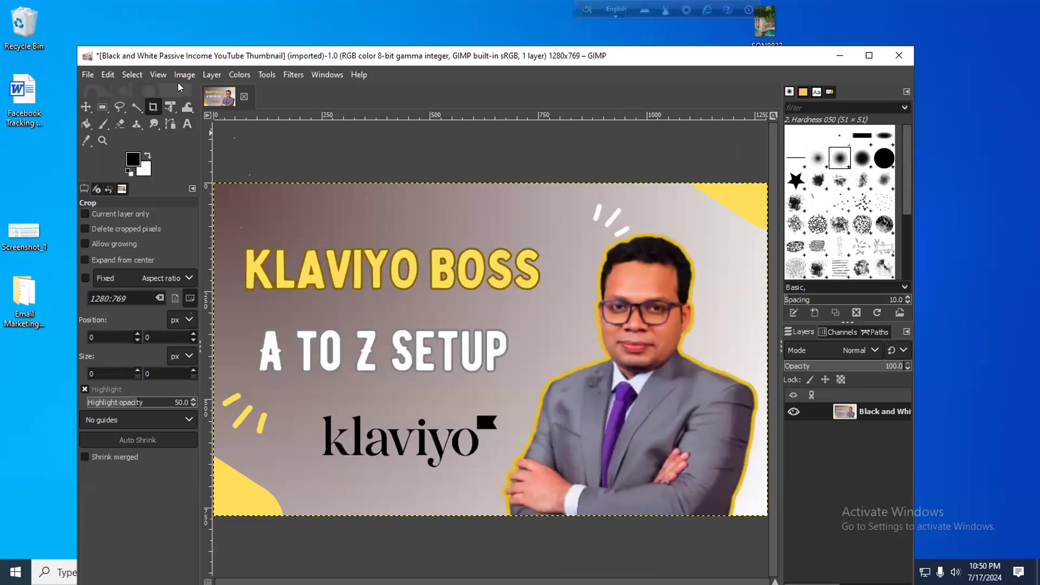
pyautogui.click(88, 75)
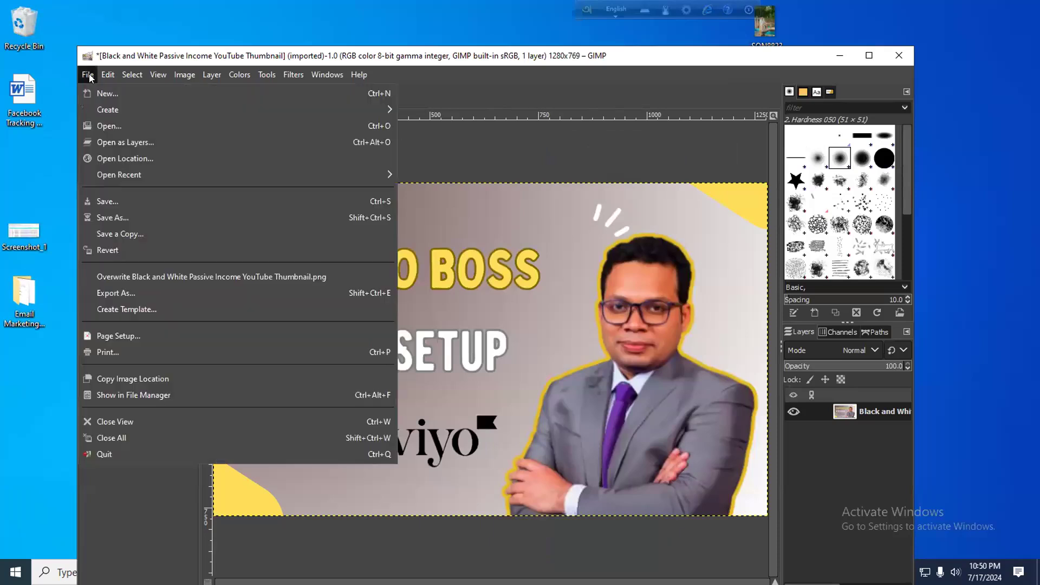
pyautogui.click(116, 293)
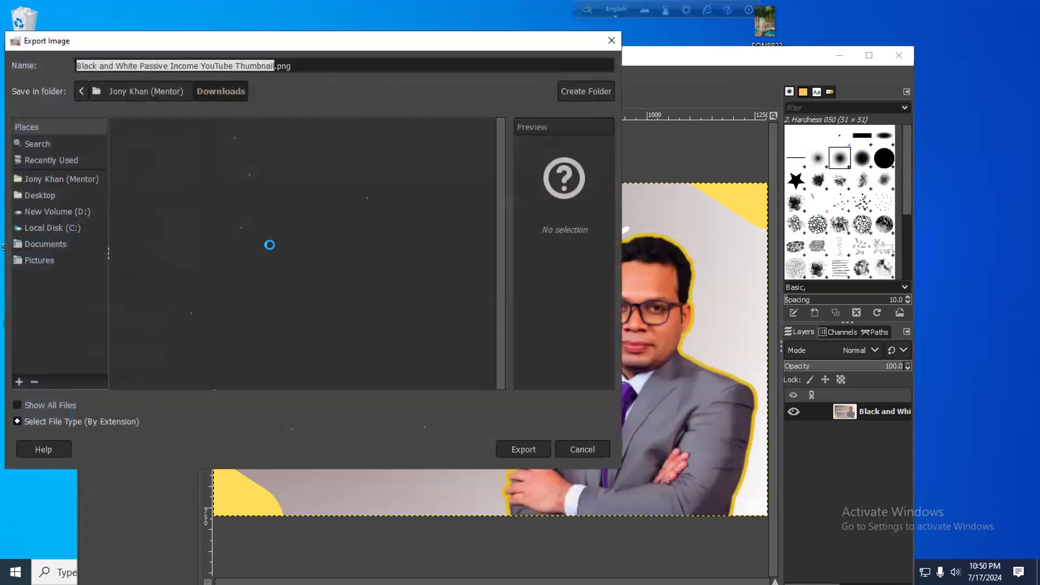
pyautogui.click(274, 64)
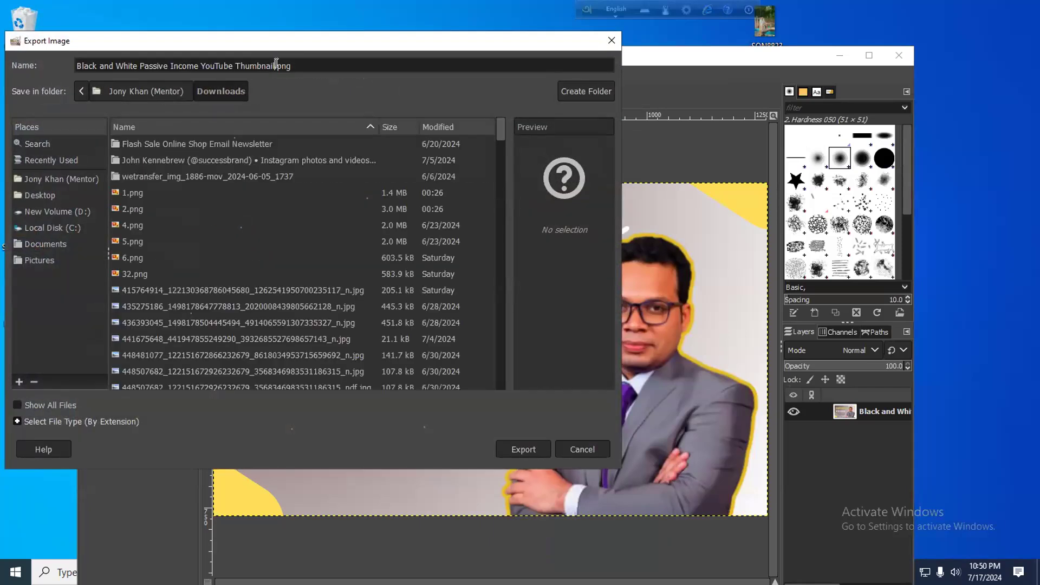
pyautogui.moveTo(273, 63); pyautogui.dragTo(39, 59)
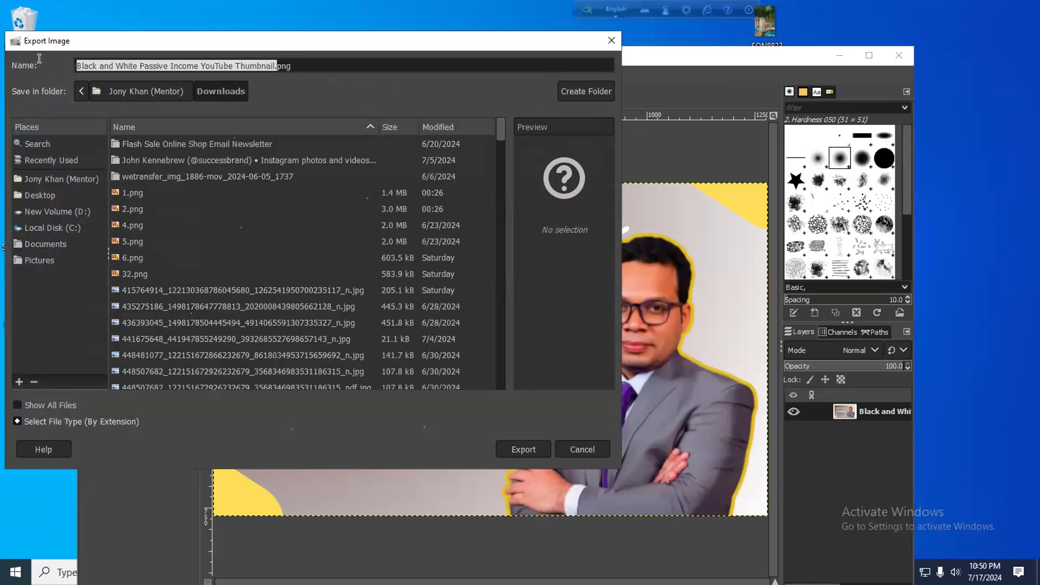
pyautogui.press('super+v')
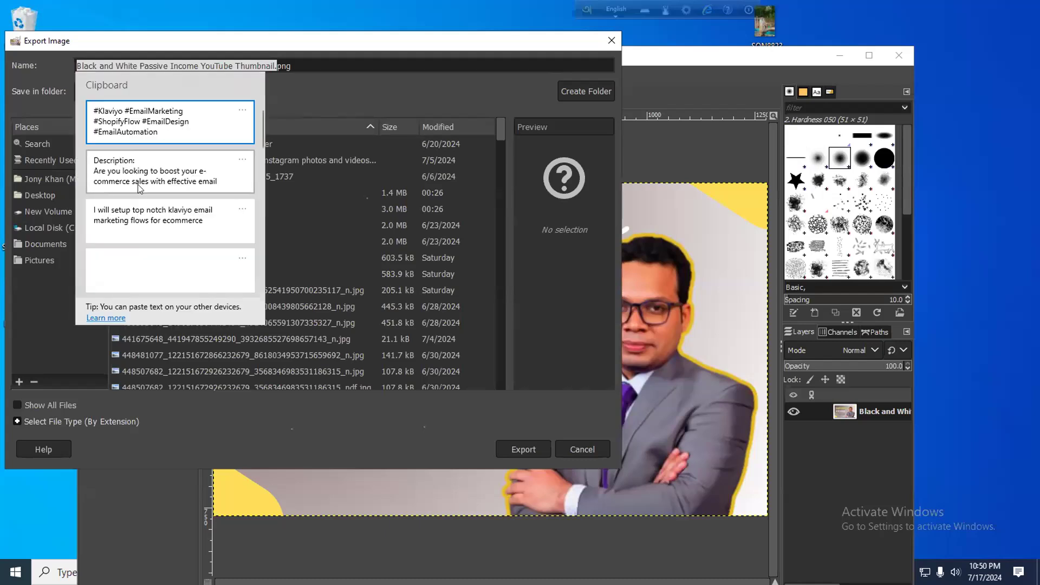
pyautogui.click(152, 216)
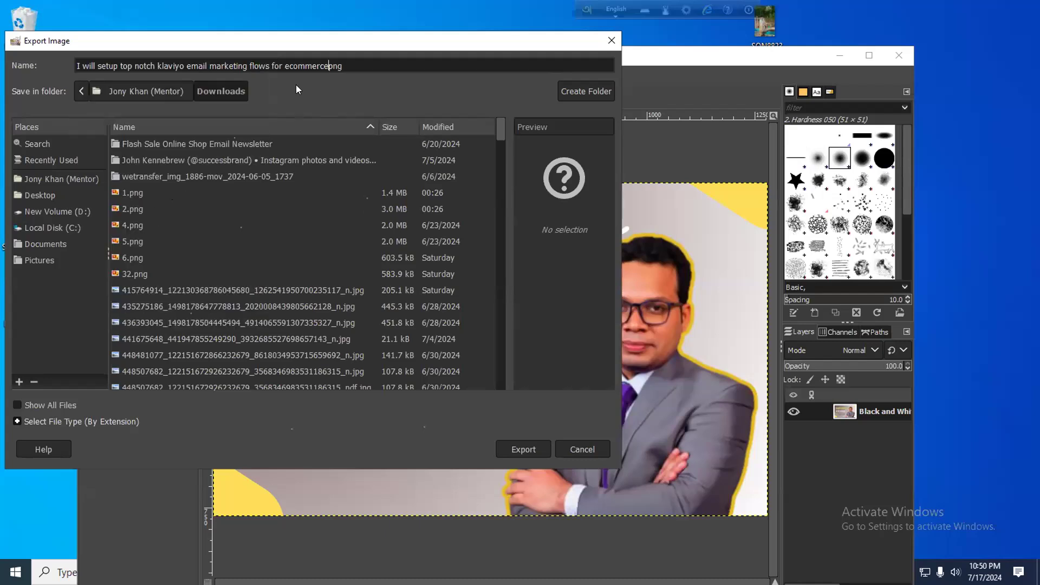
pyautogui.write('.')
pyautogui.click(514, 446)
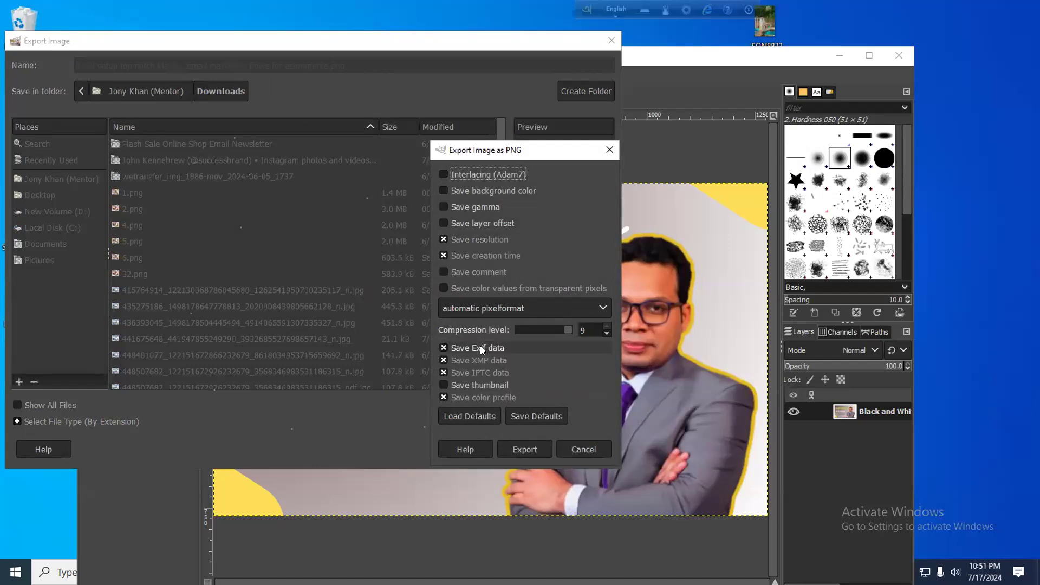
pyautogui.click(526, 449)
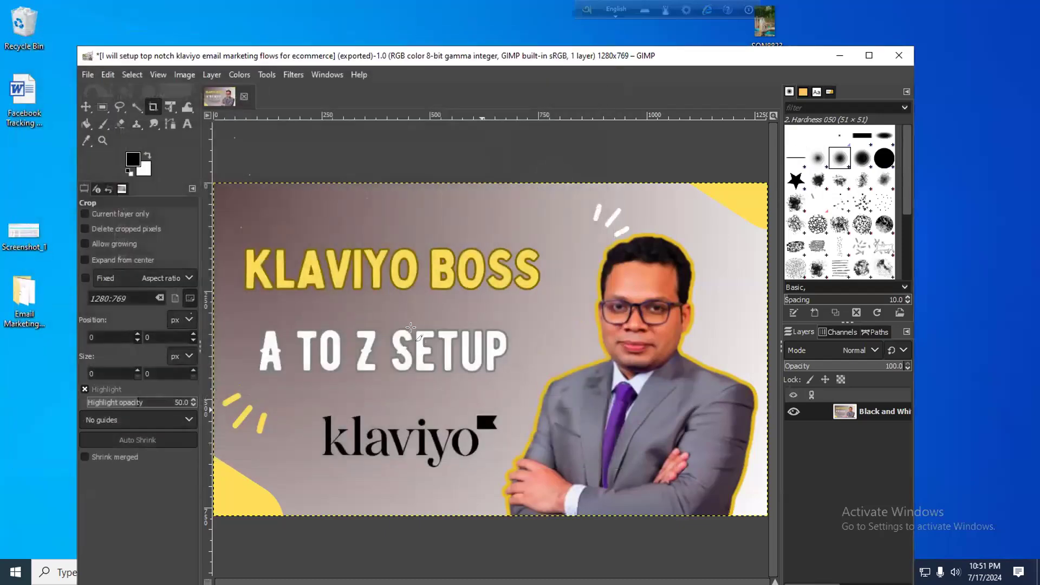
# Look through the Downloads, Documents and Pictures folders and a birthday photo folder in File Explorer for the exported image
pyautogui.click(839, 55)
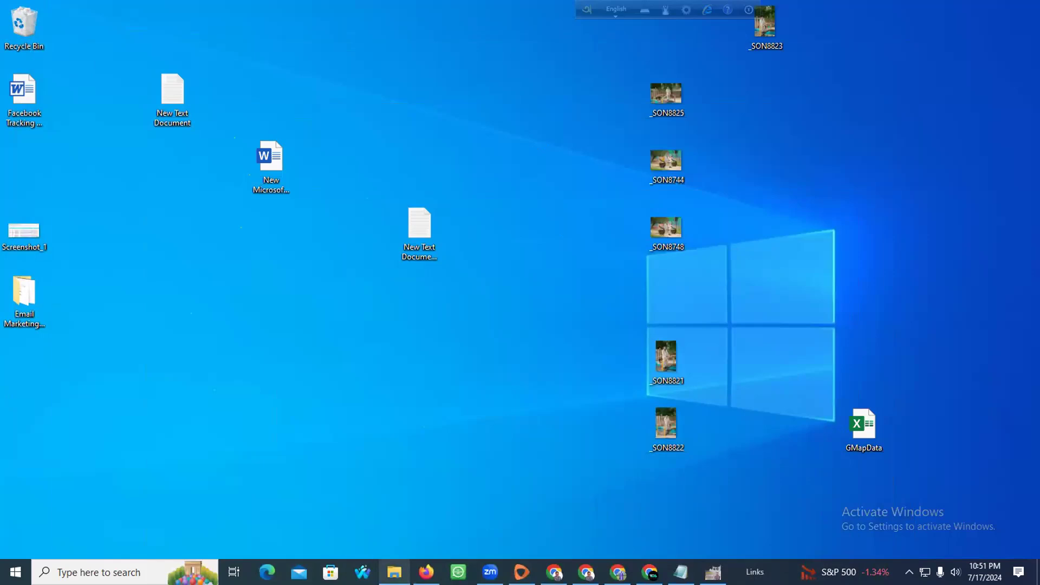
pyautogui.click(394, 572)
pyautogui.click(103, 262)
pyautogui.click(107, 276)
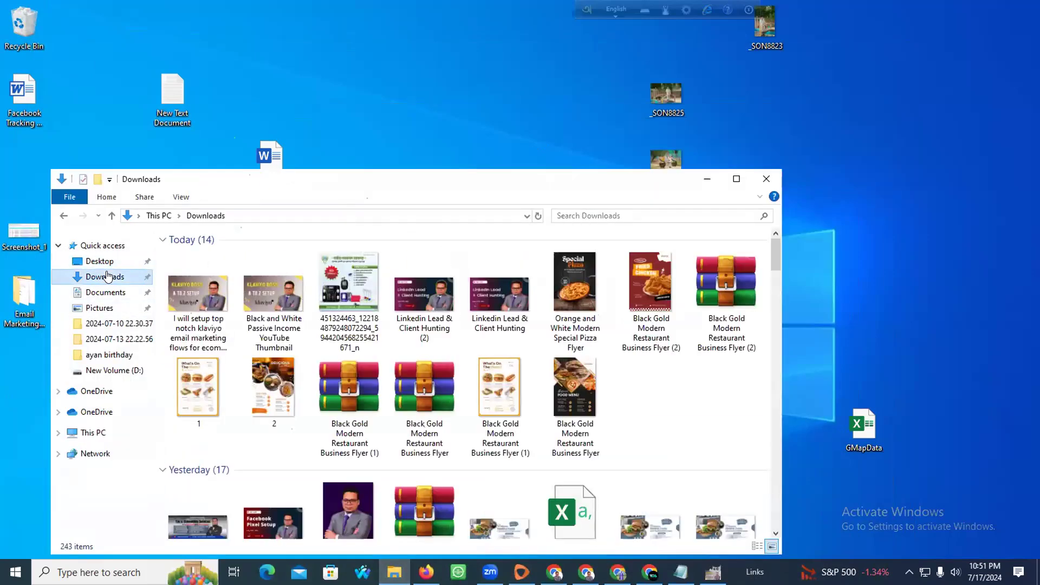
pyautogui.click(736, 179)
pyautogui.scroll(-5, 479, 268)
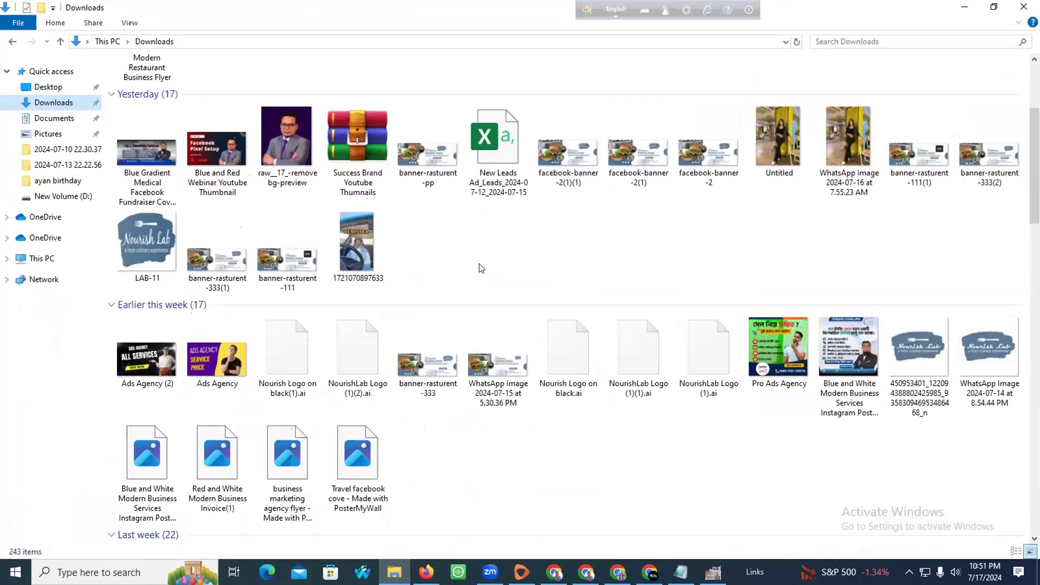
pyautogui.scroll(-15, 479, 267)
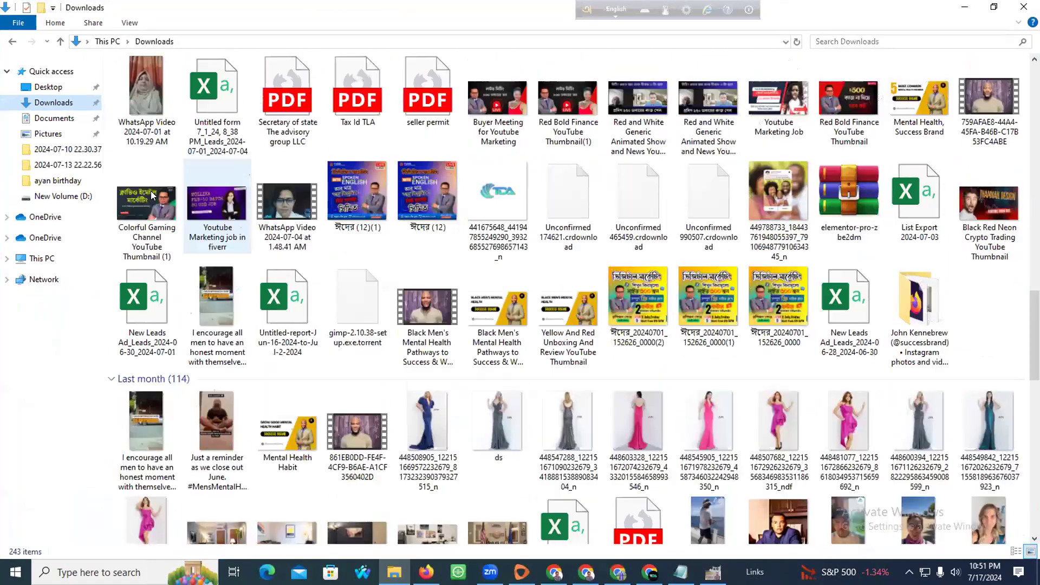
pyautogui.scroll(15, 144, 151)
pyautogui.click(54, 119)
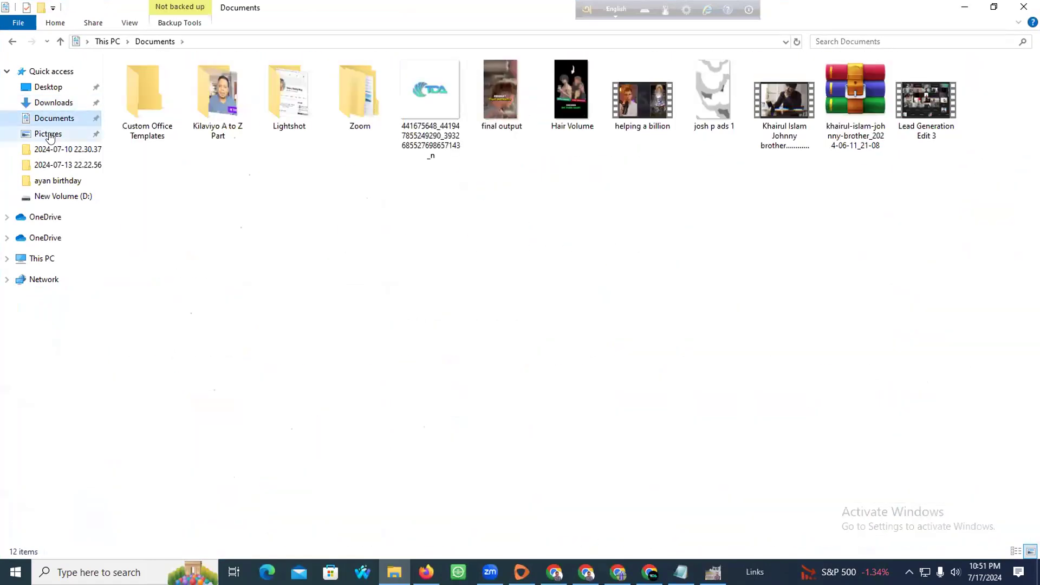
pyautogui.click(48, 135)
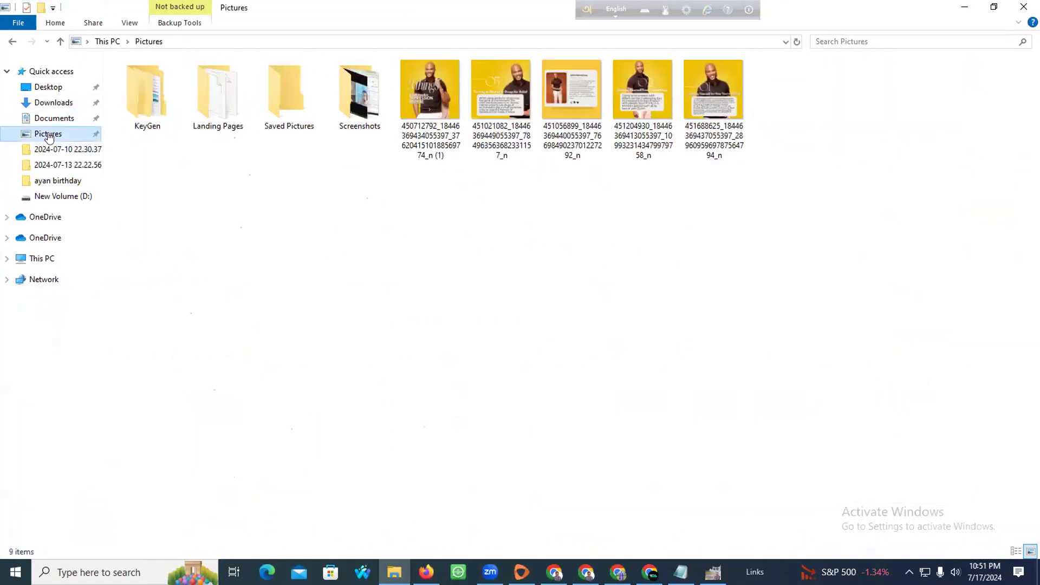
pyautogui.click(48, 181)
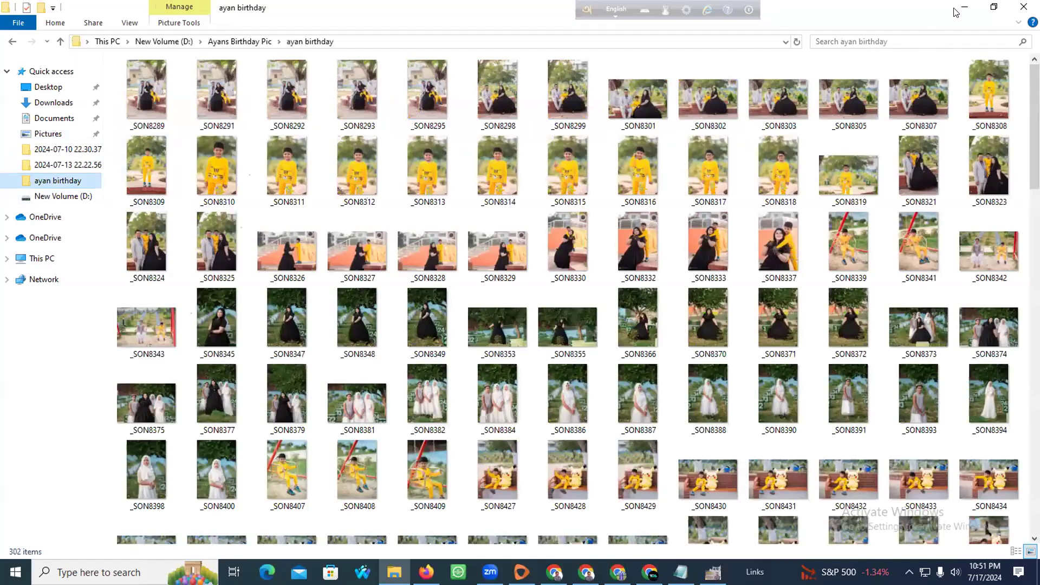
pyautogui.click(954, 7)
# Export the image from GIMP again under the same PNG name to the Desktop and quit GIMP, discarding the unsaved changes
pyautogui.click(714, 572)
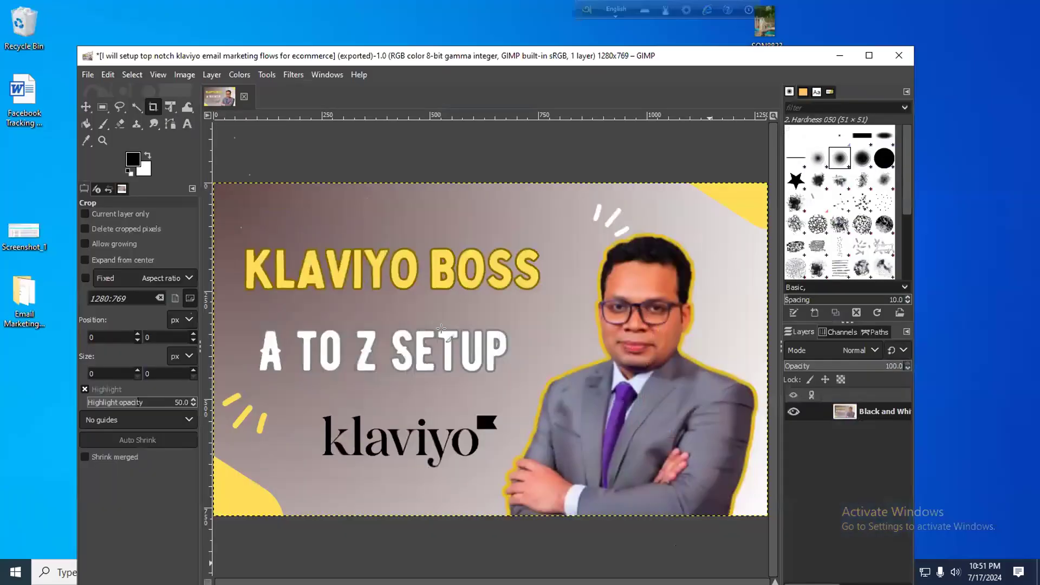
pyautogui.click(87, 74)
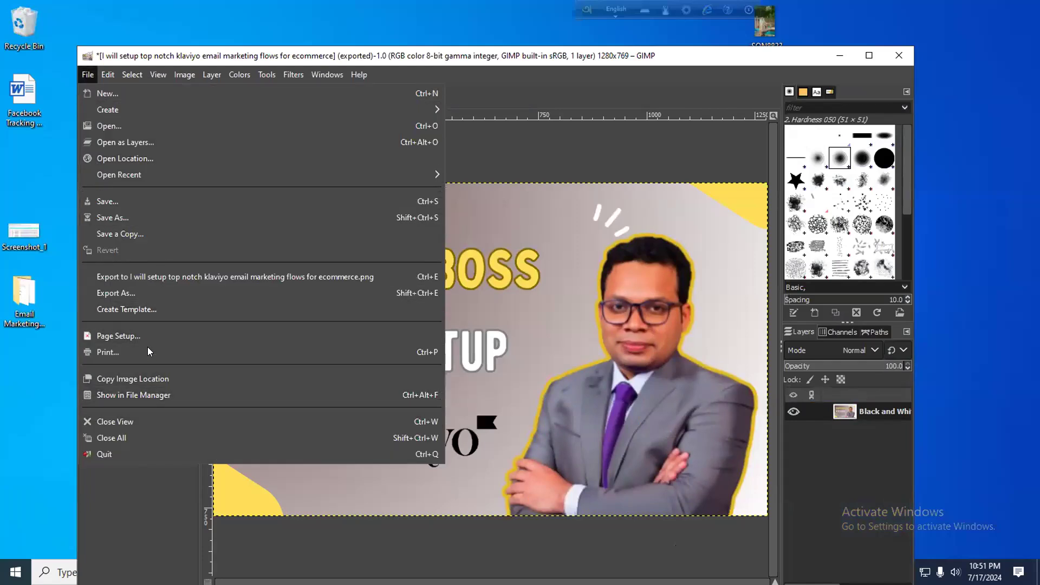
pyautogui.click(140, 292)
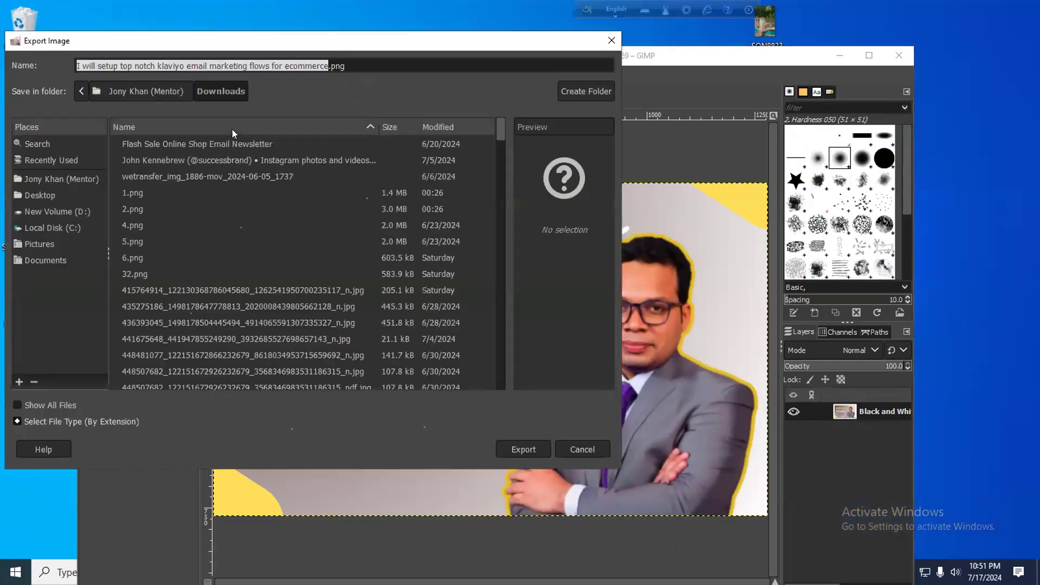
pyautogui.click(53, 194)
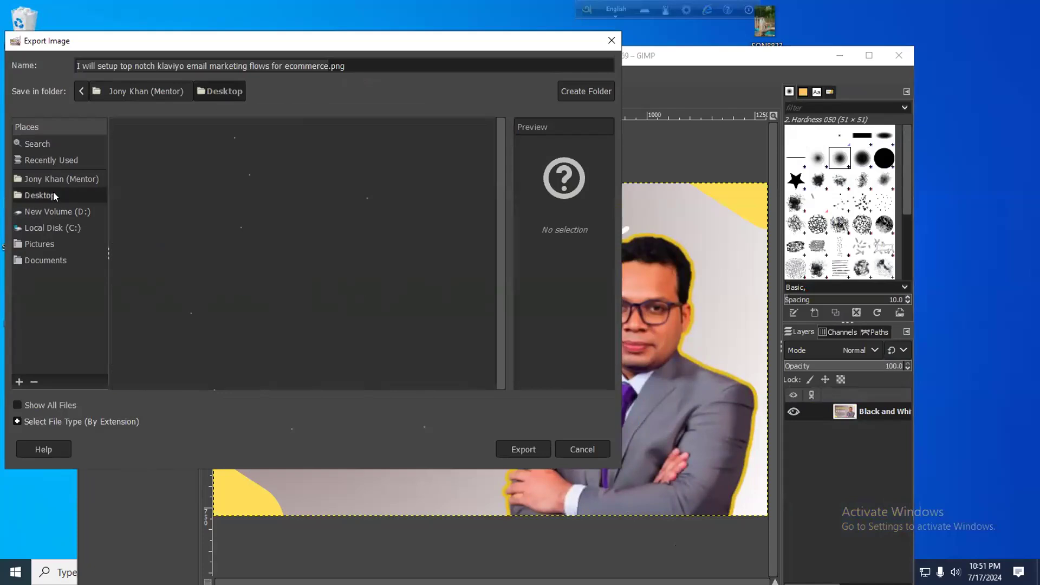
pyautogui.click(320, 64)
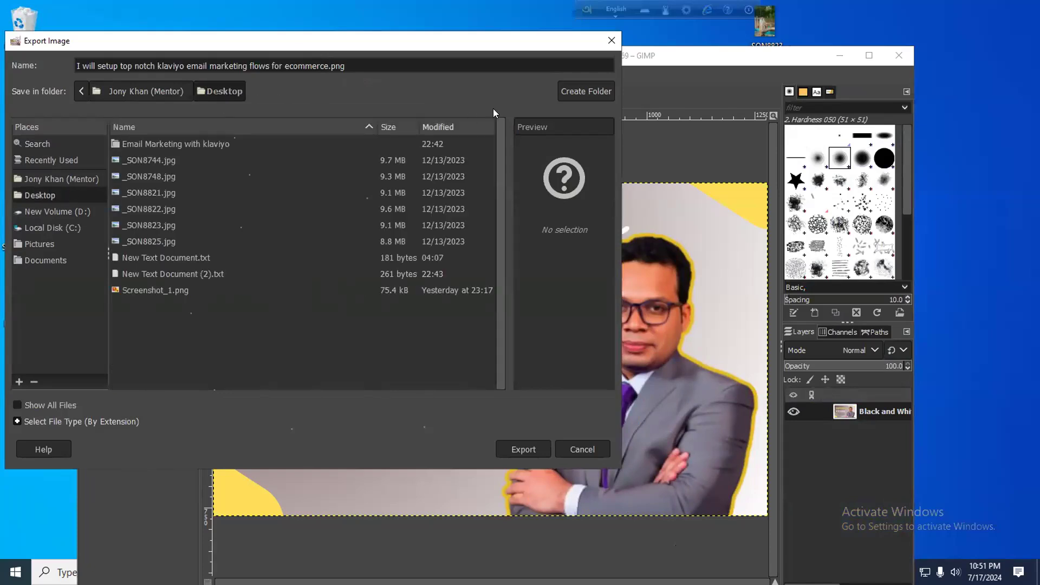
pyautogui.click(519, 450)
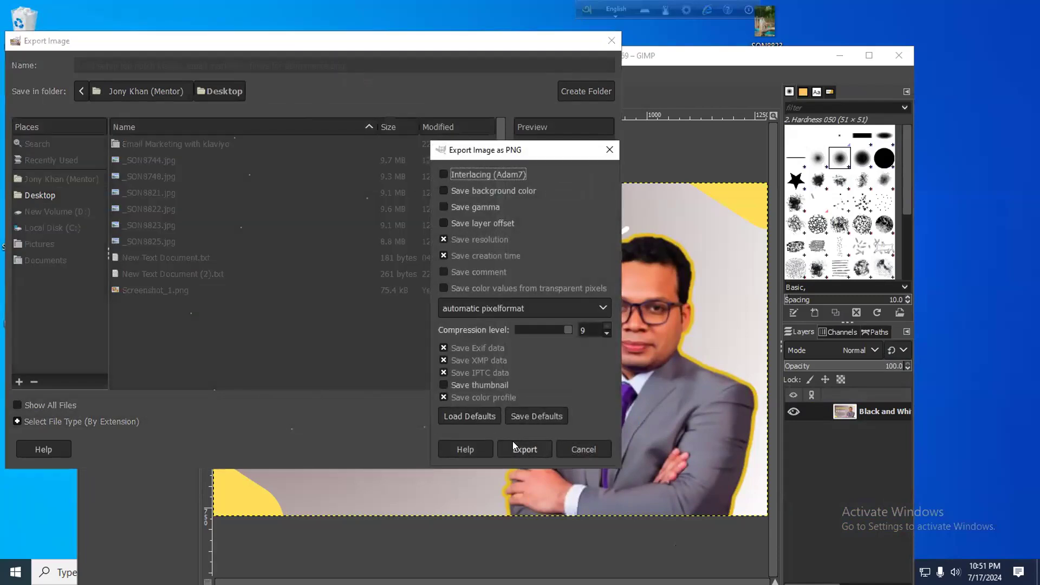
pyautogui.click(523, 450)
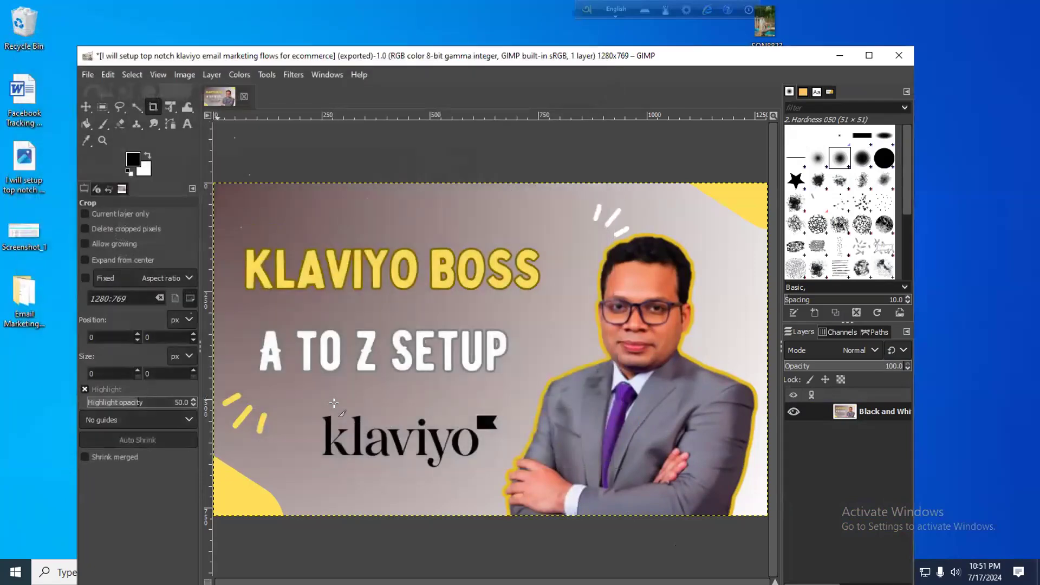
pyautogui.click(899, 55)
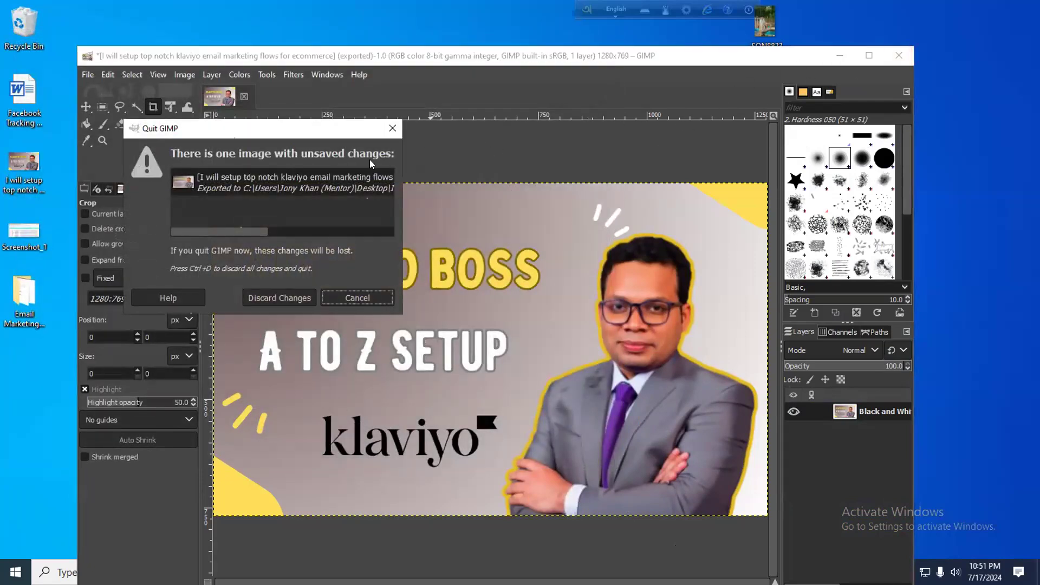
pyautogui.click(267, 297)
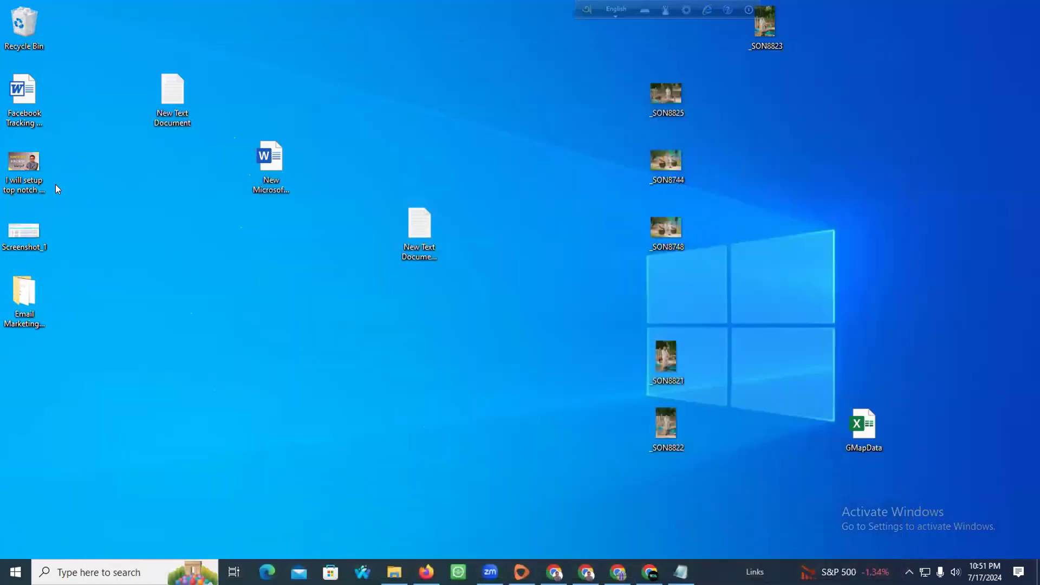
# Open the exported gig image from the desktop to check it, and close the viewer
pyautogui.doubleClick(28, 170)
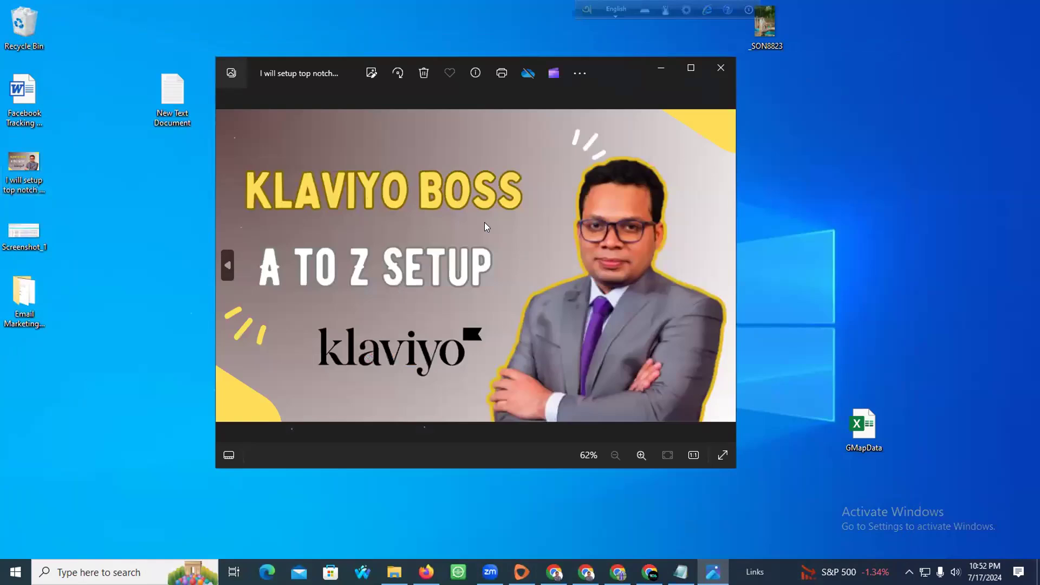
pyautogui.click(720, 67)
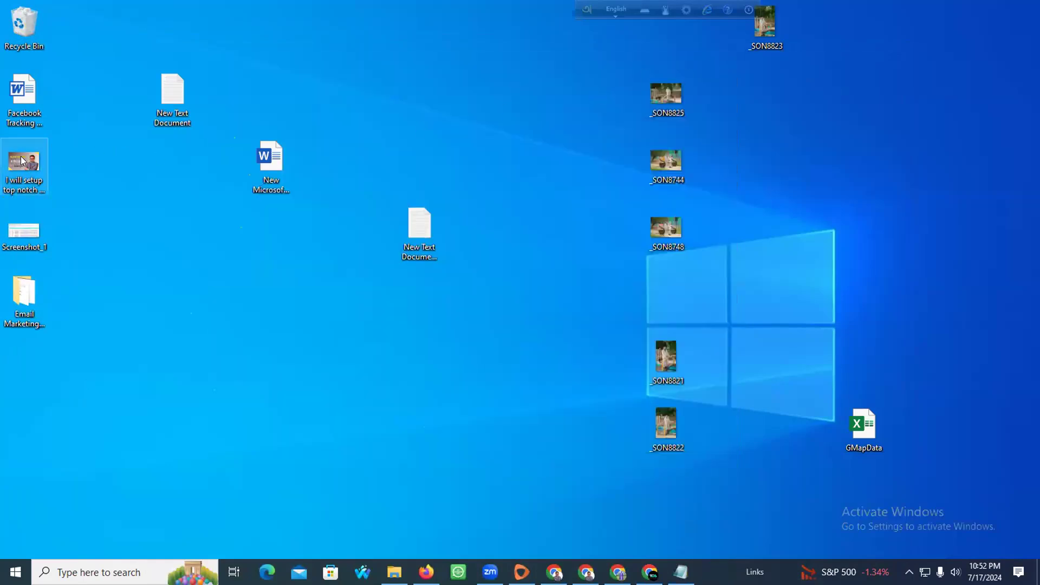
pyautogui.click(199, 215)
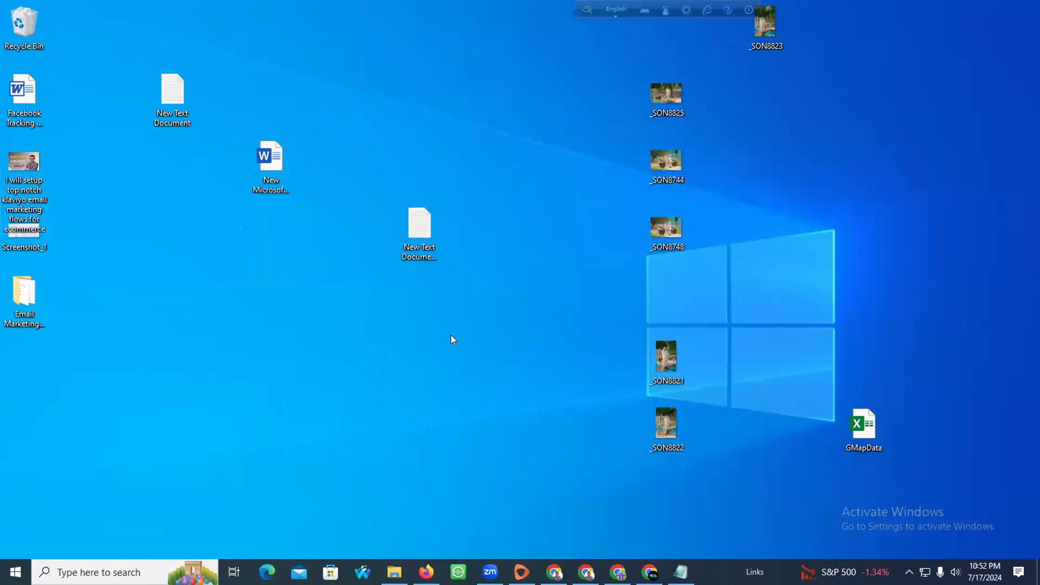
# Switch to the Fiverr window in Chrome and open the account's own profile page at its Skills section
pyautogui.click(427, 572)
pyautogui.click(426, 572)
pyautogui.click(618, 573)
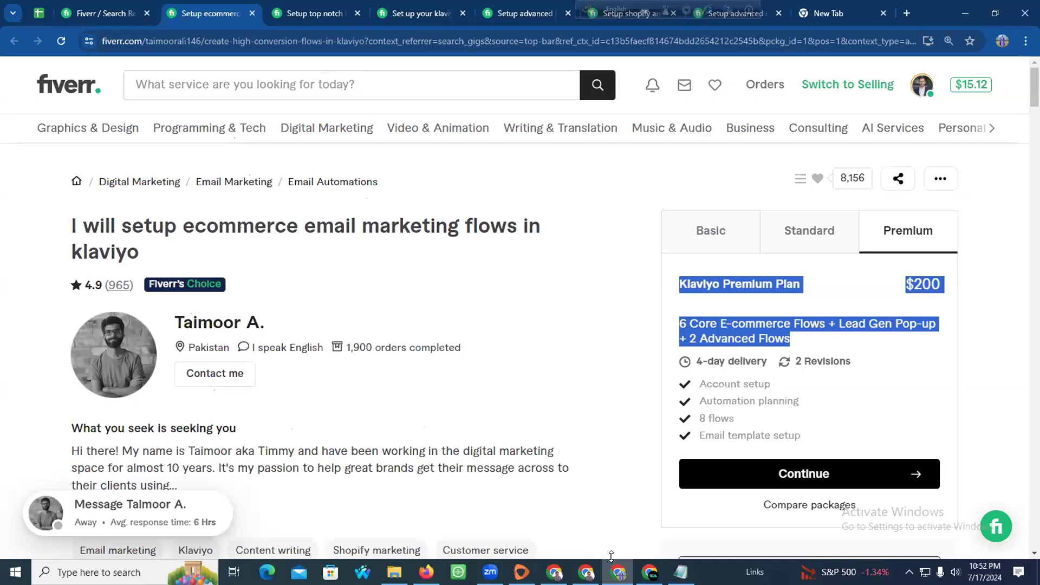
pyautogui.click(924, 86)
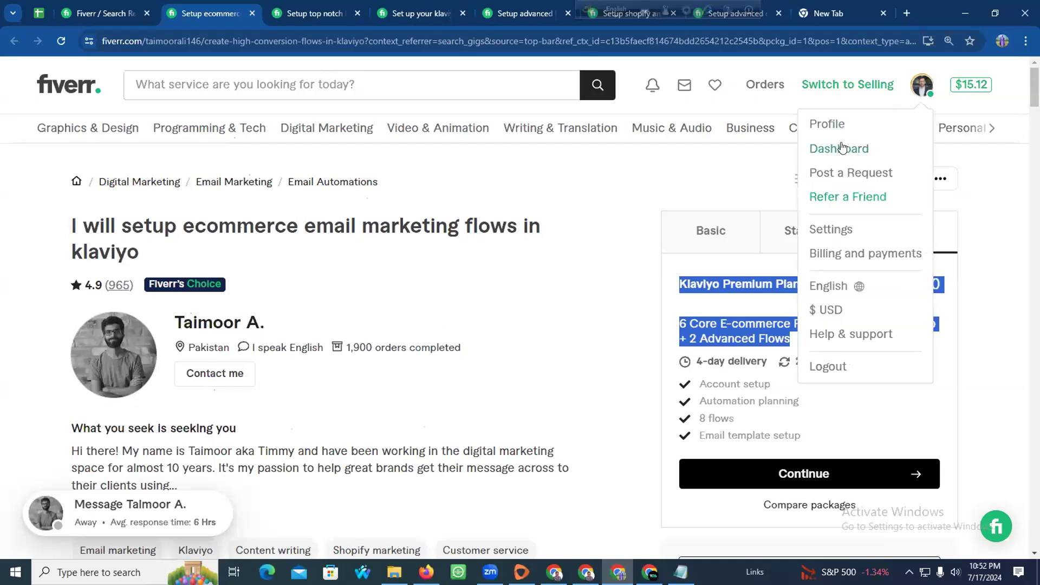
pyautogui.click(836, 125)
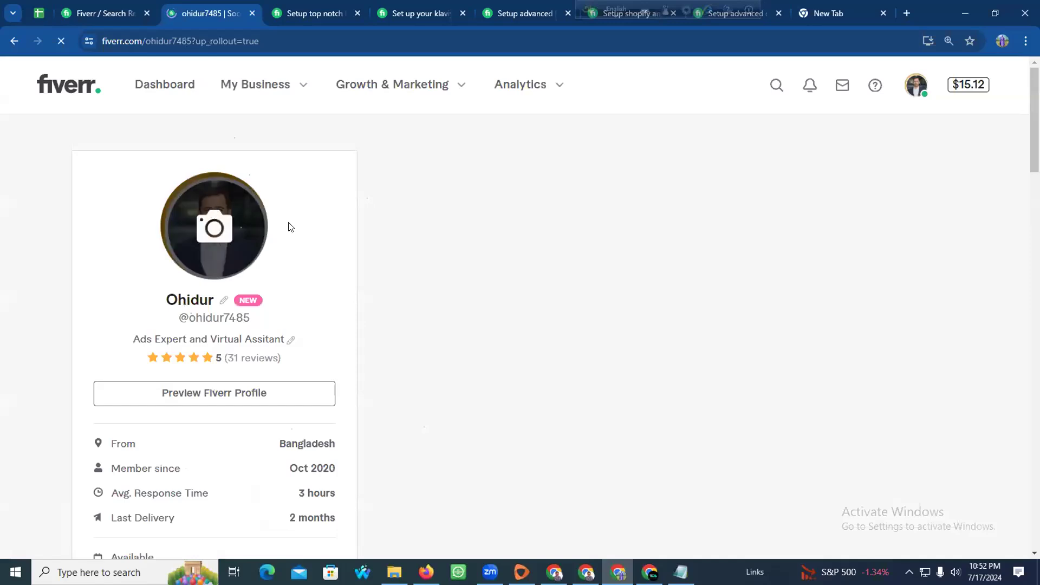
pyautogui.scroll(-2, 309, 243)
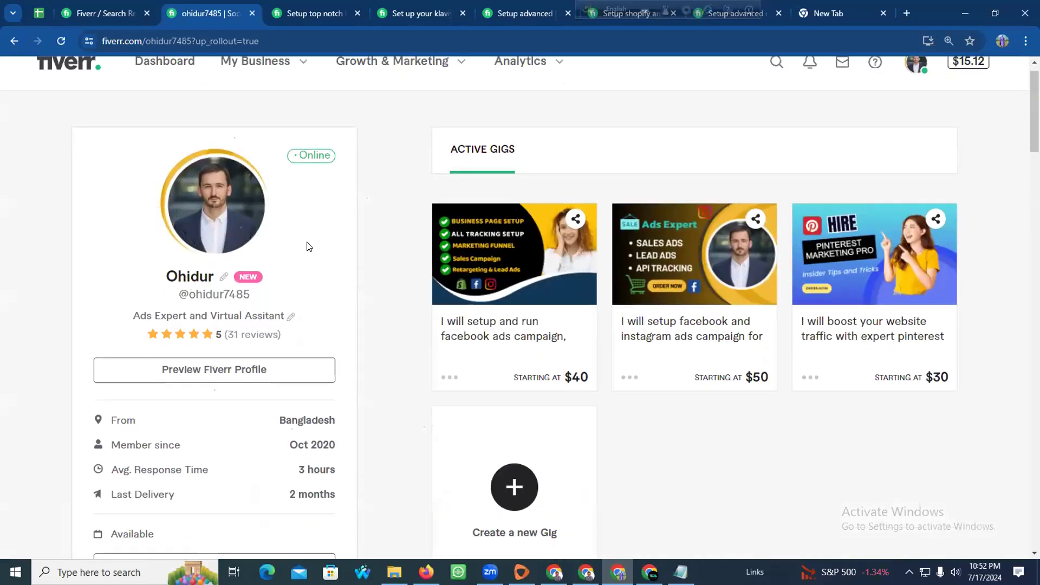
pyautogui.scroll(-12, 211, 261)
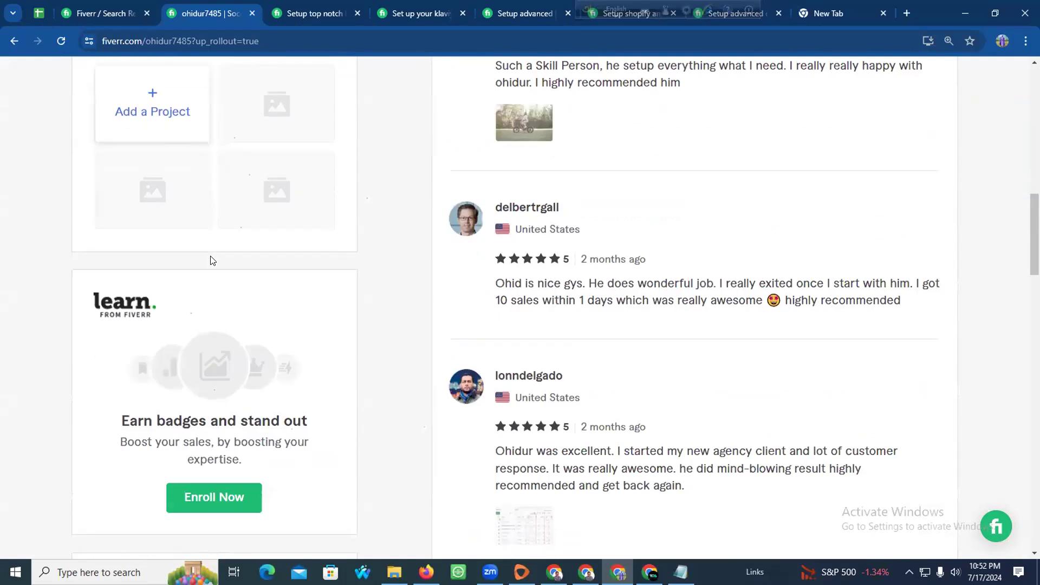
pyautogui.scroll(-7, 212, 261)
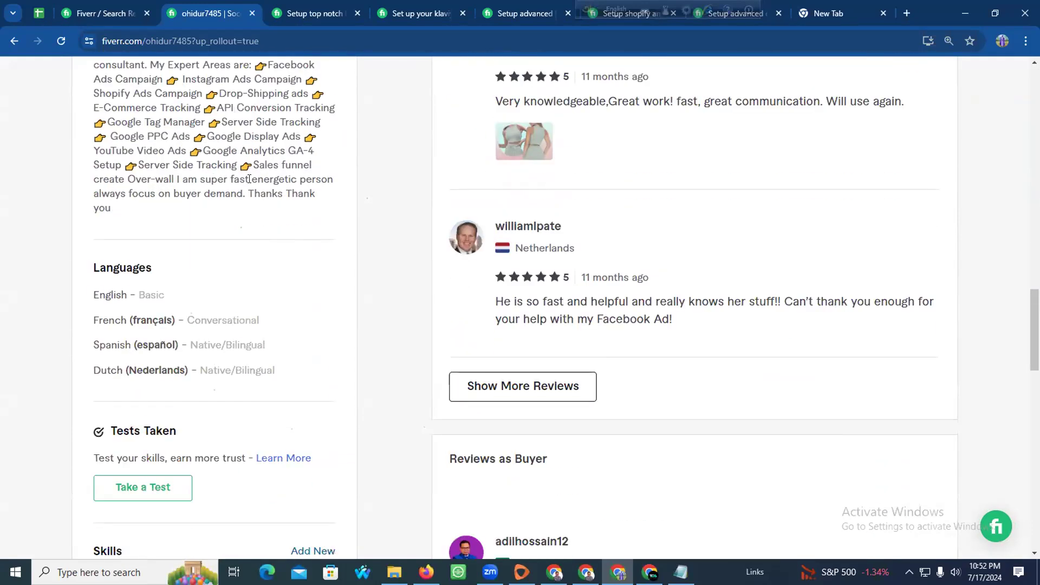
pyautogui.scroll(-6, 202, 257)
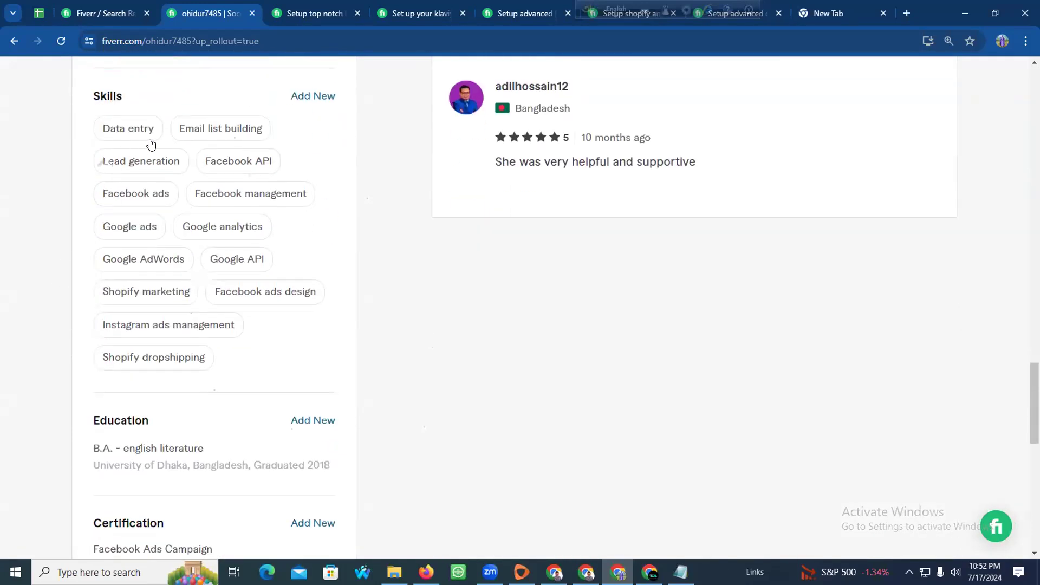
# Review the seller profile's skills, certifications, reviews and active gigs, and start creating a new gig
pyautogui.scroll(-7, 197, 295)
pyautogui.scroll(11, 488, 333)
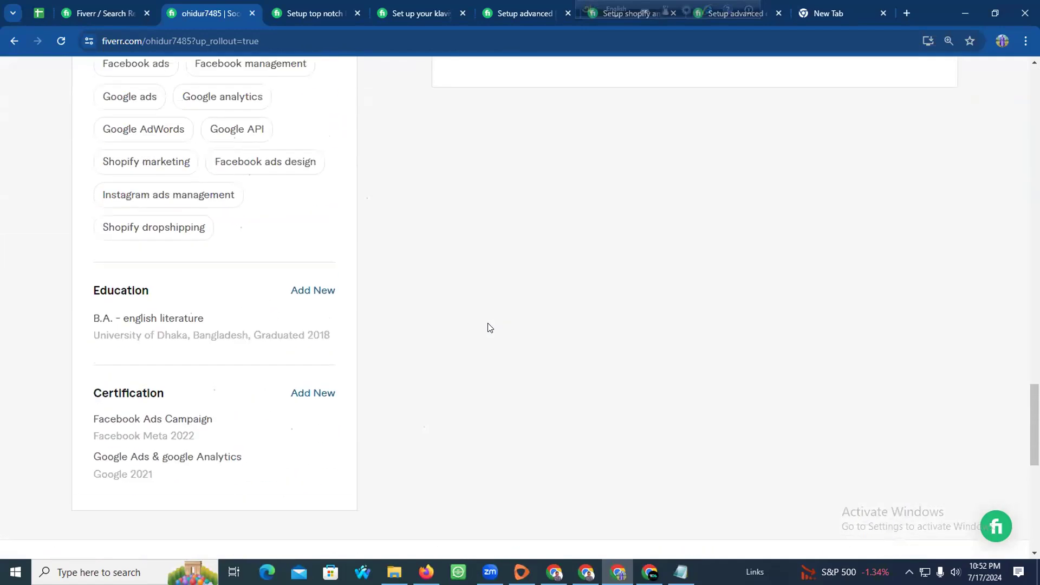
pyautogui.scroll(15, 488, 316)
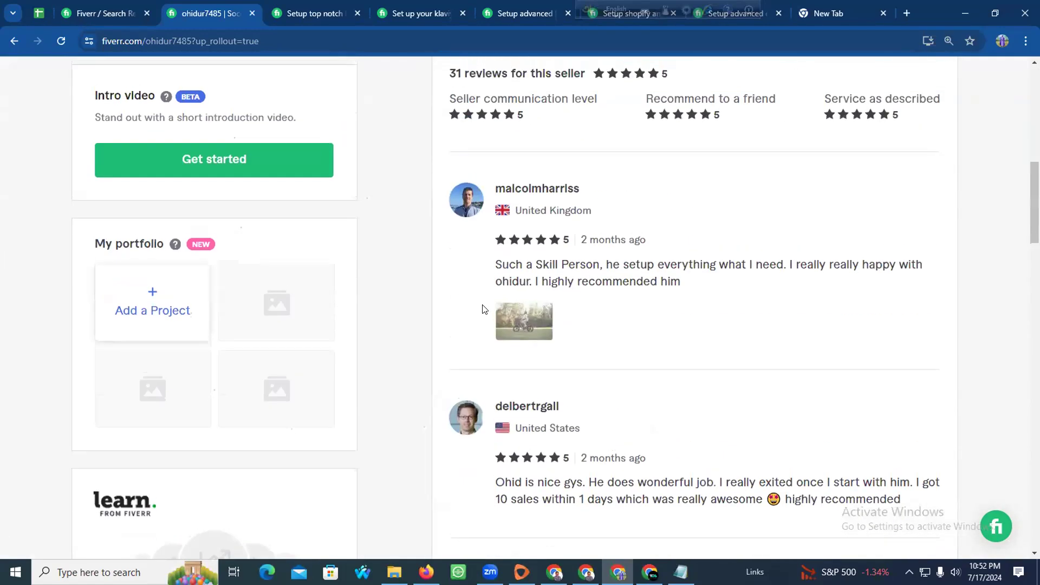
pyautogui.scroll(2, 469, 297)
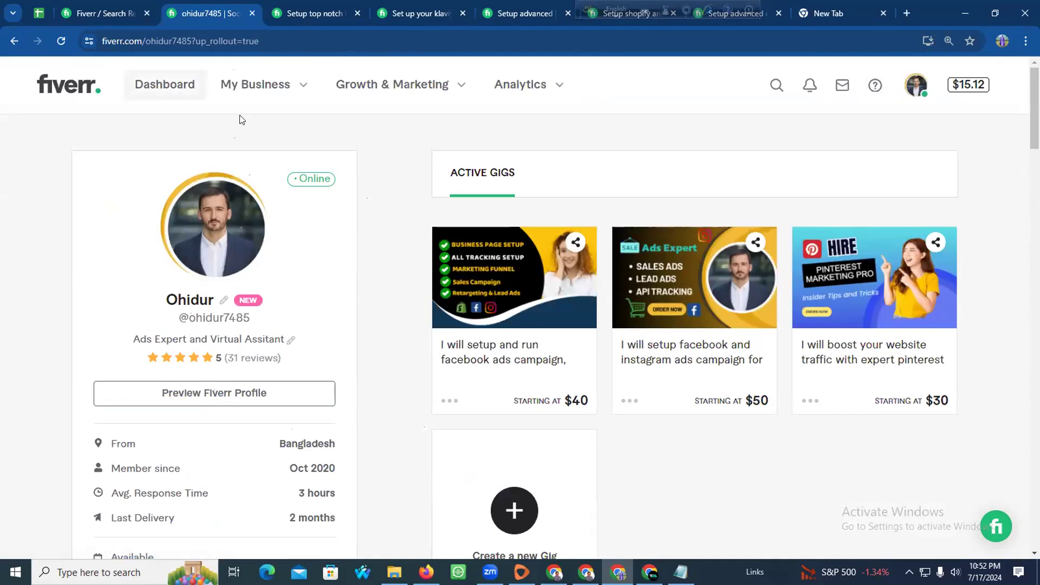
pyautogui.scroll(-3, 422, 270)
pyautogui.click(494, 306)
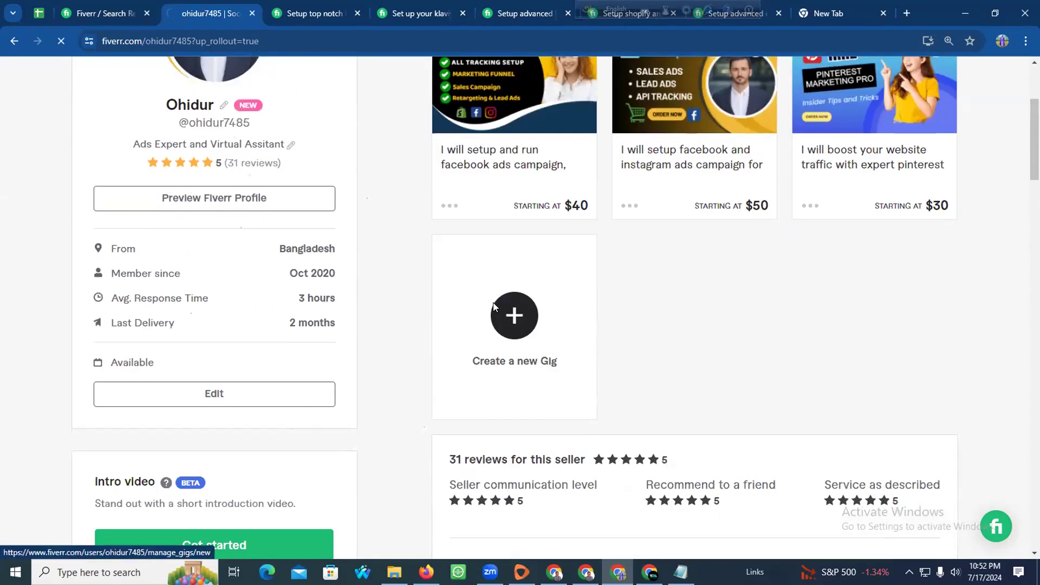
# Copy the title text "setup top notch klaviyo email marketing flows for ecommerce" from the Google Docs gig note in Firefox
pyautogui.click(454, 257)
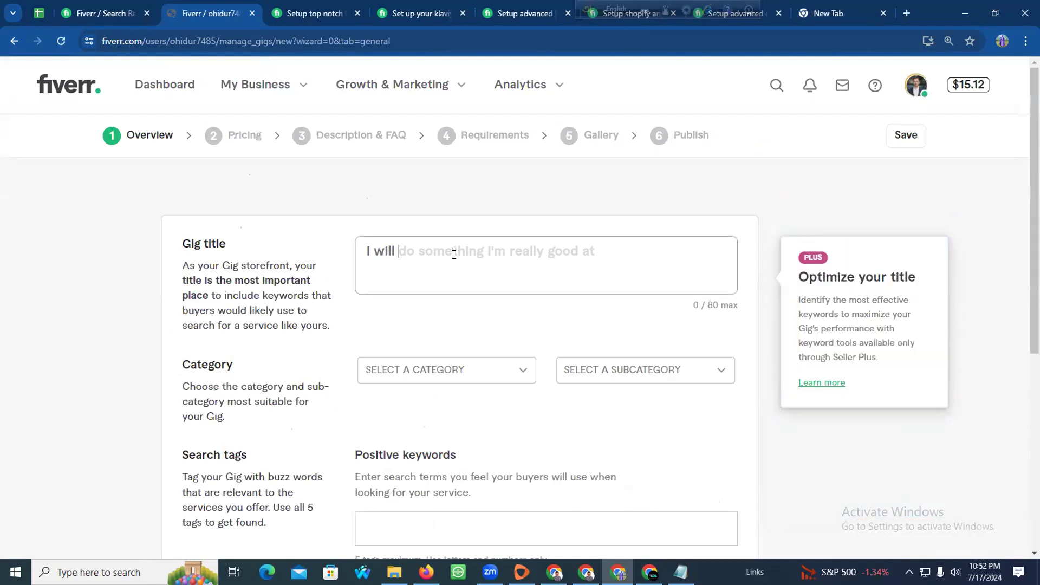
pyautogui.click(681, 572)
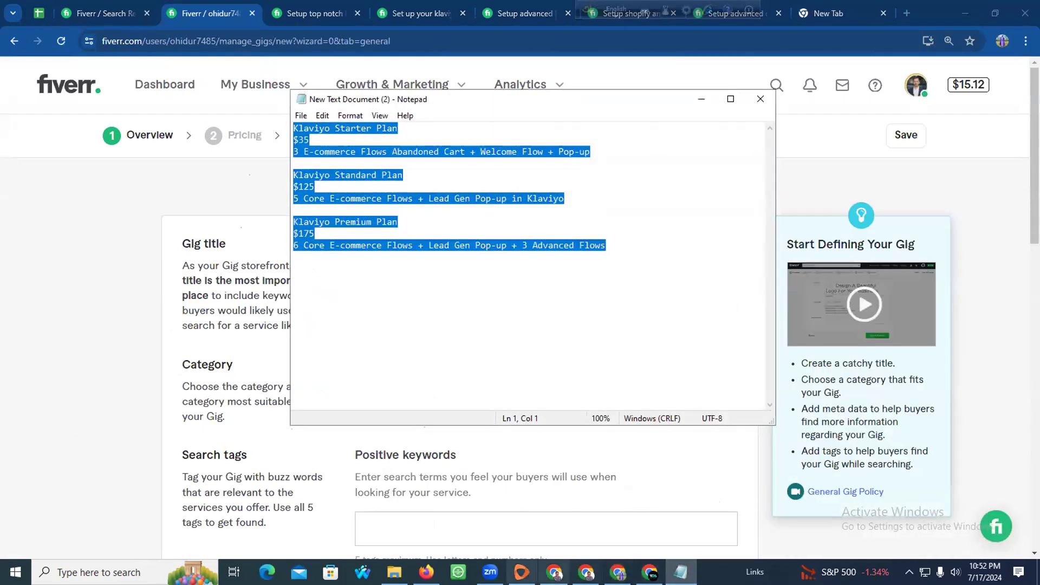
pyautogui.click(427, 572)
pyautogui.scroll(1, 353, 268)
pyautogui.scroll(15, 353, 268)
pyautogui.scroll(-4, 353, 268)
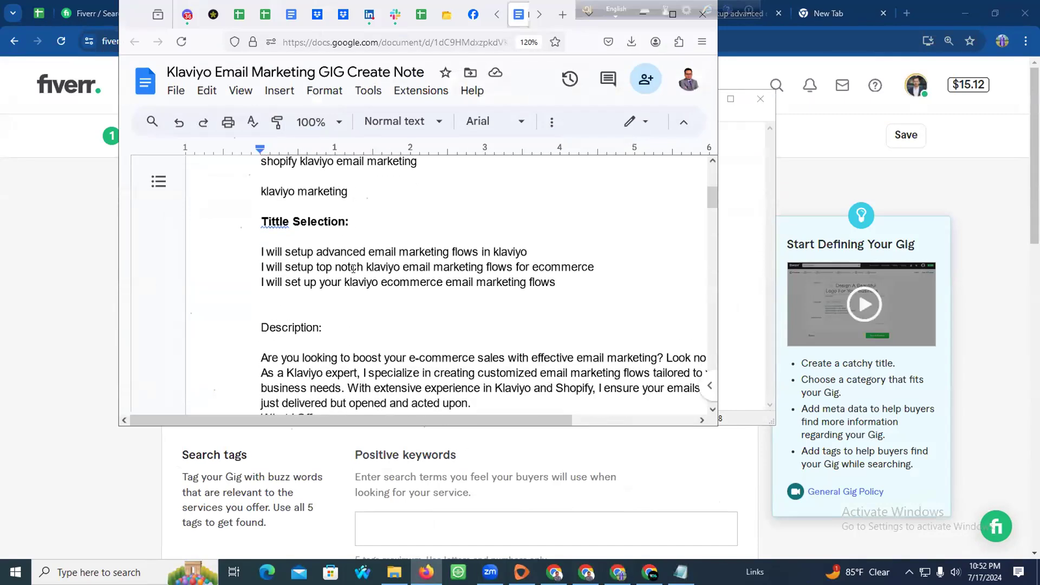
pyautogui.scroll(-1, 353, 268)
pyautogui.moveTo(595, 255); pyautogui.dragTo(283, 251)
pyautogui.hotkey('ctrl', 'c')
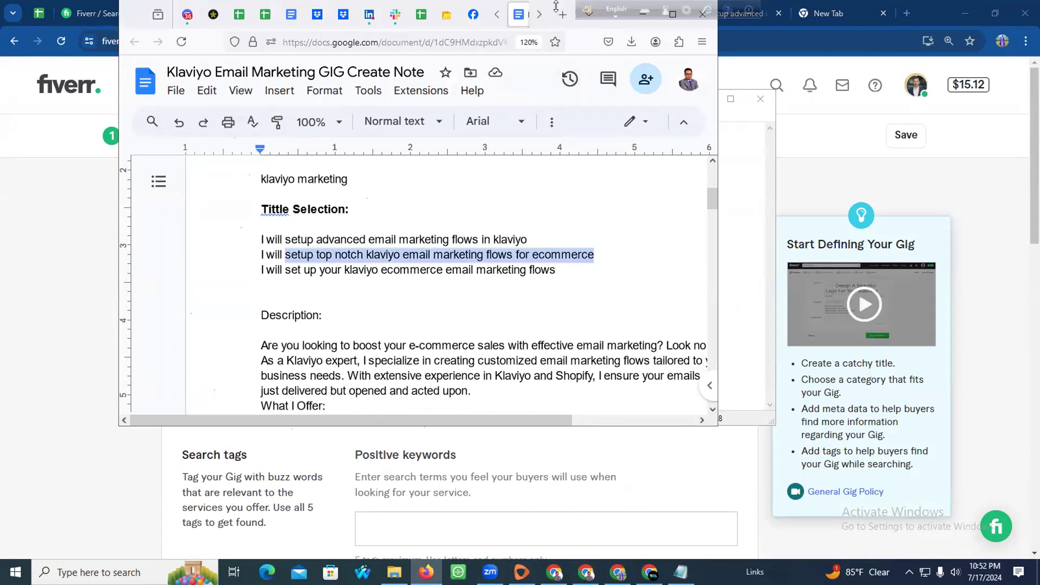
# Return to the Fiverr form, closing Notepad, and paste "setup top notch klaviyo email marketing flows for ecommerce" as the gig title
pyautogui.click(745, 111)
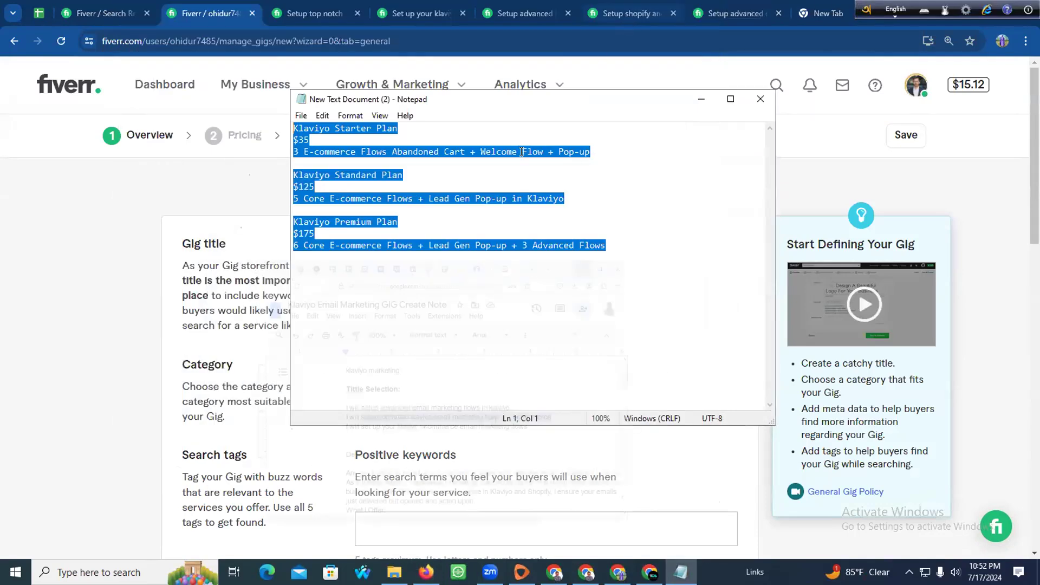
pyautogui.click(760, 98)
pyautogui.click(463, 245)
pyautogui.hotkey('ctrl', 'v')
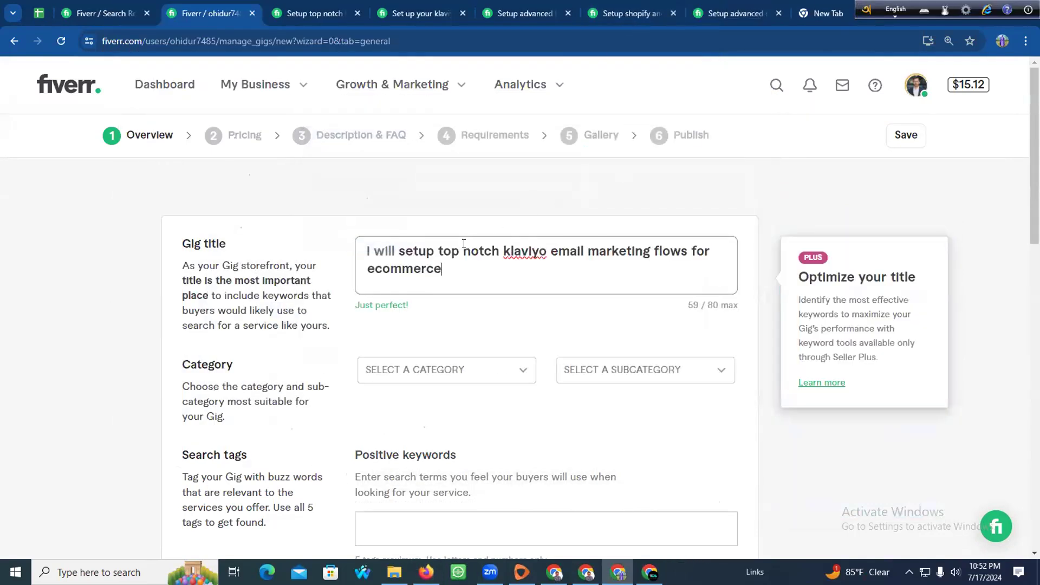
# Set the gig category using the suggested Digital Marketing > Email Marketing
pyautogui.scroll(-1, 532, 241)
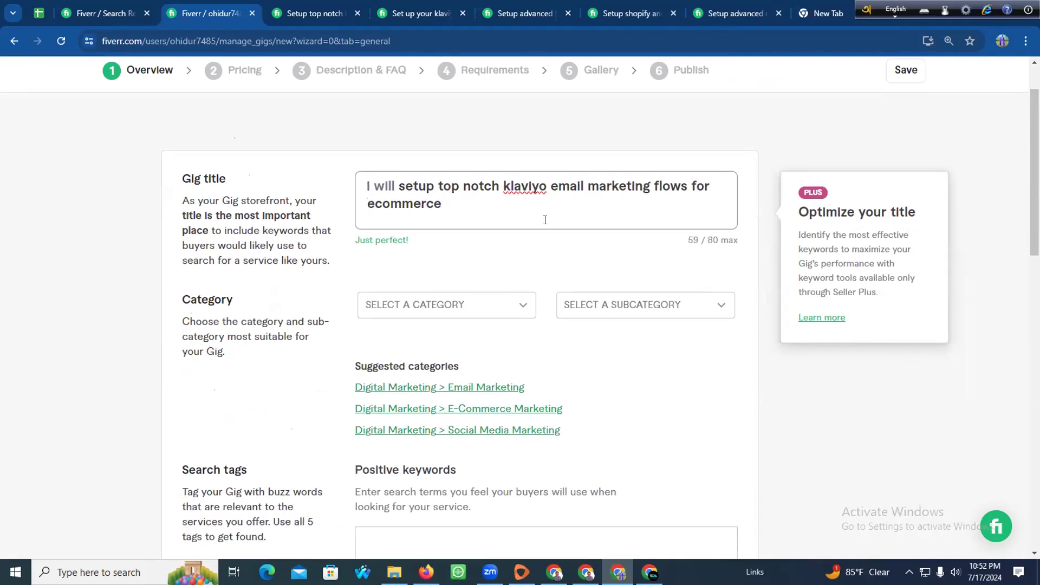
pyautogui.scroll(-1, 520, 246)
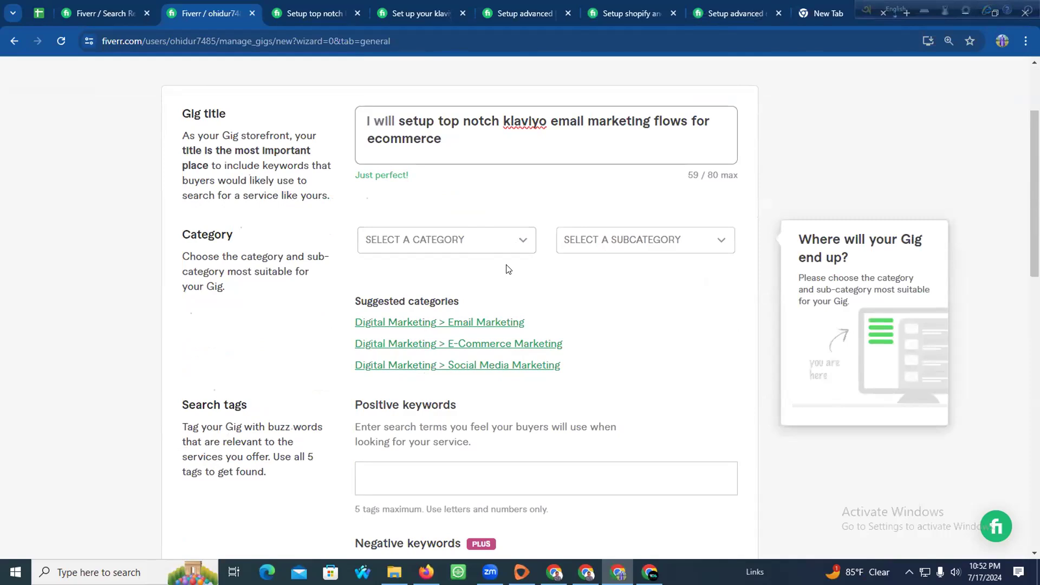
pyautogui.click(444, 323)
# Set the gig's service type to Email Automations
pyautogui.scroll(-2, 564, 322)
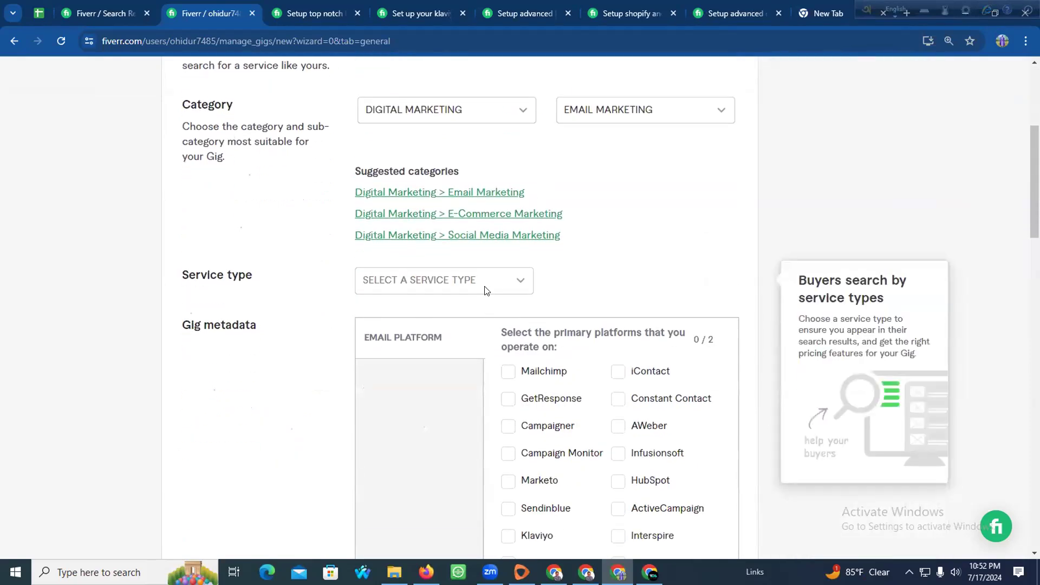
pyautogui.click(486, 291)
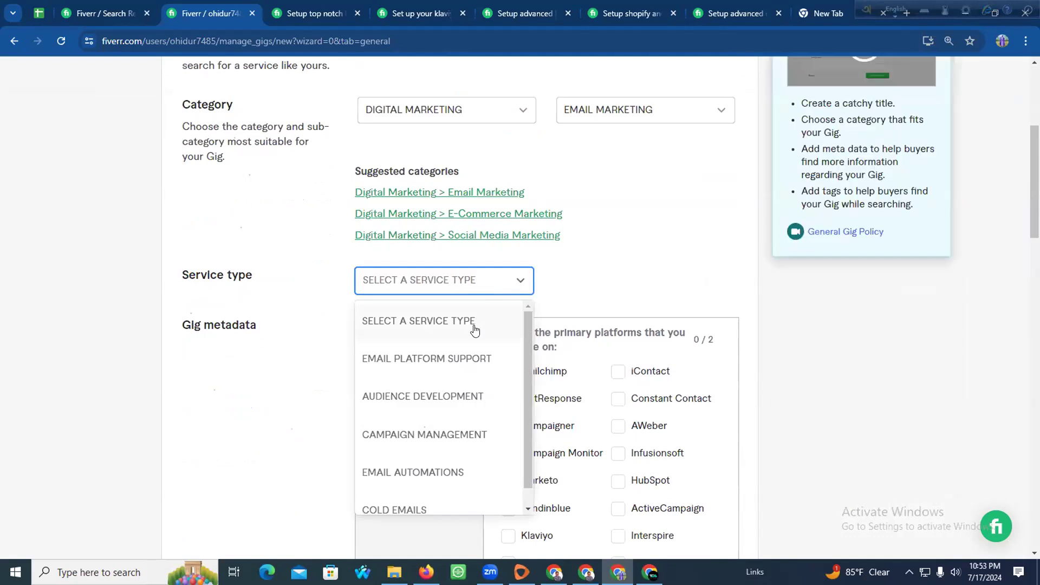
pyautogui.scroll(-1, 474, 333)
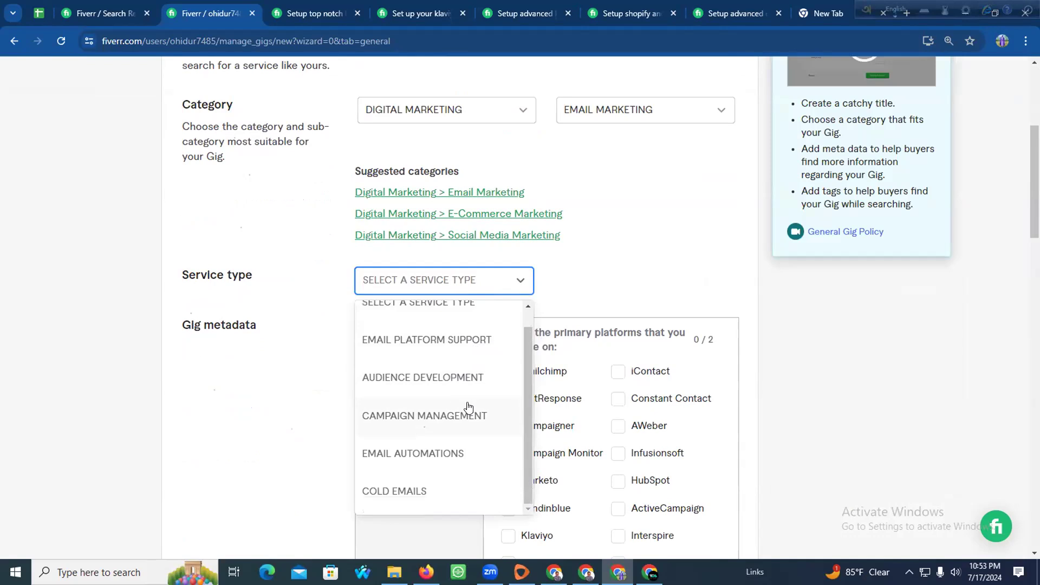
pyautogui.scroll(1, 466, 403)
pyautogui.scroll(-1, 466, 406)
pyautogui.click(426, 453)
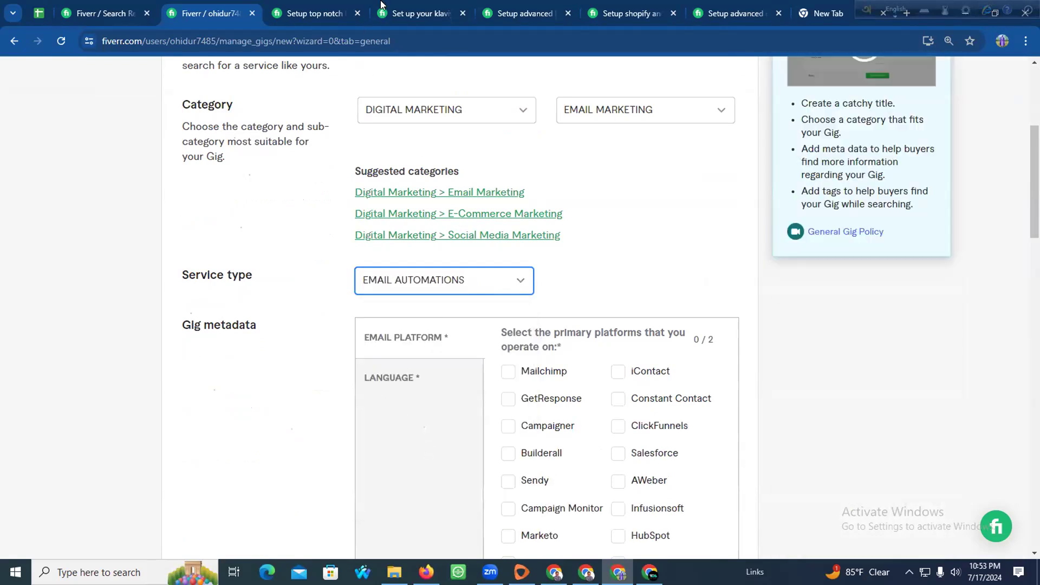
# Check the category path of the competing Klaviyo gigs in the other browser tabs and return to the gig form
pyautogui.click(390, 5)
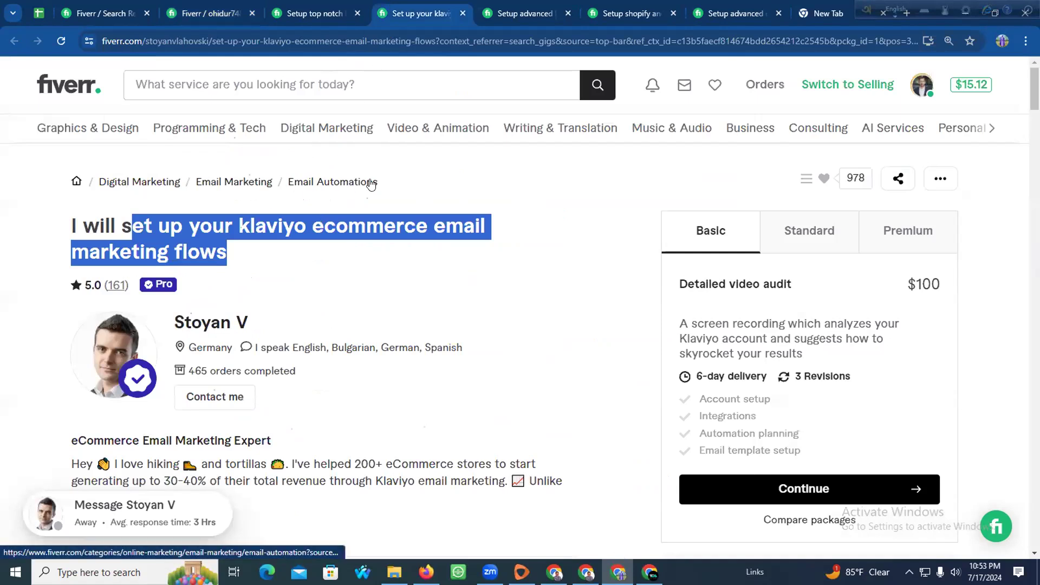
pyautogui.click(287, 14)
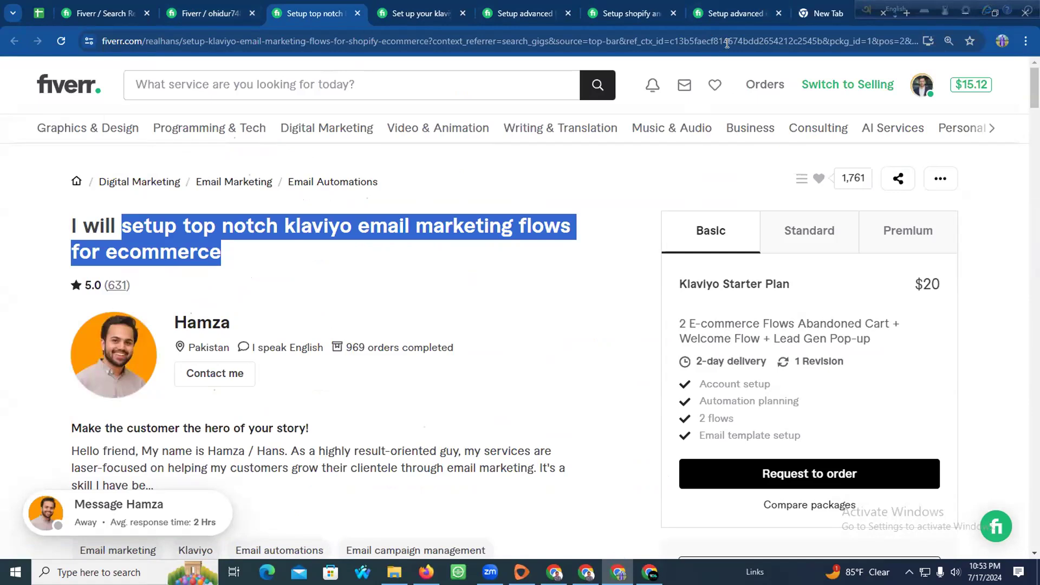
pyautogui.click(733, 11)
pyautogui.click(638, 4)
pyautogui.click(523, 8)
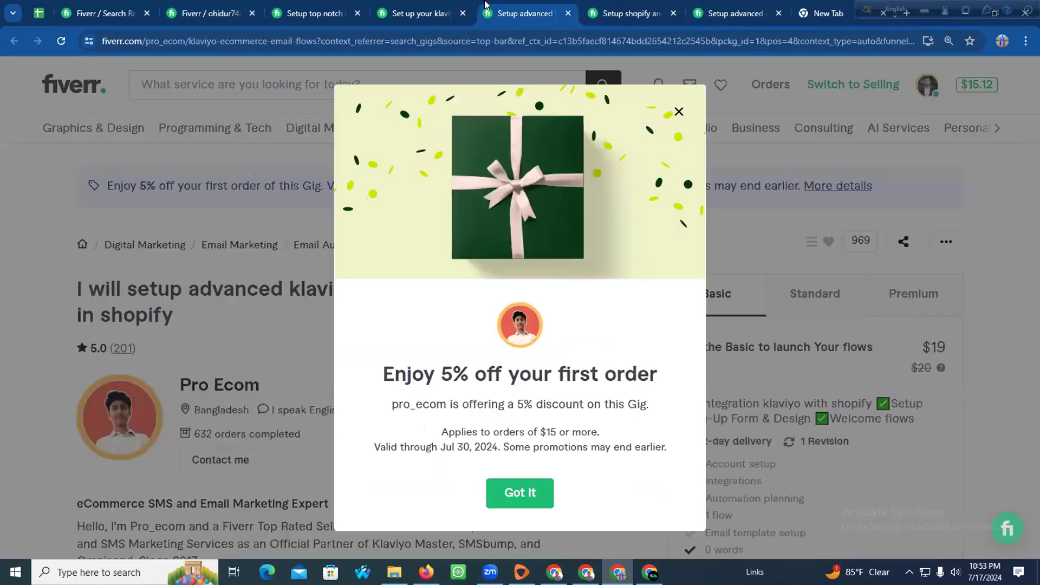
pyautogui.click(409, 4)
pyautogui.click(327, 4)
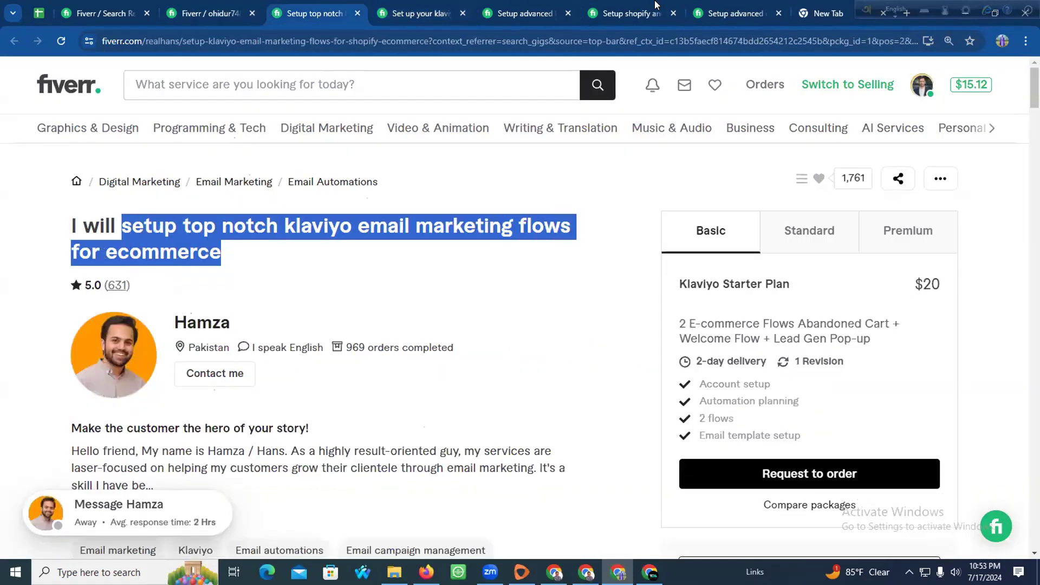
pyautogui.click(710, 6)
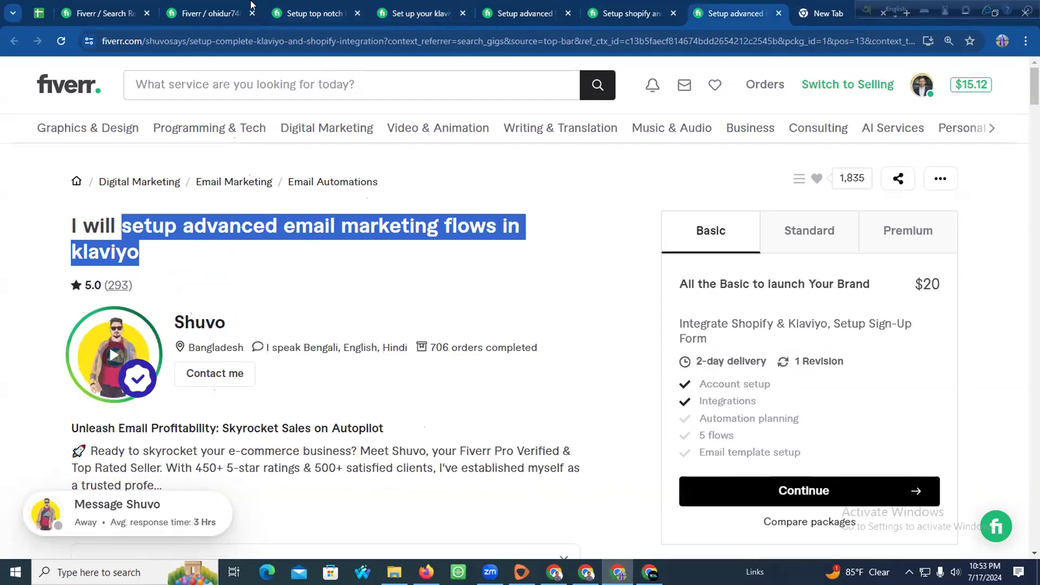
pyautogui.click(221, 5)
pyautogui.click(326, 7)
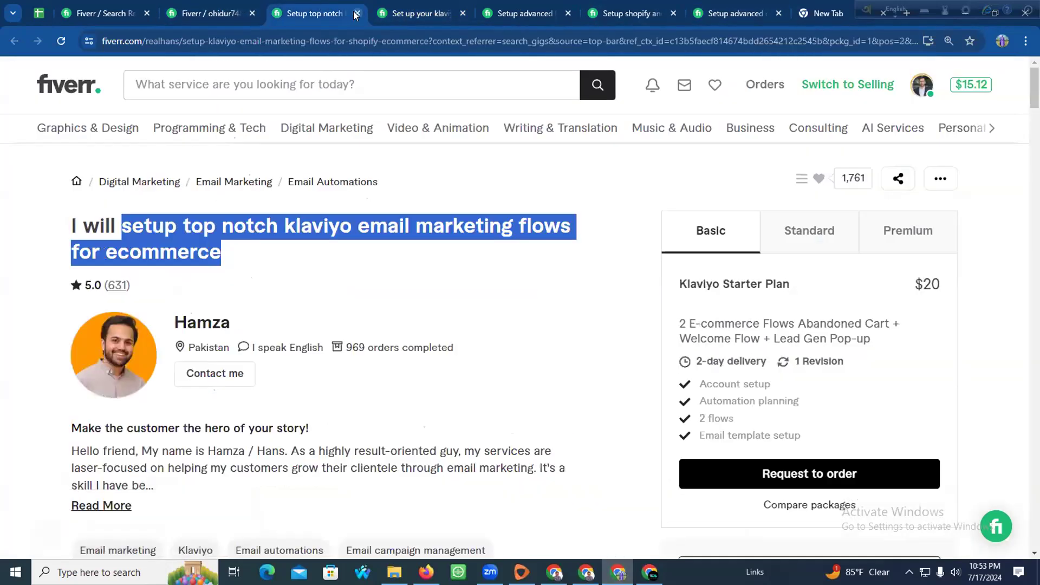
pyautogui.click(225, 7)
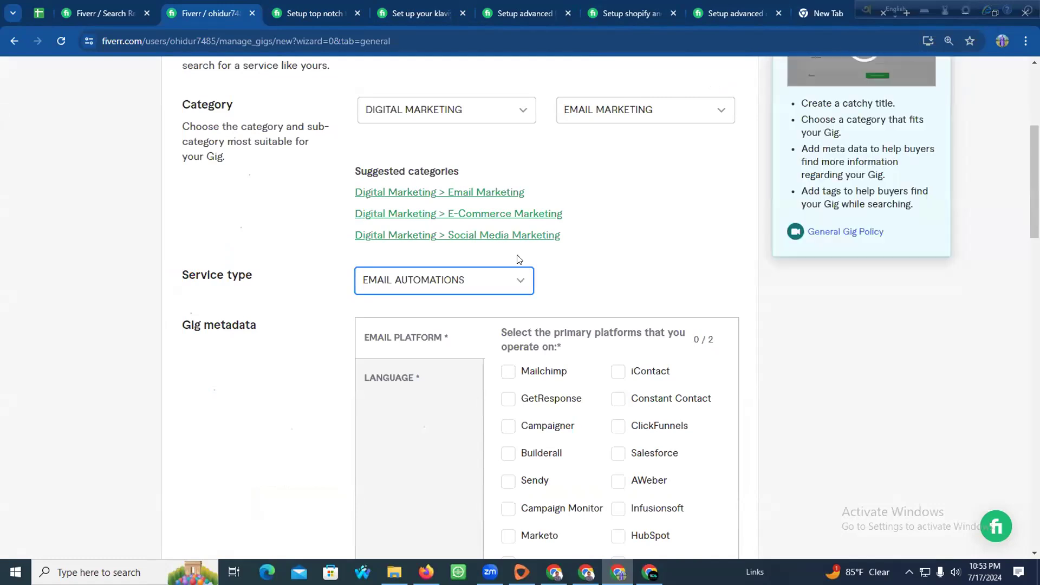
# Select Mailchimp and Klaviyo as the primary email platforms in the gig metadata
pyautogui.scroll(-4, 515, 261)
pyautogui.scroll(2, 487, 239)
pyautogui.click(506, 242)
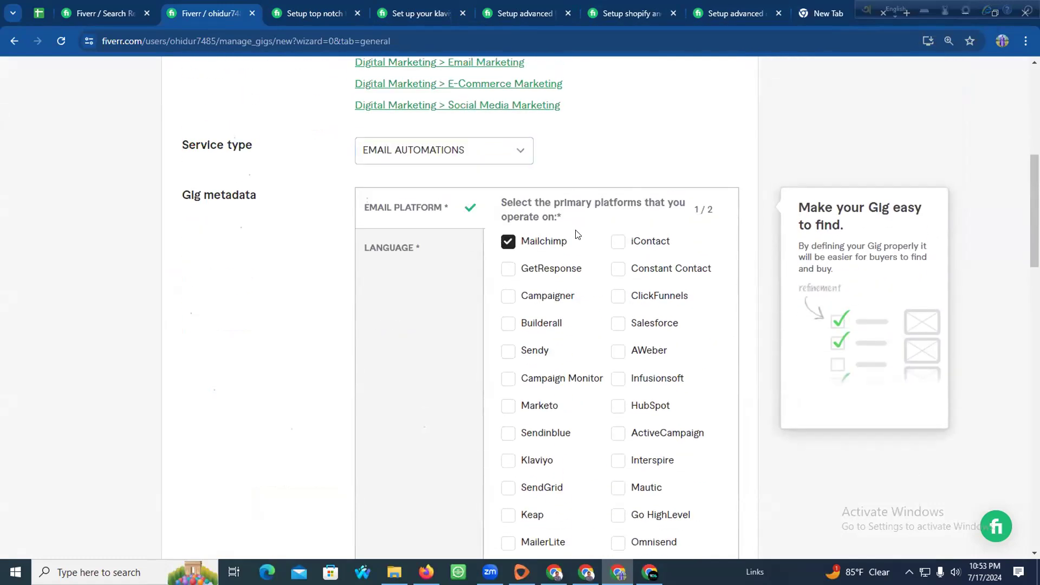
pyautogui.scroll(-1, 589, 290)
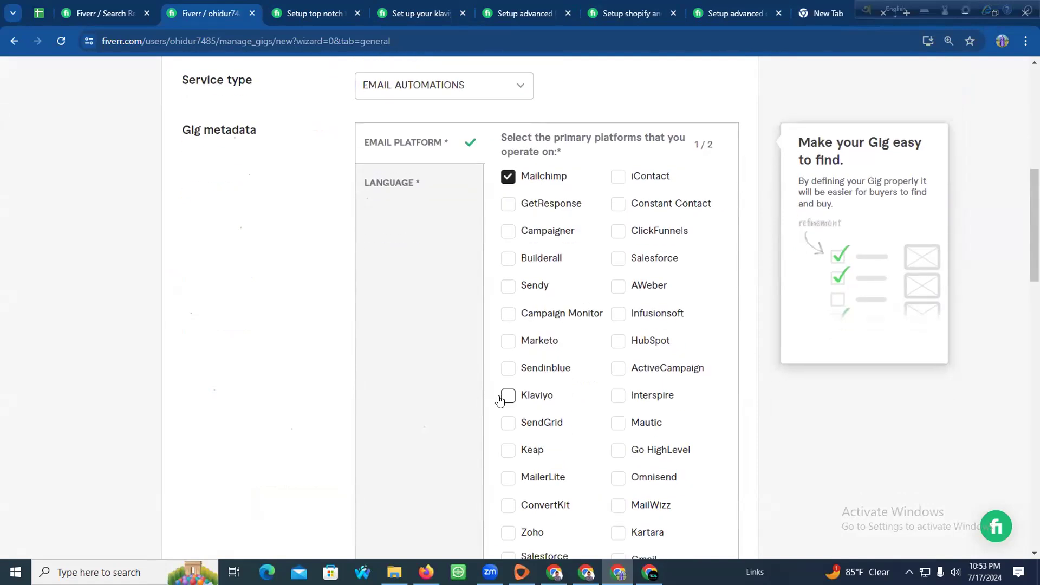
pyautogui.click(507, 394)
# In the Google Docs note, split the EmailAutomation hashtag into two words and copy "Email Automation" for the search tags
pyautogui.scroll(-9, 492, 374)
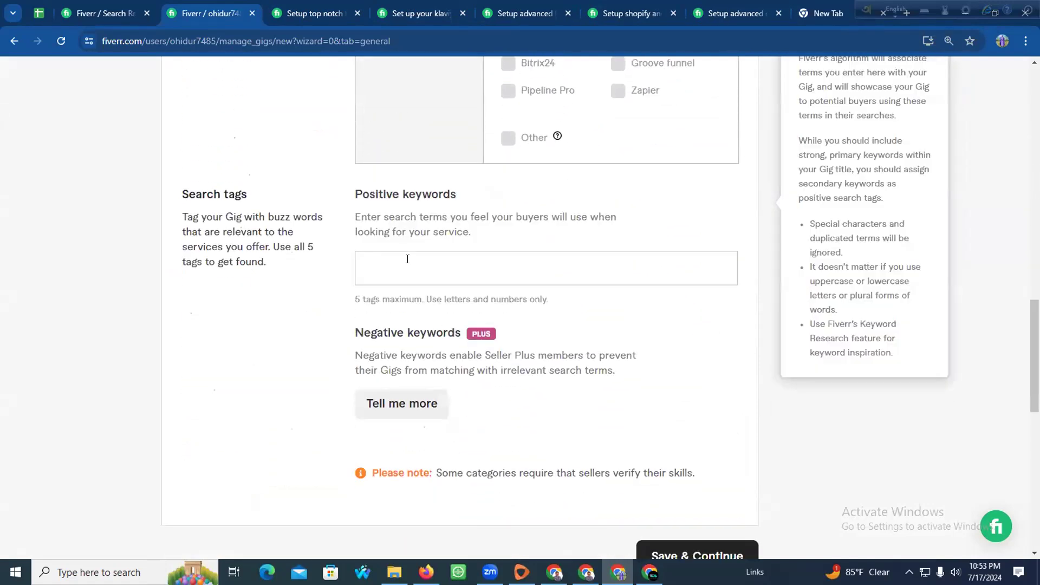
pyautogui.click(415, 269)
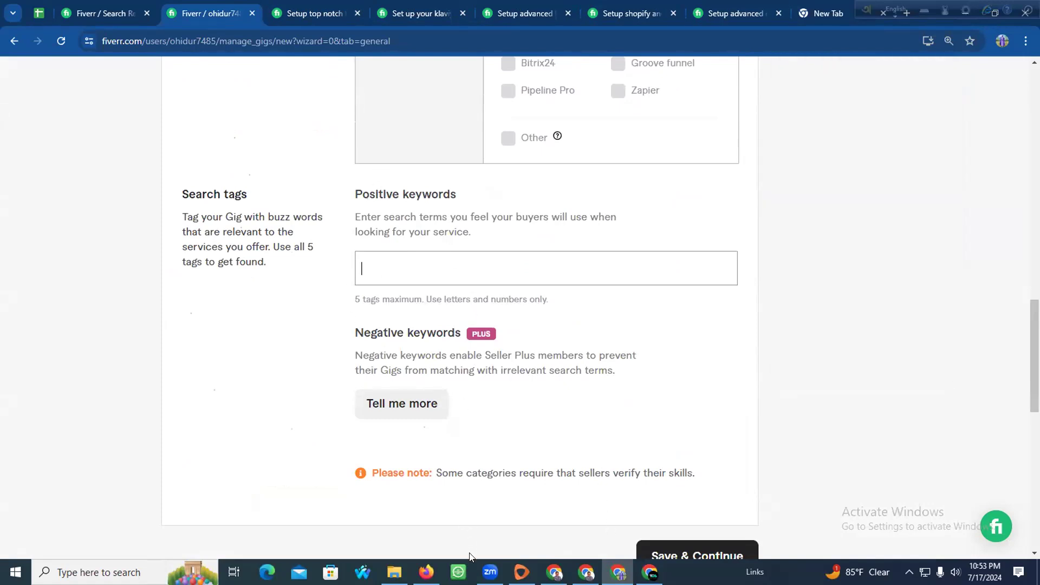
pyautogui.click(426, 573)
pyautogui.scroll(-5, 390, 317)
pyautogui.scroll(-12, 390, 320)
pyautogui.scroll(5, 391, 320)
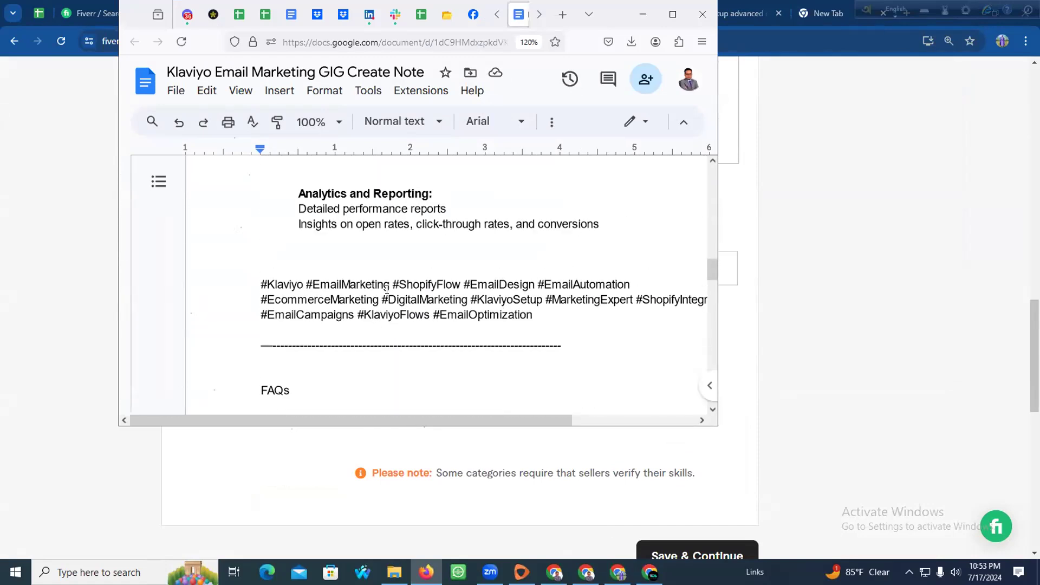
pyautogui.click(544, 280)
pyautogui.click(570, 282)
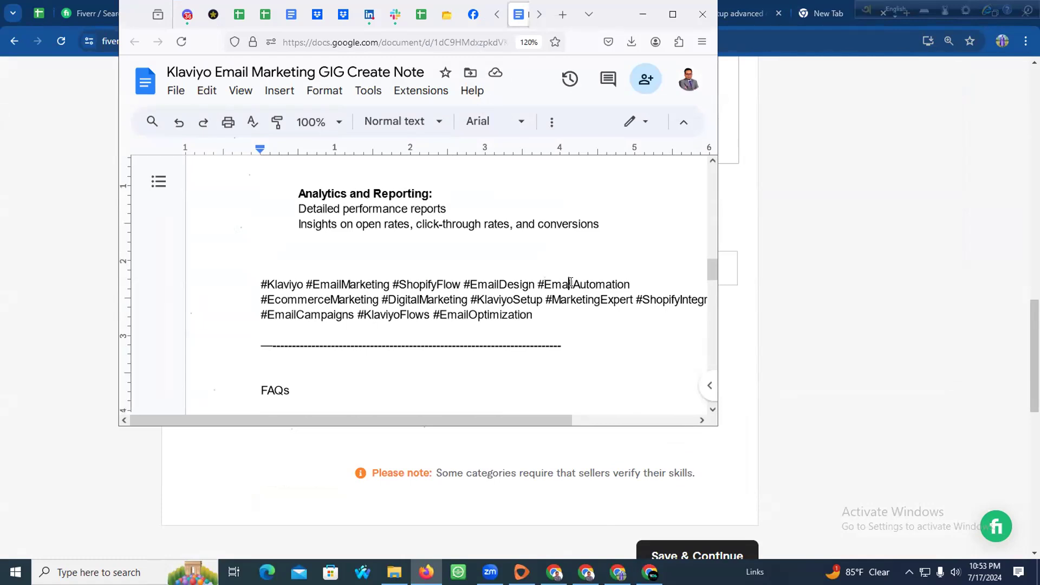
pyautogui.moveTo(637, 284); pyautogui.dragTo(543, 280)
pyautogui.hotkey('ctrl', 'c')
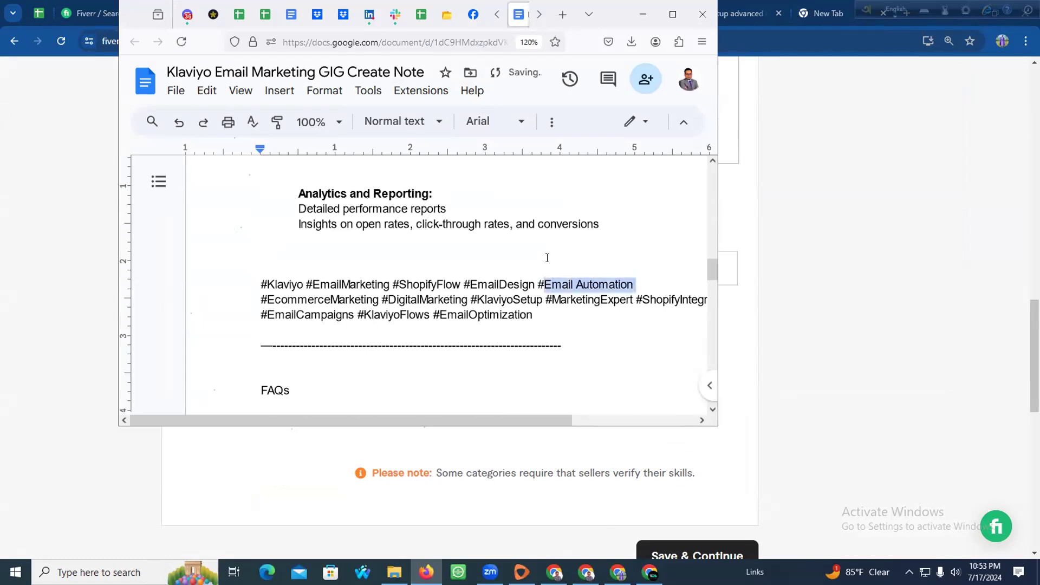
# Add "Email Automation" as a positive keyword in the gig's search tags
pyautogui.click(644, 14)
pyautogui.click(417, 270)
pyautogui.hotkey('ctrl', 'v')
pyautogui.press('Return')
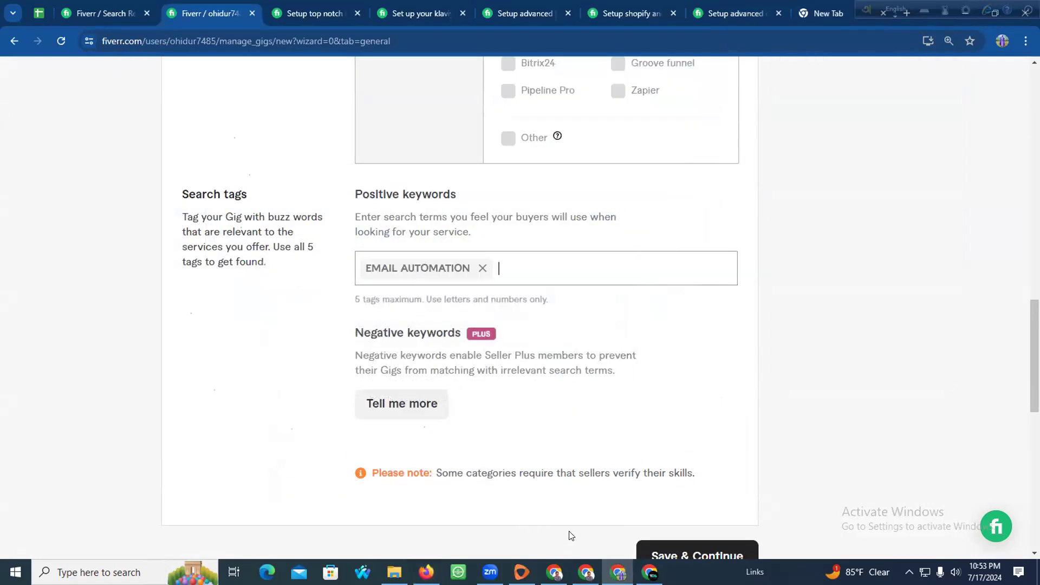
# Look through the hashtags, FAQs and remaining text of the Google Docs note for further search tags
pyautogui.click(426, 572)
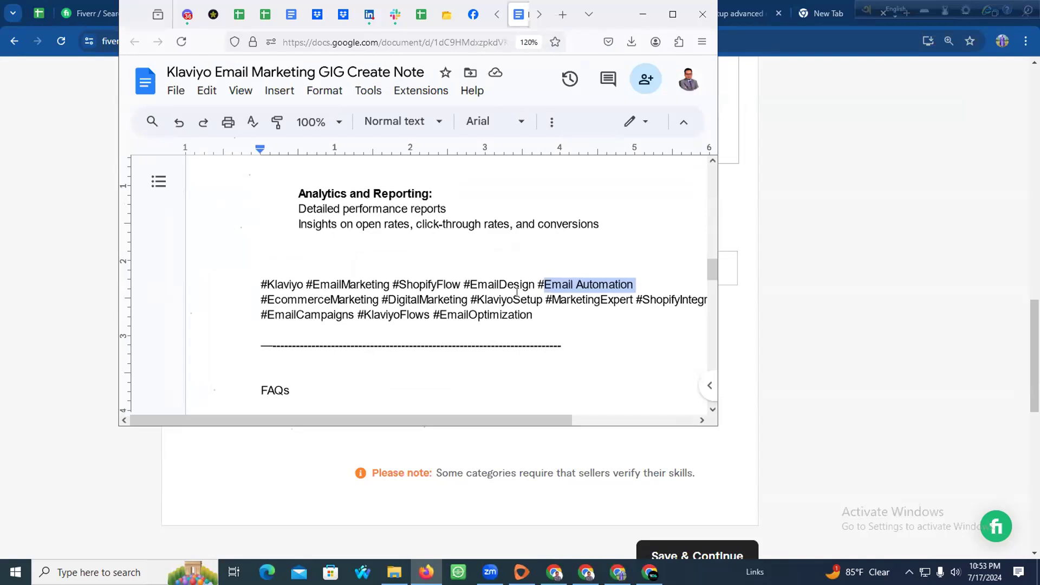
pyautogui.moveTo(462, 420); pyautogui.dragTo(503, 406)
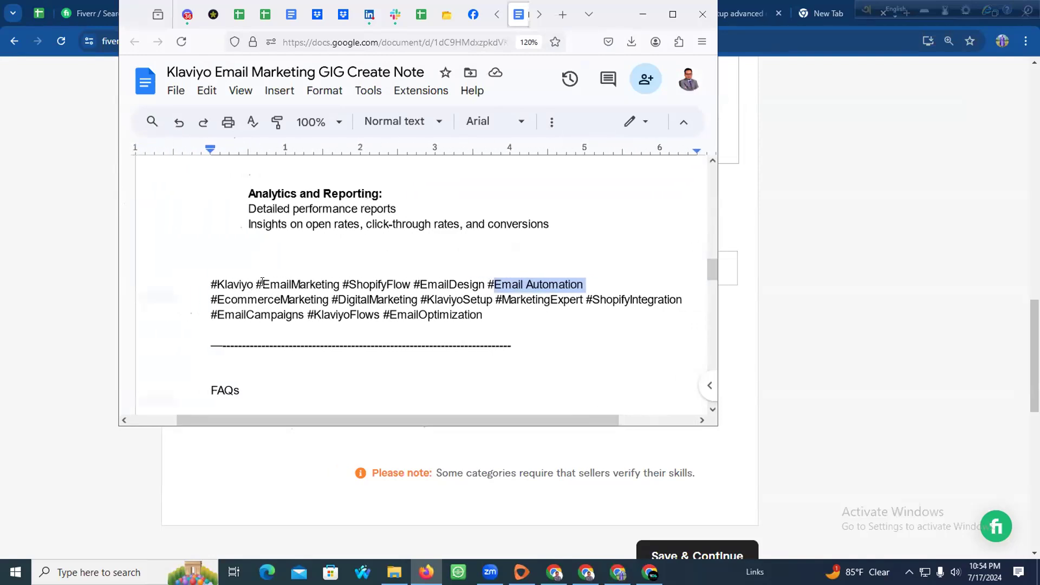
pyautogui.scroll(4, 335, 279)
pyautogui.scroll(-10, 334, 278)
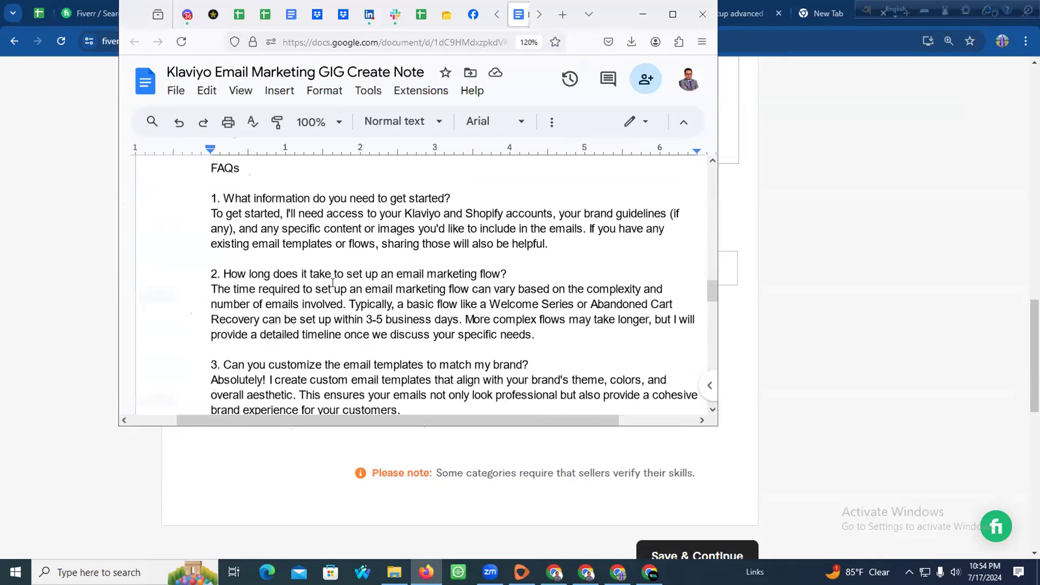
pyautogui.scroll(-15, 334, 279)
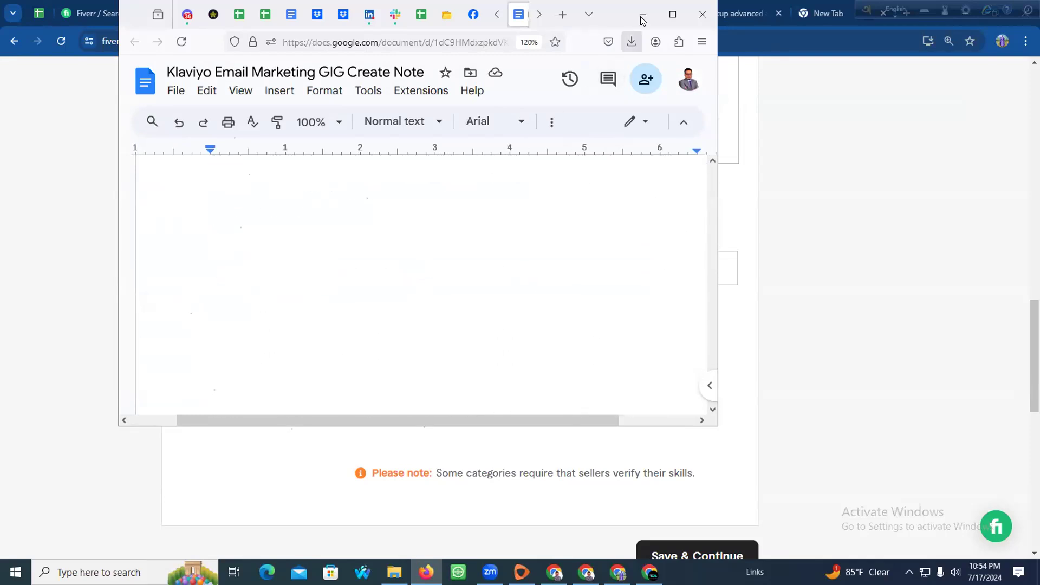
# Copy the Meta Tags list, from "Klaviyo Expert" to "Custom Email Templates", out of the ChatGPT conversation
pyautogui.click(643, 14)
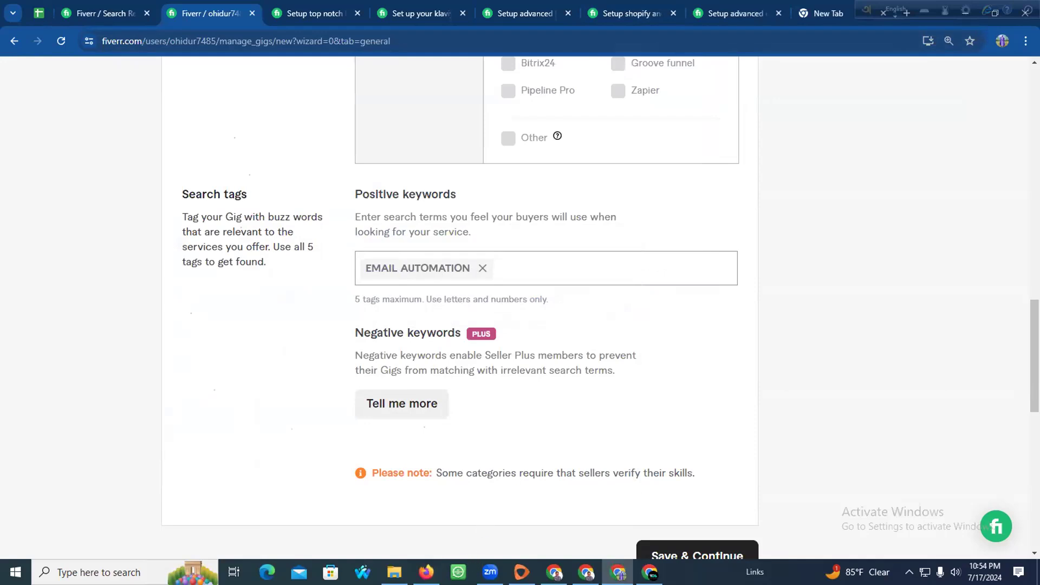
pyautogui.click(427, 573)
pyautogui.click(673, 12)
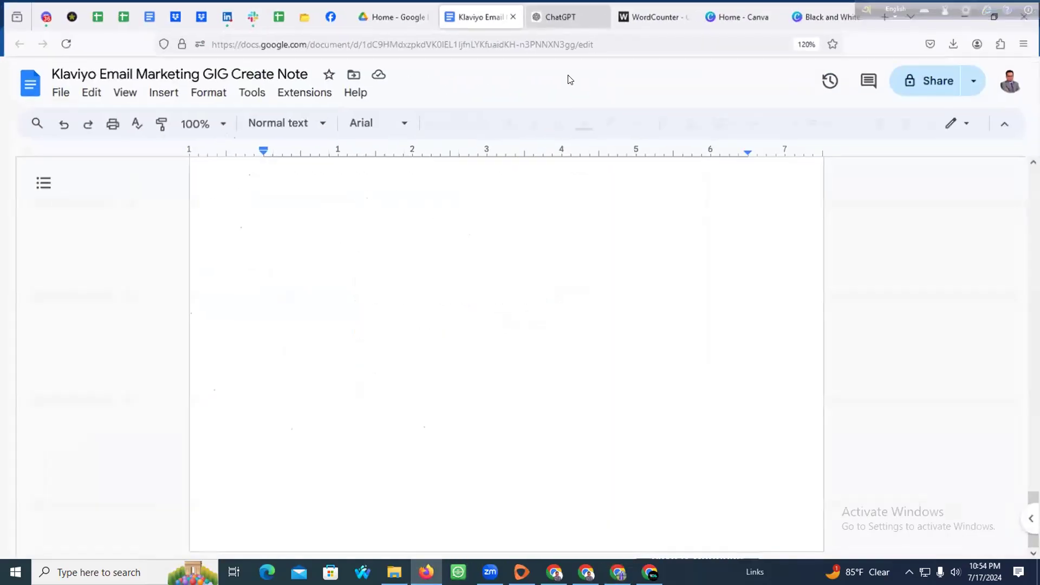
pyautogui.click(558, 15)
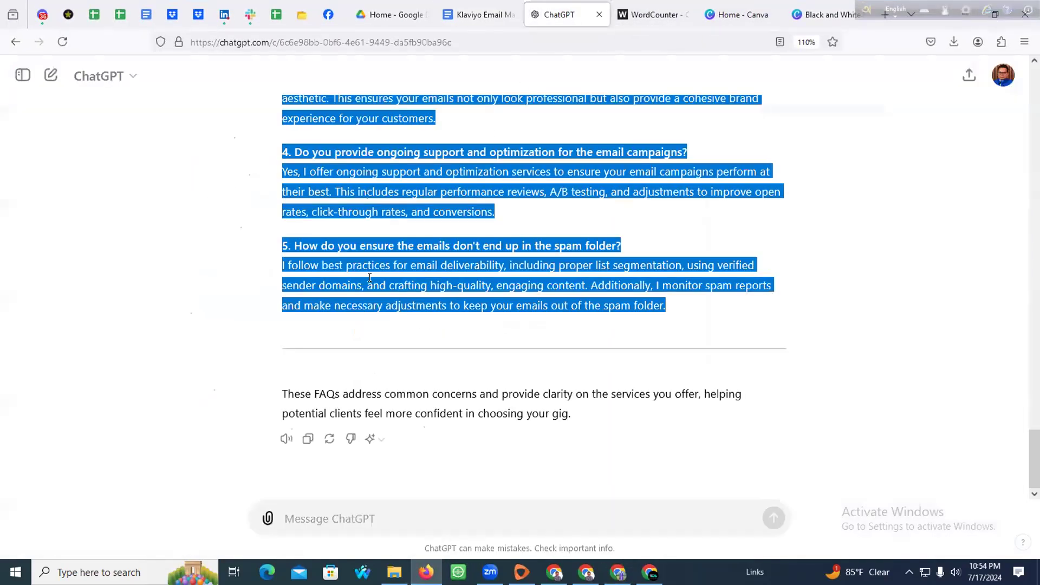
pyautogui.scroll(15, 370, 282)
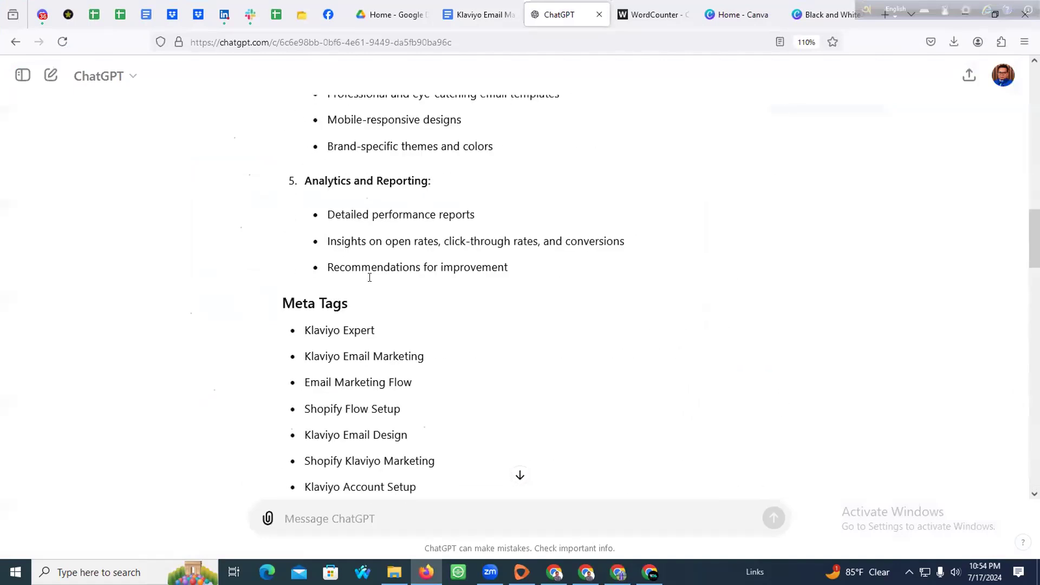
pyautogui.moveTo(306, 255); pyautogui.dragTo(433, 318)
pyautogui.hotkey('ctrl', 'c')
pyautogui.scroll(-3, 336, 318)
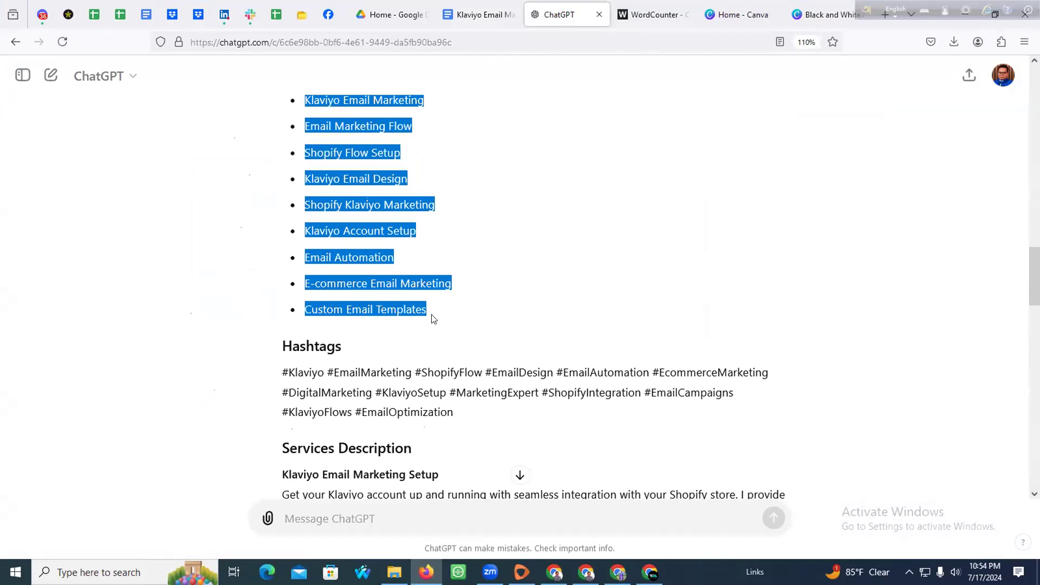
# Paste the copied meta tags into the Google Docs note, a few lines below the Klaviyo Premium Plan text
pyautogui.click(487, 17)
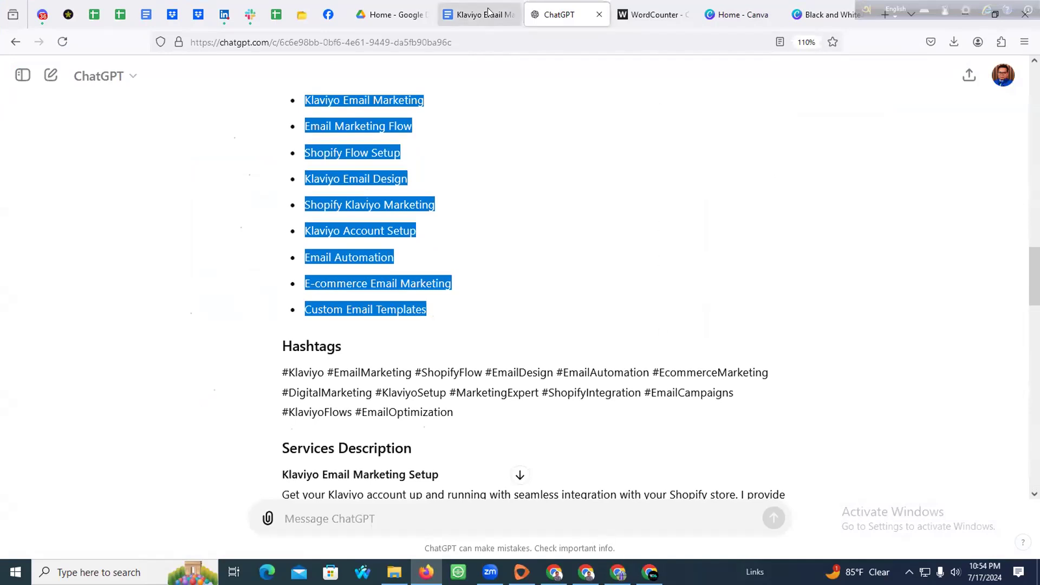
pyautogui.scroll(3, 373, 304)
pyautogui.scroll(-3, 385, 338)
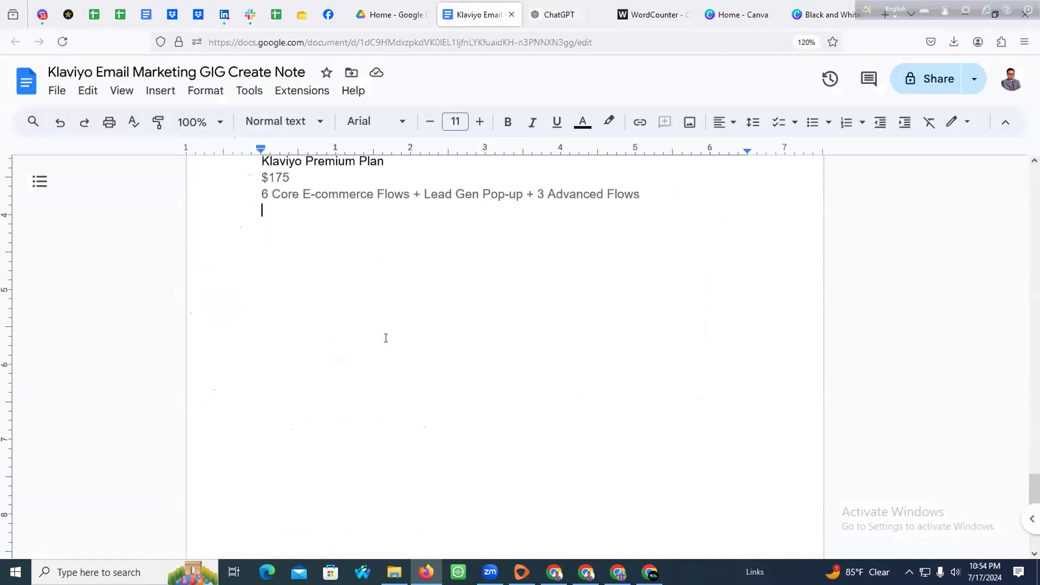
pyautogui.press('Return')
pyautogui.press('Return')
pyautogui.press('Return')
pyautogui.hotkey('ctrl', 'v')
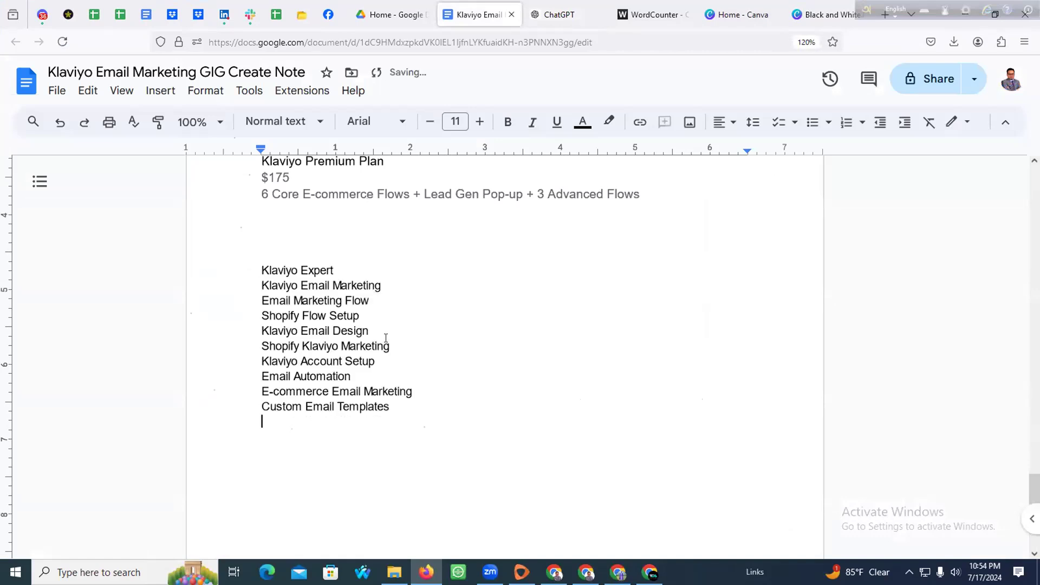
pyautogui.click(387, 338)
# Copy "Klaviyo Email Marketing" from the note and add it as a positive keyword in the Fiverr gig's search tags
pyautogui.moveTo(260, 282); pyautogui.dragTo(384, 283)
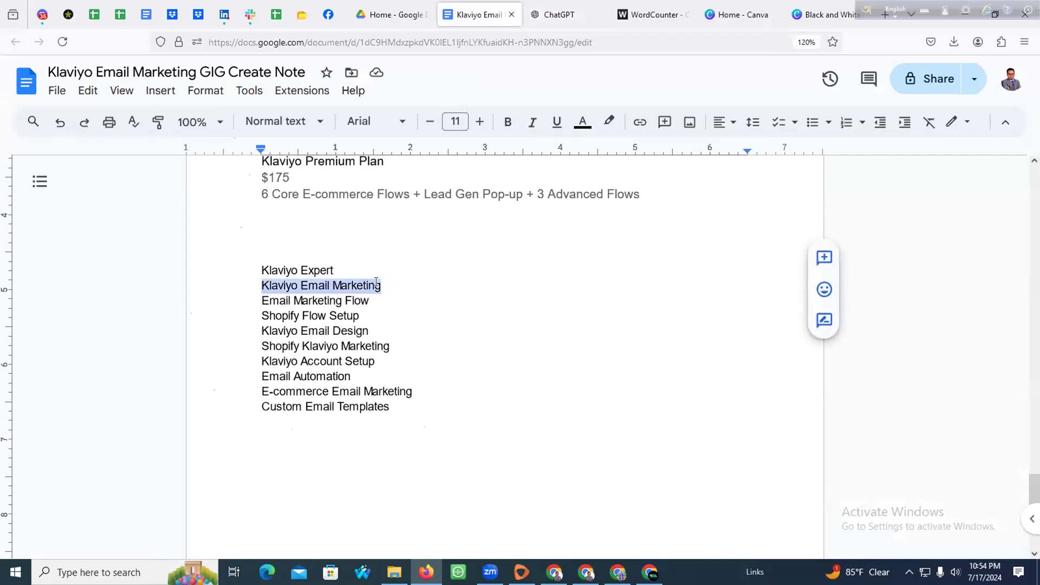
pyautogui.rightClick(366, 283)
pyautogui.click(419, 189)
pyautogui.click(649, 572)
pyautogui.click(650, 572)
pyautogui.click(618, 573)
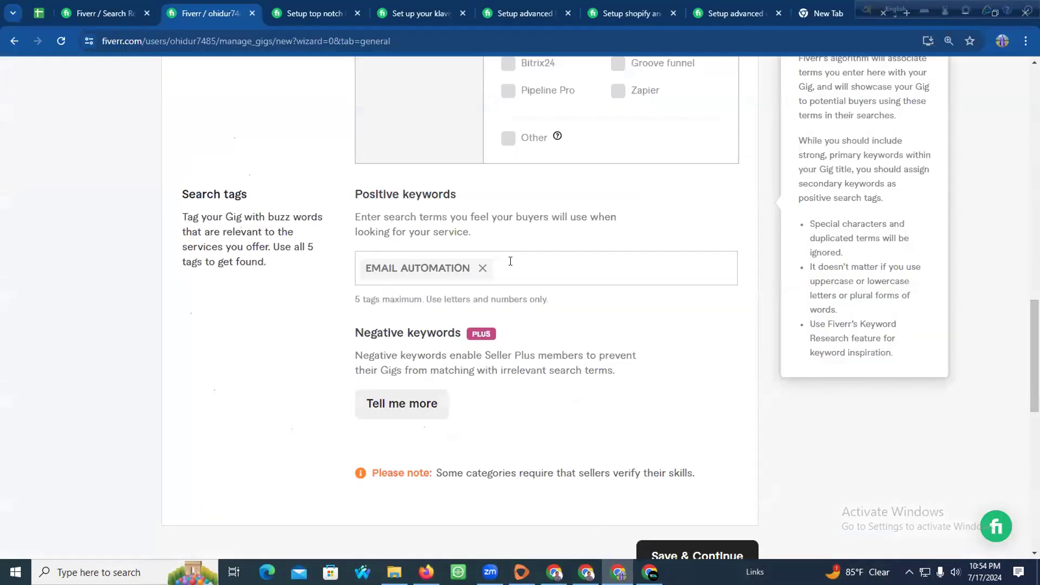
pyautogui.hotkey('ctrl', 'v')
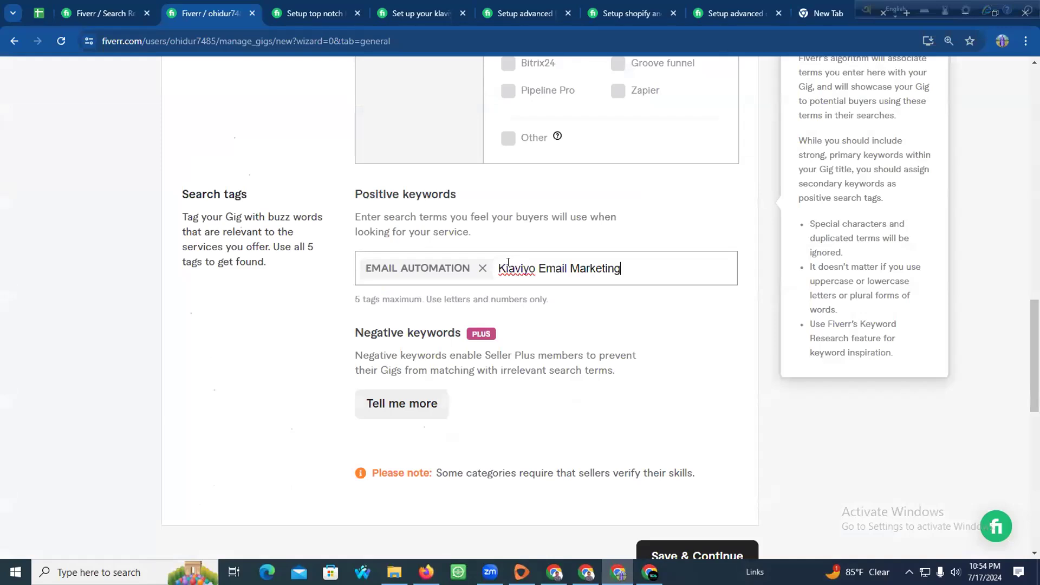
pyautogui.press('Return')
# Add "shopify flow setup" as a positive keyword in the gig's search tags
pyautogui.write('shopif')
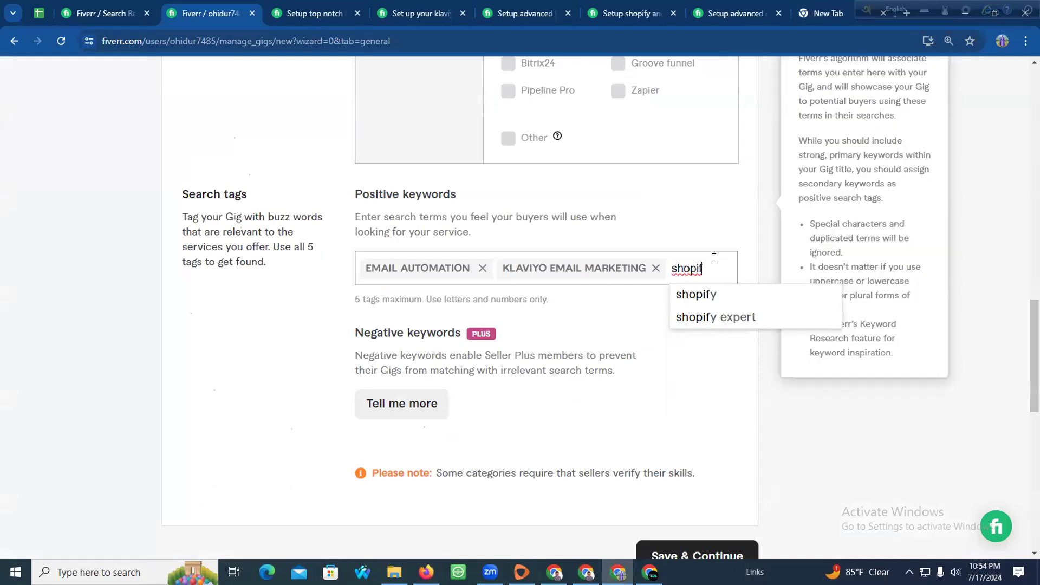
pyautogui.click(705, 296)
pyautogui.write('fl')
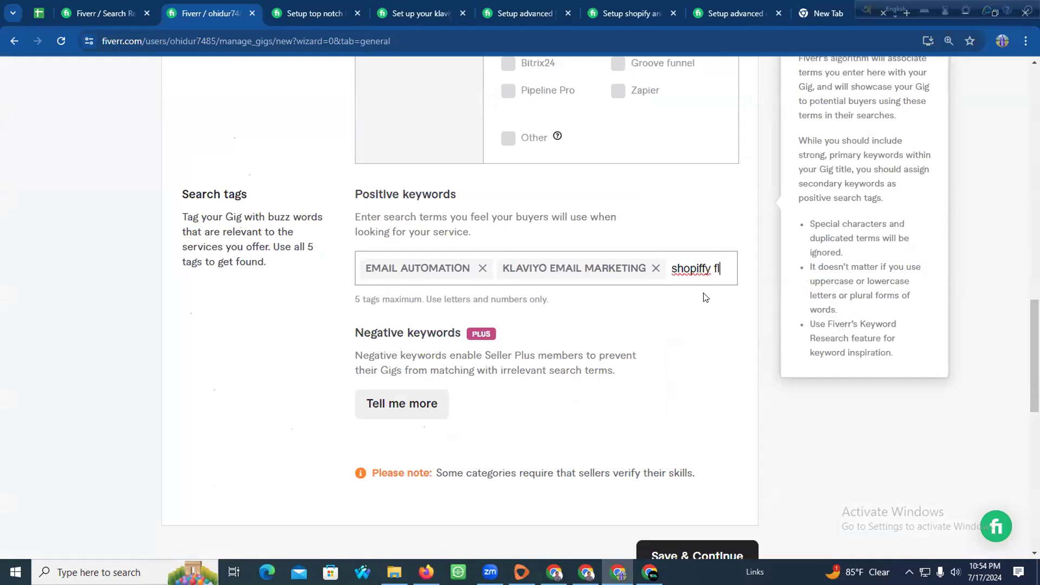
pyautogui.press('BackSpace')
pyautogui.press('BackSpace')
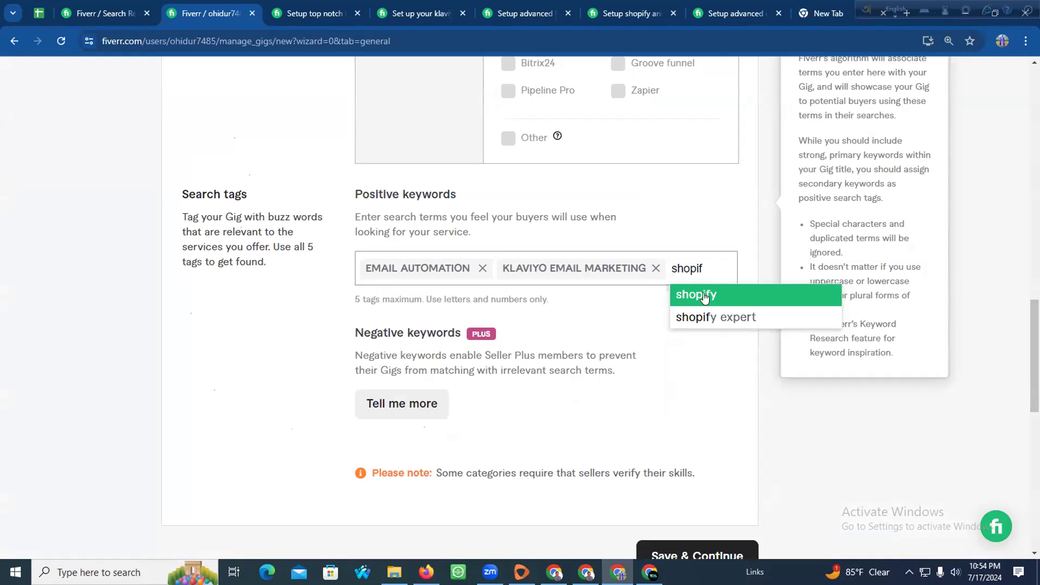
pyautogui.write('y flow')
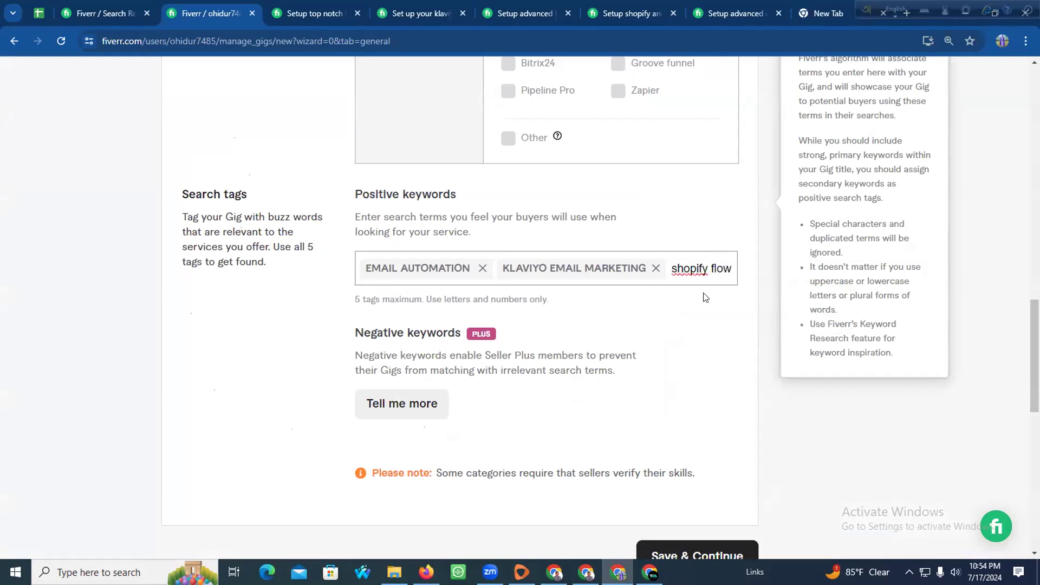
pyautogui.write(' setup')
pyautogui.press('Return')
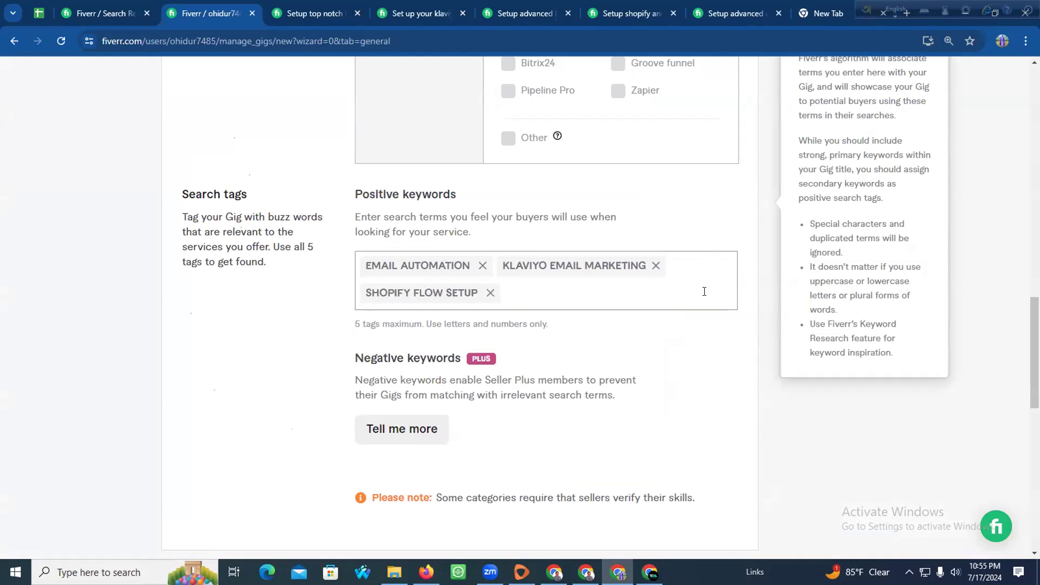
# Switch to the Google Docs note and copy "Klaviyo Expert" from the pasted meta tags
pyautogui.click(650, 572)
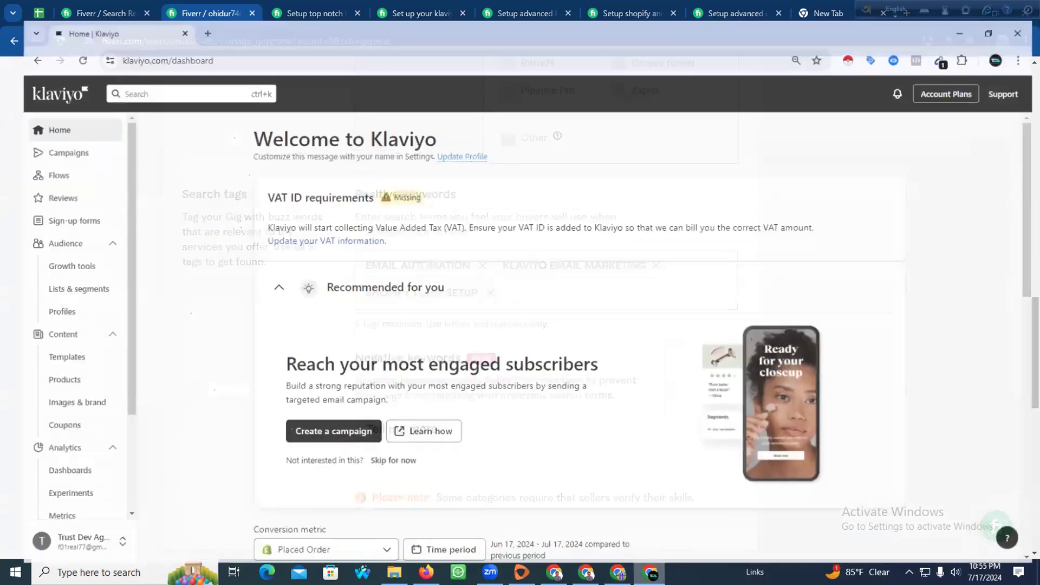
pyautogui.click(426, 572)
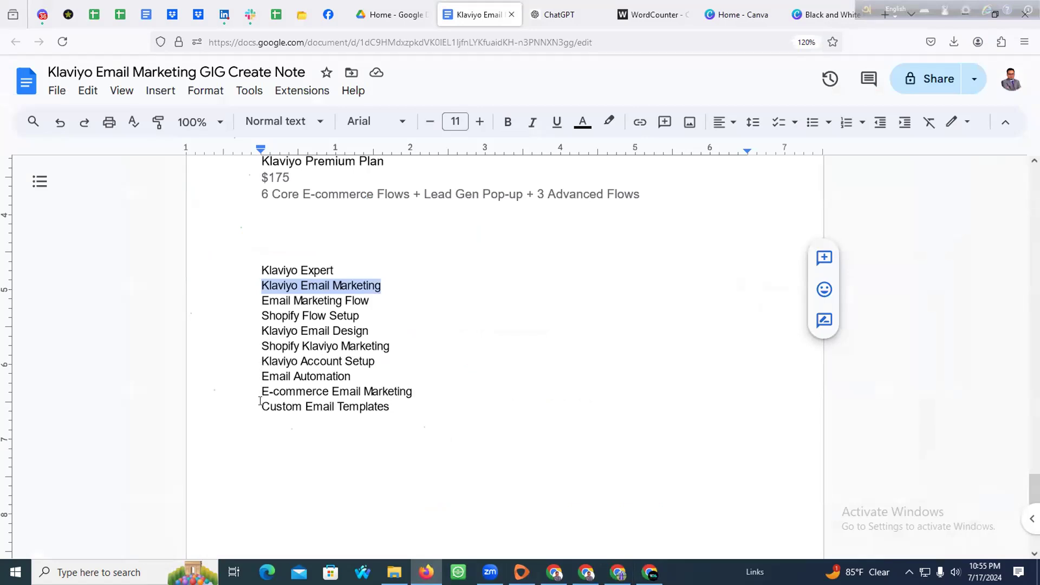
pyautogui.click(261, 315)
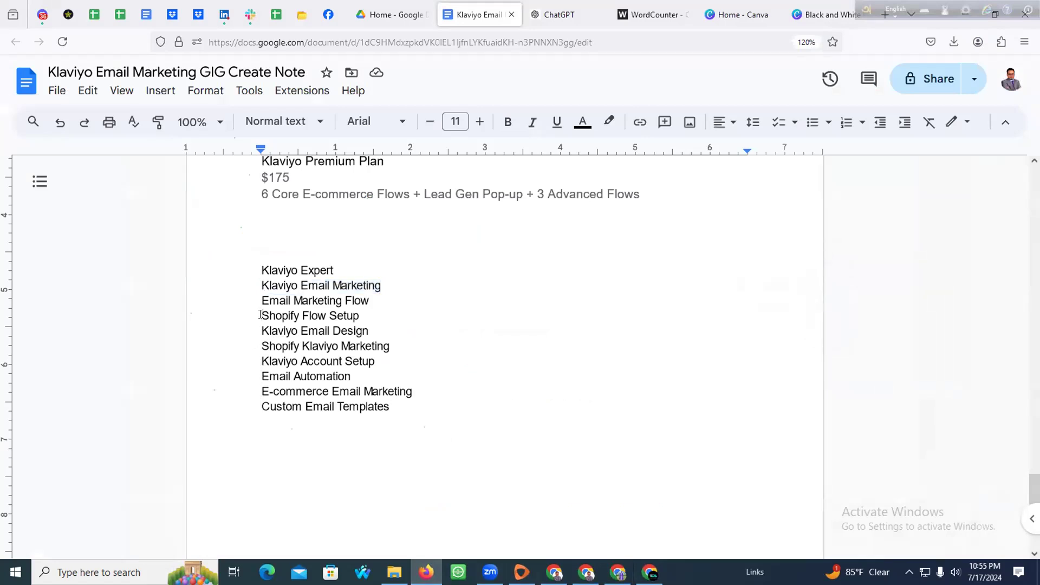
pyautogui.scroll(2, 261, 314)
pyautogui.moveTo(259, 338); pyautogui.dragTo(361, 344)
pyautogui.rightClick(307, 345)
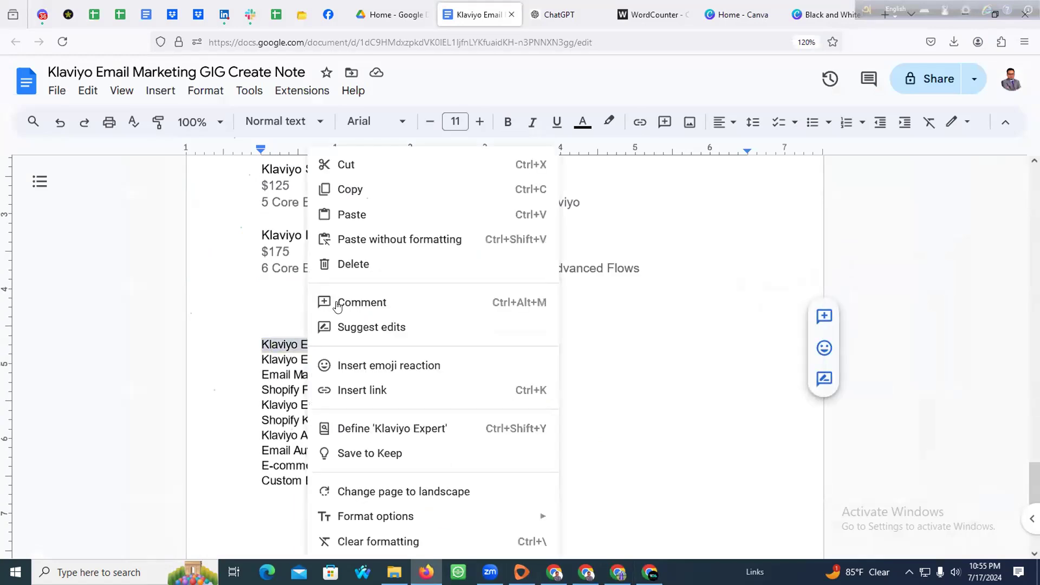
pyautogui.click(379, 190)
# Return to the Fiverr gig form and add "Klaviyo Expert" as a positive keyword in the search tags
pyautogui.click(564, 16)
pyautogui.click(653, 14)
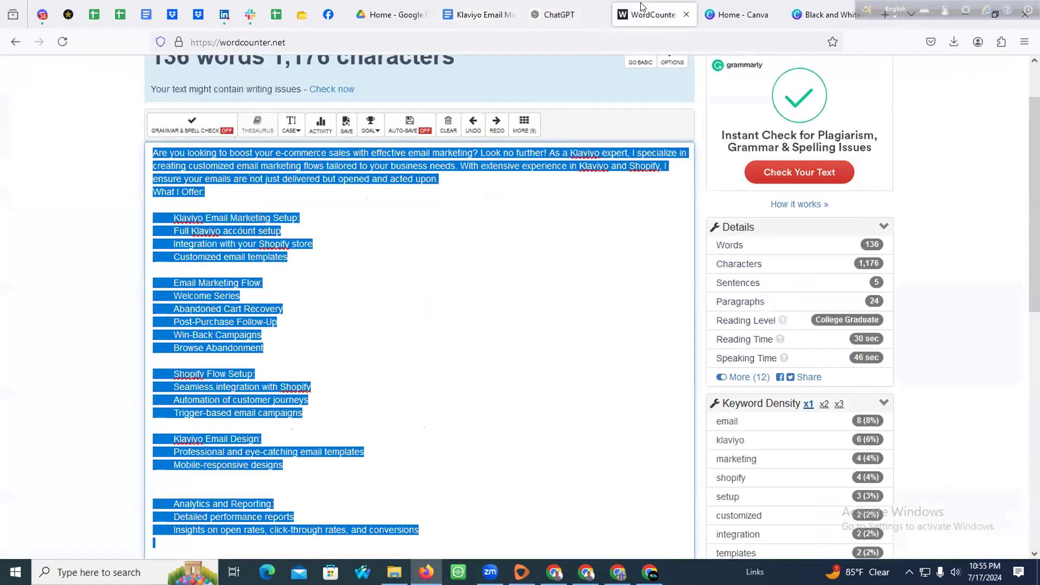
pyautogui.click(382, 6)
pyautogui.click(430, 571)
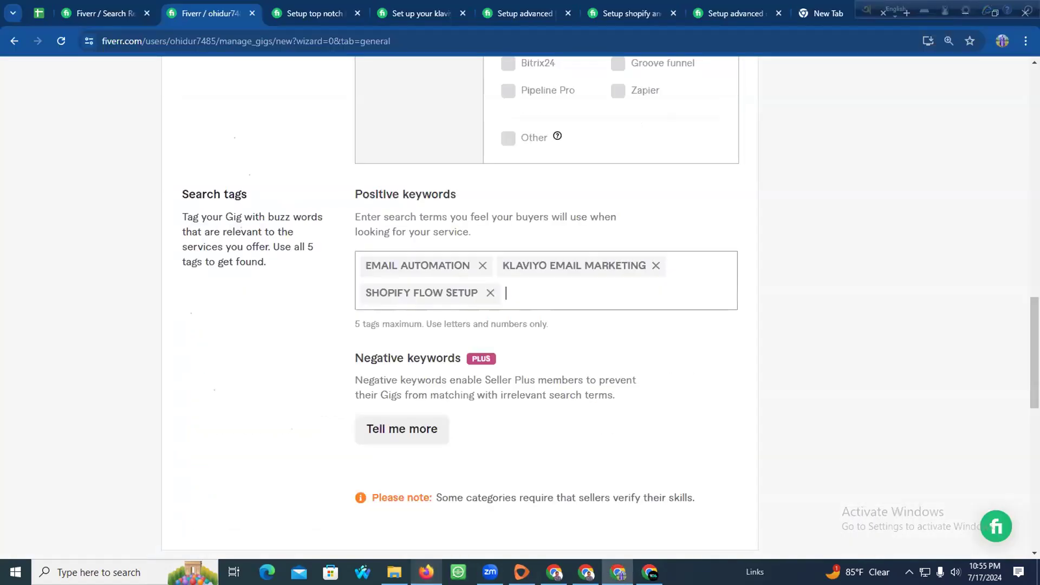
pyautogui.click(537, 303)
pyautogui.hotkey('ctrl', 'v')
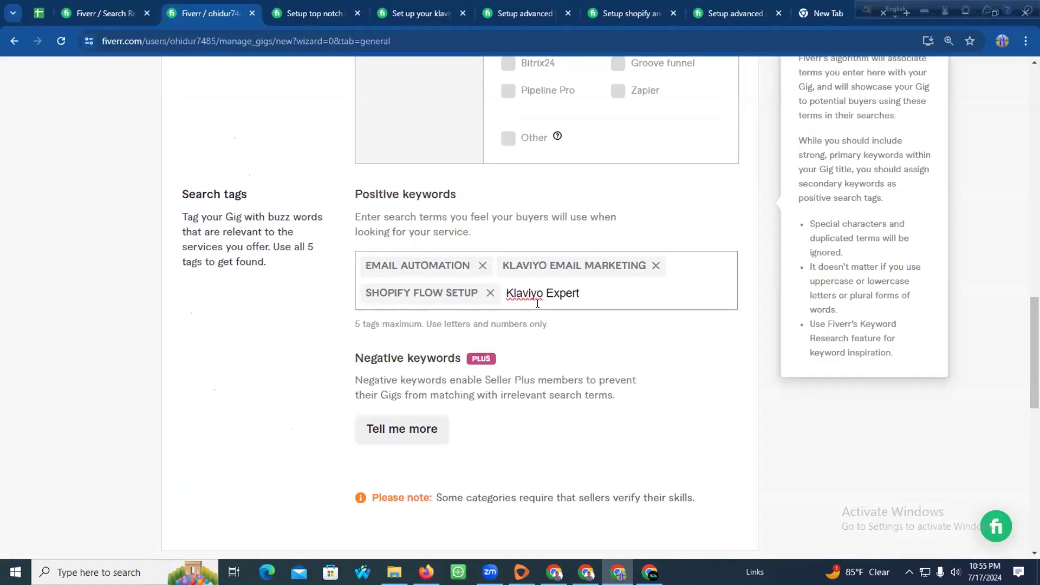
pyautogui.press('Return')
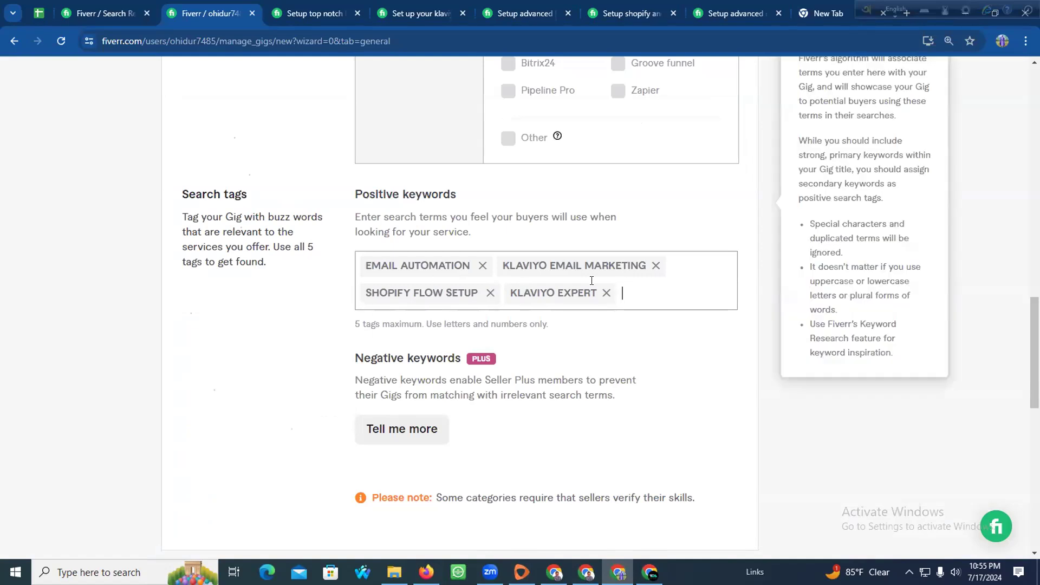
# Select English as the working language in the gig metadata
pyautogui.scroll(-5, 395, 404)
pyautogui.scroll(4, 494, 396)
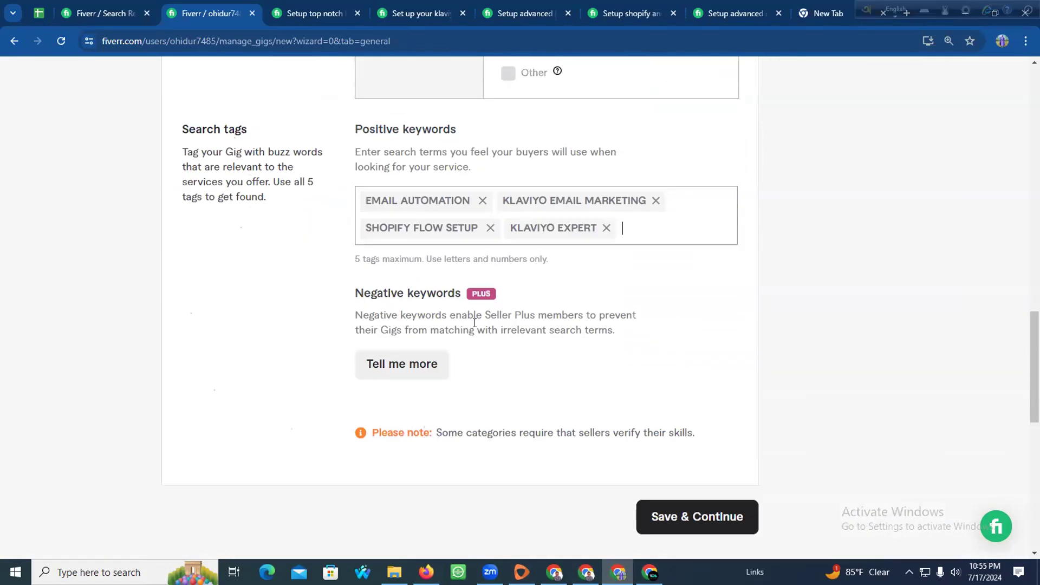
pyautogui.scroll(6, 558, 467)
pyautogui.scroll(6, 558, 467)
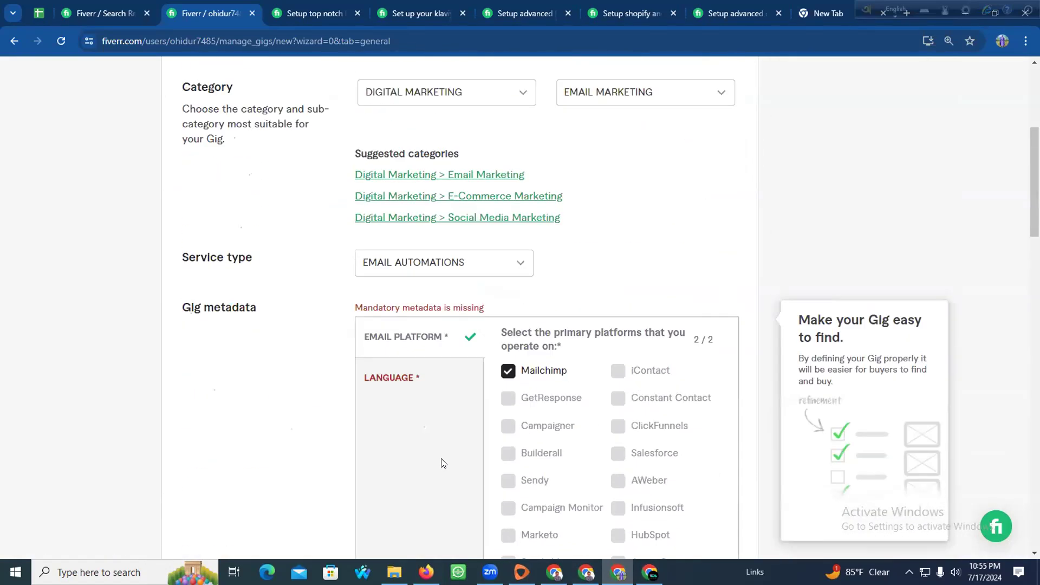
pyautogui.click(402, 379)
pyautogui.scroll(-3, 464, 372)
pyautogui.scroll(-1, 520, 285)
pyautogui.scroll(-3, 551, 281)
pyautogui.scroll(2, 628, 288)
pyautogui.scroll(3, 629, 289)
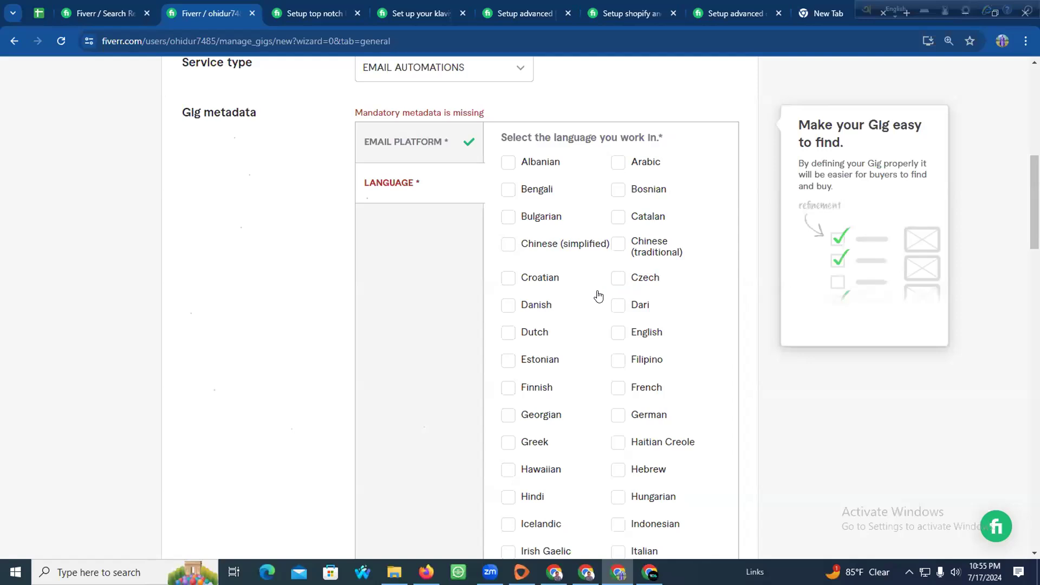
pyautogui.scroll(-1, 596, 295)
pyautogui.scroll(-2, 574, 309)
pyautogui.scroll(-4, 571, 313)
pyautogui.scroll(5, 569, 304)
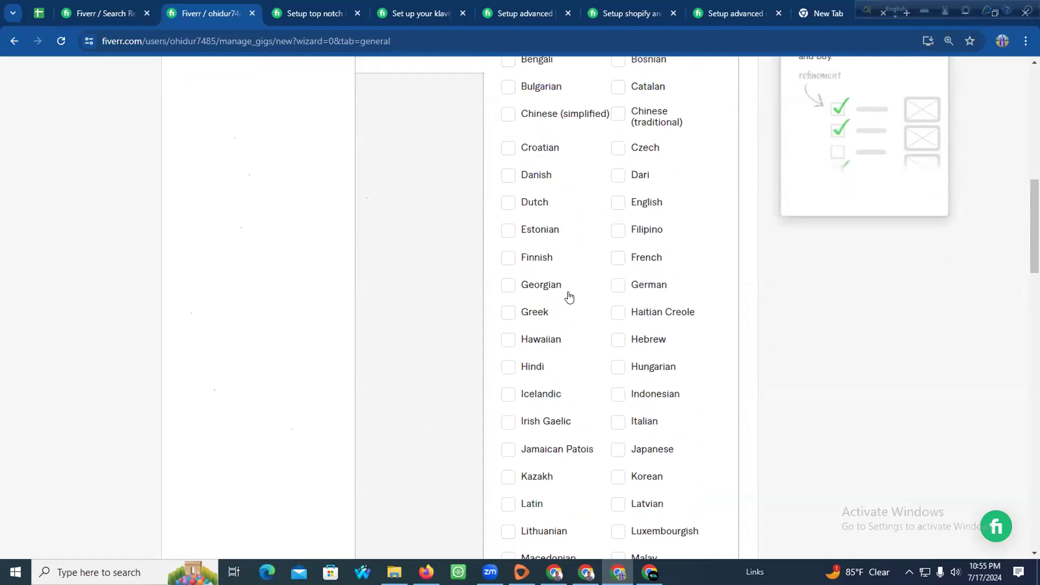
pyautogui.scroll(4, 569, 297)
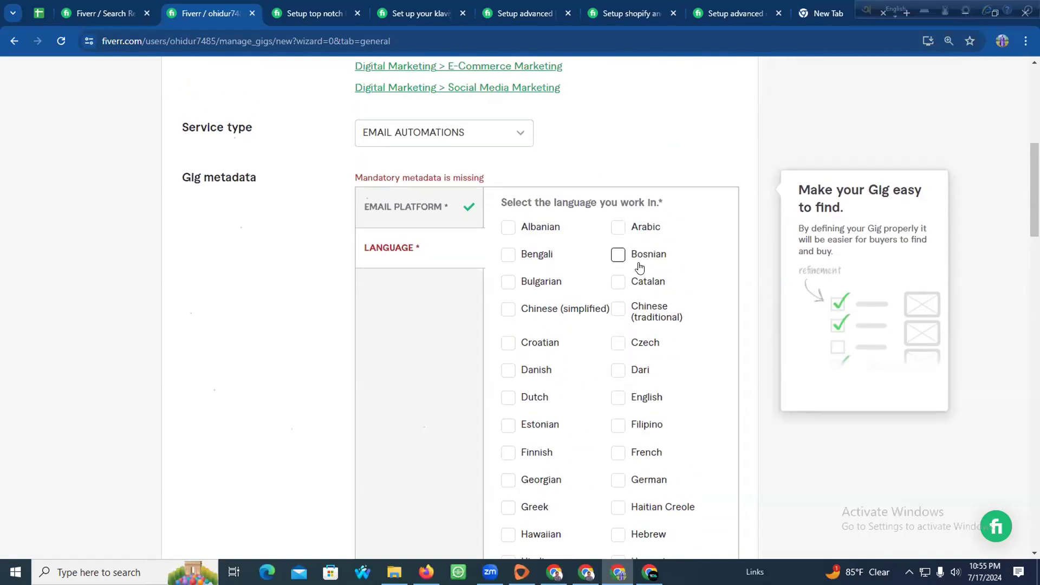
pyautogui.scroll(-1, 585, 349)
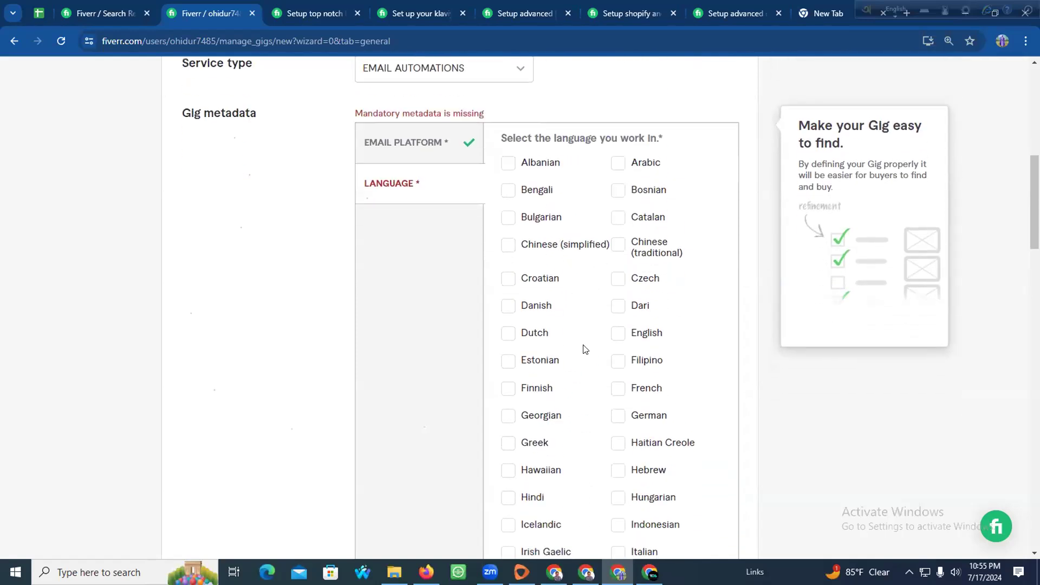
pyautogui.scroll(-1, 634, 325)
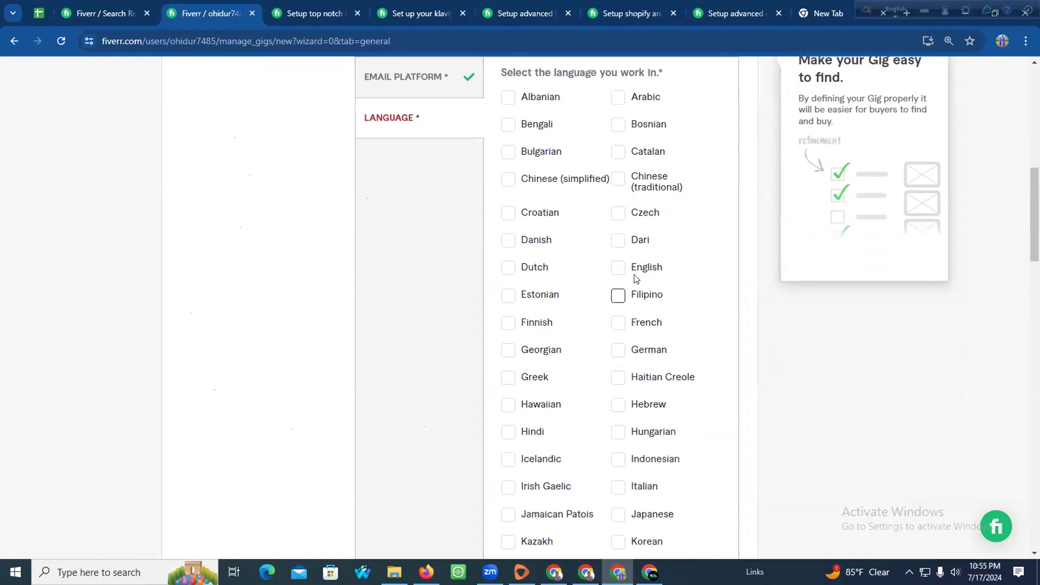
pyautogui.click(618, 267)
# Try to save the gig overview and continue, and remove "Shopify Flow Setup" from the positive keywords
pyautogui.scroll(-11, 713, 332)
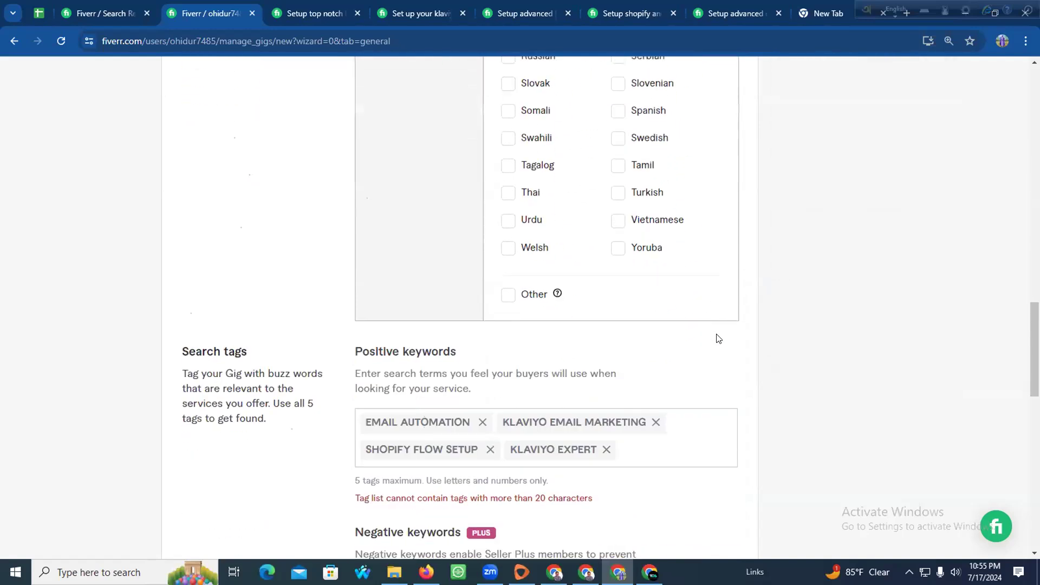
pyautogui.scroll(-4, 718, 338)
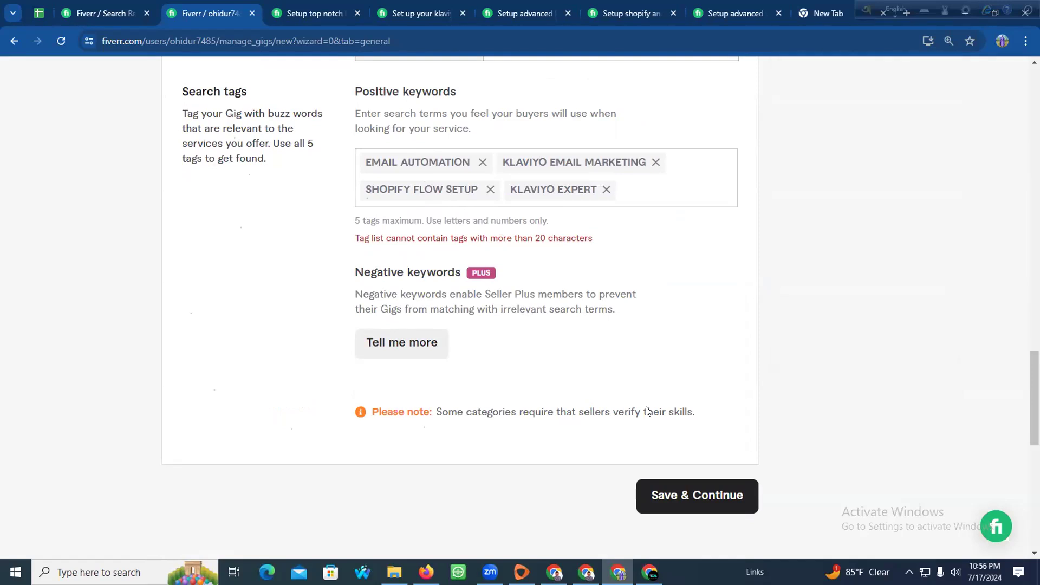
pyautogui.click(676, 503)
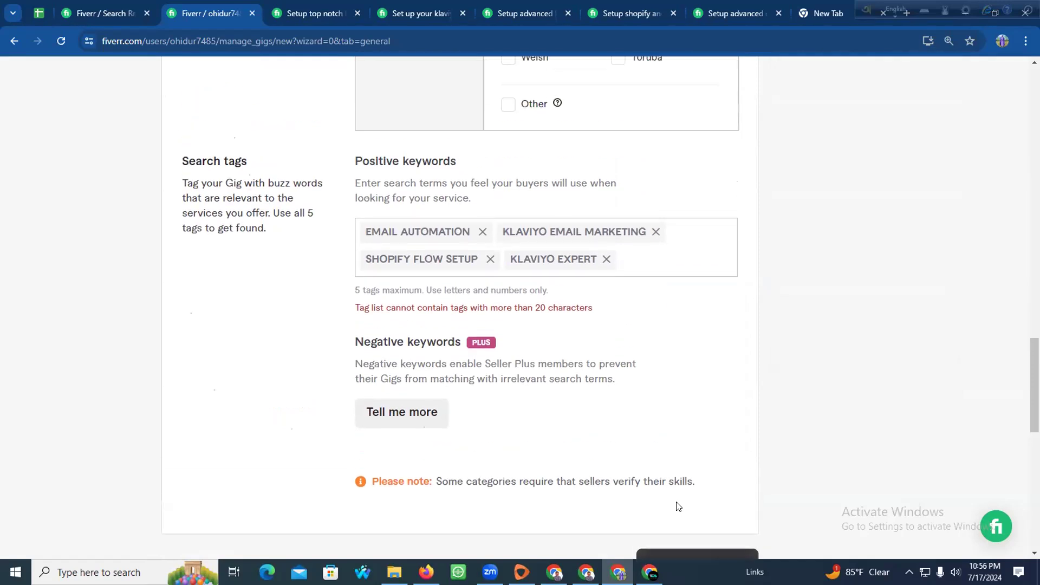
pyautogui.click(490, 260)
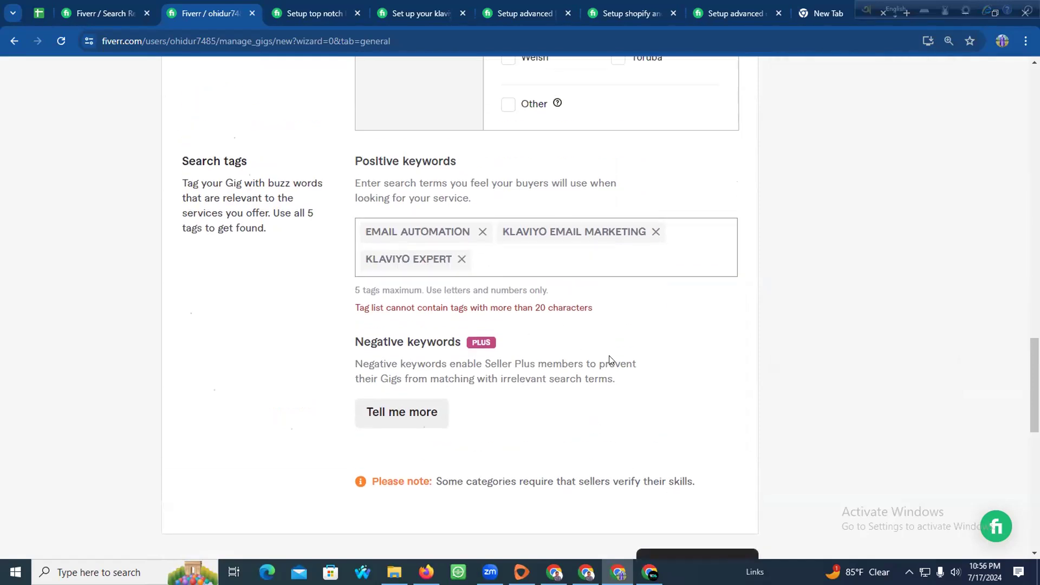
# Remove "Klaviyo Expert", "Email Automation" and "Klaviyo Email Marketing" from the positive keywords
pyautogui.scroll(-3, 636, 372)
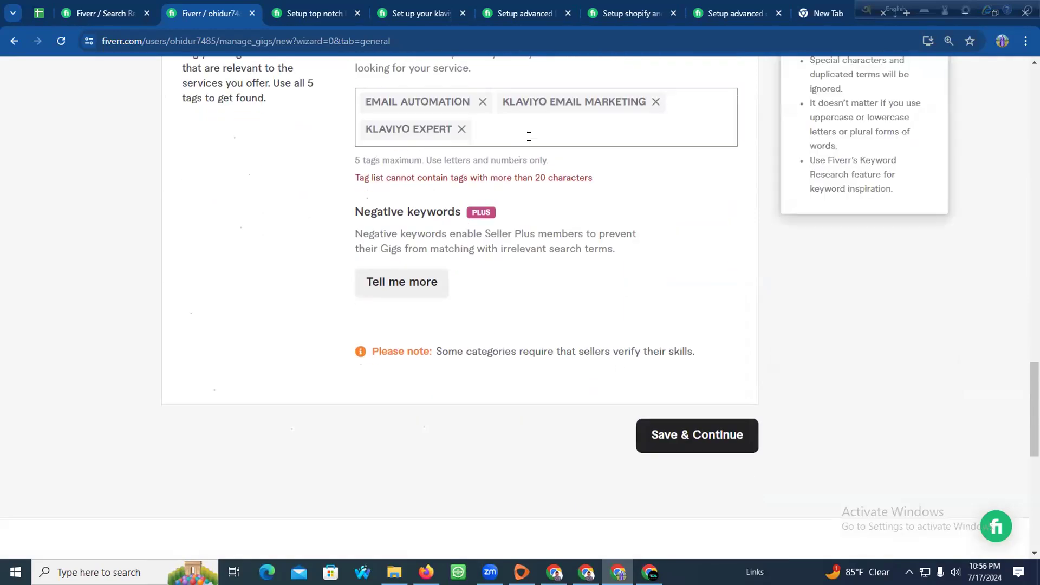
pyautogui.click(462, 129)
pyautogui.click(482, 103)
pyautogui.click(515, 103)
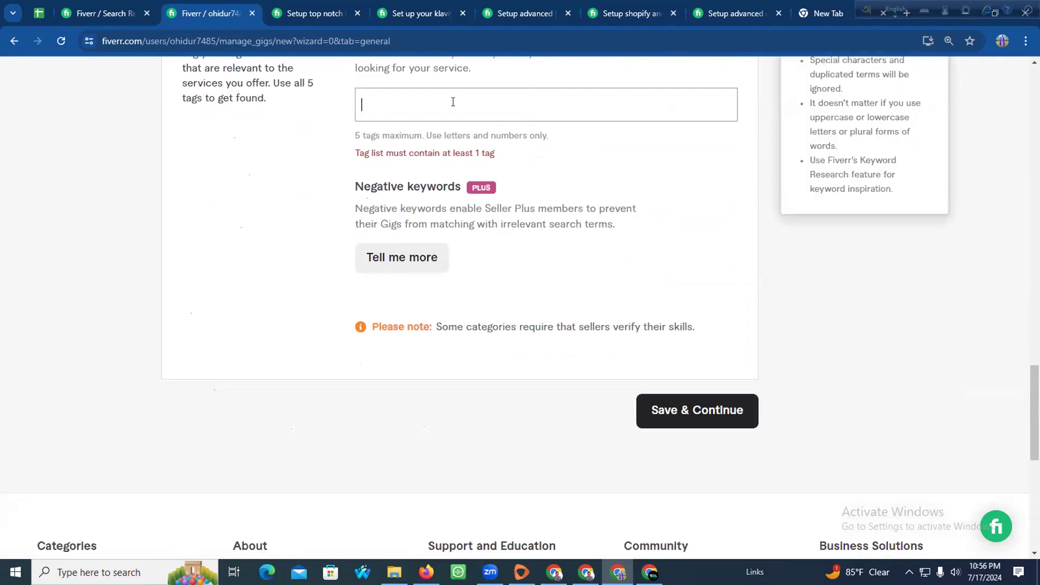
# Add "klaviyo expert" as a positive keyword in the empty search tags
pyautogui.write('kla')
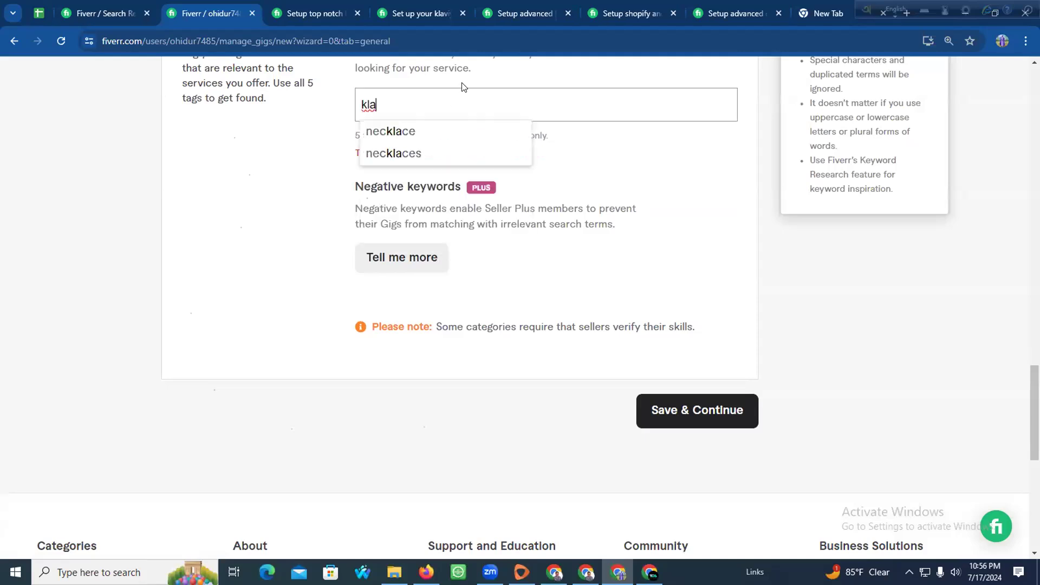
pyautogui.write('viyo')
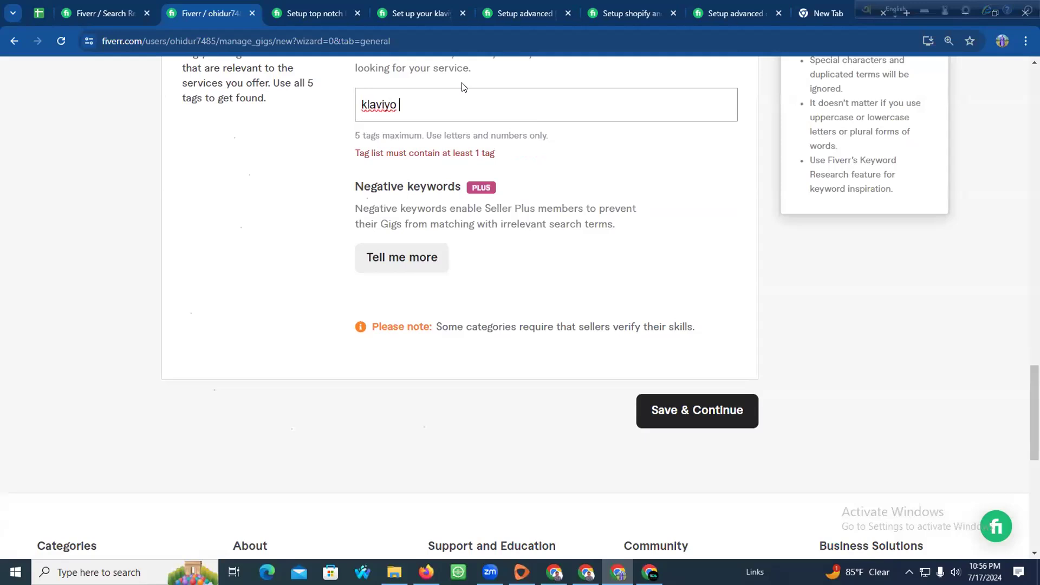
pyautogui.write(' exper')
pyautogui.press('BackSpace')
pyautogui.write('ert')
pyautogui.press('Return')
# Add "flow setup" as the second positive keyword in the search tags
pyautogui.write('flow')
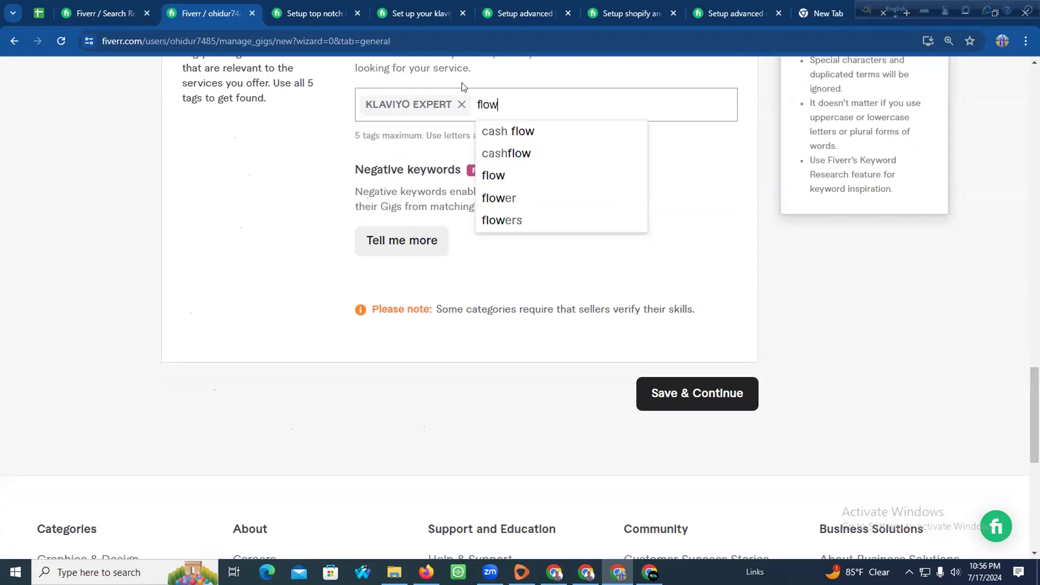
pyautogui.write(' setup')
pyautogui.press('Return')
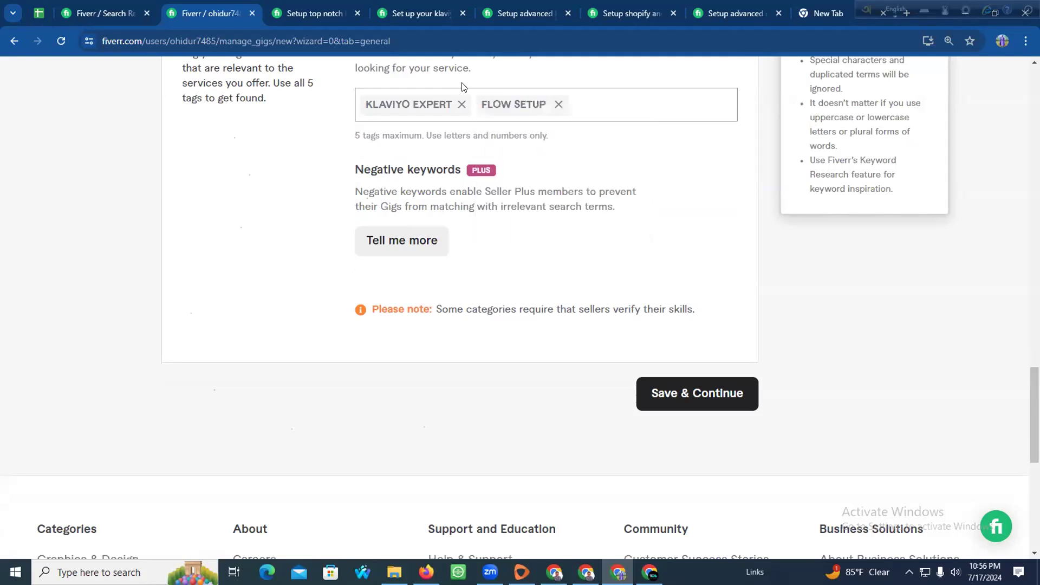
pyautogui.write('em')
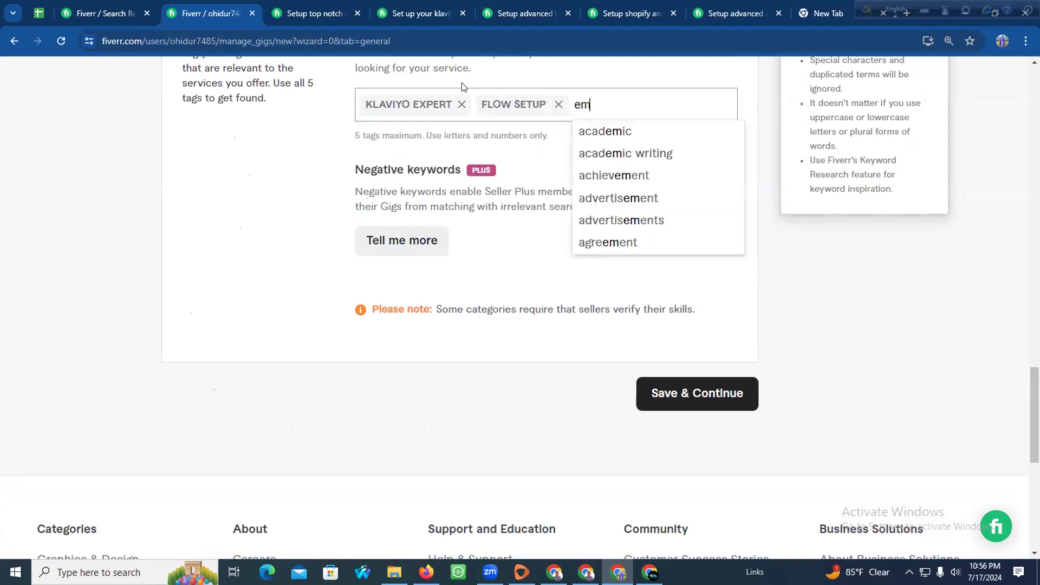
pyautogui.press('BackSpace')
pyautogui.press('BackSpace')
pyautogui.press('BackSpace')
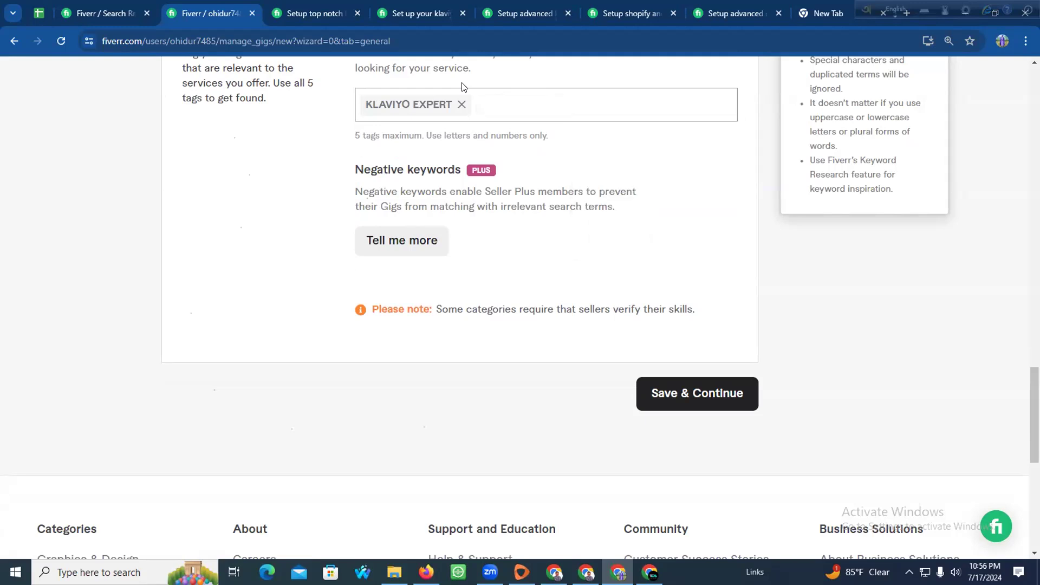
pyautogui.write('flow setup')
pyautogui.press('Return')
# Enter "email marketing" as the third positive keyword in the search tags
pyautogui.write('email au')
pyautogui.press('BackSpace')
pyautogui.press('BackSpace')
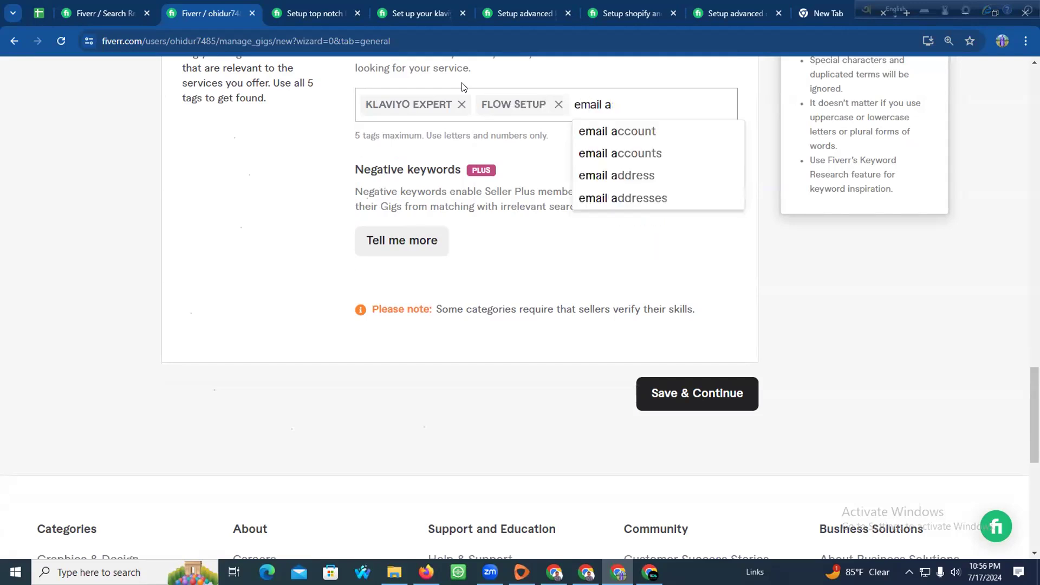
pyautogui.write('marketing')
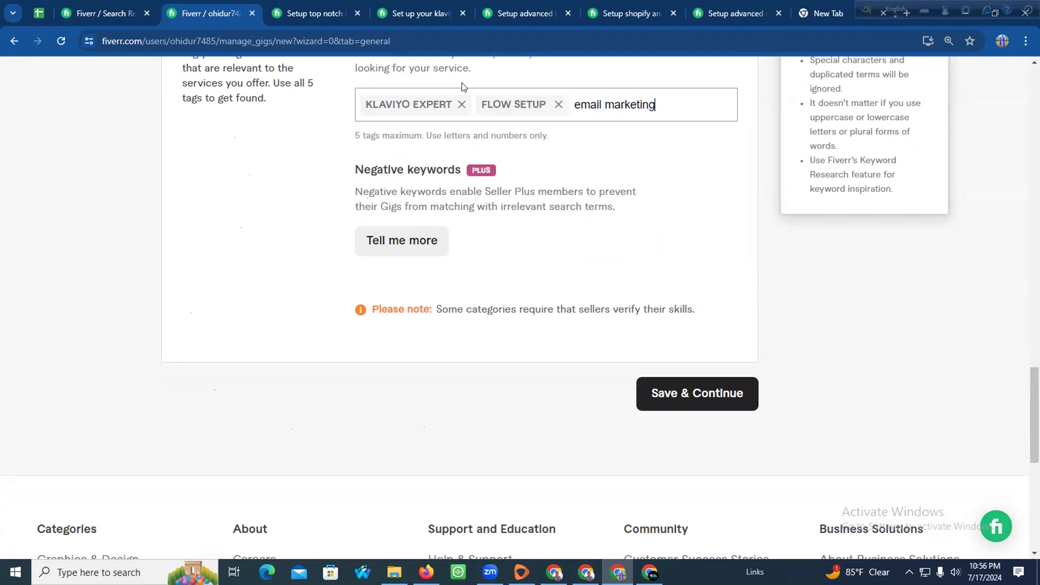
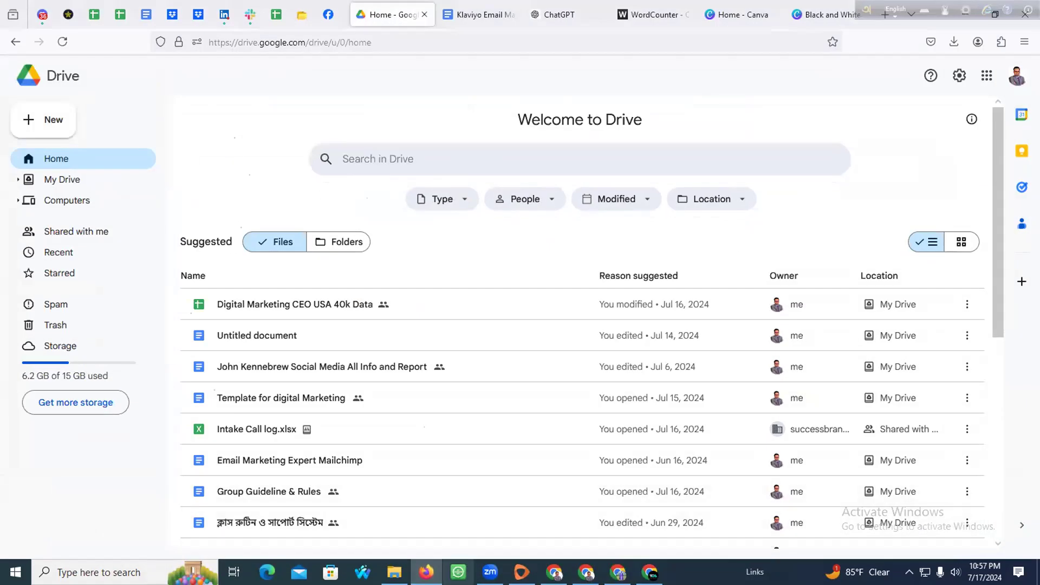
# Switch to the Google Docs note and copy "Klaviyo Email Marketing" from the tag list
pyautogui.click(502, 18)
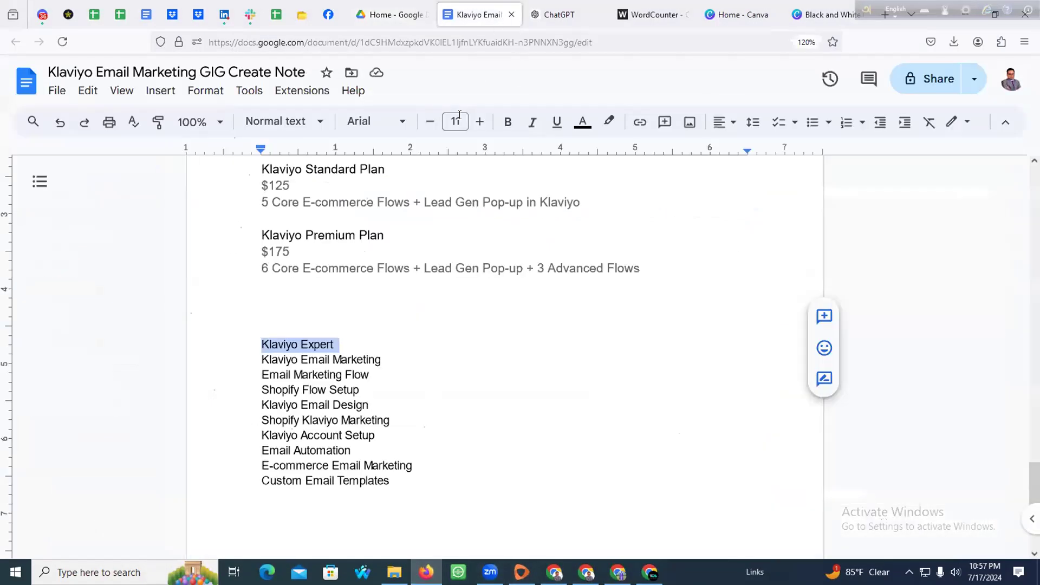
pyautogui.click(360, 406)
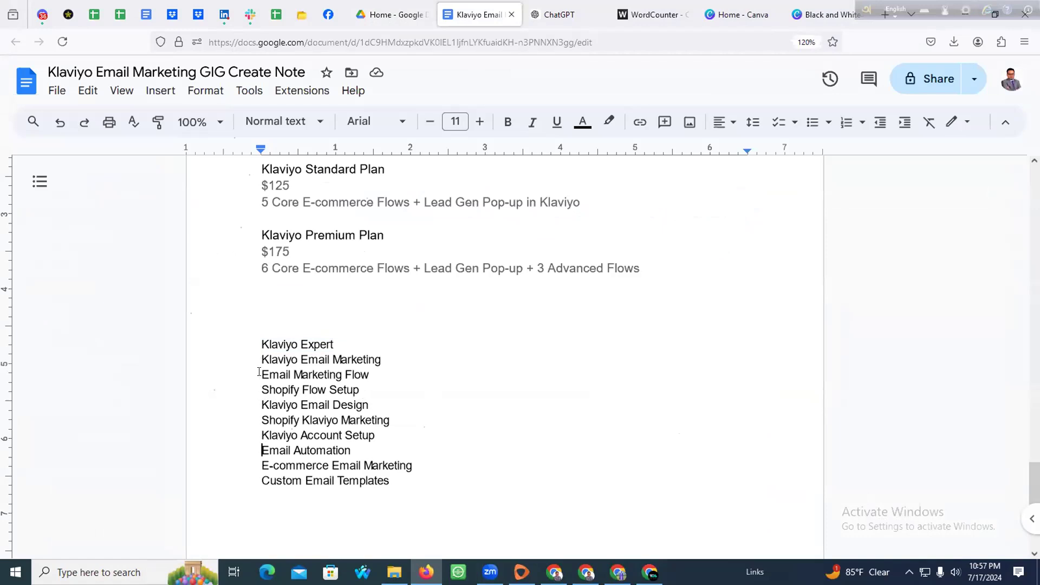
pyautogui.moveTo(260, 354); pyautogui.dragTo(376, 354)
pyautogui.rightClick(367, 356)
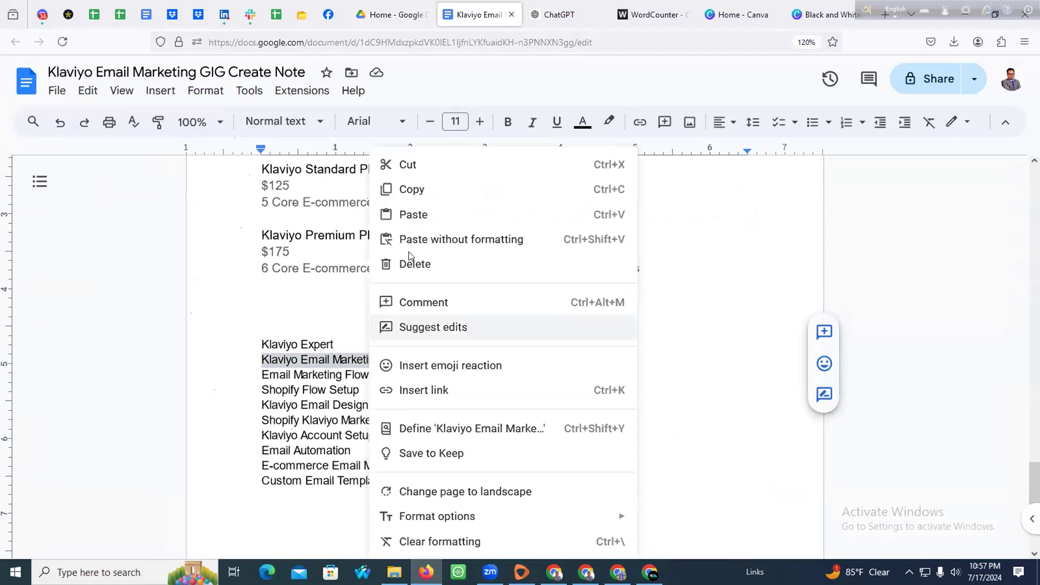
pyautogui.click(436, 186)
# Return to the Fiverr gig form and replace the "Email Marketing" positive keyword with "Klaviyo Email Marketing"
pyautogui.hotkey('alt', 'Tab')
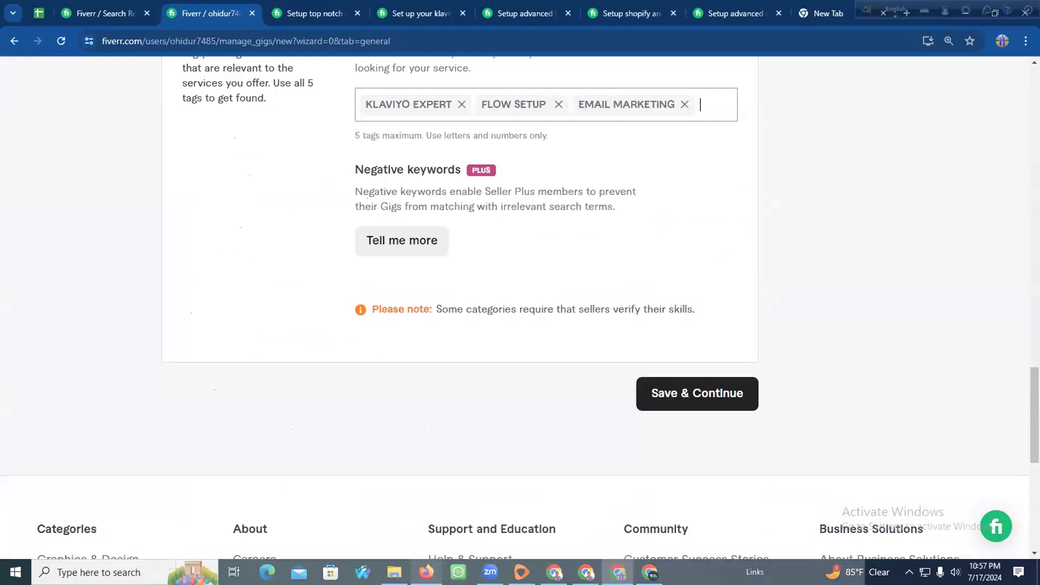
pyautogui.scroll(2, 441, 354)
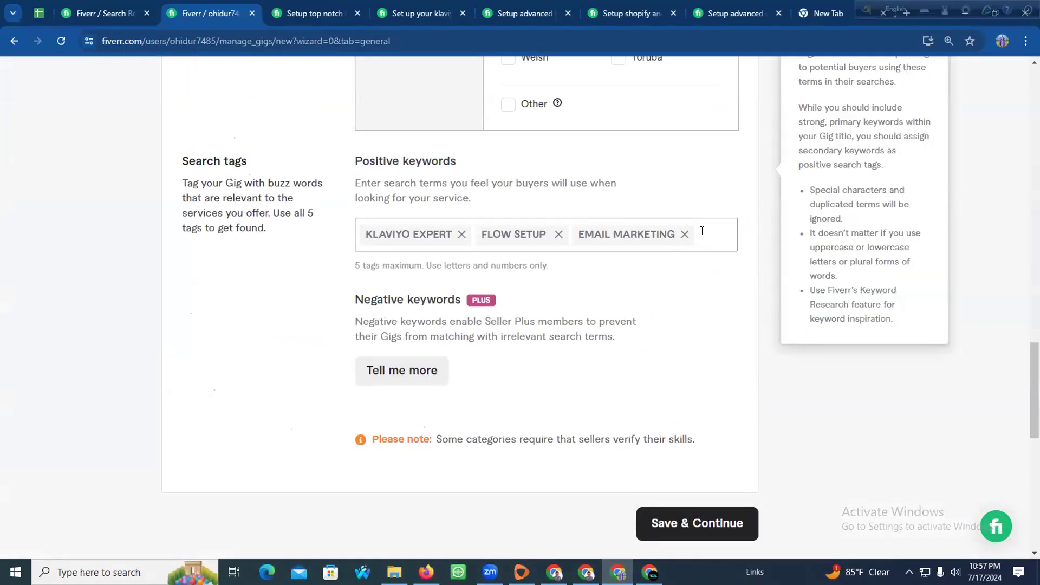
pyautogui.click(683, 236)
pyautogui.hotkey('ctrl', 'v')
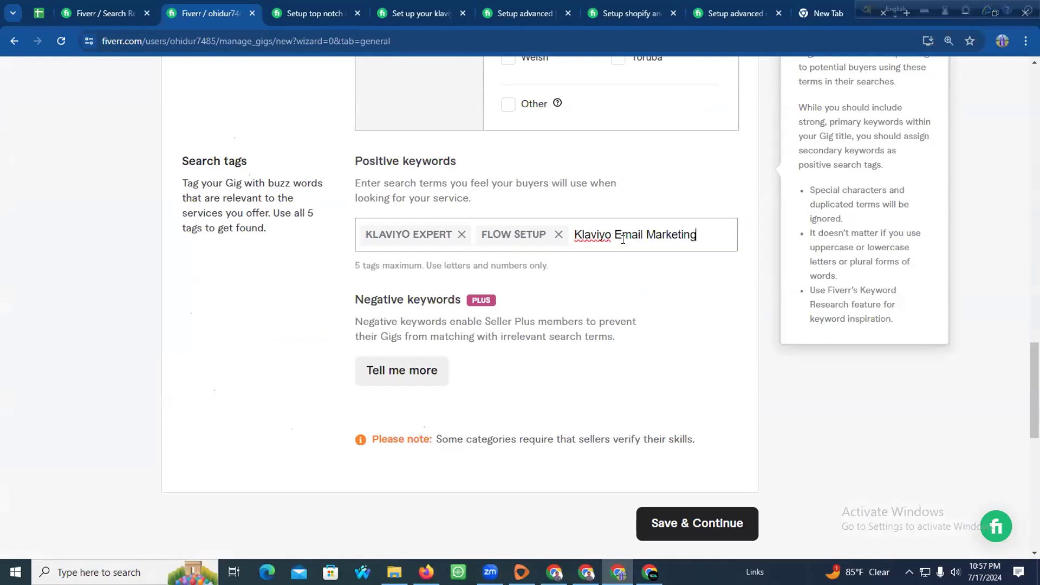
pyautogui.press('Return')
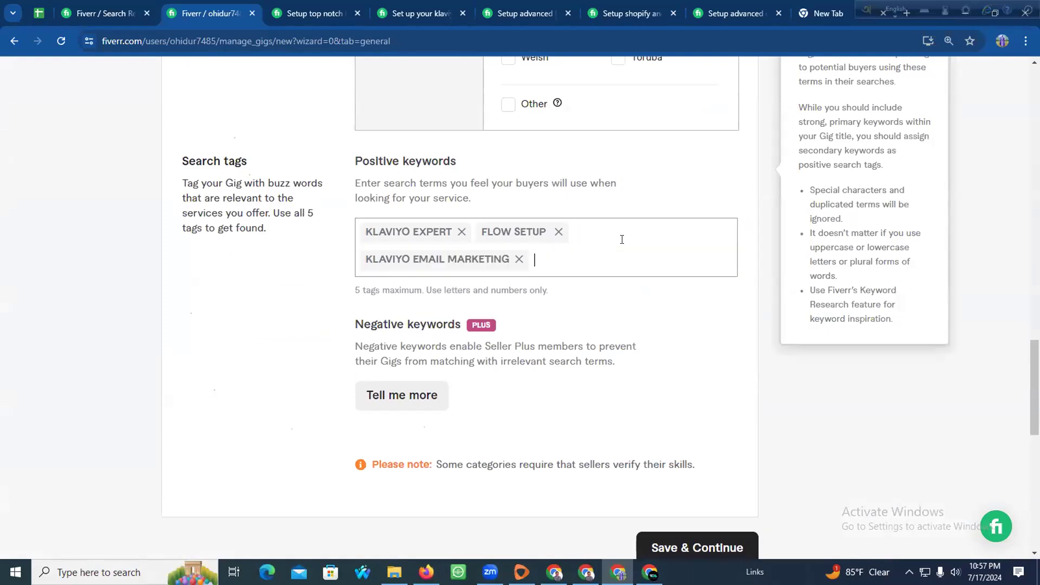
# Switch to the Google Docs note and copy "Email Automation" from the tag list
pyautogui.click(426, 572)
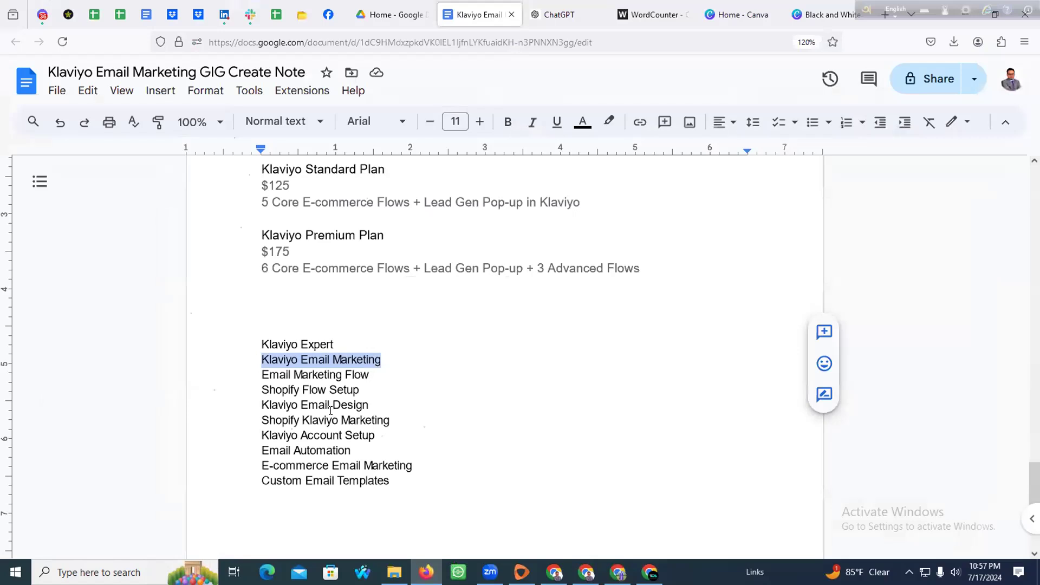
pyautogui.moveTo(351, 449); pyautogui.dragTo(254, 450)
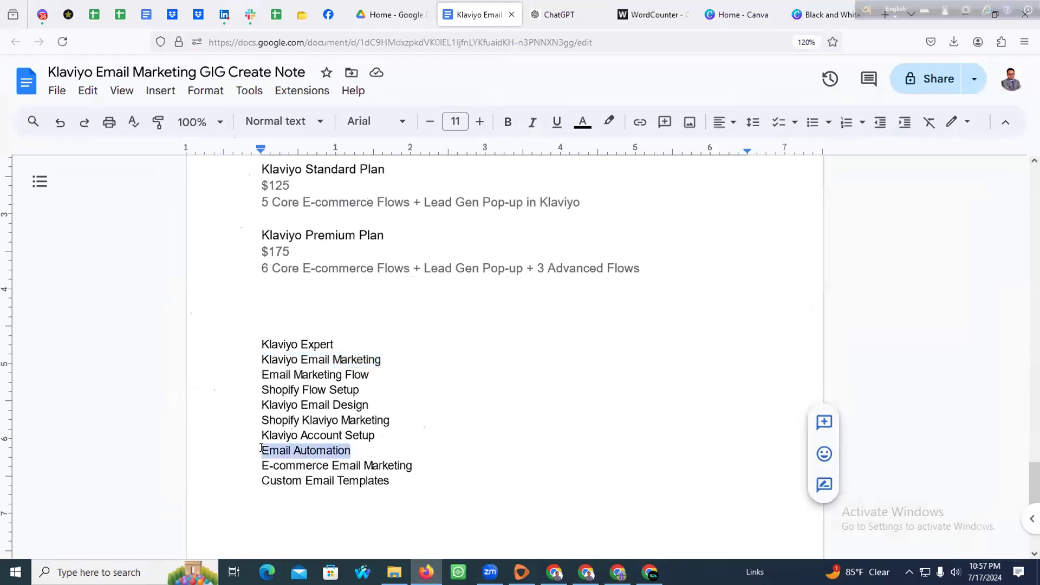
pyautogui.rightClick(261, 449)
pyautogui.click(301, 189)
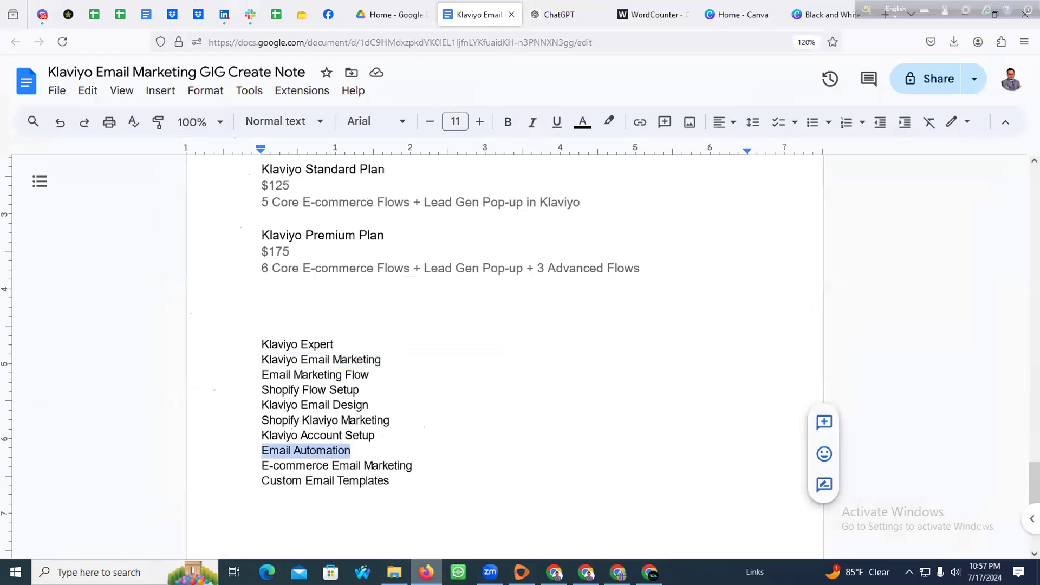
# Return to the Fiverr gig form and add the copied "Email Automation" as a positive keyword
pyautogui.hotkey('alt', 'Tab')
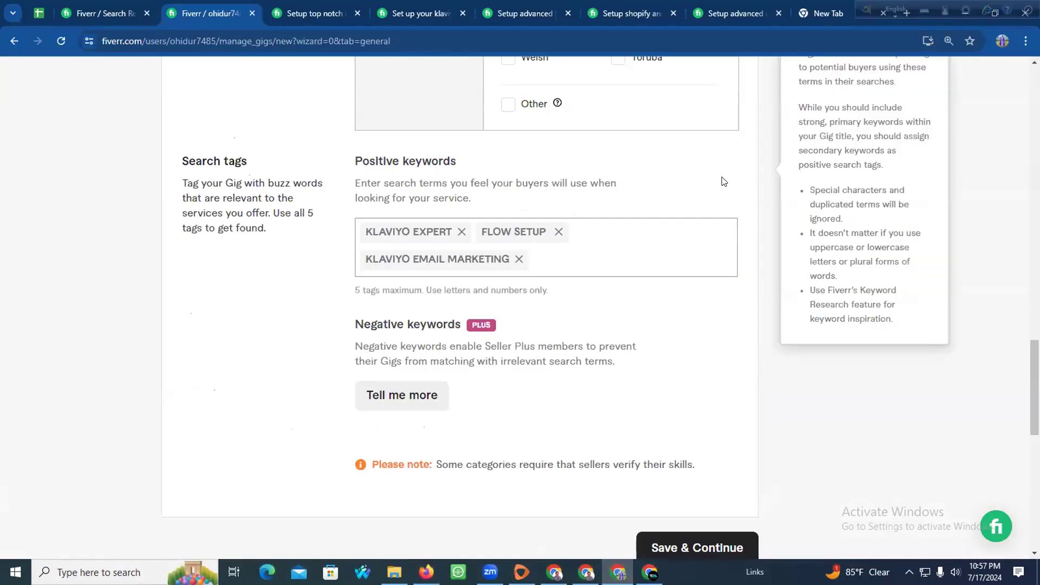
pyautogui.click(836, 14)
pyautogui.tripleClick(629, 34)
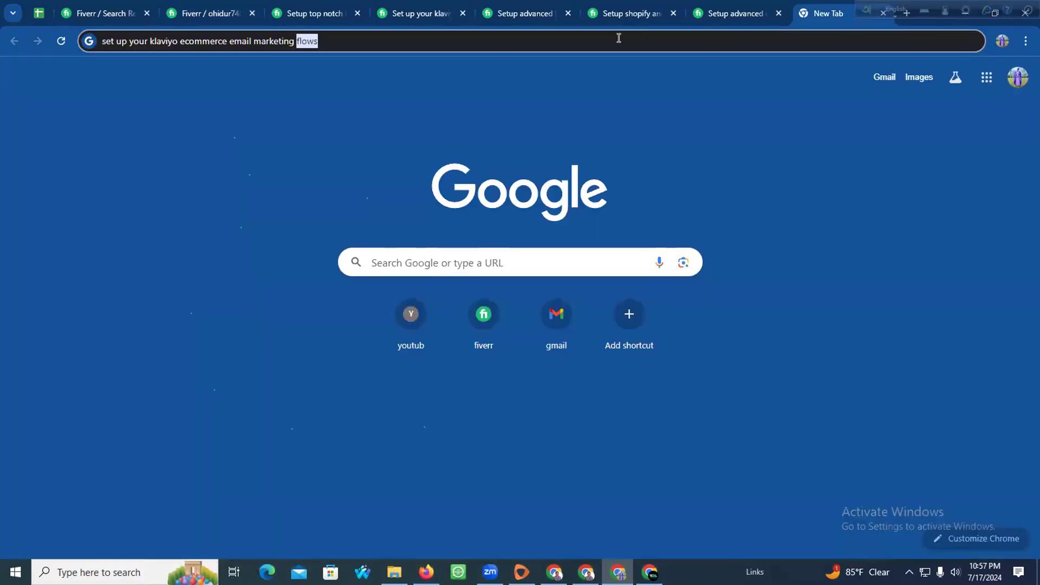
pyautogui.hotkey('ctrl', 'v')
pyautogui.hotkey('ctrl', 'a')
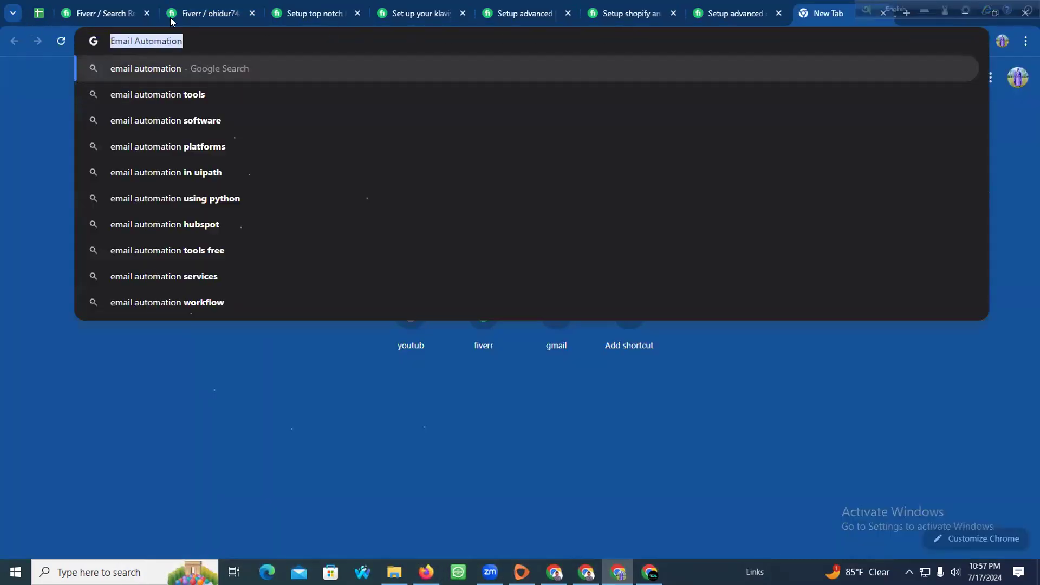
pyautogui.click(224, 11)
pyautogui.hotkey('ctrl', 'v')
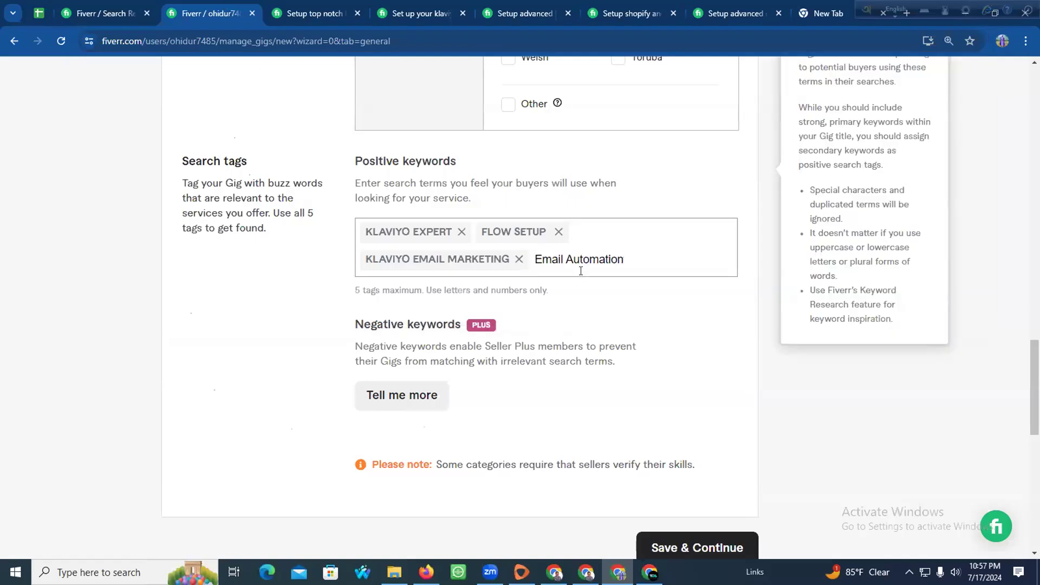
pyautogui.press('Return')
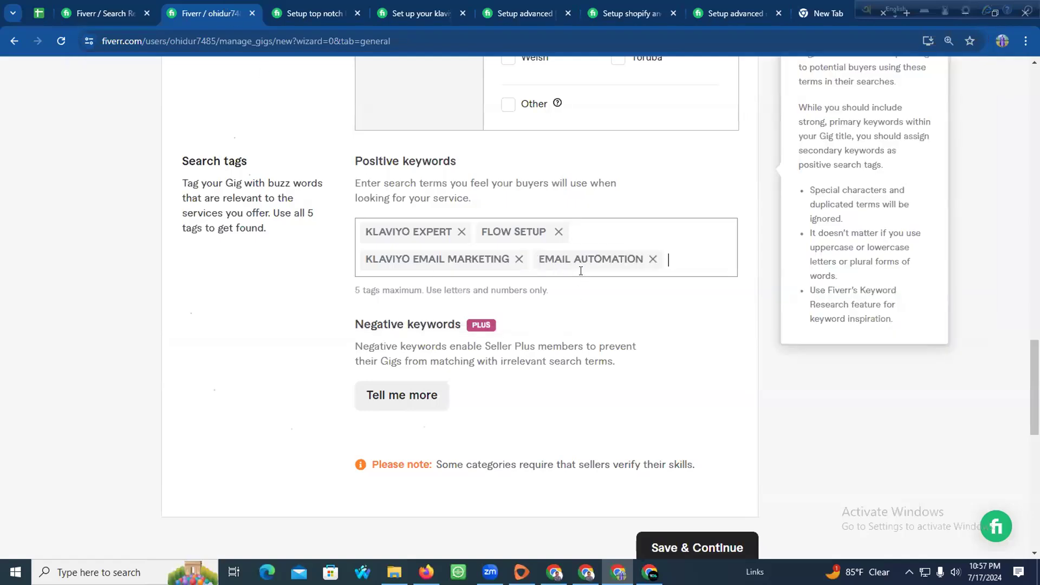
# Remove "Klaviyo Email Marketing" from the positive keywords and save the gig overview to continue to pricing
pyautogui.scroll(-3, 634, 359)
pyautogui.click(686, 420)
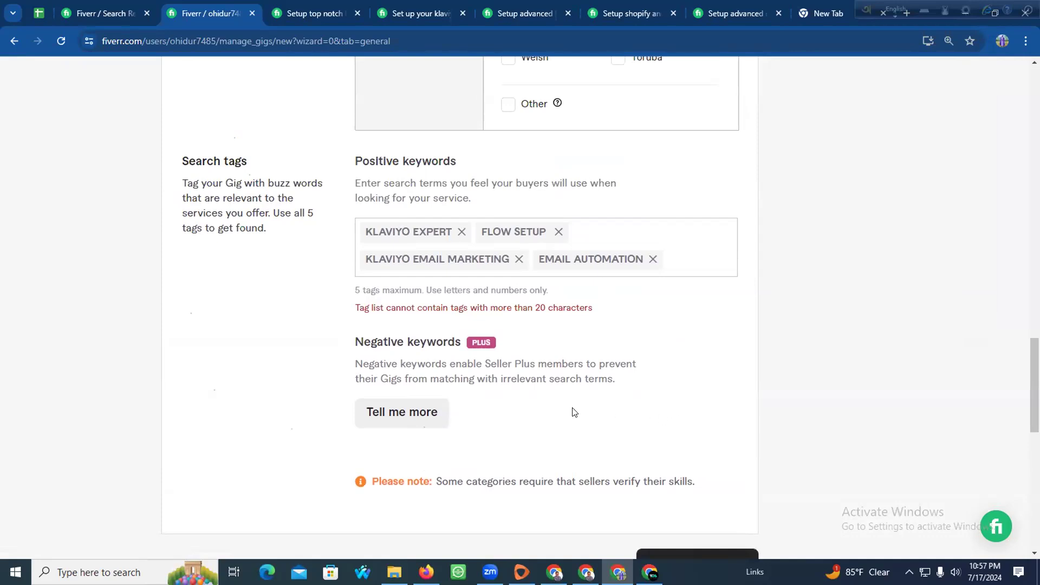
pyautogui.scroll(20, 514, 395)
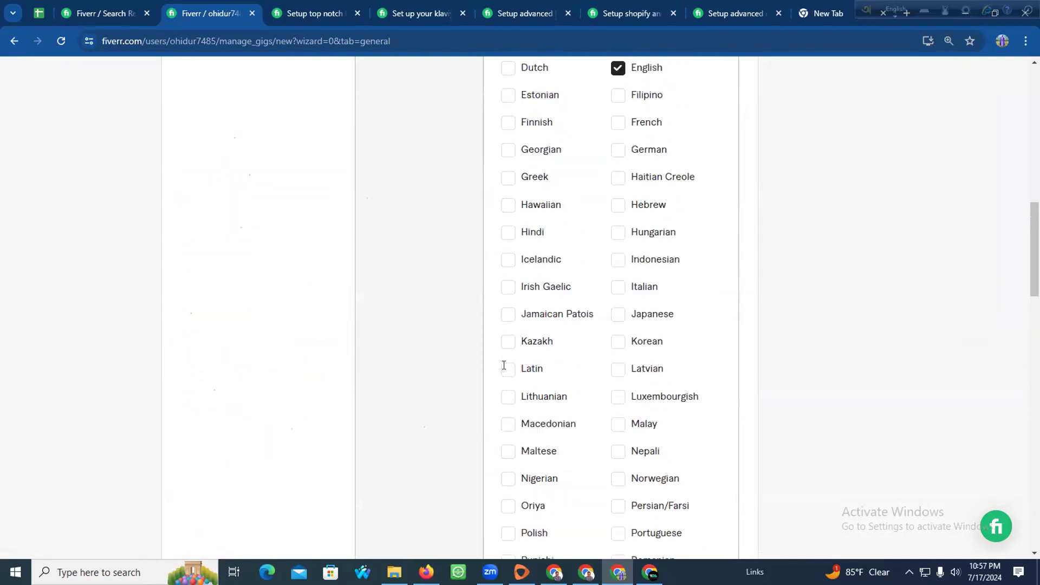
pyautogui.scroll(6, 504, 366)
pyautogui.scroll(-20, 504, 365)
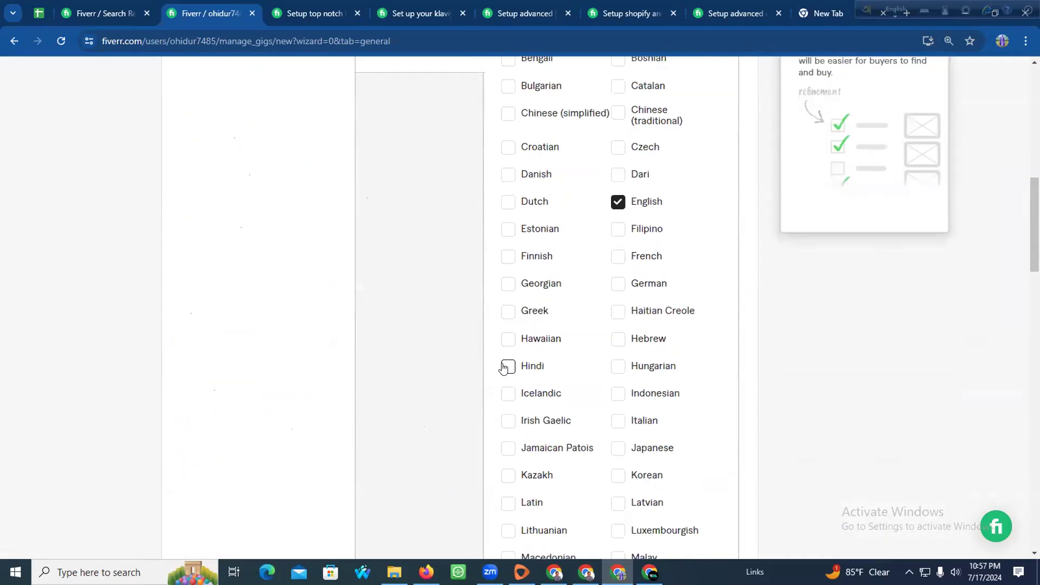
pyautogui.scroll(-5, 499, 366)
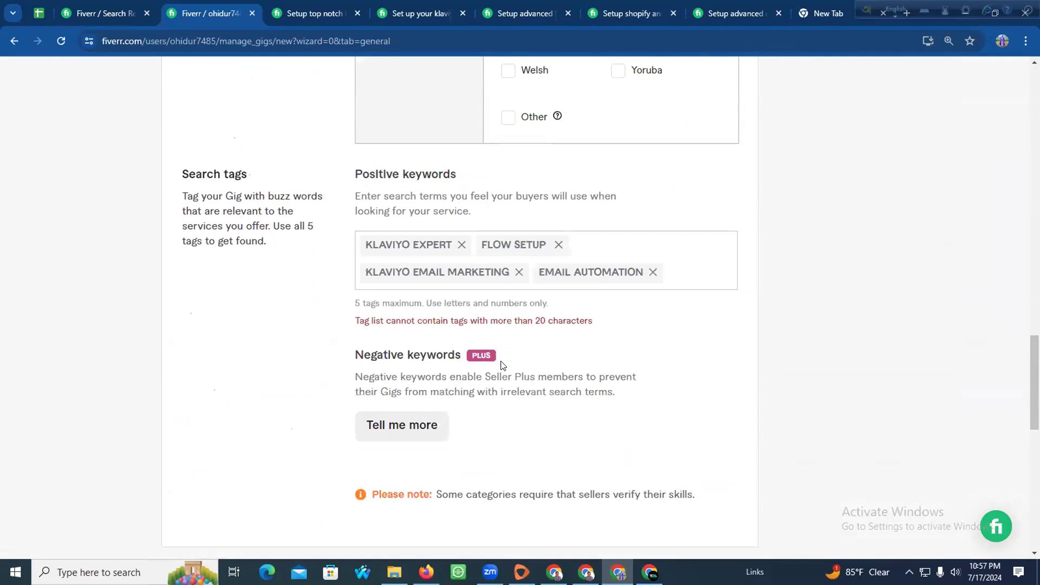
pyautogui.click(511, 272)
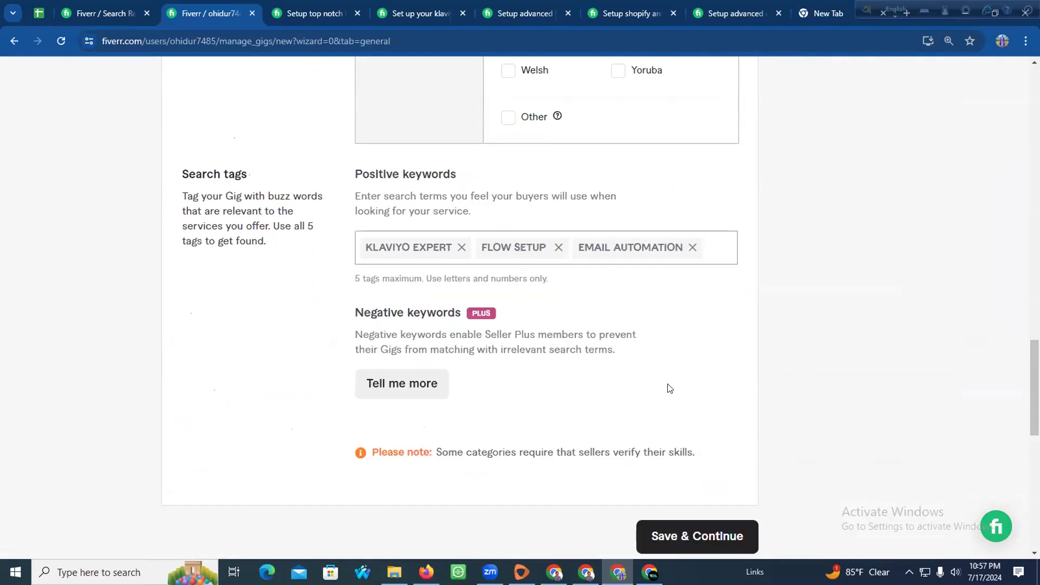
pyautogui.click(686, 524)
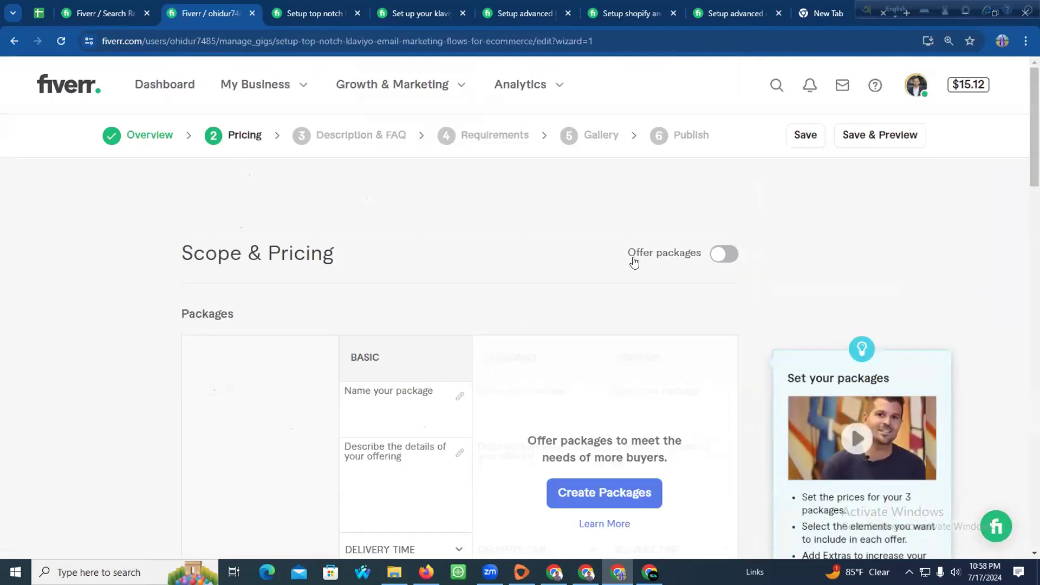
# Enable the offering of Basic, Standard and Premium packages in Scope & Pricing
pyautogui.click(722, 260)
pyautogui.scroll(-2, 487, 282)
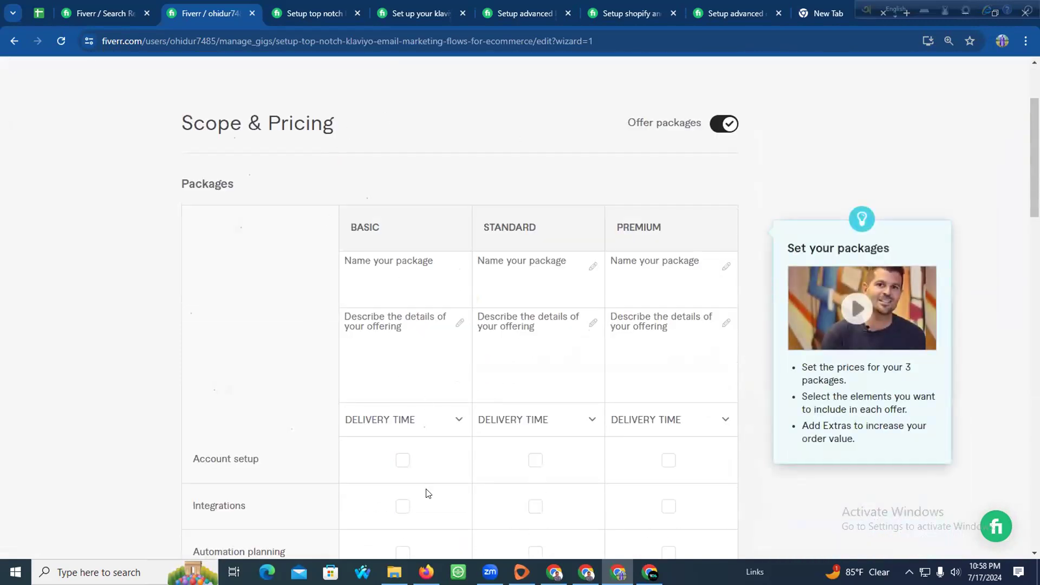
# Switch to the Google Docs note and copy the price and description lines of the Klaviyo Starter, Standard and Premium plans one by one
pyautogui.hotkey('alt', 'Tab')
pyautogui.scroll(20, 354, 346)
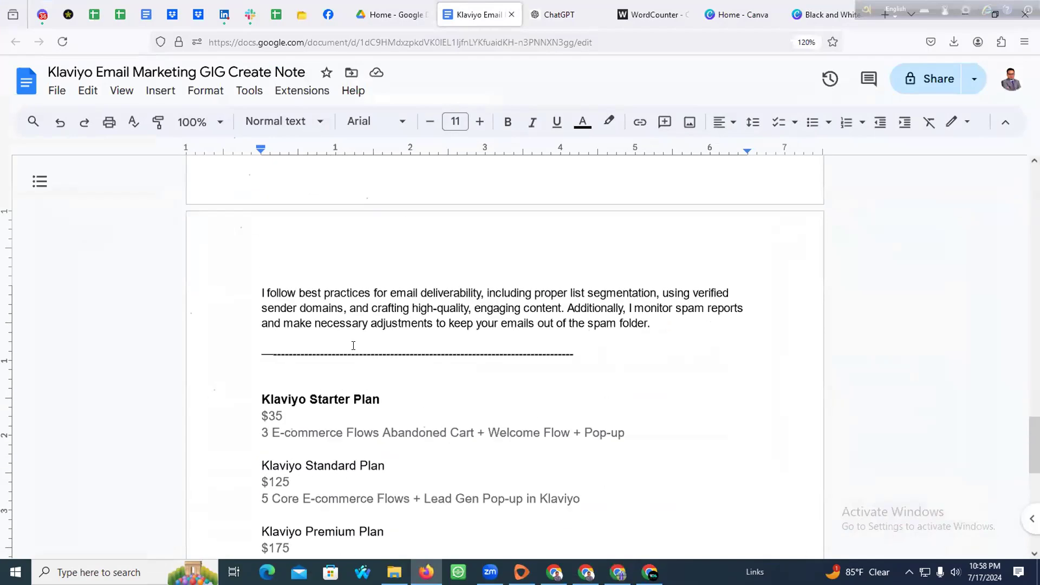
pyautogui.scroll(4, 353, 346)
pyautogui.scroll(-15, 353, 345)
pyautogui.scroll(-8, 353, 345)
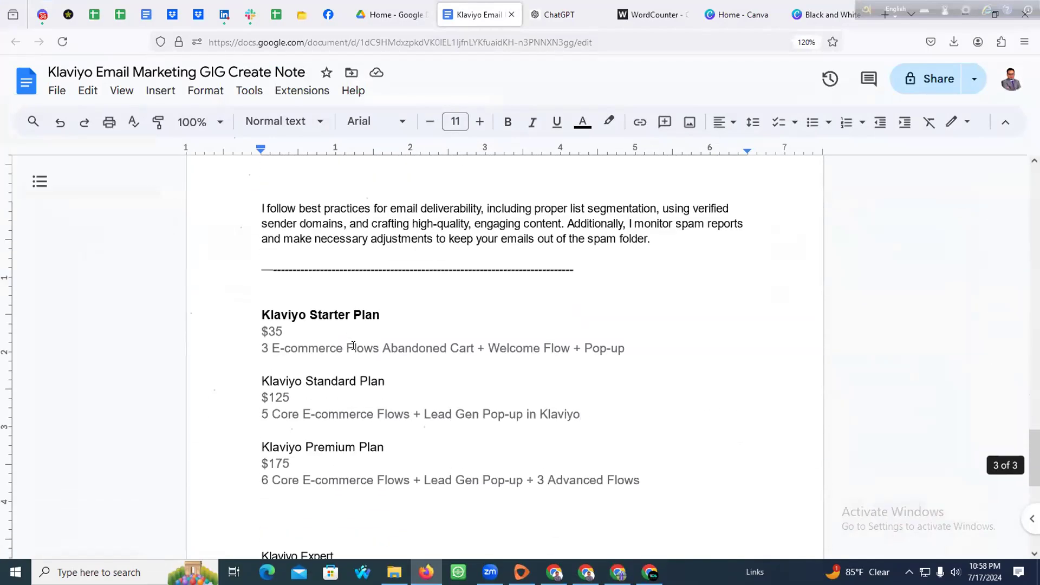
pyautogui.scroll(3, 350, 345)
pyautogui.moveTo(260, 255); pyautogui.dragTo(647, 266)
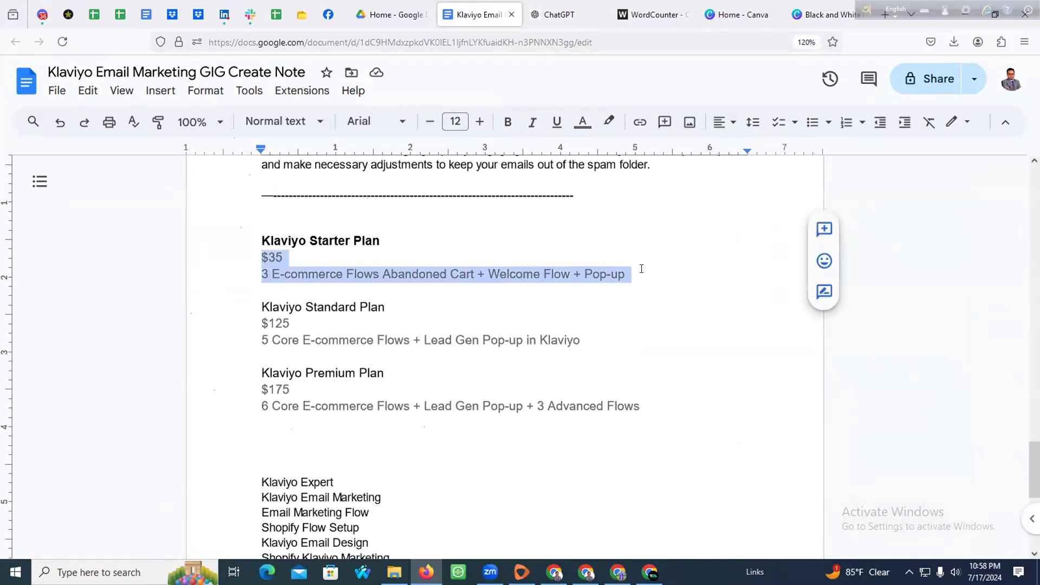
pyautogui.moveTo(255, 321); pyautogui.dragTo(612, 335)
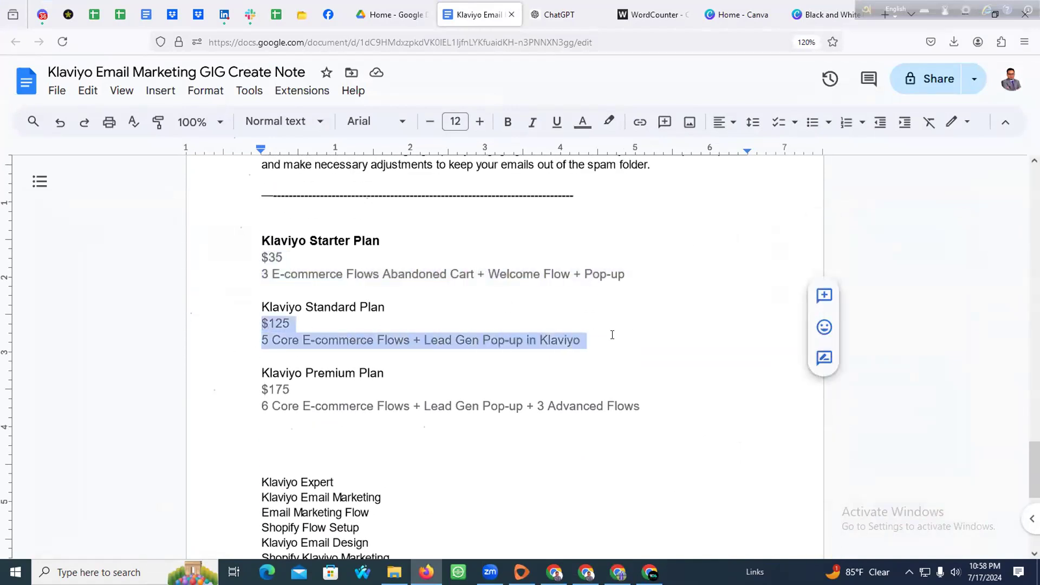
pyautogui.moveTo(260, 387); pyautogui.dragTo(683, 406)
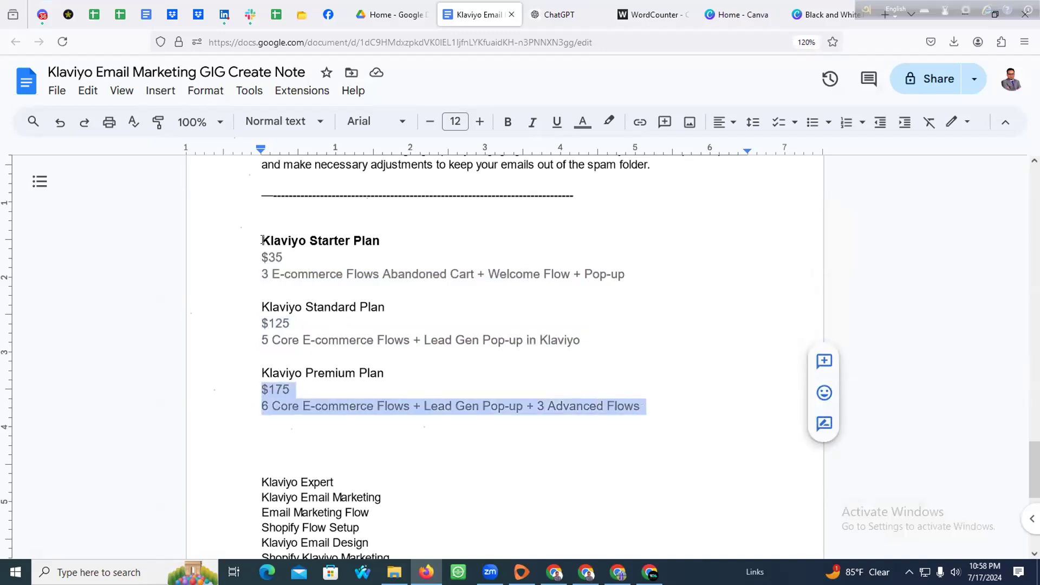
# Copy the plan names "Klaviyo Starter Plan", "Klaviyo Standard Plan" and "Klaviyo Premium Plan" individually from the note
pyautogui.click(446, 228)
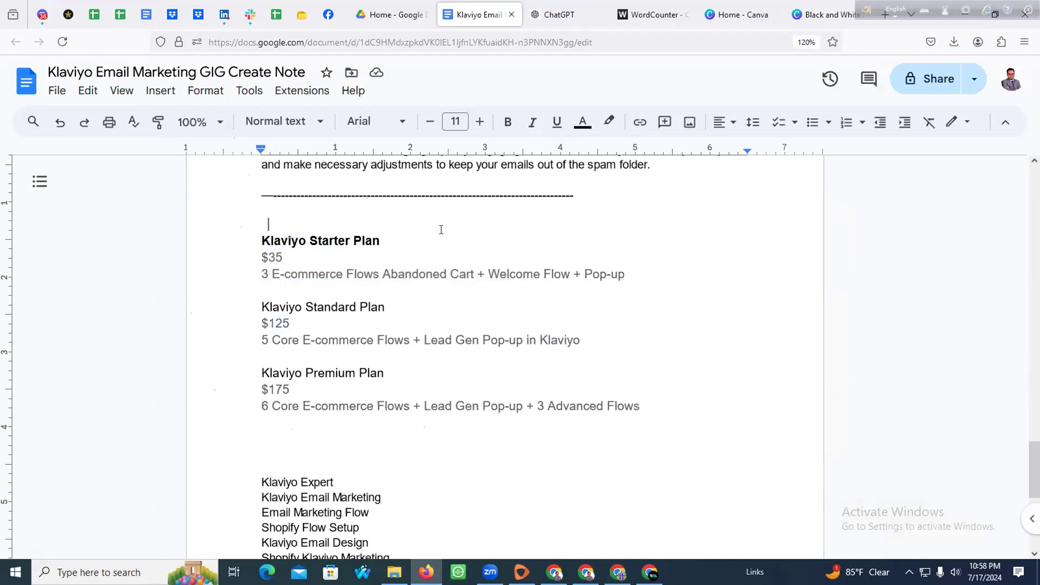
pyautogui.moveTo(383, 241); pyautogui.dragTo(236, 242)
pyautogui.moveTo(388, 303); pyautogui.dragTo(216, 306)
pyautogui.moveTo(421, 381); pyautogui.dragTo(208, 371)
pyautogui.press('super+c')
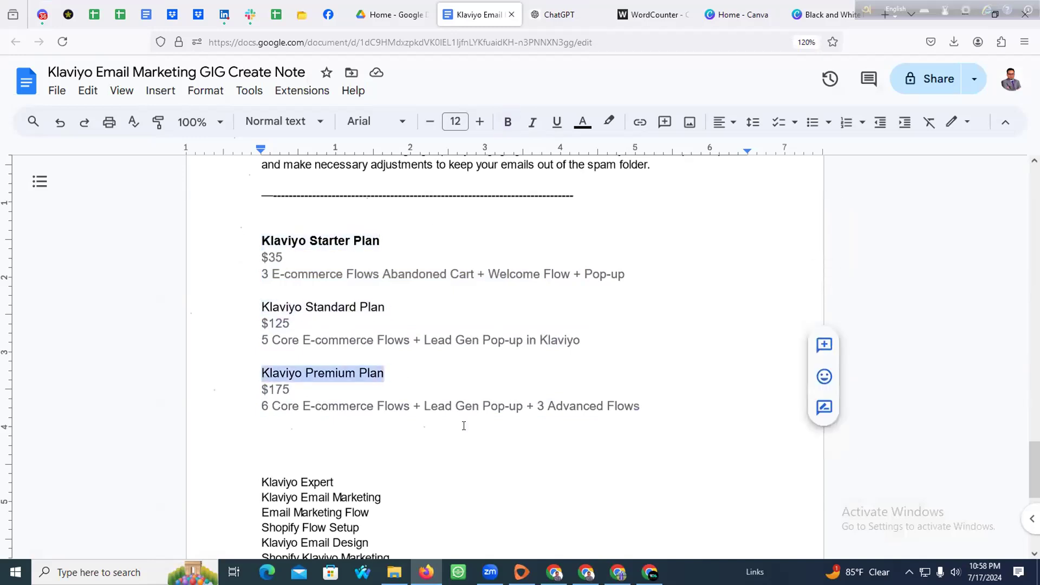
# Return to the Fiverr gig form and name the Basic, Standard and Premium packages "Klaviyo Starter Plan", "Klaviyo Standard Plan" and "Klaviyo Premium Plan"
pyautogui.click(618, 572)
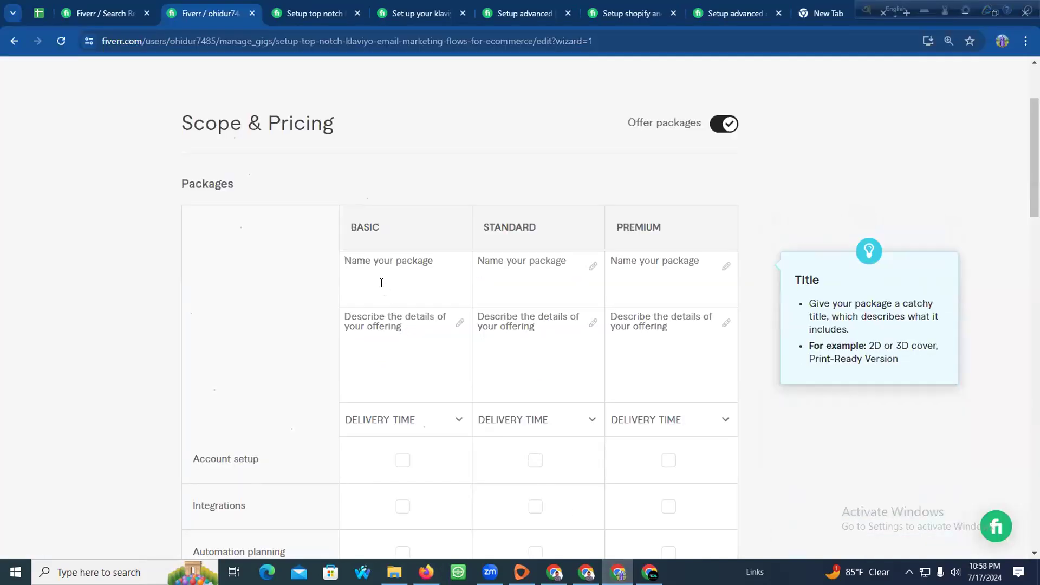
pyautogui.press('super+v')
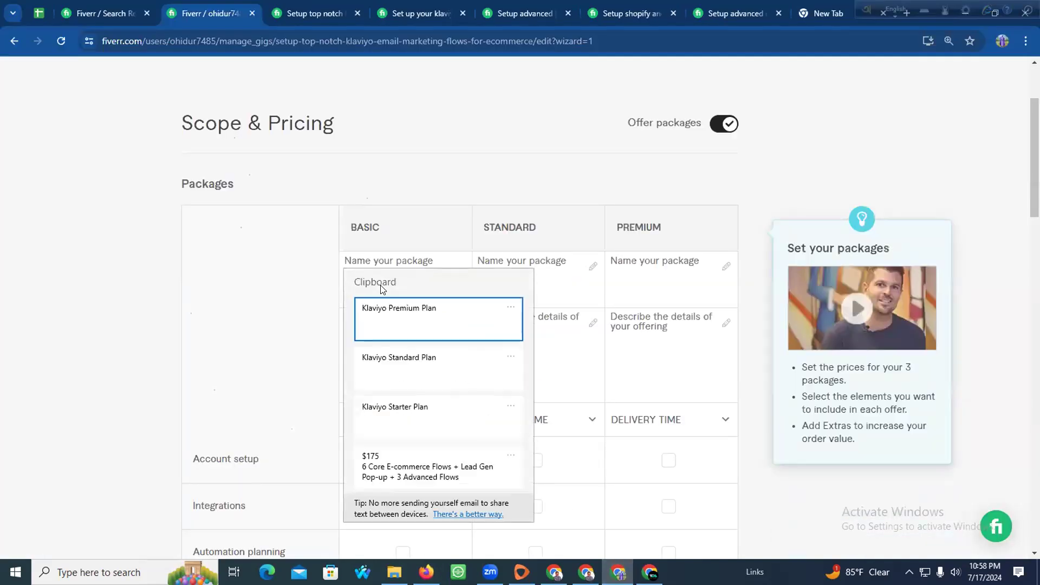
pyautogui.click(420, 409)
pyautogui.press('super+v')
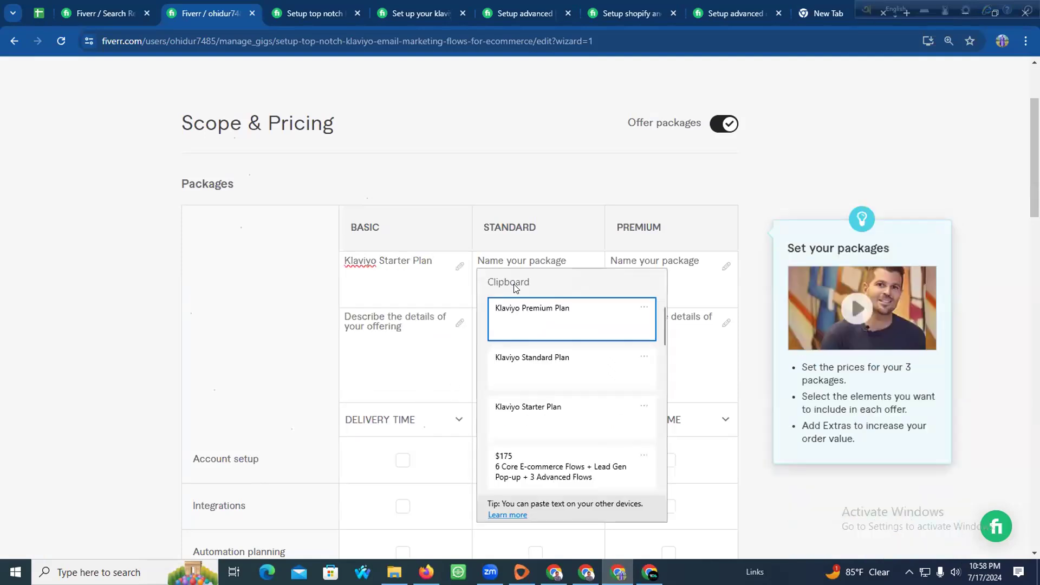
pyautogui.click(530, 363)
pyautogui.click(640, 266)
pyautogui.press('super+v')
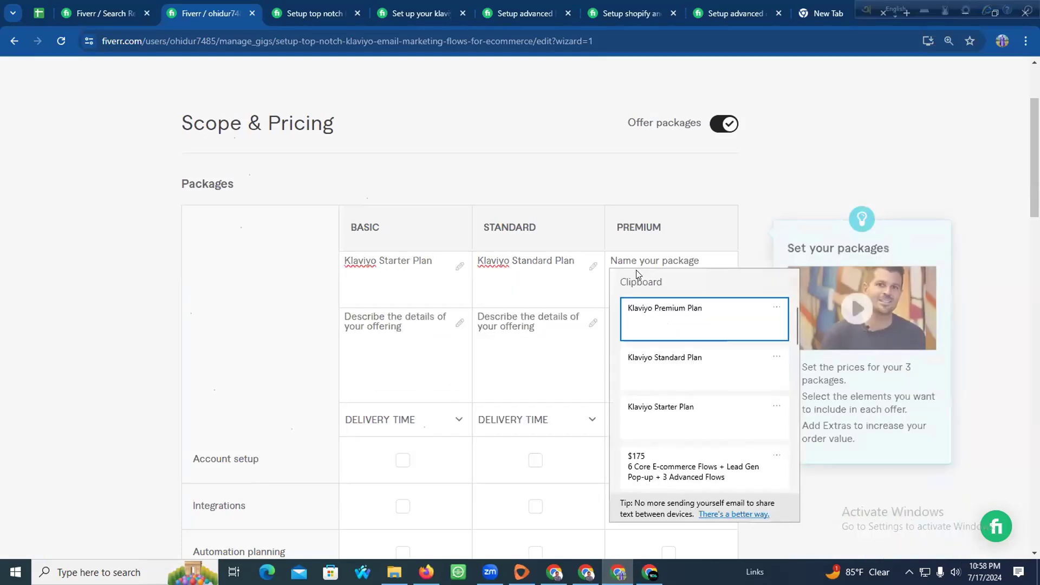
pyautogui.click(650, 327)
# Fill the Basic package description with the copied "$35 3 E-commerce Flows Abandoned Cart + Welcome Flow + Pop-up" text from the clipboard history
pyautogui.click(395, 340)
pyautogui.press('super+v')
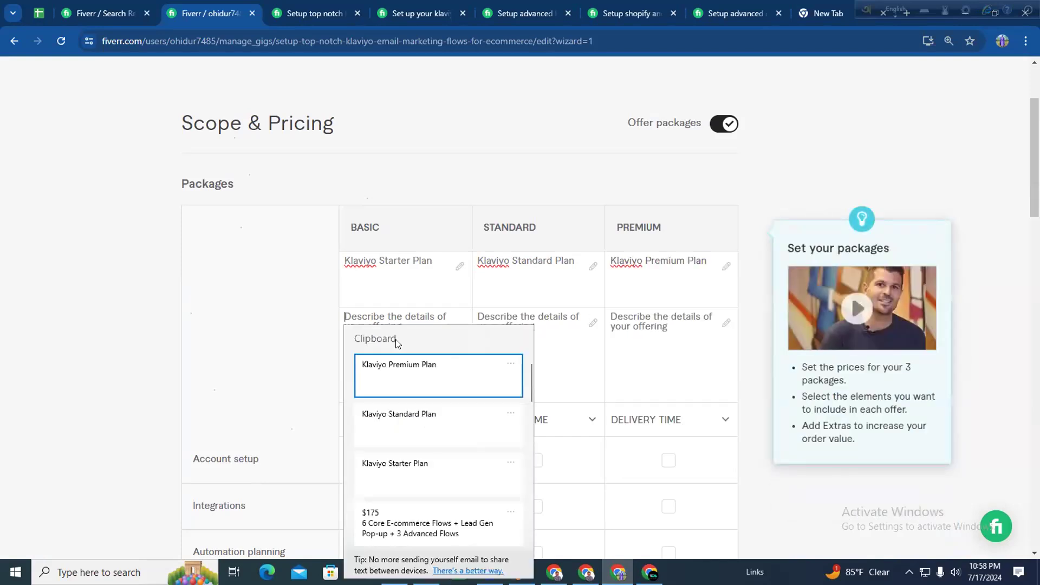
pyautogui.scroll(-2, 406, 419)
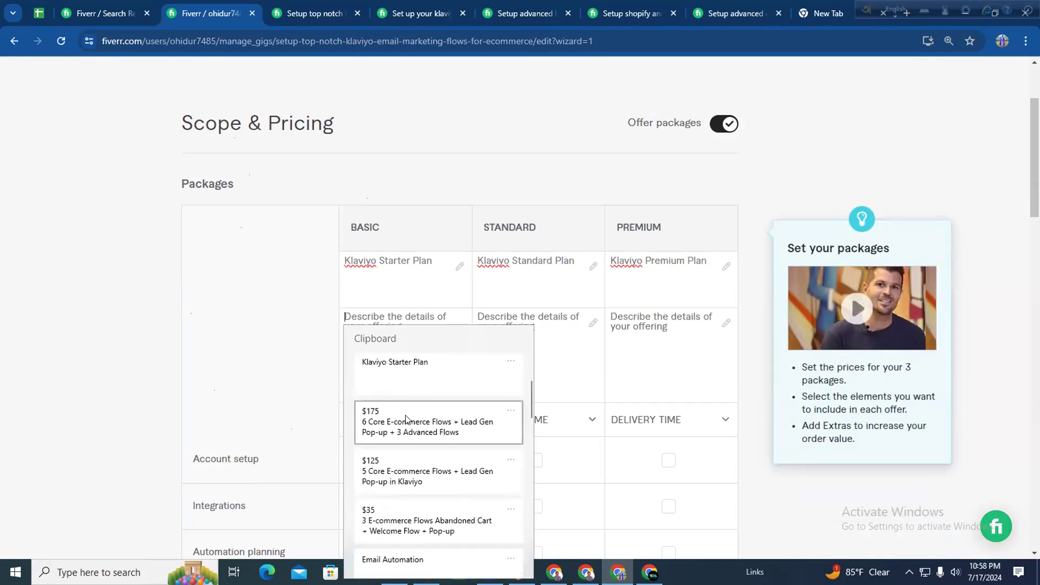
pyautogui.scroll(-2, 408, 424)
pyautogui.click(398, 449)
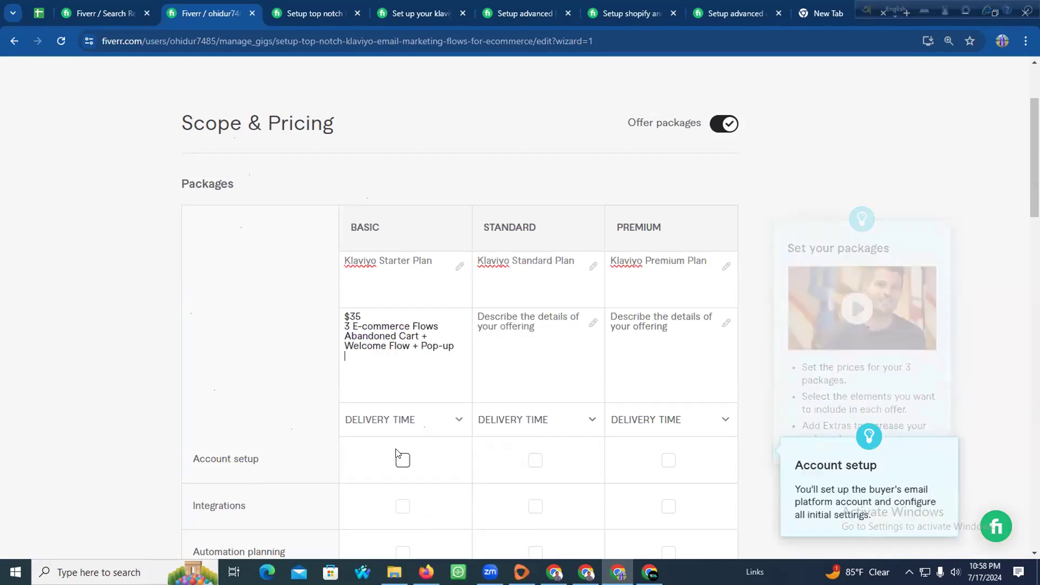
# Fill the Standard description with the copied $125 "5 Core E-commerce Flows" text and the Premium description with the $175 "6 Core E-commerce Flows" text
pyautogui.click(497, 333)
pyautogui.press('super+v')
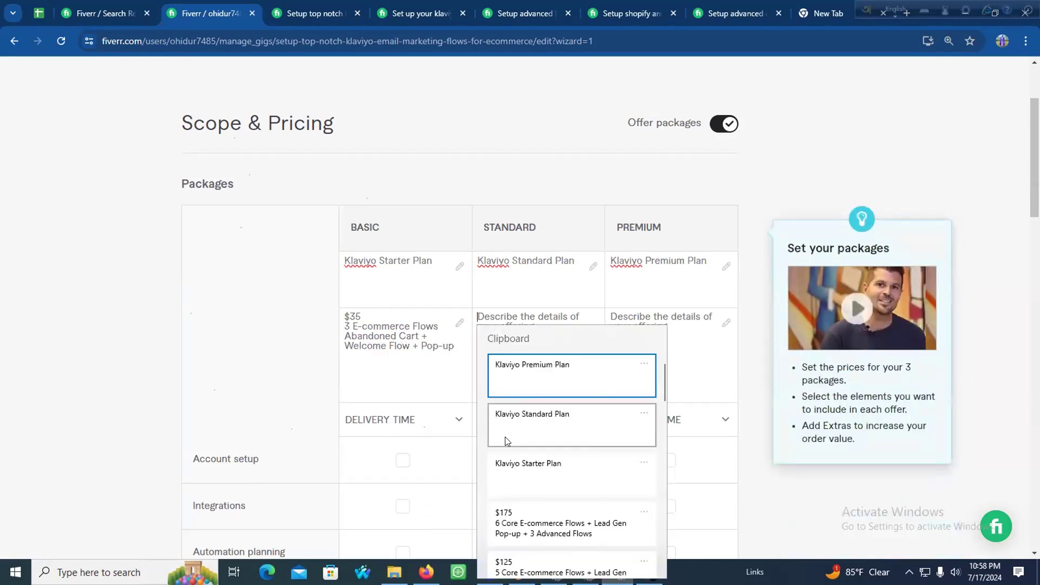
pyautogui.scroll(-2, 505, 437)
pyautogui.click(521, 508)
pyautogui.click(641, 326)
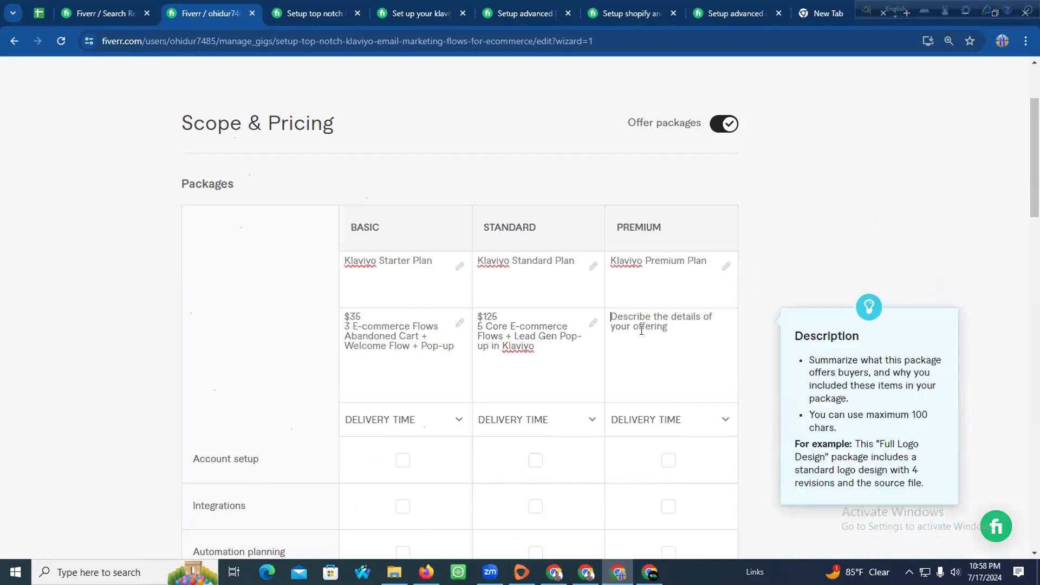
pyautogui.press('super+v')
pyautogui.click(656, 520)
# Remove the price amounts $35, $125 and $175 from the Basic, Standard and Premium package descriptions
pyautogui.moveTo(362, 317); pyautogui.dragTo(311, 317)
pyautogui.hotkey('ctrl', 'x')
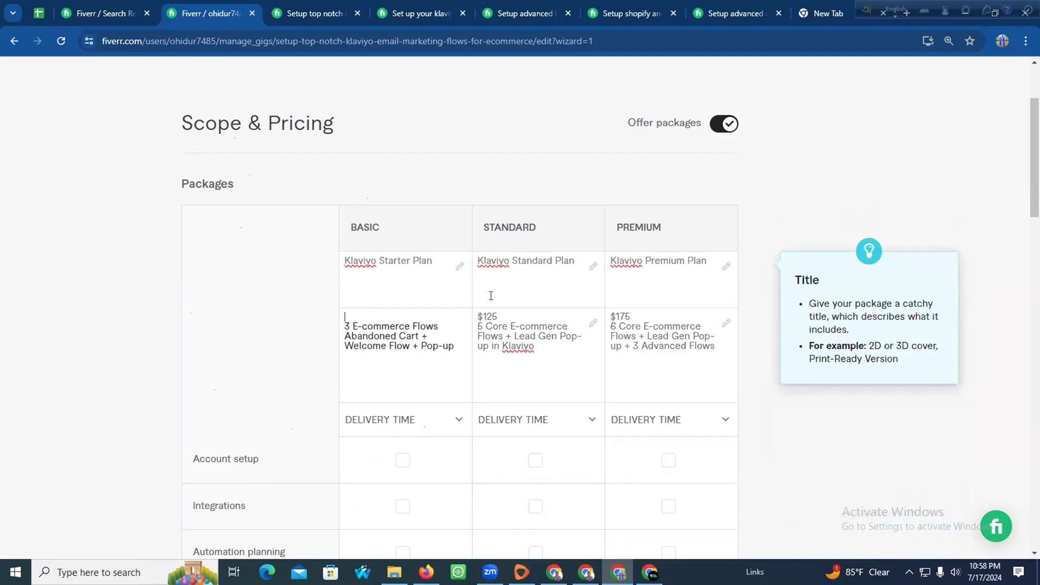
pyautogui.moveTo(501, 316); pyautogui.dragTo(475, 317)
pyautogui.hotkey('ctrl', 'x')
pyautogui.moveTo(632, 317); pyautogui.dragTo(543, 312)
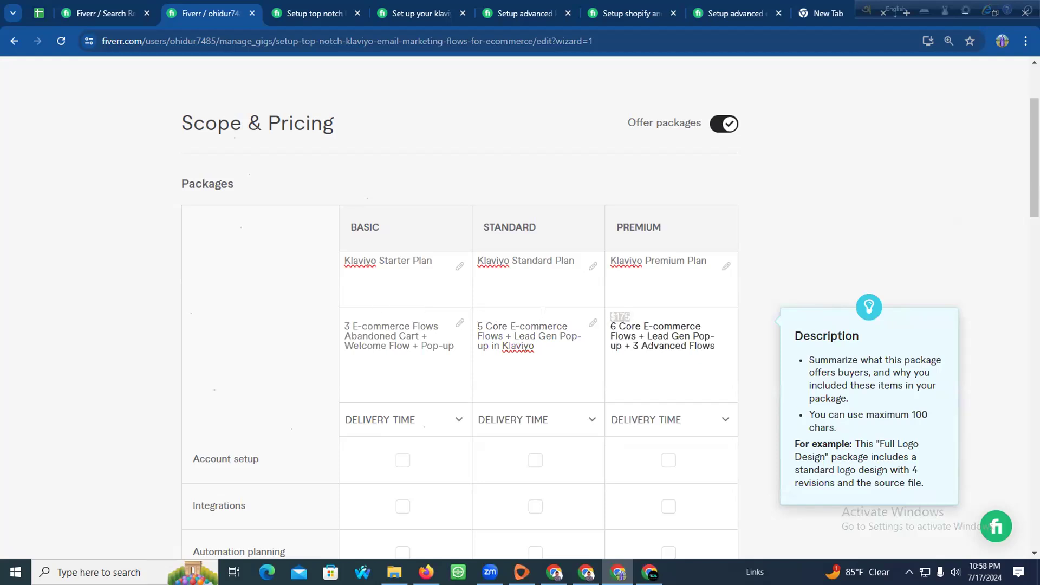
pyautogui.hotkey('ctrl', 'x')
pyautogui.scroll(-2, 401, 352)
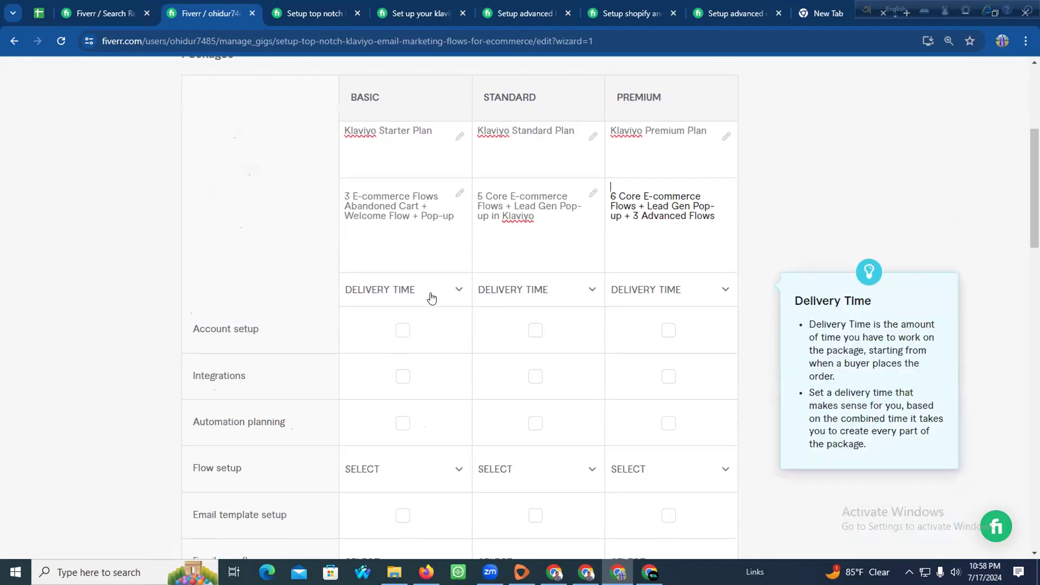
# Set the package delivery times to 2 days for Basic, 2 days for Standard and 3 days for Premium
pyautogui.click(430, 299)
pyautogui.click(395, 367)
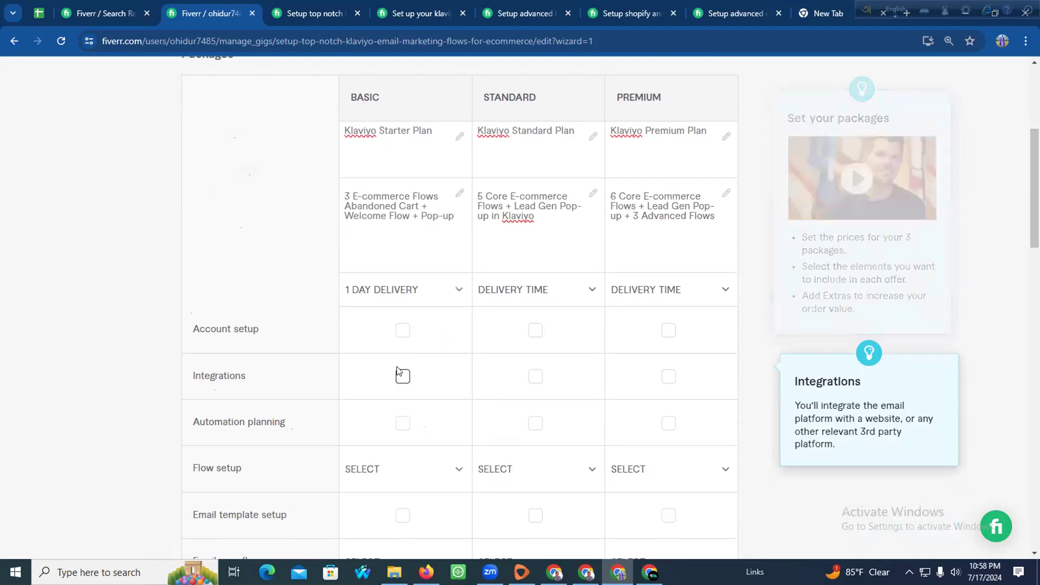
pyautogui.click(426, 299)
pyautogui.click(411, 400)
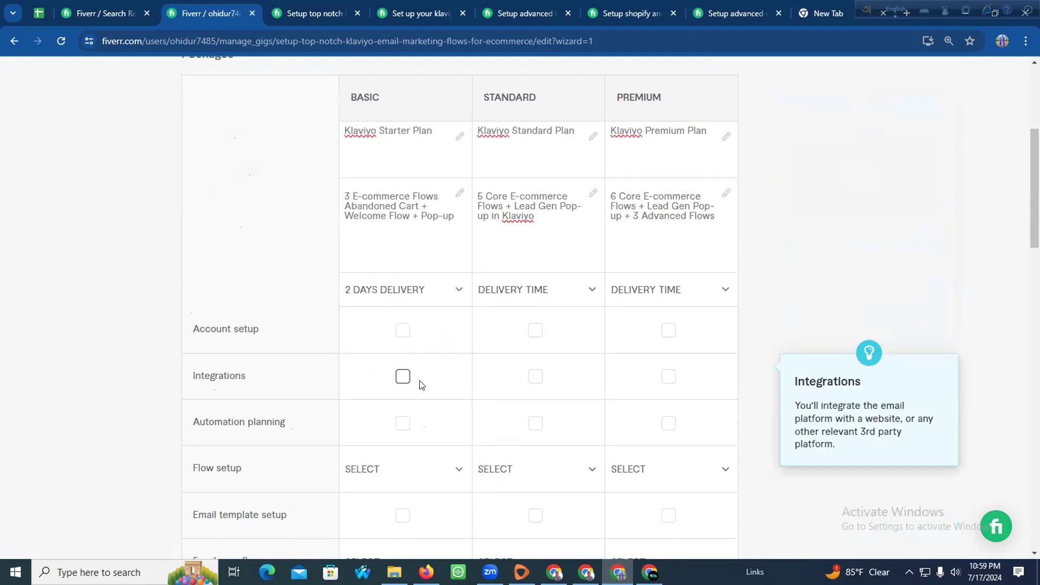
pyautogui.click(527, 295)
pyautogui.click(515, 439)
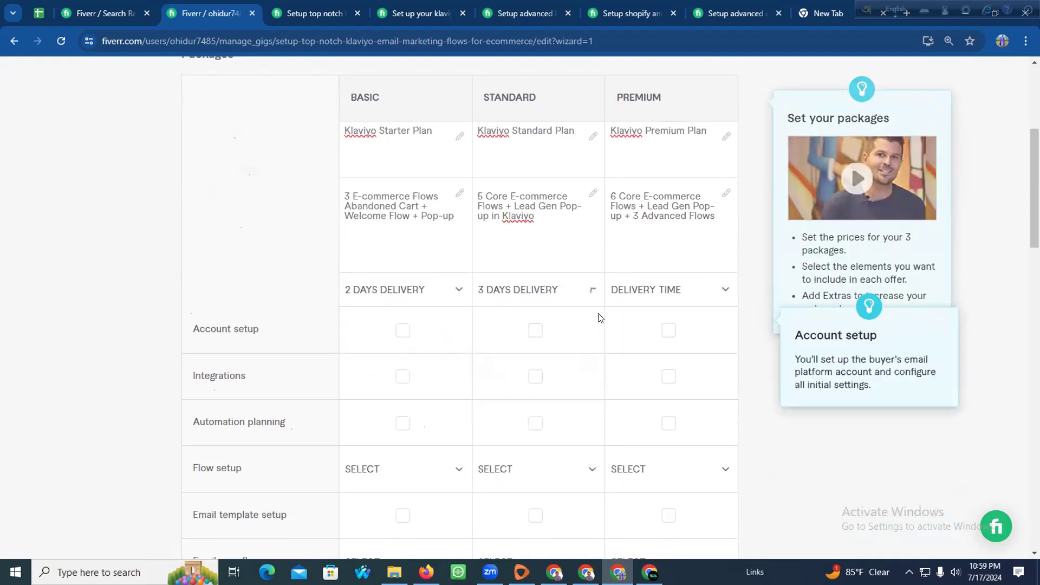
pyautogui.click(617, 290)
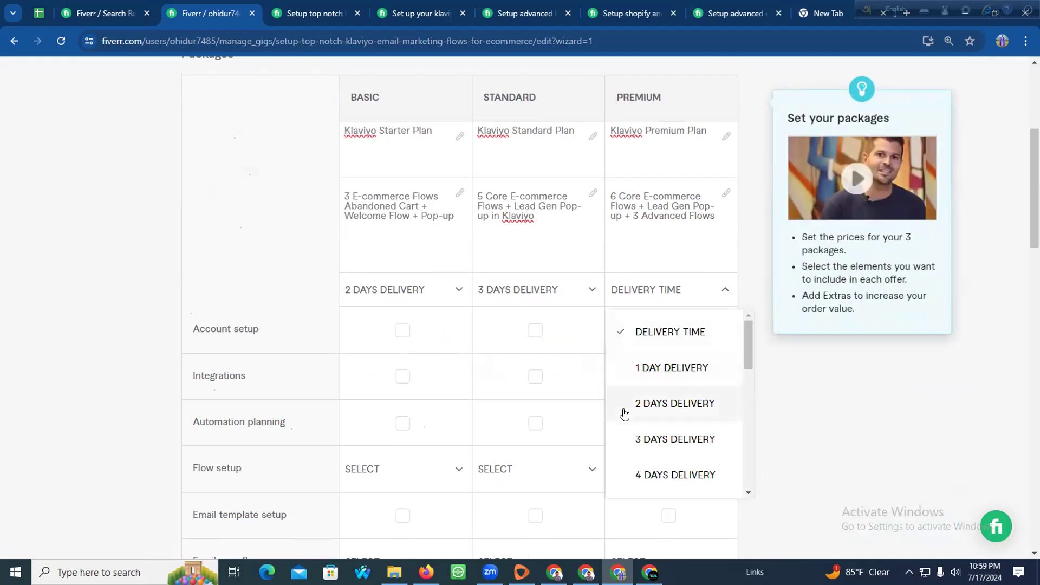
pyautogui.click(569, 293)
pyautogui.click(500, 403)
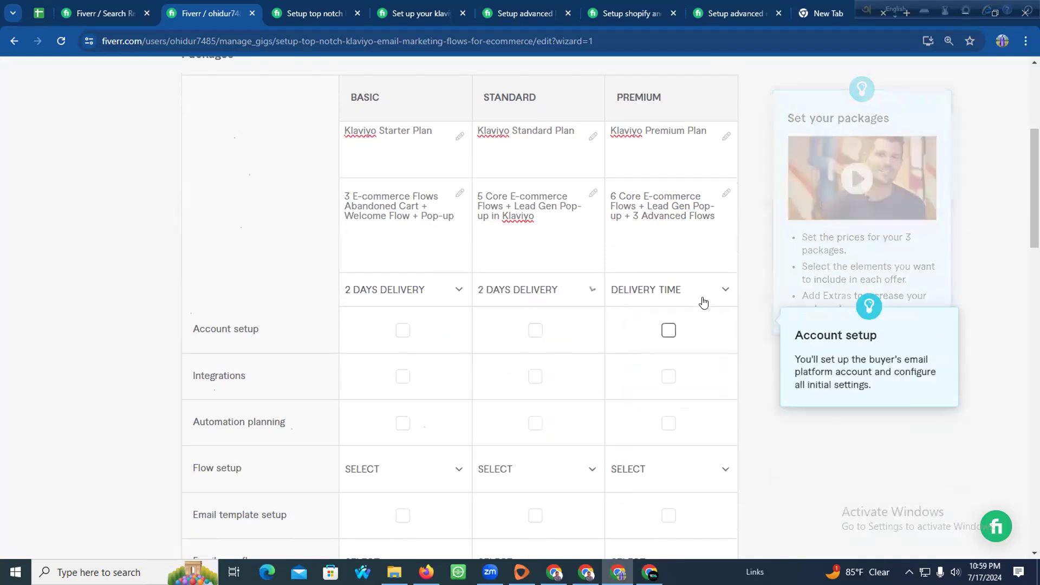
pyautogui.click(703, 299)
pyautogui.click(656, 439)
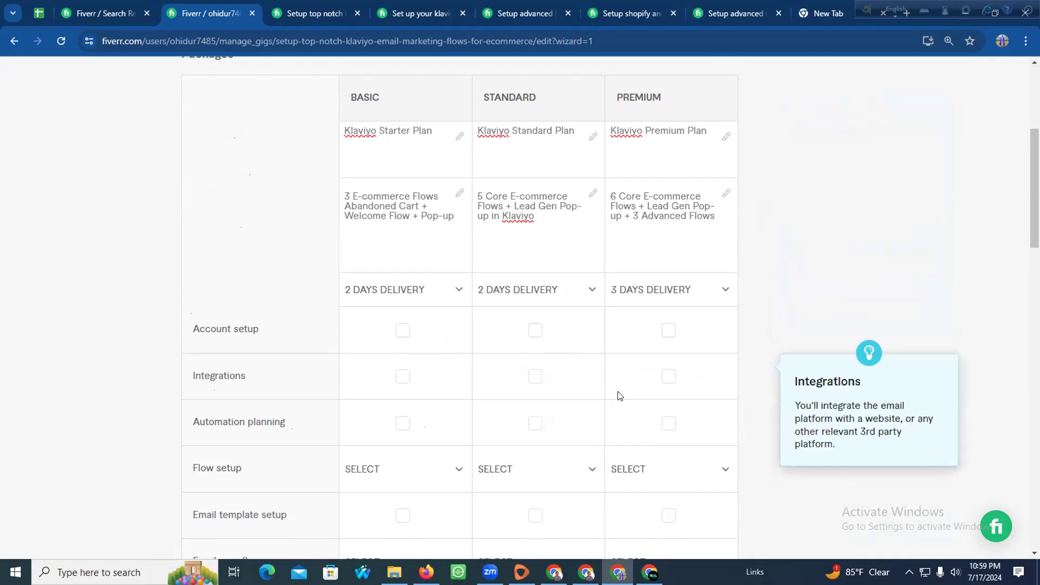
# Include account setup, integrations and automation planning in the Standard and Premium packages
pyautogui.scroll(-4, 487, 393)
pyautogui.scroll(3, 351, 341)
pyautogui.scroll(3, 359, 332)
pyautogui.scroll(-4, 361, 333)
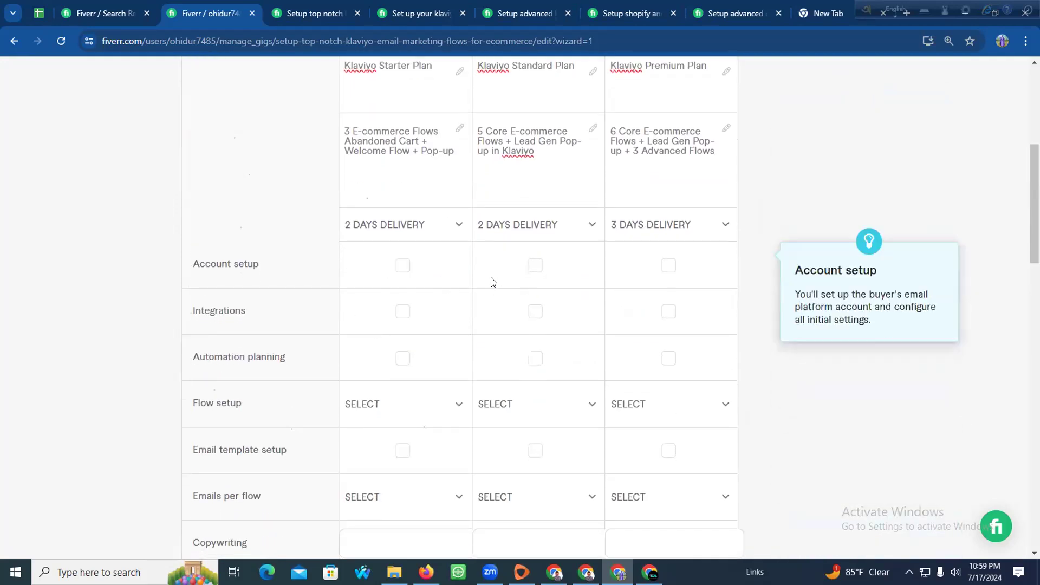
pyautogui.click(535, 265)
pyautogui.click(668, 265)
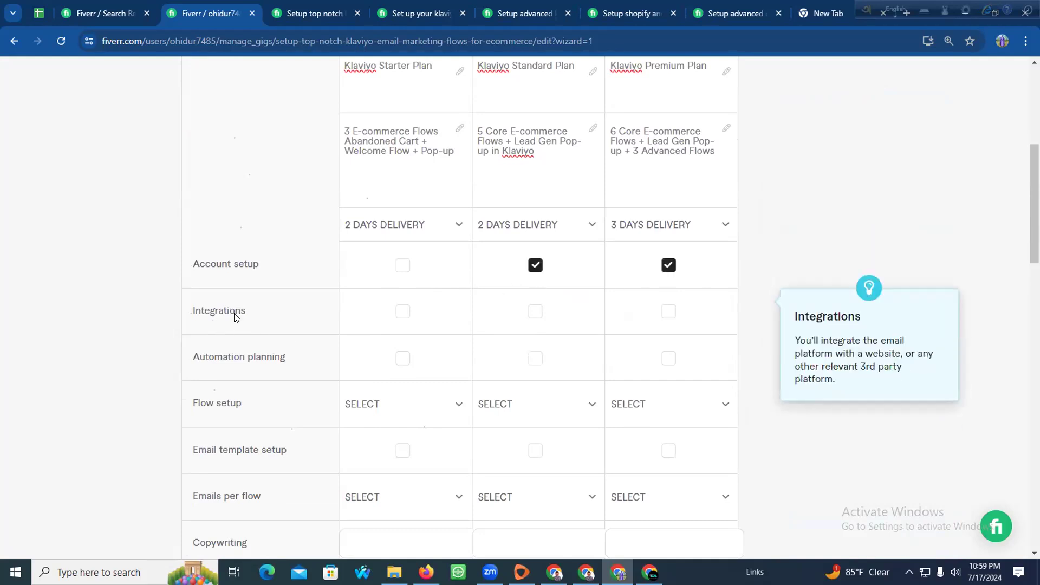
pyautogui.click(536, 312)
pyautogui.click(660, 312)
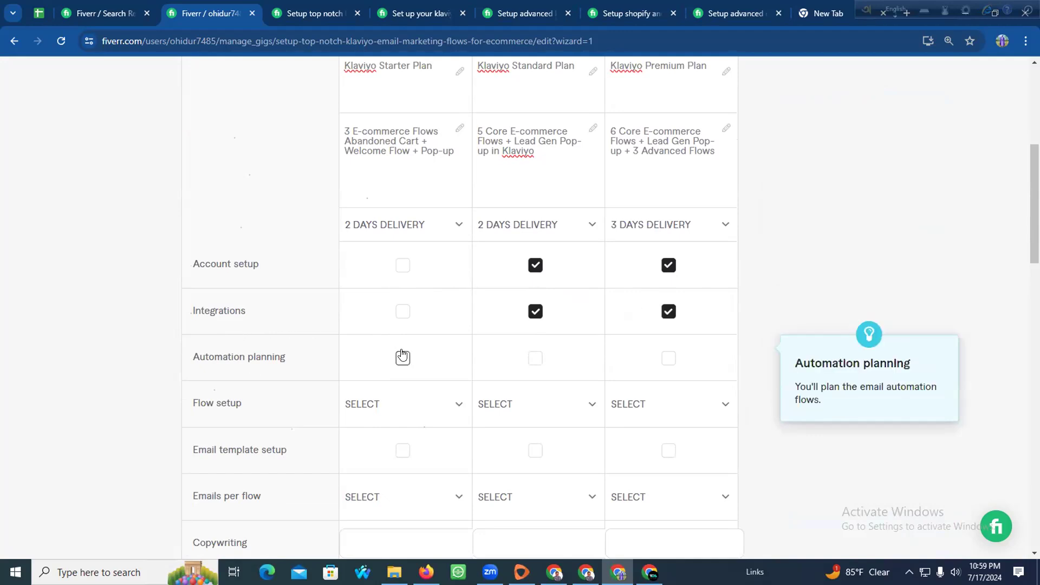
pyautogui.click(535, 359)
pyautogui.click(664, 359)
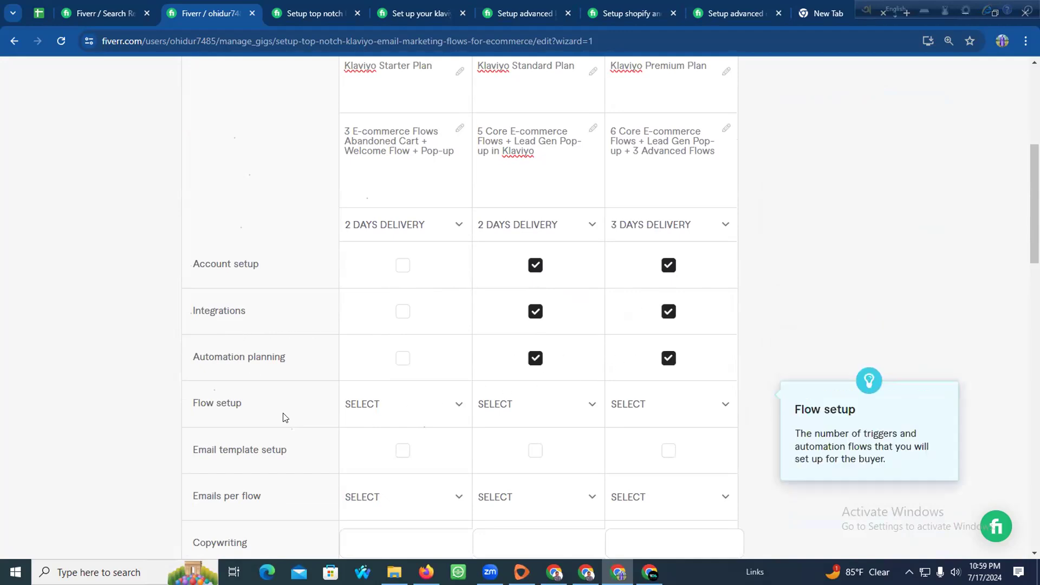
# Set the flow setup count to 3 for Basic, 5 for Standard and 6 for Premium
pyautogui.scroll(-2, 336, 368)
pyautogui.click(433, 282)
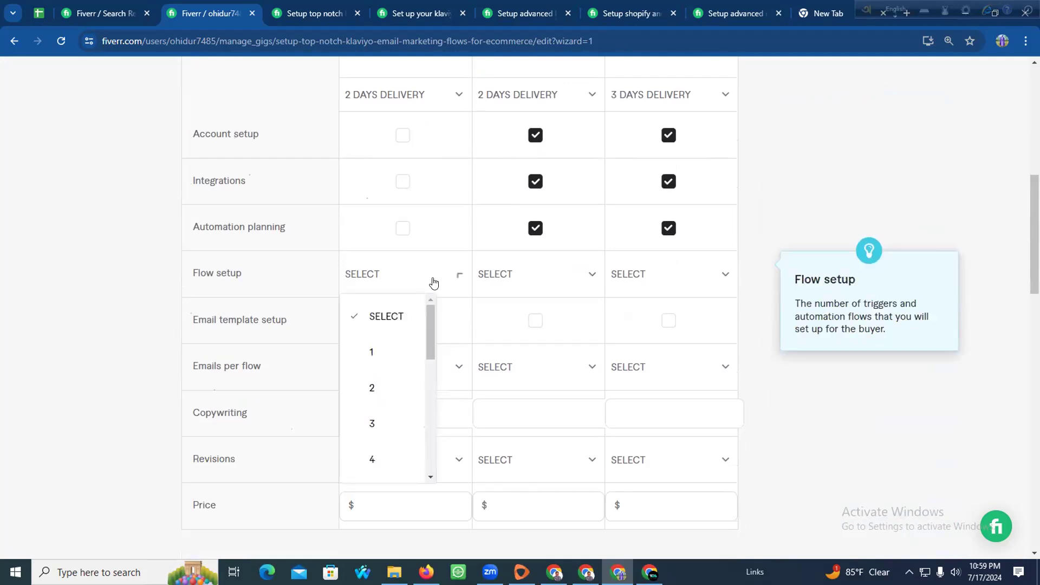
pyautogui.scroll(2, 383, 384)
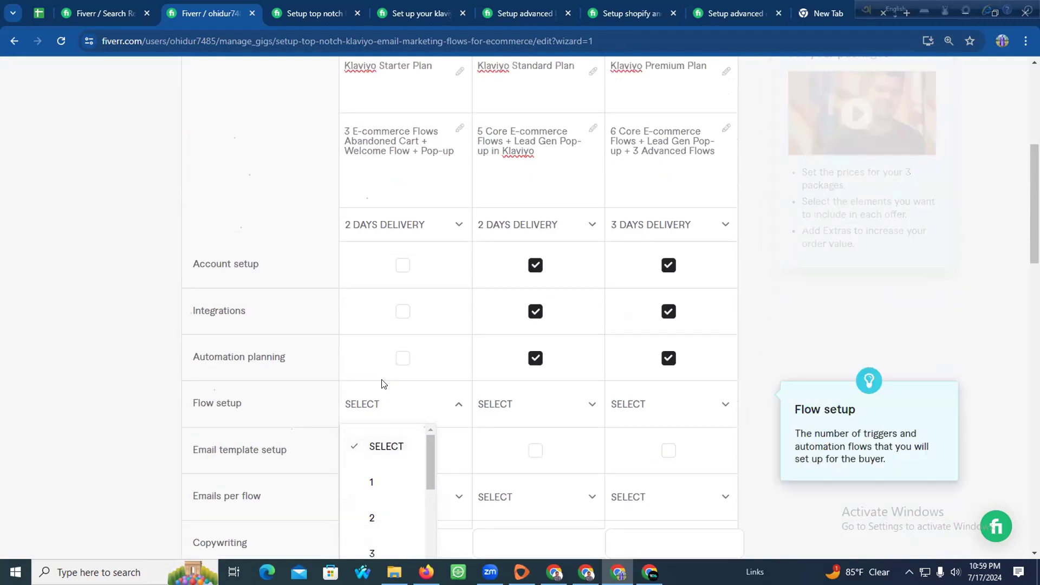
pyautogui.scroll(-1, 382, 385)
pyautogui.click(378, 488)
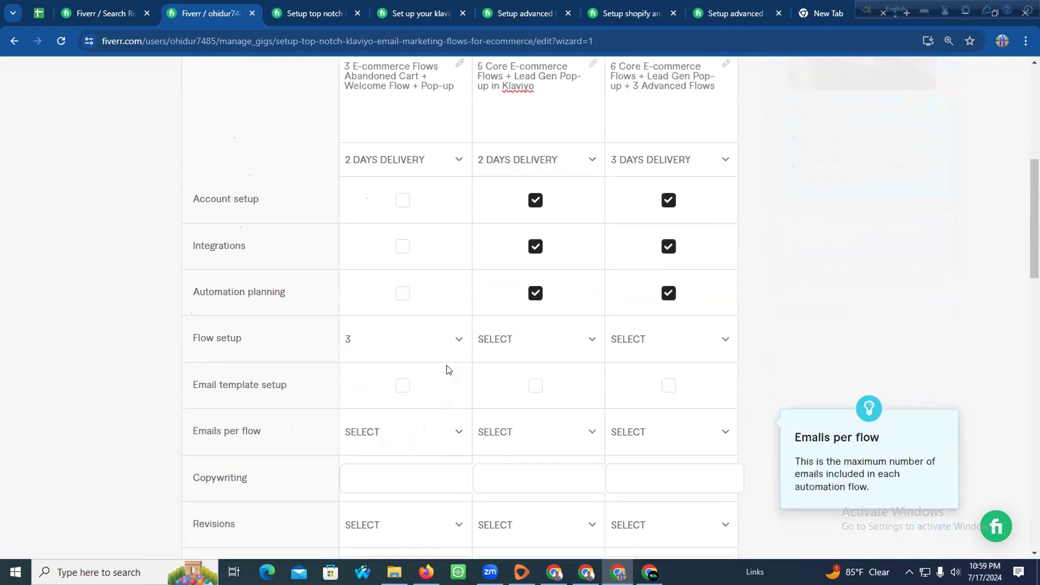
pyautogui.scroll(1, 448, 367)
pyautogui.click(541, 410)
pyautogui.scroll(-1, 523, 353)
pyautogui.click(517, 336)
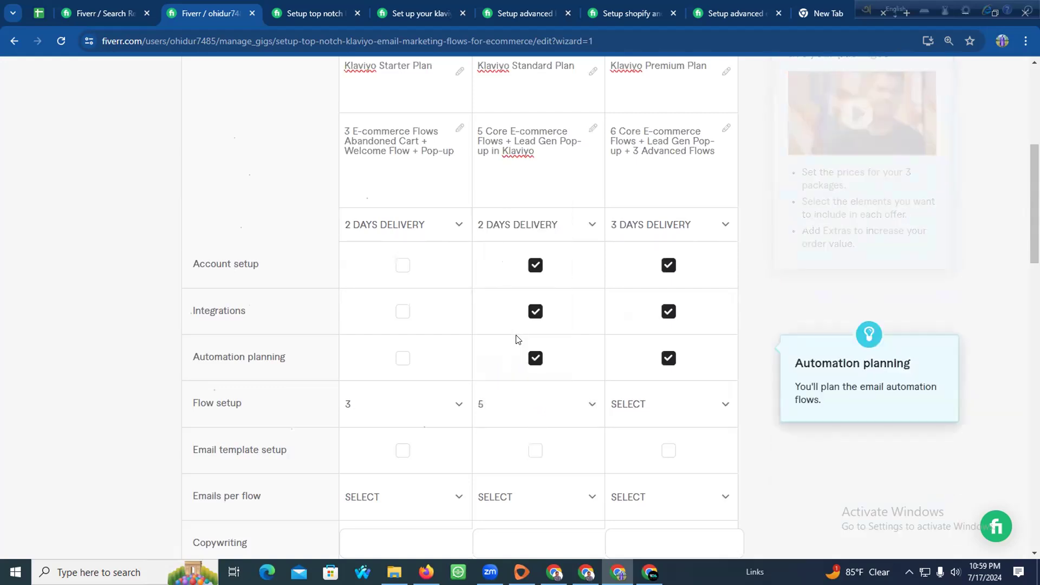
pyautogui.click(635, 404)
pyautogui.scroll(-1, 630, 359)
pyautogui.click(645, 367)
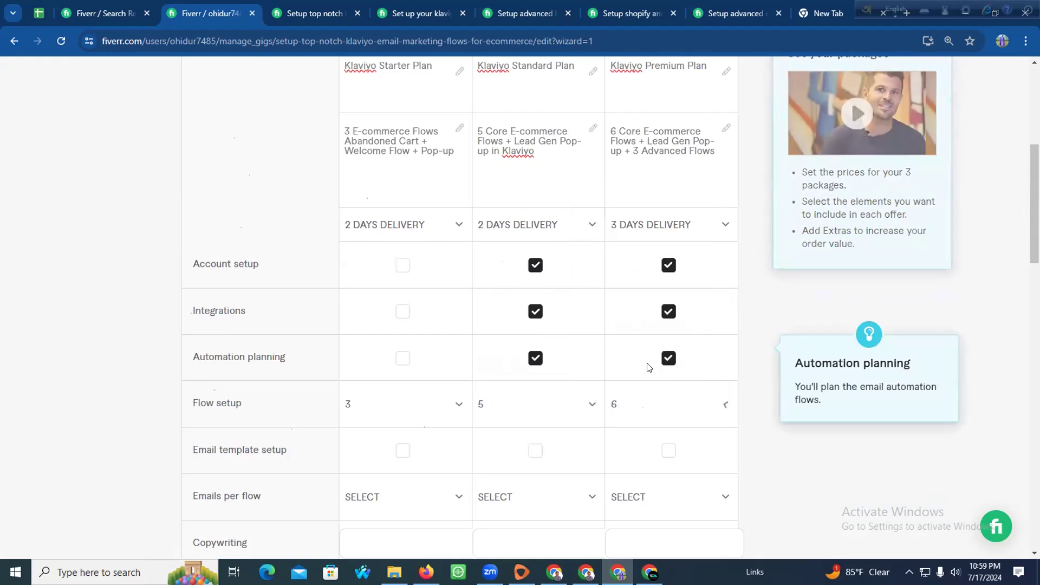
# Include email template setup in the Basic, Standard and Premium packages
pyautogui.scroll(-3, 423, 390)
pyautogui.click(402, 255)
pyautogui.click(535, 255)
pyautogui.click(667, 256)
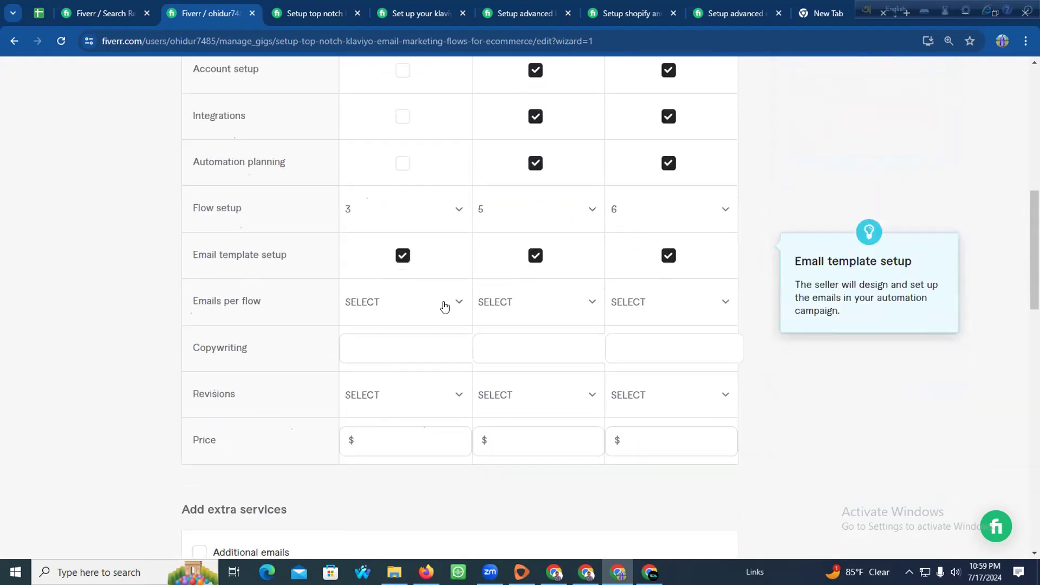
# Price the packages at $35 for Basic, $125 for Standard and $175 for Premium
pyautogui.scroll(-2, 443, 304)
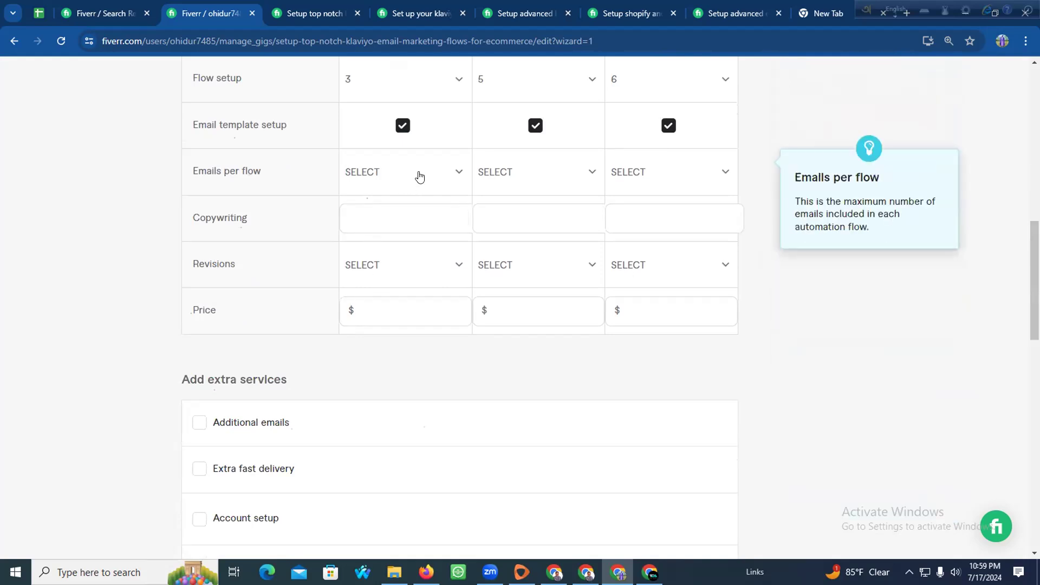
pyautogui.click(457, 167)
pyautogui.click(457, 168)
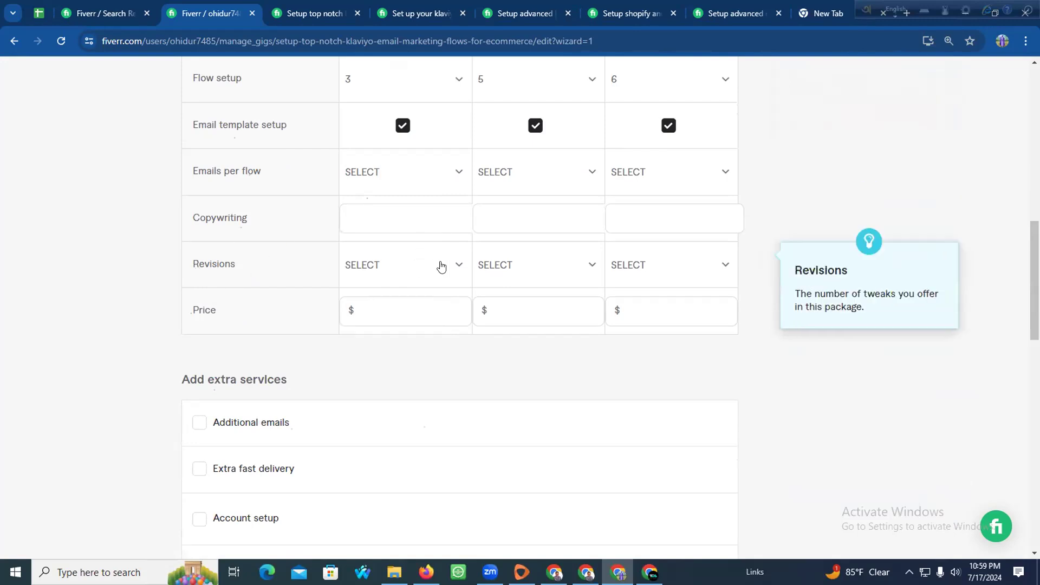
pyautogui.click(389, 307)
pyautogui.write('35')
pyautogui.click(509, 301)
pyautogui.write('125')
pyautogui.click(613, 306)
pyautogui.write('175')
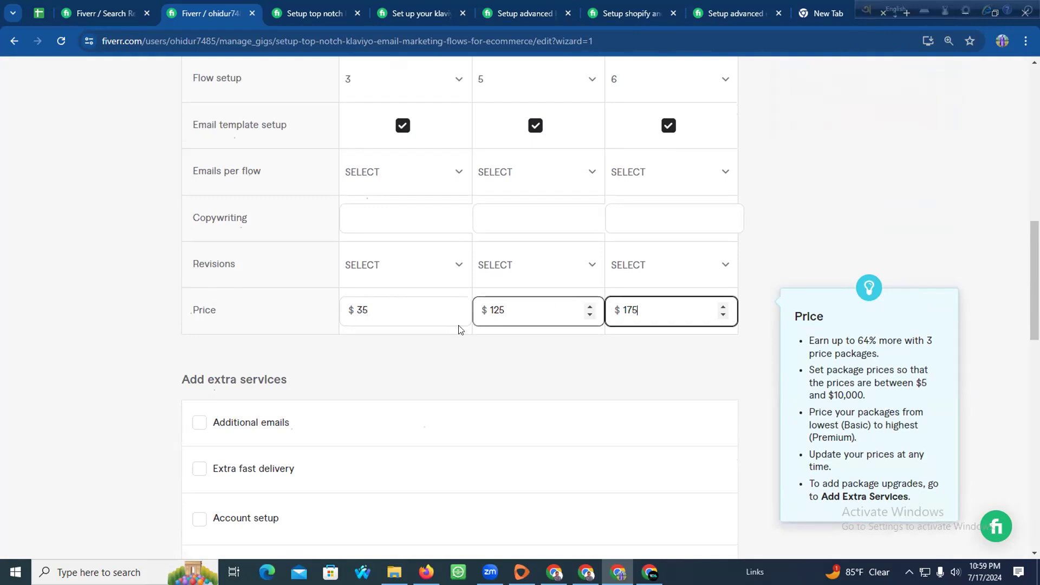
# Enable the extra fast delivery service and offer Basic in 1 day for an extra $20
pyautogui.scroll(-2, 103, 363)
pyautogui.scroll(-2, 107, 363)
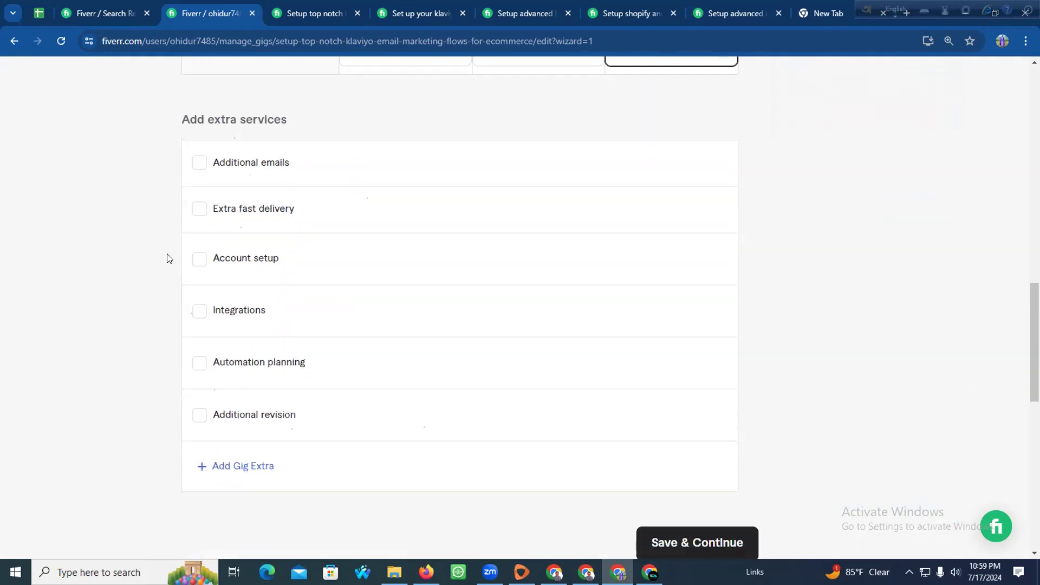
pyautogui.moveTo(192, 216)
pyautogui.click(199, 210)
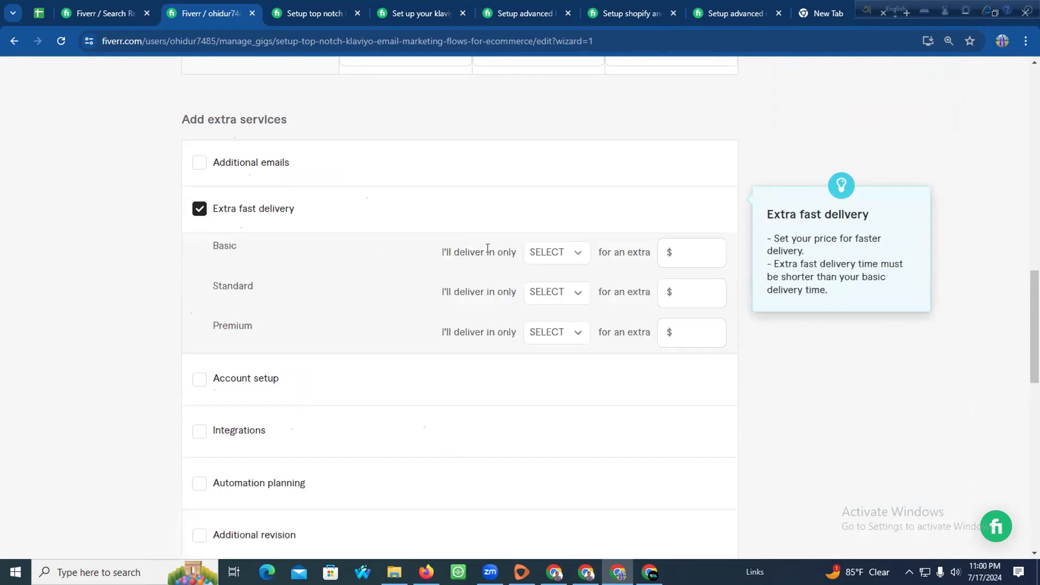
pyautogui.click(550, 253)
pyautogui.click(548, 327)
pyautogui.click(671, 250)
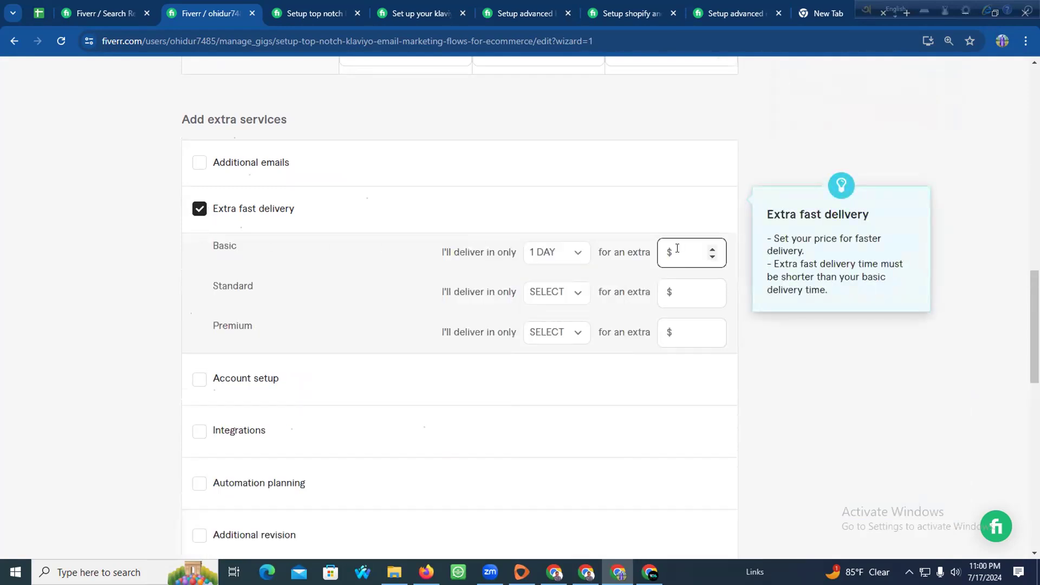
pyautogui.write('20')
# Offer 1-day extra fast delivery for an extra $30 on Standard and $50 on Premium
pyautogui.click(550, 292)
pyautogui.click(563, 367)
pyautogui.click(682, 294)
pyautogui.write('30')
pyautogui.click(552, 332)
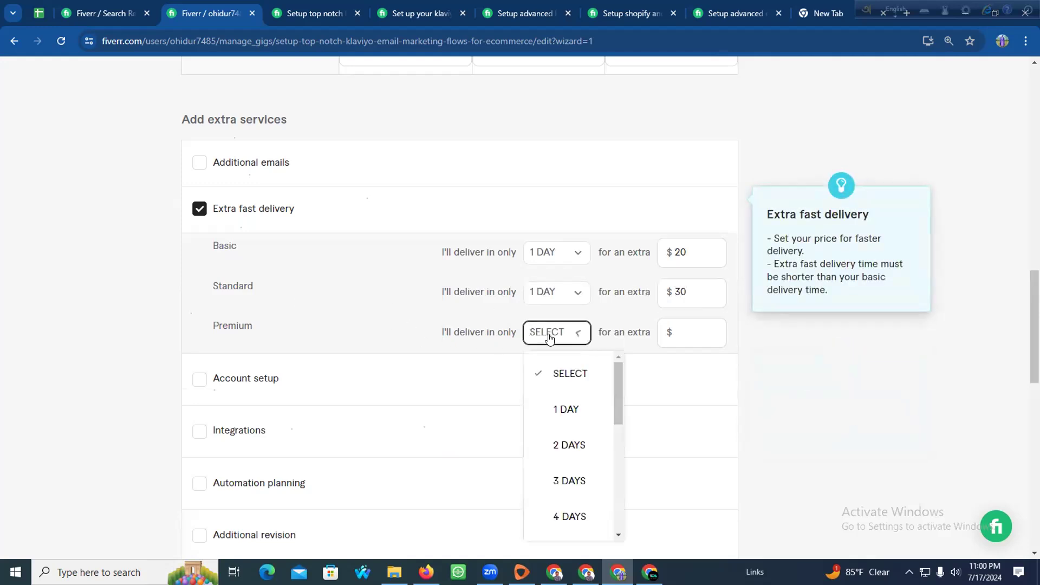
pyautogui.click(558, 404)
pyautogui.click(677, 332)
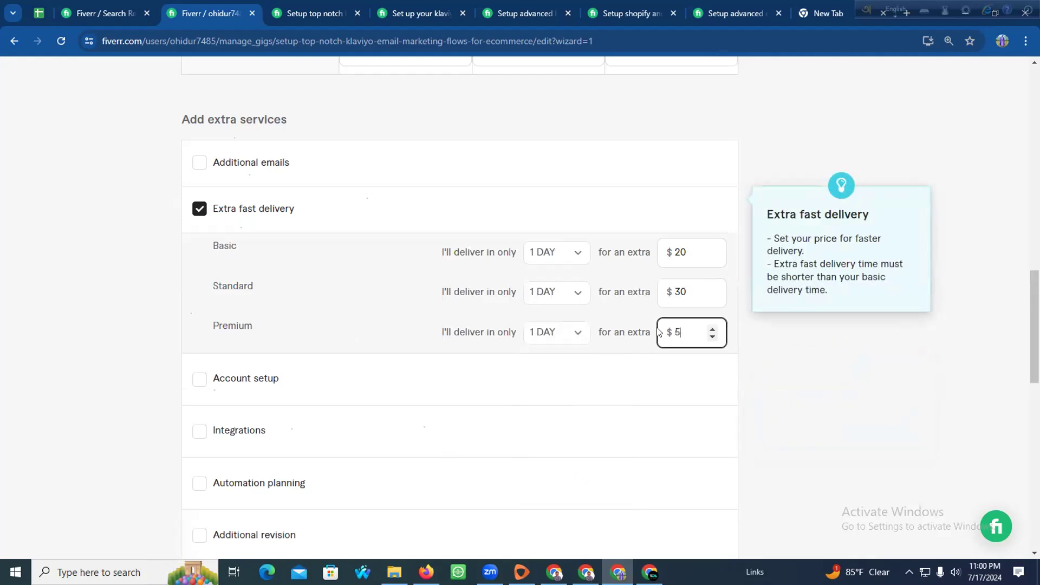
# Add account setup as an extra service for $10 and 1 additional day
pyautogui.scroll(-2, 109, 340)
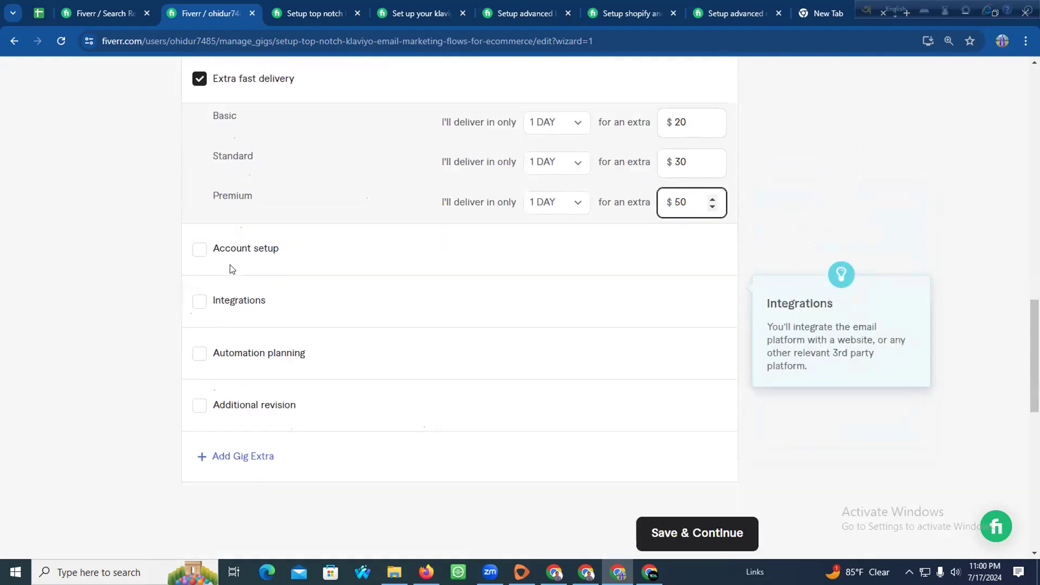
pyautogui.click(200, 250)
pyautogui.click(553, 255)
pyautogui.click(548, 250)
pyautogui.write('10')
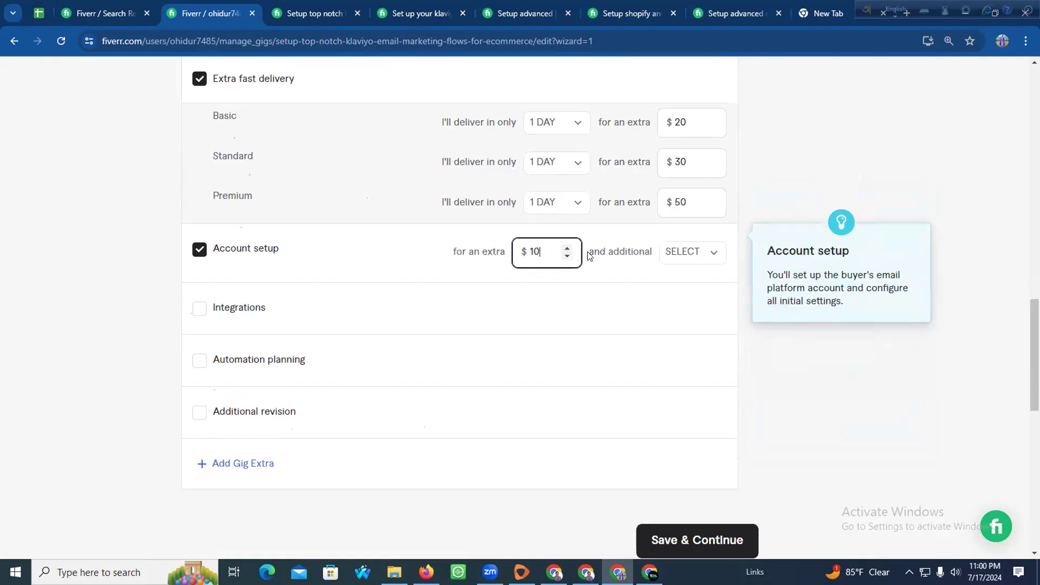
pyautogui.click(694, 253)
pyautogui.click(685, 330)
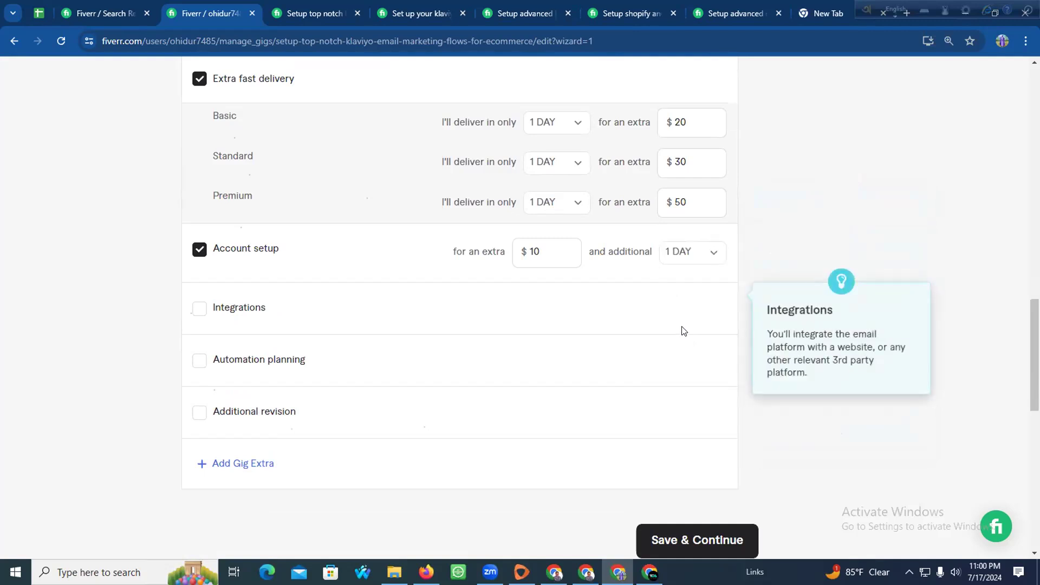
# Try enabling the Integrations extra, and remove both the Account setup and Integrations extras
pyautogui.click(200, 308)
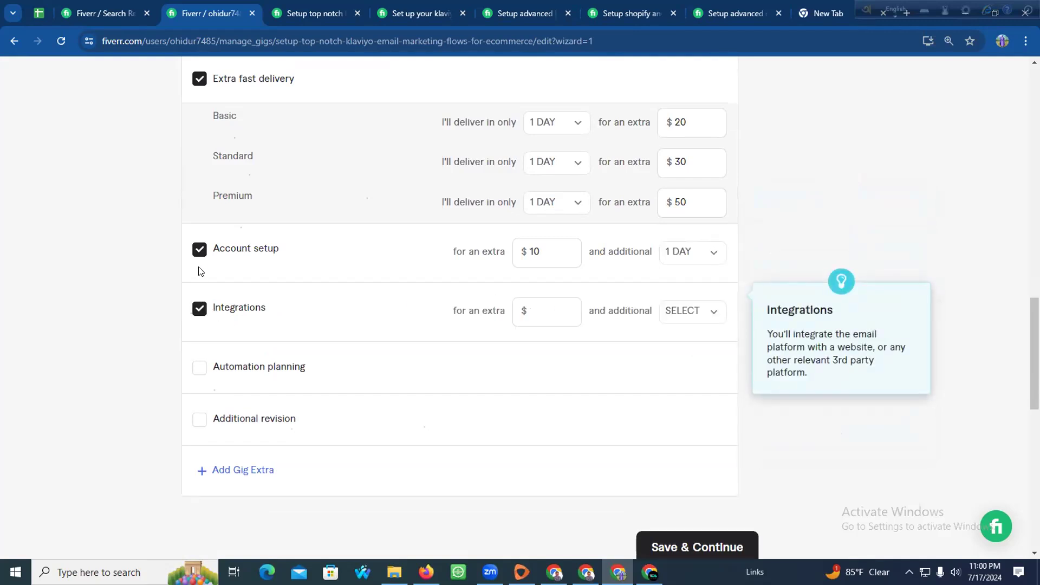
pyautogui.click(200, 249)
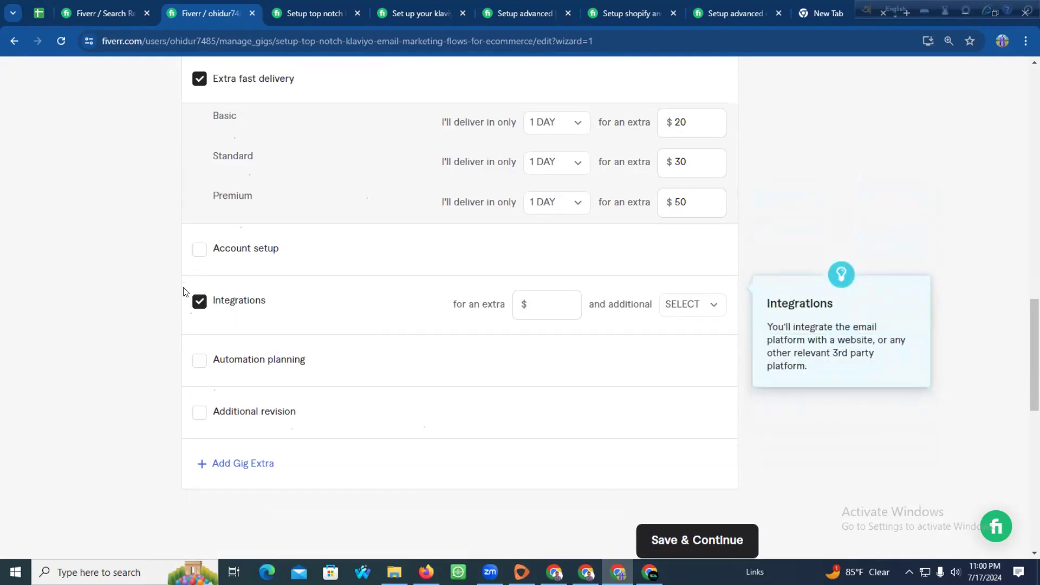
pyautogui.click(199, 302)
# Save the pricing page and continue to the Description & FAQ stage
pyautogui.scroll(-2, 318, 330)
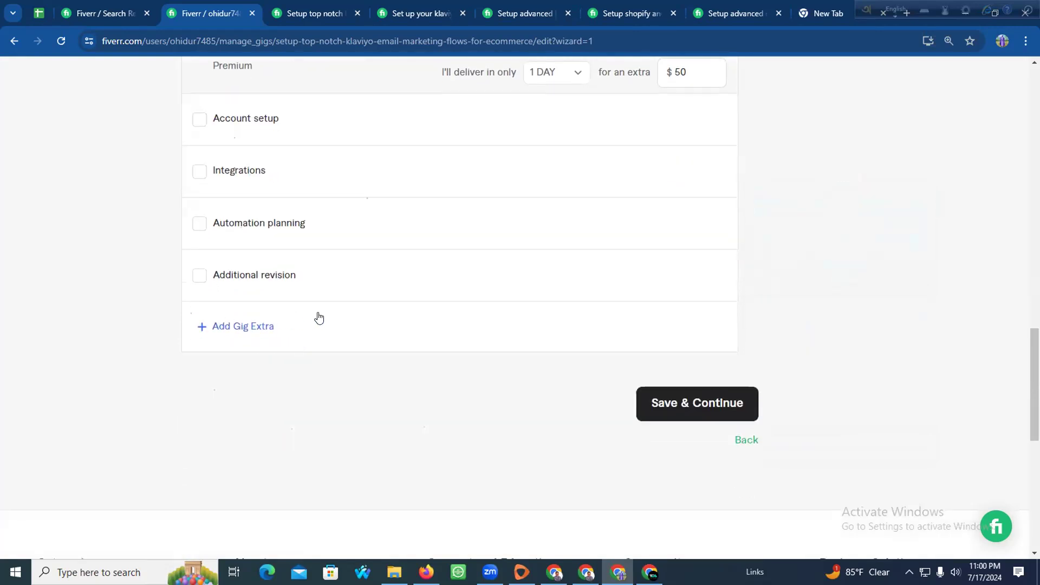
pyautogui.click(662, 401)
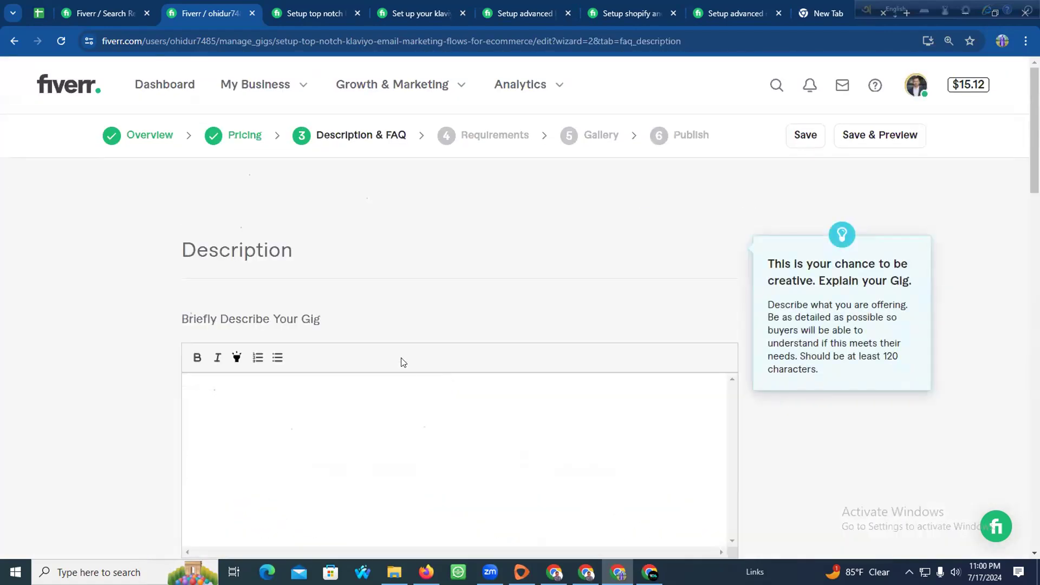
# Copy the gig description through its hashtags from the Google Docs note and paste it into the Fiverr gig description
pyautogui.click(427, 572)
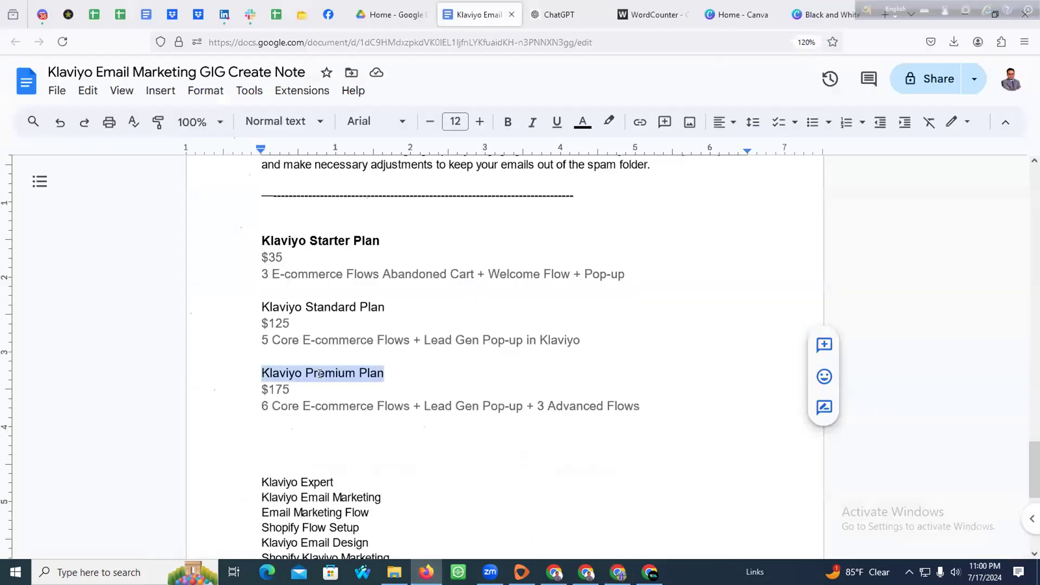
pyautogui.scroll(12, 316, 360)
pyautogui.scroll(12, 313, 354)
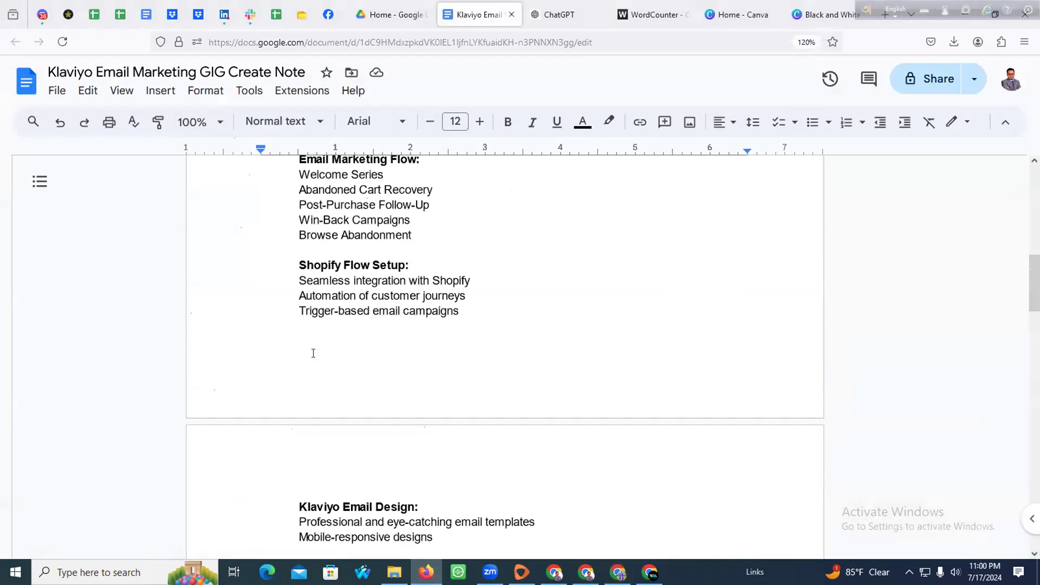
pyautogui.moveTo(259, 310); pyautogui.dragTo(618, 390)
pyautogui.hotkey('ctrl', 'c')
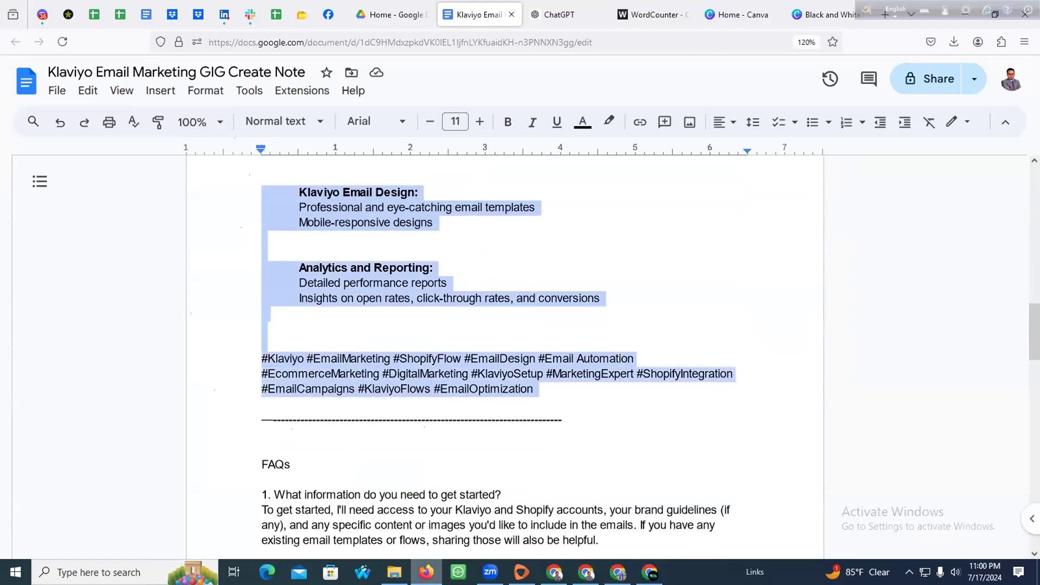
pyautogui.click(427, 572)
pyautogui.click(351, 421)
pyautogui.hotkey('ctrl', 'v')
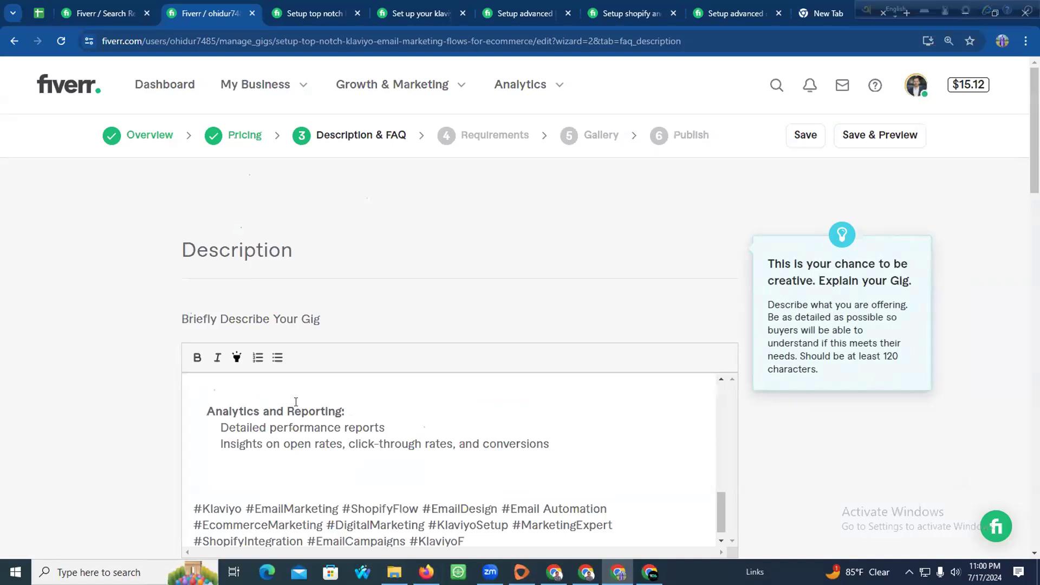
# Try to apply list formatting to the three items under Klaviyo Email Marketing Setup in the description
pyautogui.scroll(15, 320, 406)
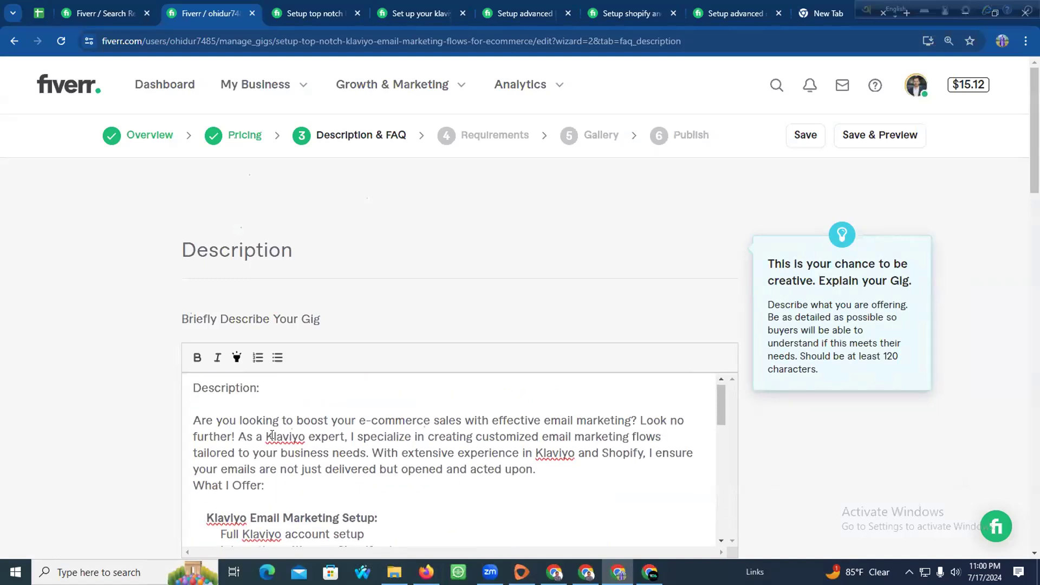
pyautogui.scroll(-5, 271, 407)
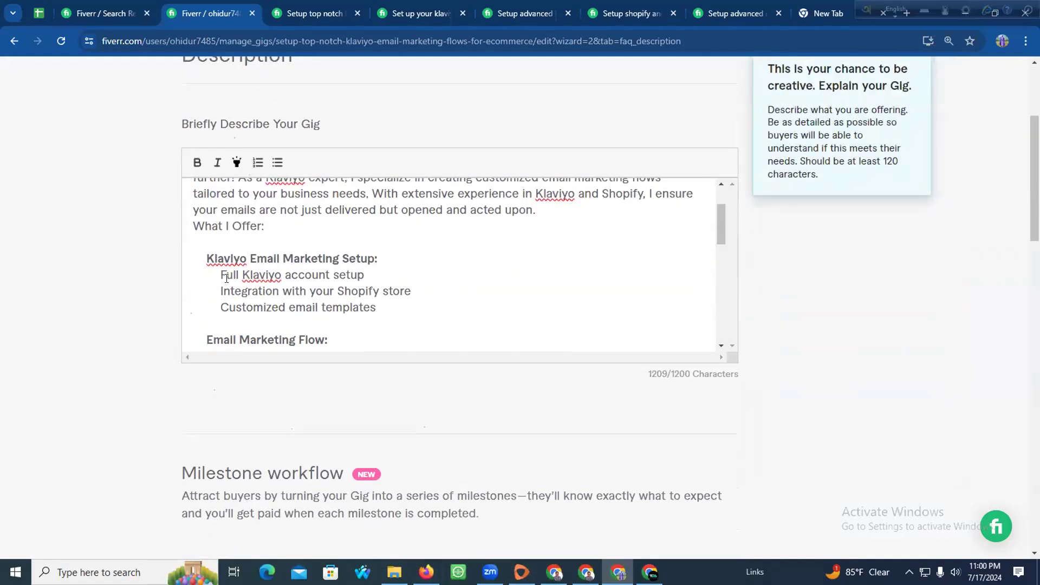
pyautogui.scroll(3, 226, 278)
pyautogui.scroll(-1, 206, 234)
pyautogui.moveTo(220, 275); pyautogui.dragTo(401, 301)
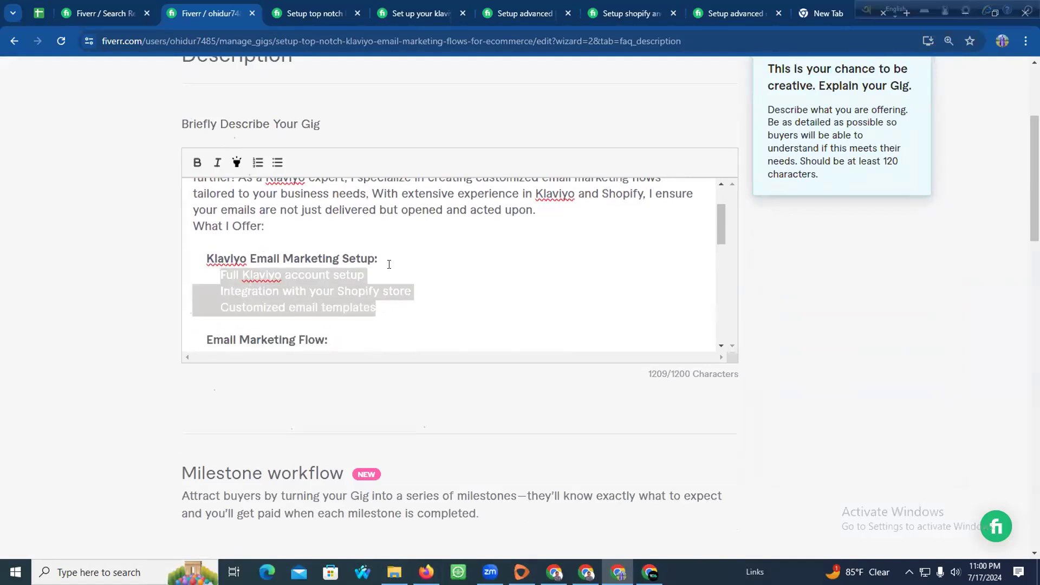
pyautogui.click(275, 166)
pyautogui.moveTo(371, 307); pyautogui.dragTo(218, 275)
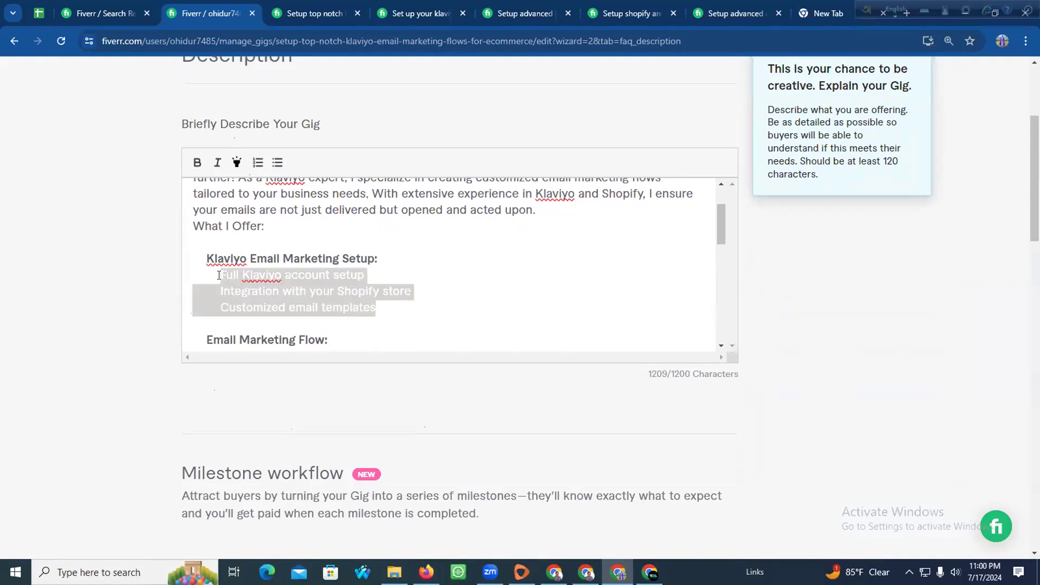
pyautogui.click(251, 167)
# Remove the indents before the three Klaviyo Email Marketing Setup items and insert a blank line under their heading
pyautogui.press('BackSpace')
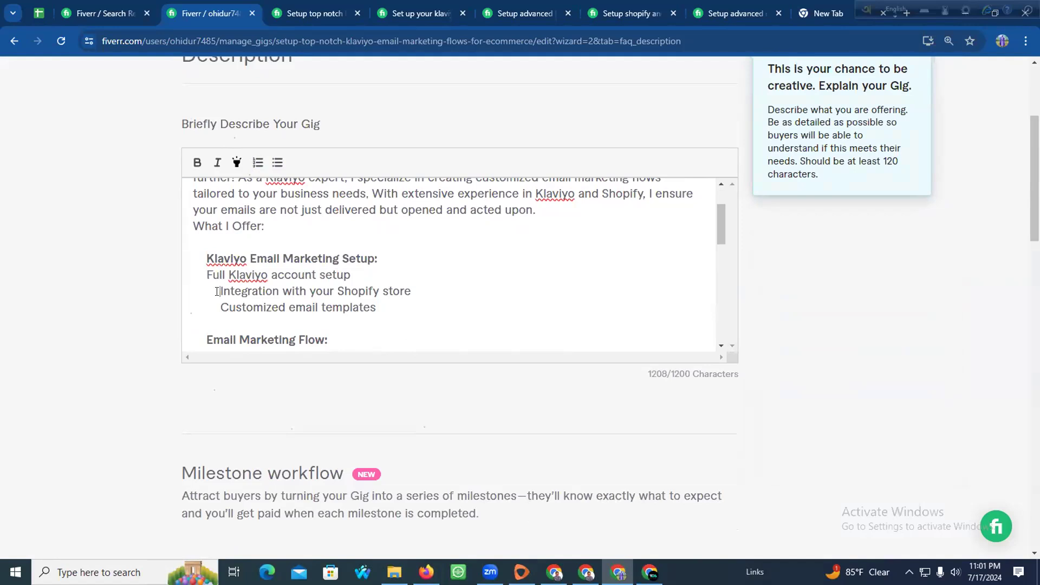
pyautogui.click(217, 291)
pyautogui.press('BackSpace')
pyautogui.click(221, 306)
pyautogui.press('BackSpace')
pyautogui.click(372, 268)
pyautogui.press('Return')
# Format the three Klaviyo Email Marketing Setup items as a bulleted list
pyautogui.moveTo(357, 323); pyautogui.dragTo(204, 288)
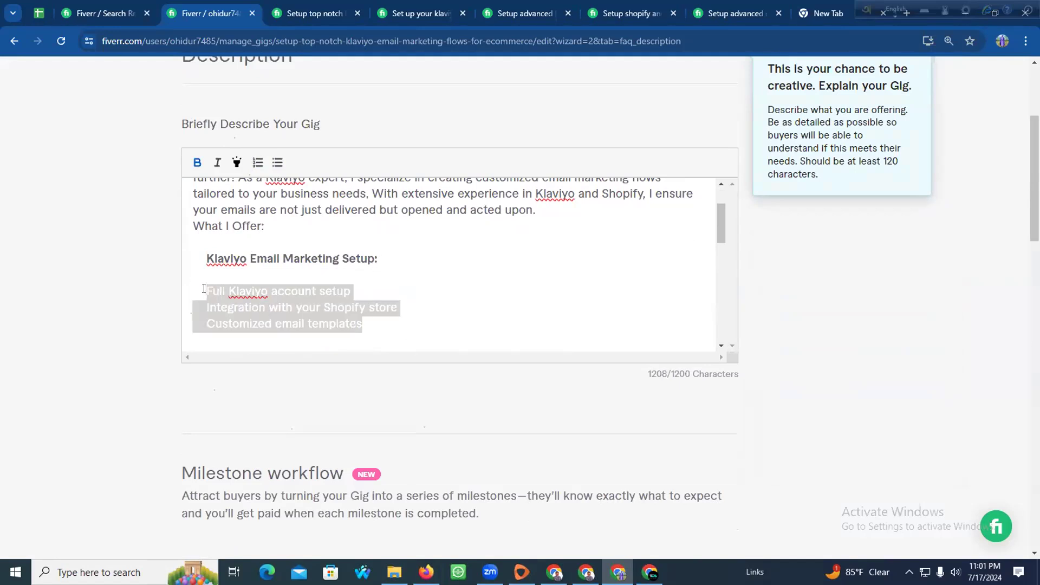
pyautogui.click(278, 163)
pyautogui.click(239, 274)
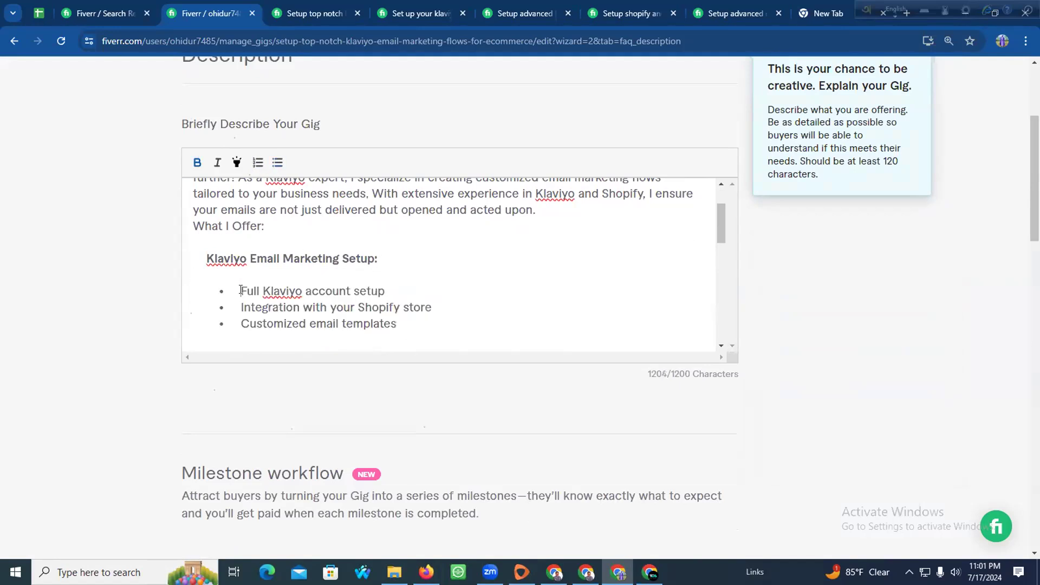
# Remove the extra spaces between the bullets and the text of the three Klaviyo Email Marketing Setup items, keeping every bullet
pyautogui.moveTo(414, 320); pyautogui.dragTo(206, 292)
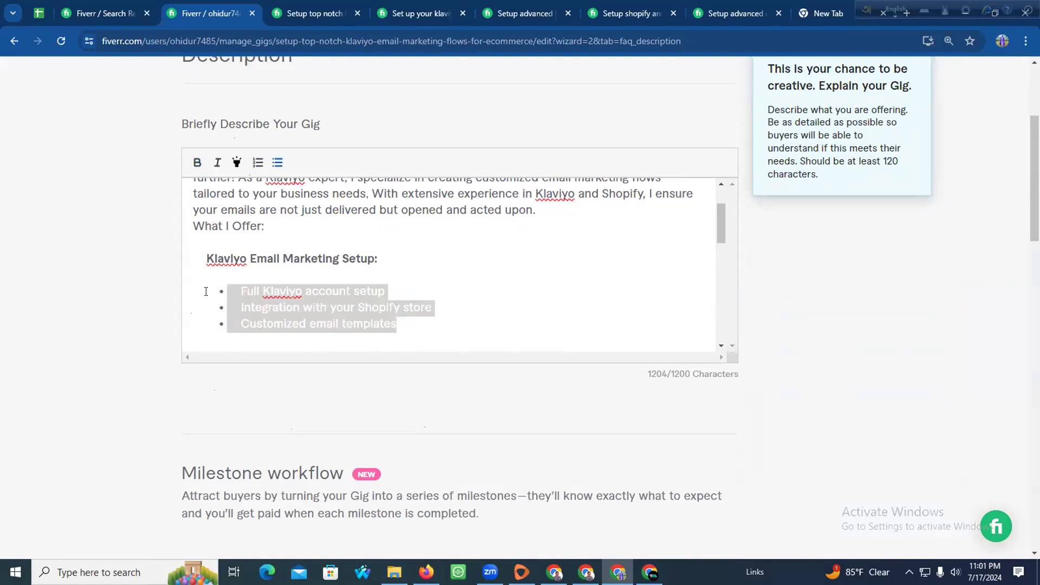
pyautogui.click(239, 291)
pyautogui.press('BackSpace')
pyautogui.press('BackSpace')
pyautogui.press('BackSpace')
pyautogui.press('BackSpace')
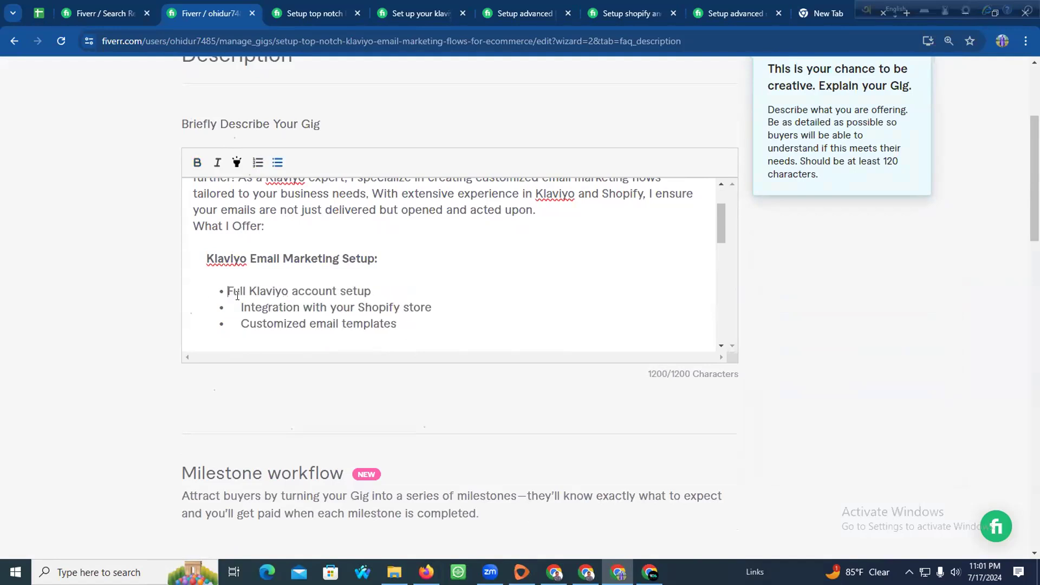
pyautogui.click(241, 305)
pyautogui.press('BackSpace')
pyautogui.press('BackSpace')
pyautogui.press('BackSpace')
pyautogui.press('BackSpace')
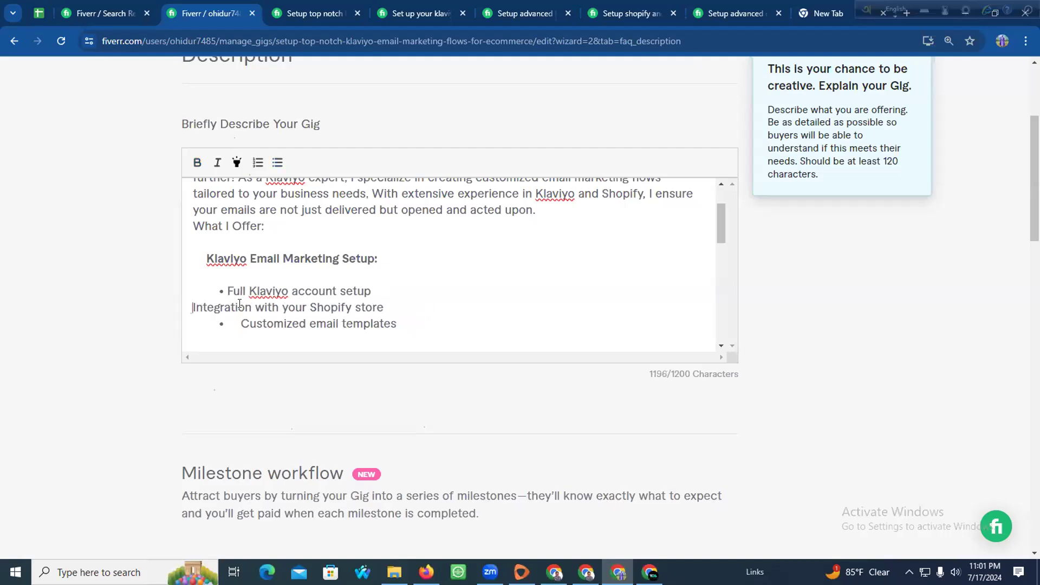
pyautogui.hotkey('ctrl', 'z')
pyautogui.click(242, 320)
pyautogui.press('BackSpace')
pyautogui.press('BackSpace')
pyautogui.press('BackSpace')
pyautogui.press('BackSpace')
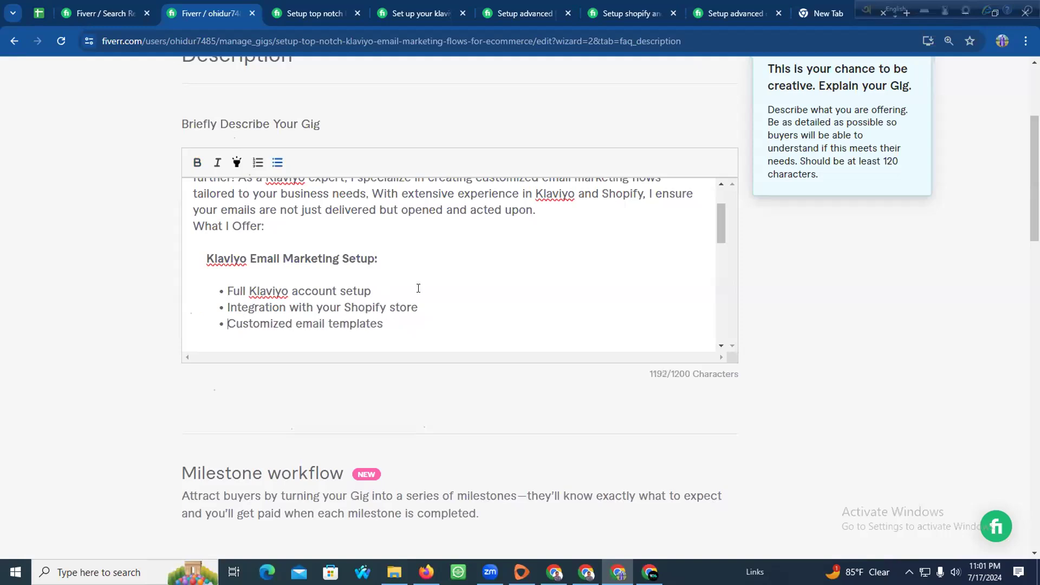
# Insert a blank line under the Email Marketing Flow heading and remove the indents before its five items
pyautogui.scroll(-2, 423, 287)
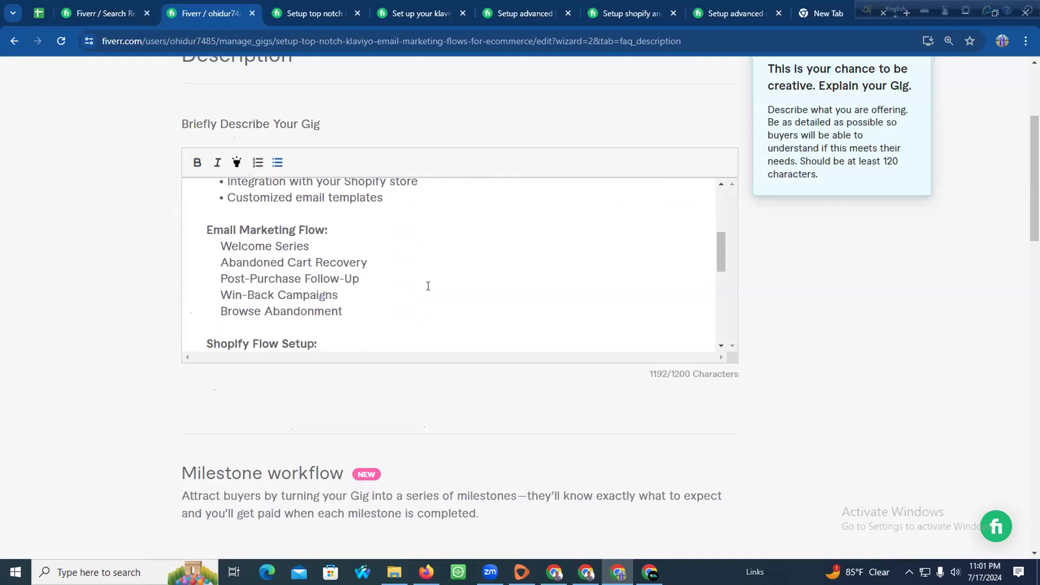
pyautogui.click(332, 223)
pyautogui.press('Return')
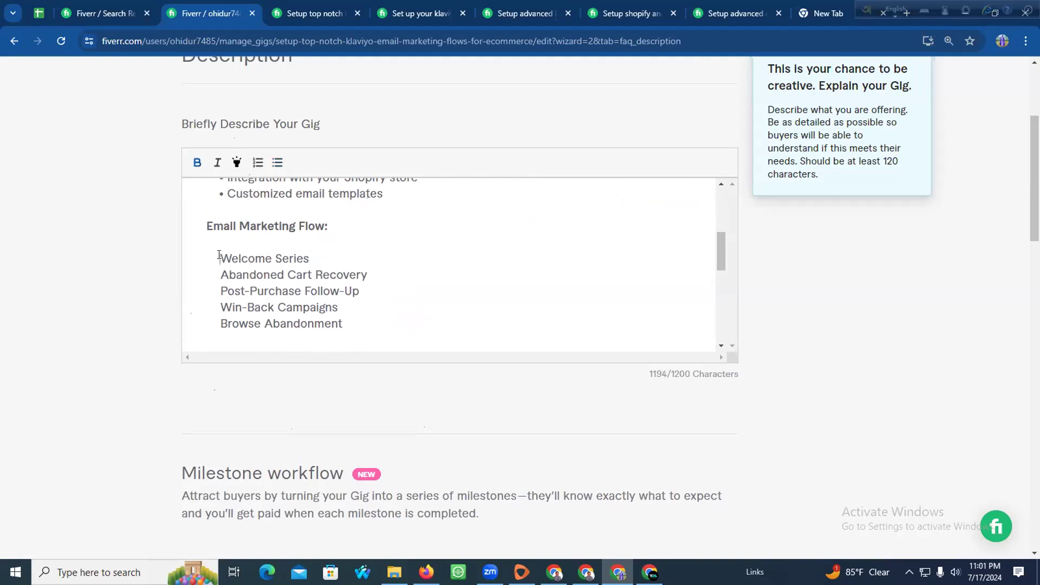
pyautogui.write('\\')
pyautogui.press('BackSpace')
pyautogui.press('BackSpace')
pyautogui.click(220, 274)
pyautogui.press('BackSpace')
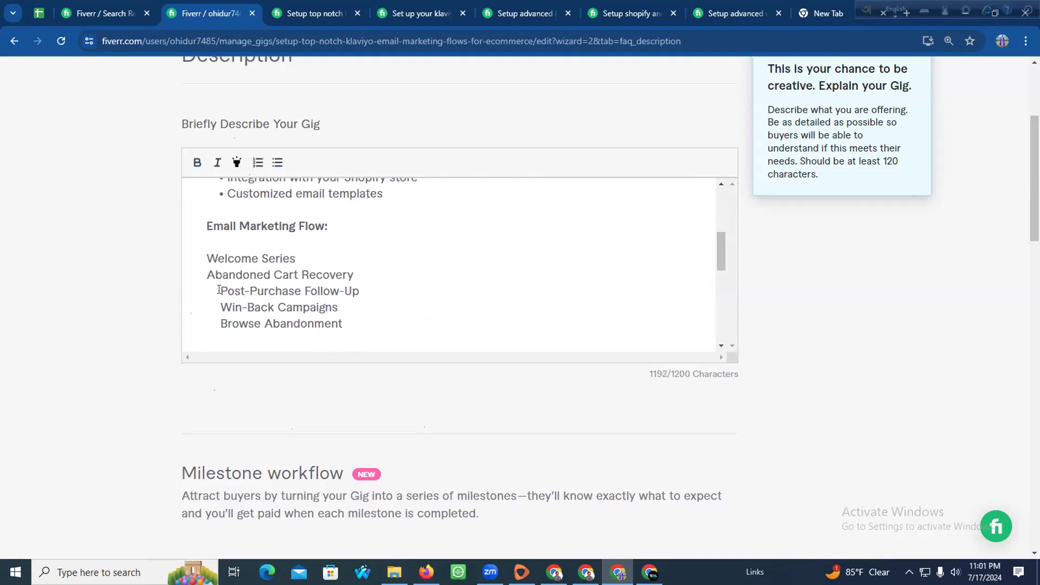
pyautogui.click(219, 292)
pyautogui.press('BackSpace')
pyautogui.click(218, 308)
pyautogui.press('BackSpace')
pyautogui.click(219, 321)
pyautogui.press('BackSpace')
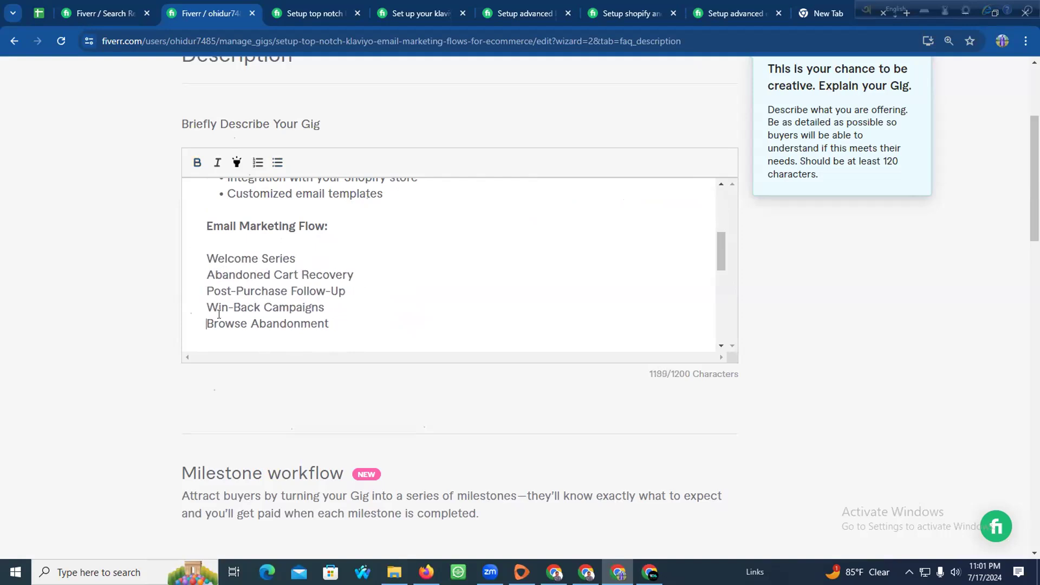
# Format the five Email Marketing Flow items, Welcome Series through Browse Abandonment, as a numbered list
pyautogui.moveTo(329, 323); pyautogui.dragTo(204, 258)
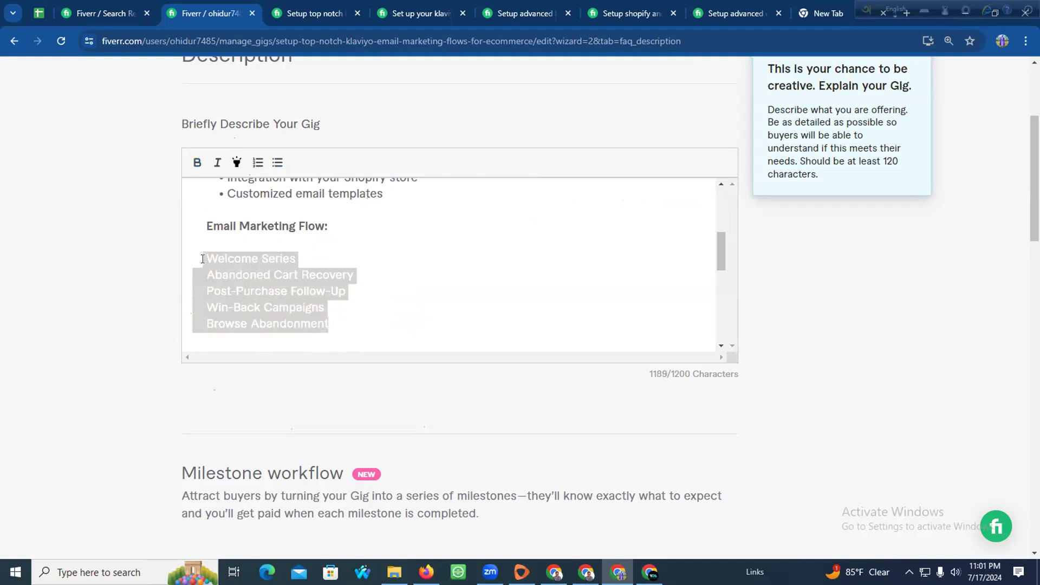
pyautogui.click(259, 162)
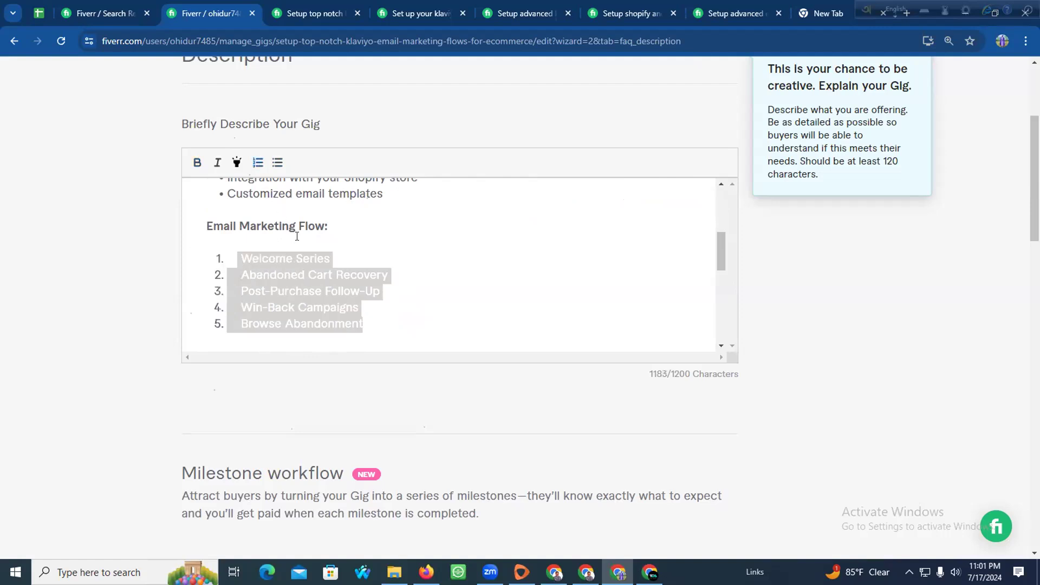
pyautogui.click(297, 233)
# Format the three Shopify Flow Setup items as a numbered list and remove the extra spaces before their text
pyautogui.scroll(-1, 415, 234)
pyautogui.scroll(-1, 415, 235)
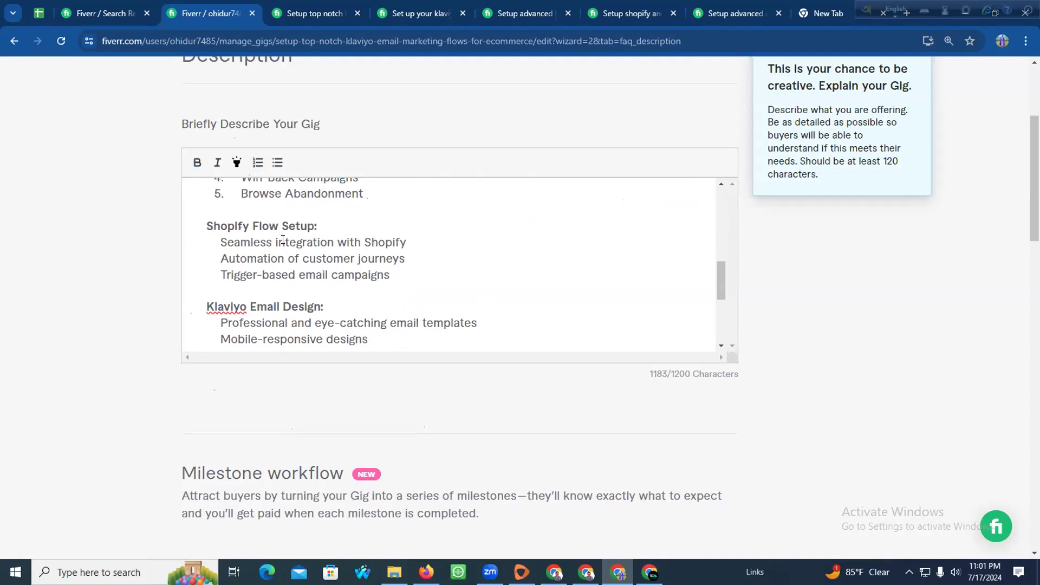
pyautogui.moveTo(384, 276); pyautogui.dragTo(210, 239)
pyautogui.click(258, 163)
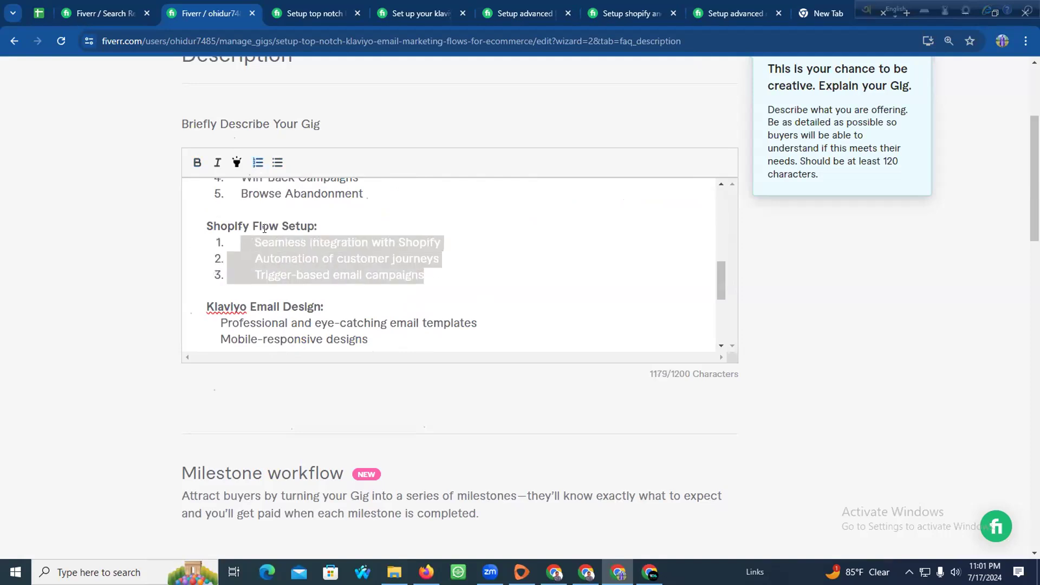
pyautogui.click(261, 226)
pyautogui.moveTo(255, 240); pyautogui.dragTo(219, 272)
pyautogui.press('BackSpace')
pyautogui.press('BackSpace')
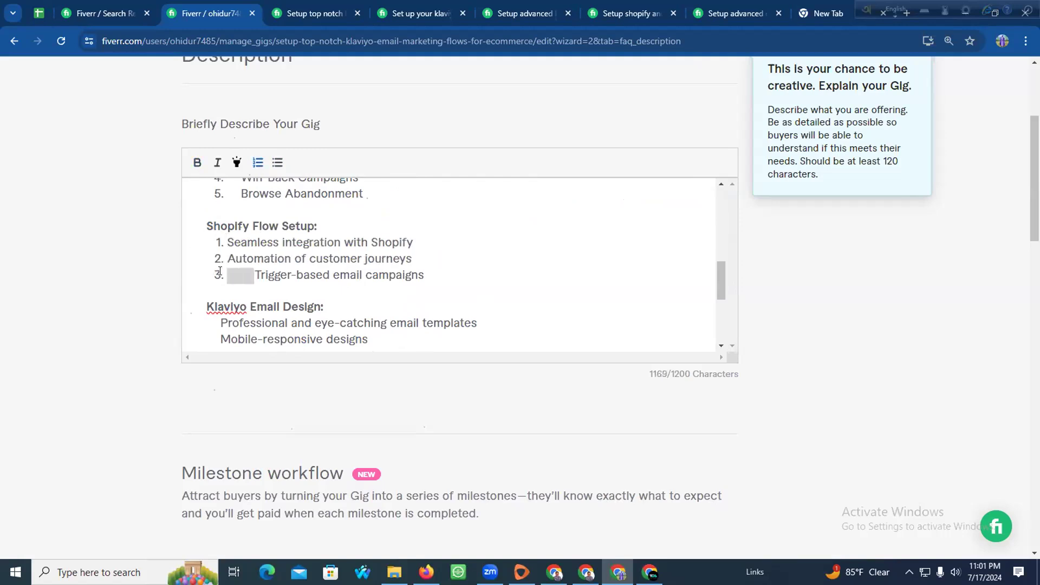
pyautogui.press('BackSpace')
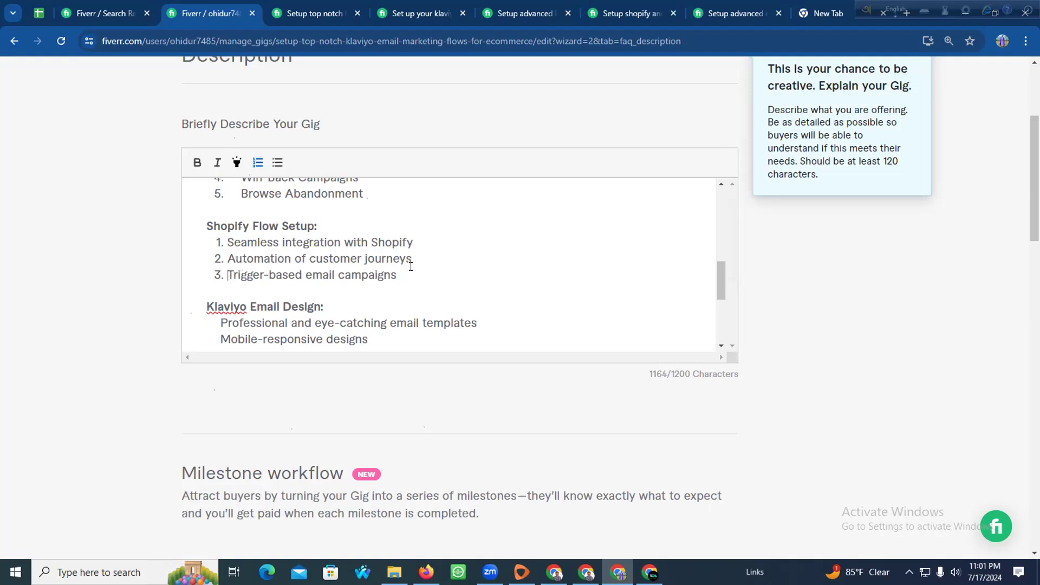
# Insert a blank line under the Klaviyo Email Design heading and format its two items as a bulleted list
pyautogui.scroll(-3, 401, 279)
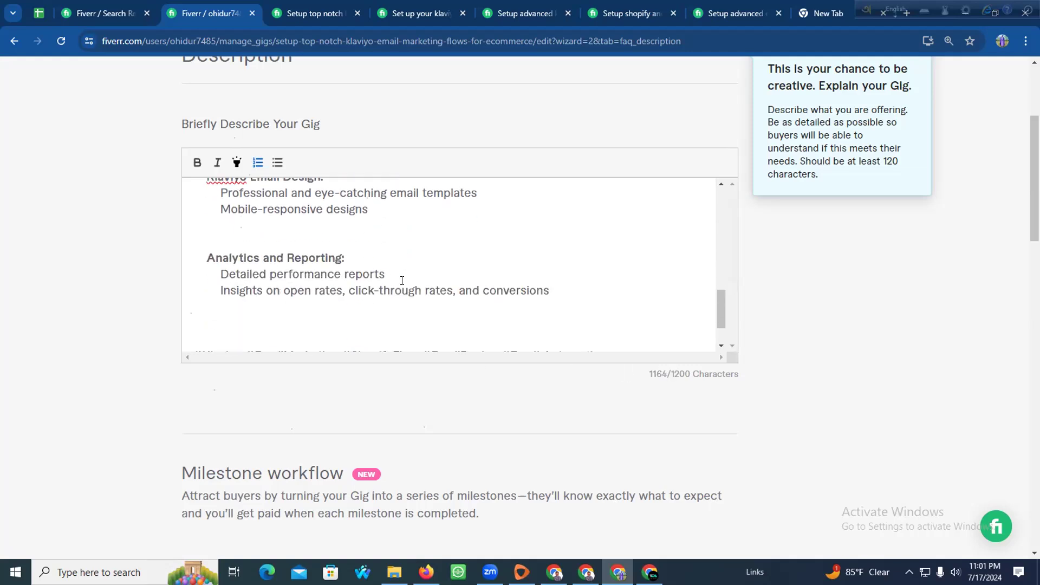
pyautogui.scroll(1, 384, 281)
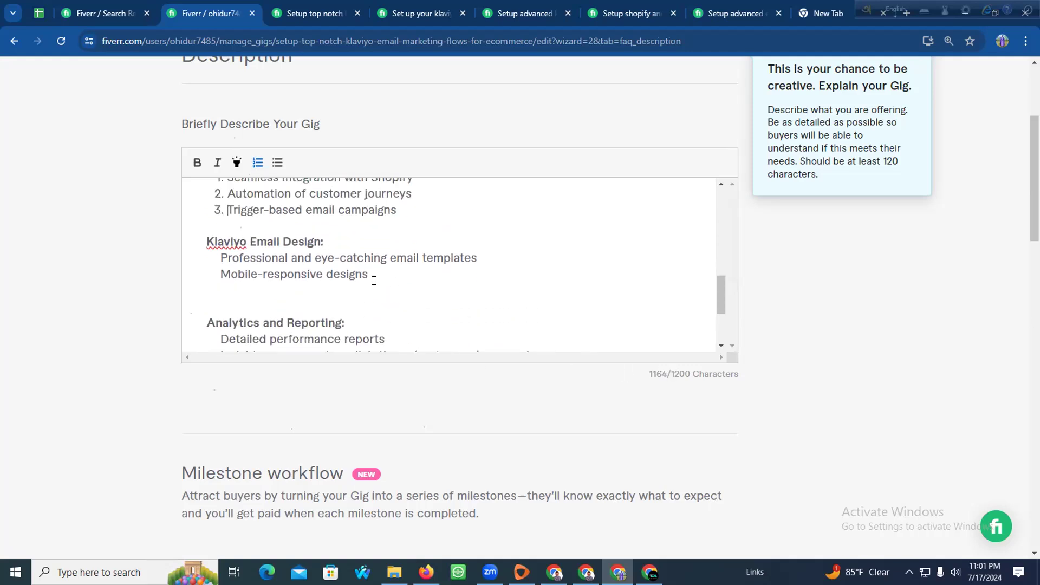
pyautogui.click(349, 240)
pyautogui.press('Return')
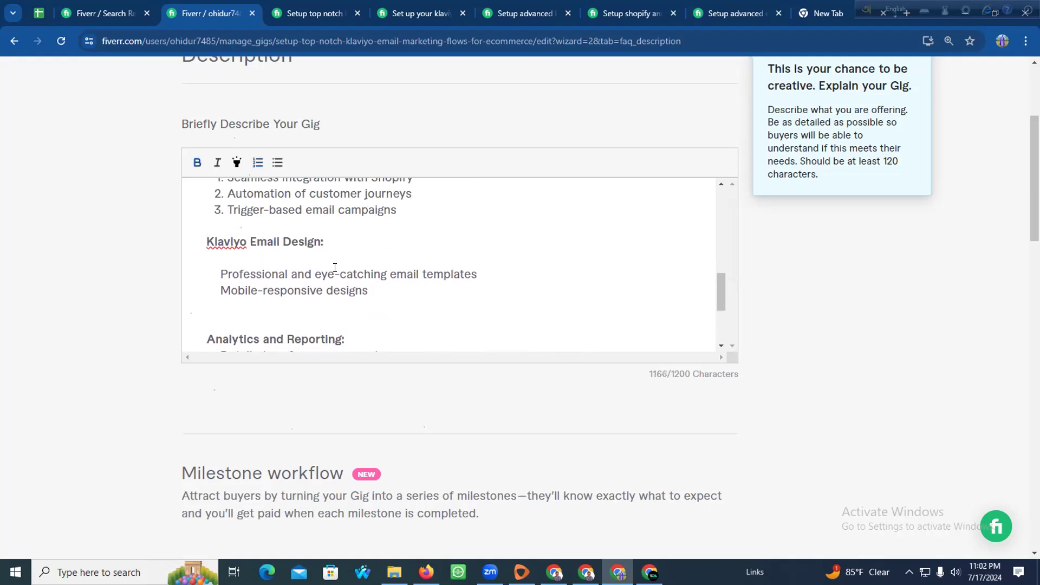
pyautogui.moveTo(368, 291); pyautogui.dragTo(216, 276)
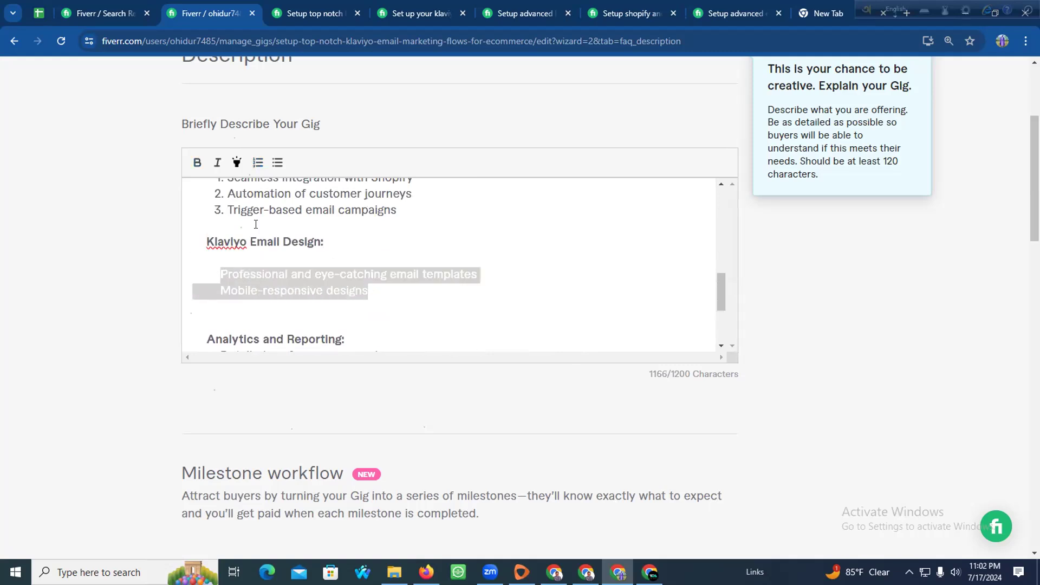
pyautogui.click(277, 162)
# Remove the extra spaces before the text of the two Klaviyo Email Design bullets
pyautogui.click(257, 265)
pyautogui.moveTo(252, 266); pyautogui.dragTo(225, 282)
pyautogui.press('BackSpace')
pyautogui.press('BackSpace')
# Insert a blank line under the Analytics and Reporting heading and format its two items as a numbered list
pyautogui.scroll(-1, 269, 277)
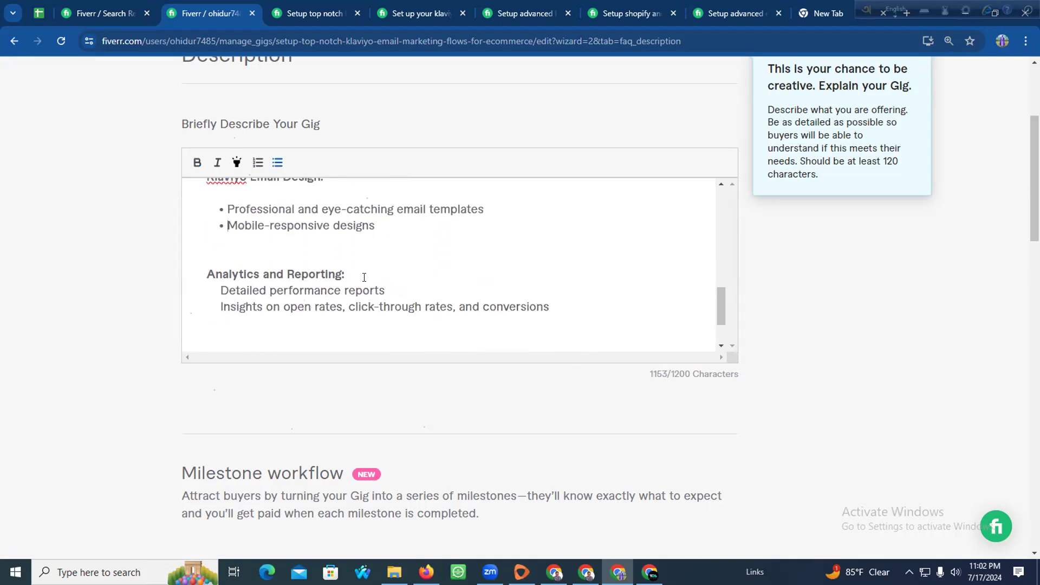
pyautogui.press('Return')
pyautogui.scroll(-1, 360, 281)
pyautogui.moveTo(549, 258); pyautogui.dragTo(205, 238)
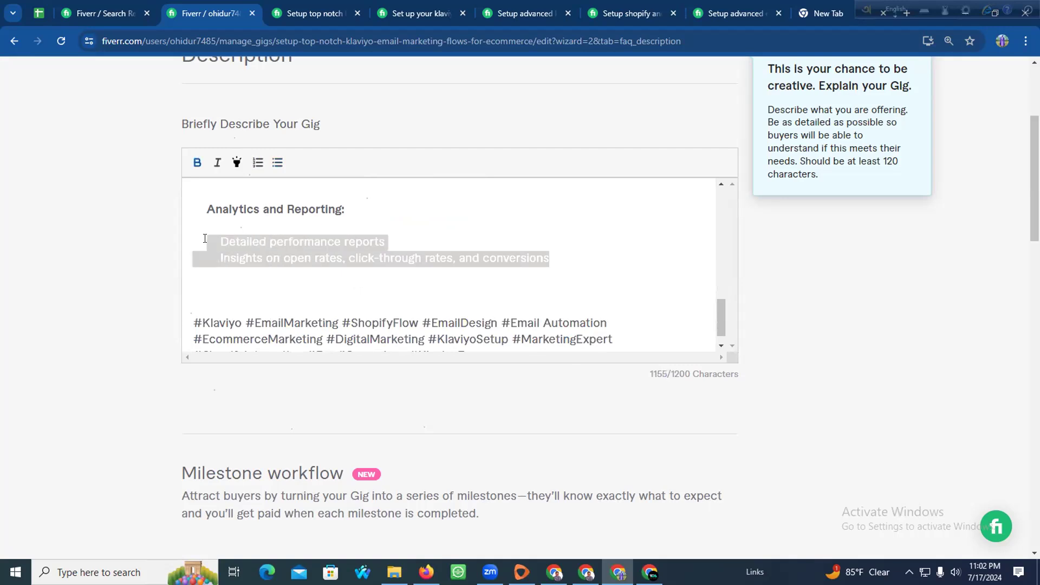
pyautogui.click(260, 163)
# Remove the extra spaces before the text of the two numbered Analytics and Reporting items
pyautogui.click(254, 241)
pyautogui.moveTo(254, 241); pyautogui.dragTo(225, 257)
pyautogui.press('BackSpace')
pyautogui.press('BackSpace')
# Delete the truncated #KlaviyoF hashtag at the end and the #Klaviyo hashtag at the start of the hashtag block
pyautogui.scroll(-1, 338, 266)
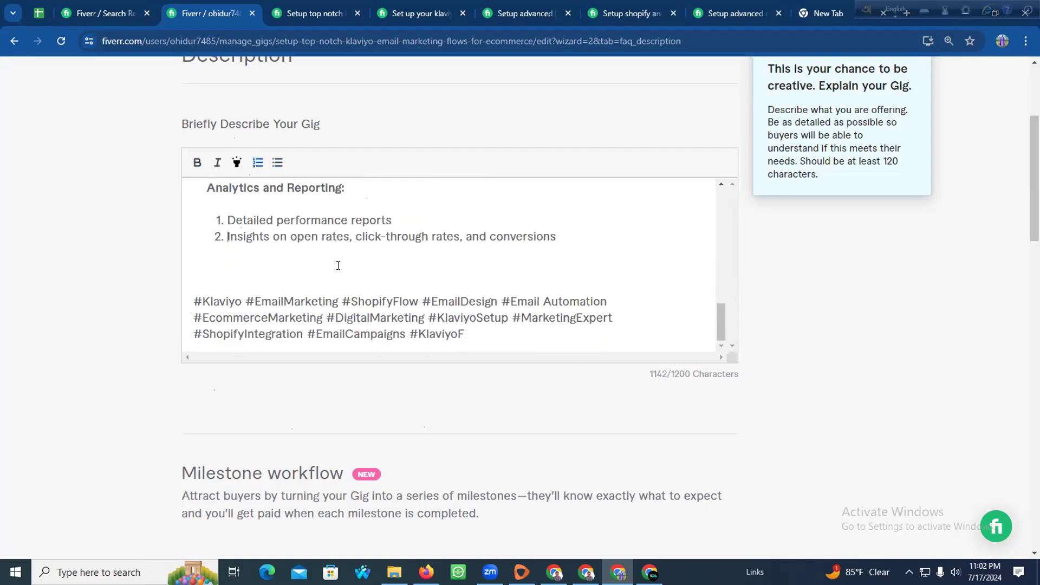
pyautogui.press('BackSpace')
pyautogui.scroll(-1, 488, 334)
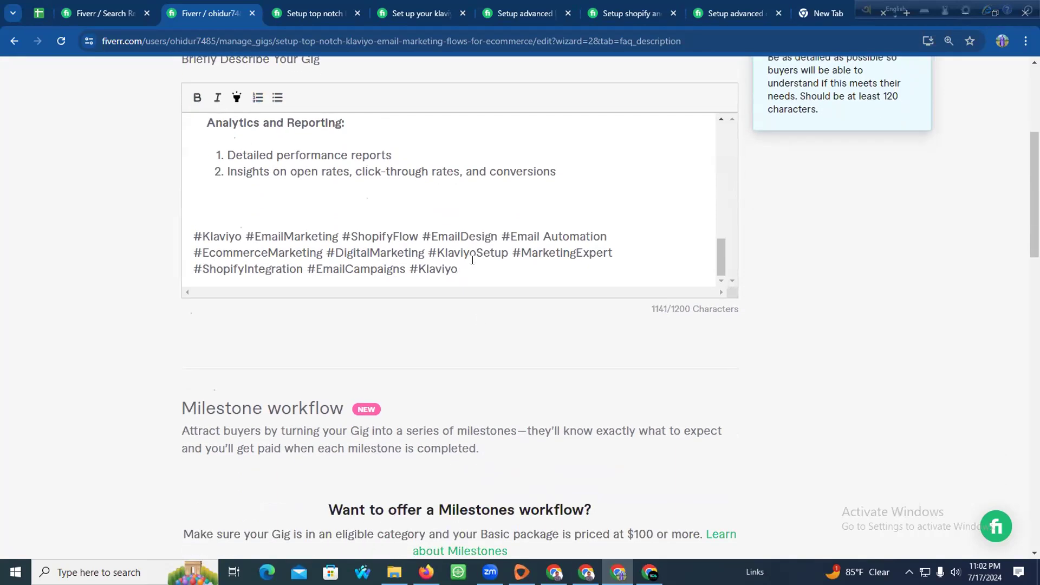
pyautogui.moveTo(457, 269); pyautogui.dragTo(405, 269)
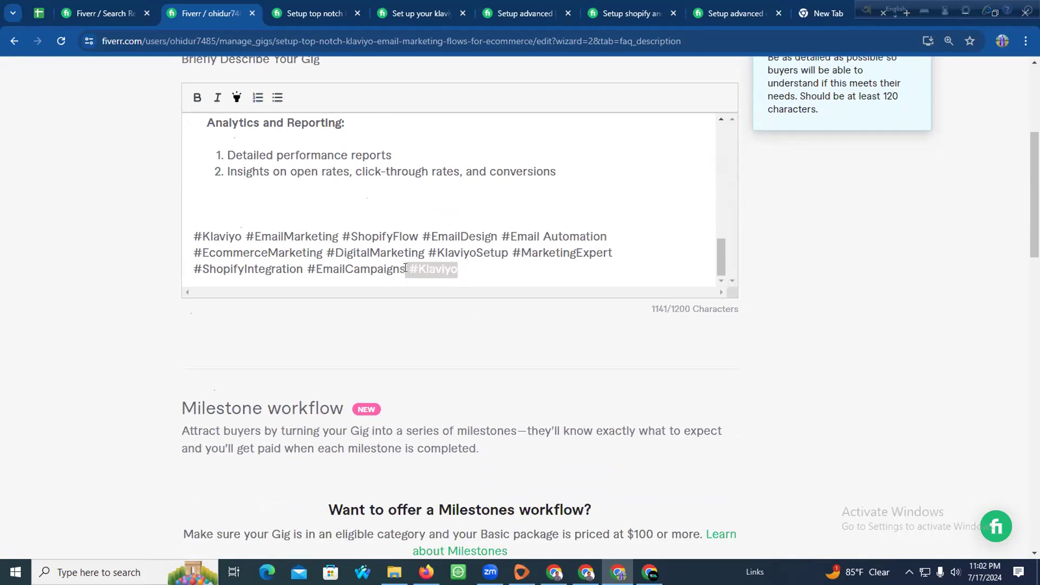
pyautogui.press('BackSpace')
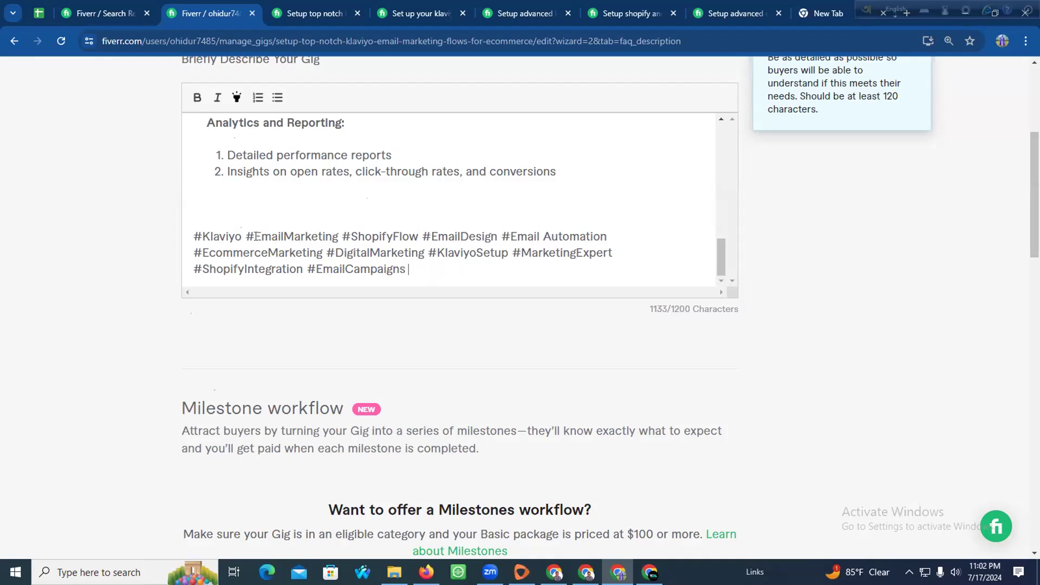
pyautogui.moveTo(244, 236); pyautogui.dragTo(192, 234)
pyautogui.press('BackSpace')
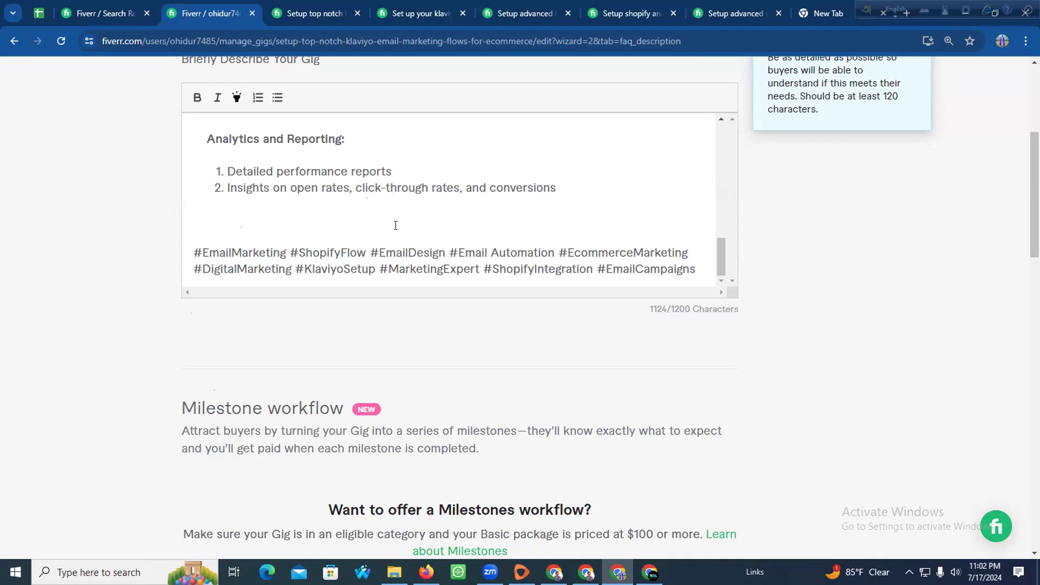
# Add a closing line "Thank you so much" in bold below the hashtags, separated by a blank line
pyautogui.scroll(-2, 552, 219)
pyautogui.click(699, 141)
pyautogui.press('Return')
pyautogui.press('Return')
pyautogui.press('Return')
pyautogui.click(320, 277)
pyautogui.scroll(1, 319, 277)
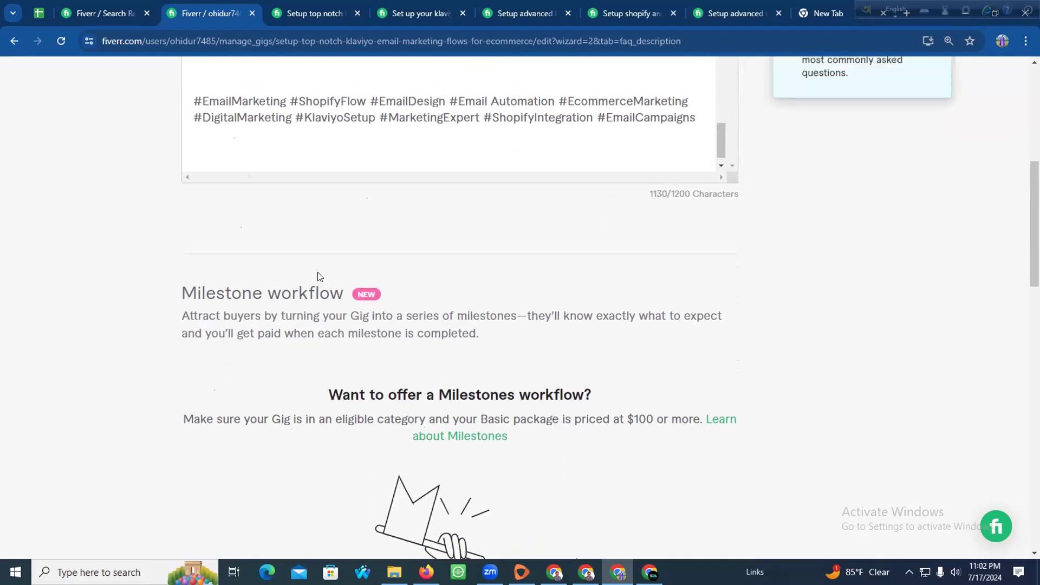
pyautogui.scroll(2, 241, 265)
pyautogui.write('T')
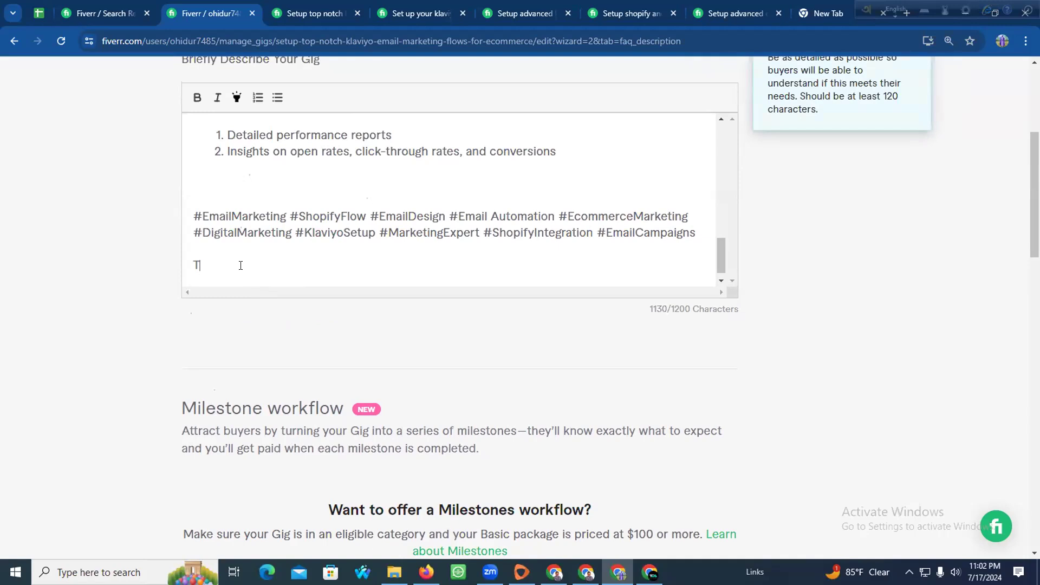
pyautogui.write('hank you so much')
pyautogui.moveTo(317, 262); pyautogui.dragTo(193, 265)
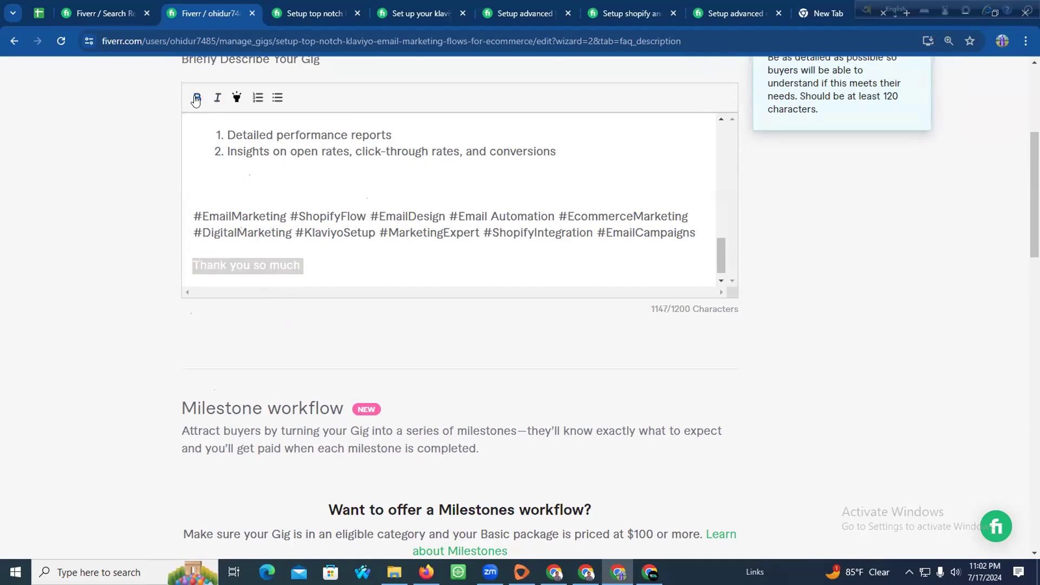
pyautogui.click(239, 185)
# Delete the word Klaviyo from the Email Marketing Setup heading and from the "Full Klaviyo account setup" bullet
pyautogui.scroll(6, 240, 195)
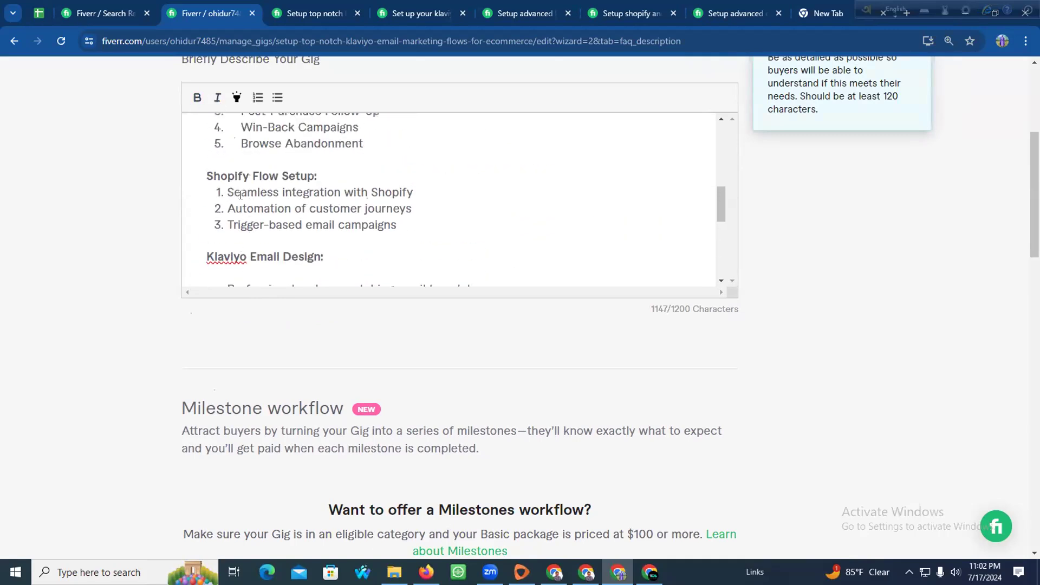
pyautogui.scroll(5, 240, 197)
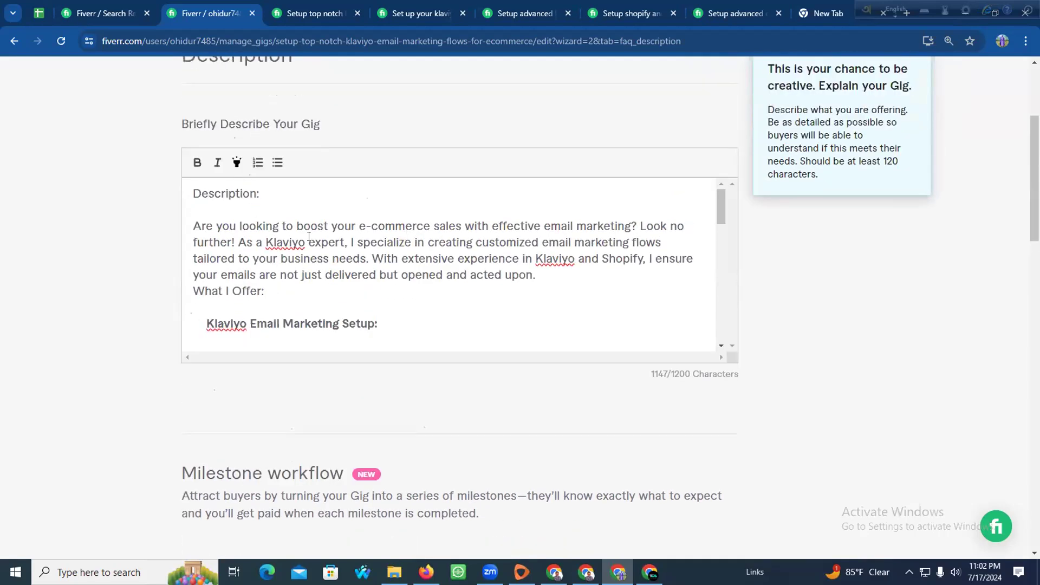
pyautogui.scroll(-2, 309, 236)
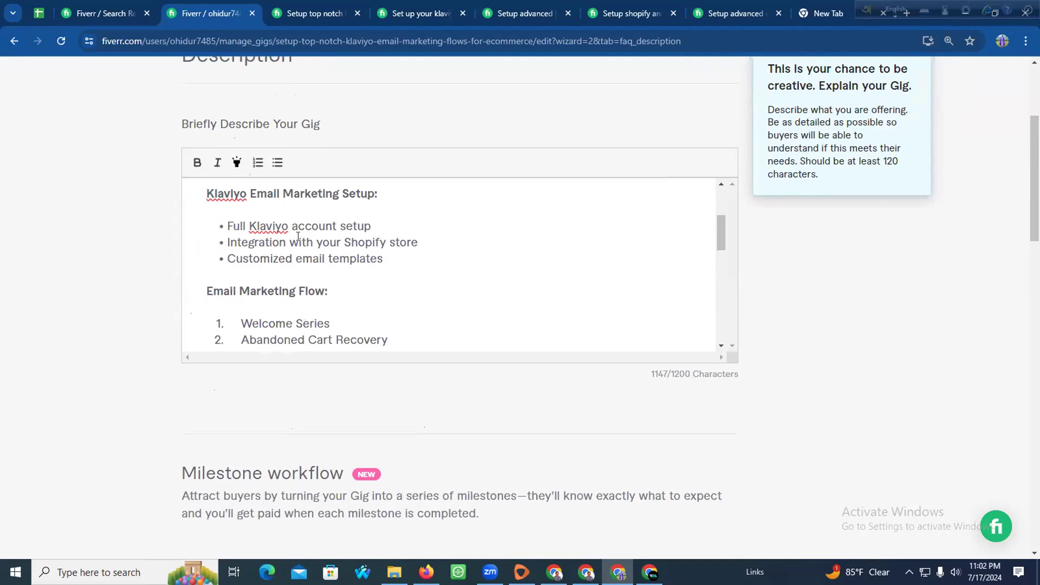
pyautogui.moveTo(247, 194); pyautogui.dragTo(185, 189)
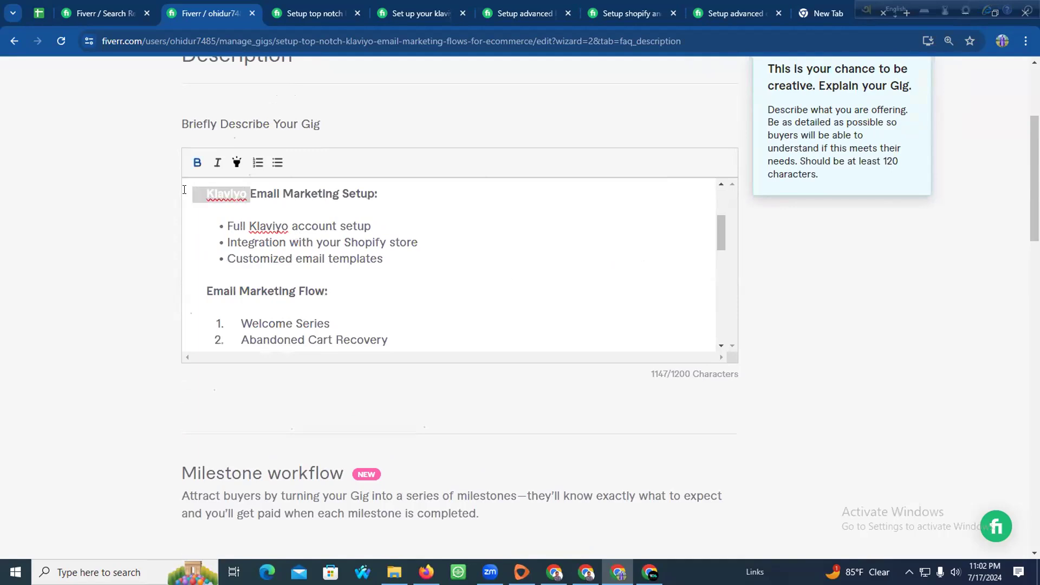
pyautogui.press('BackSpace')
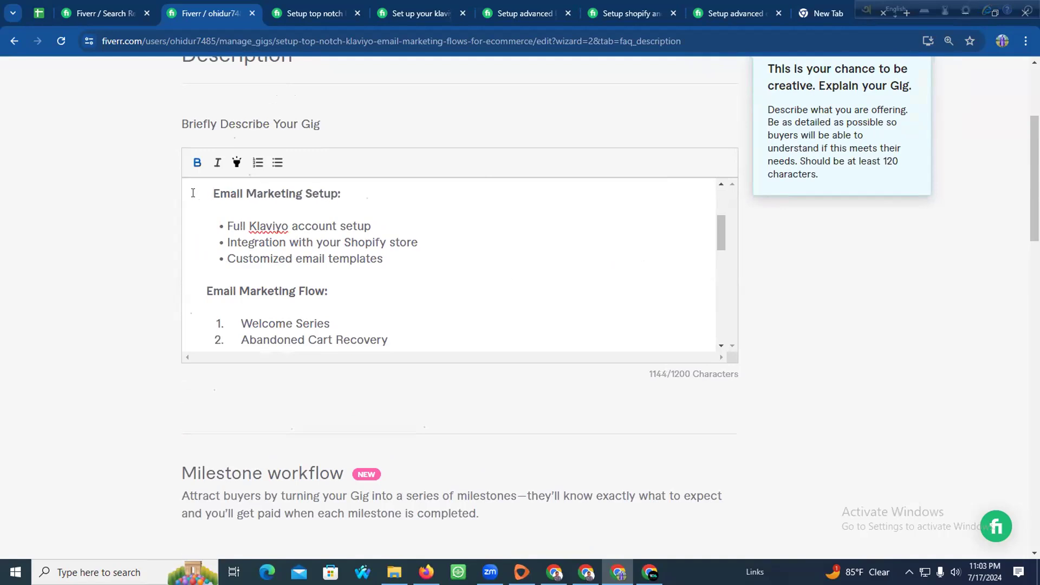
pyautogui.moveTo(290, 224); pyautogui.dragTo(248, 223)
pyautogui.press('BackSpace')
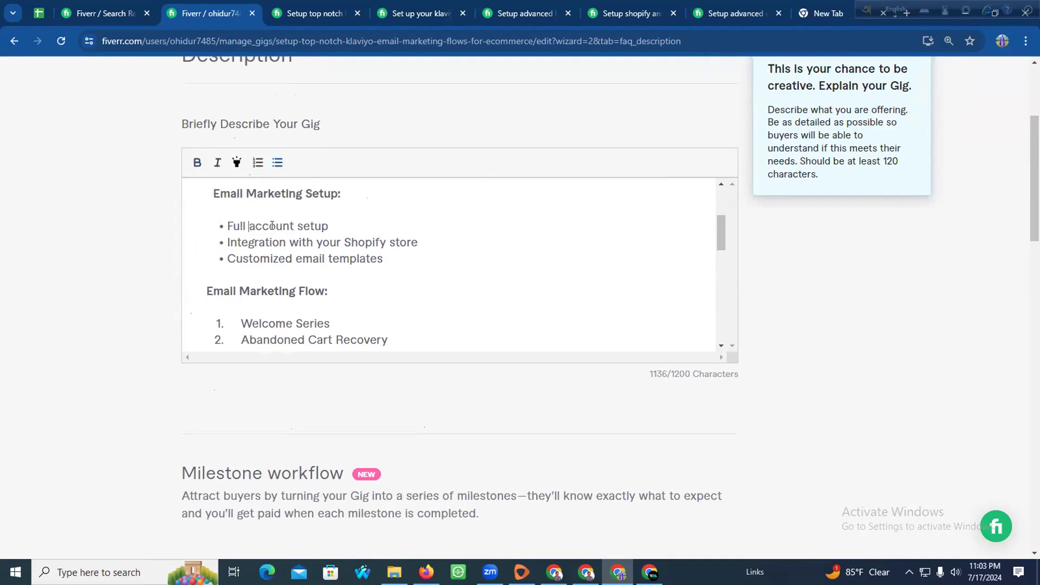
# Insert a blank line under the Shopify Flow Setup heading in the gig description
pyautogui.scroll(-2, 276, 233)
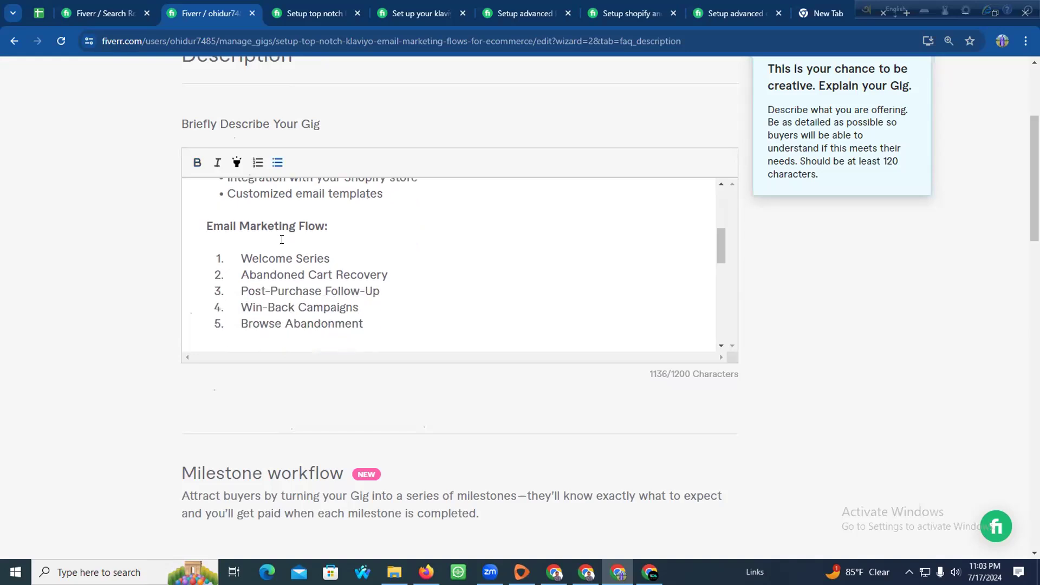
pyautogui.scroll(-2, 282, 239)
pyautogui.scroll(-2, 282, 242)
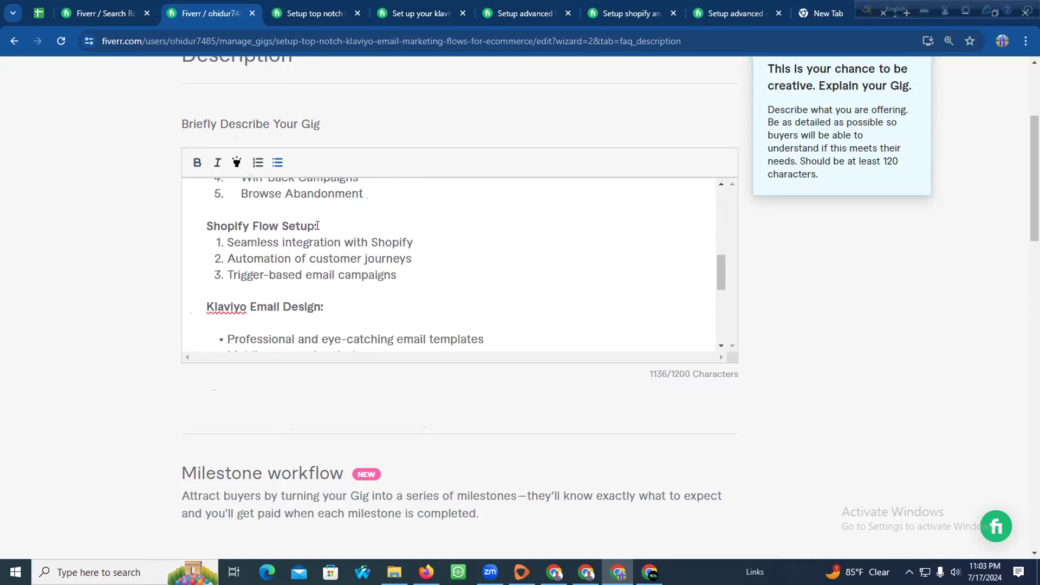
pyautogui.scroll(-2, 298, 255)
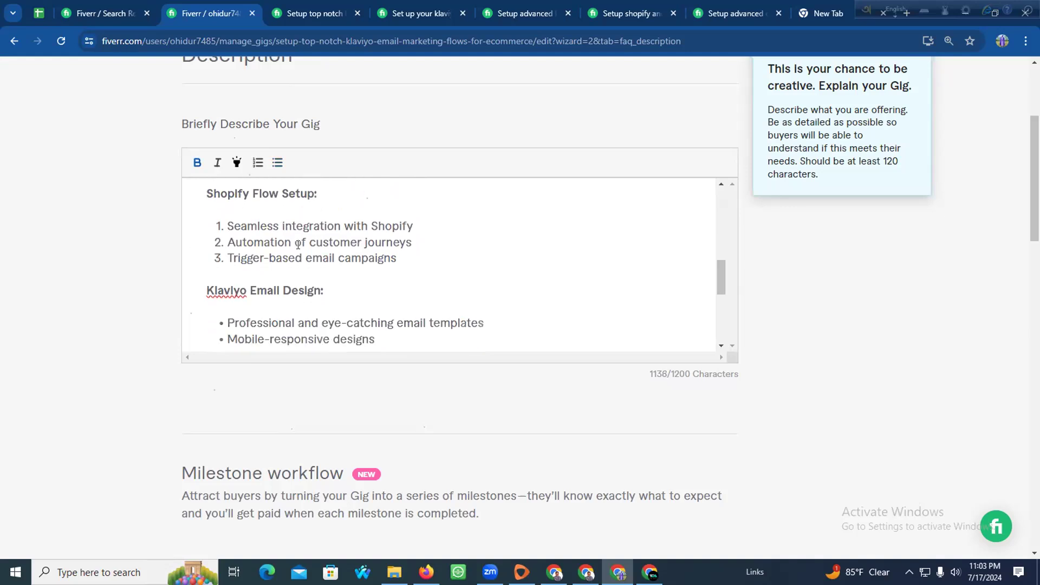
# Delete the Klaviyo Email Design heading with its two bullets and the leftover blank lines
pyautogui.moveTo(383, 308); pyautogui.dragTo(205, 252)
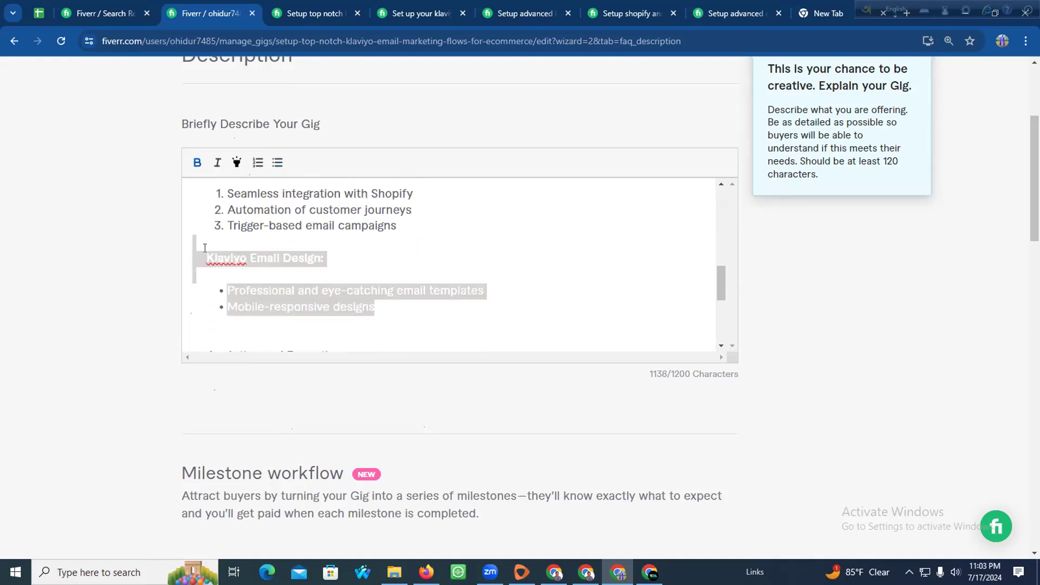
pyautogui.press('BackSpace')
pyautogui.press('BackSpace')
pyautogui.press('BackSpace')
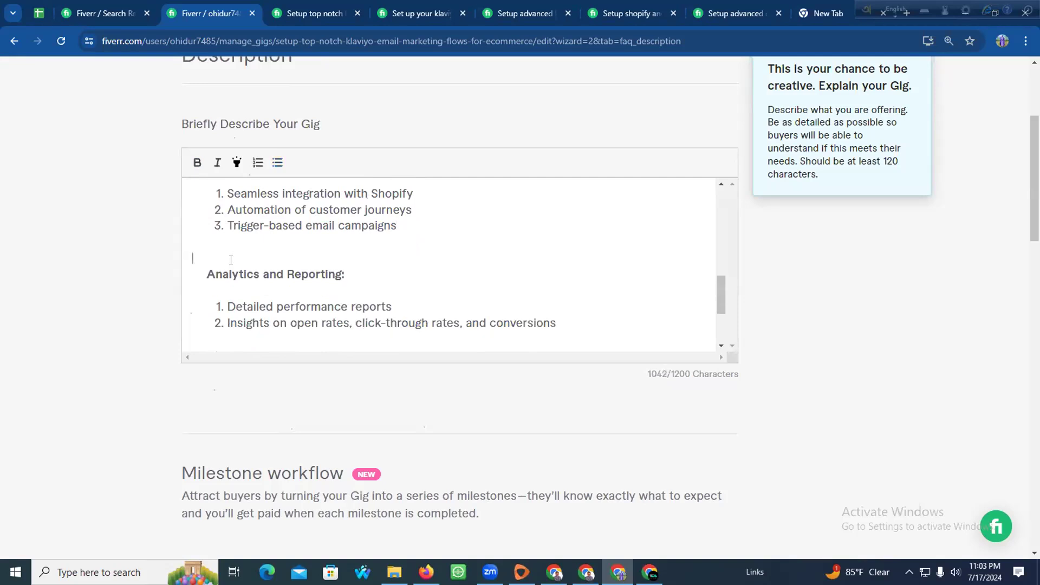
pyautogui.press('BackSpace')
pyautogui.press('BackSpace')
# Remove an extra blank line above the hashtags and delete the #EmailDesign, #EmailCampaigns and #DigitalMarketing hashtags
pyautogui.scroll(-3, 239, 263)
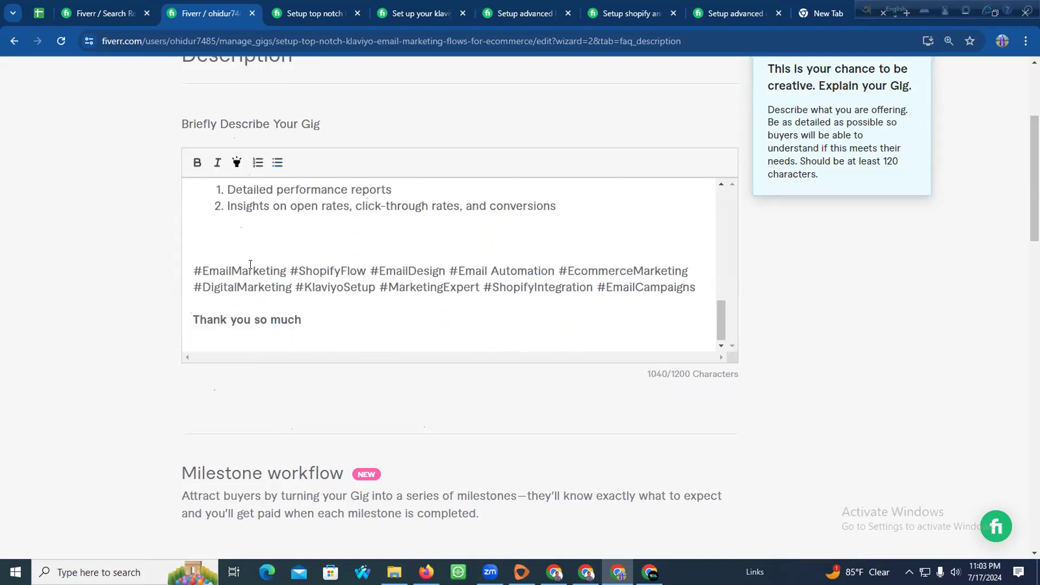
pyautogui.press('BackSpace')
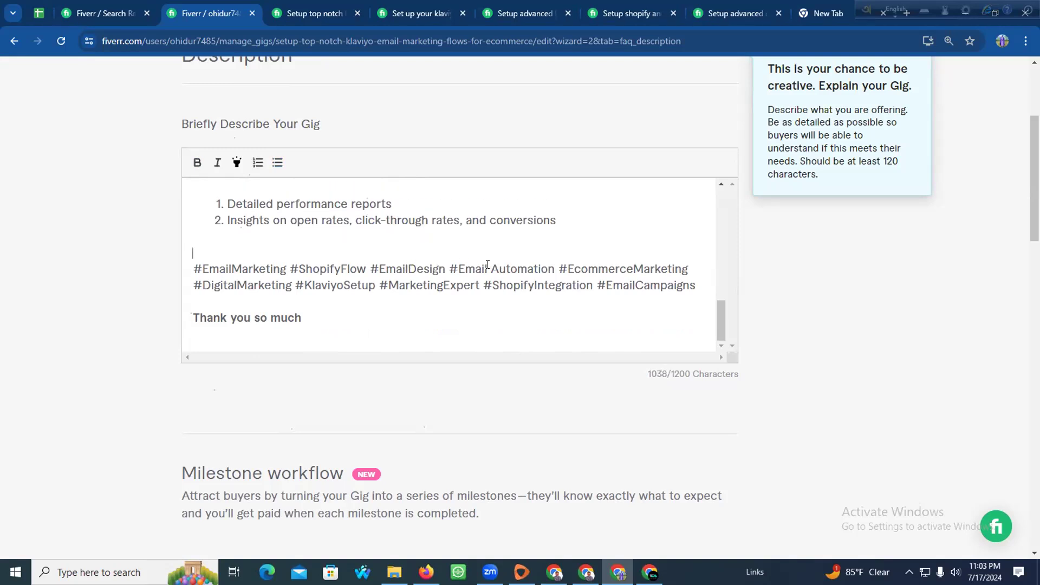
pyautogui.moveTo(443, 267); pyautogui.dragTo(368, 262)
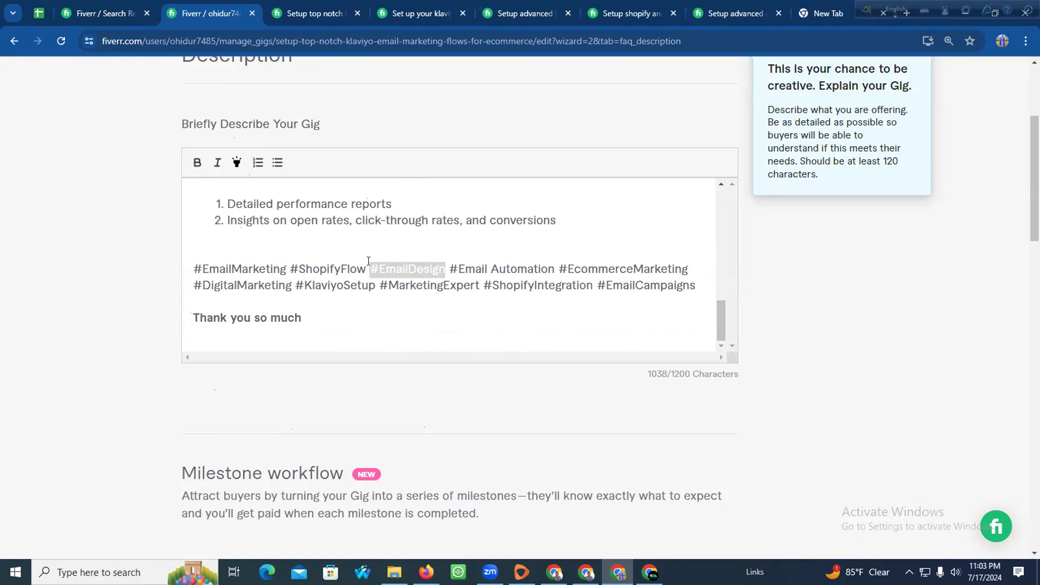
pyautogui.press('BackSpace')
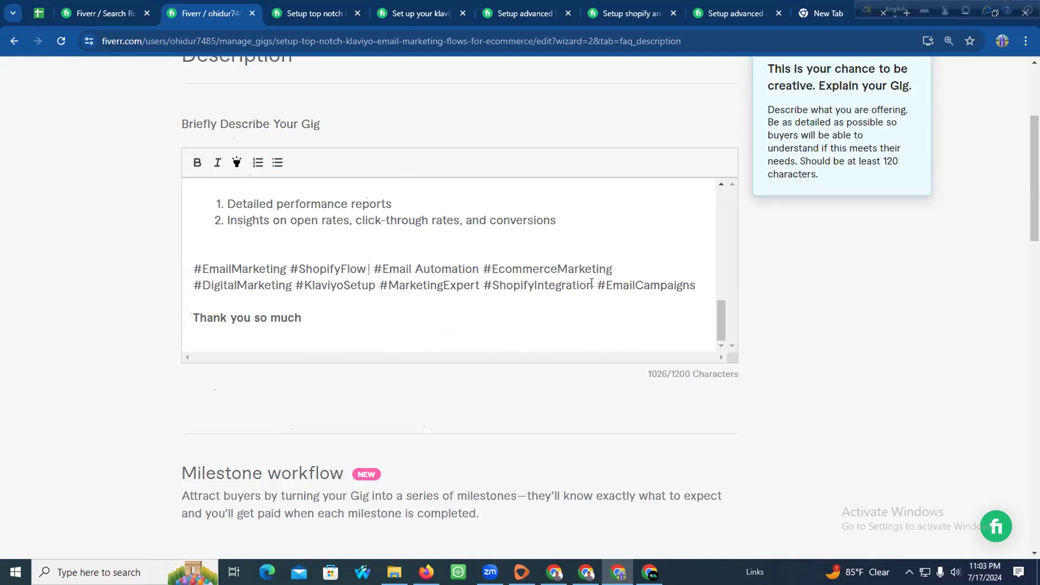
pyautogui.moveTo(592, 283); pyautogui.dragTo(698, 283)
pyautogui.press('BackSpace')
pyautogui.moveTo(292, 283); pyautogui.dragTo(160, 288)
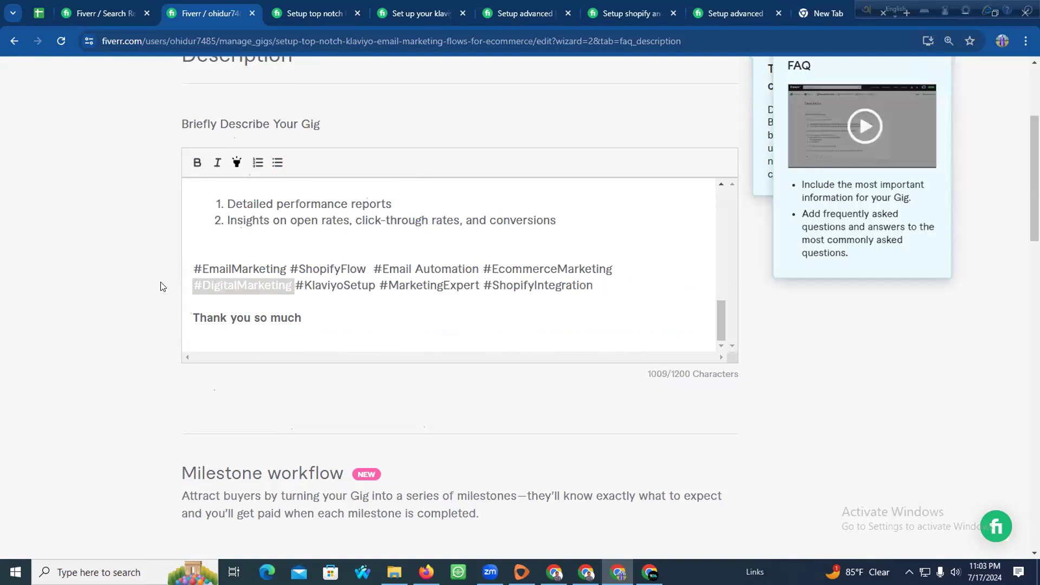
pyautogui.press('BackSpace')
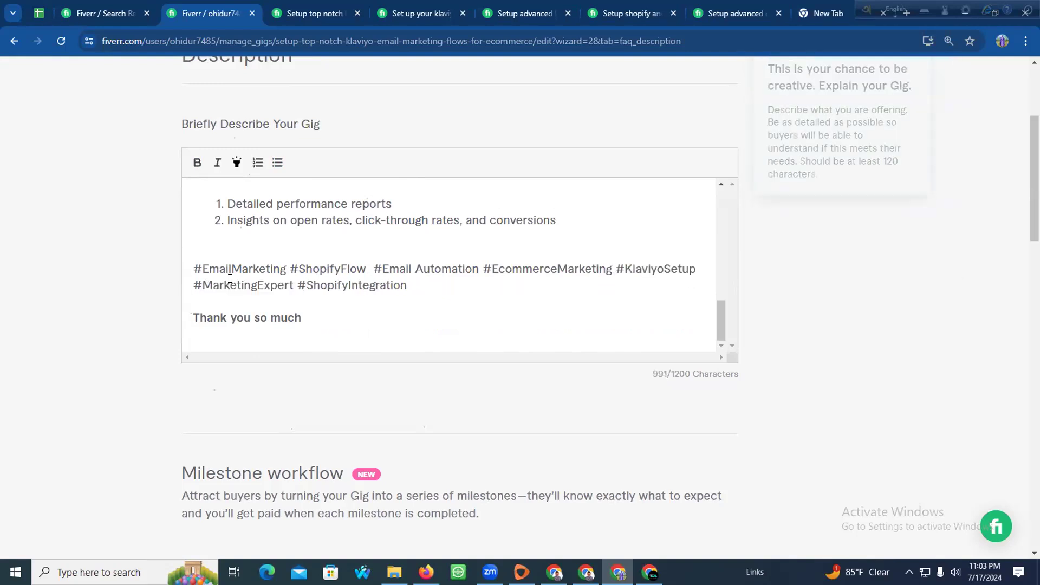
# Start a new entry in the gig's Frequently Asked Questions section
pyautogui.scroll(-10, 347, 273)
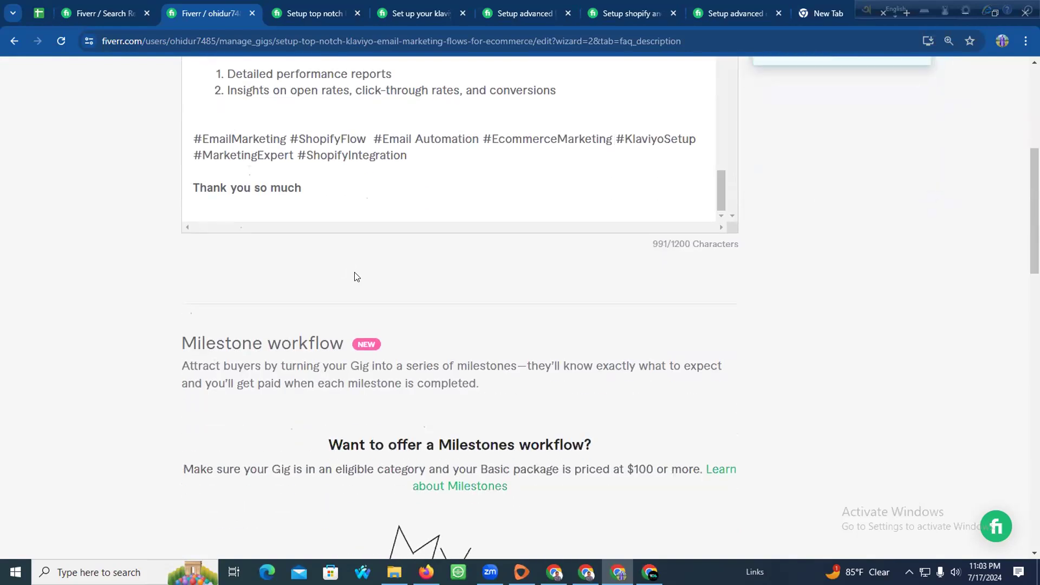
pyautogui.scroll(-6, 436, 288)
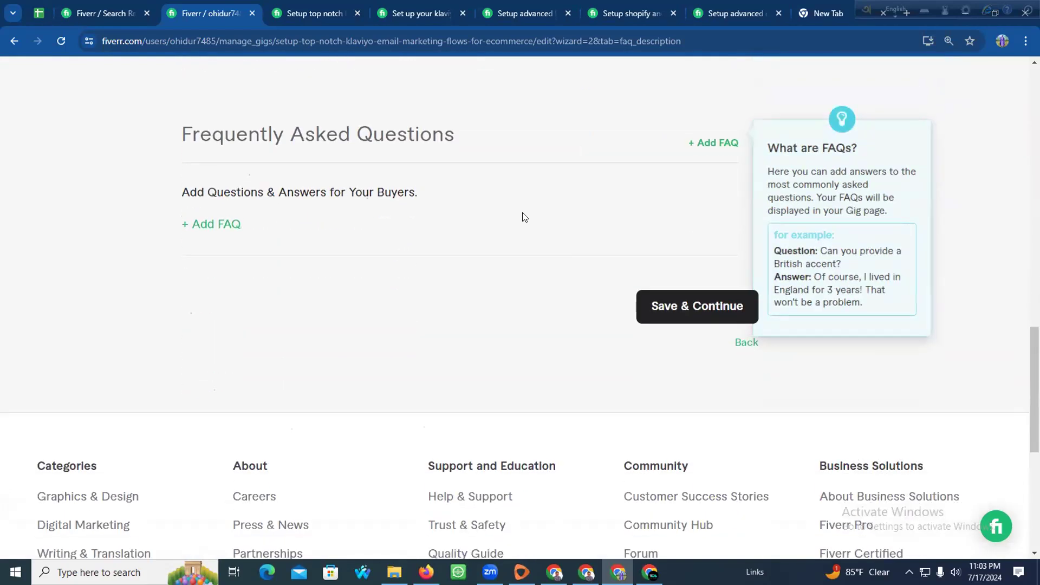
pyautogui.click(225, 224)
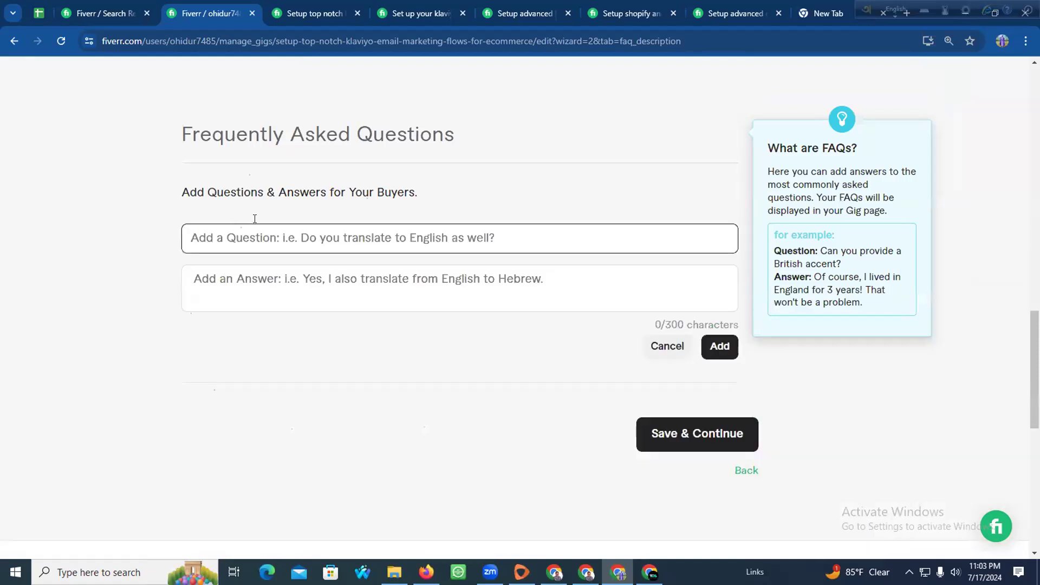
# Switch to the Google Docs gig note and separately copy FAQ 1, "What information do you need to get started?", and its answer
pyautogui.hotkey('alt', 'Tab')
pyautogui.scroll(-5, 256, 267)
pyautogui.moveTo(256, 267); pyautogui.dragTo(652, 317)
pyautogui.moveTo(262, 341); pyautogui.dragTo(583, 406)
pyautogui.moveTo(501, 274); pyautogui.dragTo(269, 266)
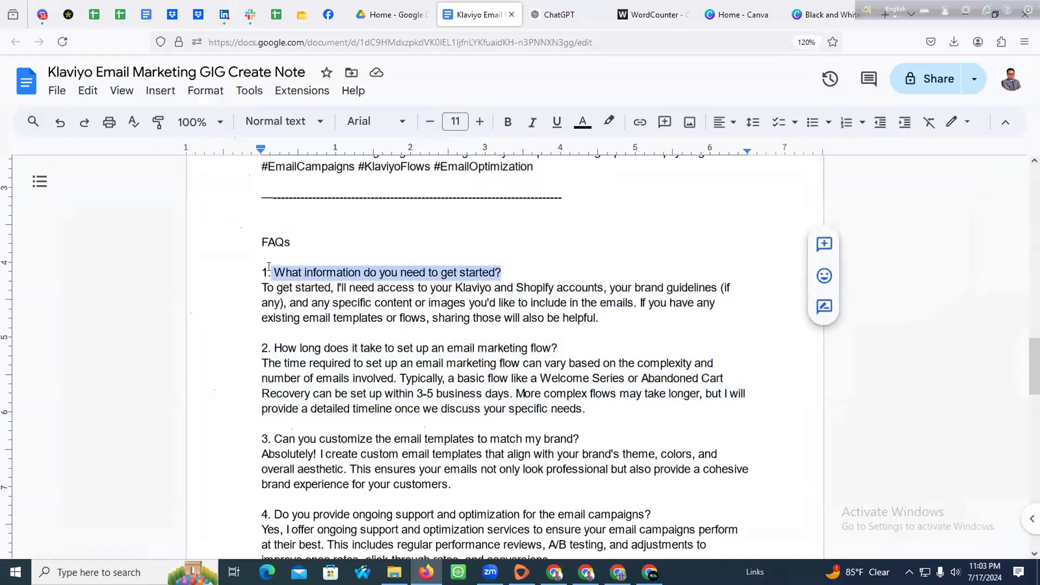
pyautogui.moveTo(598, 319); pyautogui.dragTo(258, 289)
pyautogui.press('super+c')
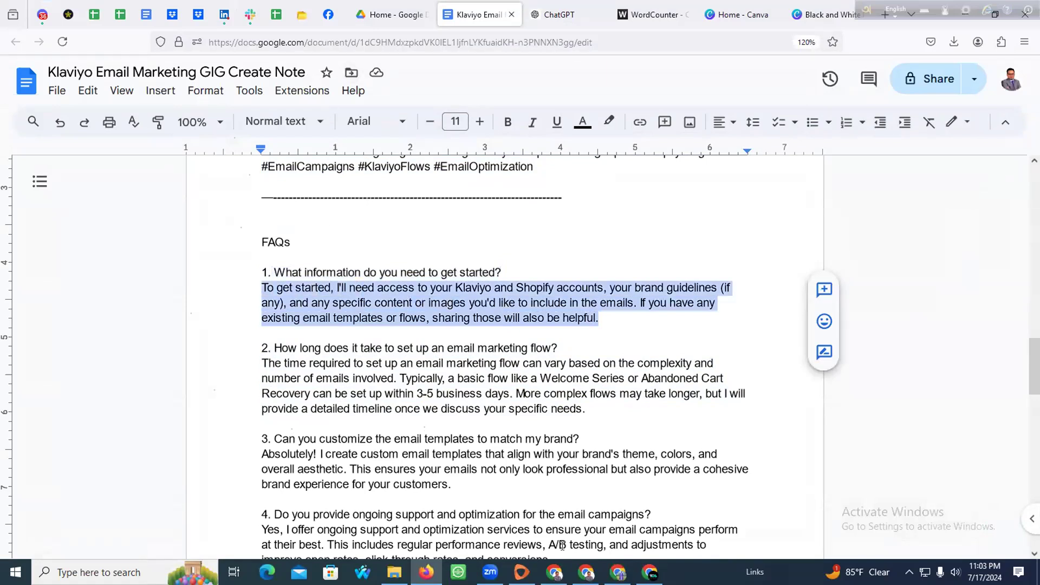
# Return to Fiverr and add the FAQ "What information do you need to get started?" with its copied answer from the clipboard history
pyautogui.click(618, 572)
pyautogui.click(281, 248)
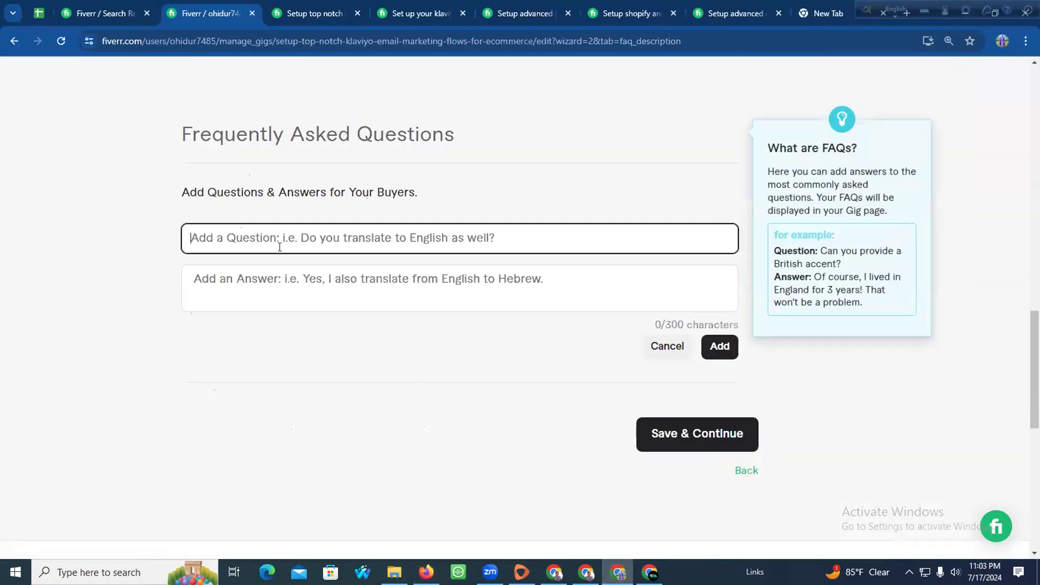
pyautogui.press('super+v')
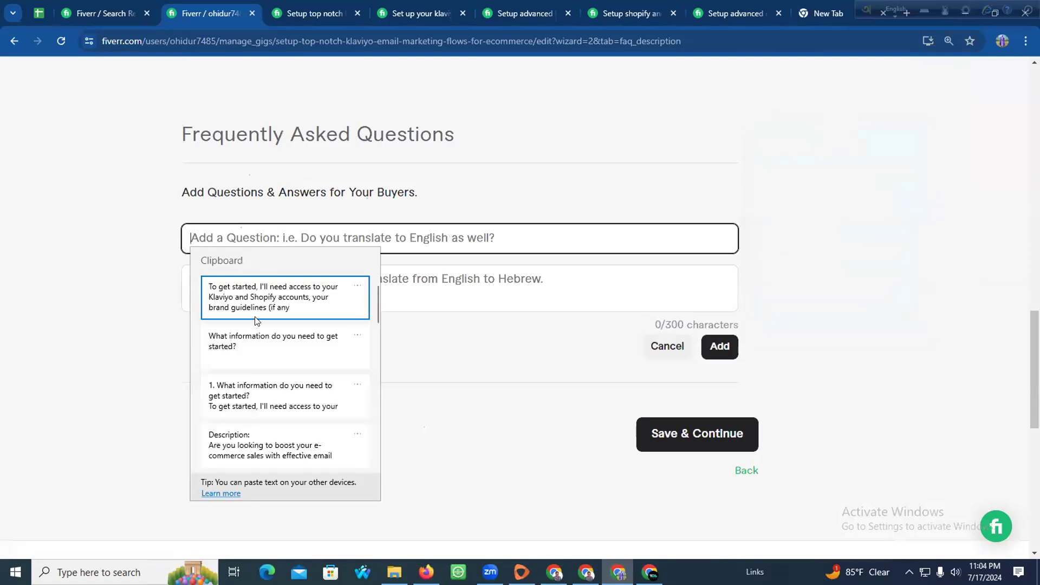
pyautogui.click(320, 343)
pyautogui.click(256, 297)
pyautogui.press('super+v')
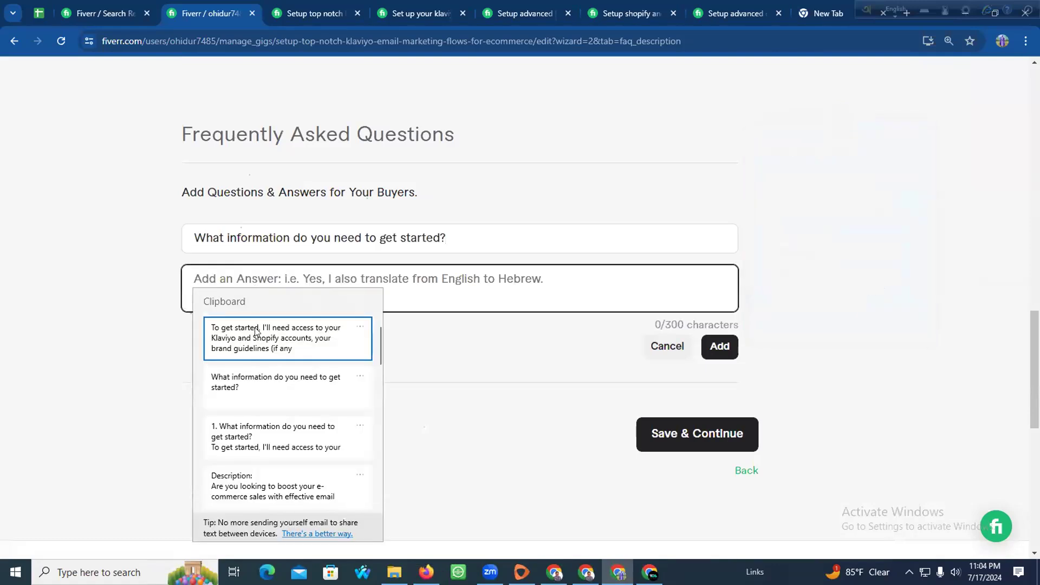
pyautogui.click(259, 333)
pyautogui.click(719, 347)
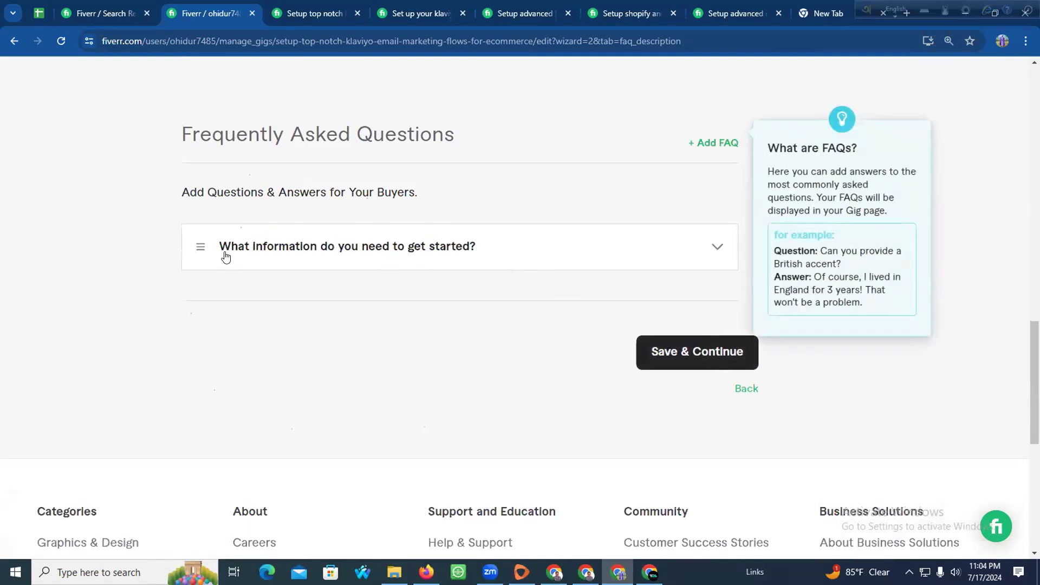
# Expand the added FAQ to review its full answer text, and collapse it again
pyautogui.click(516, 251)
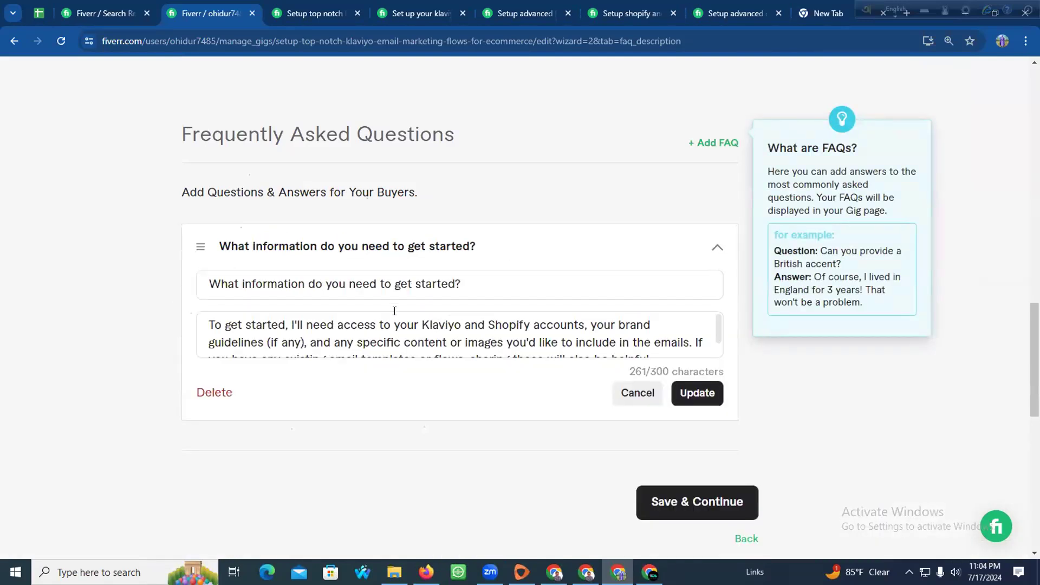
pyautogui.scroll(-2, 389, 320)
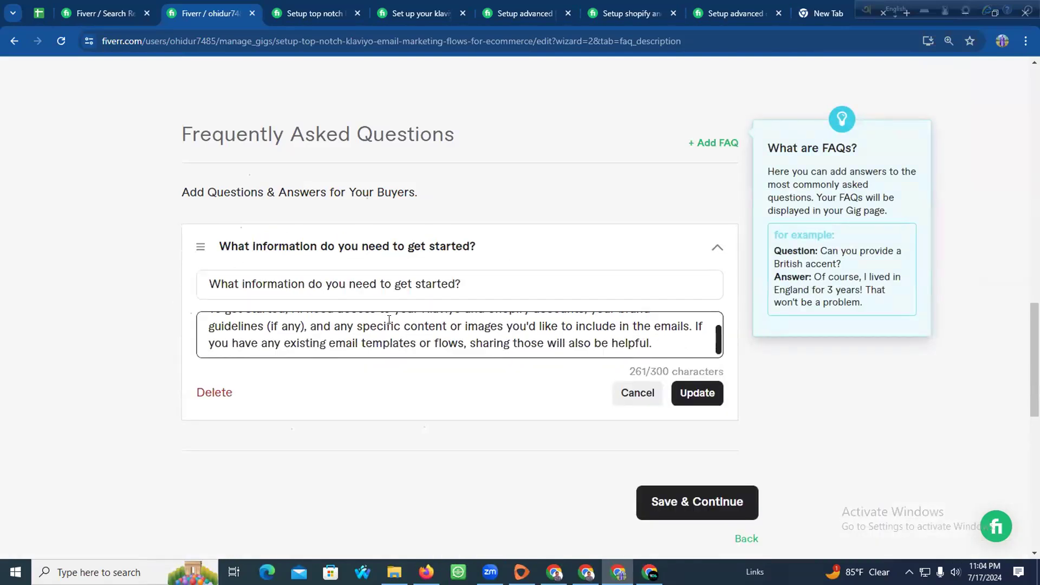
pyautogui.click(488, 248)
# Start another FAQ entry and copy question 2, "How long does it take to set up an email marketing flow?", and its answer from Google Docs
pyautogui.click(697, 145)
pyautogui.click(375, 236)
pyautogui.click(427, 572)
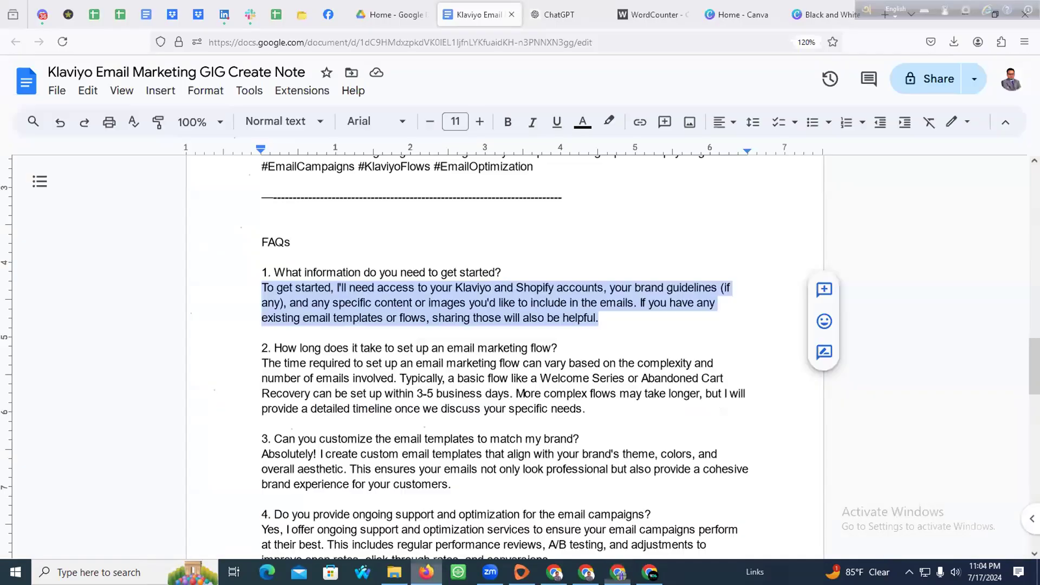
pyautogui.scroll(-2, 273, 267)
pyautogui.click(274, 273)
pyautogui.moveTo(273, 269); pyautogui.dragTo(559, 268)
pyautogui.press('super+c')
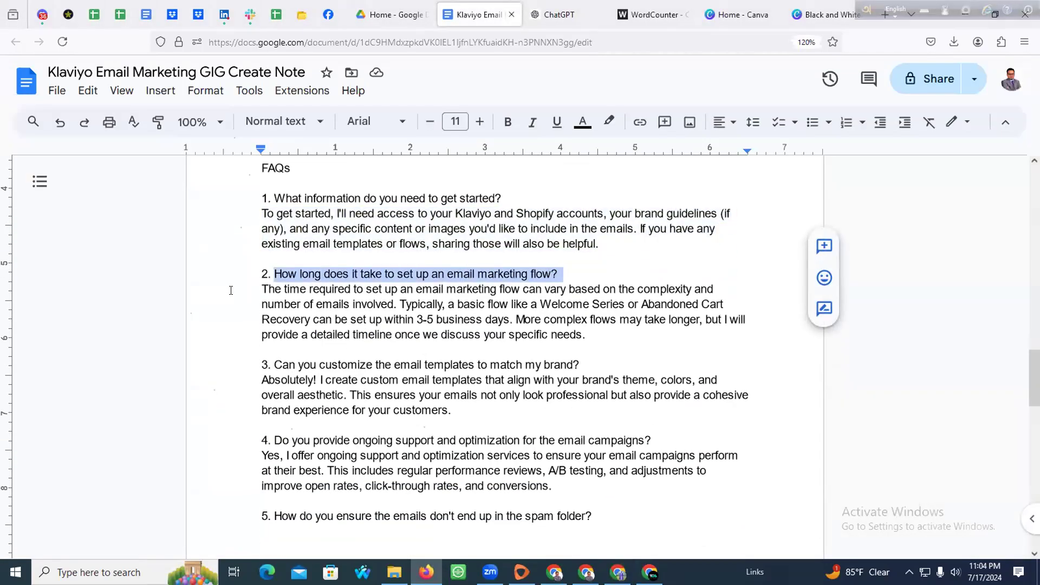
pyautogui.moveTo(262, 287); pyautogui.dragTo(591, 331)
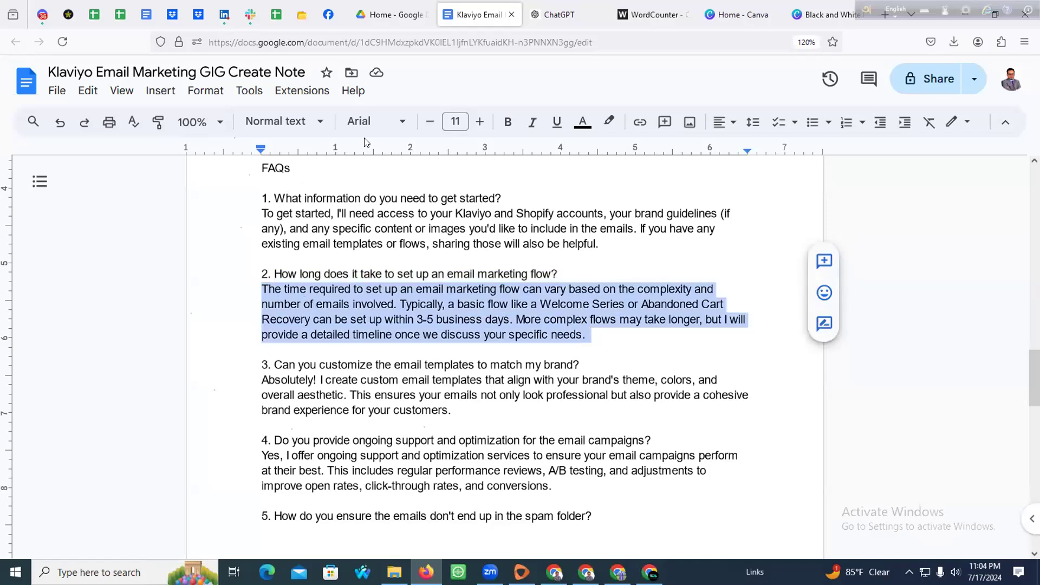
# Switch to Fiverr and fill the FAQ entry with "How long does it take to set up an email marketing flow?" and its copied answer
pyautogui.click(552, 10)
pyautogui.click(391, 14)
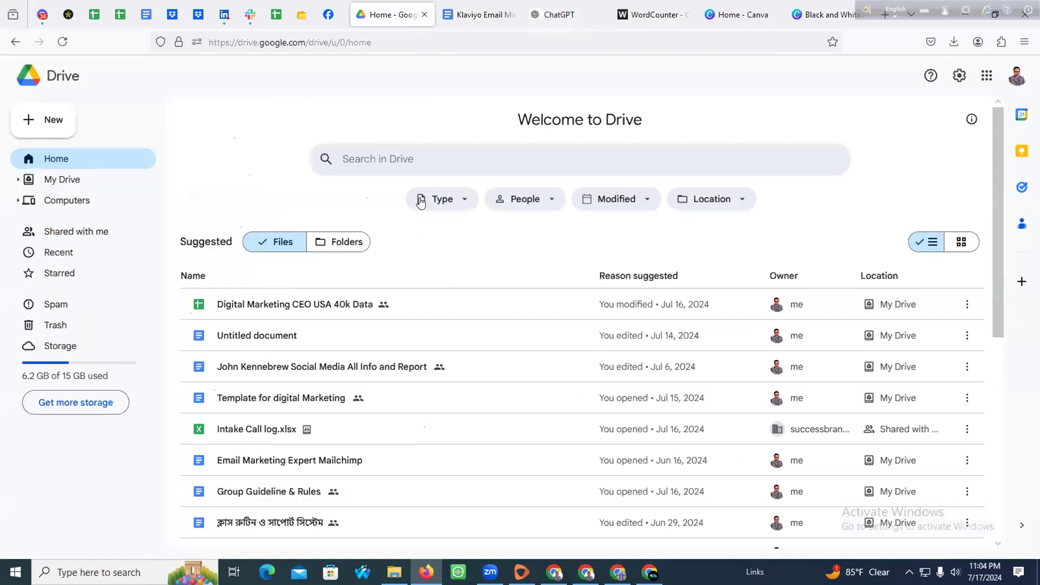
pyautogui.click(618, 572)
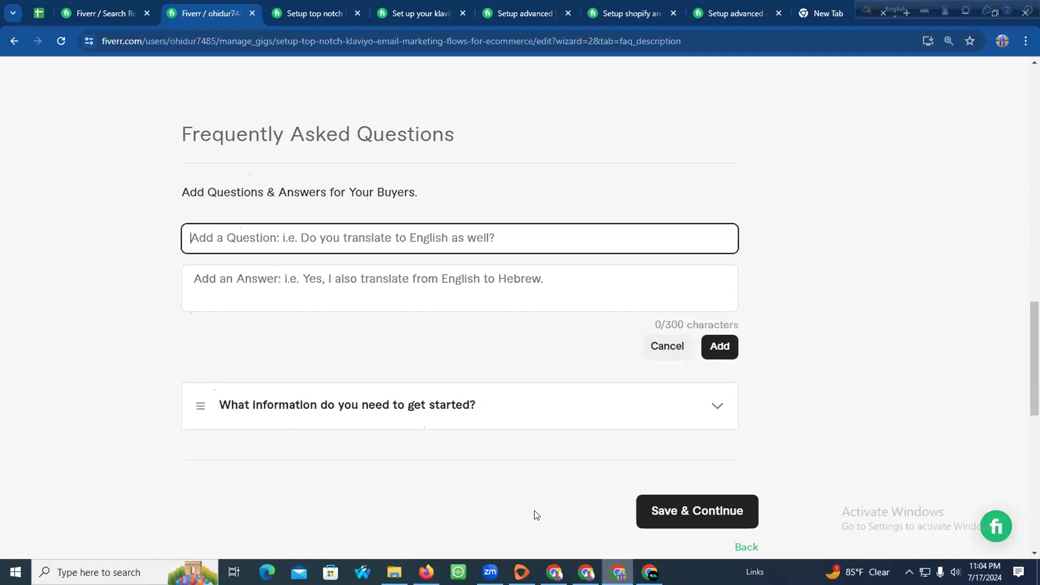
pyautogui.press('super')
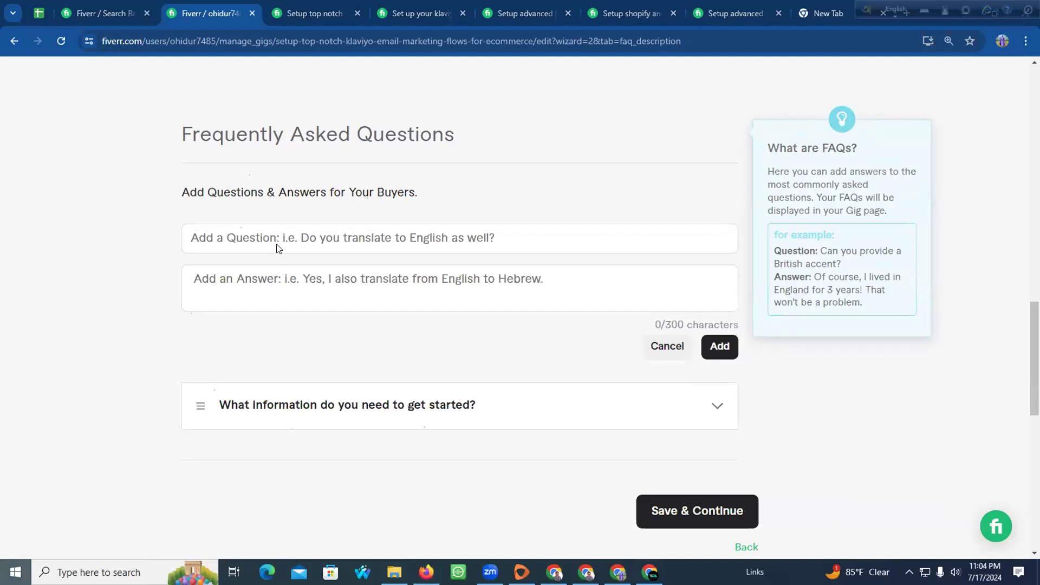
pyautogui.click(346, 240)
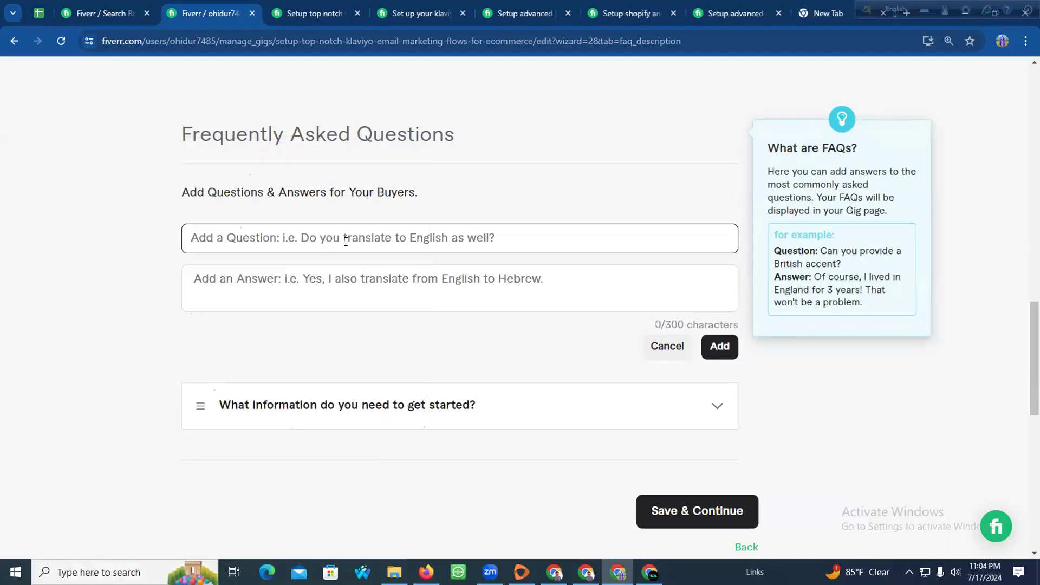
pyautogui.press('super+v')
pyautogui.click(275, 343)
pyautogui.click(274, 293)
pyautogui.press('super+v')
pyautogui.click(265, 341)
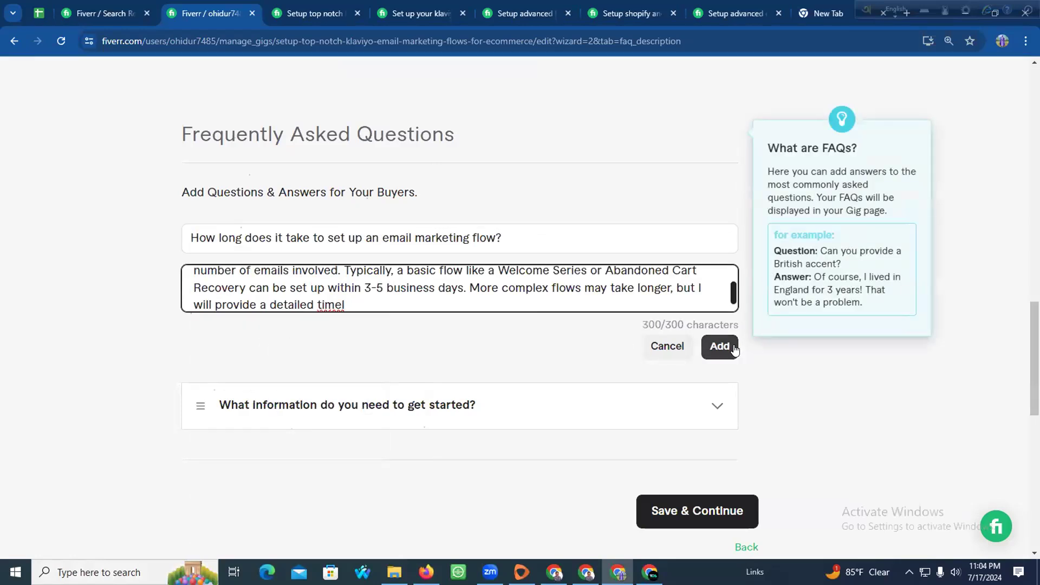
# Fix the cut-off end of the answer so it reads "I will provide a detailed time." and add the FAQ
pyautogui.click(711, 351)
pyautogui.click(365, 302)
pyautogui.press('BackSpace')
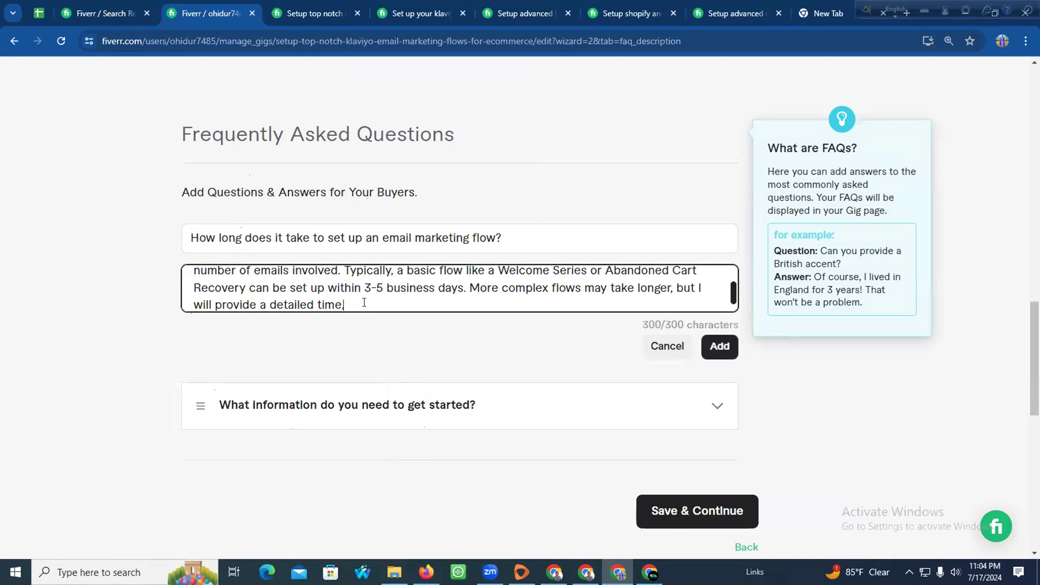
pyautogui.click(711, 345)
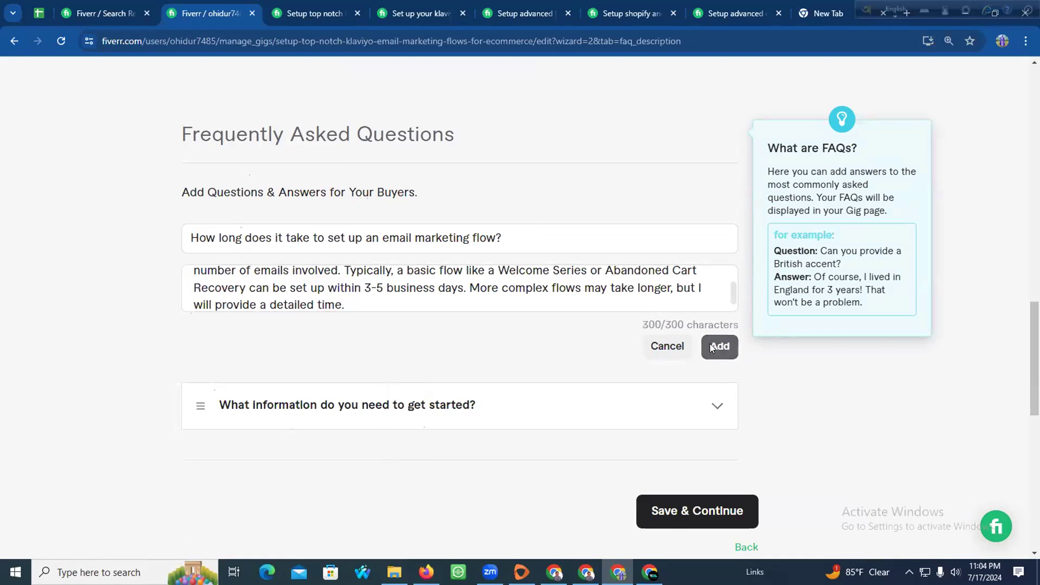
# Start another FAQ entry and separately copy question 3, "Can you customize the email templates to match my brand?", and its answer from Google Docs
pyautogui.click(720, 143)
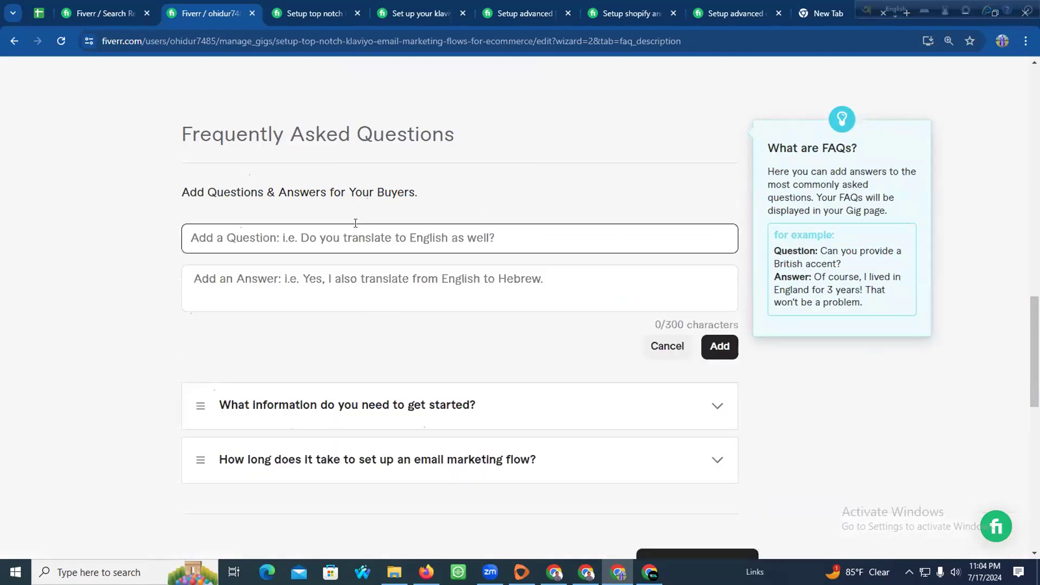
pyautogui.click(426, 572)
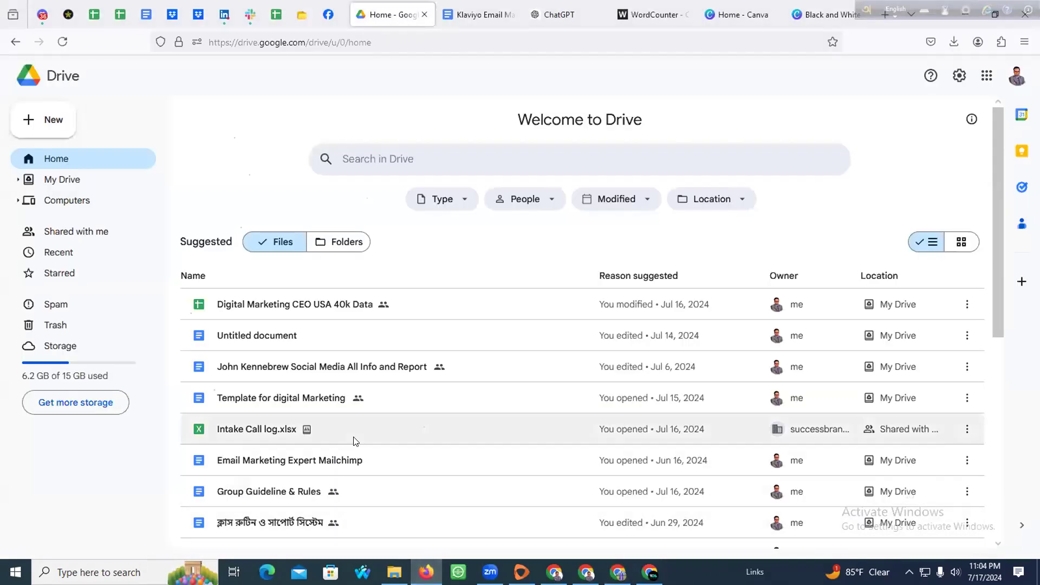
pyautogui.click(427, 572)
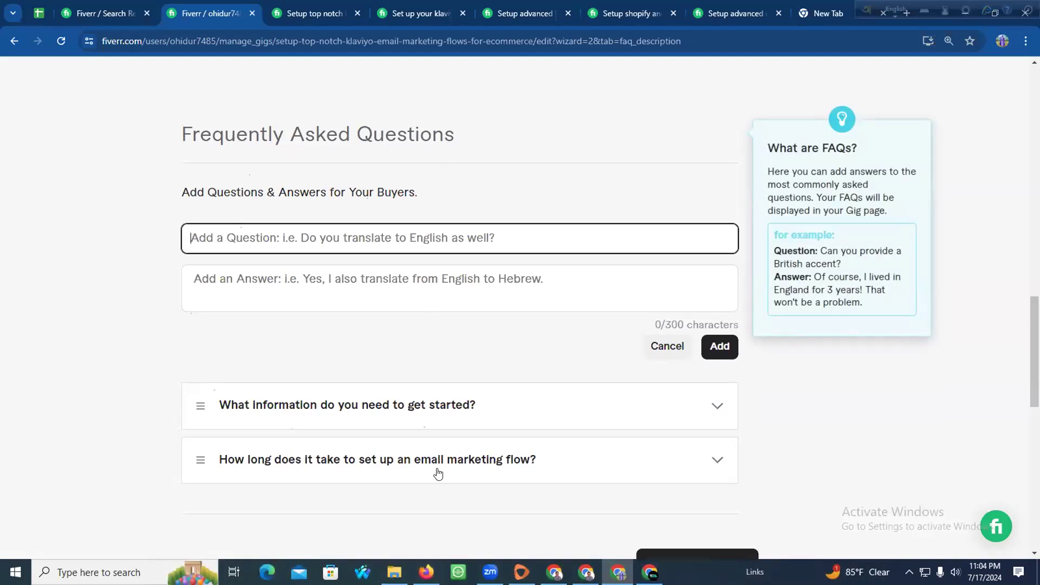
pyautogui.click(426, 572)
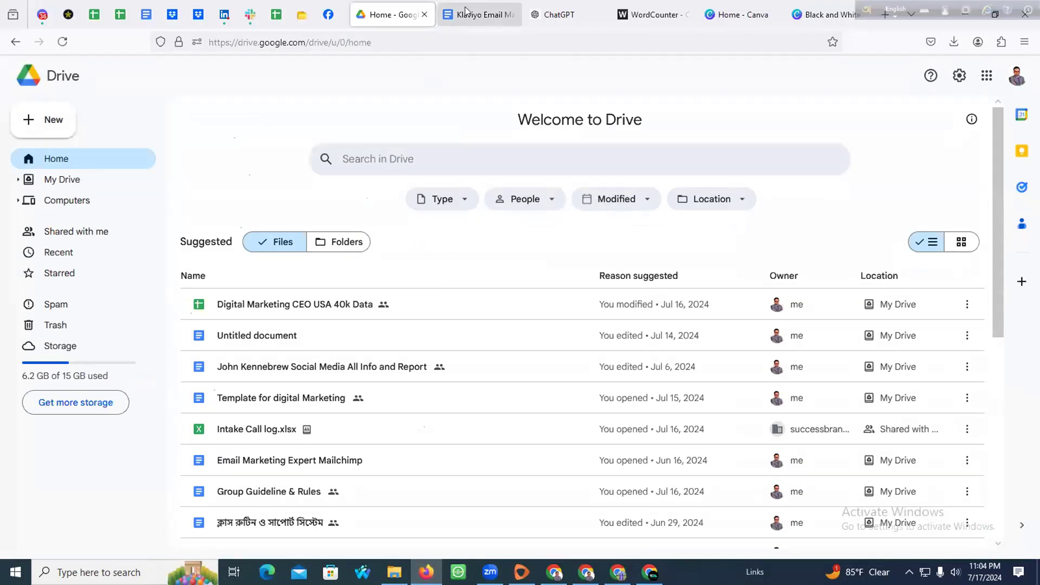
pyautogui.click(465, 11)
pyautogui.scroll(-4, 275, 208)
pyautogui.scroll(2, 275, 208)
pyautogui.moveTo(274, 216); pyautogui.dragTo(582, 213)
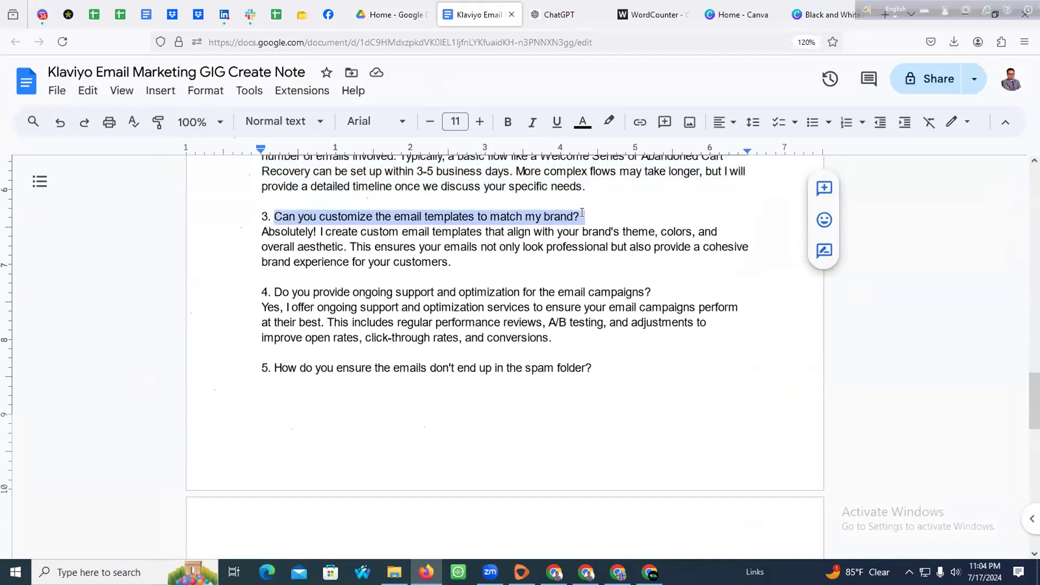
pyautogui.moveTo(262, 231); pyautogui.dragTo(472, 258)
pyautogui.press('super+c')
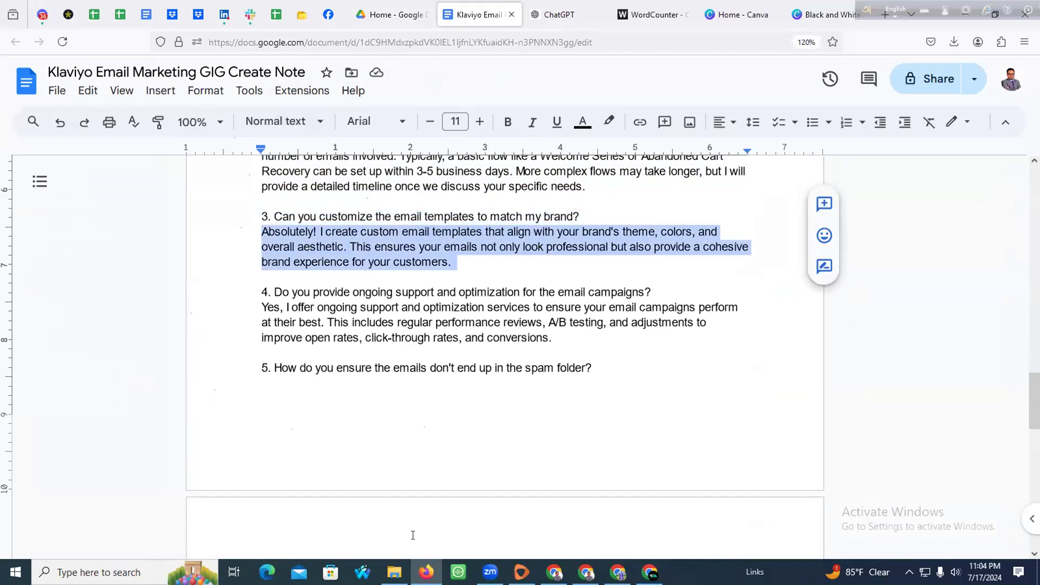
# Return to Fiverr and add the FAQ "Can you customize the email templates to match my brand?" with its answer from the clipboard history
pyautogui.click(700, 16)
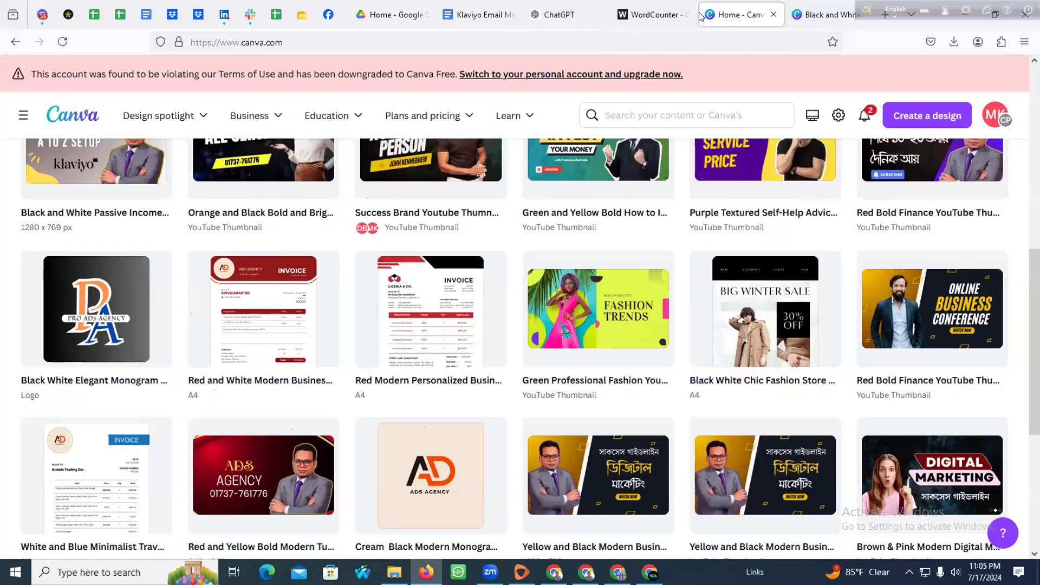
pyautogui.click(480, 15)
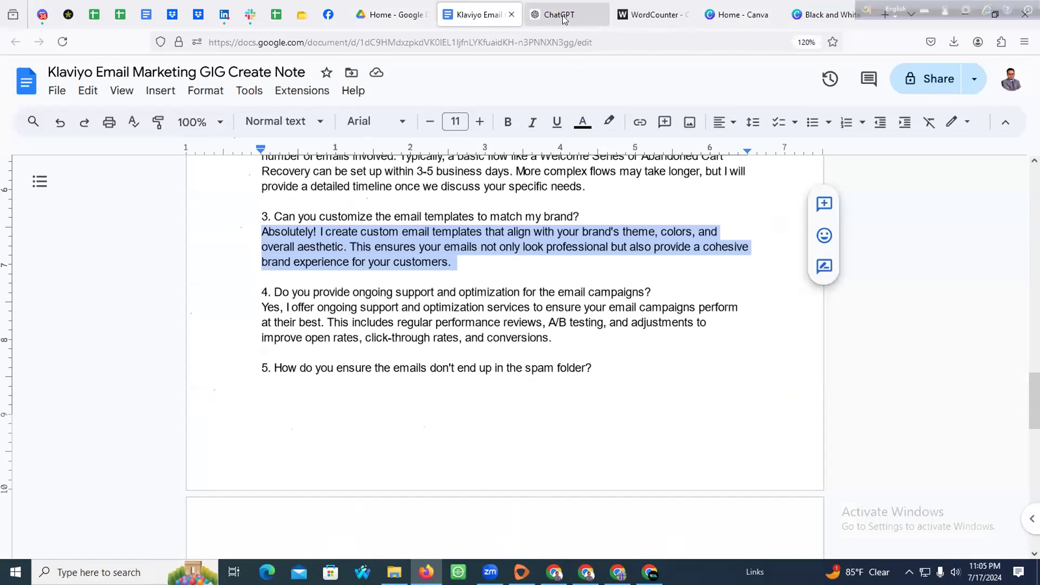
pyautogui.click(619, 572)
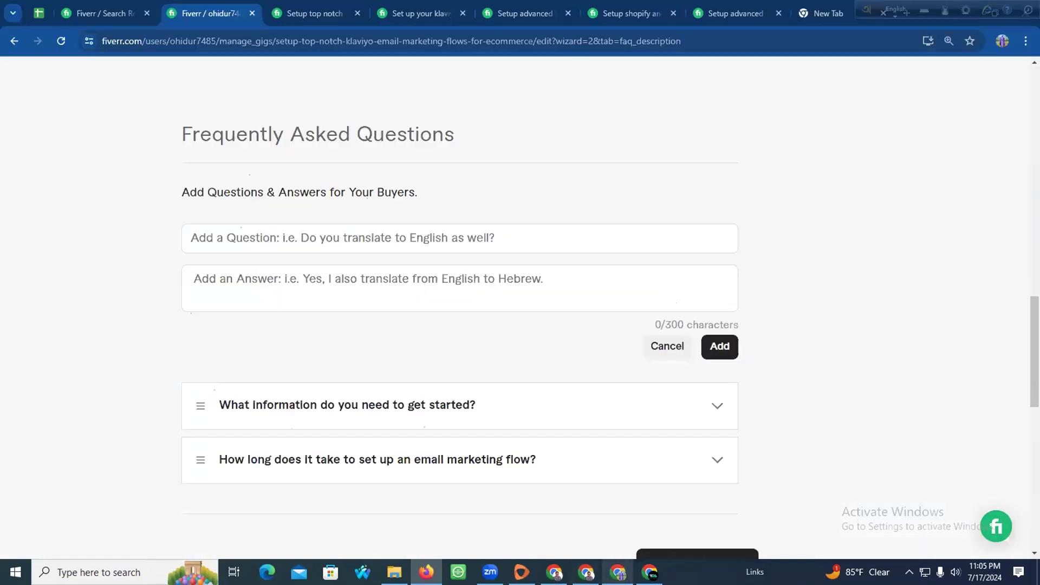
pyautogui.click(239, 243)
pyautogui.press('super+v')
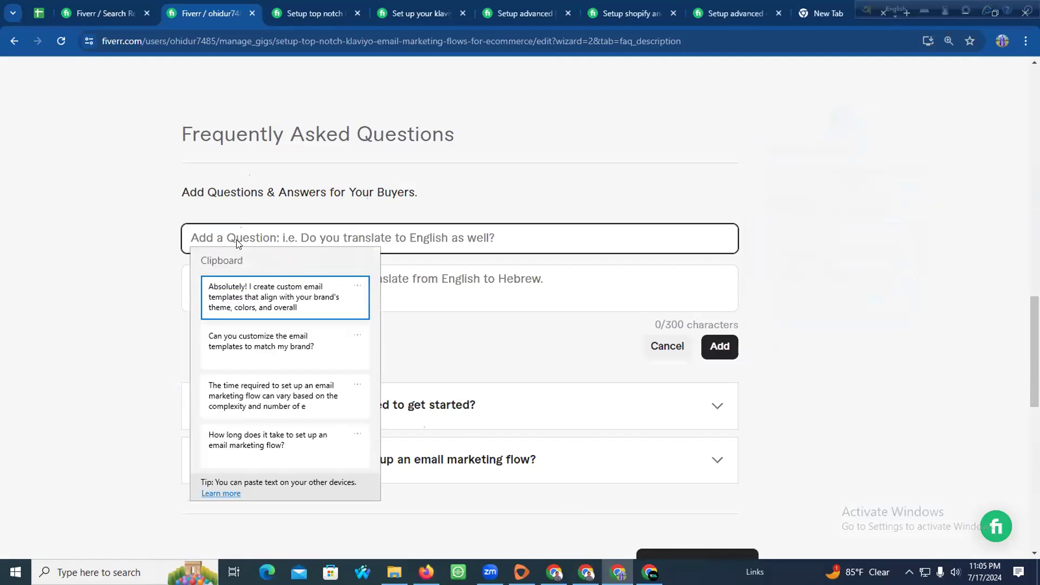
pyautogui.click(263, 346)
pyautogui.click(259, 280)
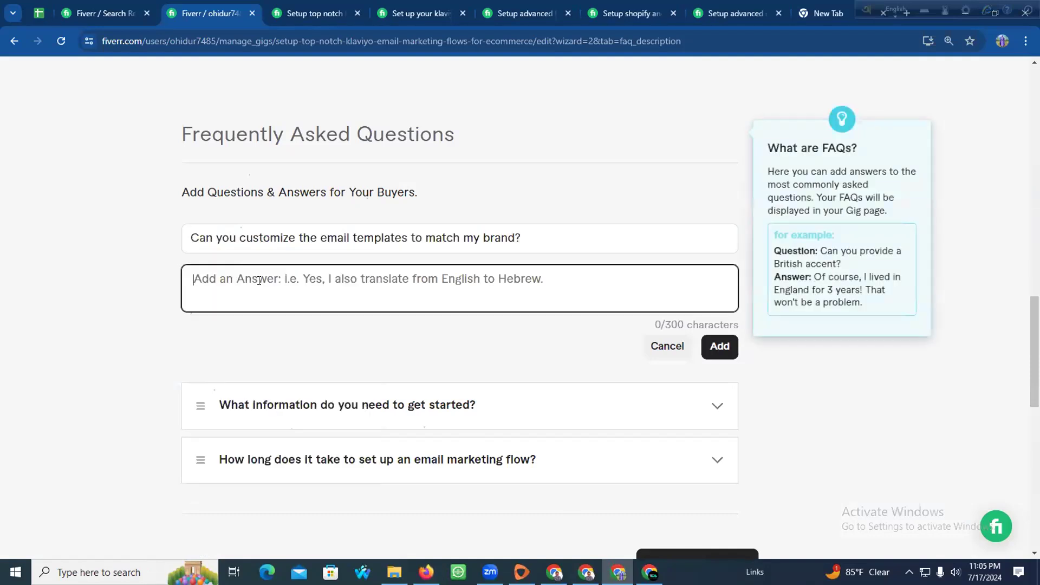
pyautogui.press('super+v')
pyautogui.click(262, 340)
pyautogui.click(721, 346)
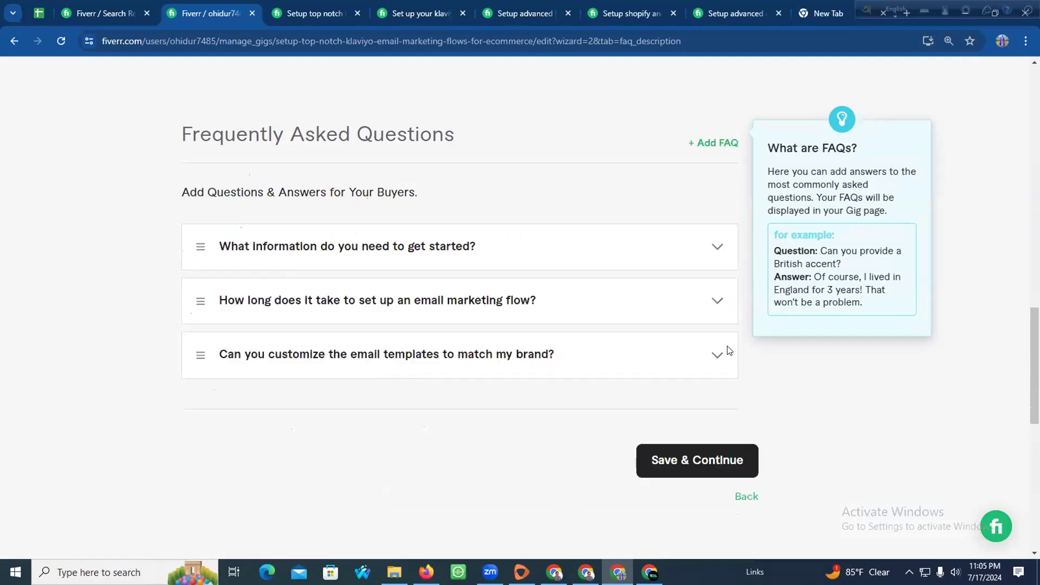
# Switch to Google Docs and separately copy question 4, "Do you provide ongoing support and optimization for the email campaigns?", and its answer
pyautogui.click(426, 572)
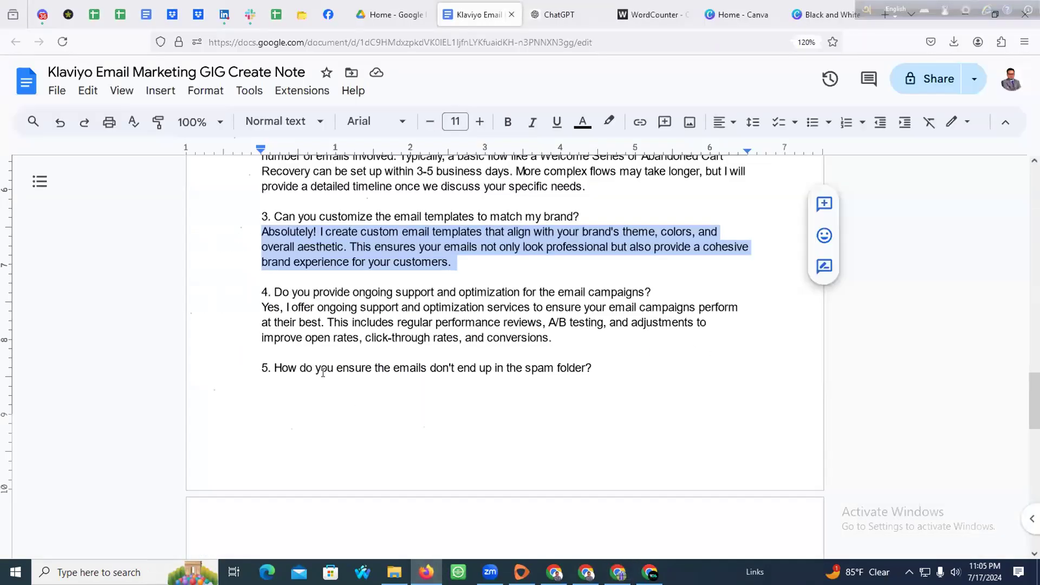
pyautogui.scroll(-2, 271, 255)
pyautogui.moveTo(271, 214); pyautogui.dragTo(687, 214)
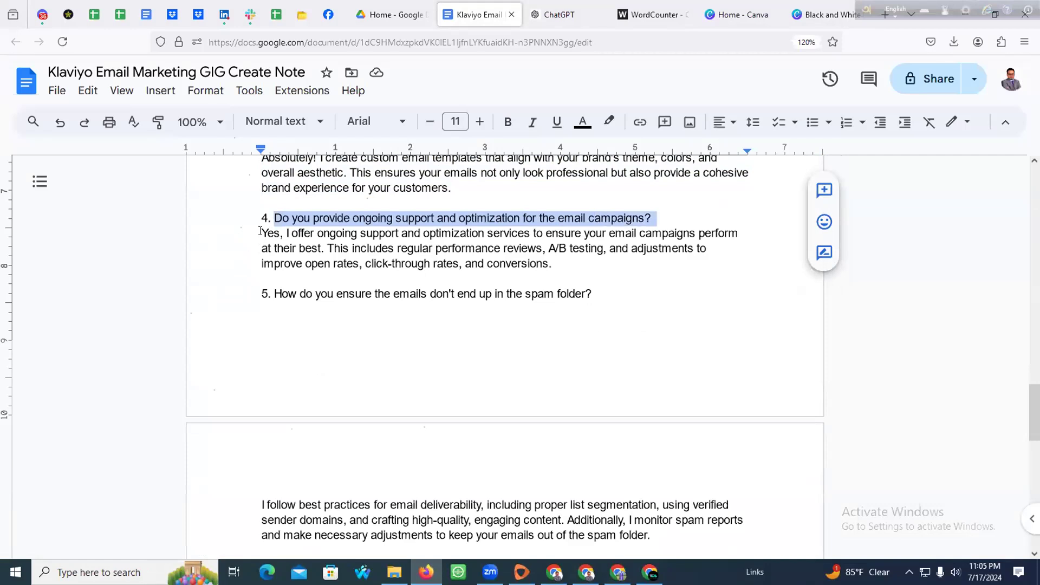
pyautogui.moveTo(261, 232); pyautogui.dragTo(662, 262)
pyautogui.press('super+c')
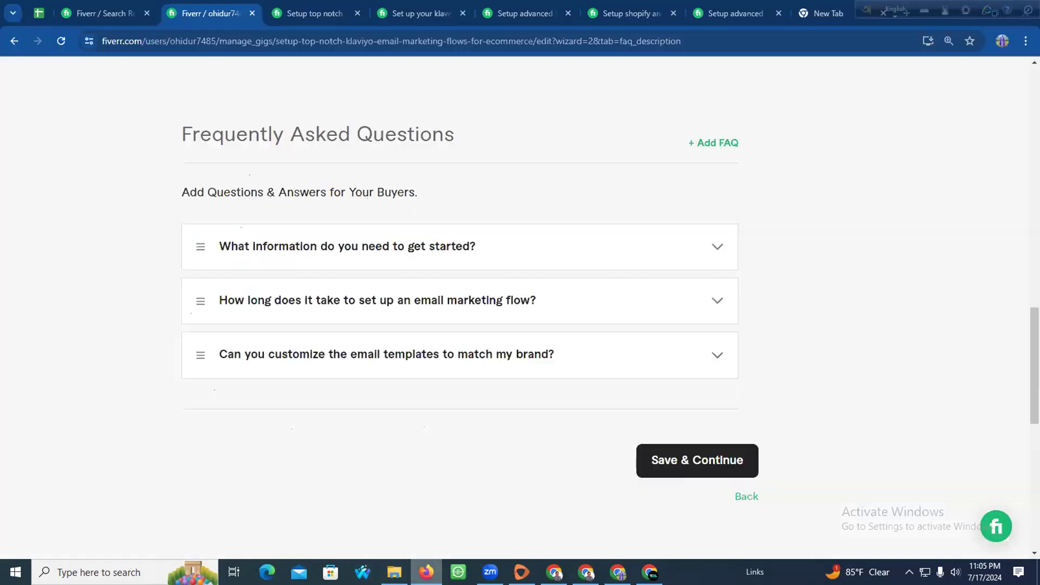
# Return to Fiverr and add a new FAQ, "Do you provide ongoing support and optimization for the email campaigns?", with its copied answer
pyautogui.click(618, 572)
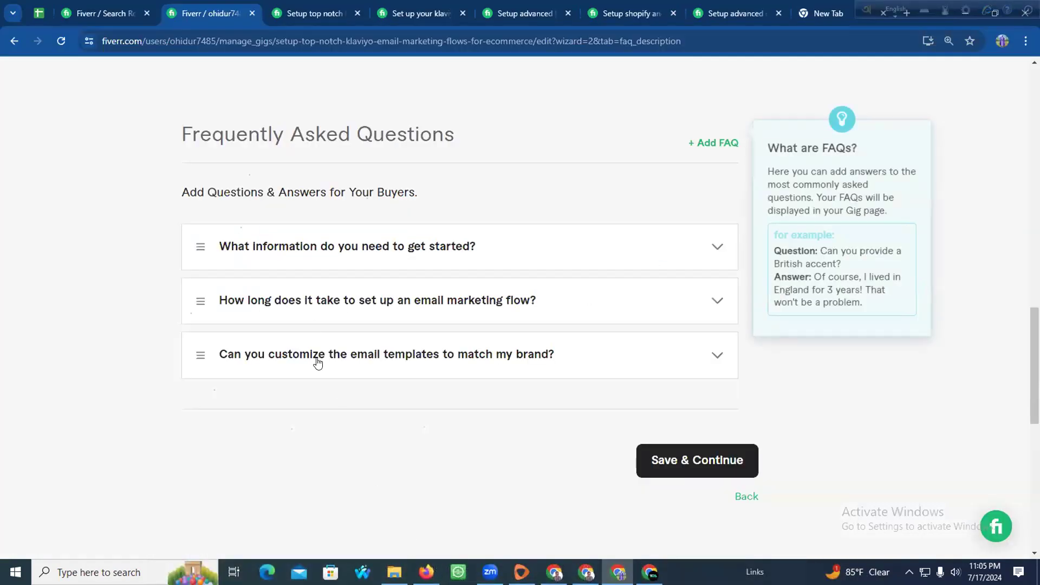
pyautogui.click(703, 142)
pyautogui.press('super+v')
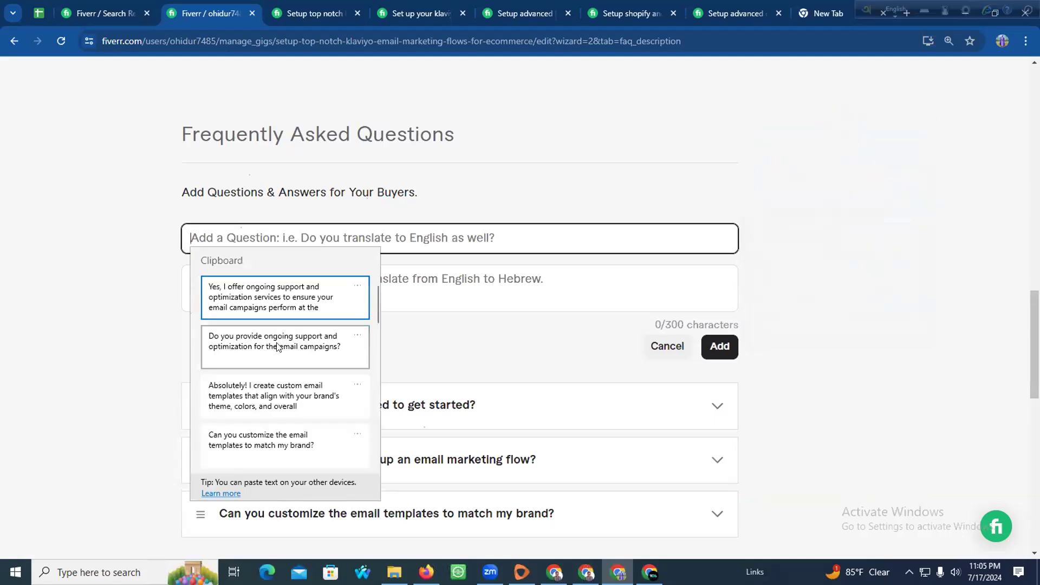
pyautogui.click(271, 342)
pyautogui.click(279, 295)
pyautogui.write('Do you provide ongoing support and optimization for the email campaigns?')
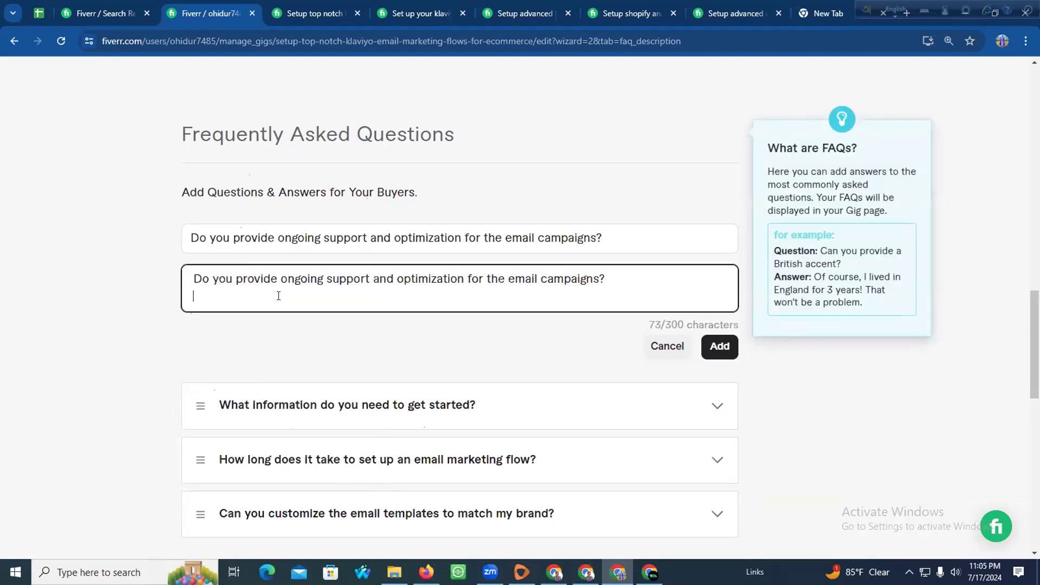
pyautogui.hotkey('ctrl', 'a')
pyautogui.press('super+v')
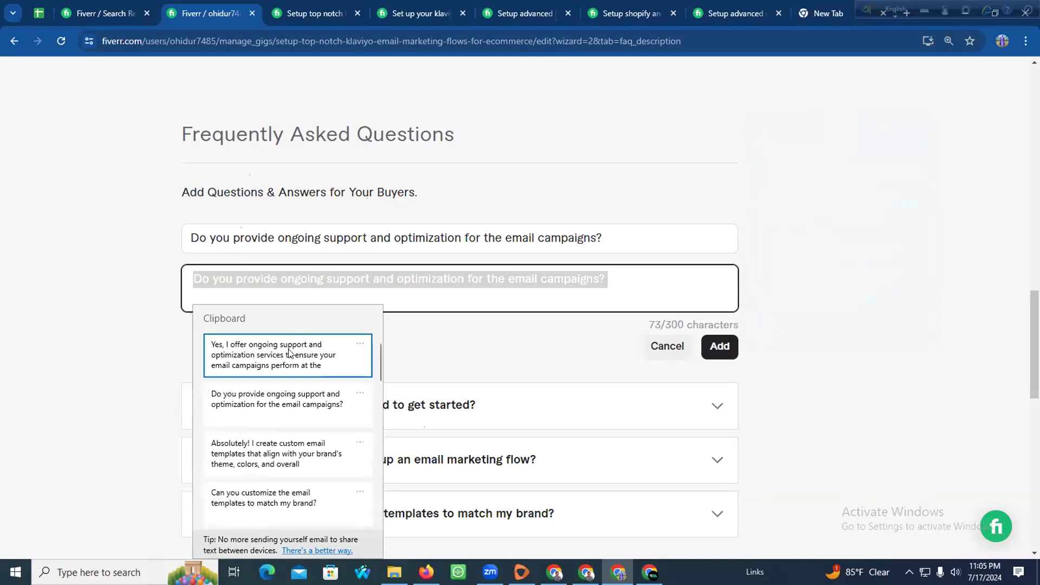
pyautogui.click(292, 351)
pyautogui.click(720, 346)
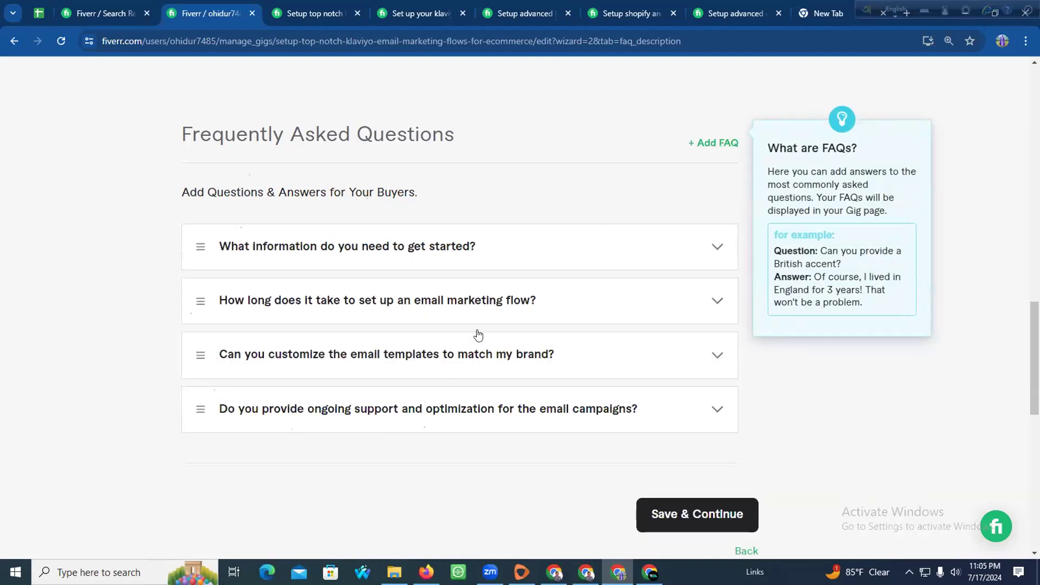
# Start another FAQ entry and copy question 5, "How do you ensure the emails don't end up in the spam folder?", and its answer from Google Docs
pyautogui.click(715, 143)
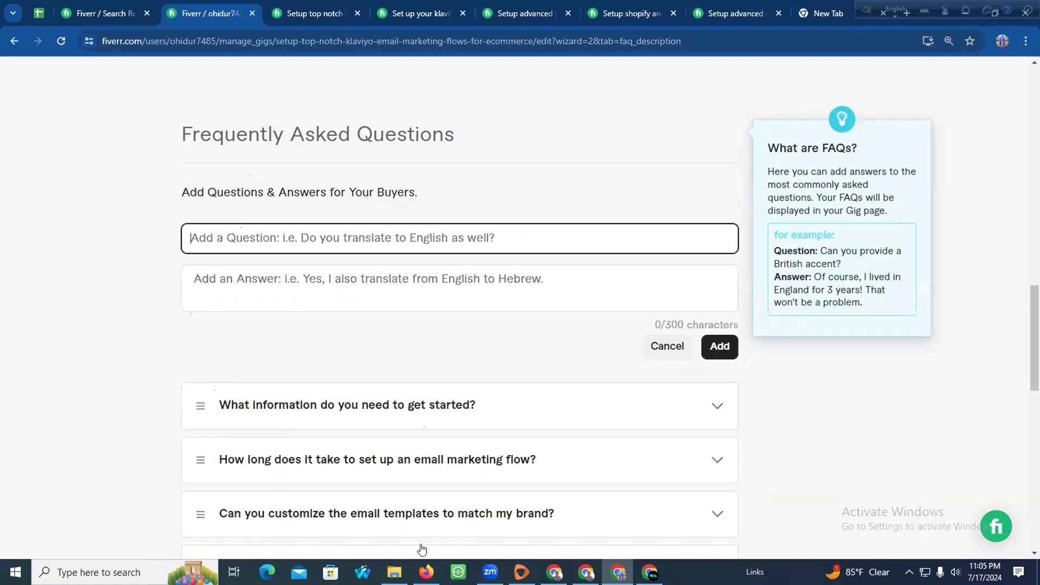
pyautogui.hotkey('alt', 'Tab')
pyautogui.scroll(-2, 401, 217)
pyautogui.click(273, 219)
pyautogui.moveTo(273, 218)
pyautogui.mouseDown()
pyautogui.moveTo(596, 220)
pyautogui.moveTo(276, 225)
pyautogui.mouseUp()
pyautogui.press('super+c')
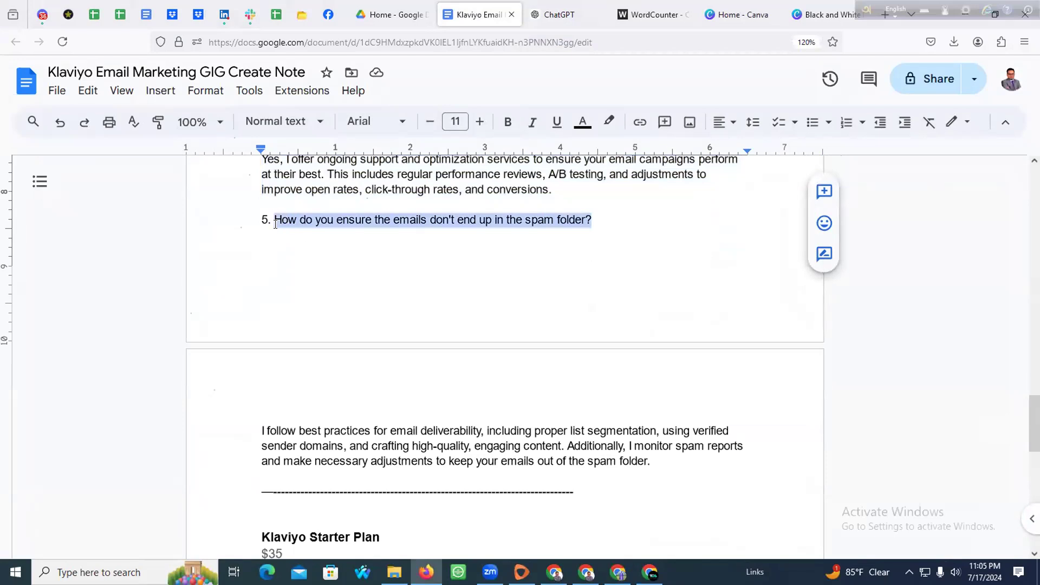
pyautogui.click(295, 300)
pyautogui.scroll(-3, 275, 344)
pyautogui.moveTo(252, 287); pyautogui.dragTo(685, 329)
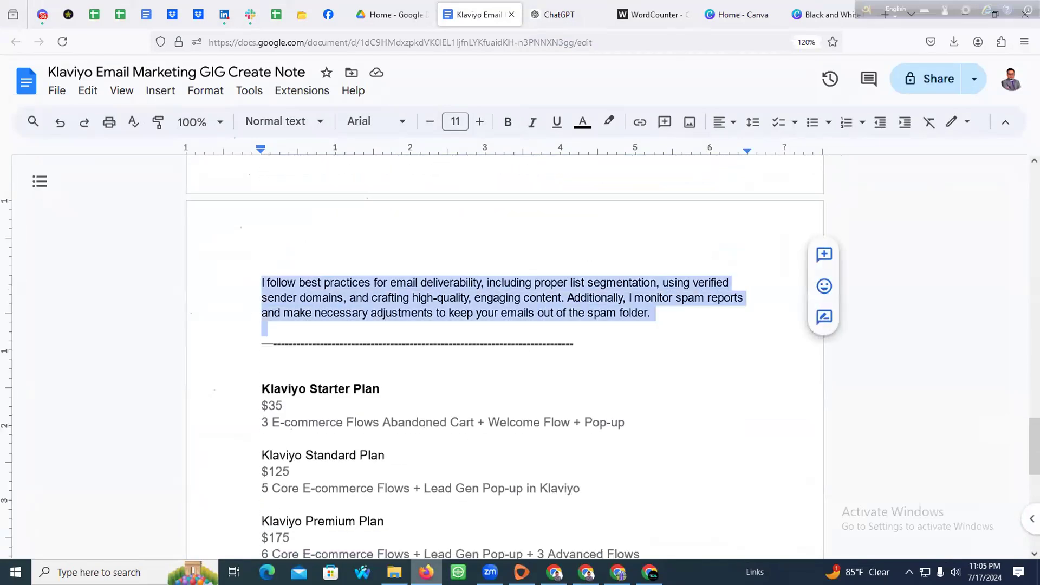
# Return to Fiverr and add the FAQ "How do you ensure the emails don't end up in the spam folder?" with its copied answer
pyautogui.hotkey('alt', 'Tab')
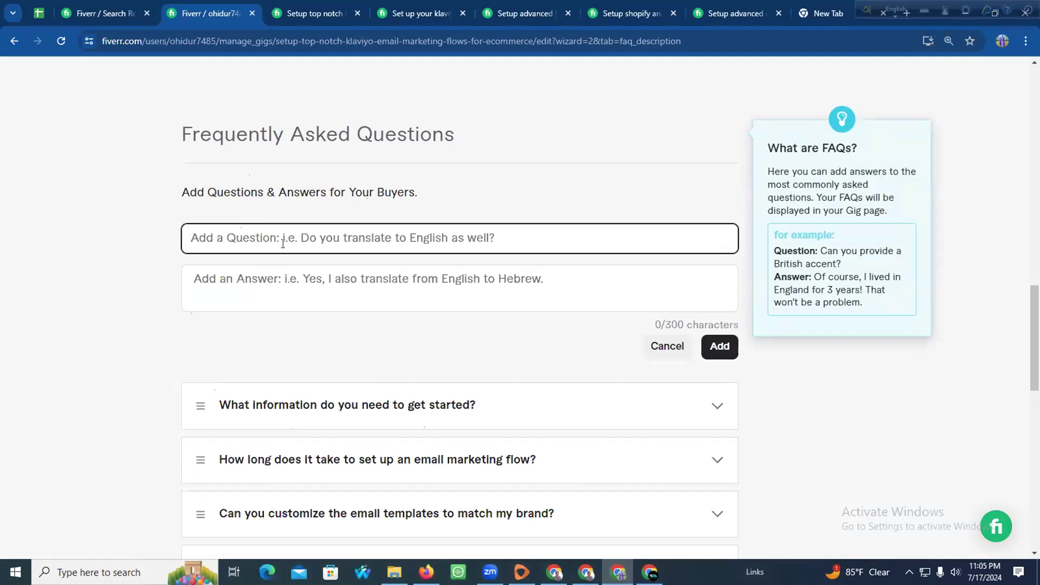
pyautogui.press('super+v')
pyautogui.click(274, 343)
pyautogui.click(290, 297)
pyautogui.press('super+v')
pyautogui.click(286, 348)
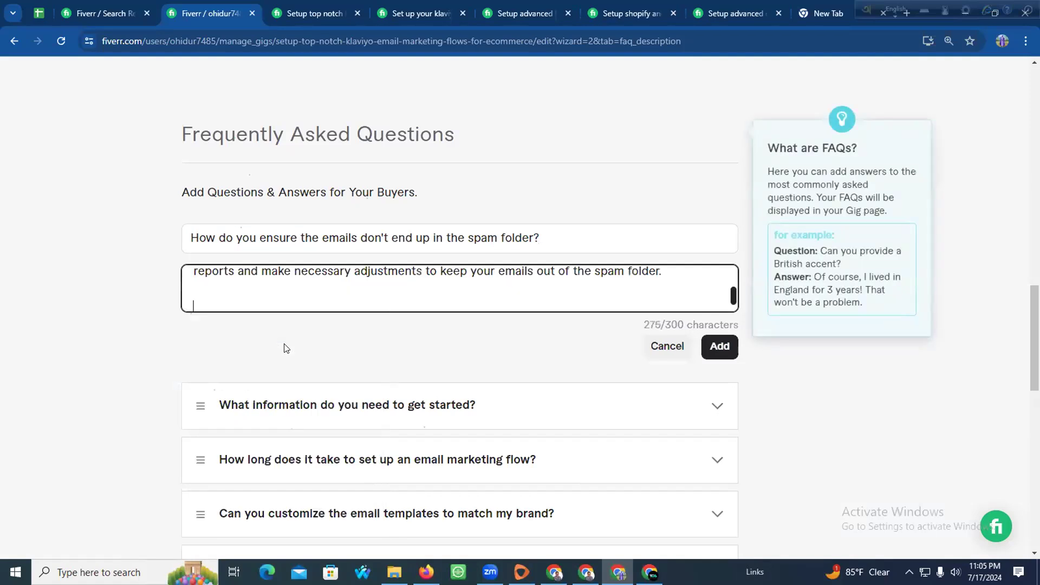
pyautogui.click(720, 346)
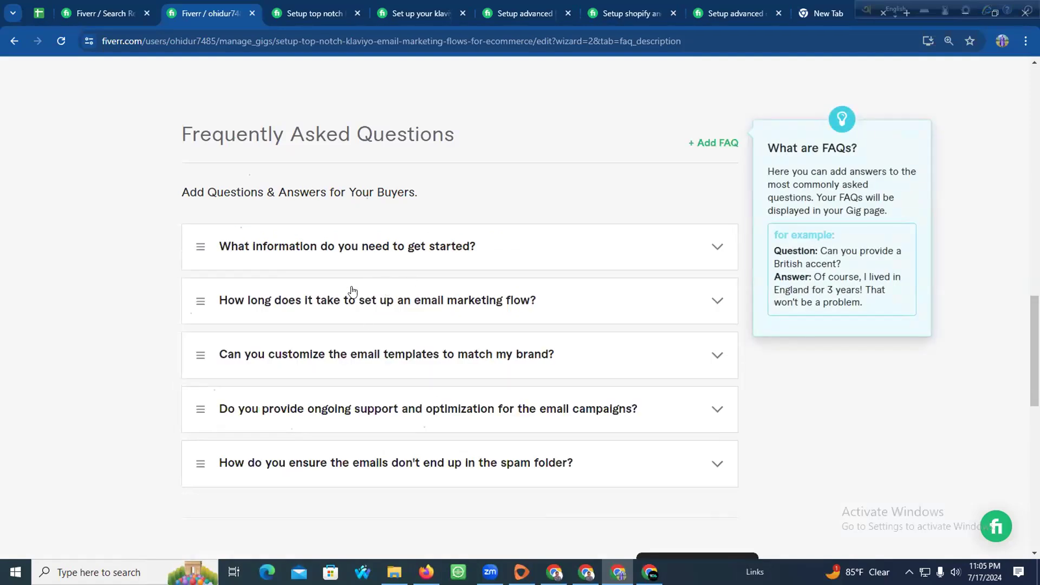
# Review the full gig description and the list of five FAQs on the Description & FAQ page
pyautogui.scroll(-3, 395, 401)
pyautogui.scroll(8, 393, 380)
pyautogui.scroll(10, 392, 377)
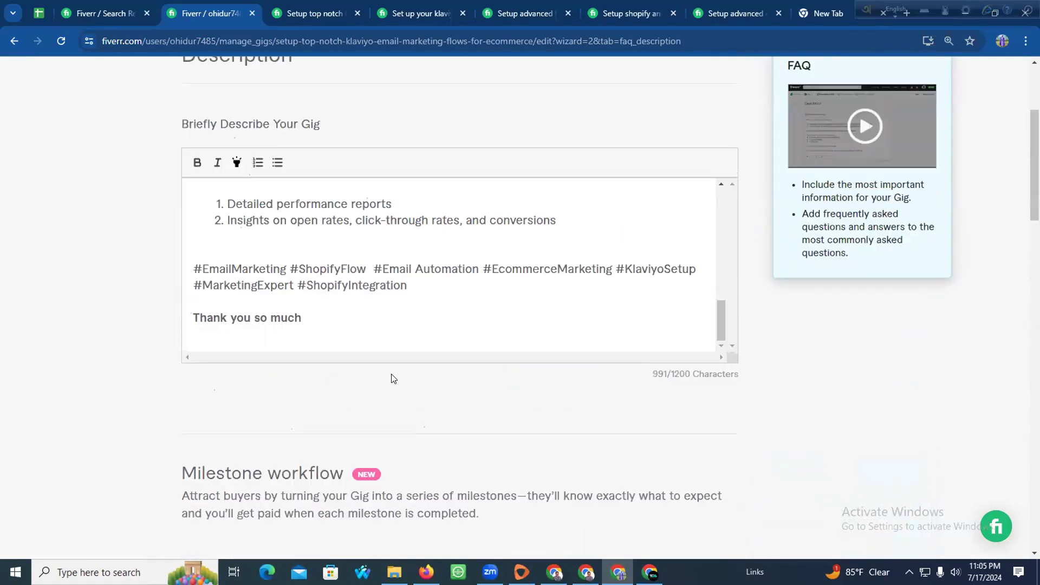
pyautogui.scroll(10, 362, 332)
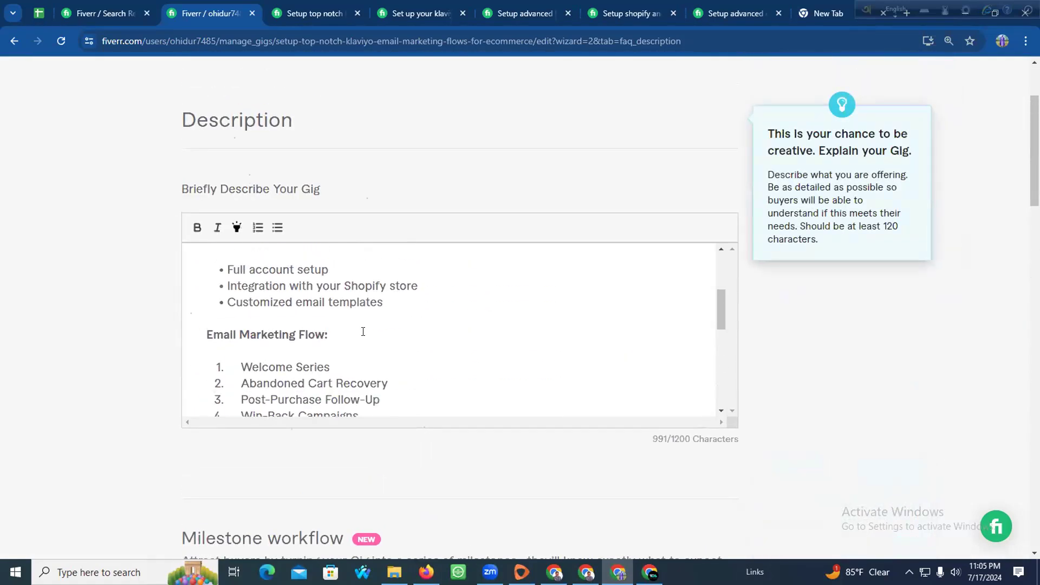
pyautogui.scroll(-1, 362, 334)
pyautogui.scroll(2, 363, 335)
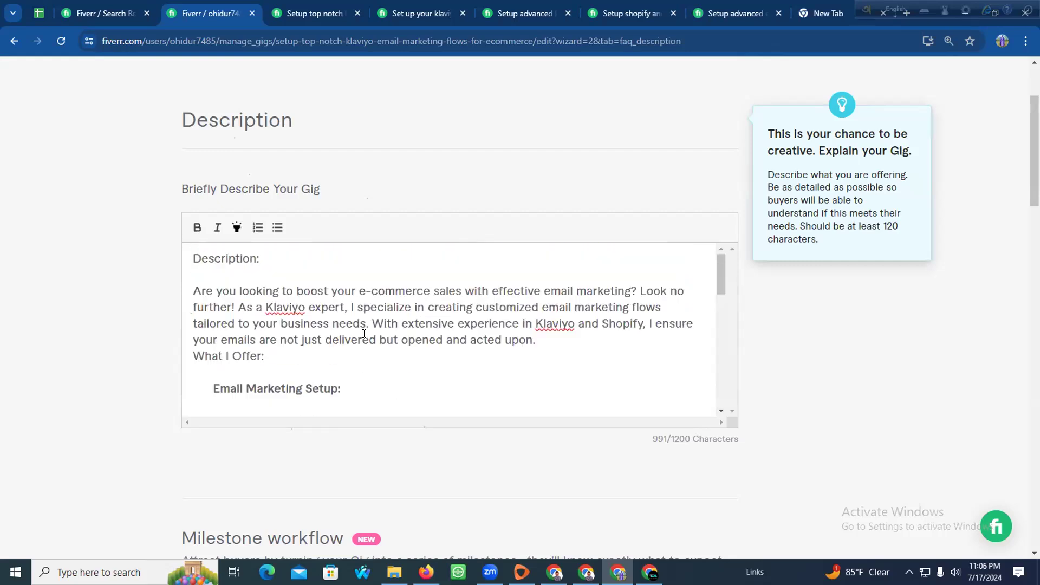
pyautogui.scroll(-10, 504, 391)
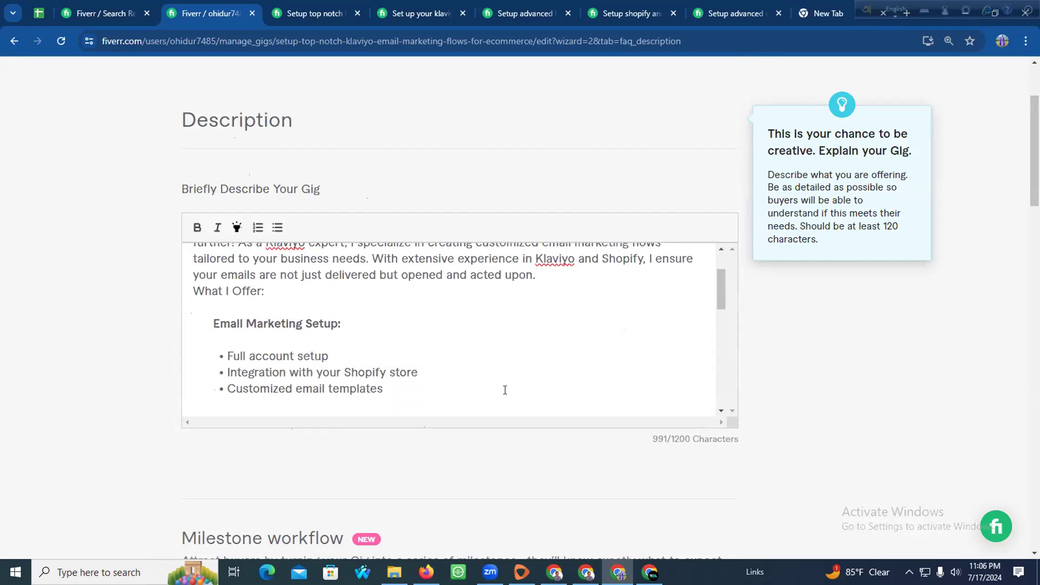
pyautogui.scroll(-13, 614, 385)
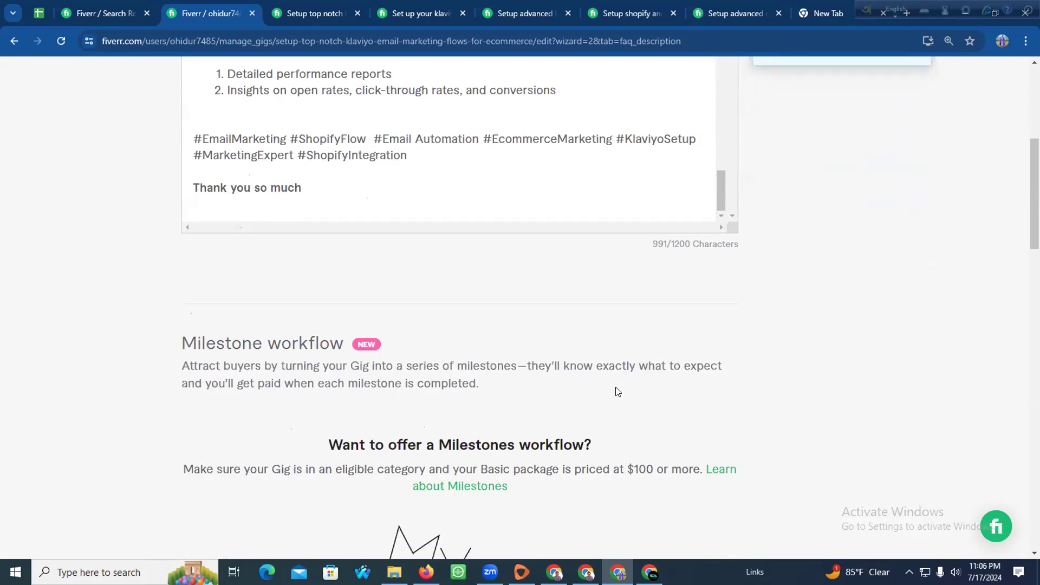
pyautogui.scroll(-8, 571, 396)
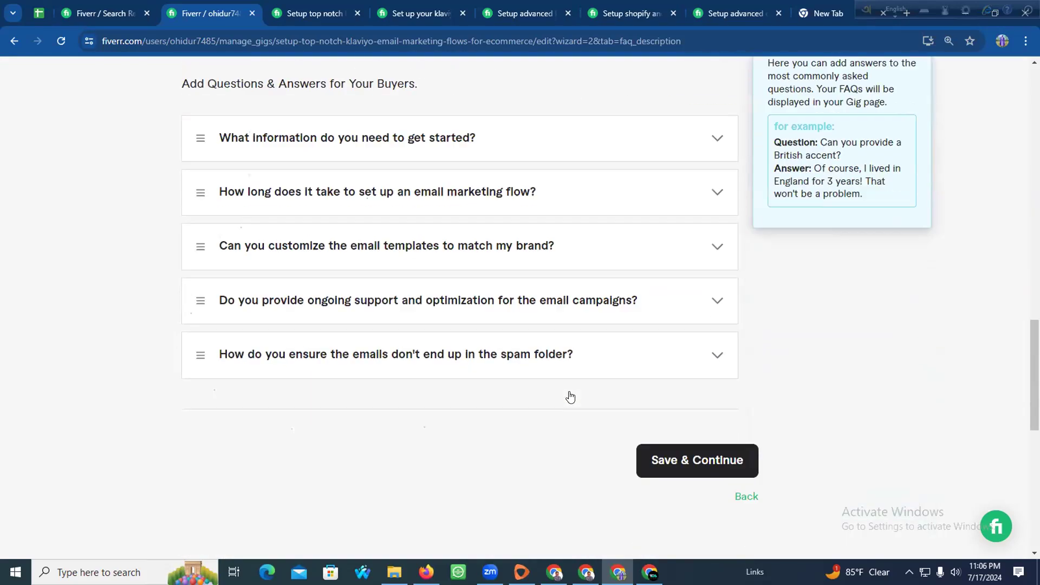
# Try to save and continue from the Description & FAQ page, and check the validation message under the description
pyautogui.click(641, 320)
pyautogui.scroll(12, 524, 340)
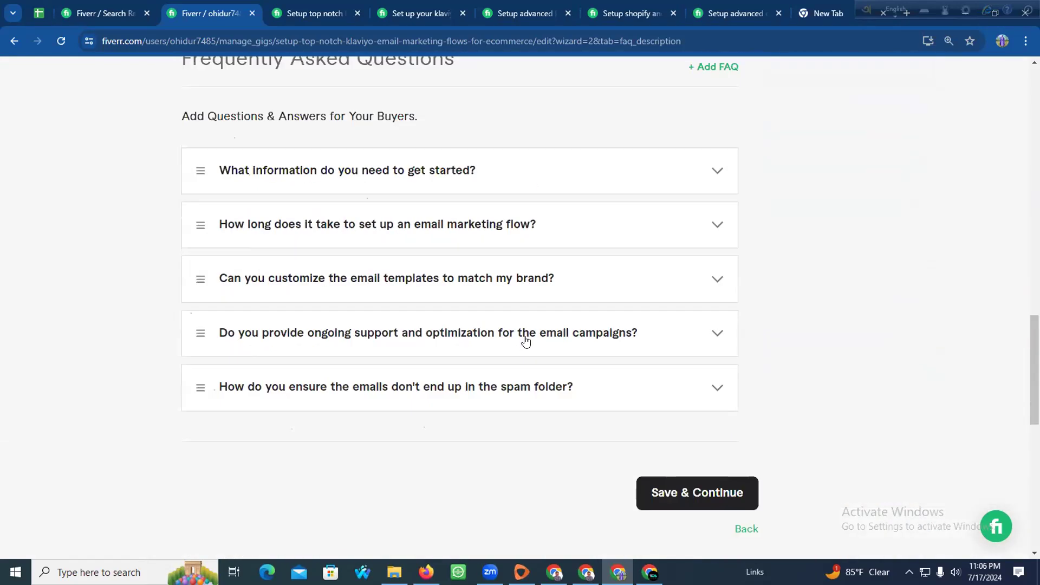
pyautogui.scroll(8, 519, 345)
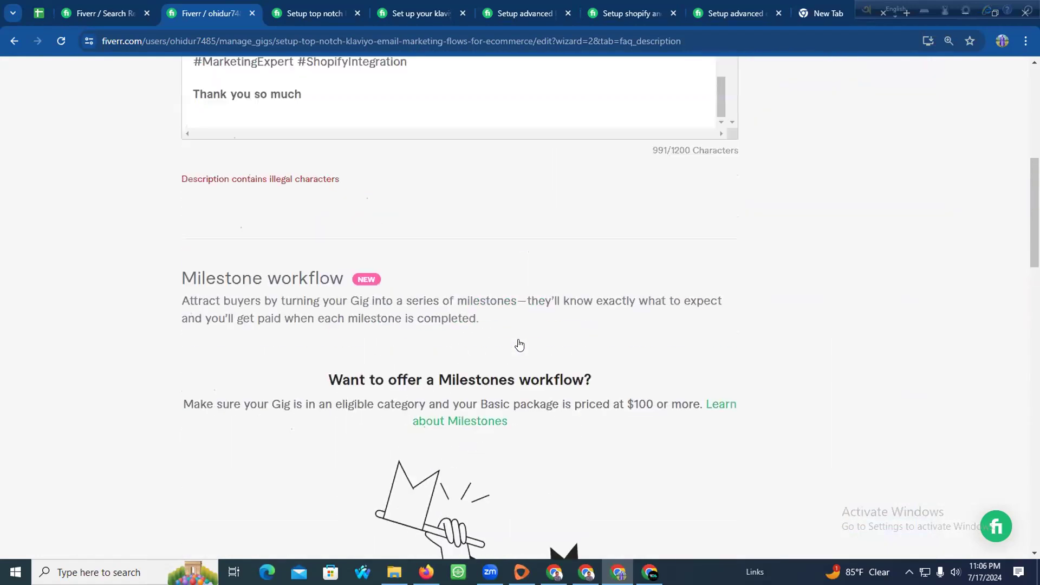
pyautogui.moveTo(190, 373); pyautogui.dragTo(377, 378)
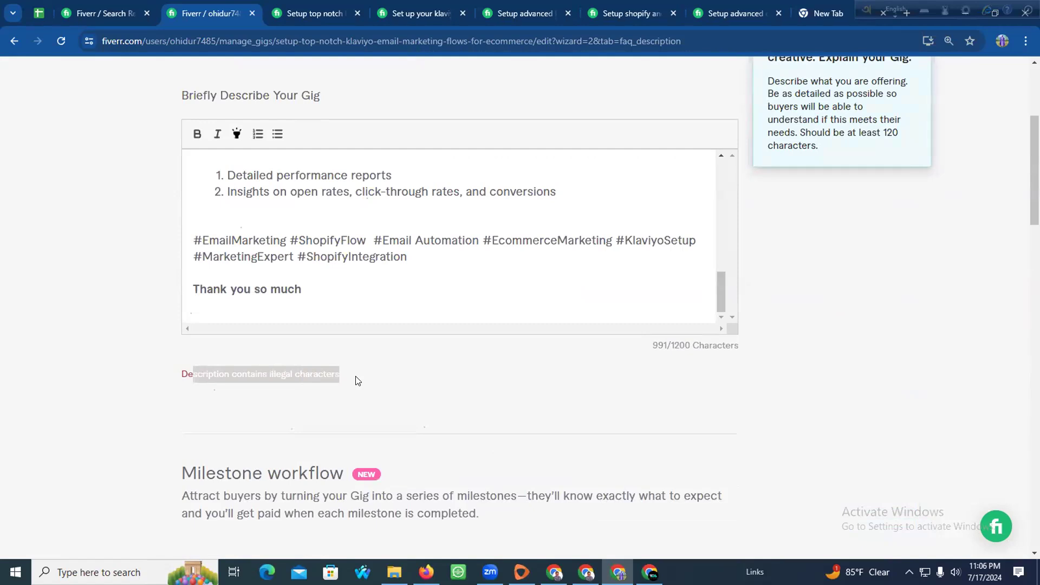
# Delete the block of hashtags above "Thank you so much" in the gig description
pyautogui.scroll(1, 358, 381)
pyautogui.scroll(6, 354, 372)
pyautogui.scroll(2, 306, 354)
pyautogui.scroll(-10, 307, 354)
pyautogui.moveTo(404, 323); pyautogui.dragTo(172, 301)
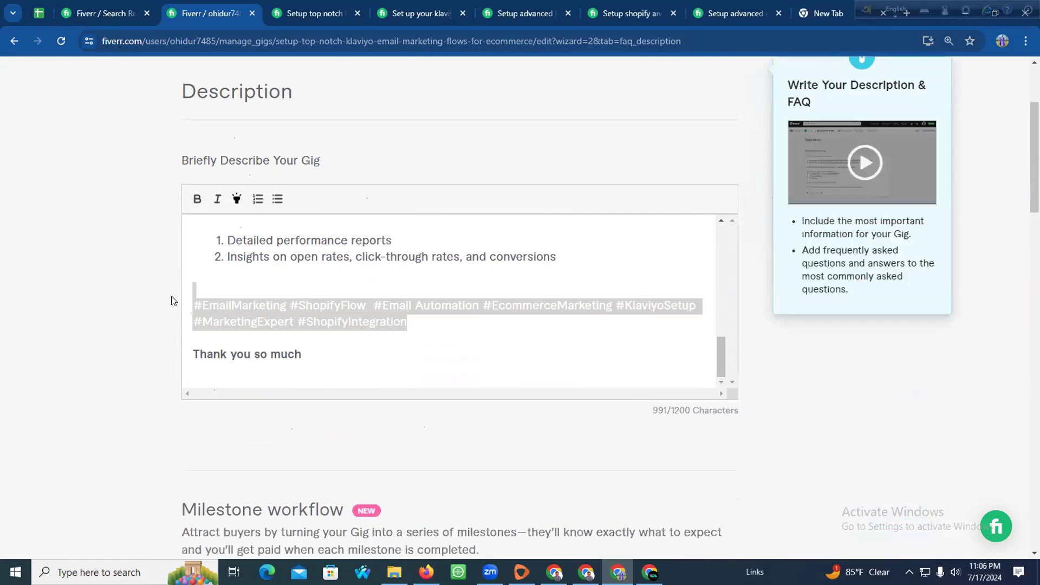
pyautogui.press('BackSpace')
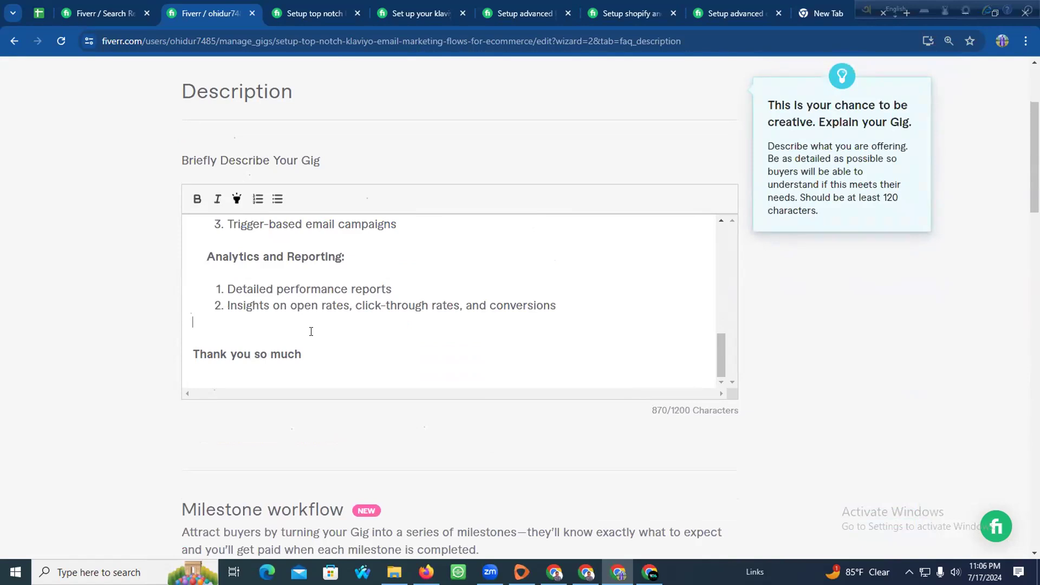
# Delete the sentence beginning "With extensive experience in Klaviyo and Shopify" and add a blank line above "What I Offer:"
pyautogui.scroll(15, 303, 327)
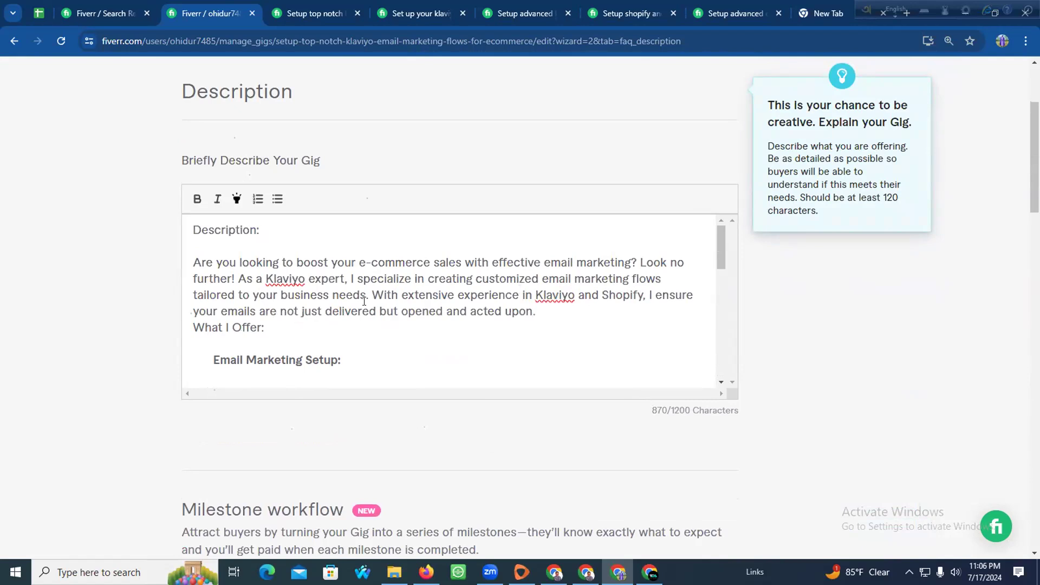
pyautogui.moveTo(386, 298); pyautogui.dragTo(569, 311)
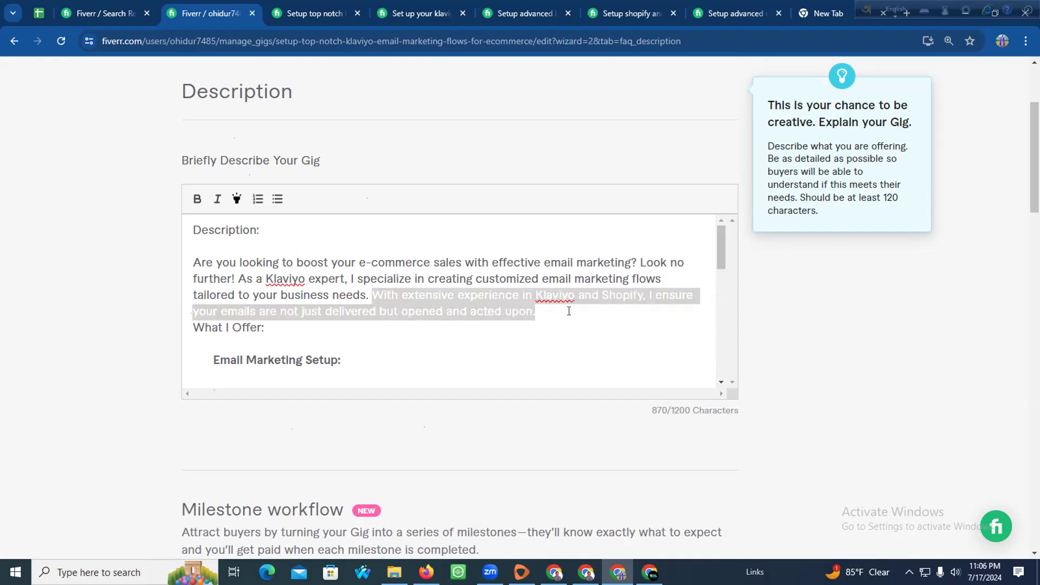
pyautogui.press('BackSpace')
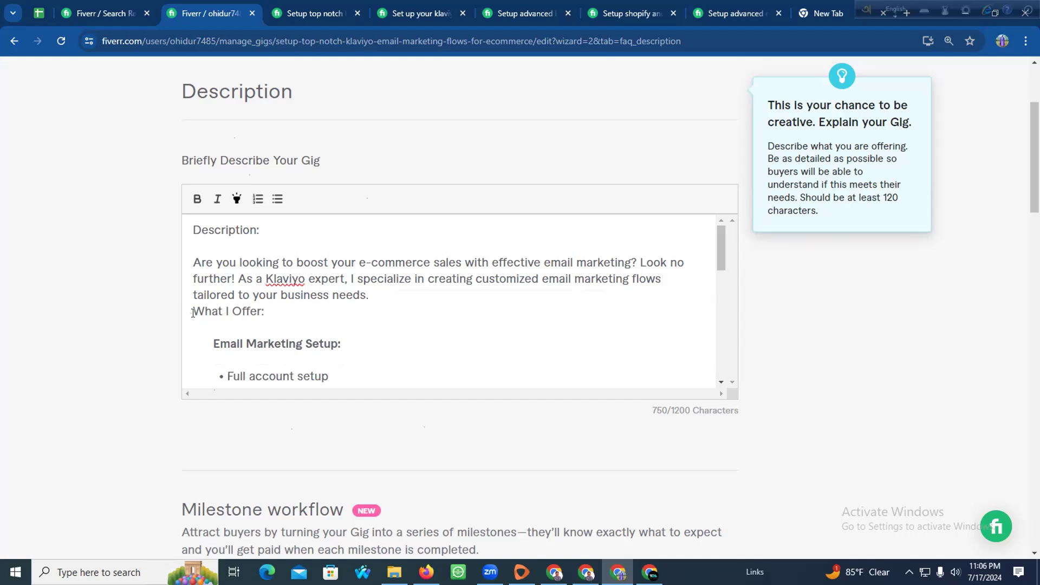
pyautogui.press('Return')
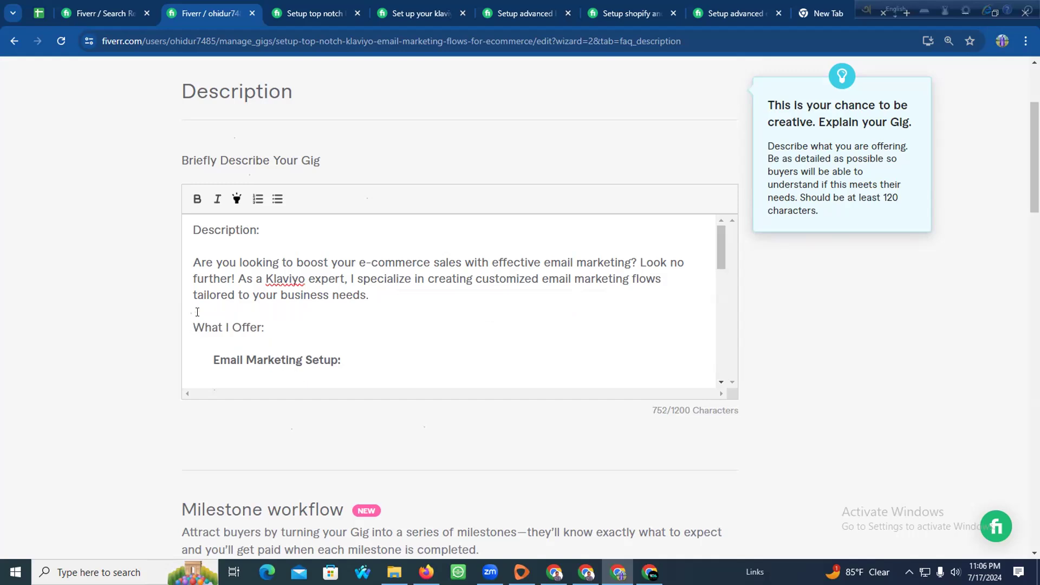
# Copy the whole gig description and try again to save and continue
pyautogui.scroll(-4, 369, 311)
pyautogui.hotkey('ctrl', 'a')
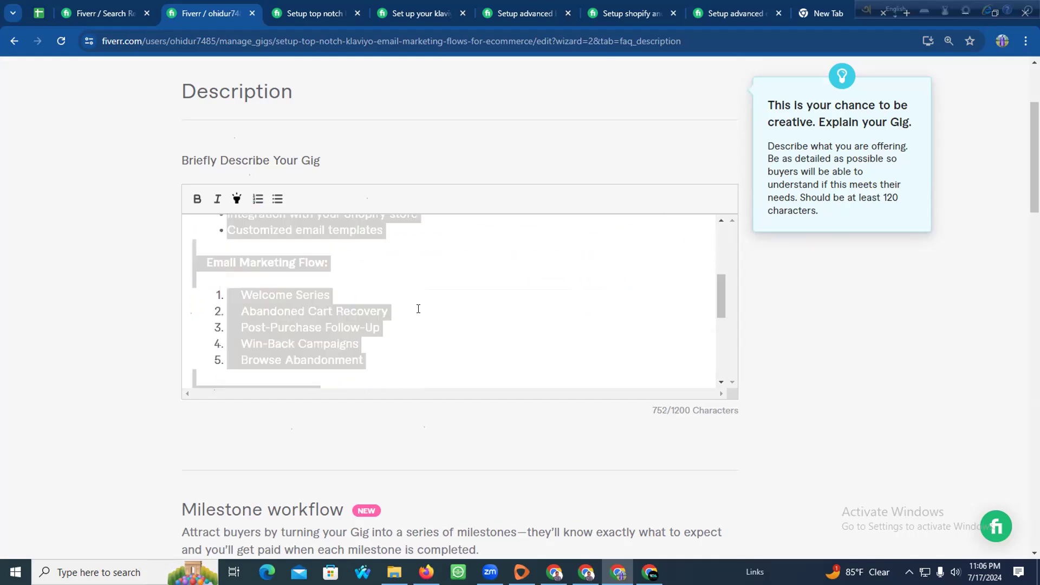
pyautogui.scroll(-8, 413, 309)
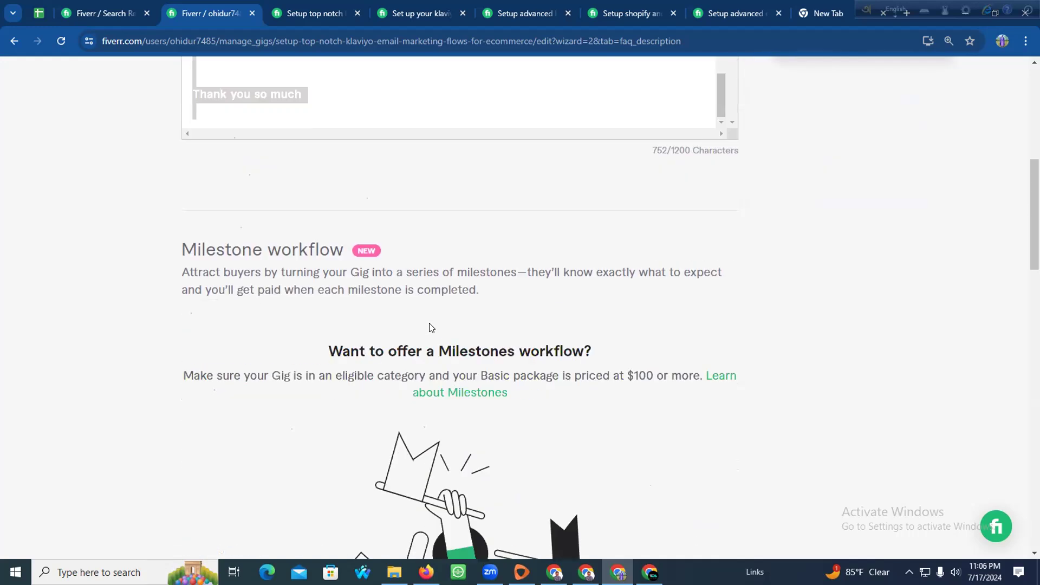
pyautogui.scroll(-15, 474, 320)
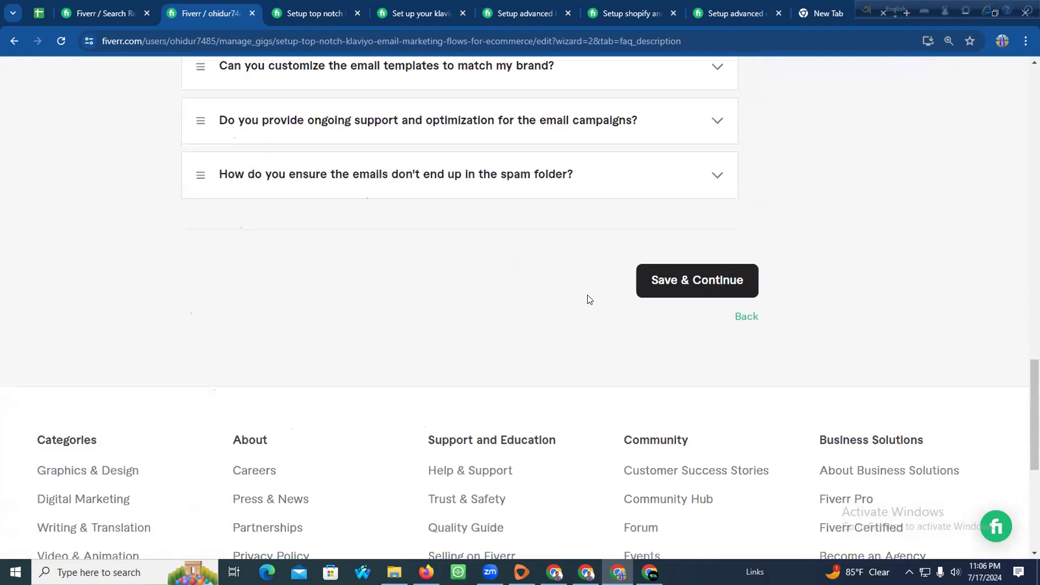
pyautogui.click(646, 280)
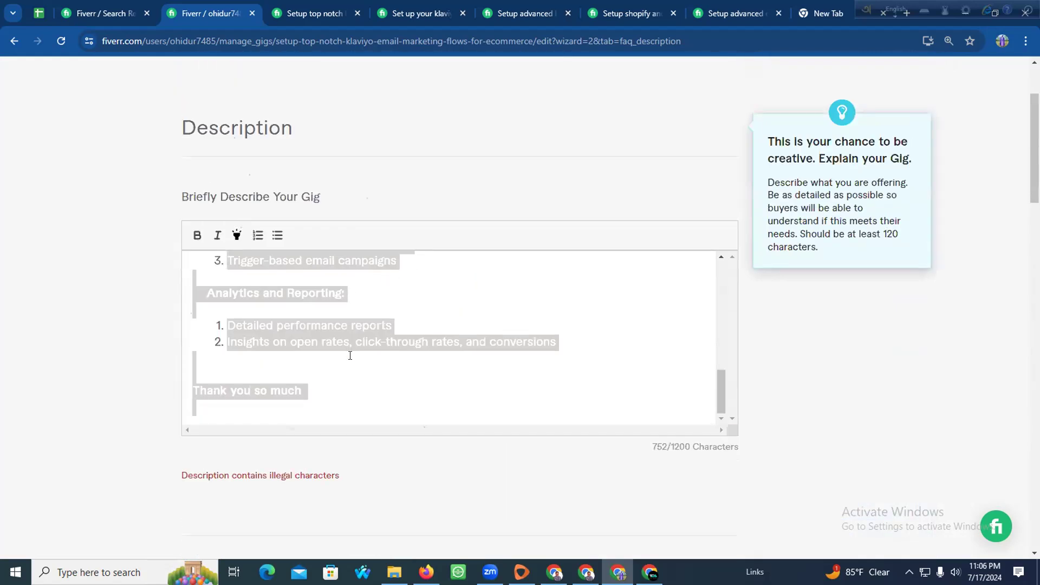
# Check the description for illegal characters and copy its opening paragraph beginning "Are you looking to boost your e-commerce sales"
pyautogui.click(346, 384)
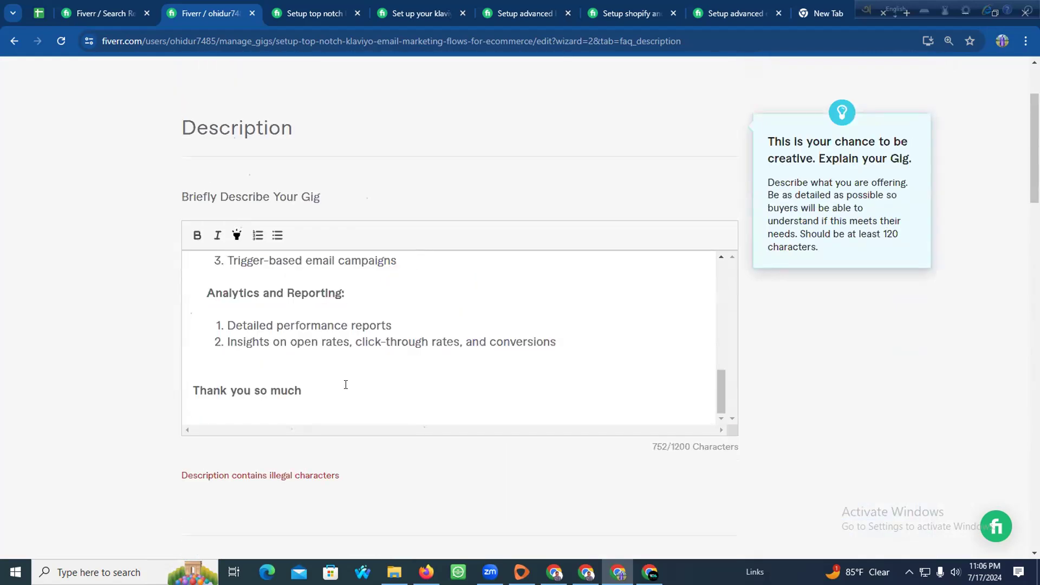
pyautogui.scroll(10, 343, 387)
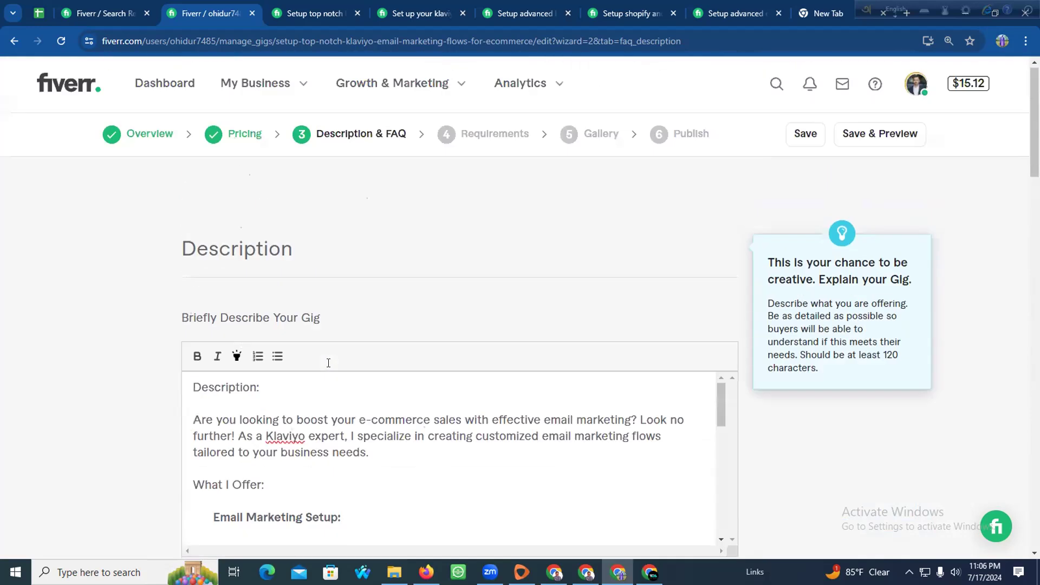
pyautogui.scroll(-2, 328, 363)
pyautogui.scroll(-3, 371, 252)
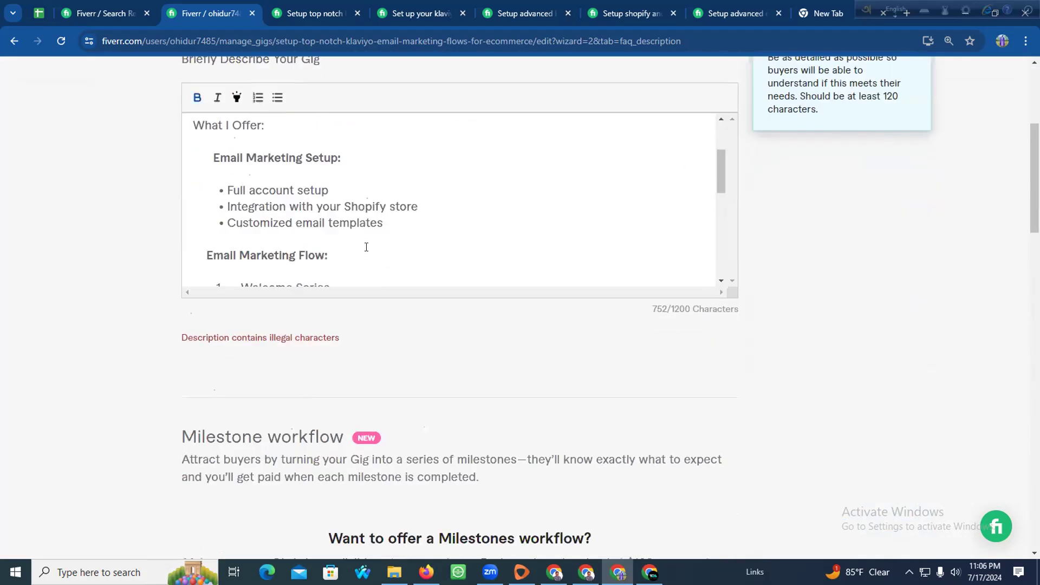
pyautogui.scroll(3, 364, 245)
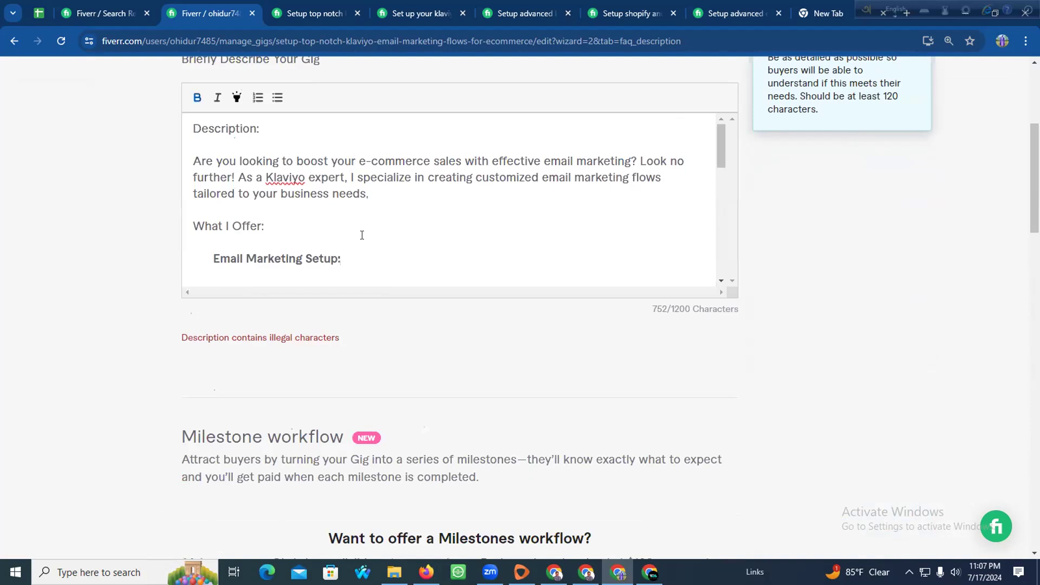
pyautogui.moveTo(371, 194); pyautogui.dragTo(168, 144)
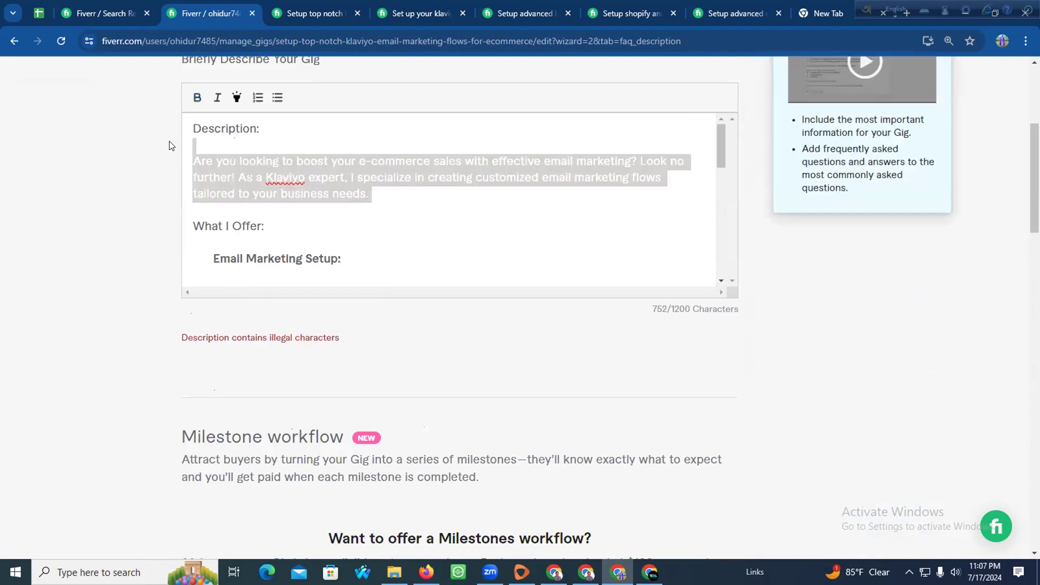
# Replace the entire description with only the copied opening paragraph, and save and continue to the Requirements step
pyautogui.click(331, 228)
pyautogui.hotkey('ctrl', 'a')
pyautogui.press('super+c')
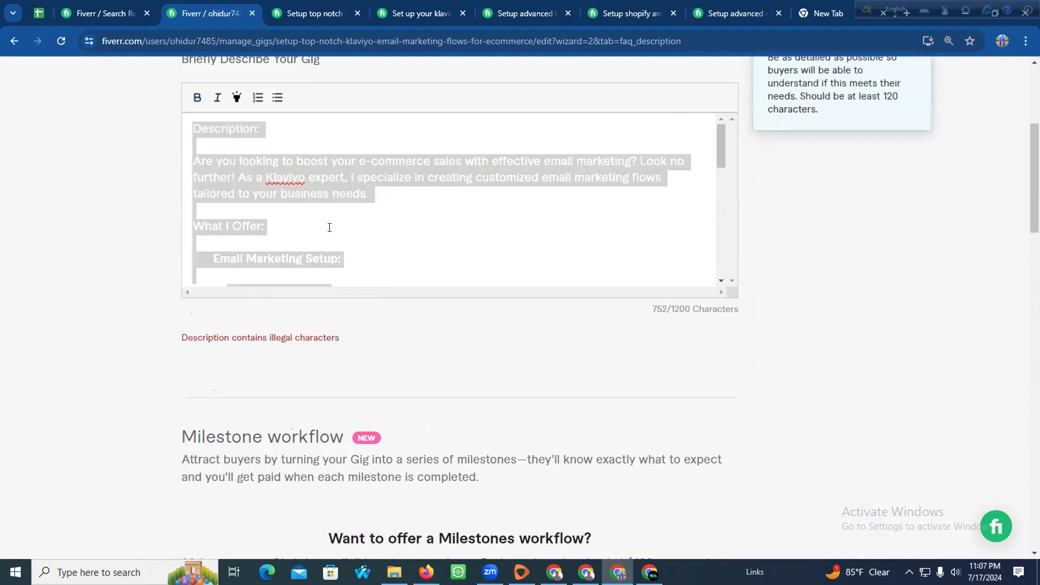
pyautogui.press('BackSpace')
pyautogui.press('super+v')
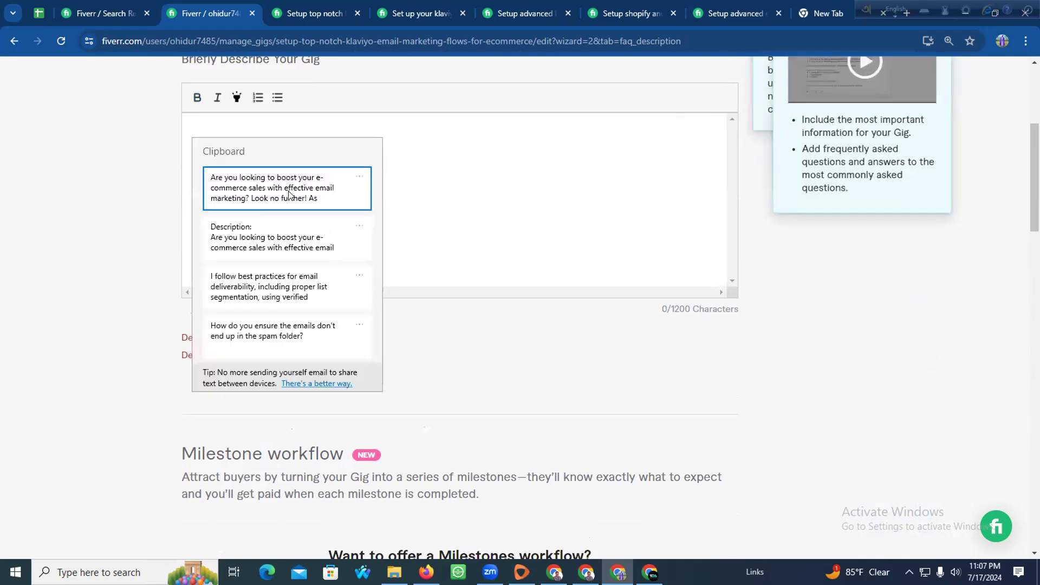
pyautogui.click(339, 206)
pyautogui.scroll(-20, 340, 209)
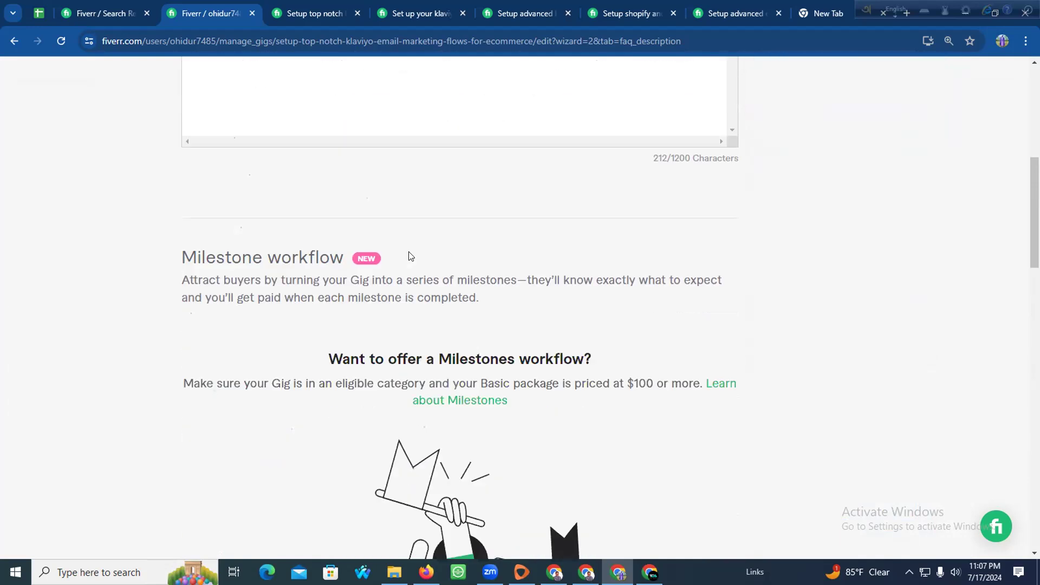
pyautogui.scroll(2, 655, 277)
pyautogui.click(665, 250)
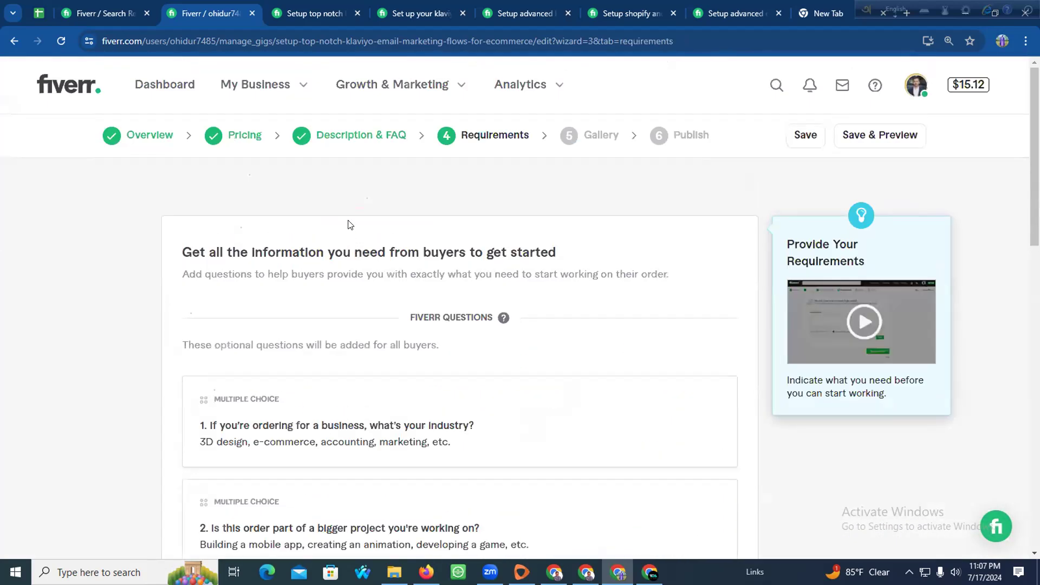
# Return to the Description & FAQ step and paste the copied opening paragraph over the existing description
pyautogui.click(364, 138)
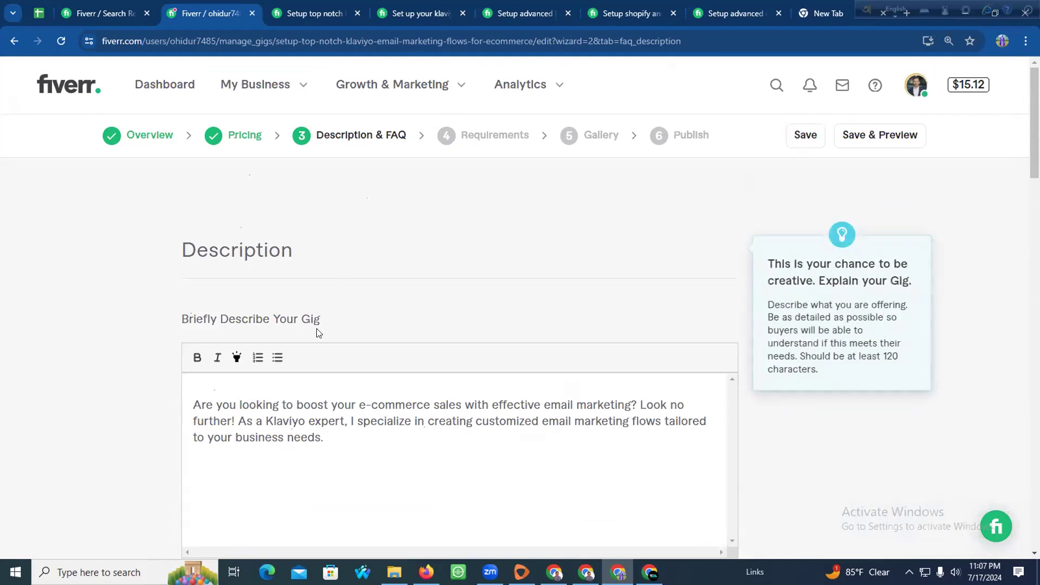
pyautogui.scroll(-2, 269, 399)
pyautogui.click(350, 302)
pyautogui.hotkey('ctrl', 'a')
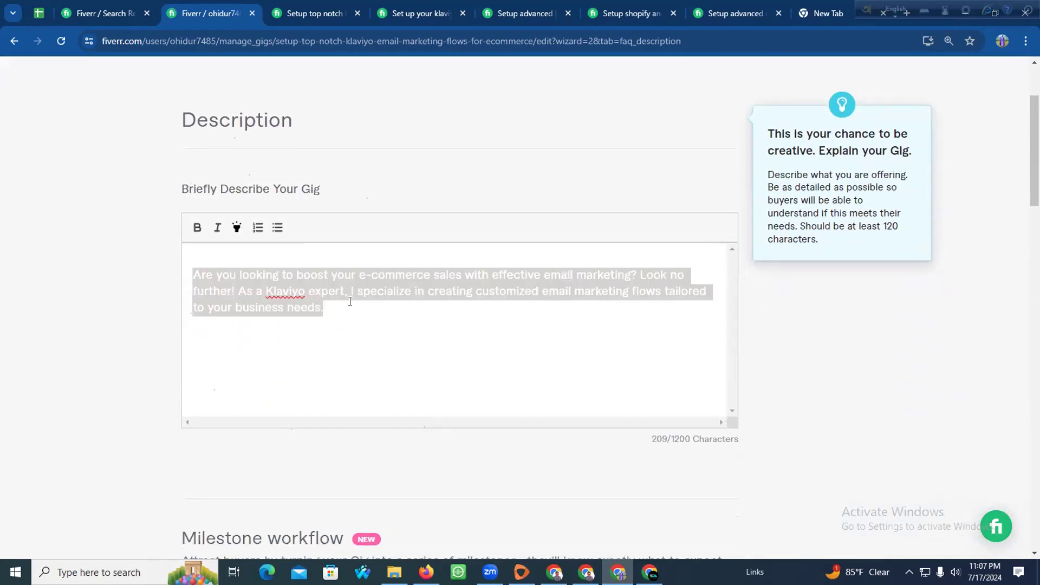
pyautogui.hotkey('ctrl', 'v')
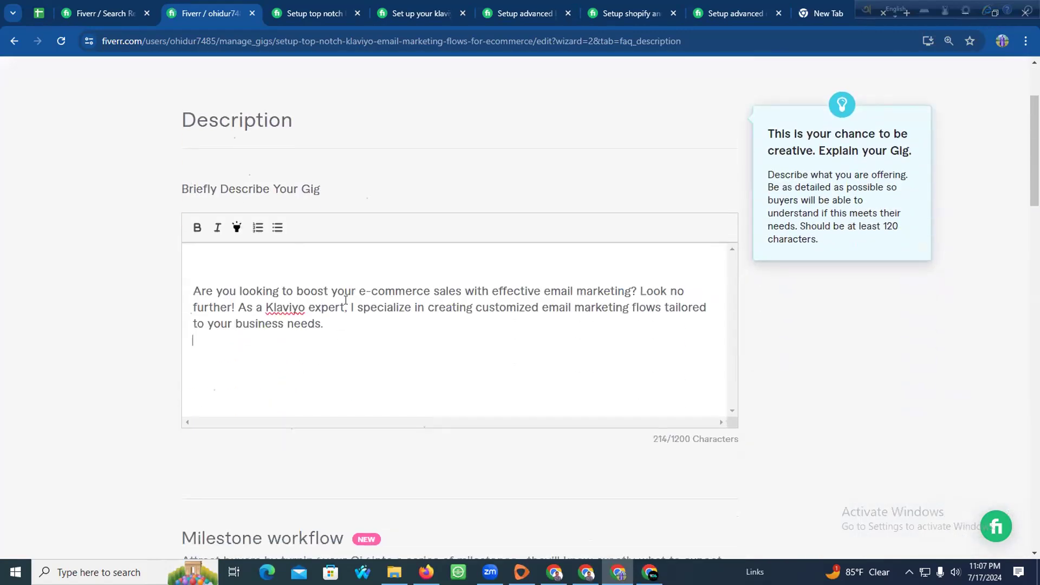
# Replace the opening paragraph with the full gig description from the clipboard history, and save and continue to the Requirements step
pyautogui.press('super')
pyautogui.click(458, 297)
pyautogui.hotkey('ctrl', 'a')
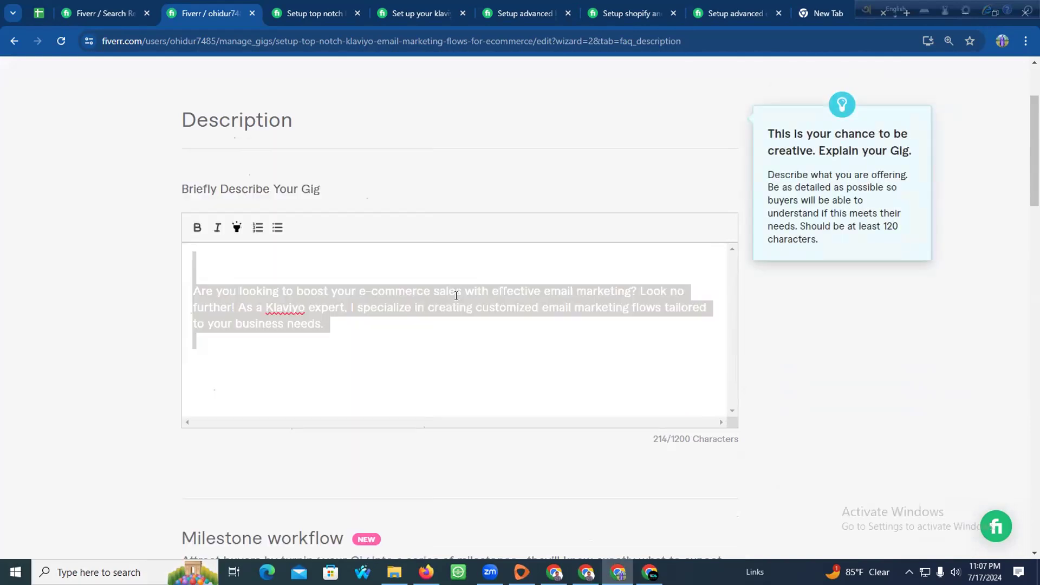
pyautogui.press('super')
pyautogui.click(506, 319)
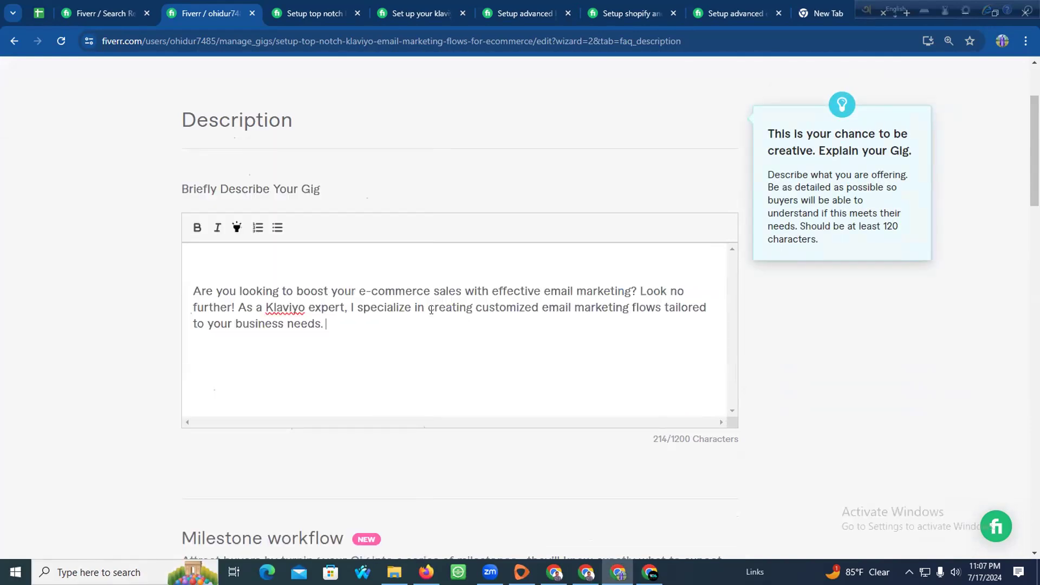
pyautogui.hotkey('ctrl', 'a')
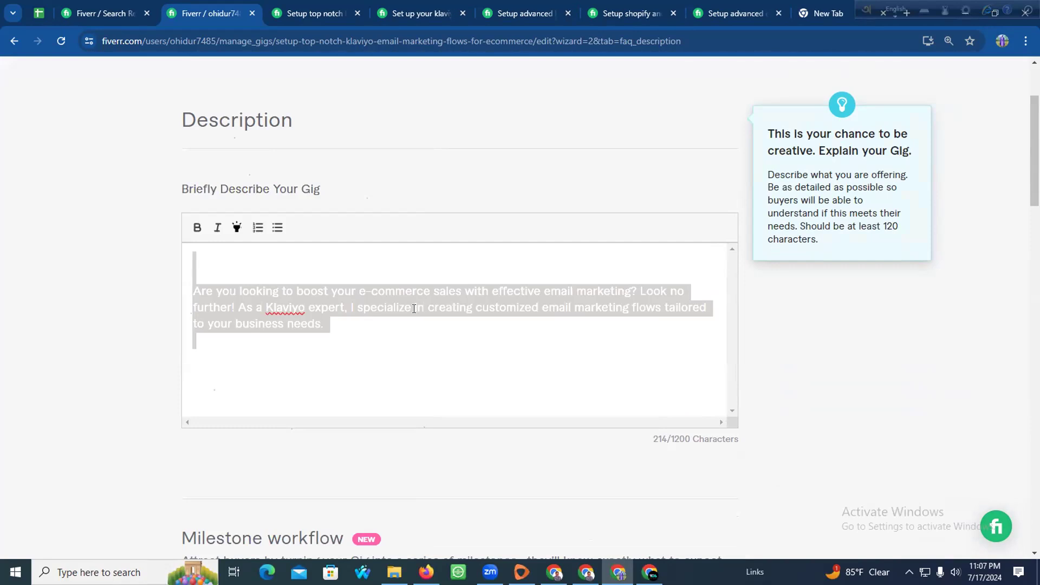
pyautogui.press('super+v')
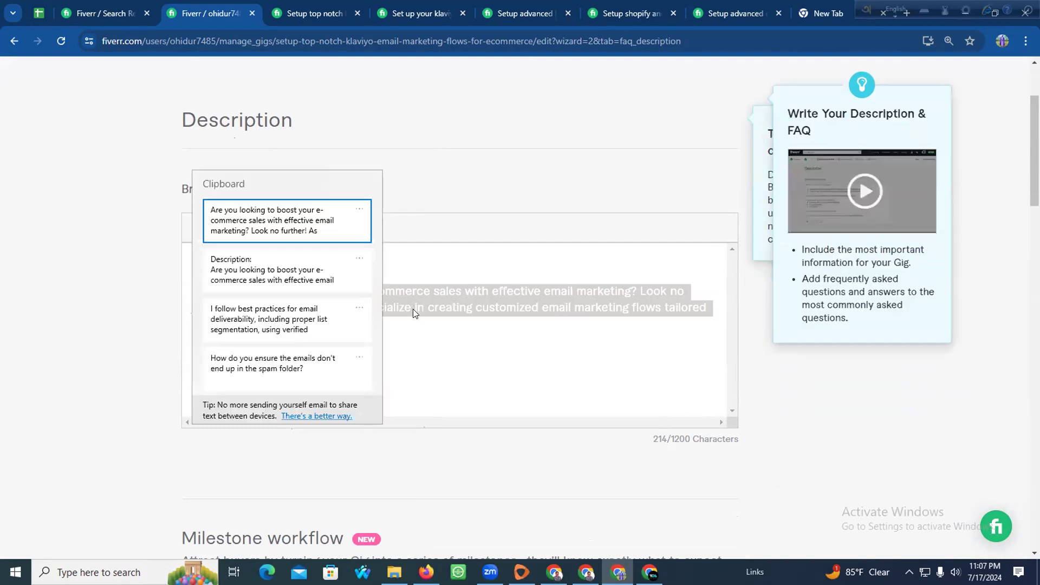
pyautogui.click(266, 275)
pyautogui.scroll(-5, 504, 355)
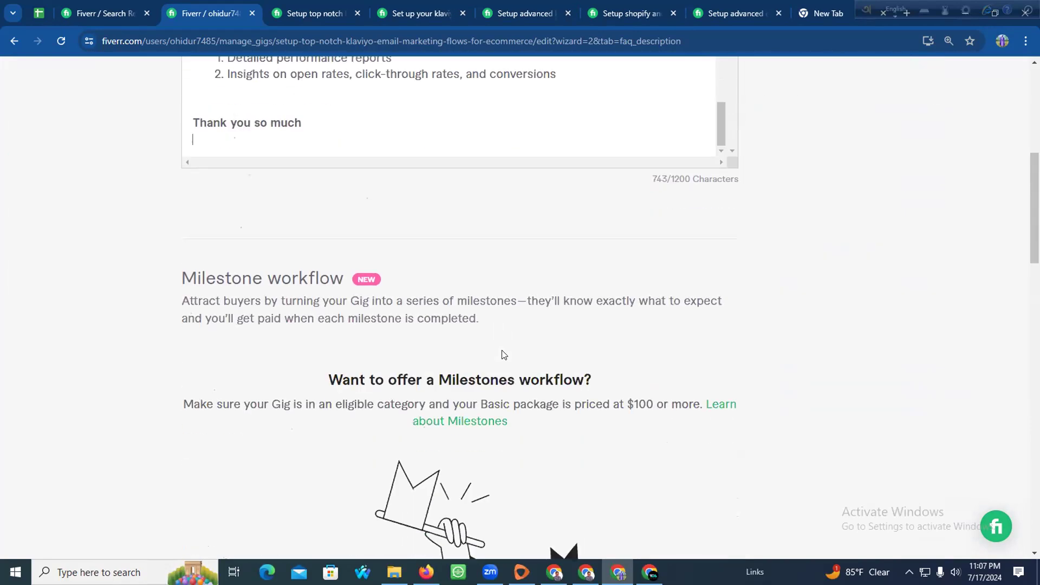
pyautogui.scroll(-15, 501, 352)
pyautogui.click(674, 258)
# Add the required free-text question "As per discussion you can review my FAQ or Before place an order feel free to DM in fiverr for better understand. thanks"
pyautogui.scroll(-4, 294, 314)
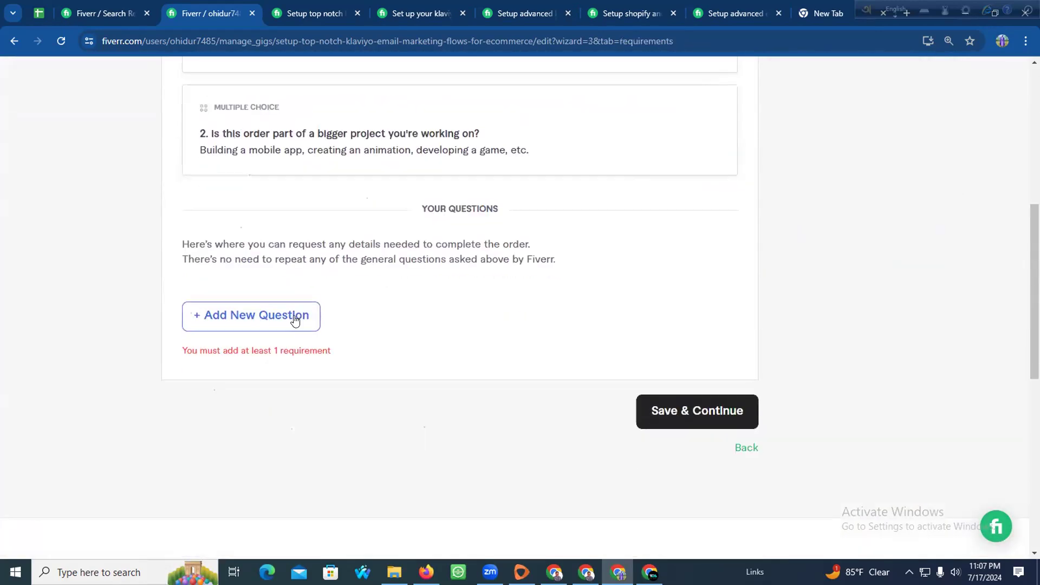
pyautogui.scroll(8, 216, 304)
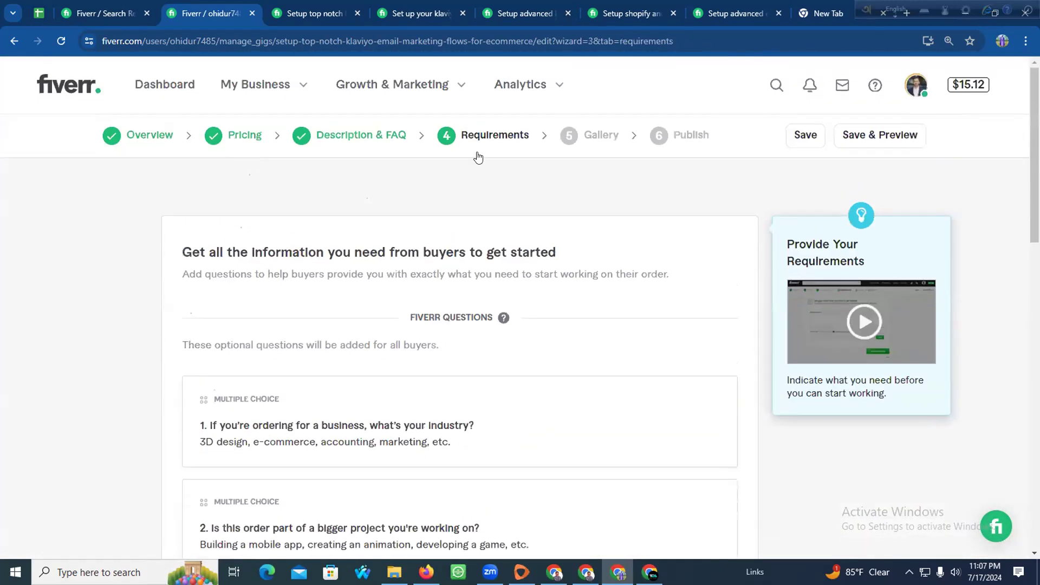
pyautogui.scroll(-10, 249, 285)
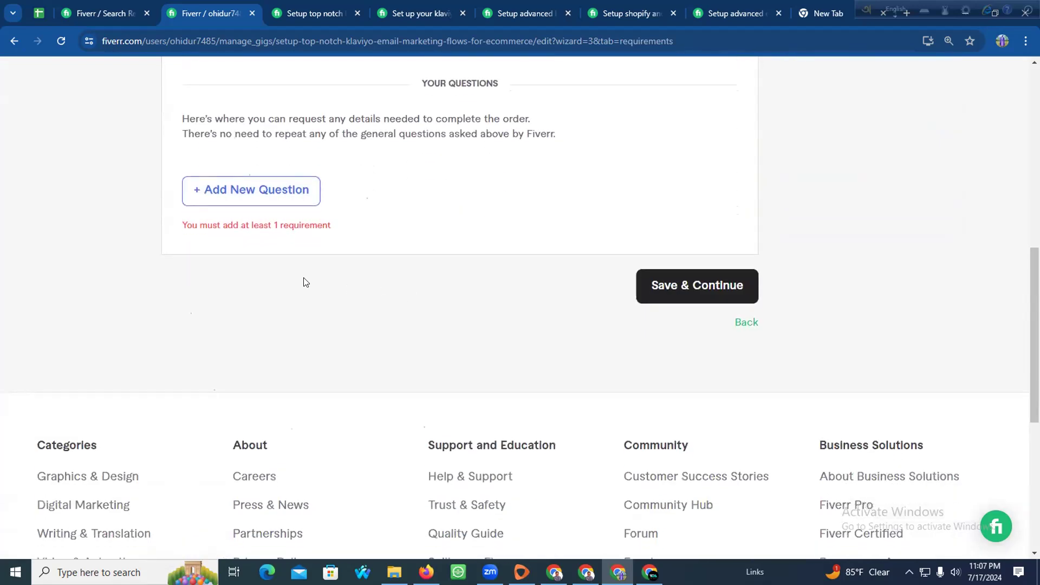
pyautogui.click(275, 196)
pyautogui.click(297, 249)
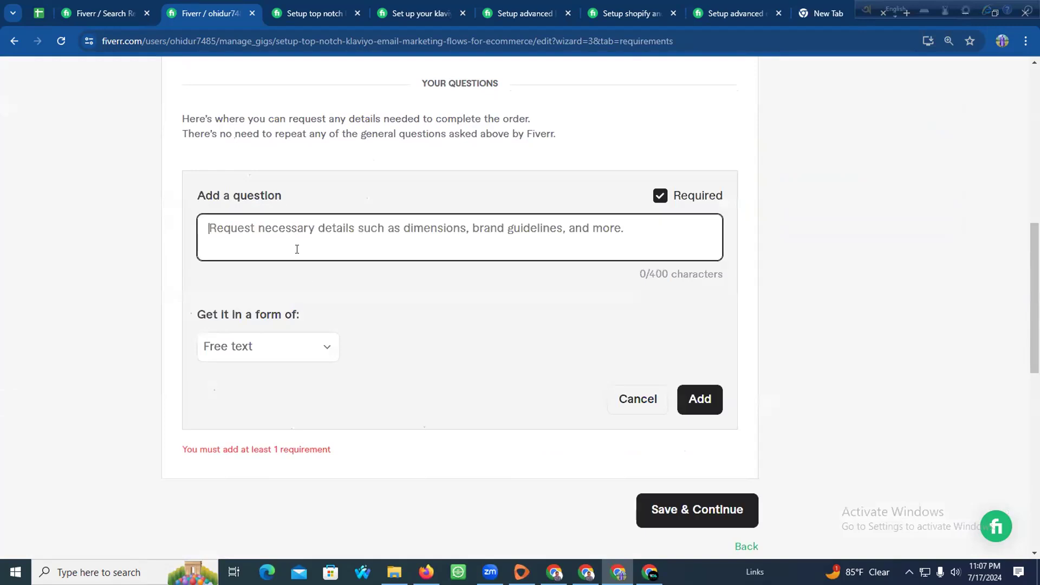
pyautogui.write('As pe')
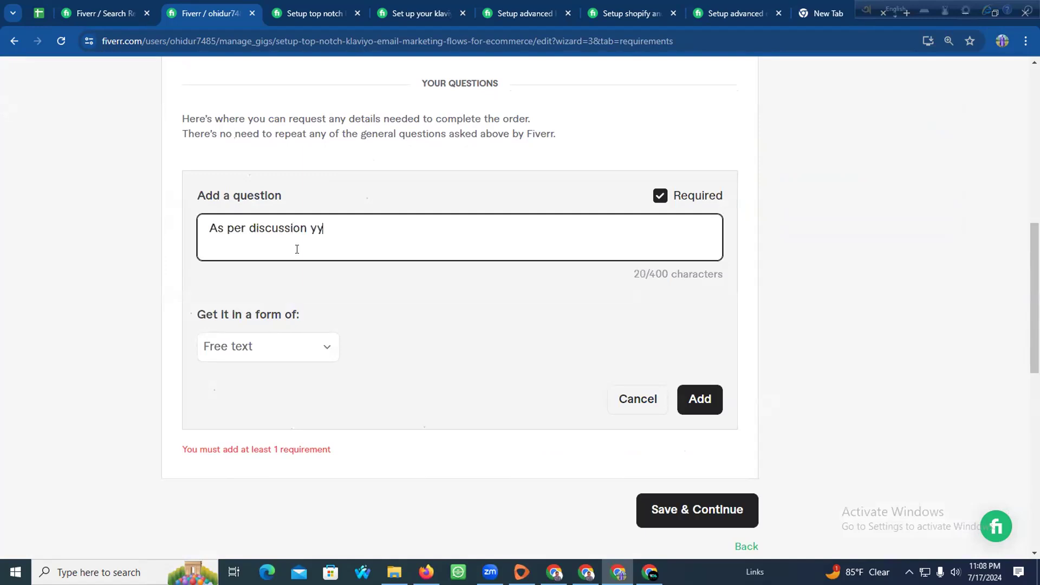
pyautogui.write('r discussion you can review my FAQW')
pyautogui.press('BackSpace')
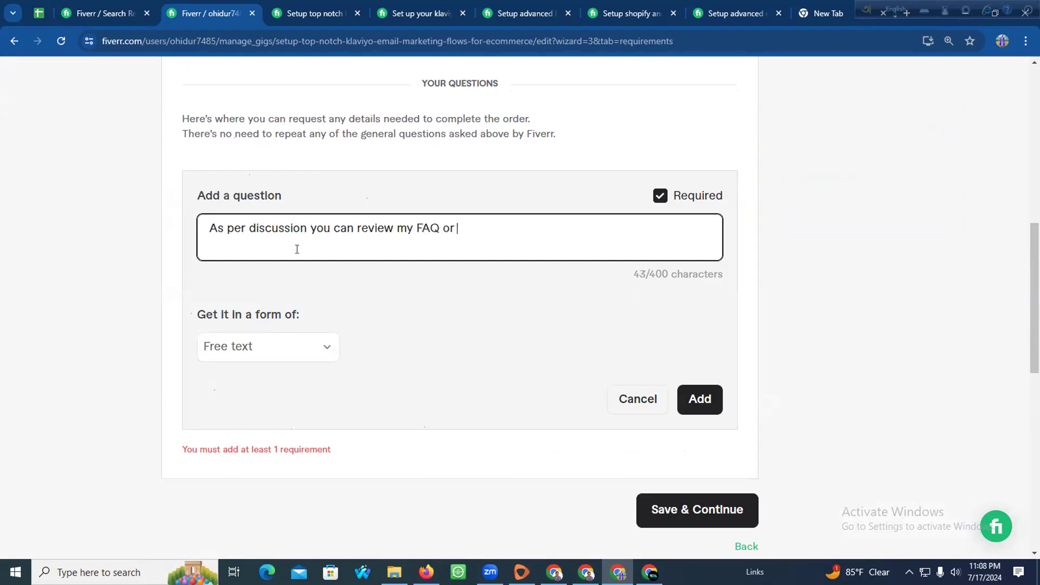
pyautogui.write('or Before place an order feel fr')
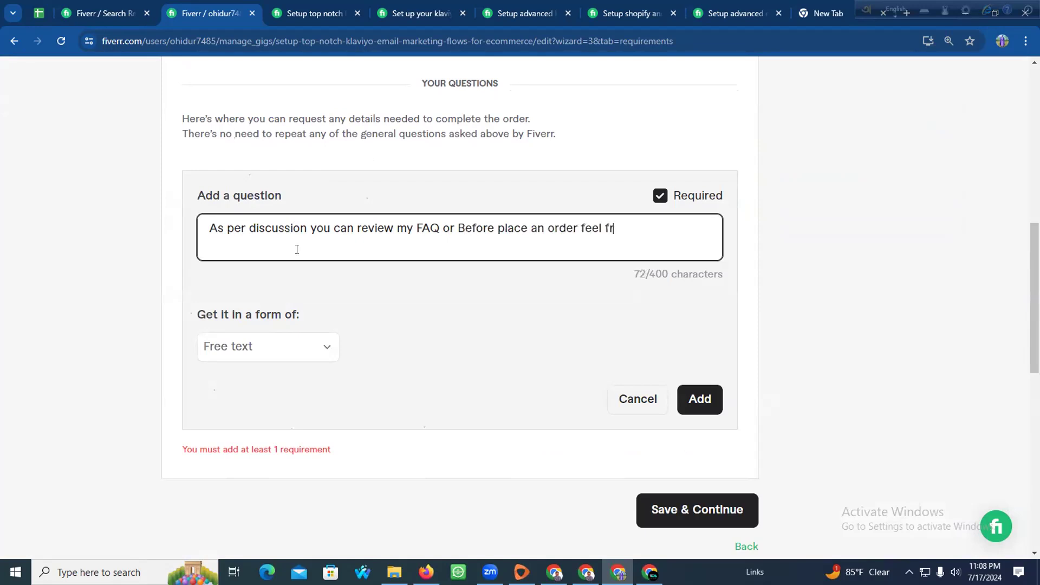
pyautogui.write('ee to Dm')
pyautogui.press('BackSpace')
pyautogui.press('BackSpace')
pyautogui.write('M in fiver')
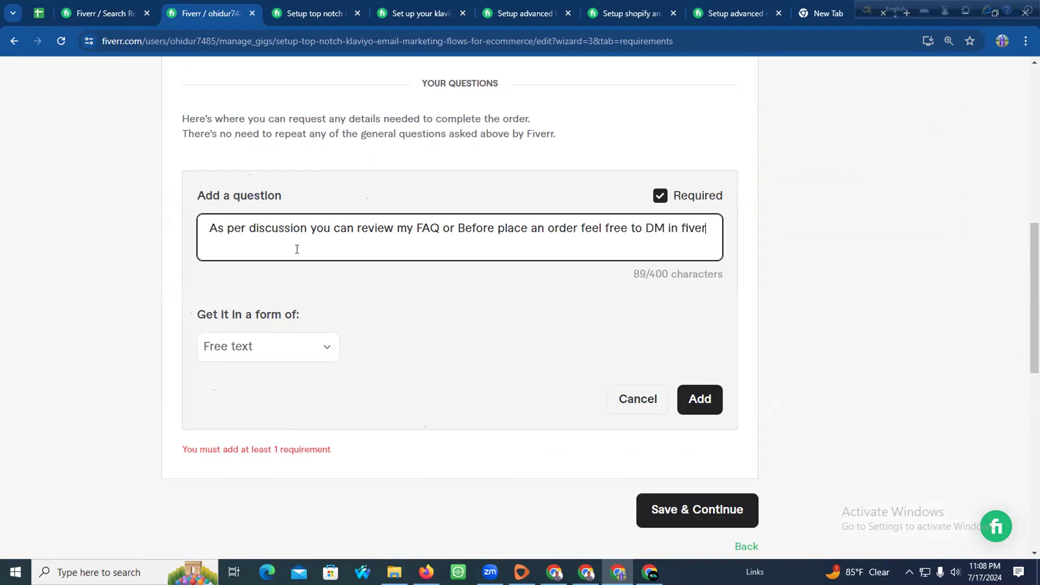
pyautogui.write('r for better unde')
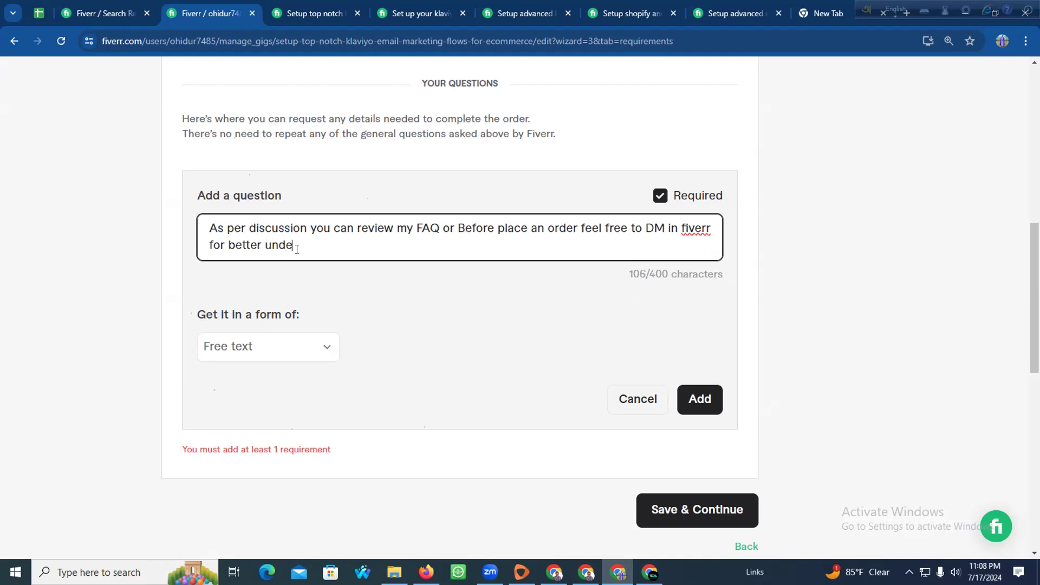
pyautogui.write('rstande')
pyautogui.write(' thanks')
pyautogui.click(700, 399)
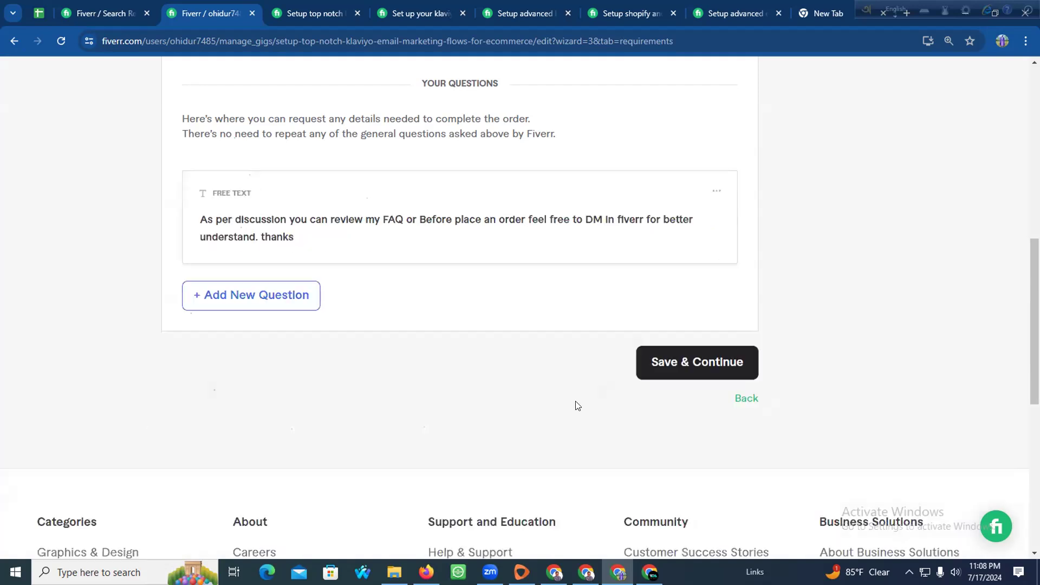
# Save the requirements and upload "I will setup top notch klaviyo email marketing flows for ecommerce" from Downloads as the first gig image
pyautogui.click(697, 370)
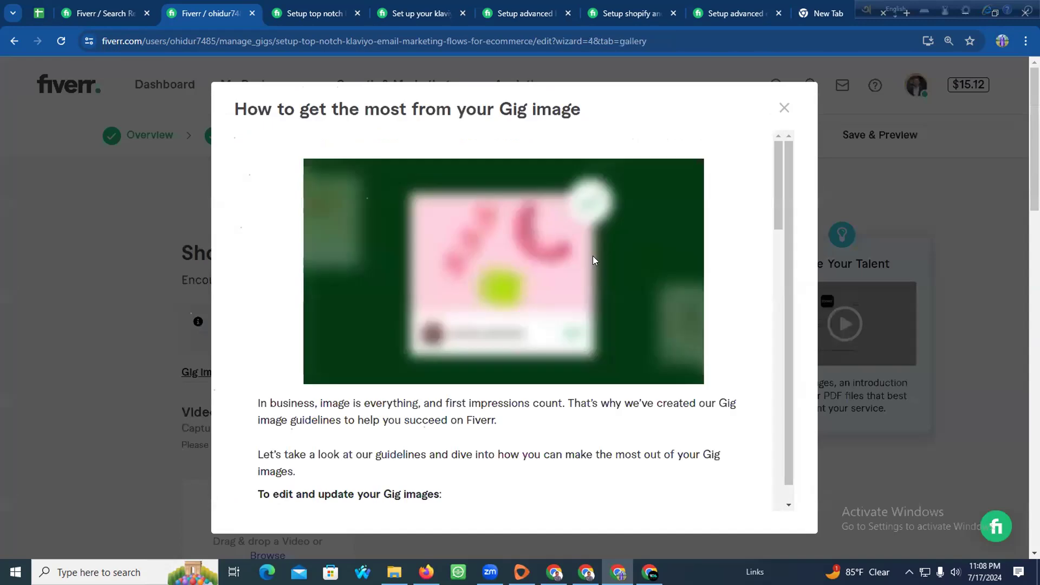
pyautogui.click(784, 108)
pyautogui.scroll(-8, 286, 302)
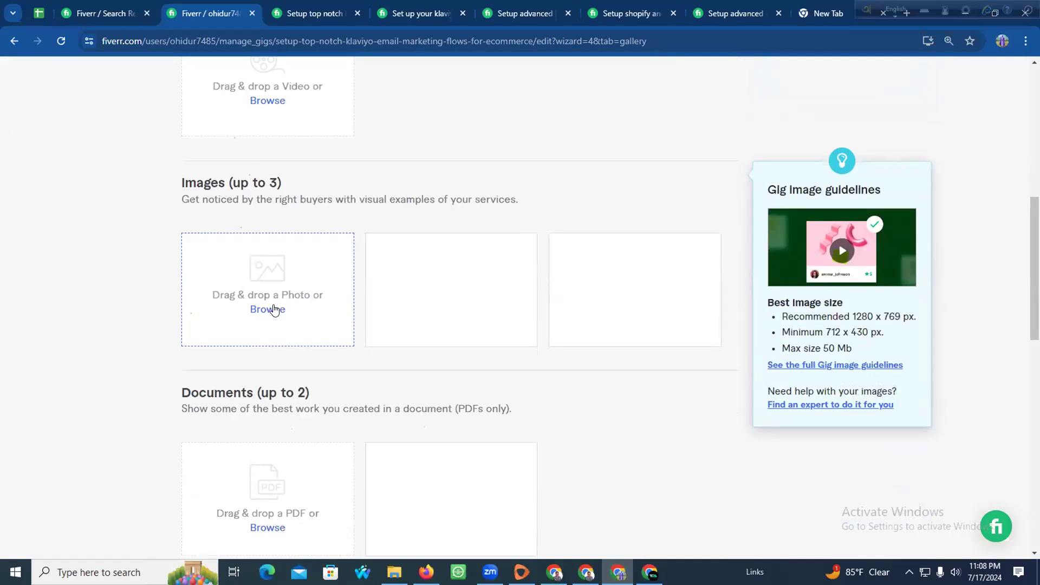
pyautogui.click(273, 309)
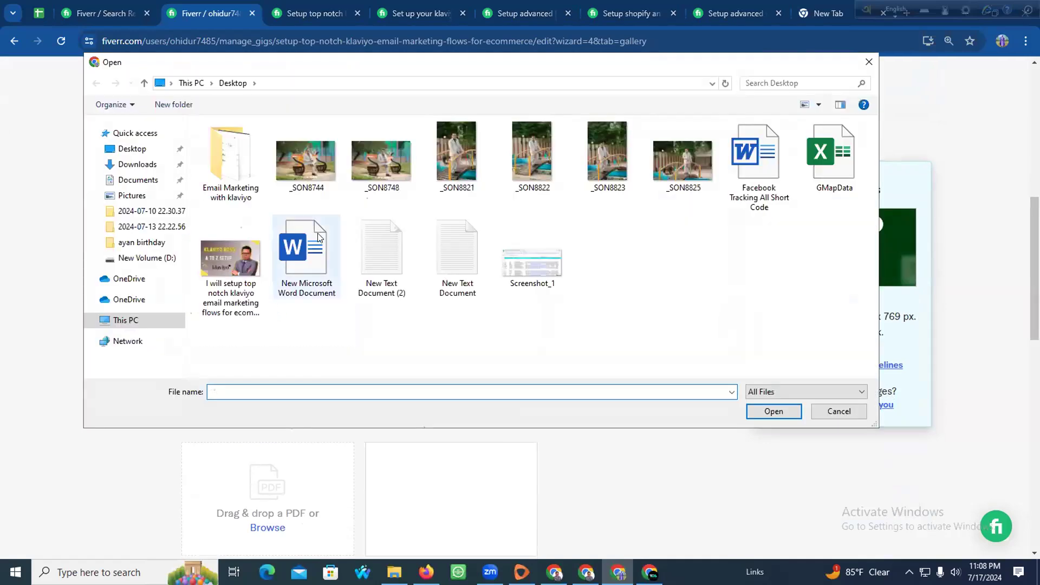
pyautogui.click(133, 149)
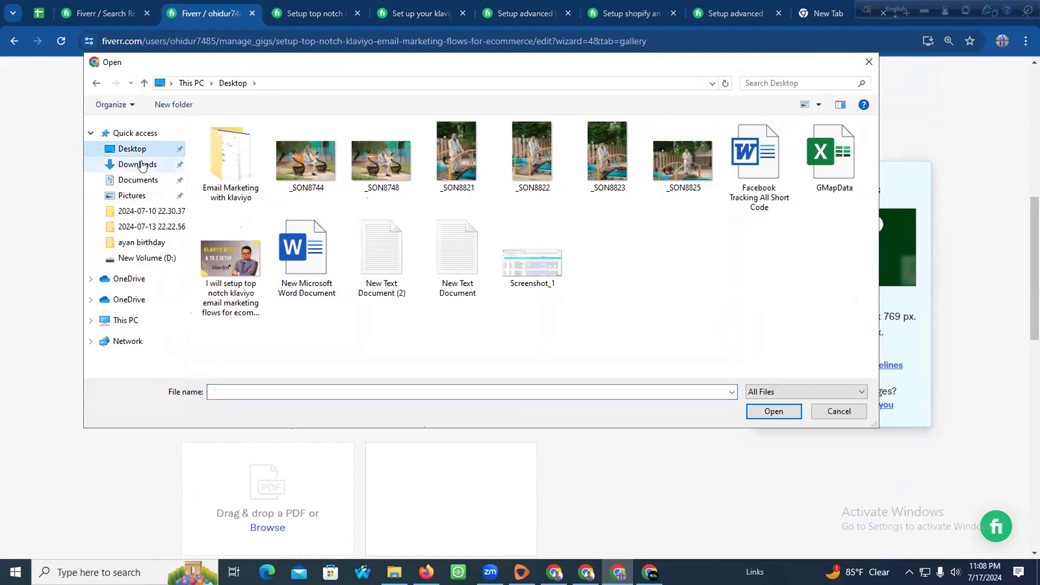
pyautogui.click(138, 164)
pyautogui.click(236, 189)
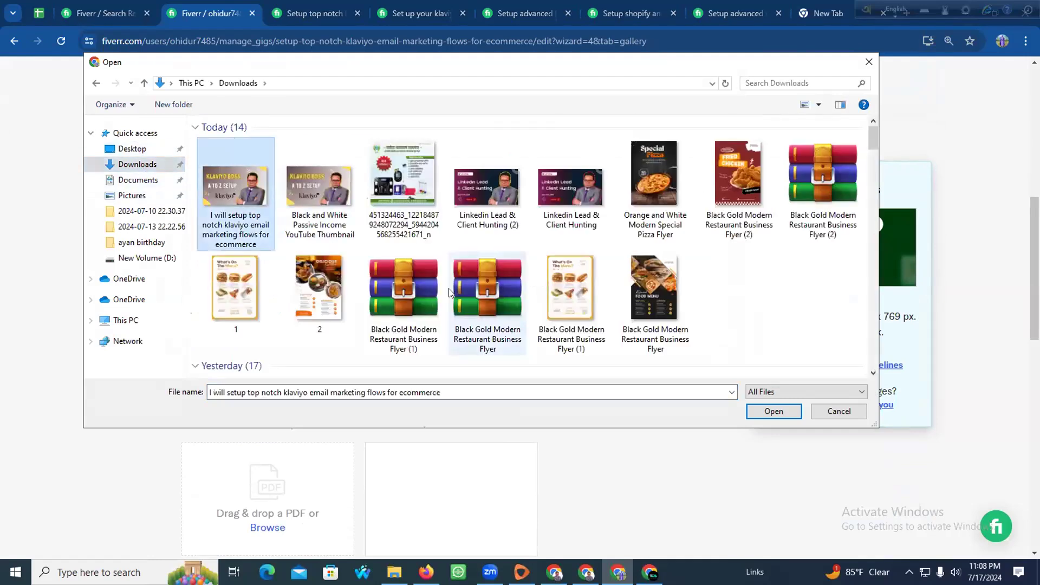
pyautogui.click(772, 411)
# Upload image 1 from the Desktop folder "Email Marketing with klaviyo" as the second gig image
pyautogui.click(447, 310)
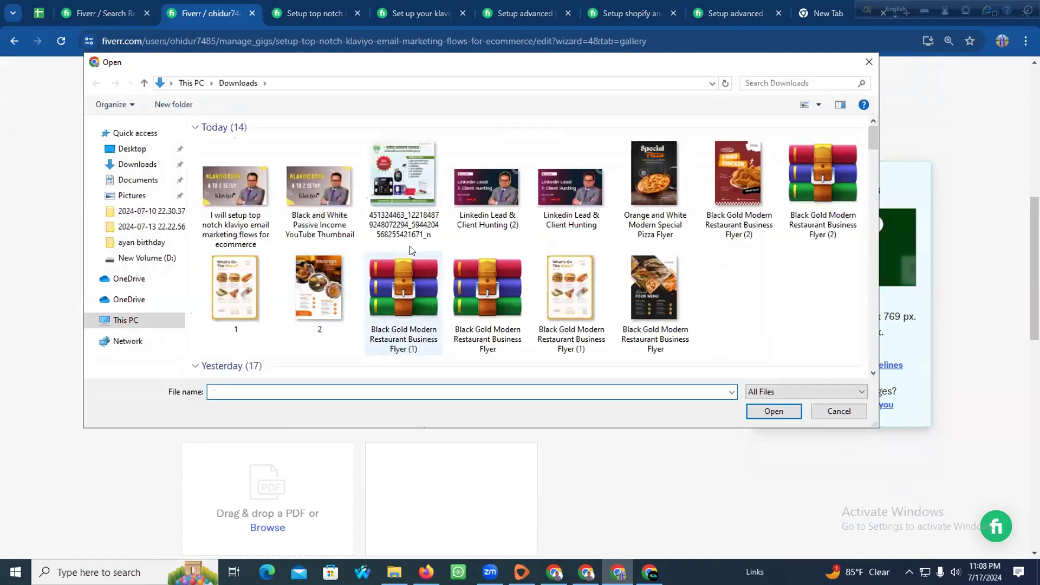
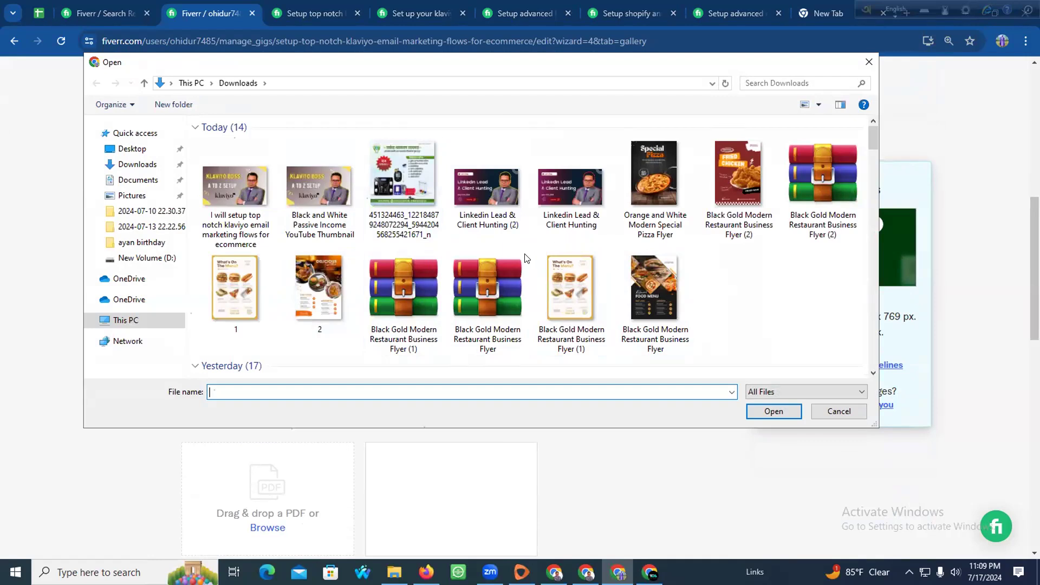
pyautogui.click(124, 164)
pyautogui.click(131, 149)
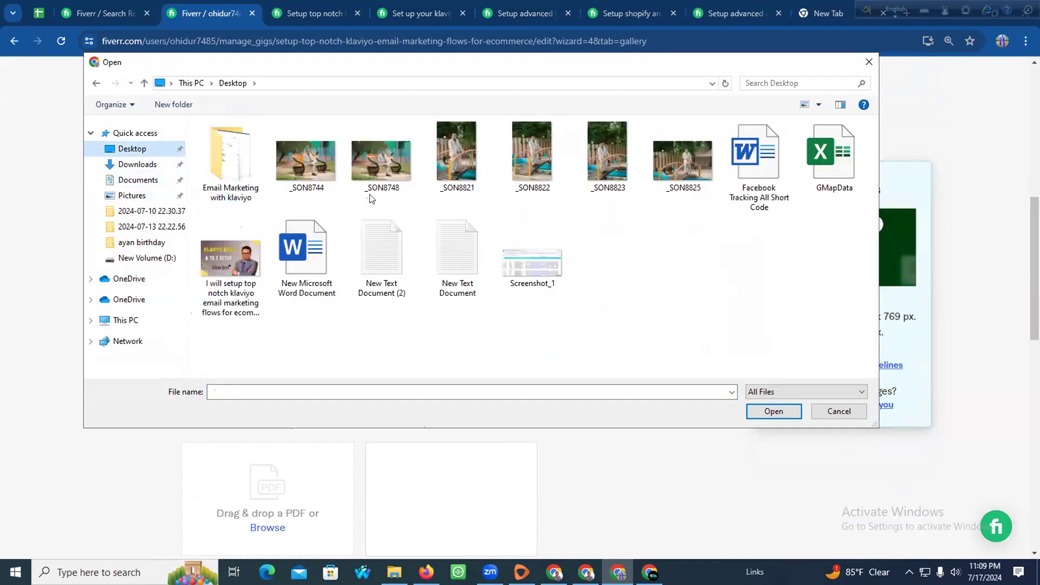
pyautogui.doubleClick(233, 170)
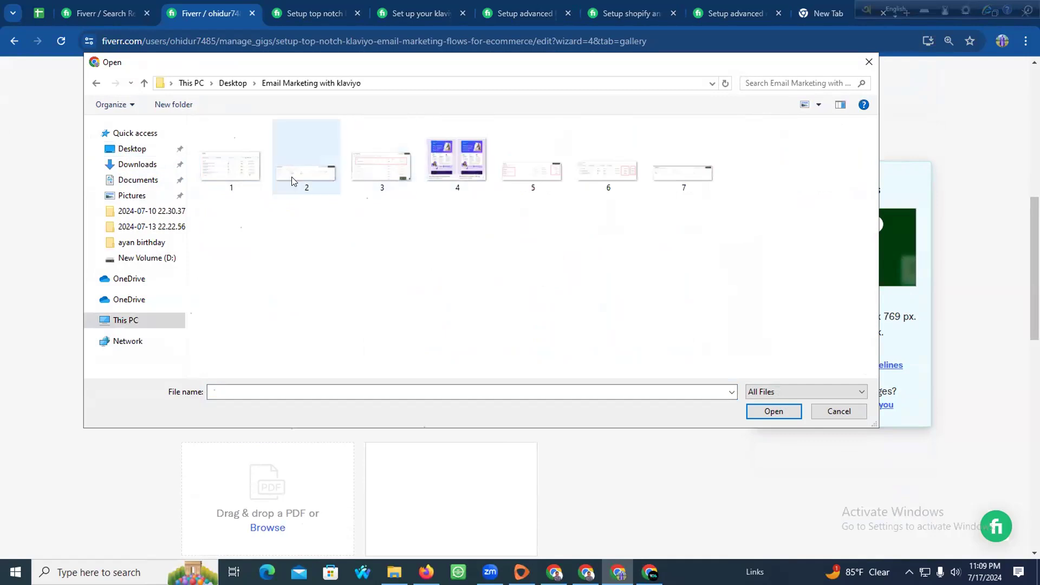
pyautogui.click(220, 179)
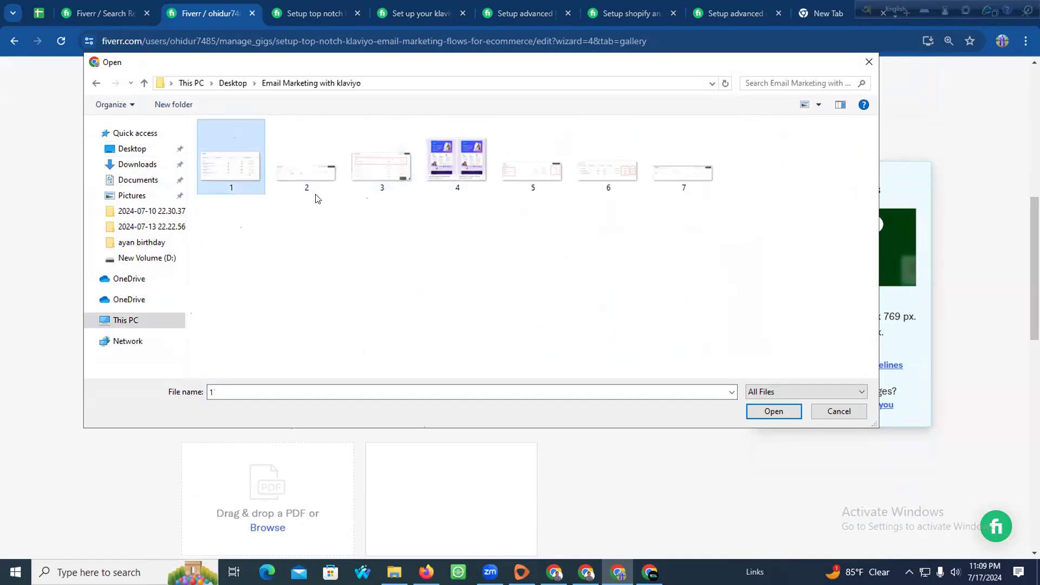
pyautogui.click(774, 411)
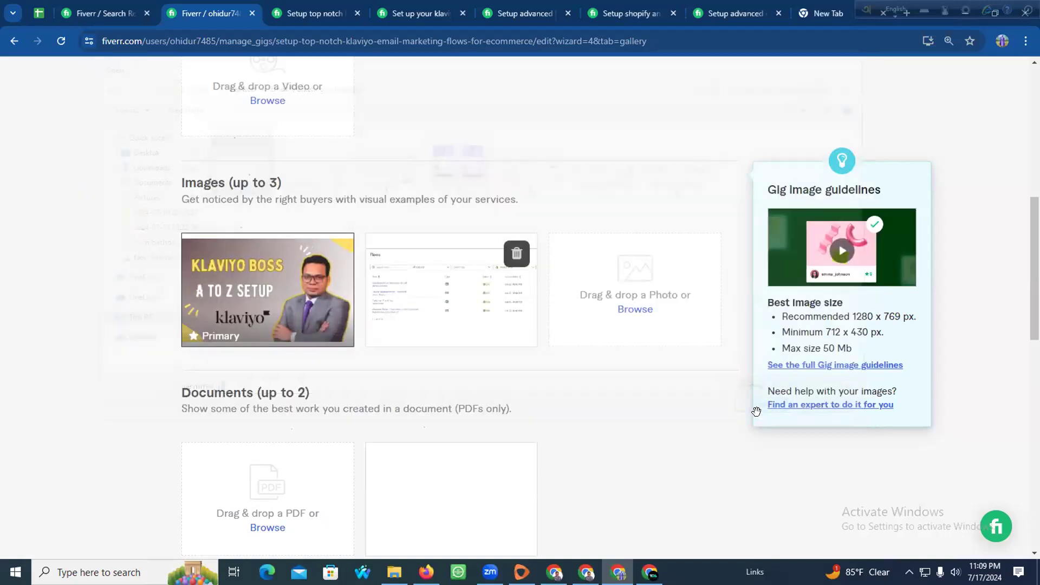
# Upload image 2 from Downloads as the third gig image, and save and continue to the Publish step
pyautogui.click(627, 311)
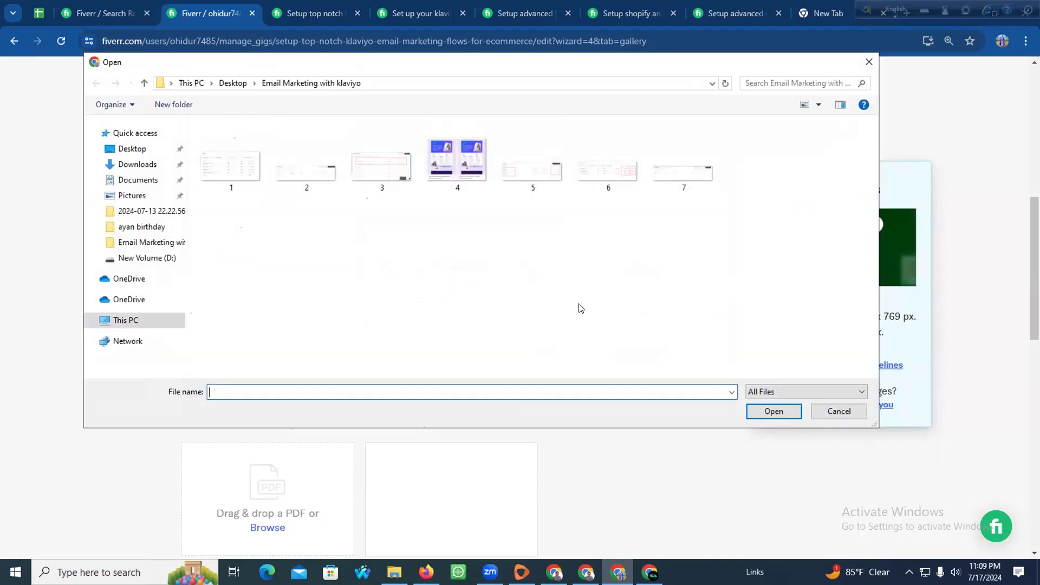
pyautogui.click(144, 166)
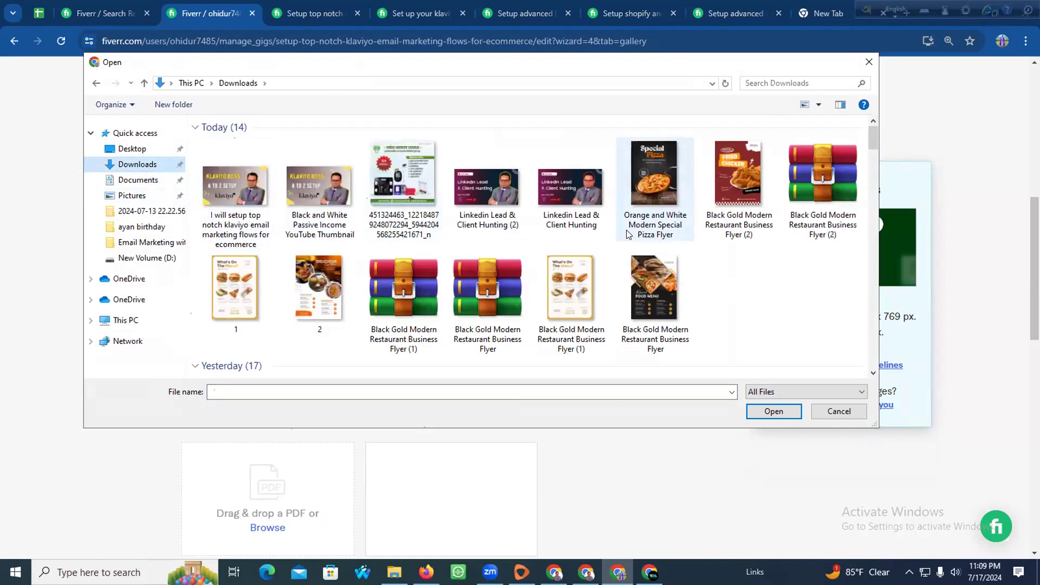
pyautogui.click(306, 286)
pyautogui.click(781, 411)
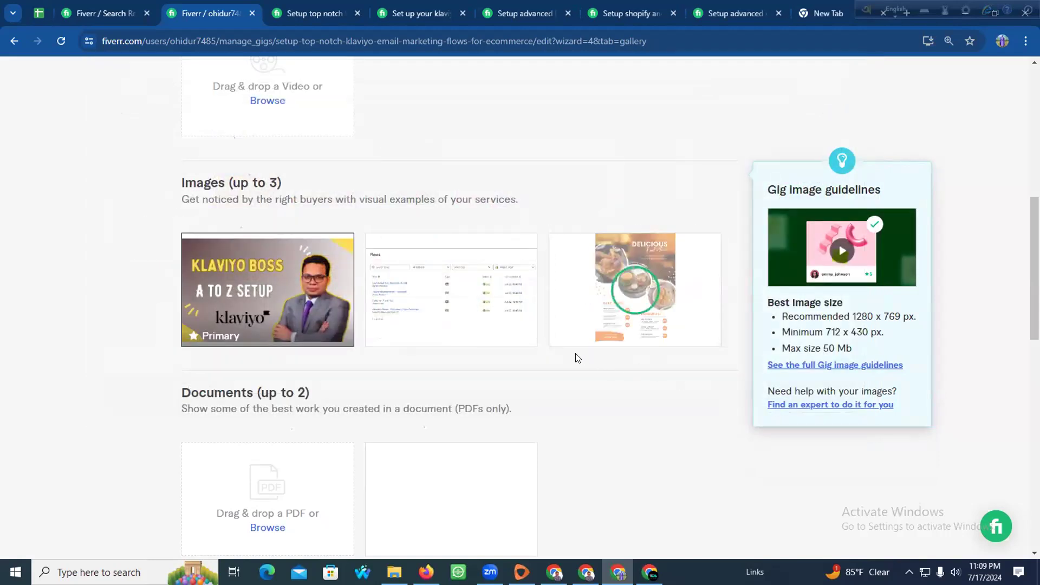
pyautogui.scroll(-3, 578, 358)
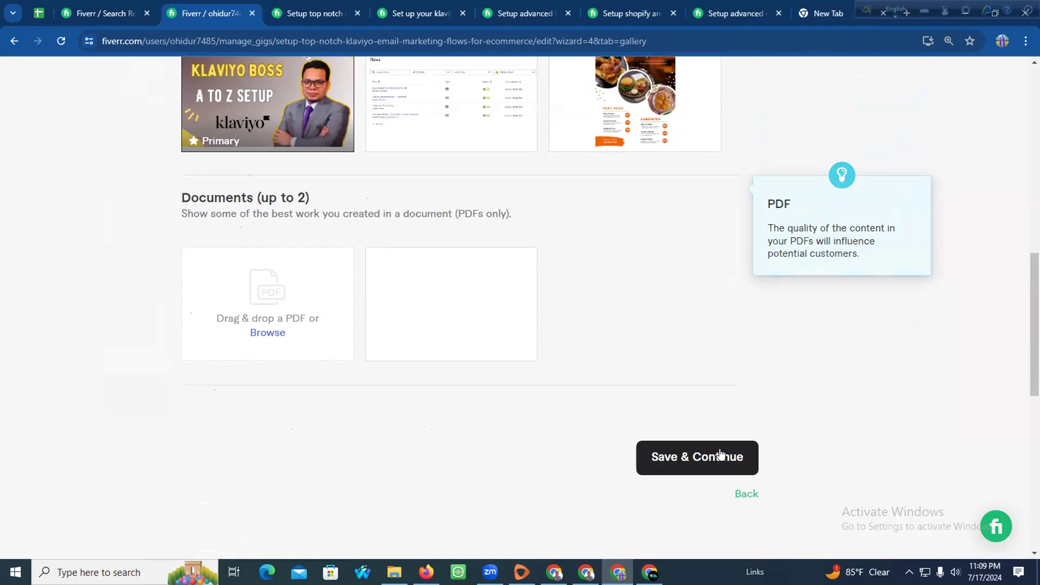
pyautogui.click(713, 460)
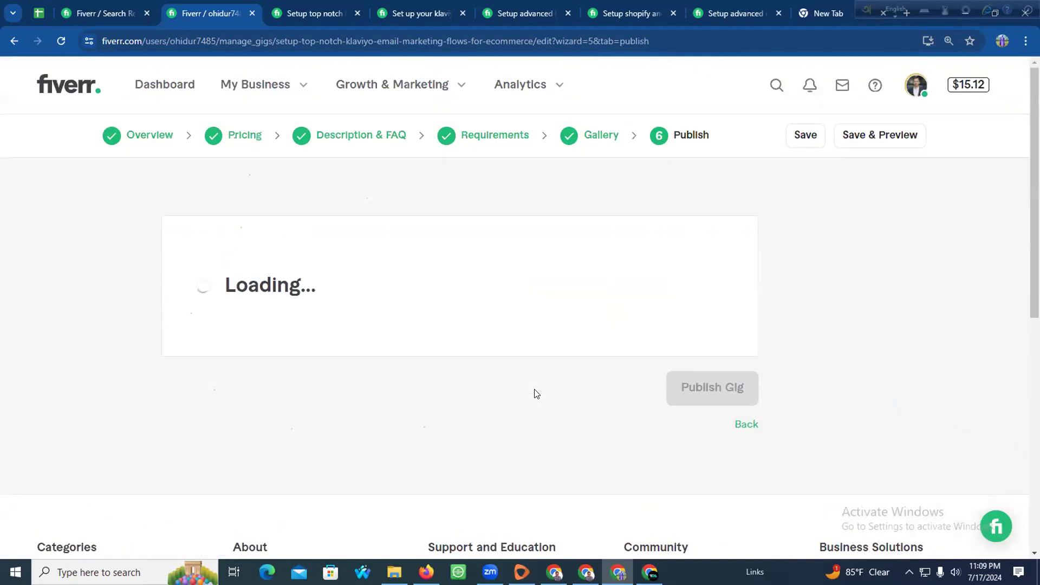
# Review the Publish step and publish the gig
pyautogui.scroll(-3, 533, 393)
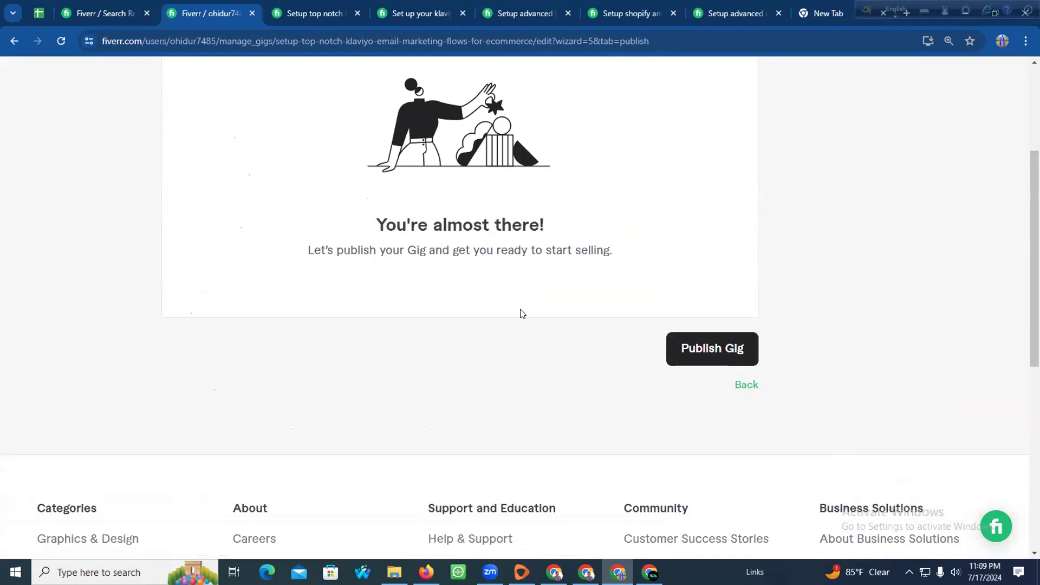
pyautogui.scroll(3, 668, 165)
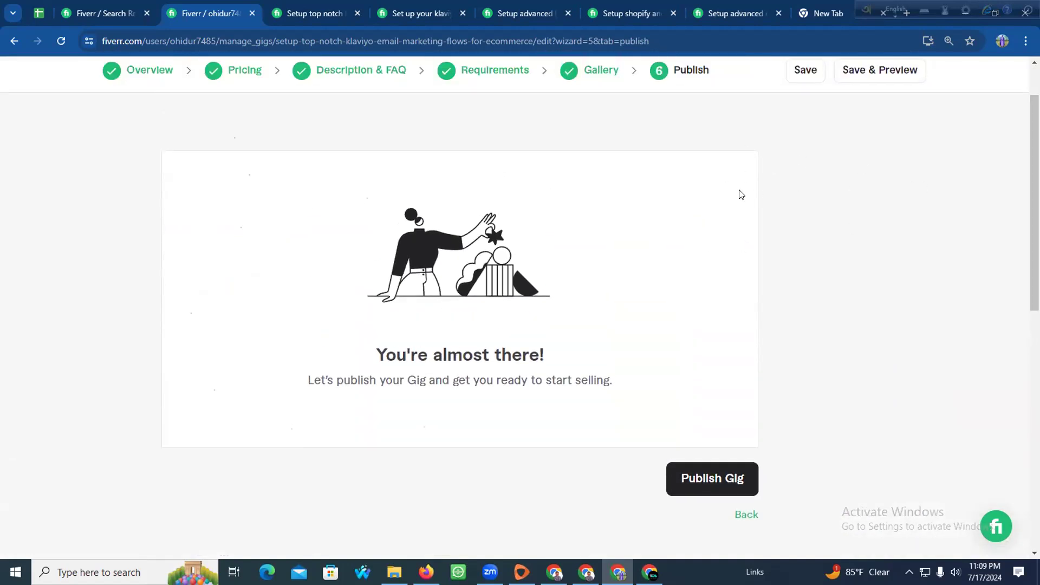
pyautogui.scroll(-2, 683, 217)
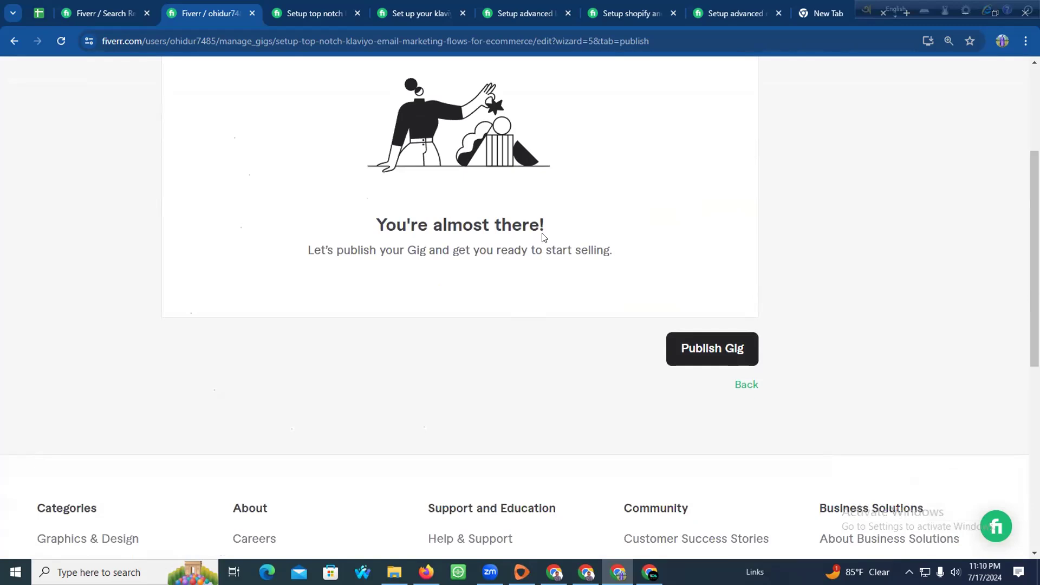
pyautogui.moveTo(307, 251); pyautogui.dragTo(610, 241)
pyautogui.click(677, 348)
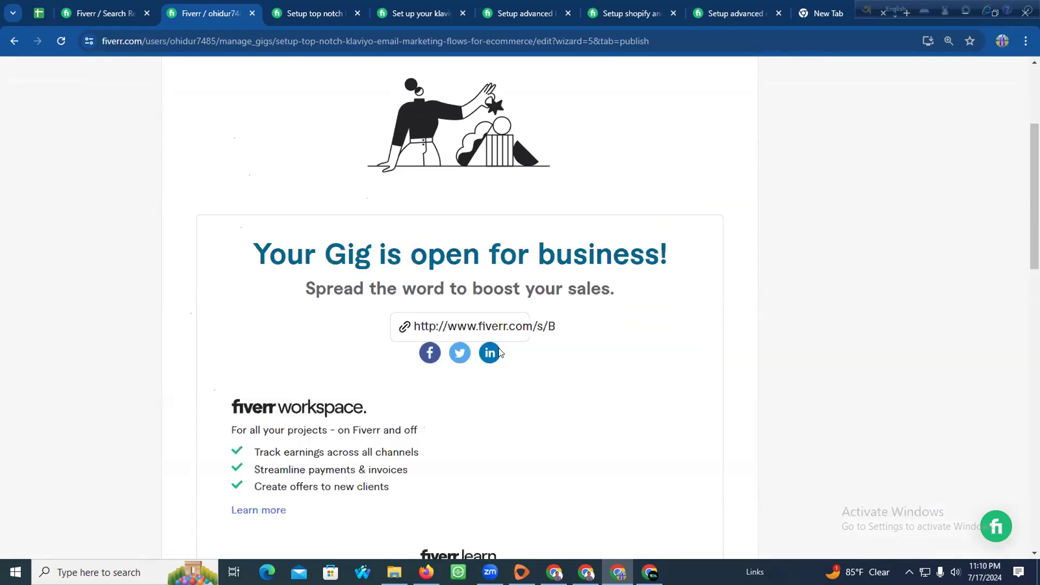
# Finish the publishing wizard and open the preview of the new Klaviyo email marketing flows gig
pyautogui.scroll(-4, 494, 351)
pyautogui.scroll(-7, 226, 309)
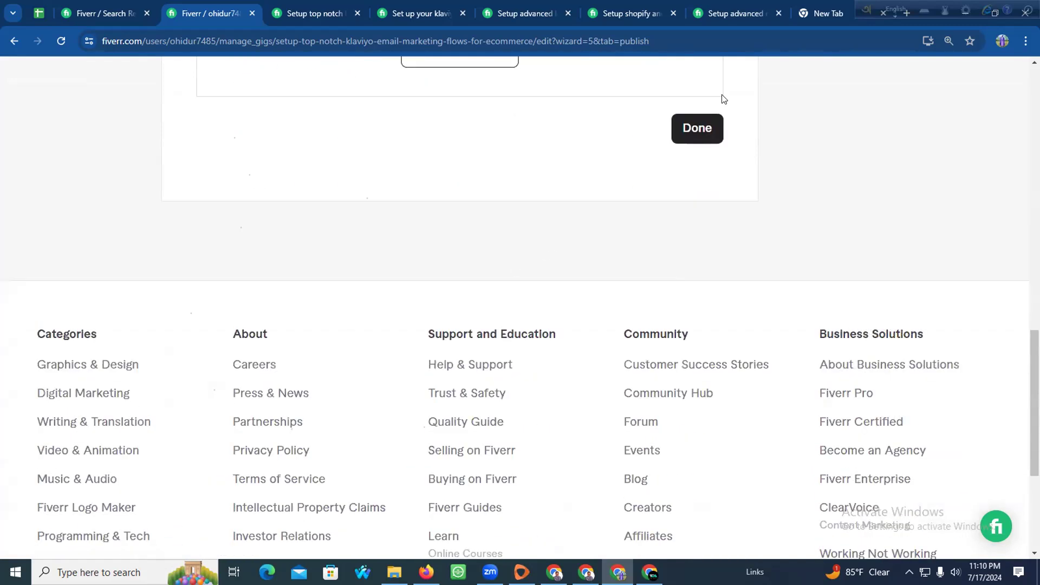
pyautogui.click(705, 130)
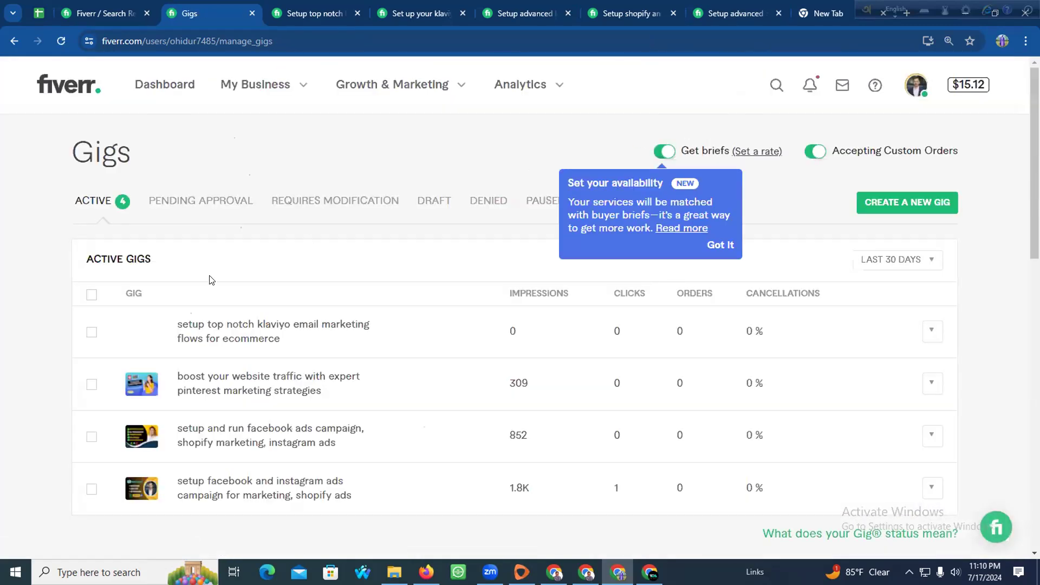
pyautogui.click(924, 338)
pyautogui.click(879, 330)
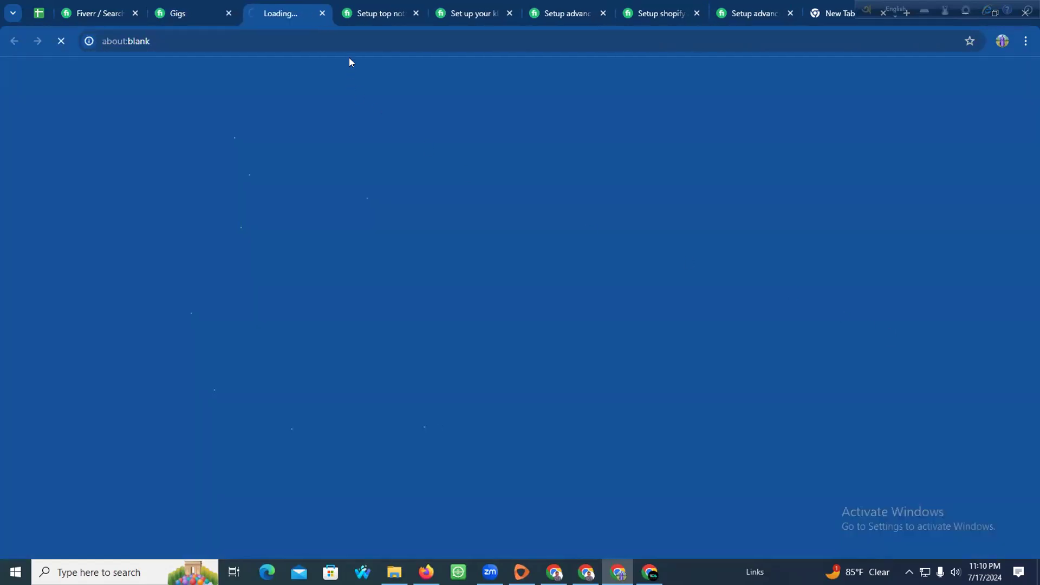
# Close the competitor gig tabs and the empty new tab, keeping the gig preview open
pyautogui.click(387, 13)
pyautogui.click(415, 13)
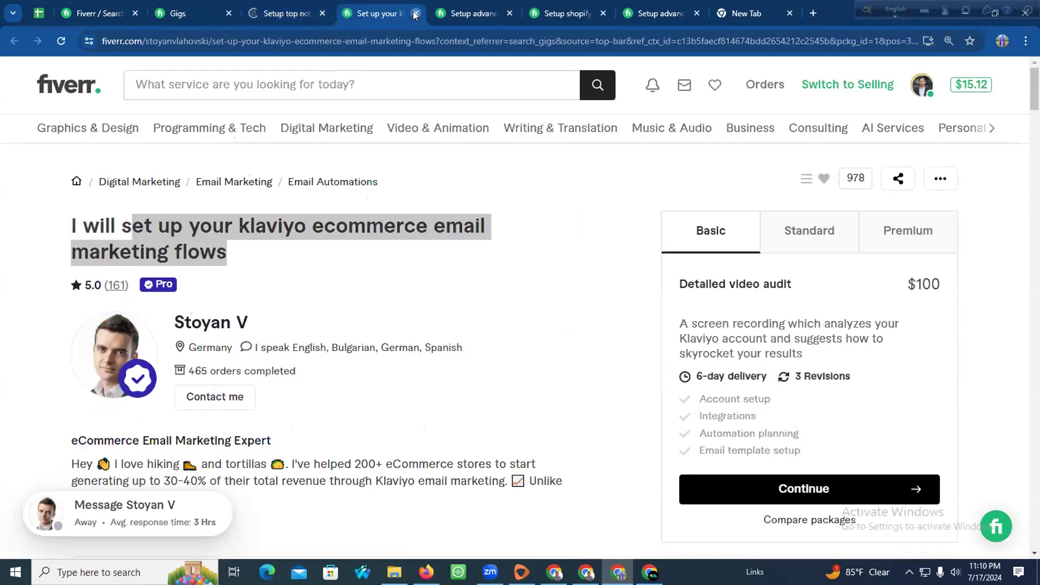
pyautogui.click(415, 13)
pyautogui.click(415, 13)
pyautogui.click(416, 13)
pyautogui.click(416, 13)
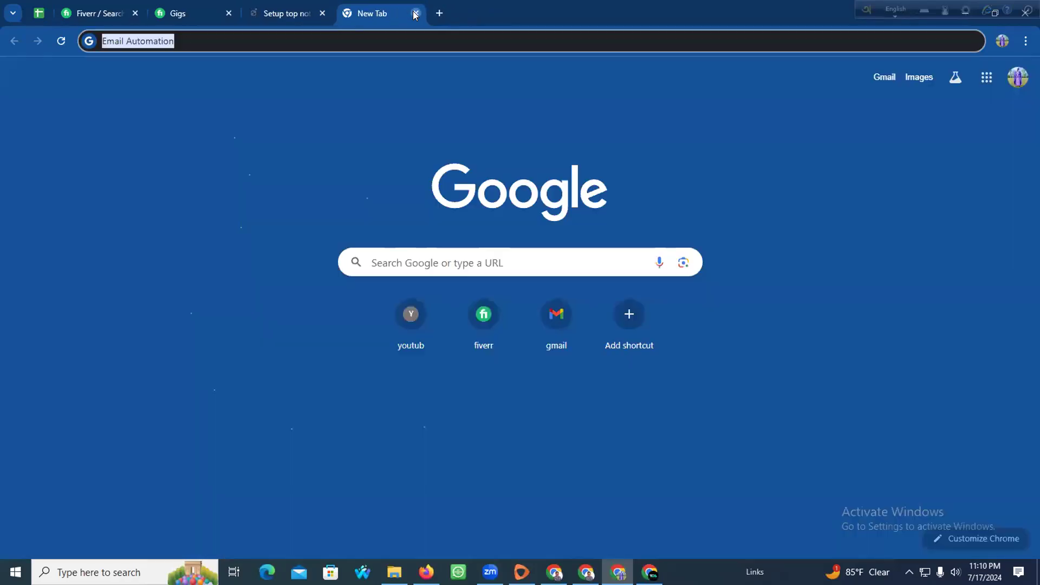
pyautogui.click(416, 13)
# Review the published gig page, including the expanded seller bio, description, images, package comparison, FAQ and related tags
pyautogui.scroll(-3, 181, 250)
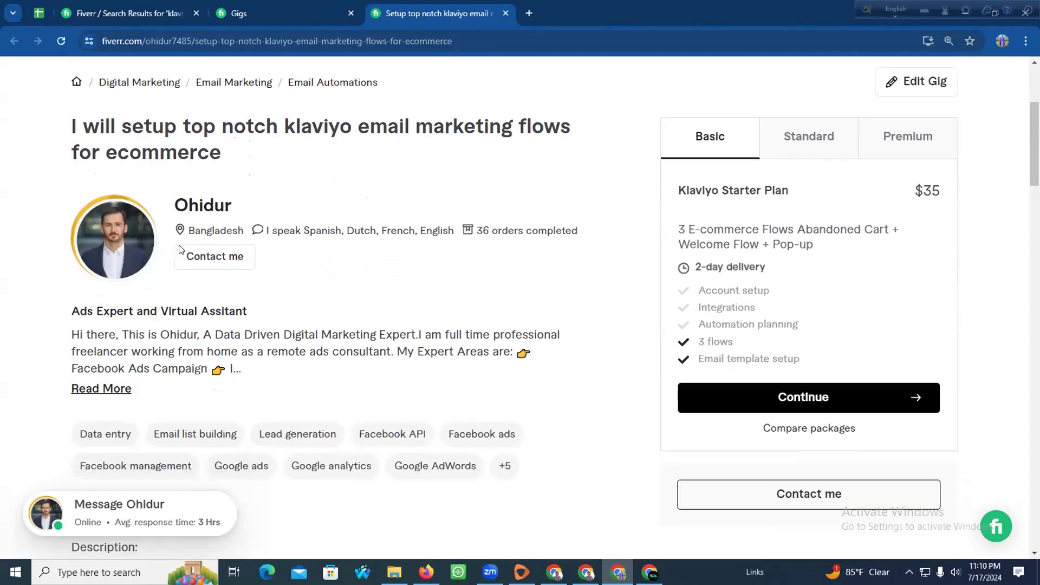
pyautogui.scroll(-2, 180, 250)
pyautogui.click(103, 274)
pyautogui.scroll(-7, 219, 265)
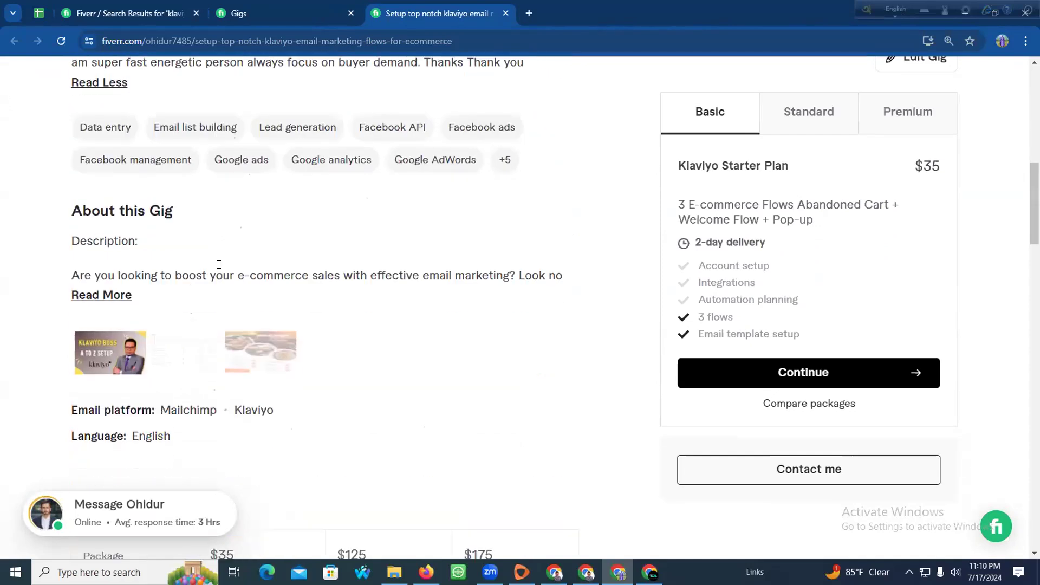
pyautogui.scroll(-5, 286, 230)
pyautogui.scroll(-7, 286, 230)
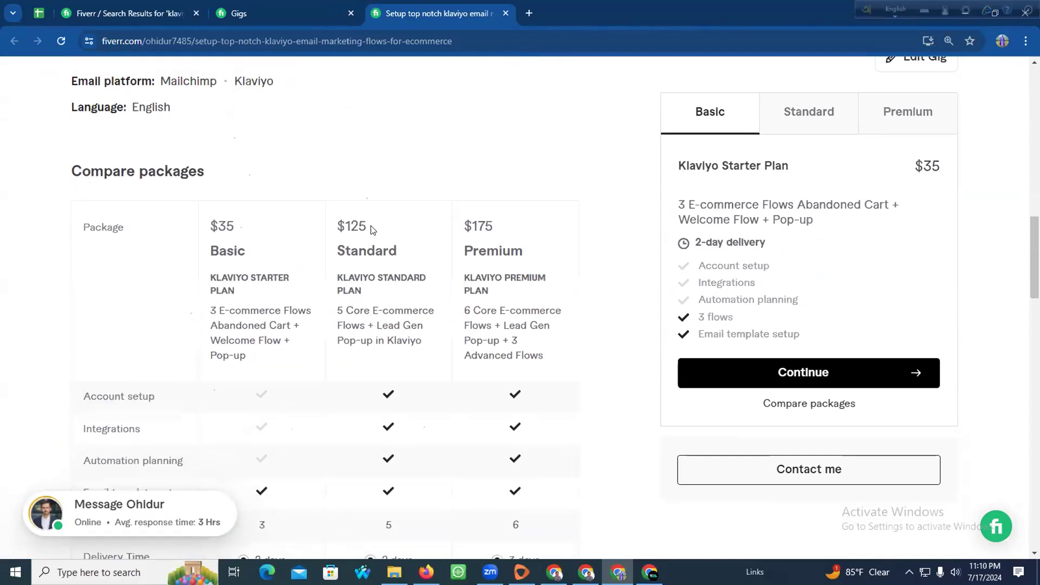
pyautogui.scroll(-6, 420, 246)
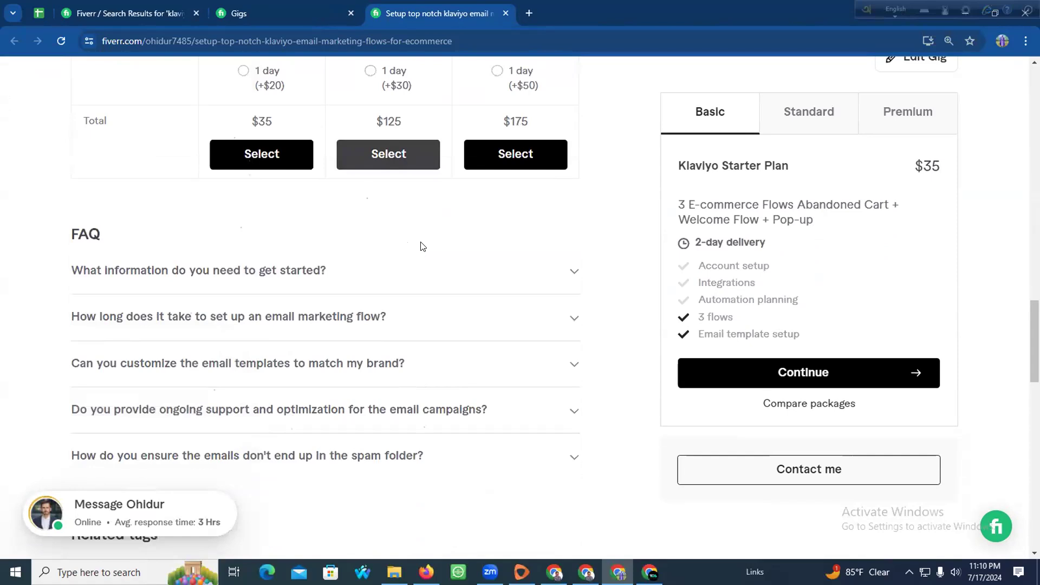
pyautogui.scroll(-1, 286, 239)
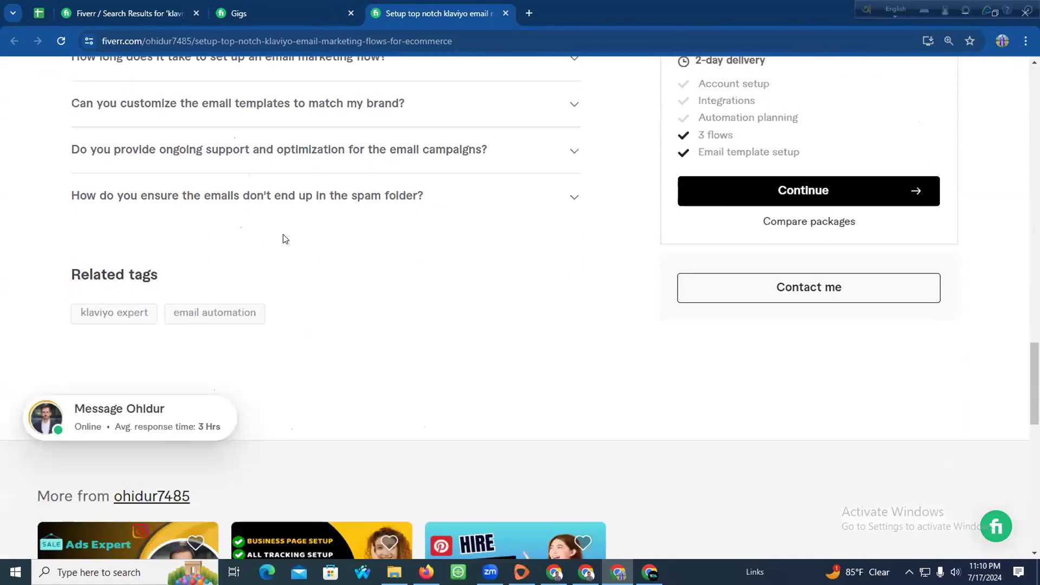
pyautogui.scroll(1, 154, 250)
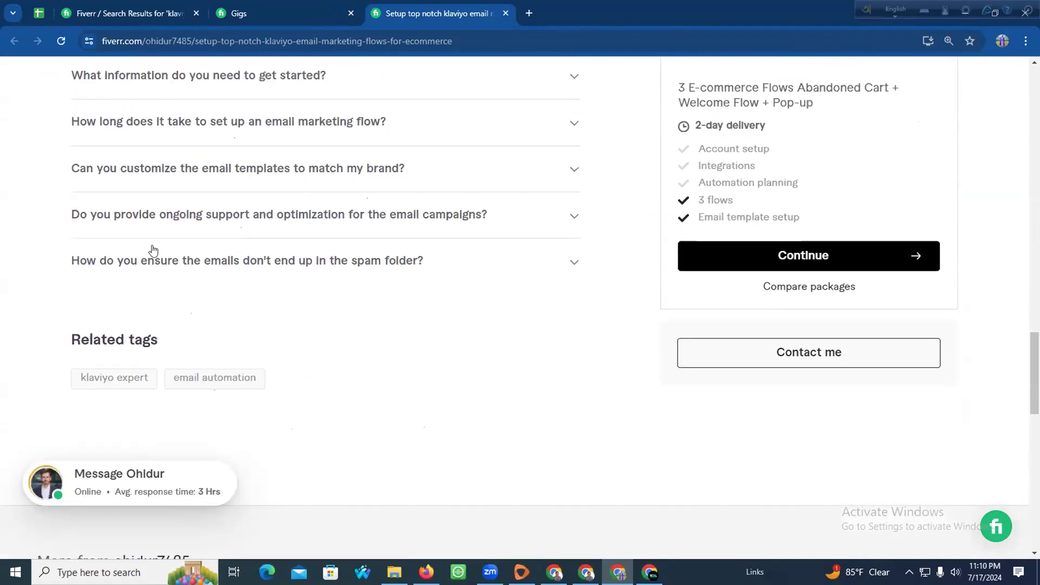
pyautogui.scroll(4, 153, 250)
pyautogui.scroll(20, 153, 249)
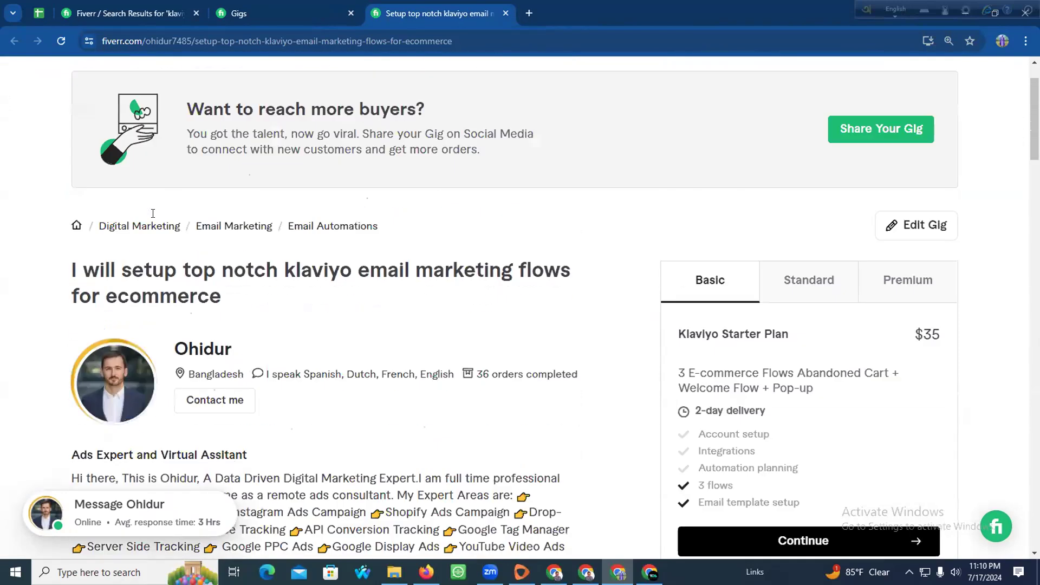
pyautogui.scroll(1, 153, 213)
# Pause the Klaviyo email marketing flows gig, dismiss the availability tip and show the paused gigs
pyautogui.click(271, 8)
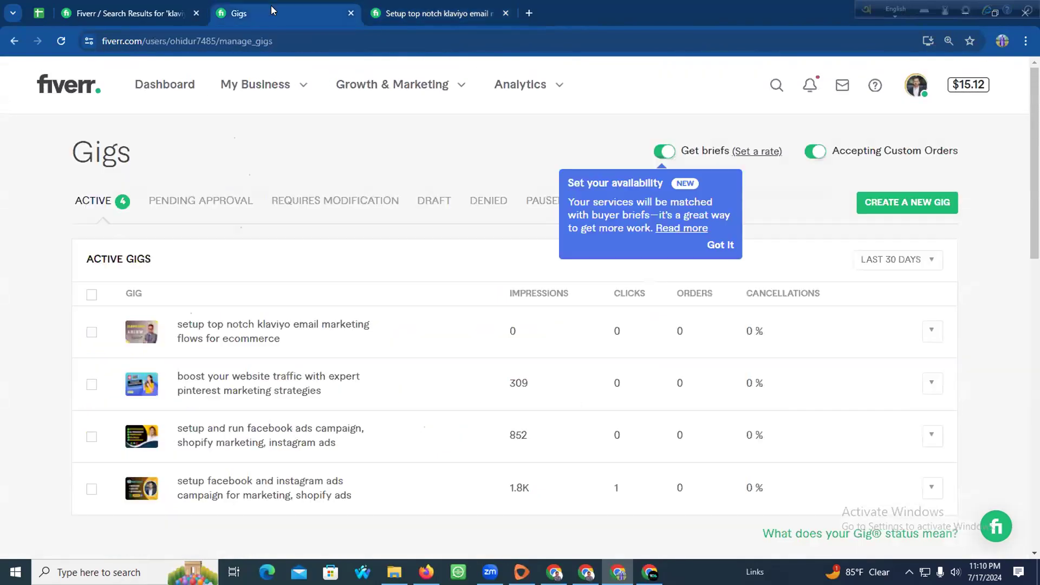
pyautogui.click(926, 331)
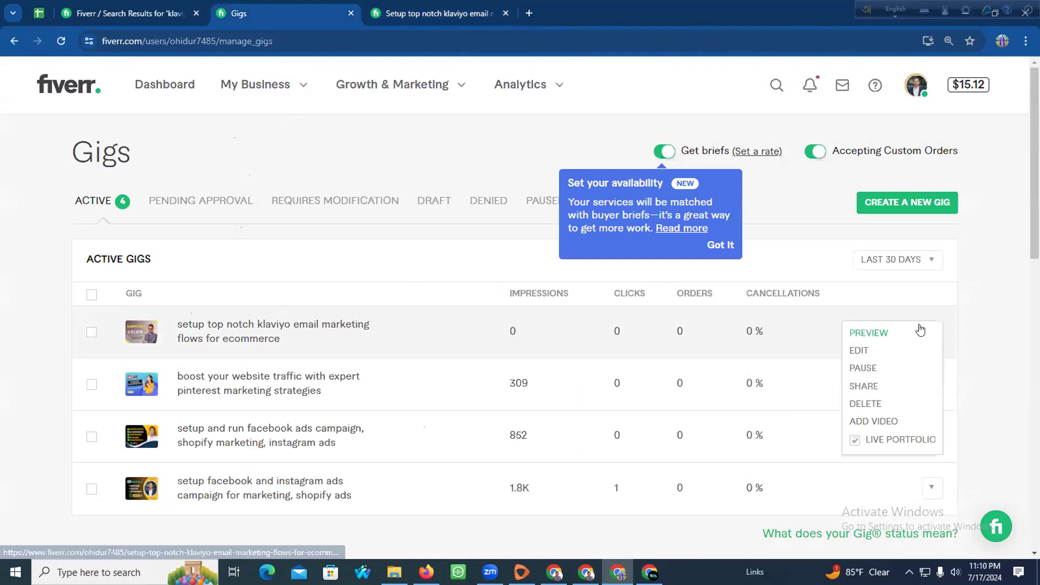
pyautogui.click(879, 368)
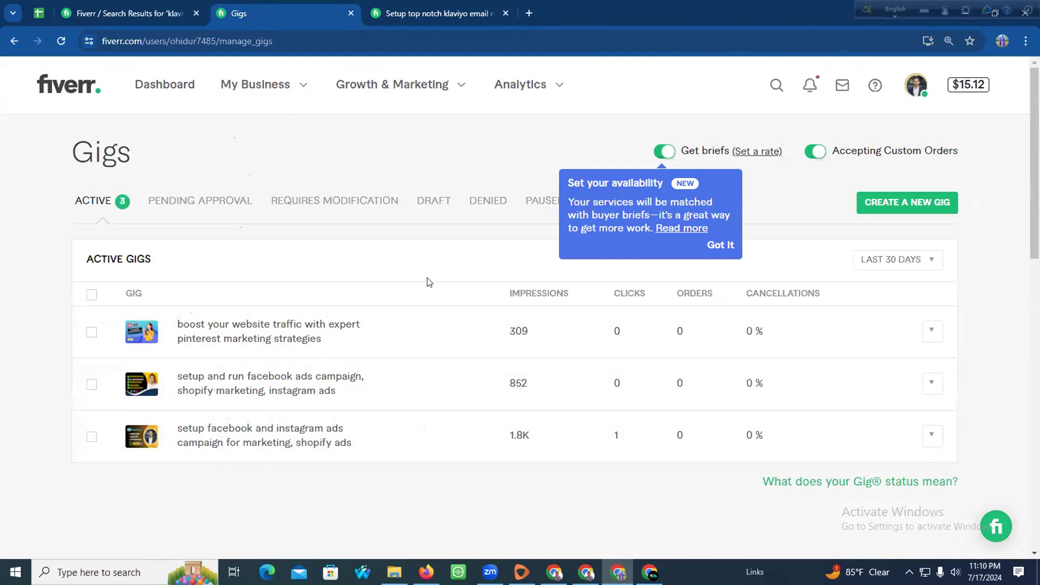
pyautogui.click(721, 244)
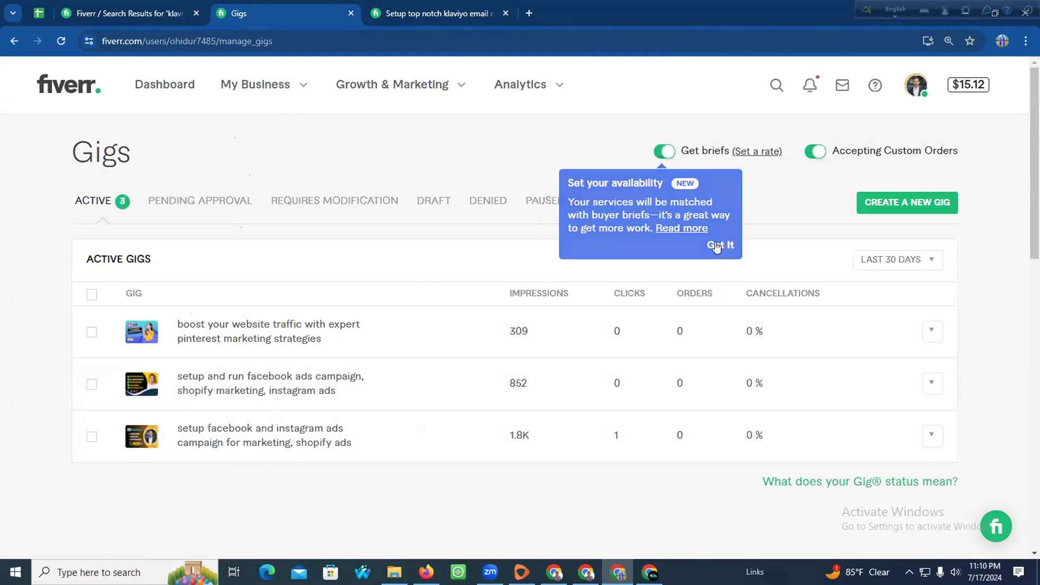
pyautogui.click(550, 199)
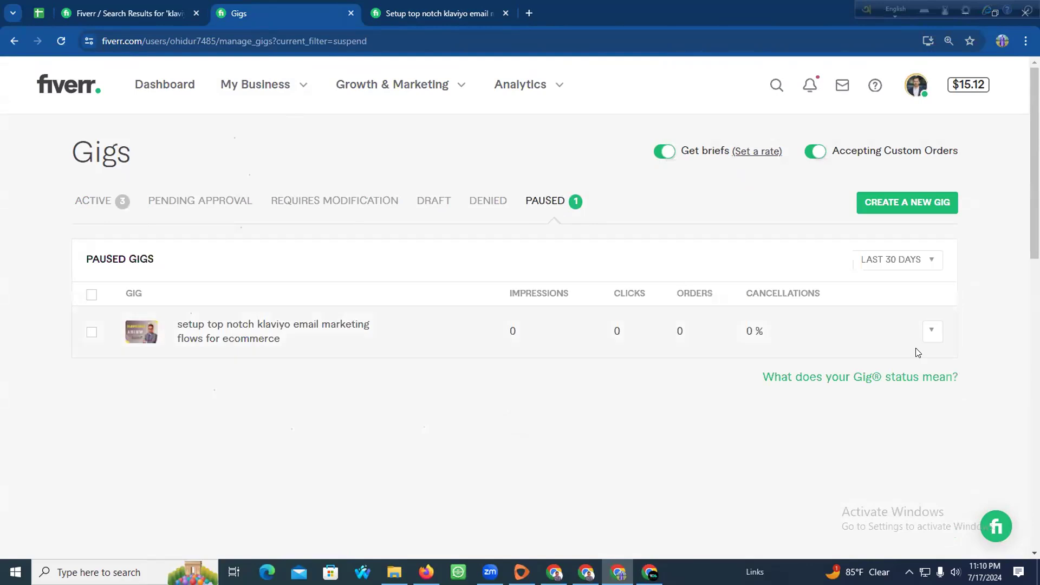
# Open the paused Klaviyo gig for editing and go to its search tags
pyautogui.click(932, 330)
pyautogui.click(895, 350)
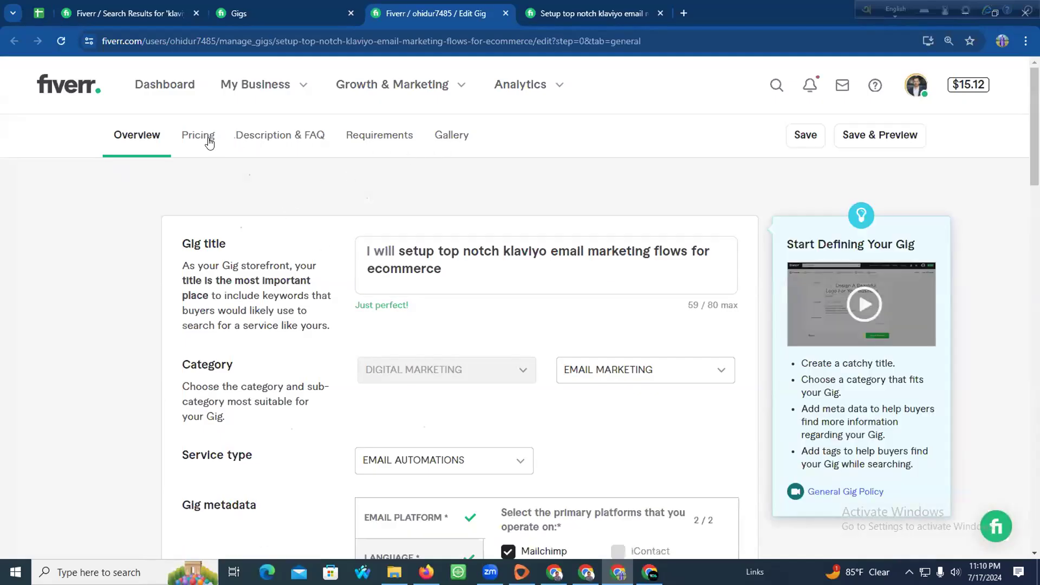
pyautogui.scroll(-12, 346, 310)
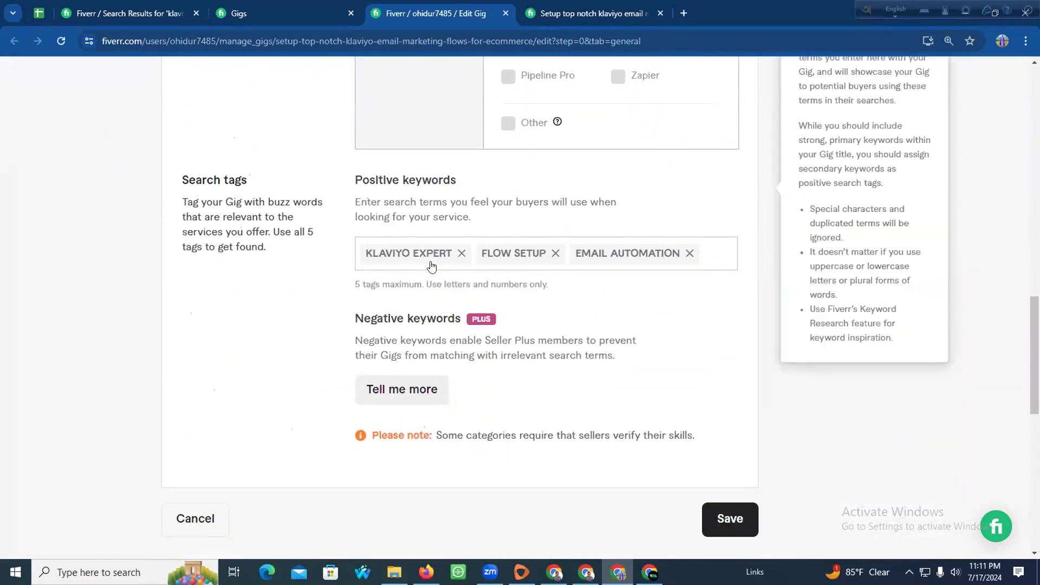
# Compare the related tags on the gig preview page with the positive keywords in the gig editor
pyautogui.click(266, 13)
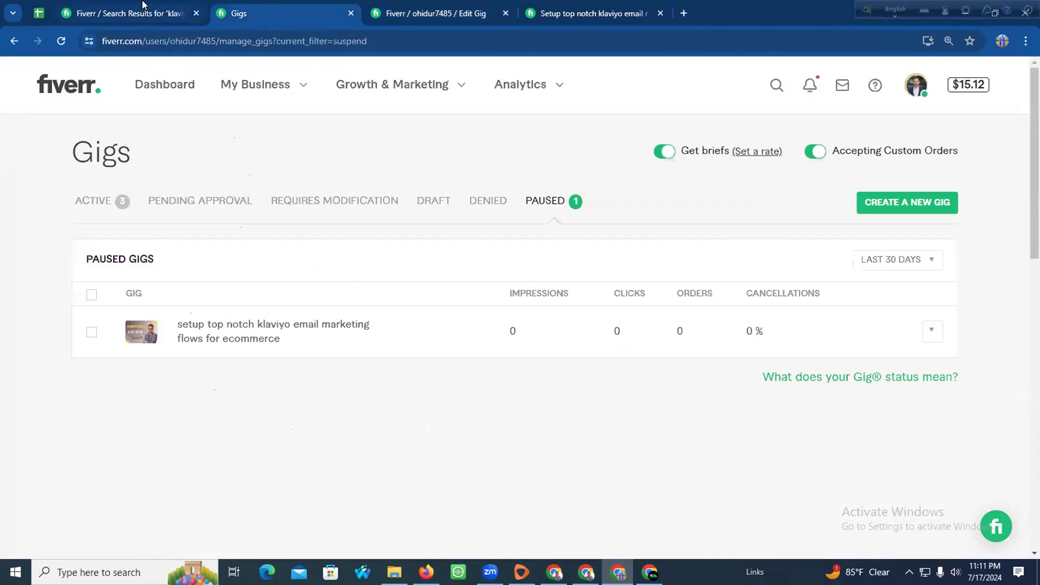
pyautogui.click(130, 13)
pyautogui.click(596, 13)
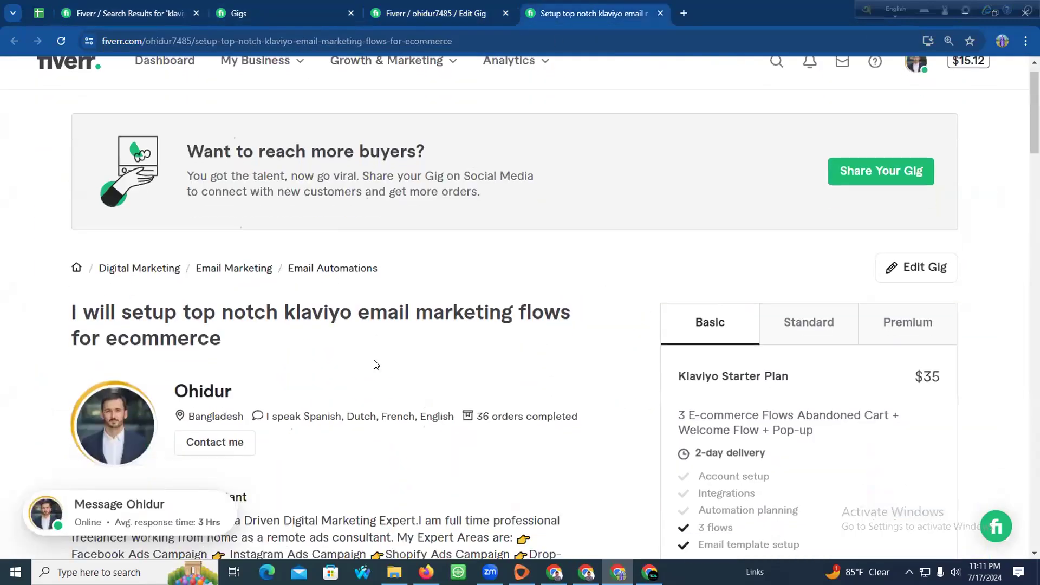
pyautogui.scroll(-20, 374, 364)
pyautogui.scroll(-3, 376, 364)
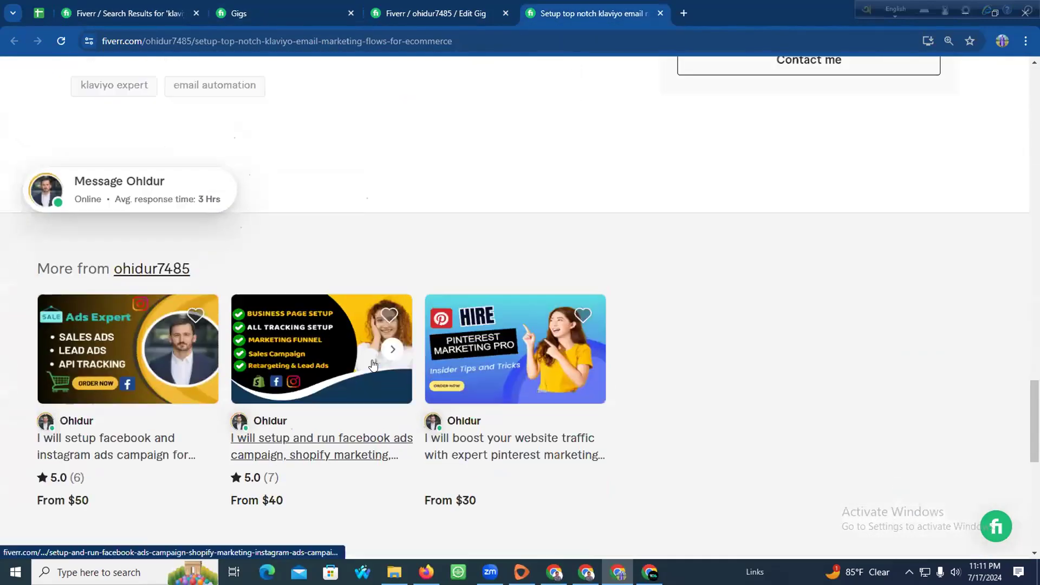
pyautogui.scroll(4, 216, 346)
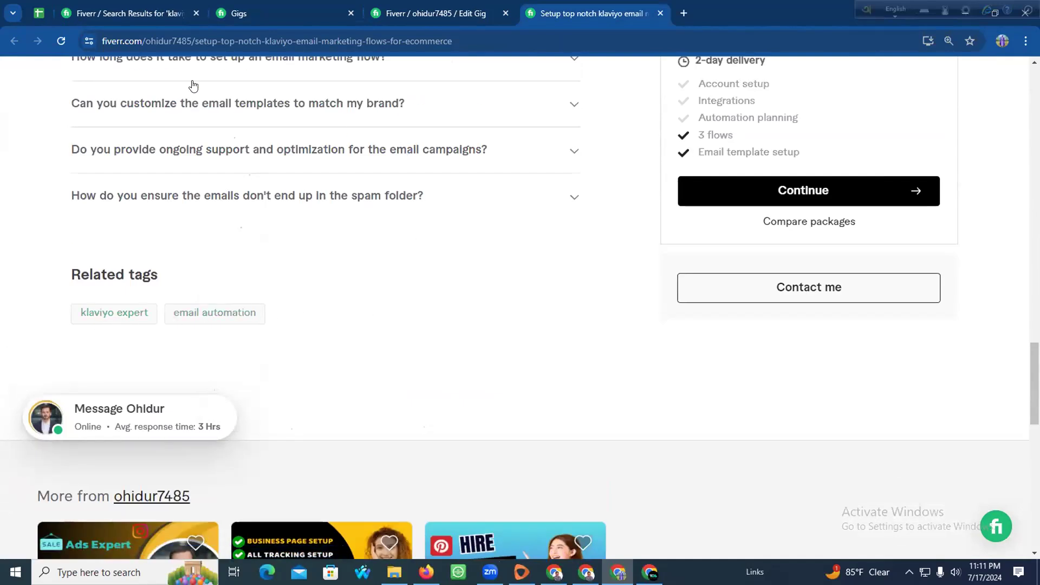
pyautogui.click(184, 11)
pyautogui.click(260, 7)
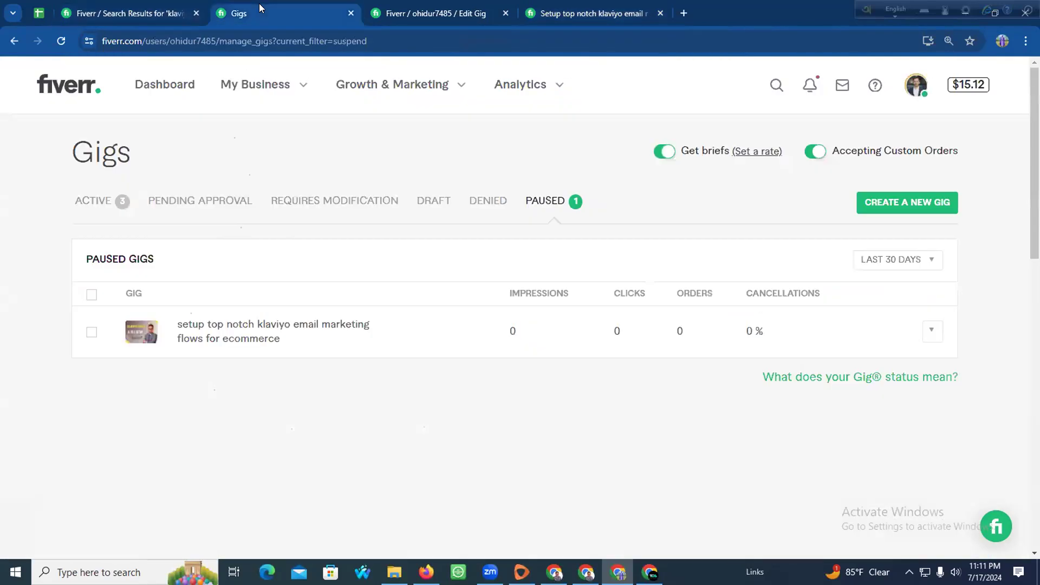
pyautogui.click(402, 6)
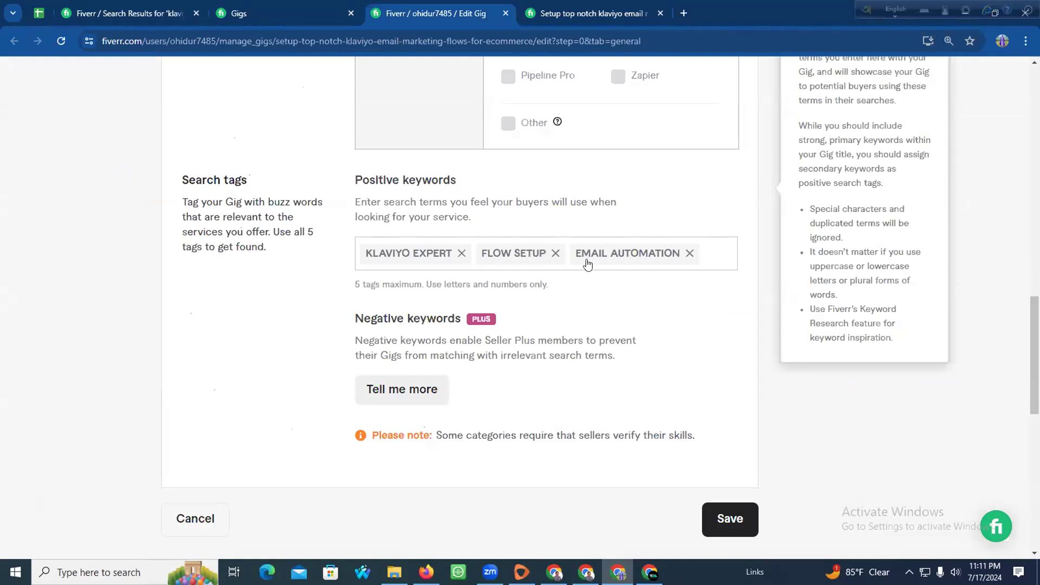
# Remove the "Flow setup" search tag and check the tag suggestions for "email"
pyautogui.click(548, 254)
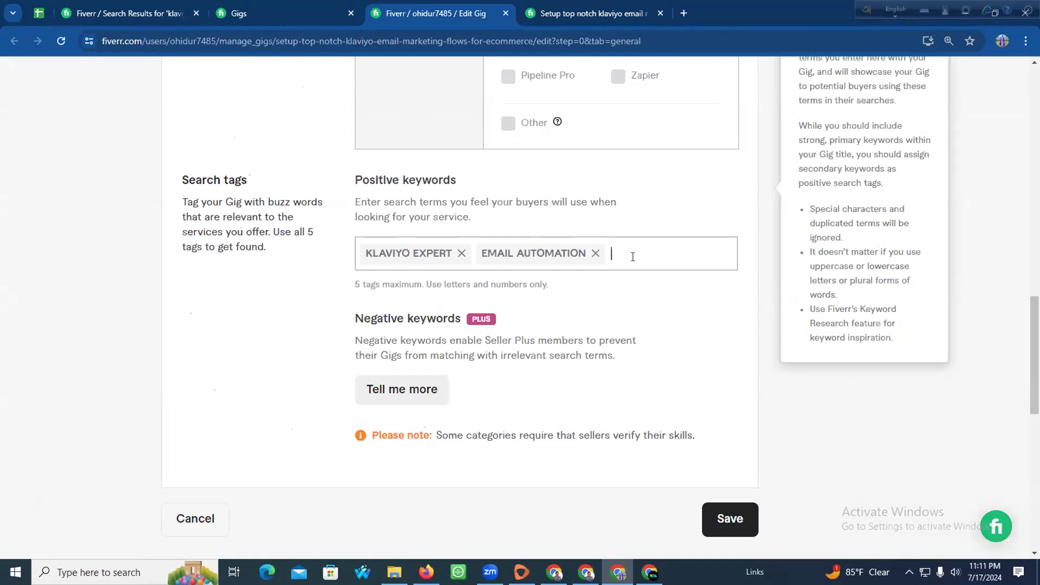
pyautogui.write('email')
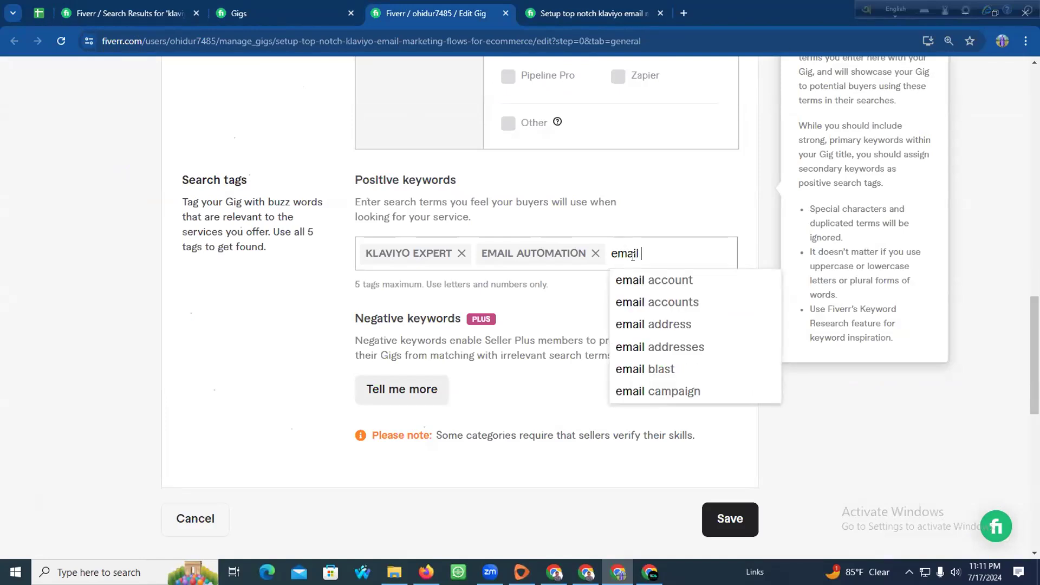
pyautogui.press('BackSpace')
pyautogui.press('BackSpace')
pyautogui.press('BackSpace')
pyautogui.press('BackSpace')
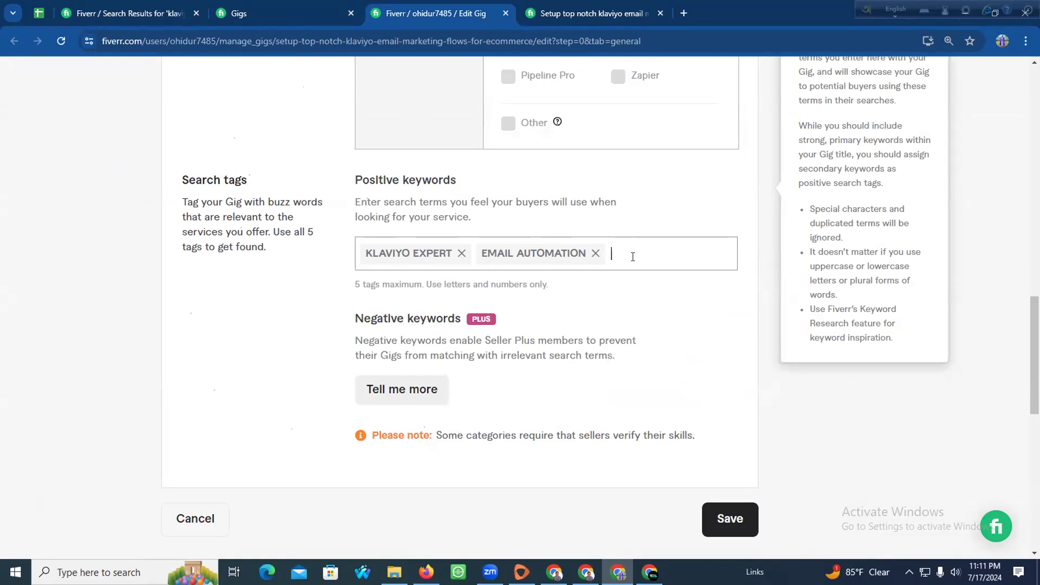
# Try "kilaviyo email marketing" as a positive keyword and remove it again
pyautogui.write('kilaviyo email marketin')
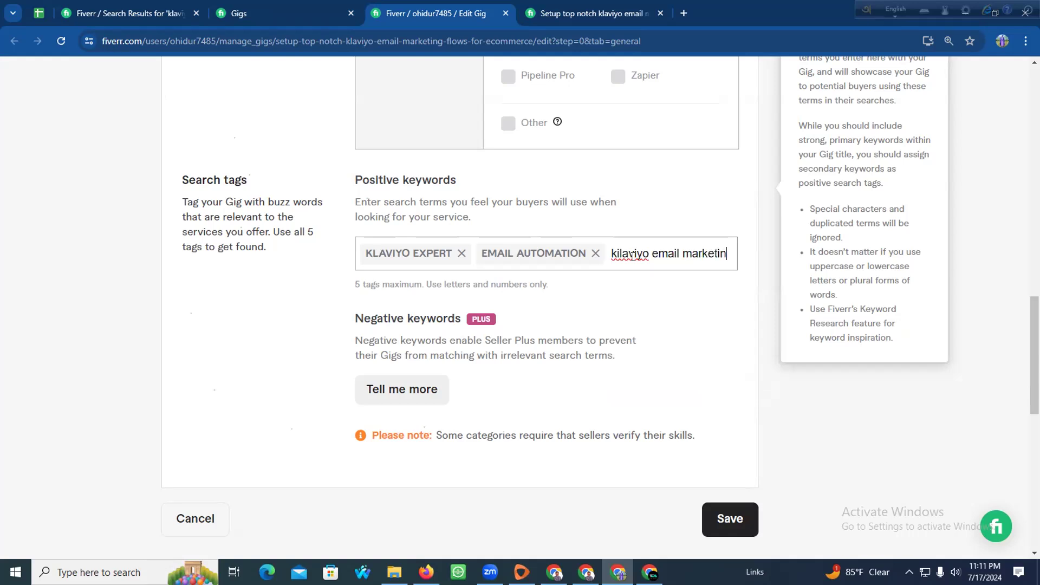
pyautogui.write('g')
pyautogui.press('Return')
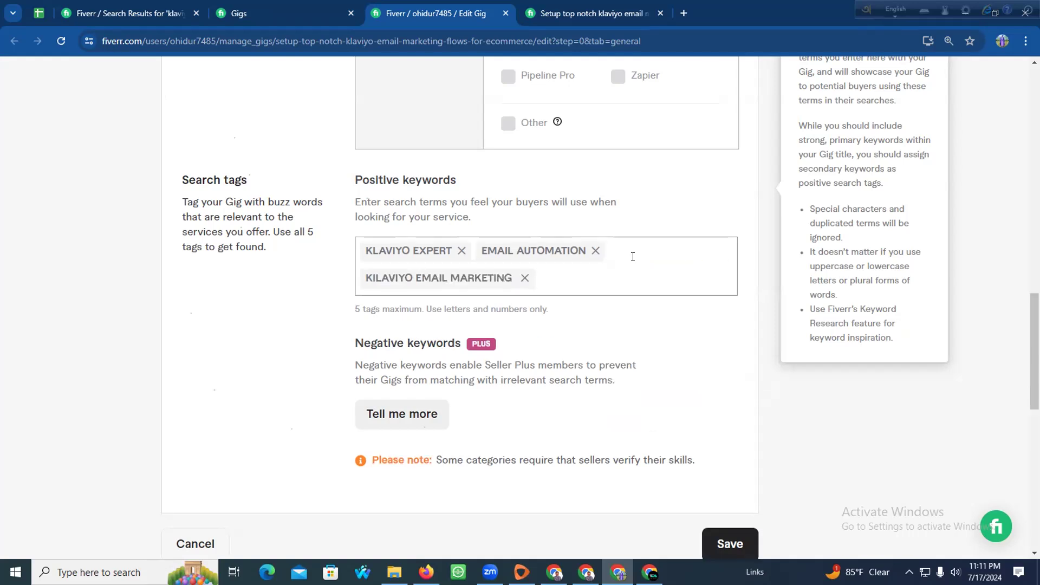
pyautogui.click(525, 277)
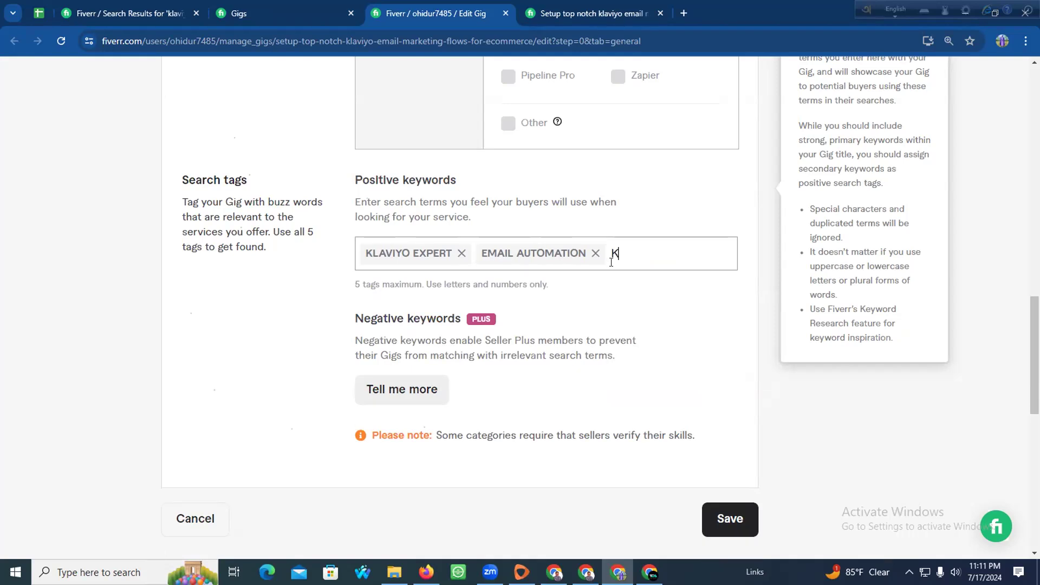
# Try to save the gig with "Klaviyo Email Automarion" as a search tag, and remove that tag
pyautogui.write('Klaviyo Email Auto')
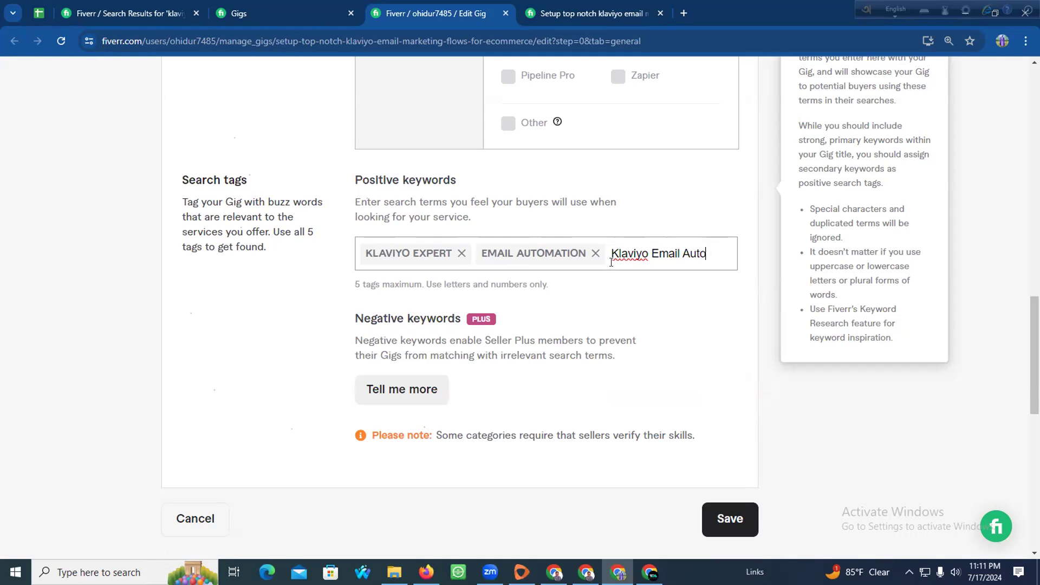
pyautogui.write('rion')
pyautogui.press('Return')
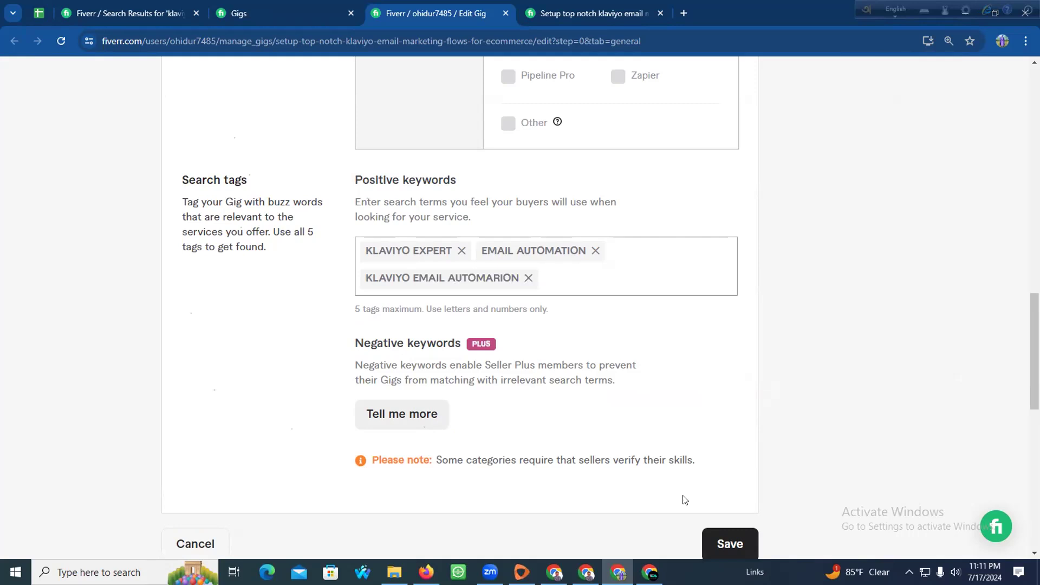
pyautogui.click(727, 529)
pyautogui.click(499, 269)
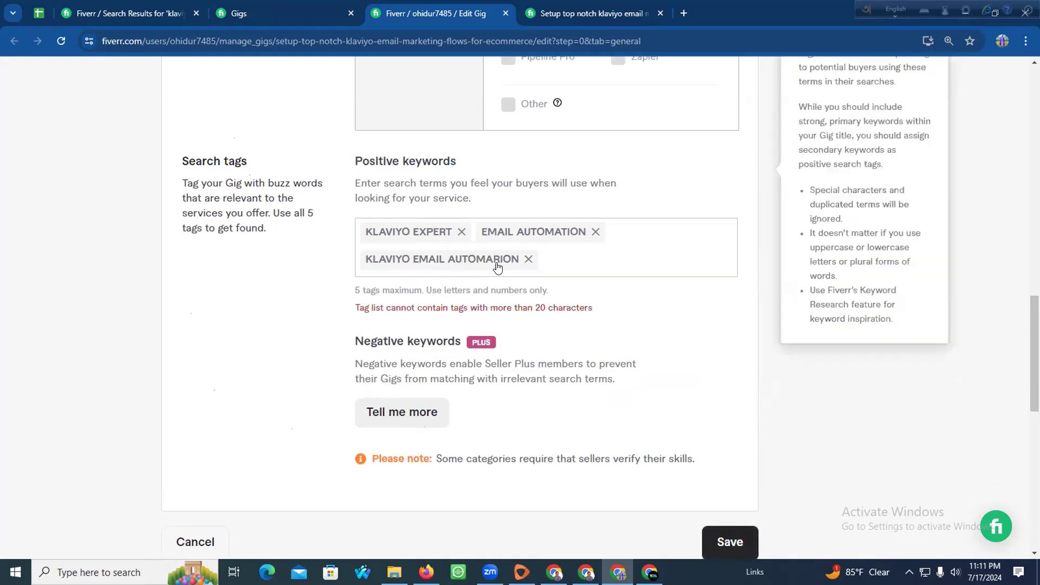
pyautogui.click(527, 259)
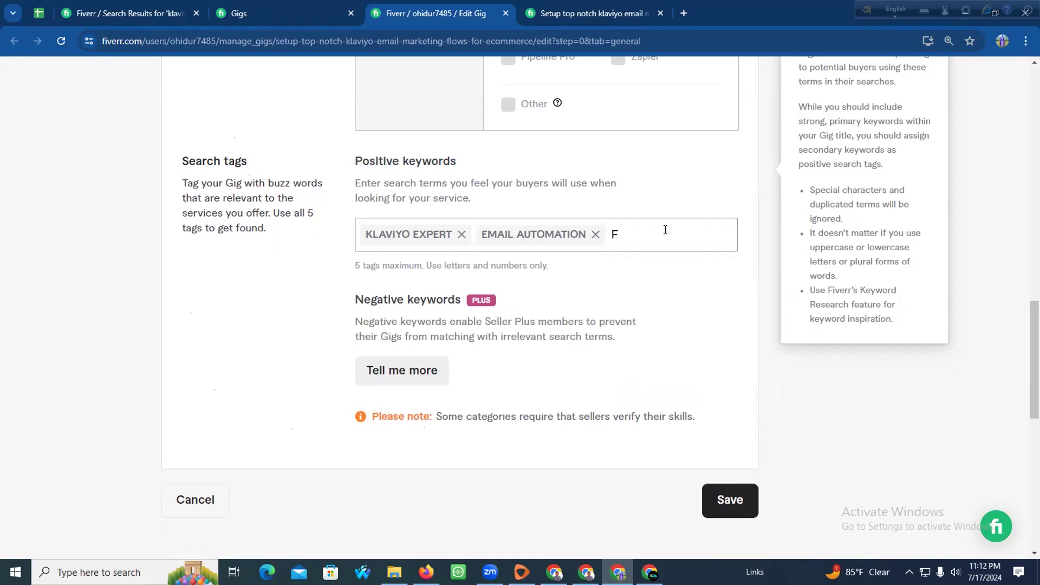
# Add "shopify expert" as a positive keyword and save the gig
pyautogui.write('shopify')
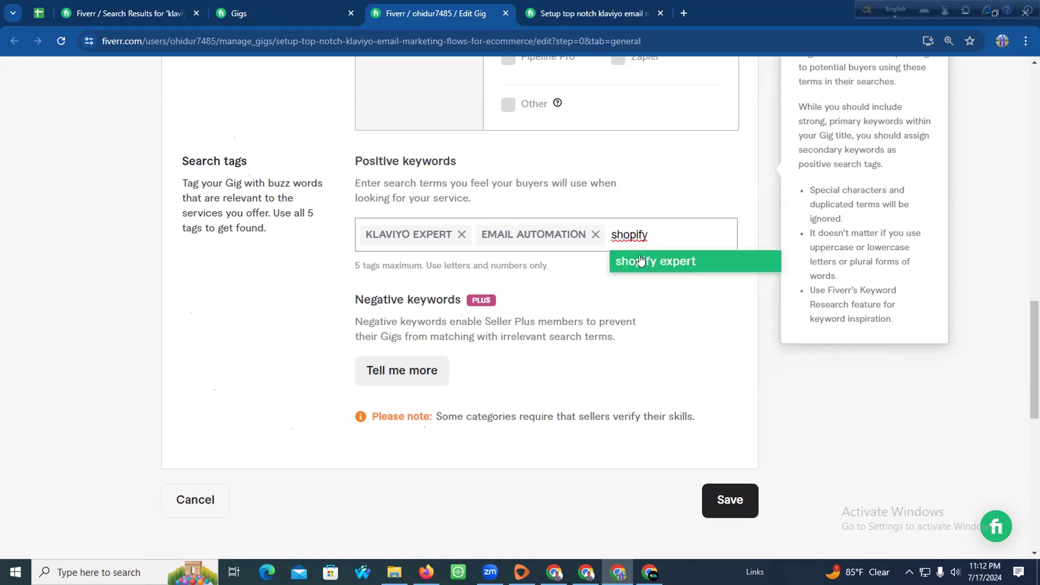
pyautogui.click(657, 262)
pyautogui.click(715, 505)
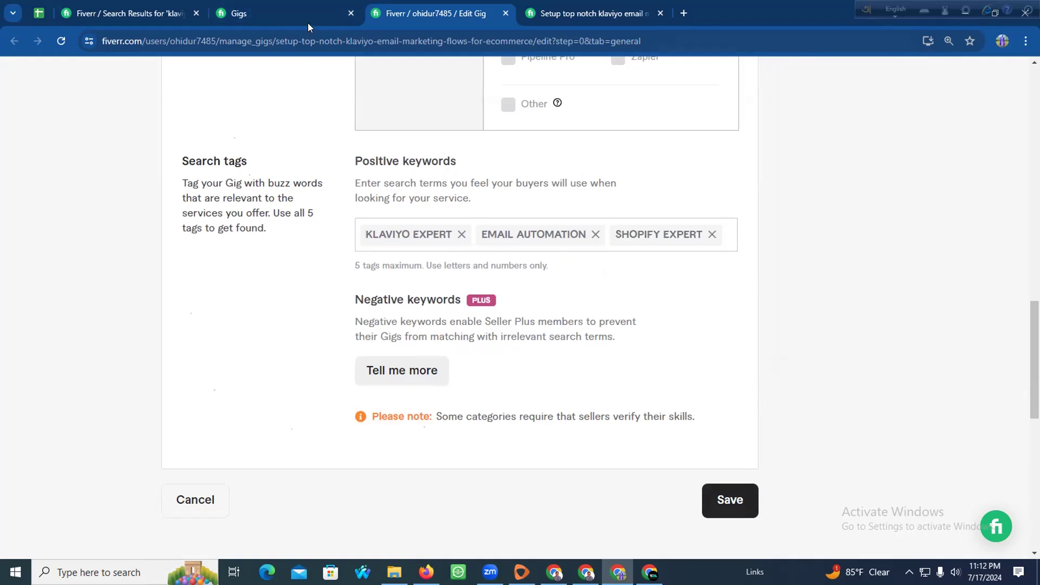
# Activate the paused Klaviyo email marketing gig and list the active gigs
pyautogui.click(310, 7)
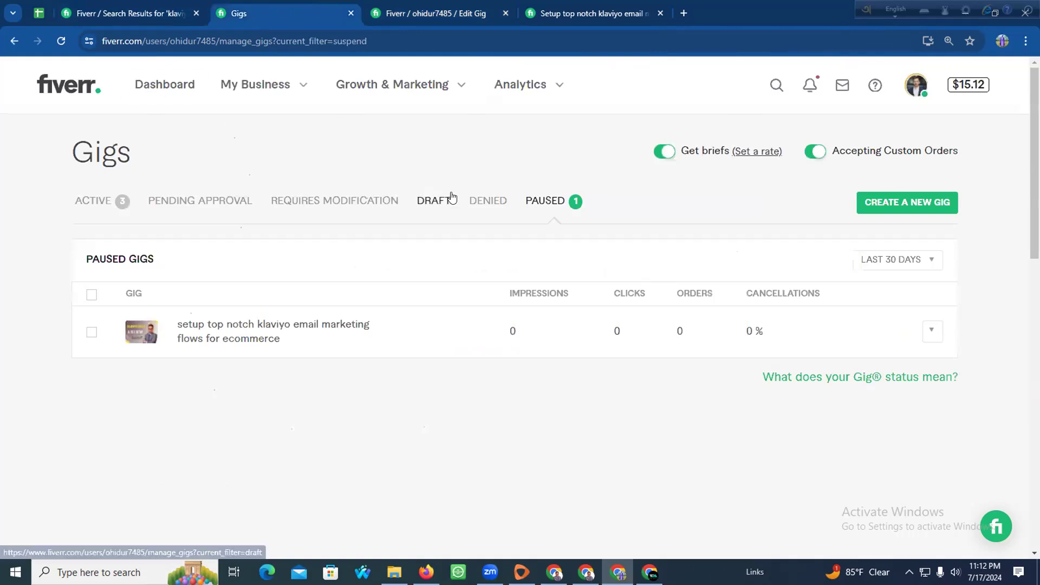
pyautogui.click(90, 300)
pyautogui.click(723, 263)
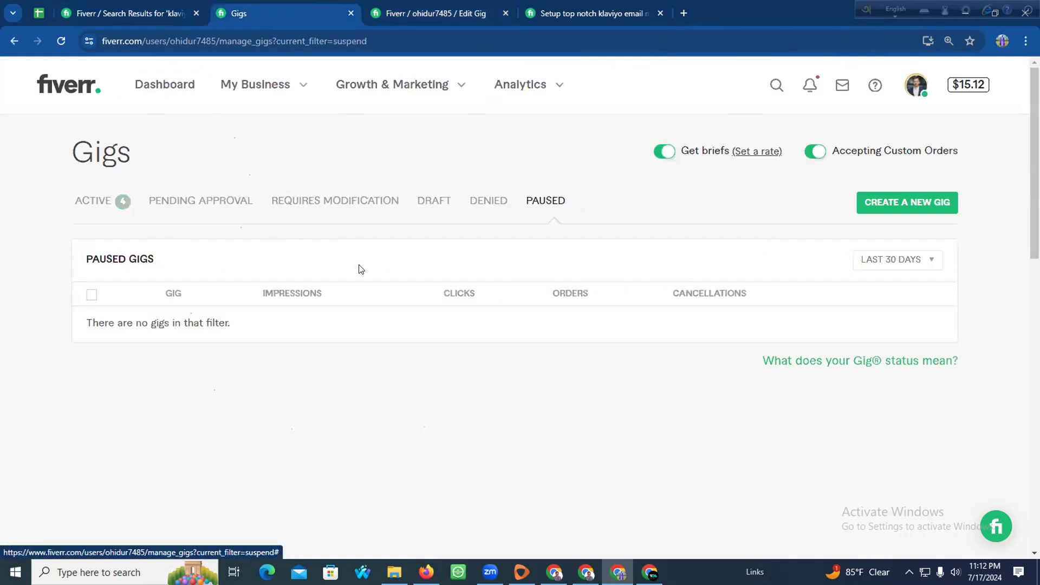
pyautogui.click(79, 207)
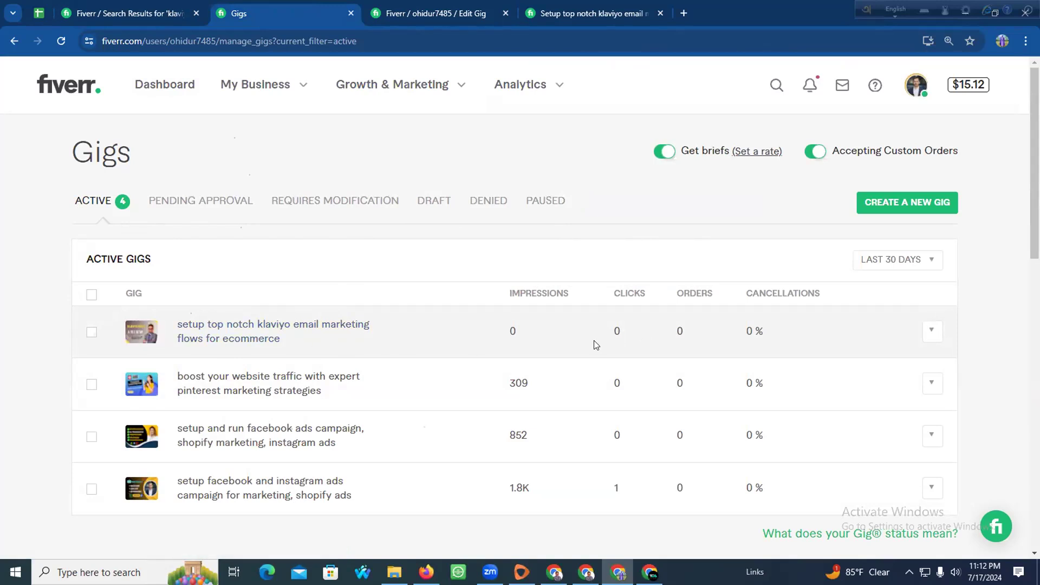
# Preview the active Klaviyo gig and check its related tags
pyautogui.click(932, 331)
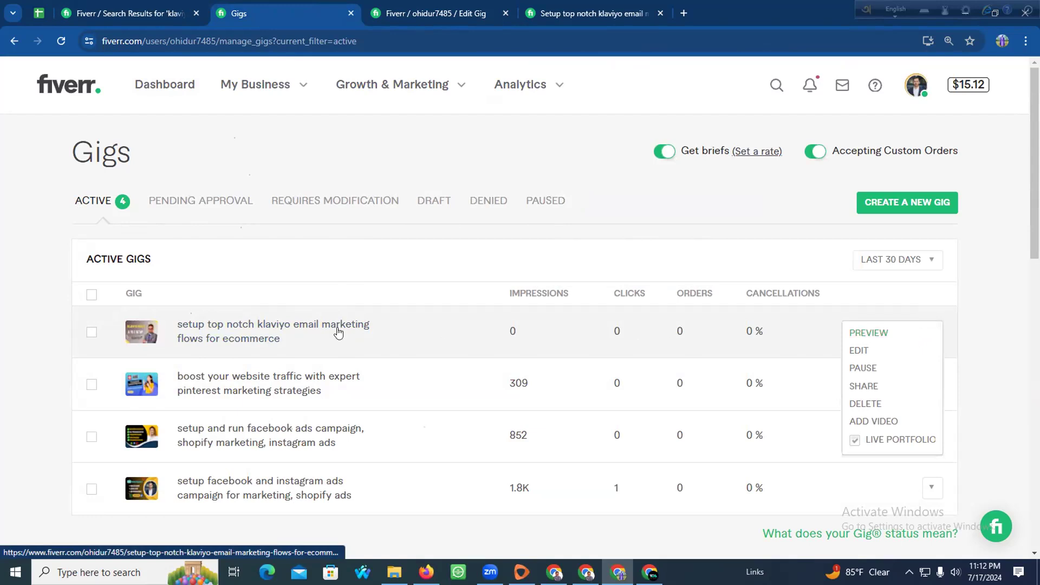
pyautogui.click(870, 333)
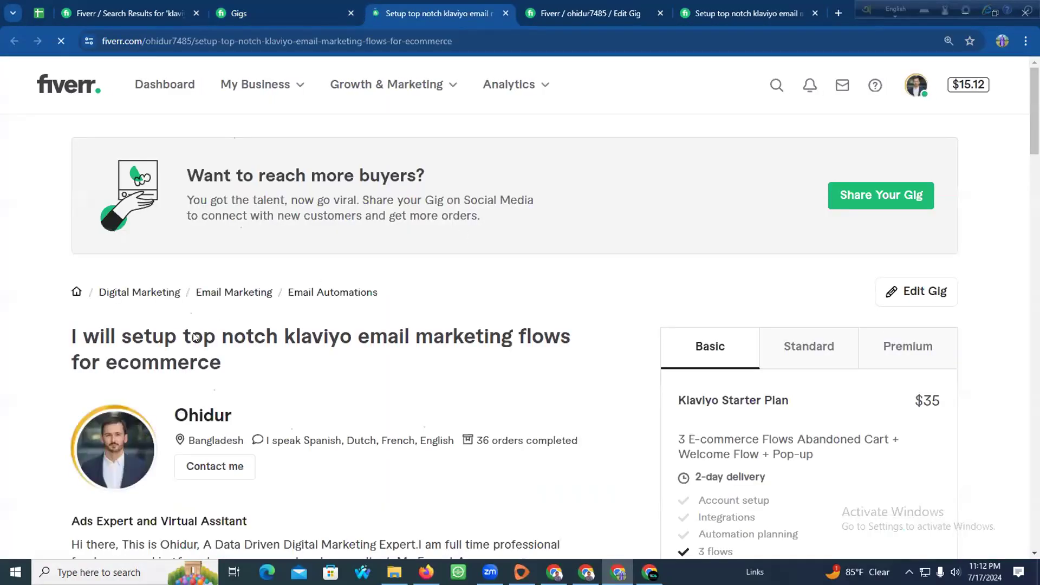
pyautogui.scroll(-17, 195, 337)
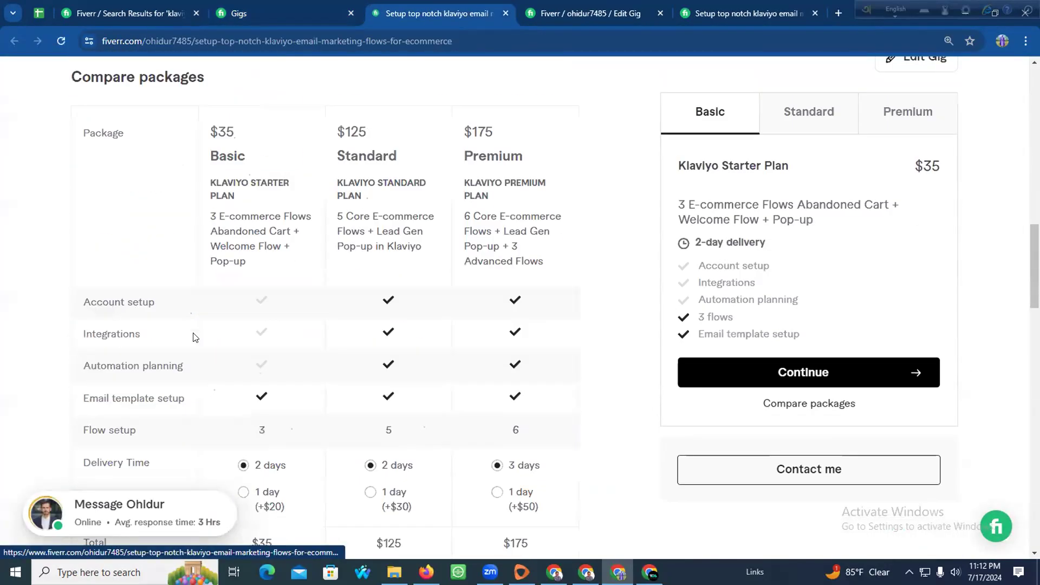
pyautogui.scroll(-15, 195, 337)
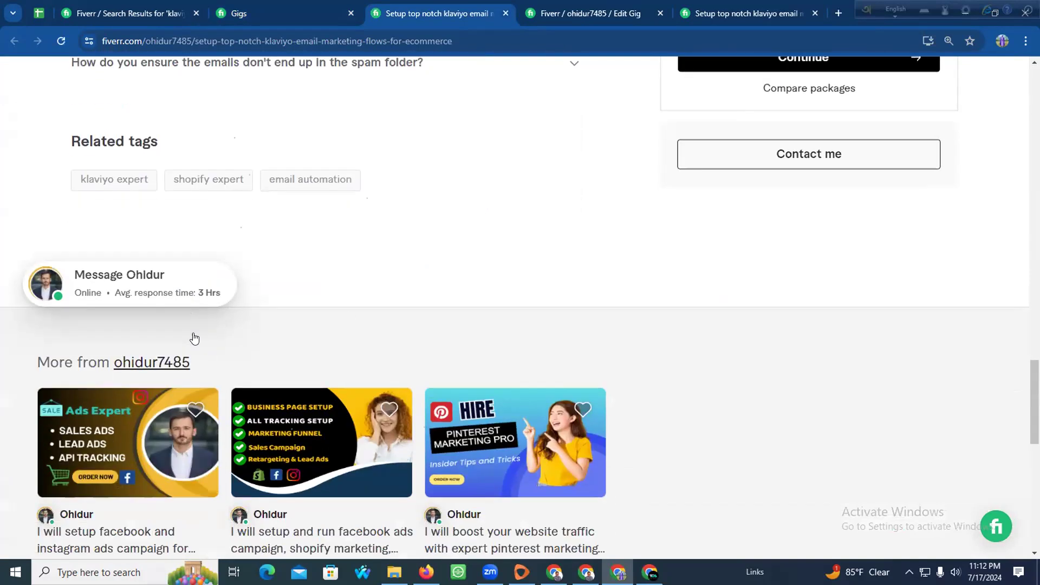
pyautogui.scroll(1, 328, 234)
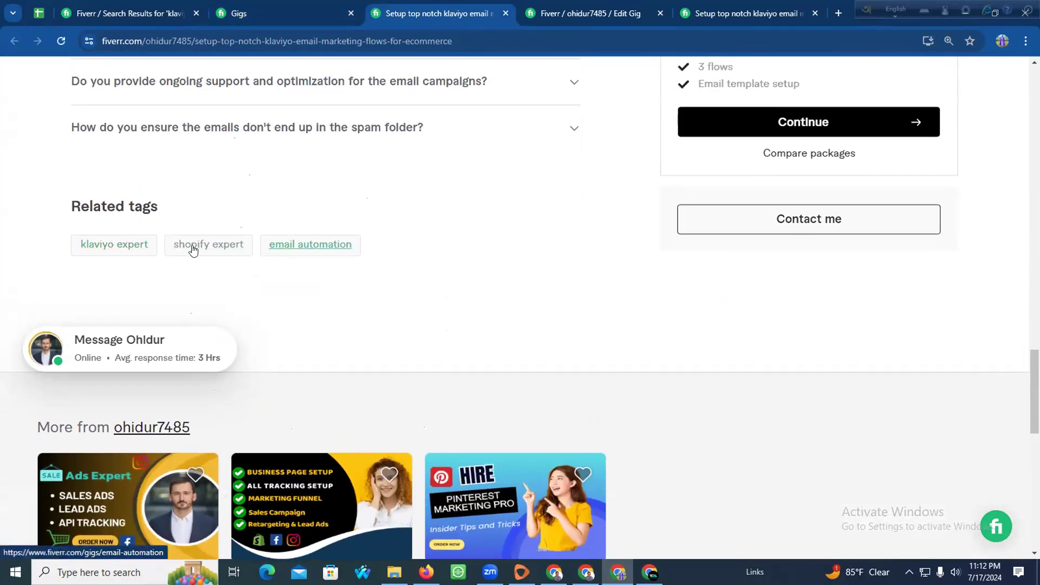
pyautogui.scroll(1, 331, 245)
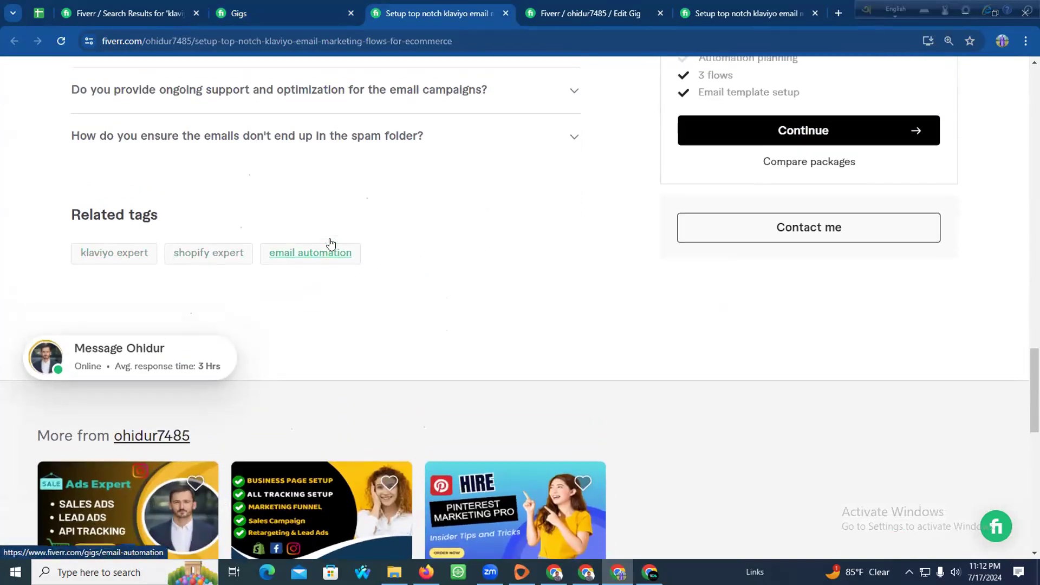
# Review the published gig's packages, FAQ, seller profile and full-size "Klaviyo Boss" image
pyautogui.scroll(15, 477, 271)
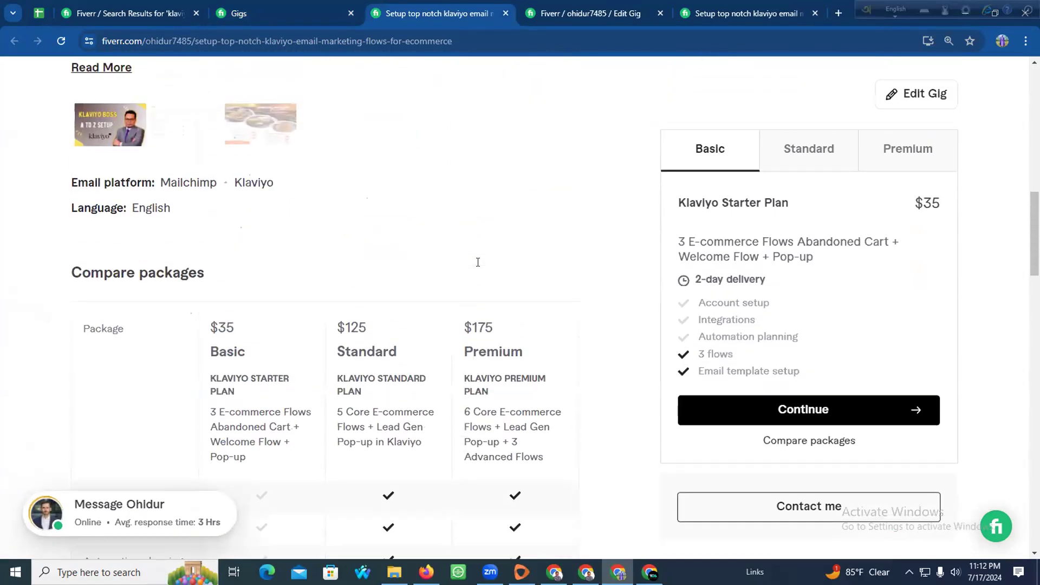
pyautogui.scroll(-15, 478, 262)
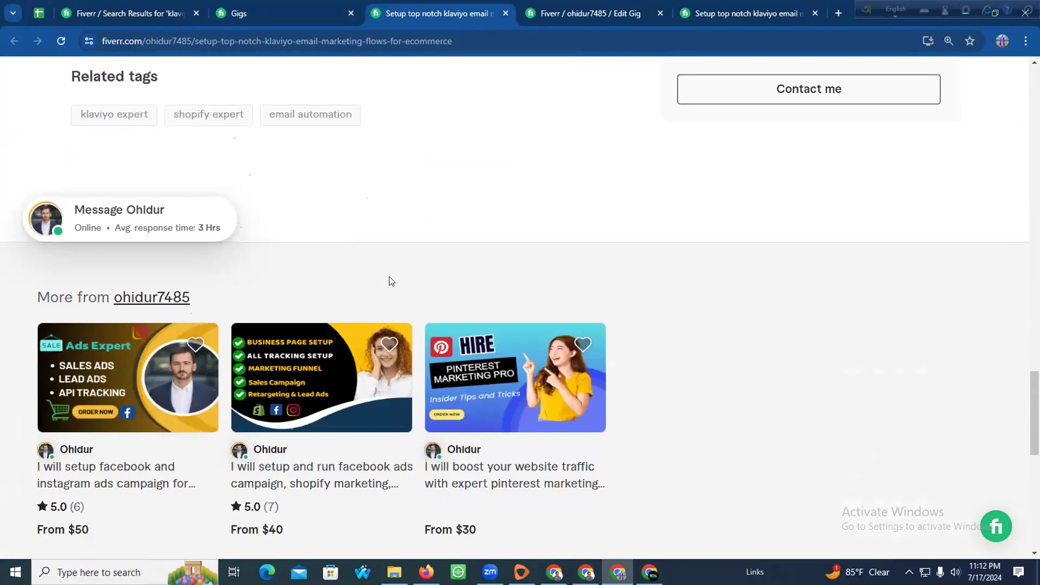
pyautogui.scroll(3, 392, 280)
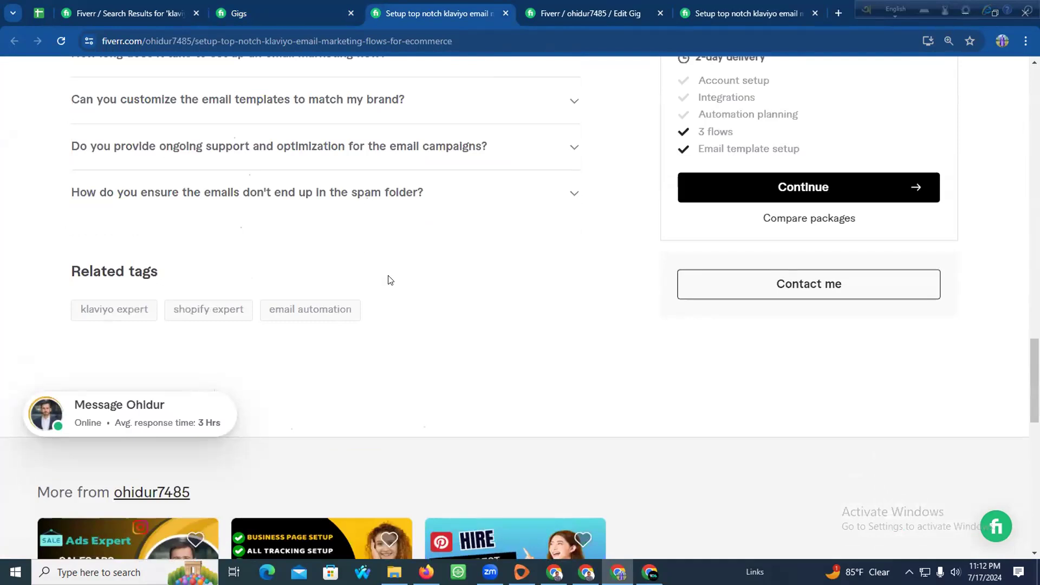
pyautogui.scroll(15, 389, 279)
pyautogui.scroll(8, 389, 279)
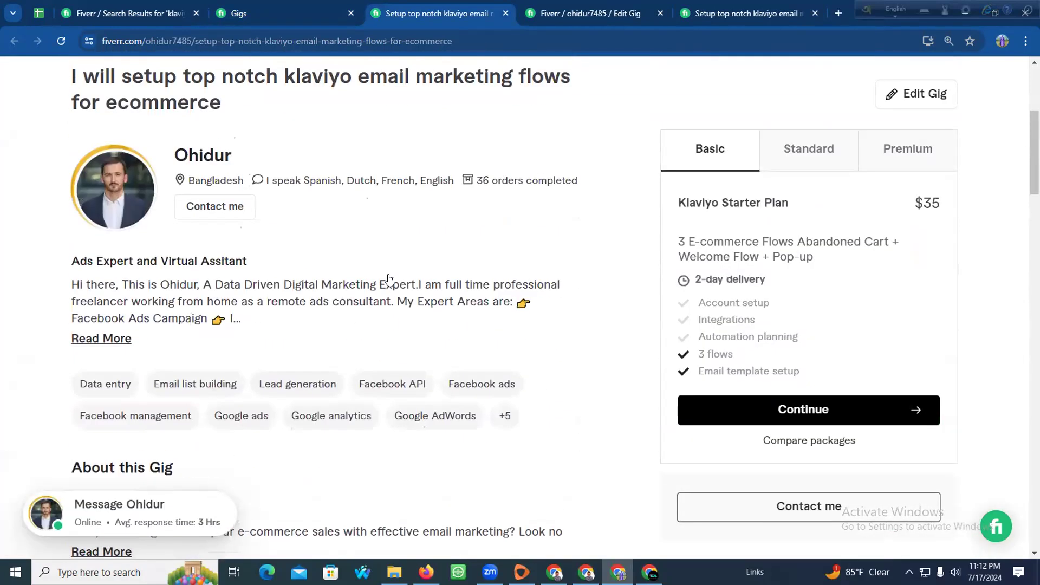
pyautogui.scroll(-8, 224, 297)
pyautogui.click(81, 360)
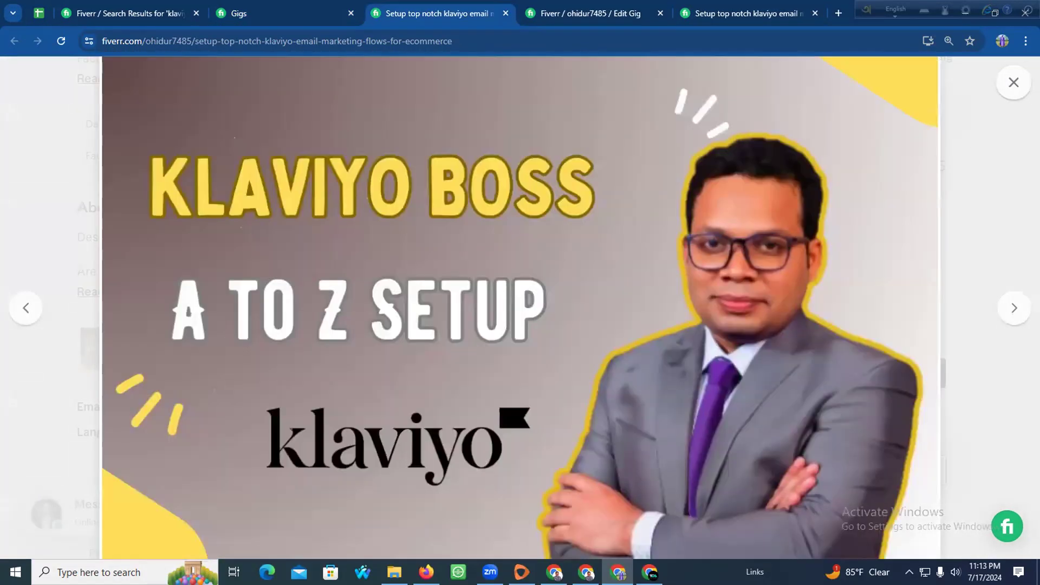
pyautogui.press('Escape')
pyautogui.scroll(10, 262, 262)
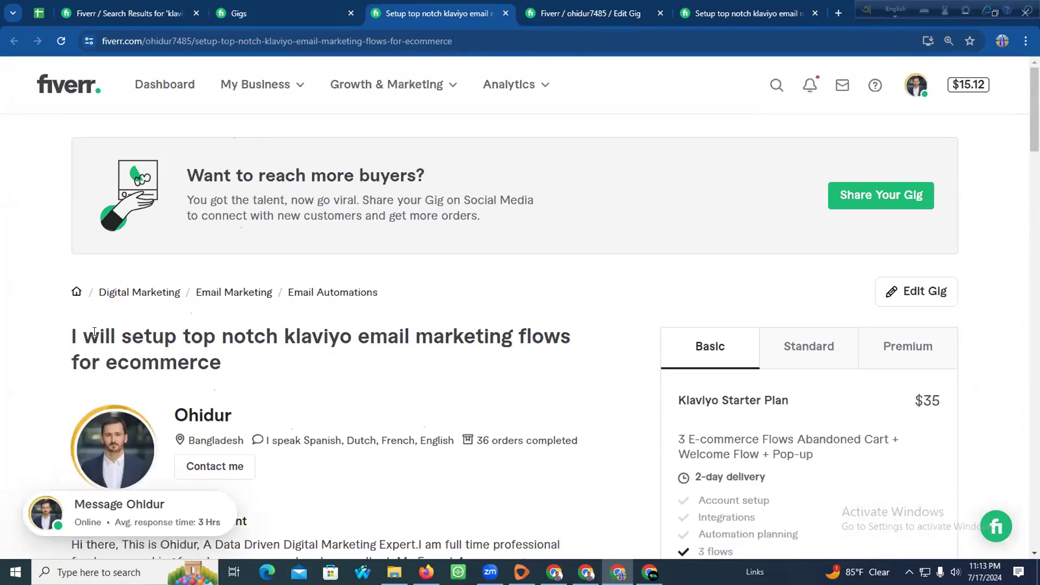
# Copy the gig title, switch to buying mode and search services for "setup top notch klaviyo email marketing flows for ecommerce"
pyautogui.moveTo(120, 337); pyautogui.dragTo(262, 359)
pyautogui.hotkey('ctrl', 'c')
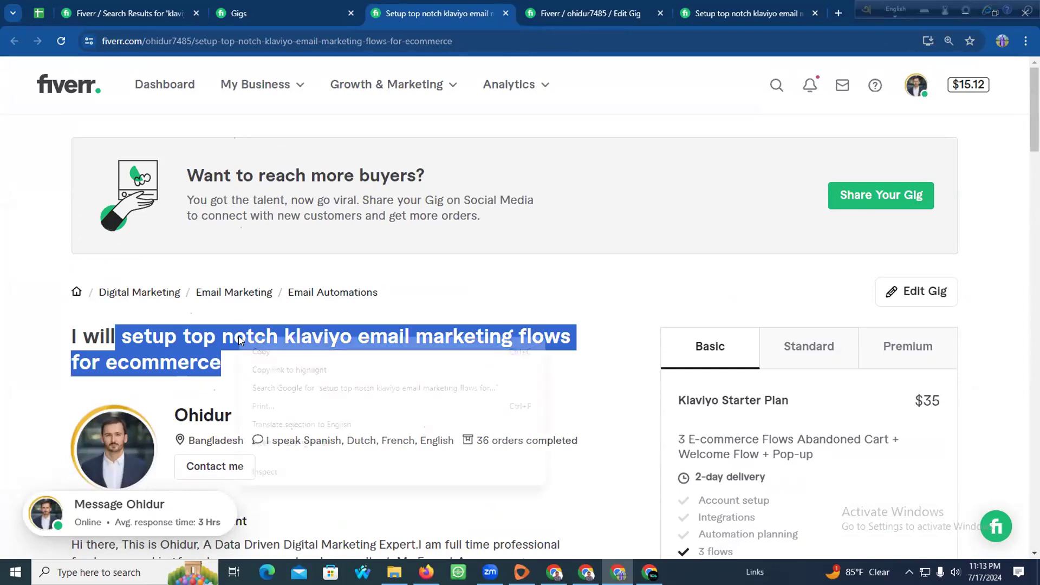
pyautogui.click(914, 95)
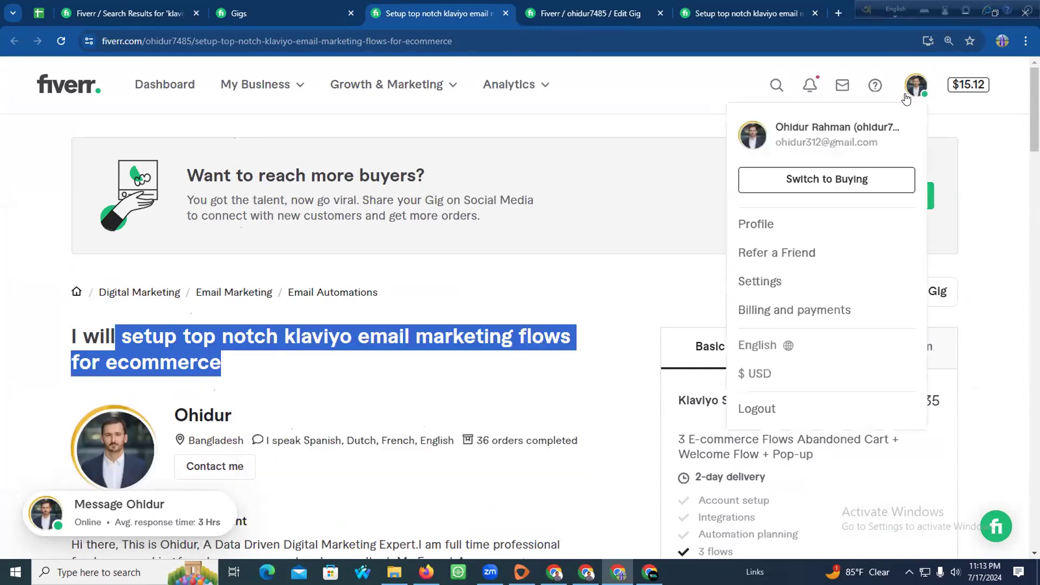
pyautogui.click(791, 188)
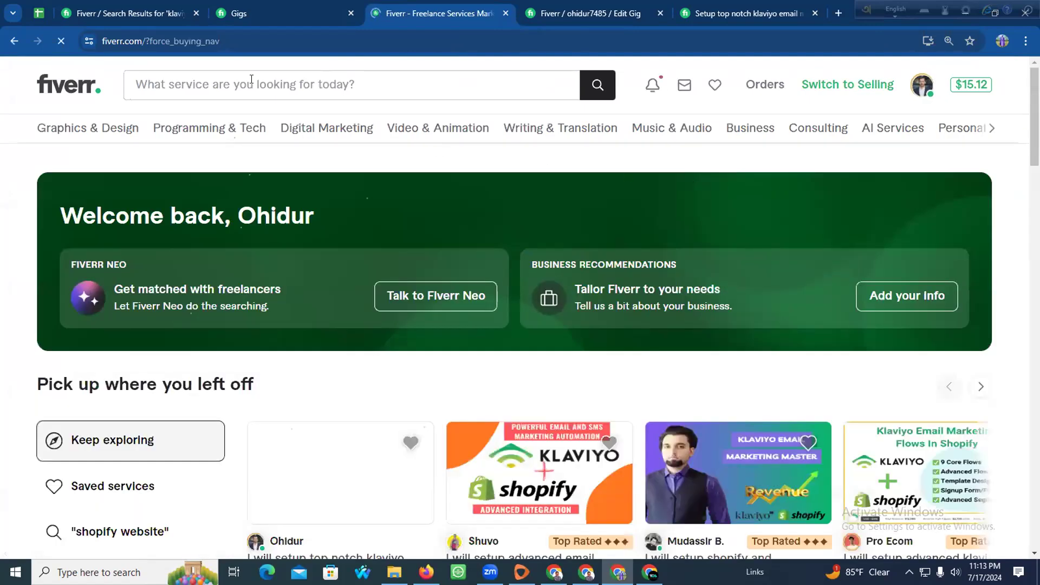
pyautogui.click(254, 80)
pyautogui.hotkey('ctrl', 'v')
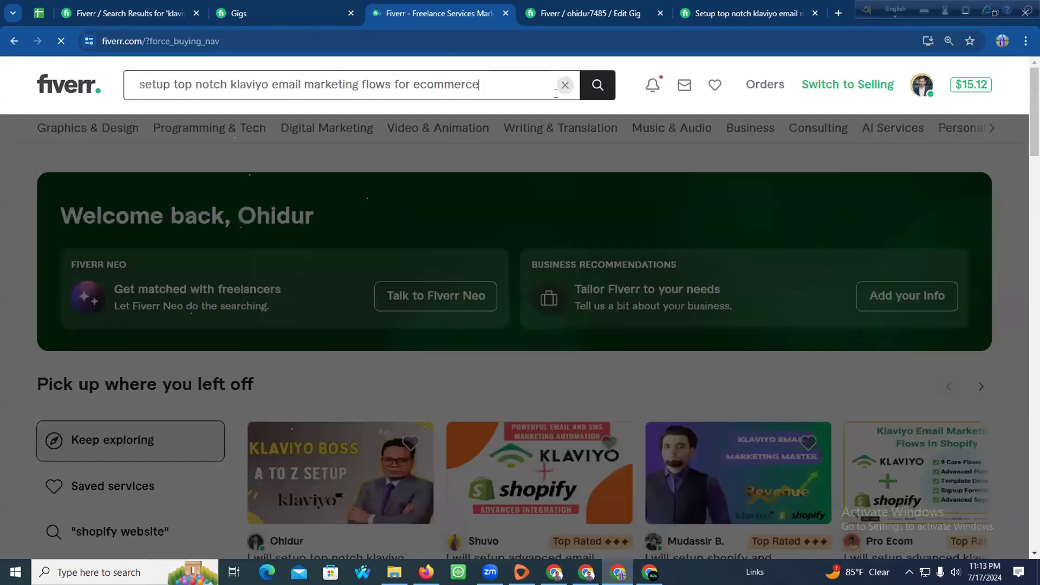
pyautogui.click(597, 87)
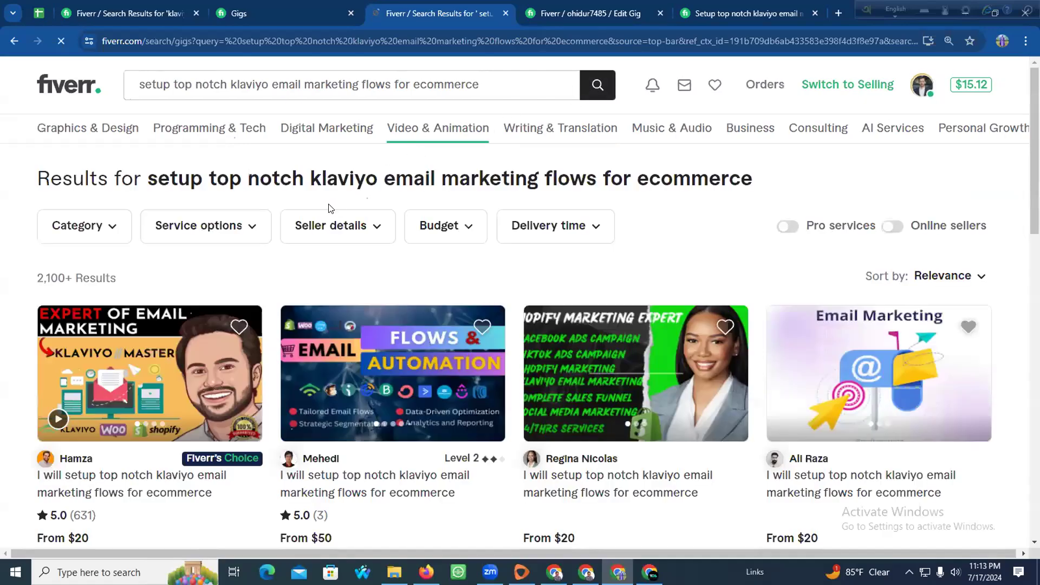
# Look through the first page of search results for the published Klaviyo gig among the competing gigs
pyautogui.scroll(-12, 331, 208)
pyautogui.scroll(-3, 302, 247)
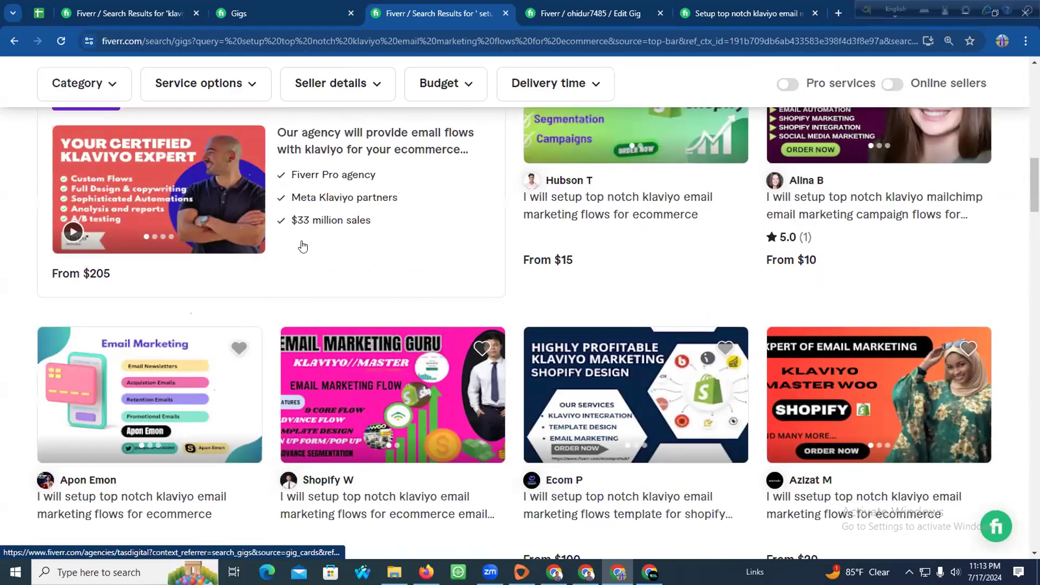
pyautogui.scroll(-10, 304, 246)
pyautogui.scroll(-11, 303, 246)
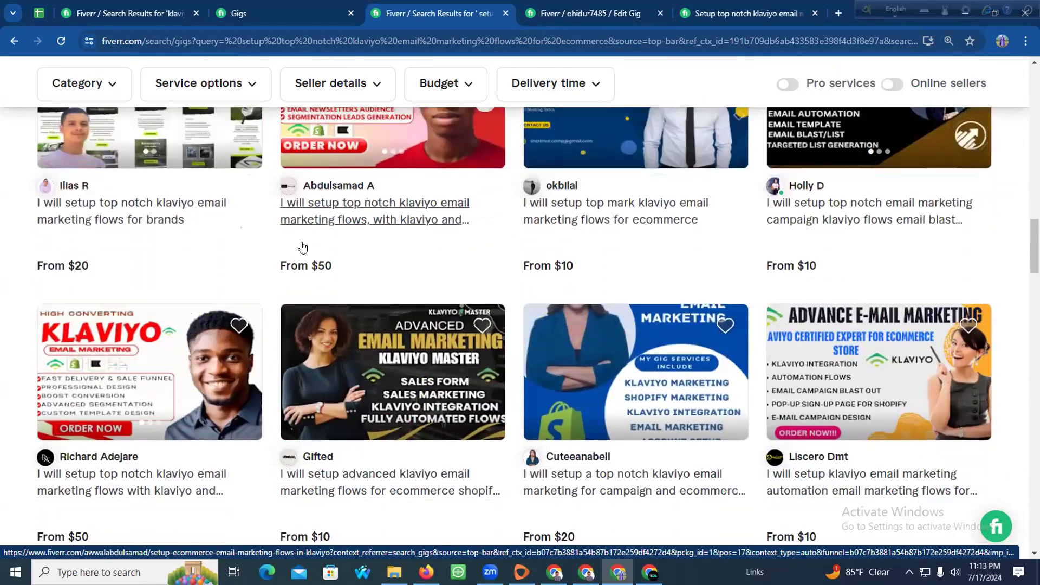
pyautogui.scroll(-12, 304, 246)
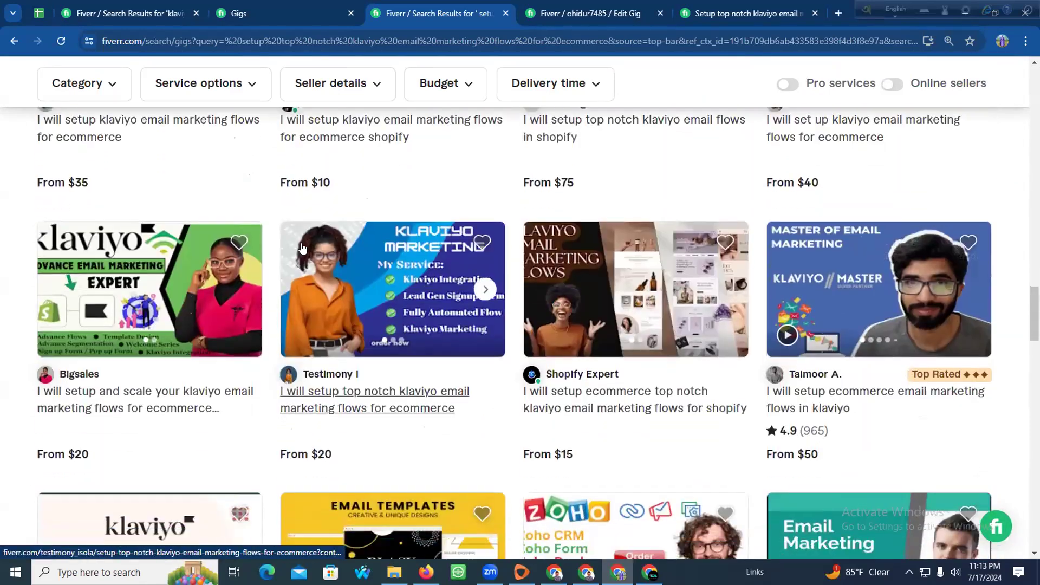
pyautogui.scroll(-8, 305, 247)
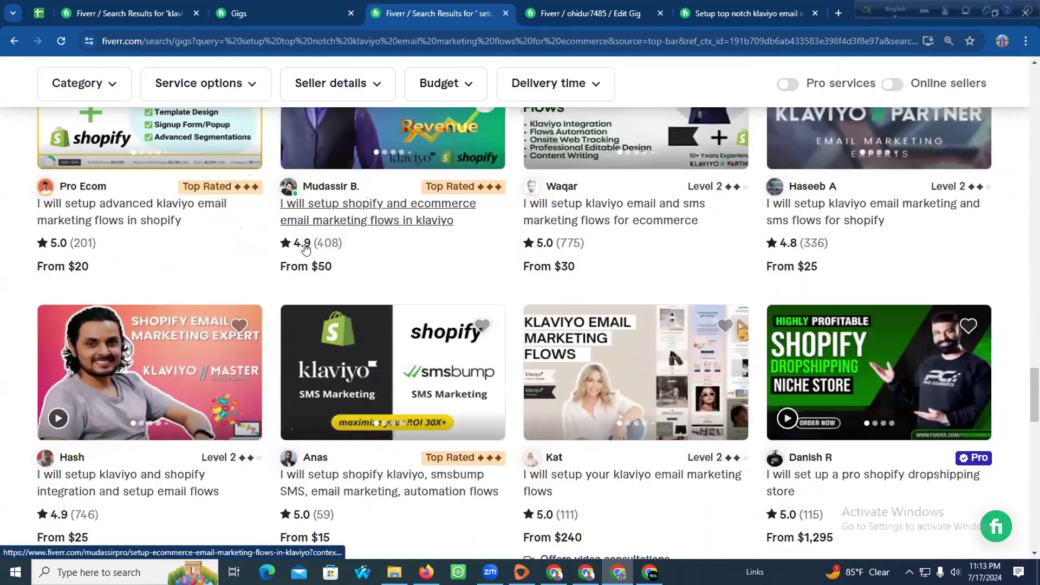
pyautogui.scroll(-14, 305, 247)
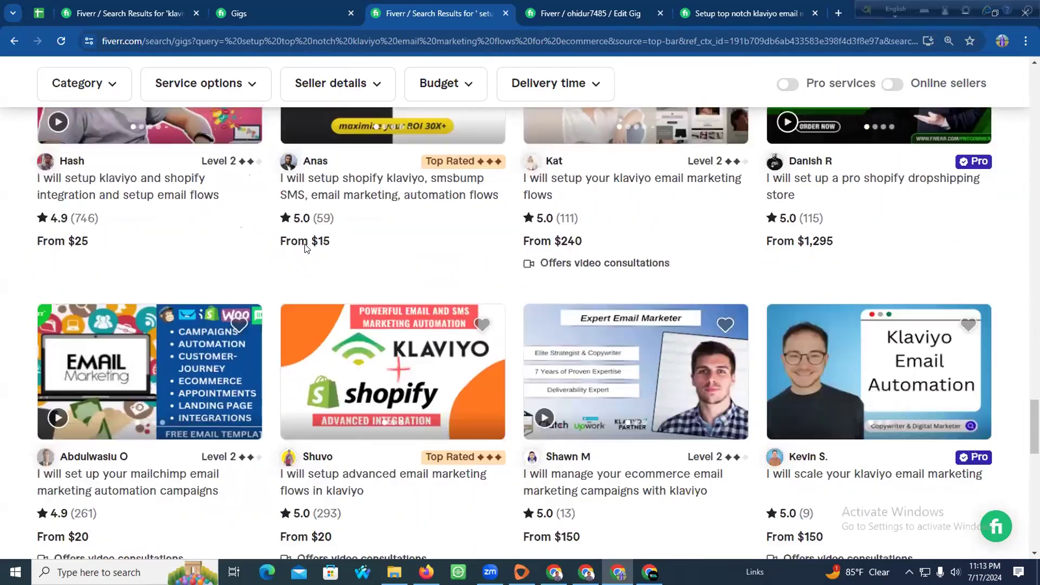
pyautogui.scroll(20, 373, 257)
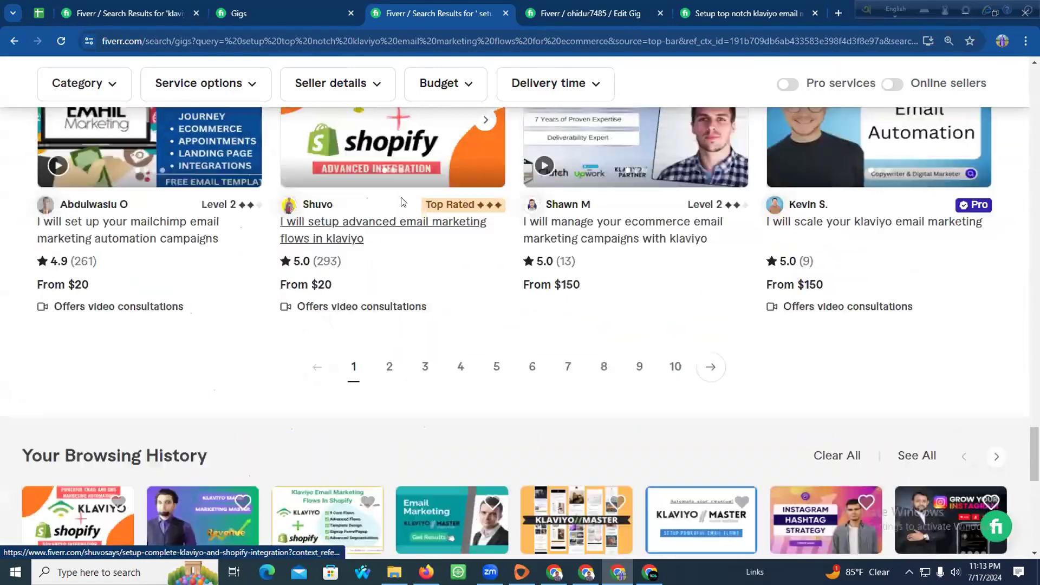
pyautogui.scroll(15, 562, 255)
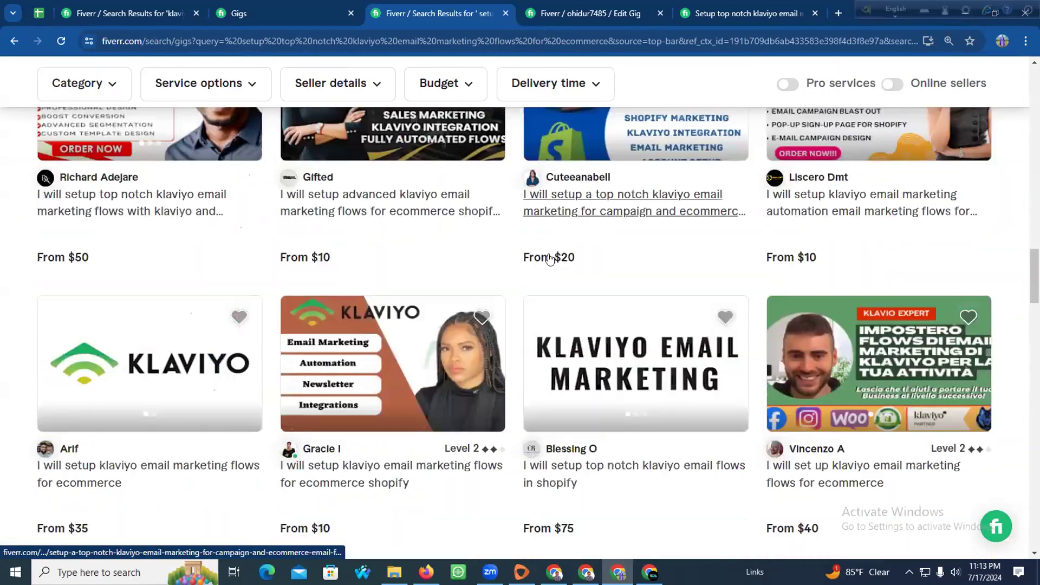
pyautogui.scroll(8, 541, 257)
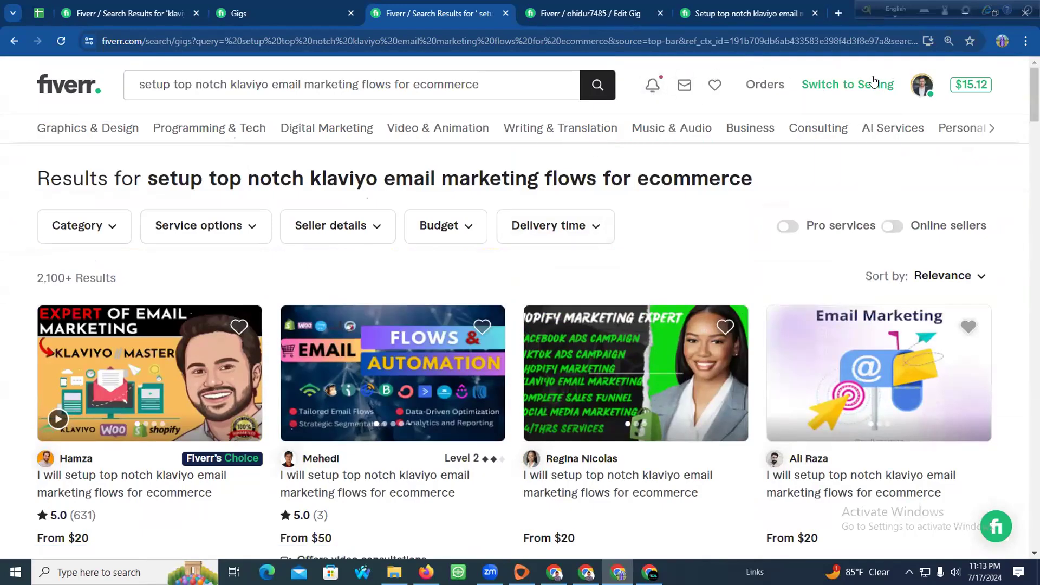
# Open the Fiverr Help Center and browse the articles in its Gigs category
pyautogui.click(920, 90)
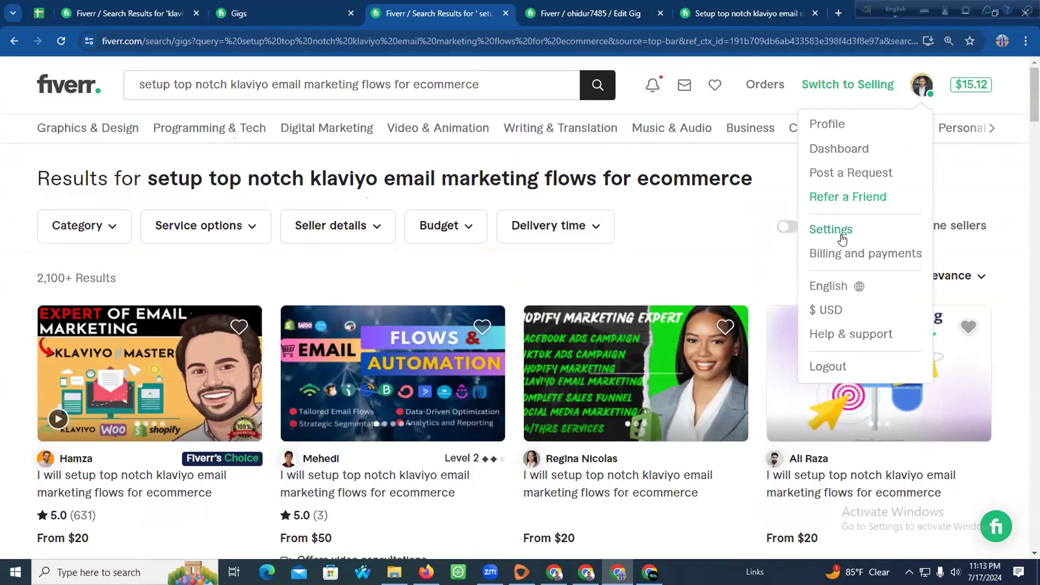
pyautogui.click(828, 331)
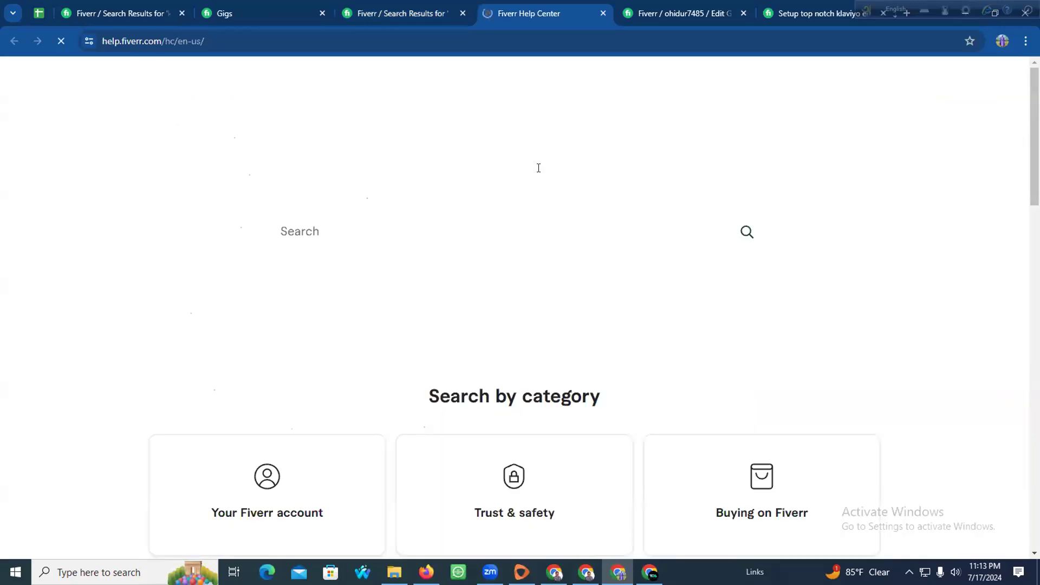
pyautogui.scroll(-4, 537, 179)
pyautogui.scroll(-3, 536, 190)
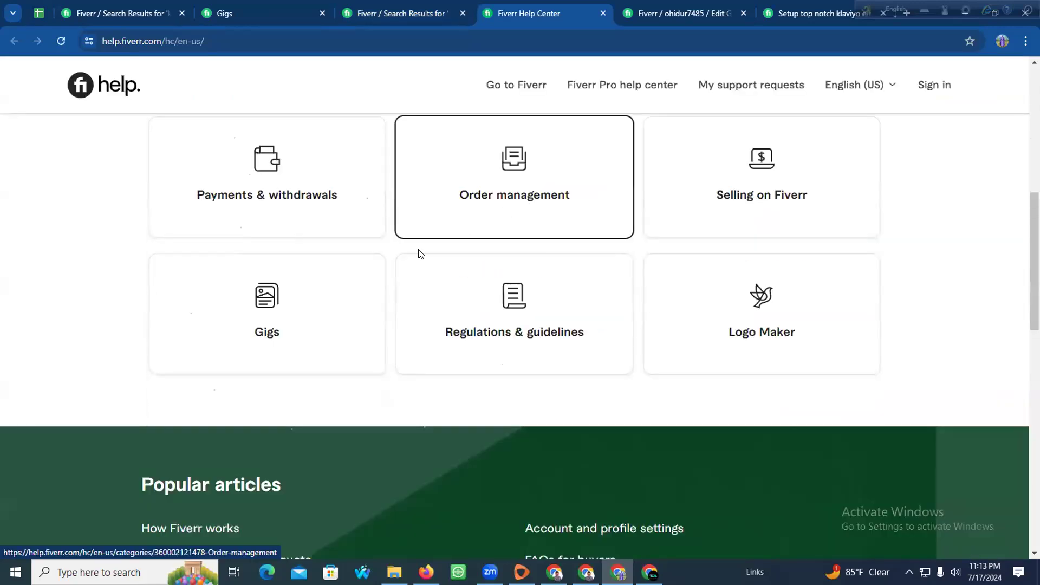
pyautogui.click(287, 307)
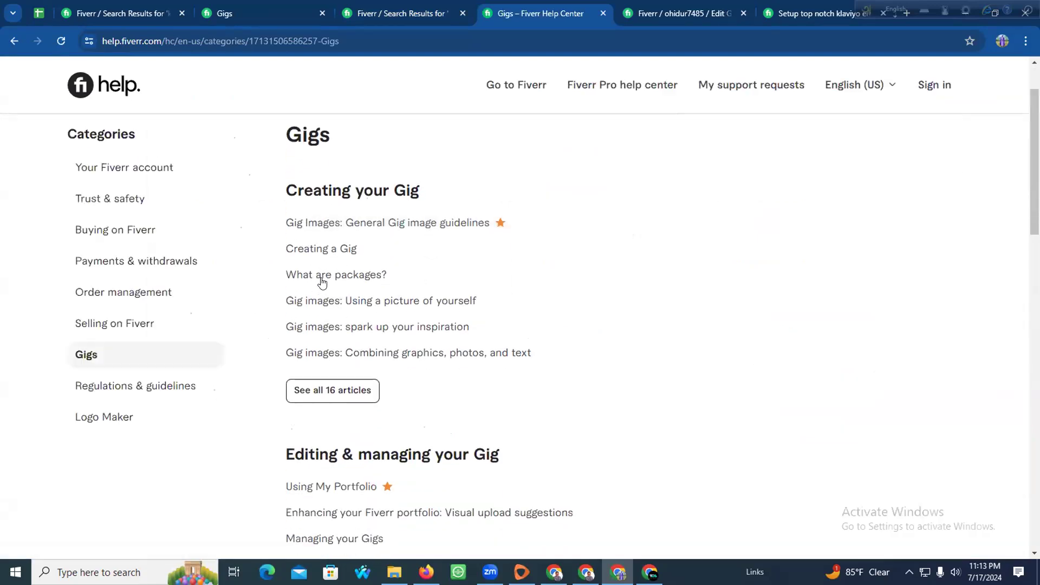
pyautogui.scroll(-10, 326, 281)
pyautogui.scroll(6, 326, 281)
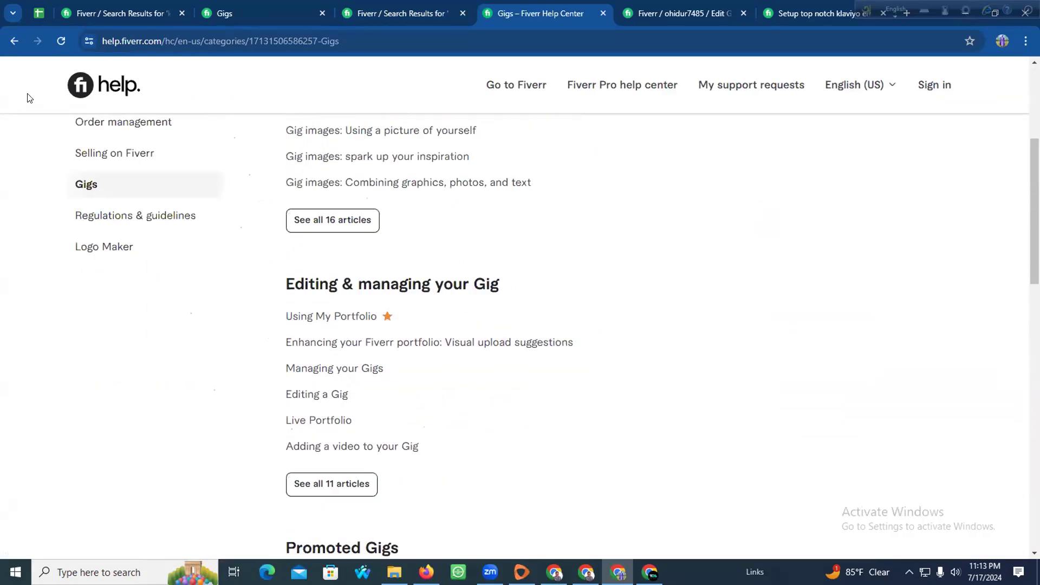
# From the Help Center home, open the contact support options and go to Selling on Fiverr, Gigs, Gig status
pyautogui.click(14, 41)
pyautogui.scroll(-15, 460, 227)
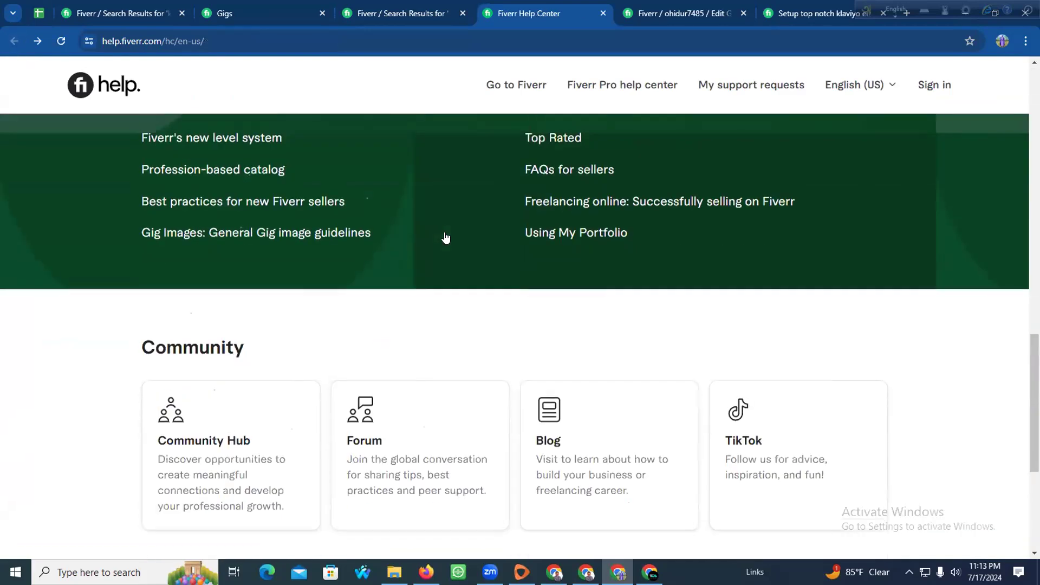
pyautogui.scroll(-5, 444, 236)
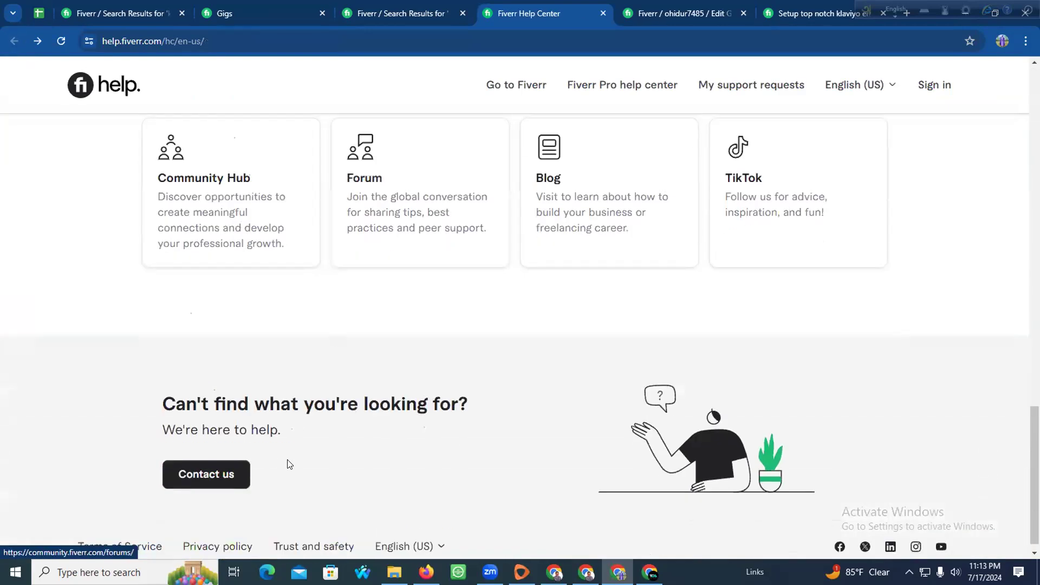
pyautogui.click(205, 474)
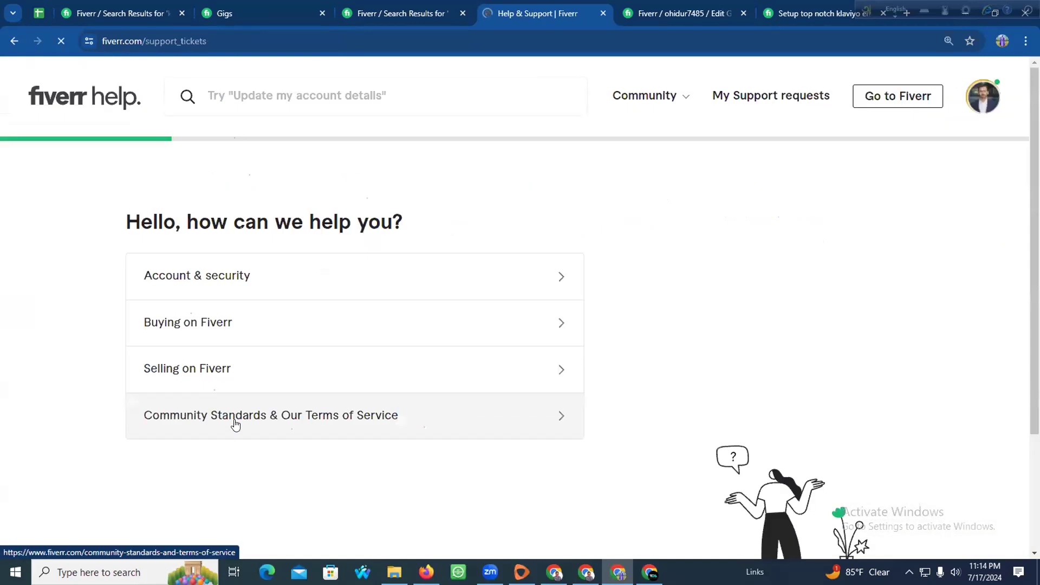
pyautogui.click(205, 375)
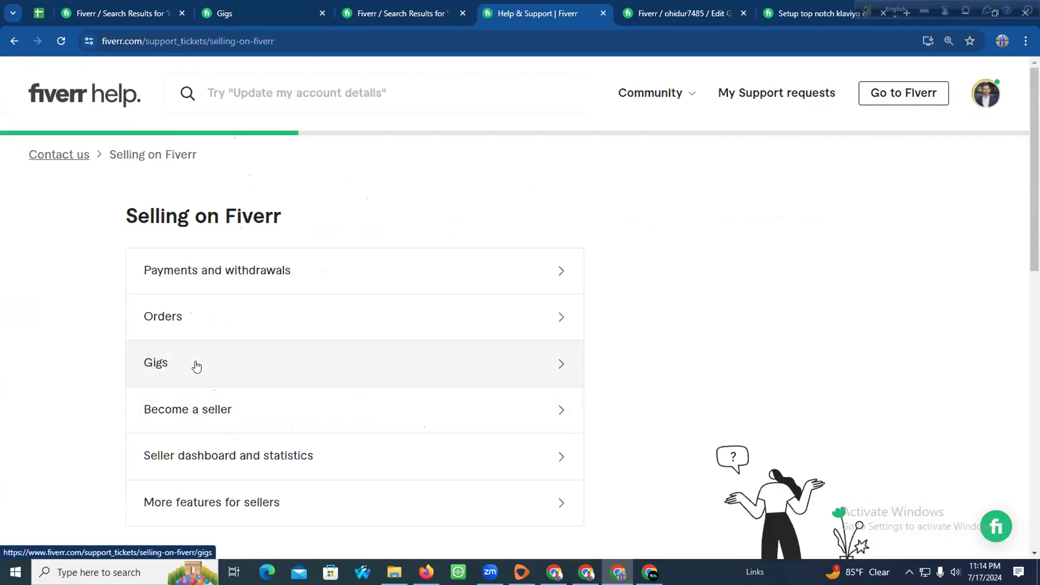
pyautogui.click(252, 367)
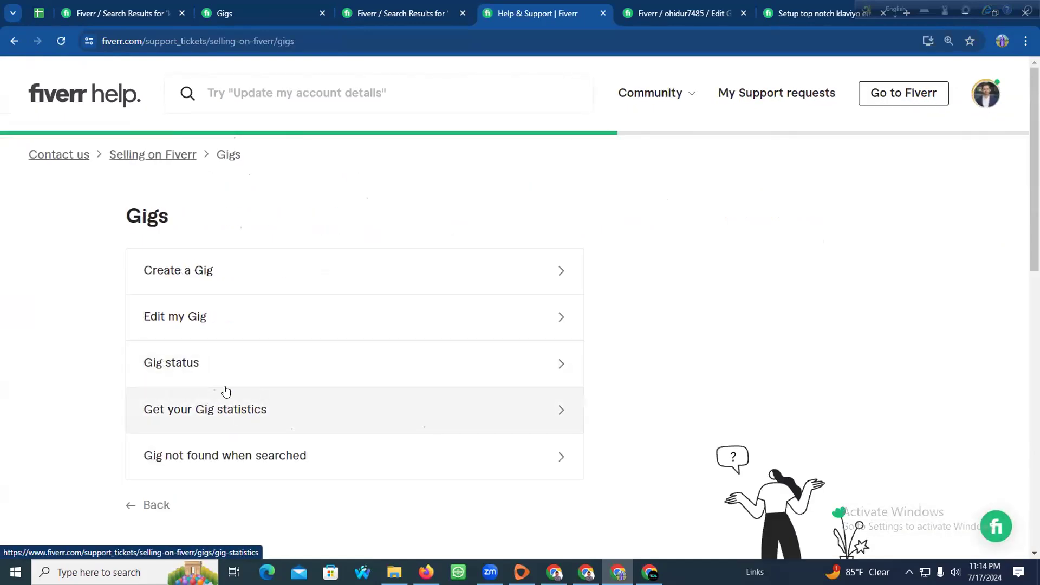
pyautogui.click(224, 370)
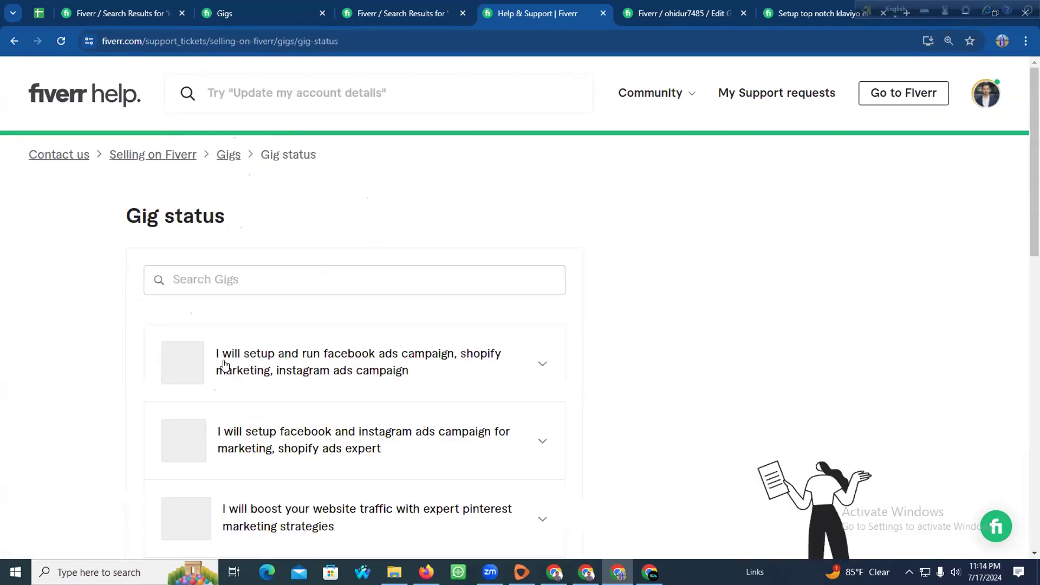
# Check the status details of the two Facebook and Instagram ads gigs and the Pinterest marketing gig
pyautogui.scroll(-3, 543, 367)
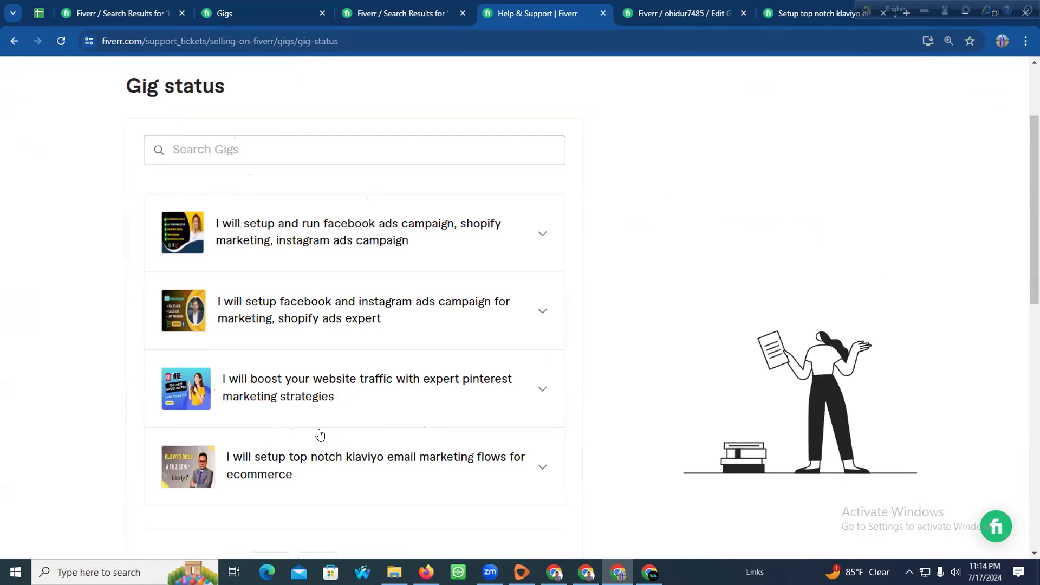
pyautogui.click(290, 298)
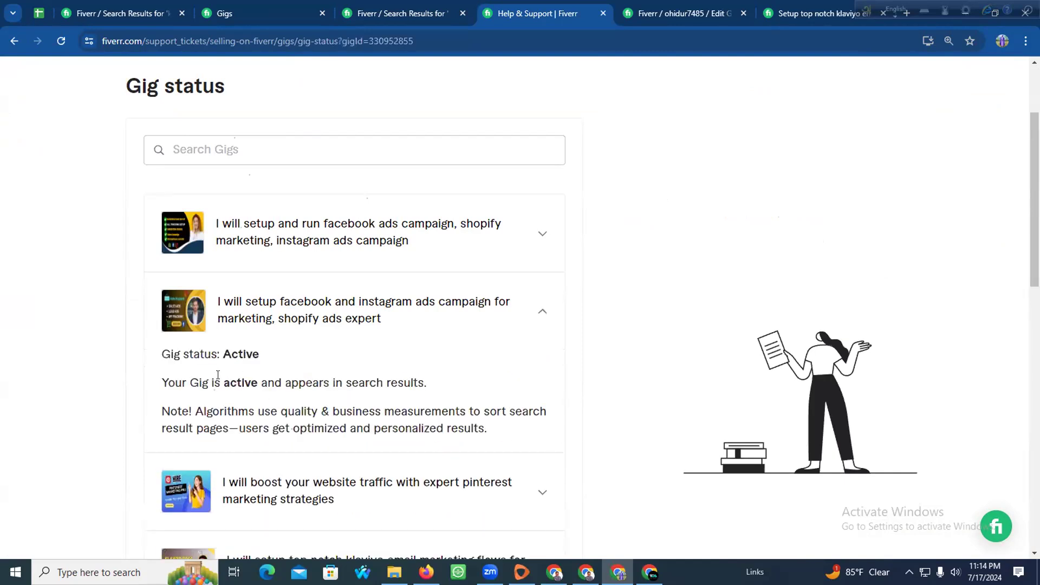
pyautogui.click(318, 207)
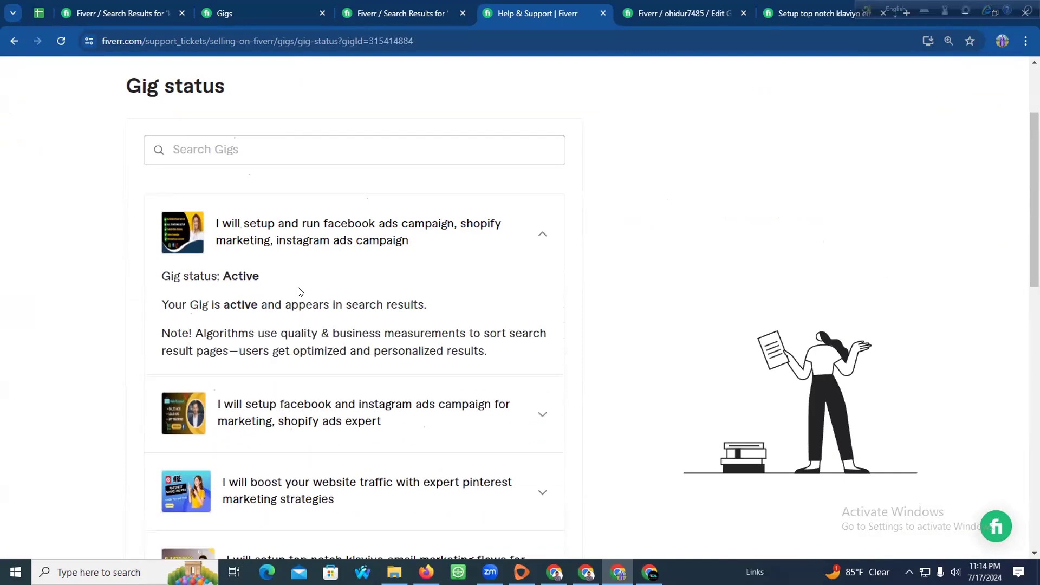
pyautogui.scroll(-2, 301, 364)
pyautogui.click(301, 364)
# Check the status details of the "setup top notch klaviyo email marketing flows for ecommerce" gig and read its message
pyautogui.scroll(-4, 288, 276)
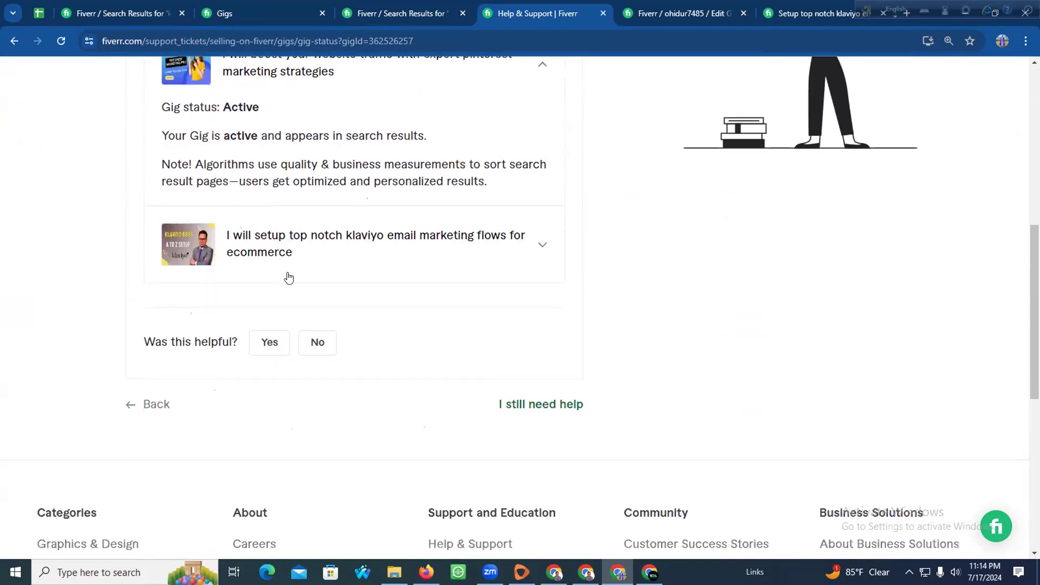
pyautogui.click(303, 248)
pyautogui.moveTo(206, 183); pyautogui.dragTo(515, 202)
pyautogui.click(516, 203)
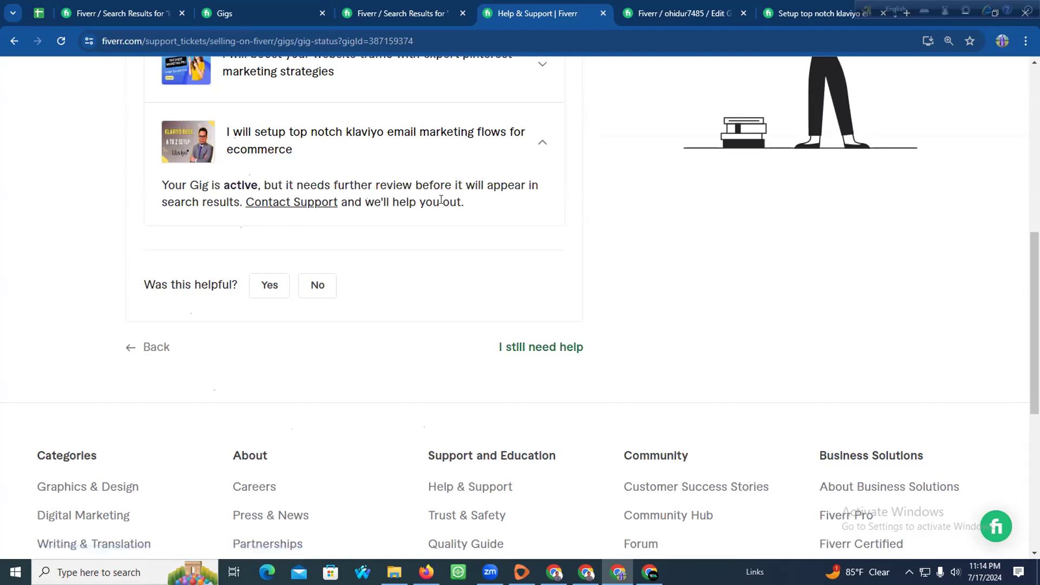
pyautogui.scroll(2, 125, 192)
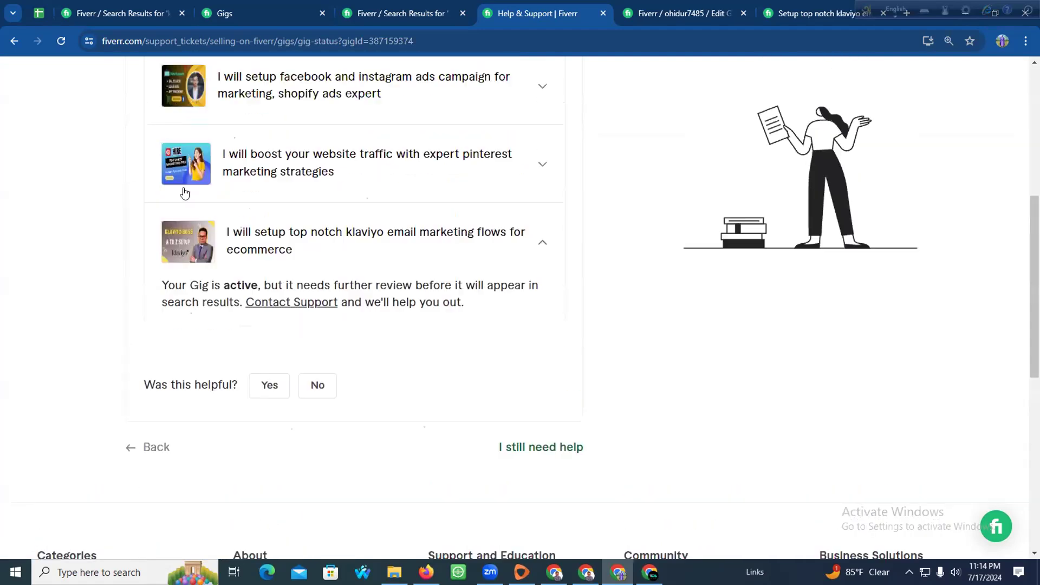
pyautogui.scroll(3, 207, 255)
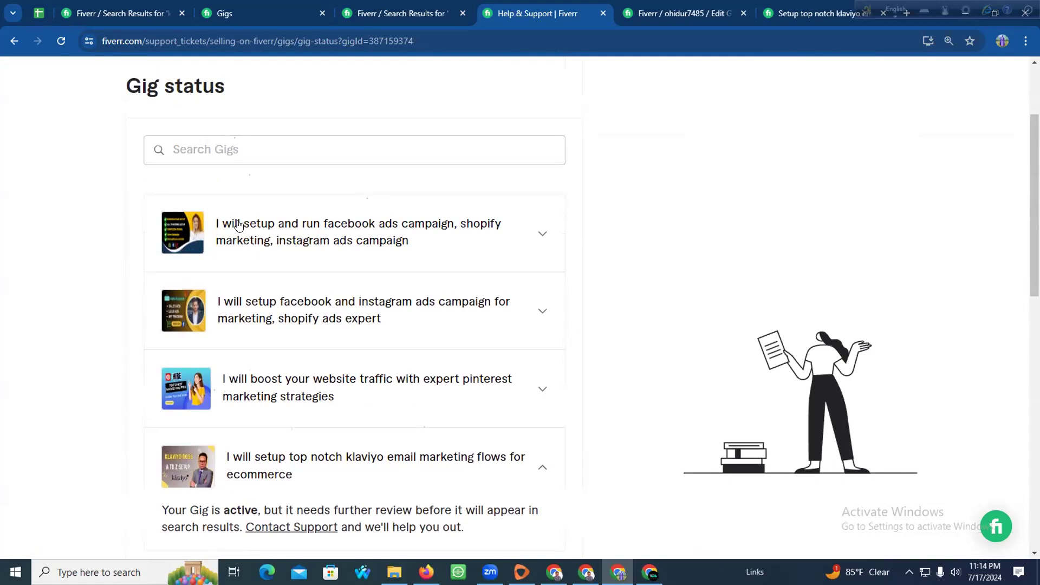
pyautogui.scroll(2, 240, 229)
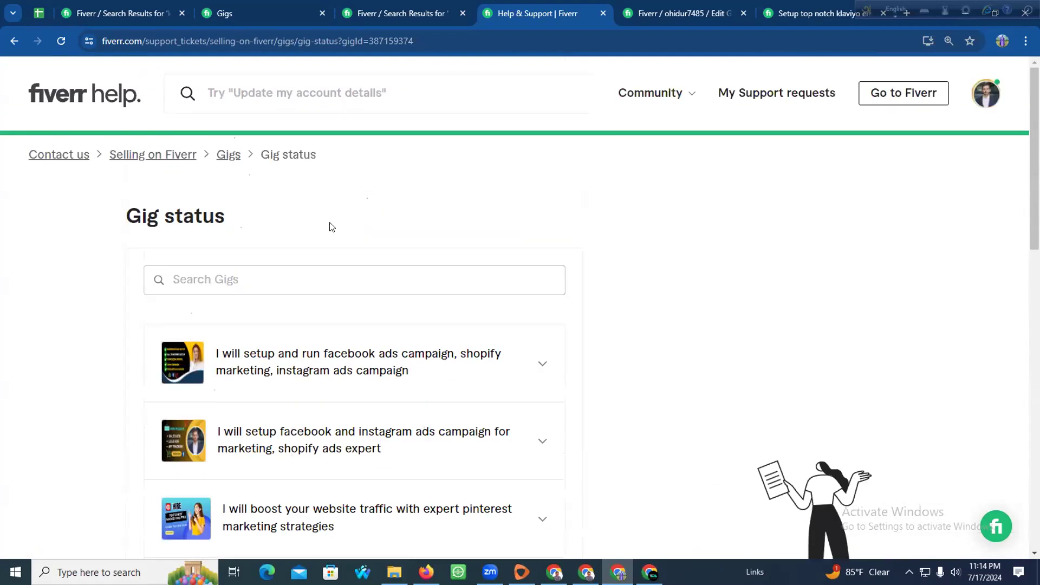
# Switch to the "Klaviyo Email Marketing GIG Create Note" document in Firefox and pin its browser tab
pyautogui.click(427, 573)
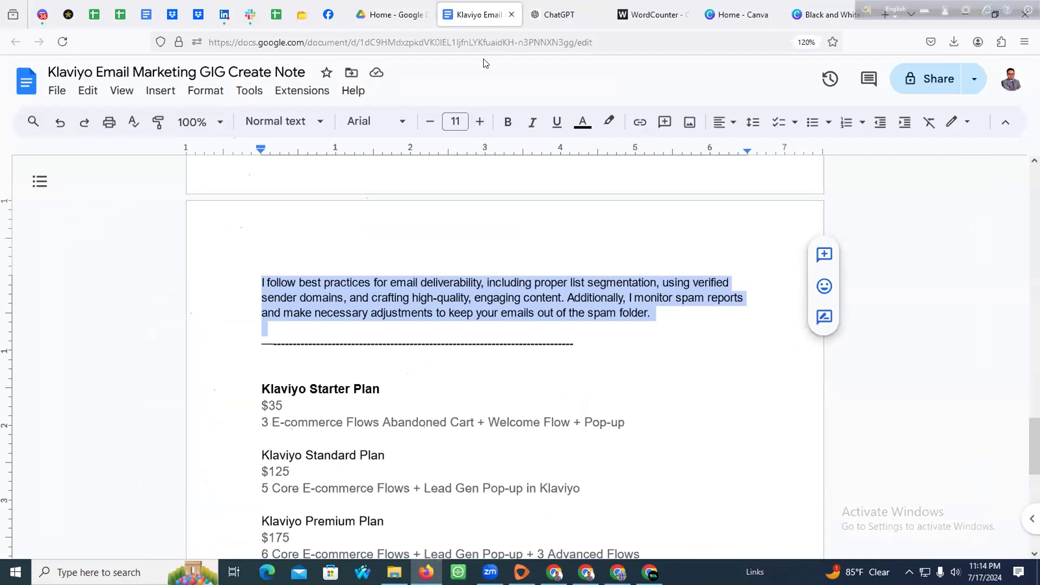
pyautogui.rightClick(482, 25)
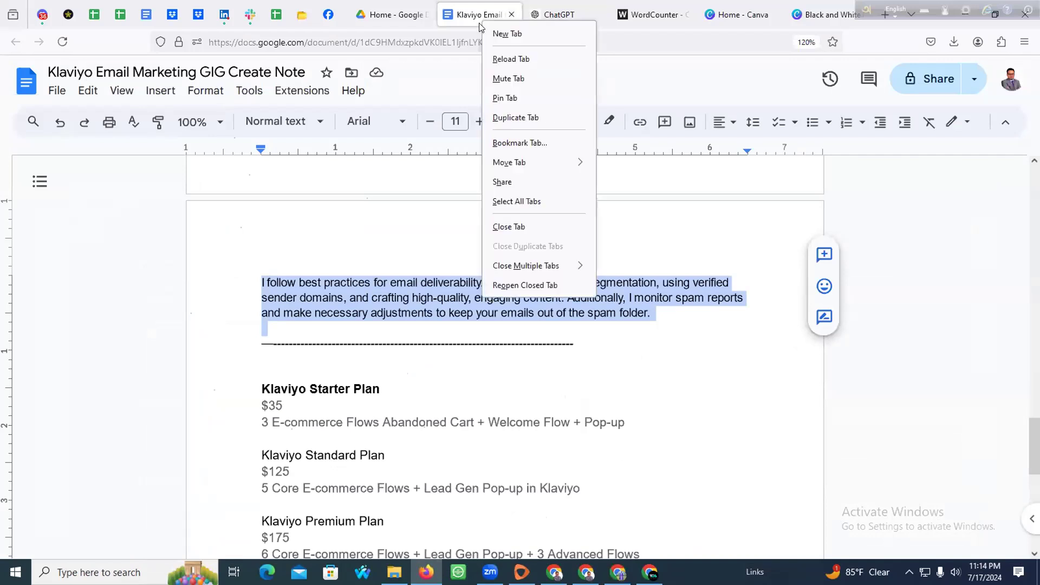
pyautogui.click(495, 103)
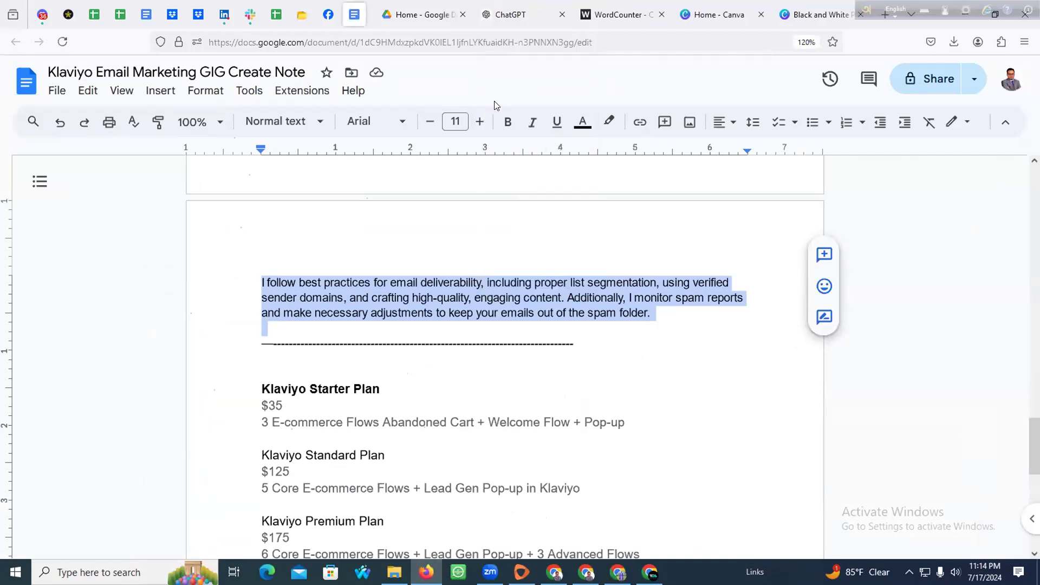
# Share the gig note document with anyone who has the link, copy its link and switch to Zoom
pyautogui.click(909, 91)
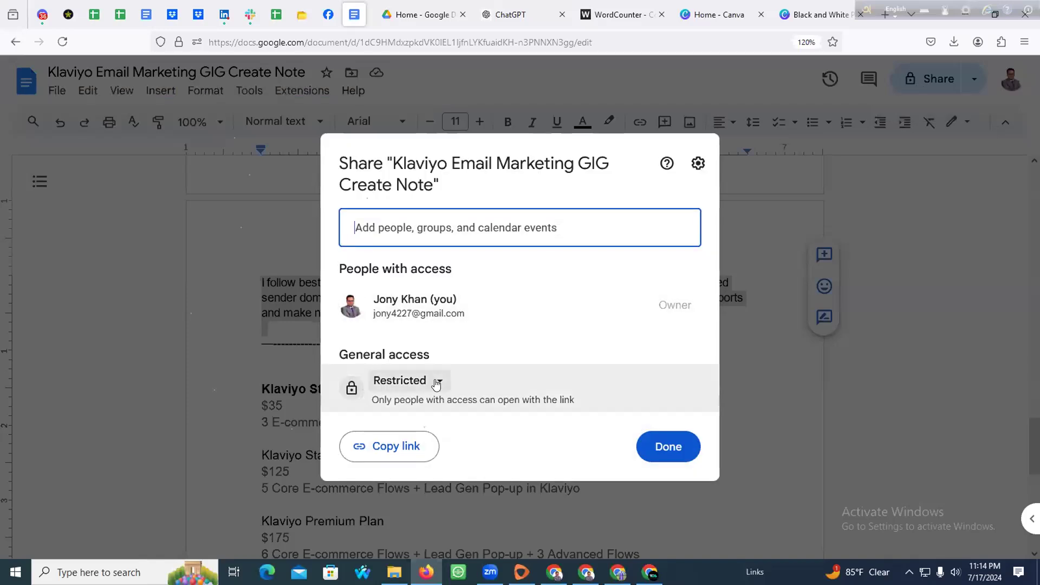
pyautogui.click(435, 382)
pyautogui.click(470, 451)
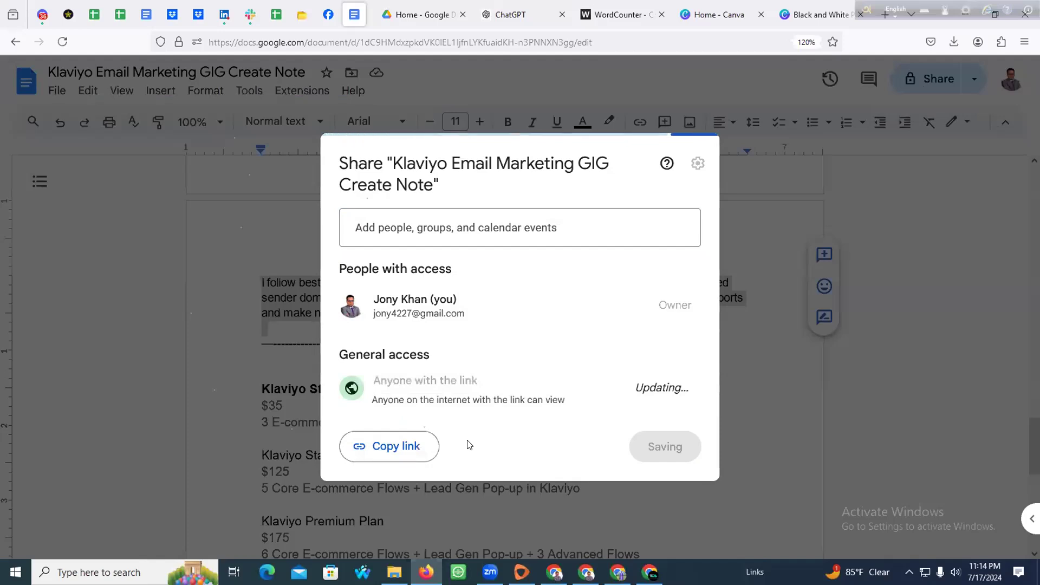
pyautogui.click(387, 447)
pyautogui.click(642, 446)
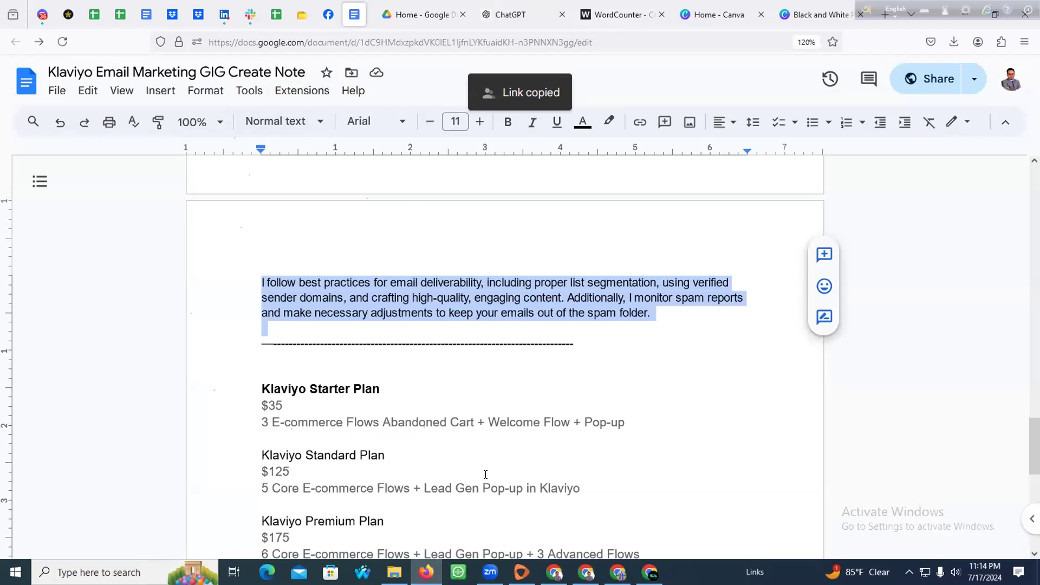
pyautogui.click(490, 573)
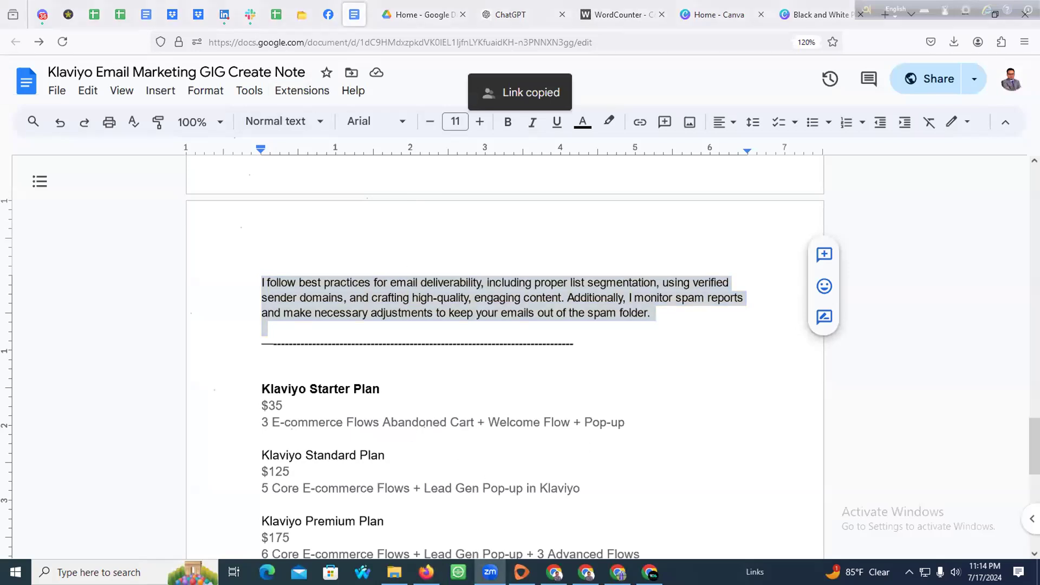